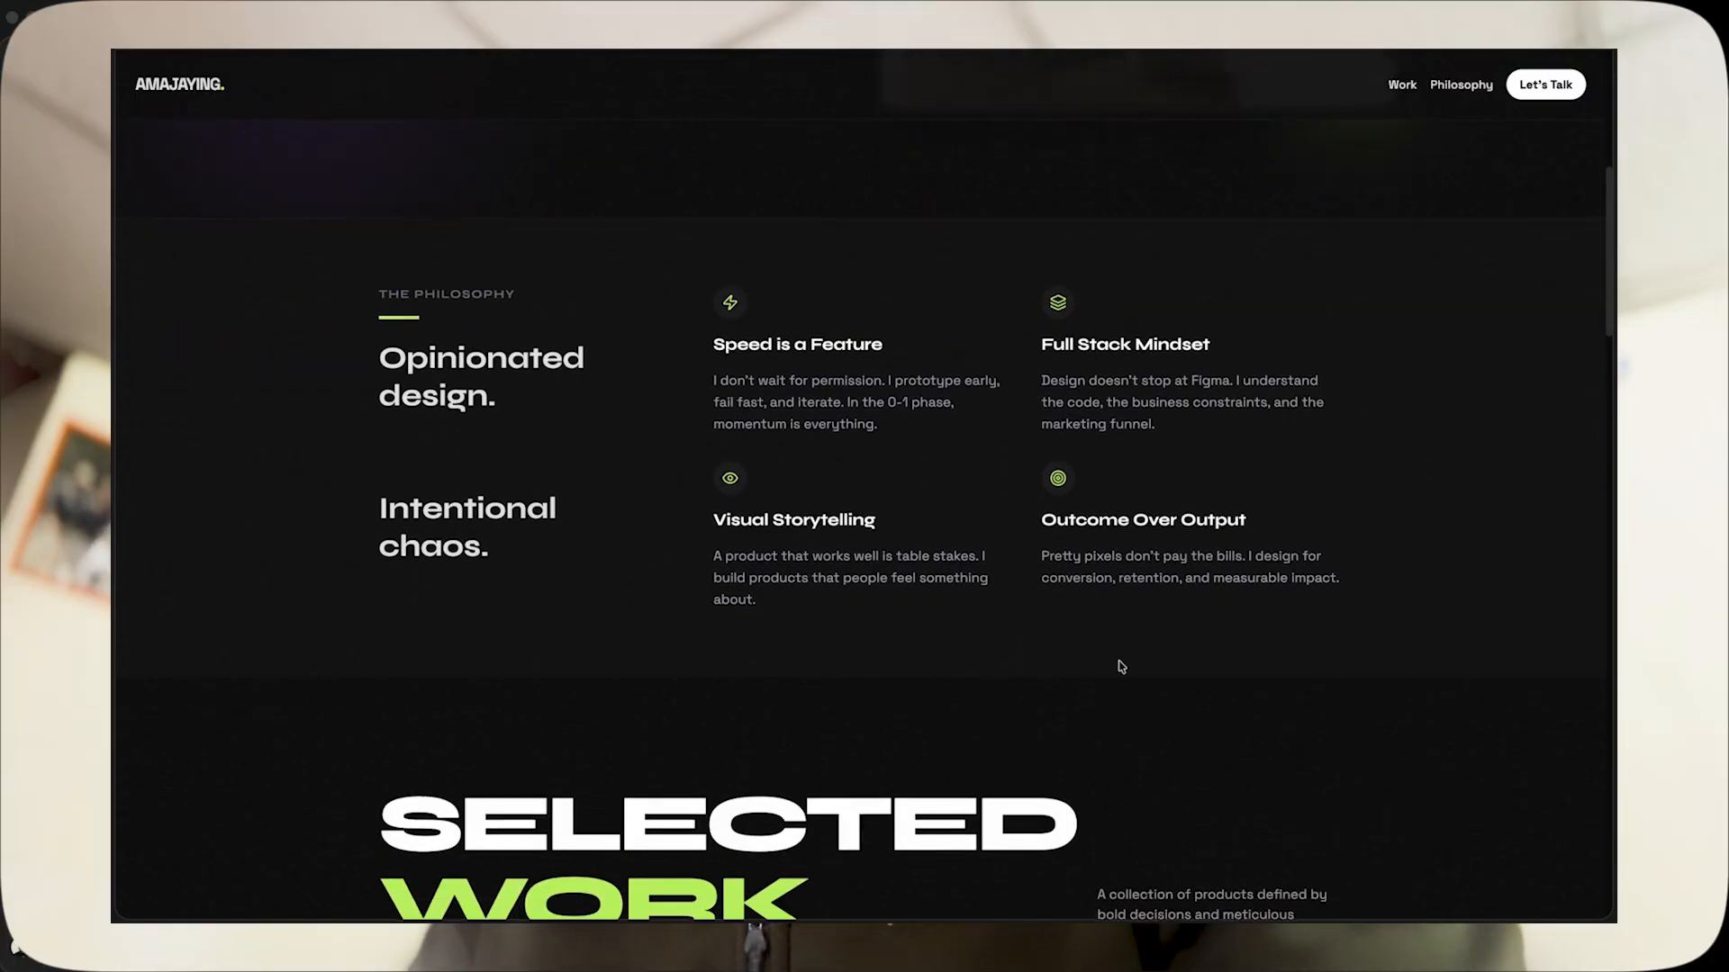
# - Scroll the dark AMAJAYING portfolio down to Selected Work and its DataFlow OS (SaaS, 2022) card
pyautogui.scroll(-15, 1120, 666)
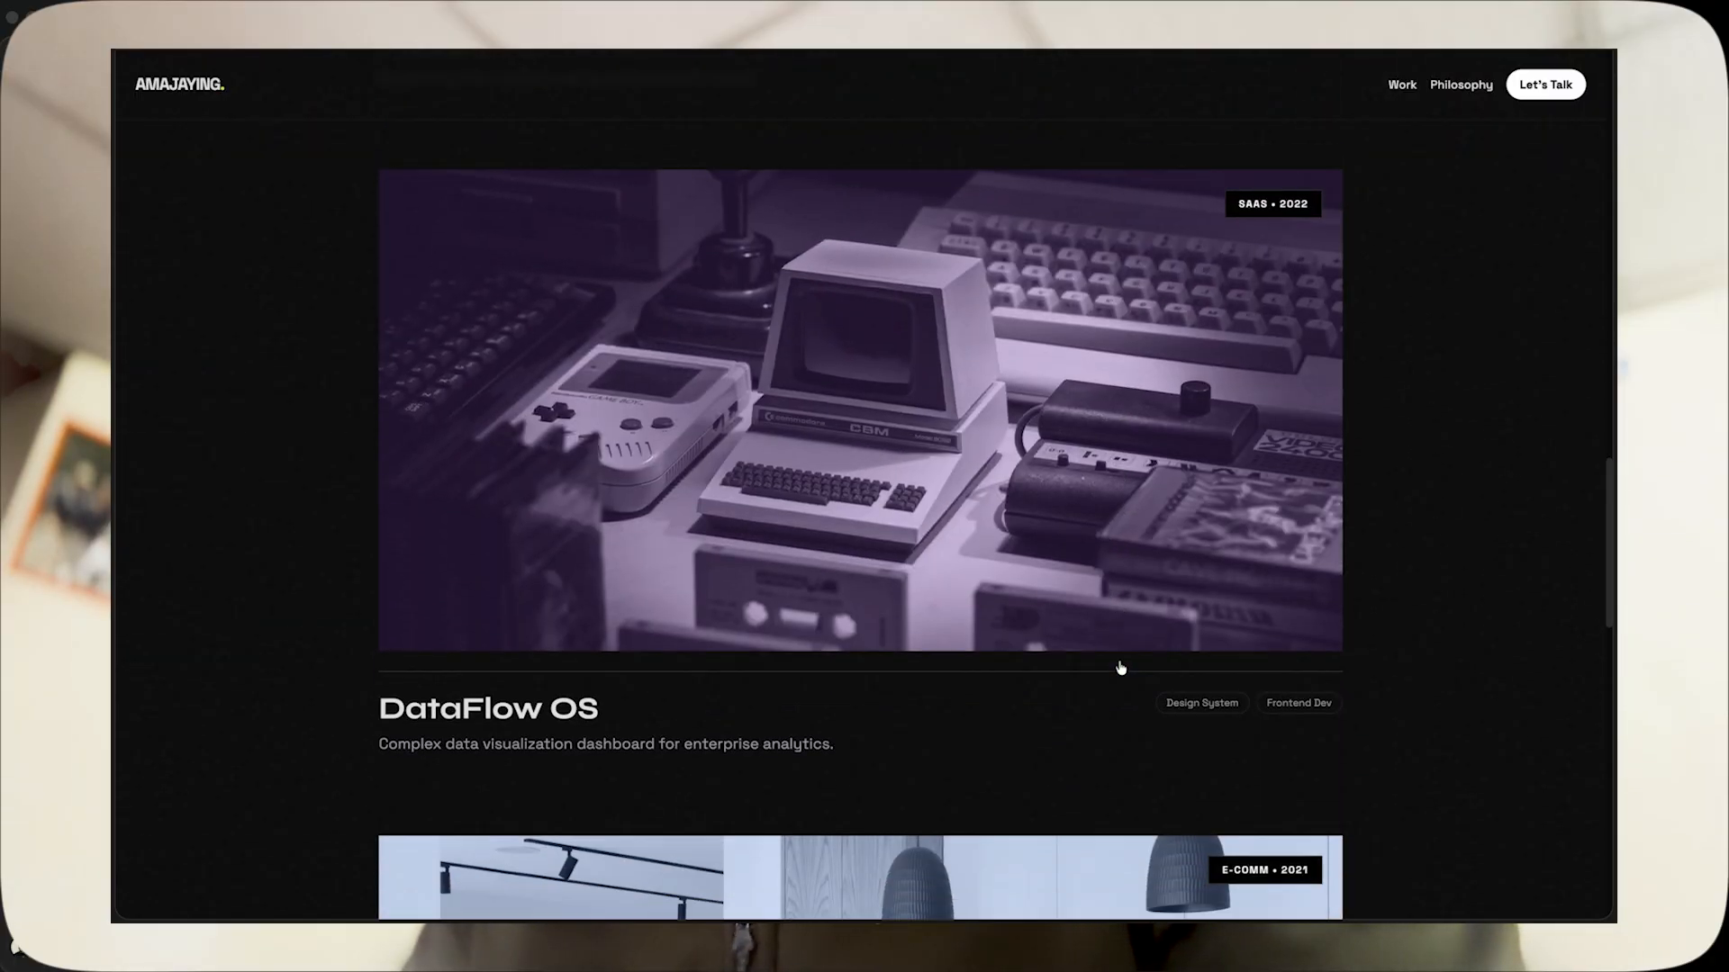
pyautogui.scroll(-3, 1121, 666)
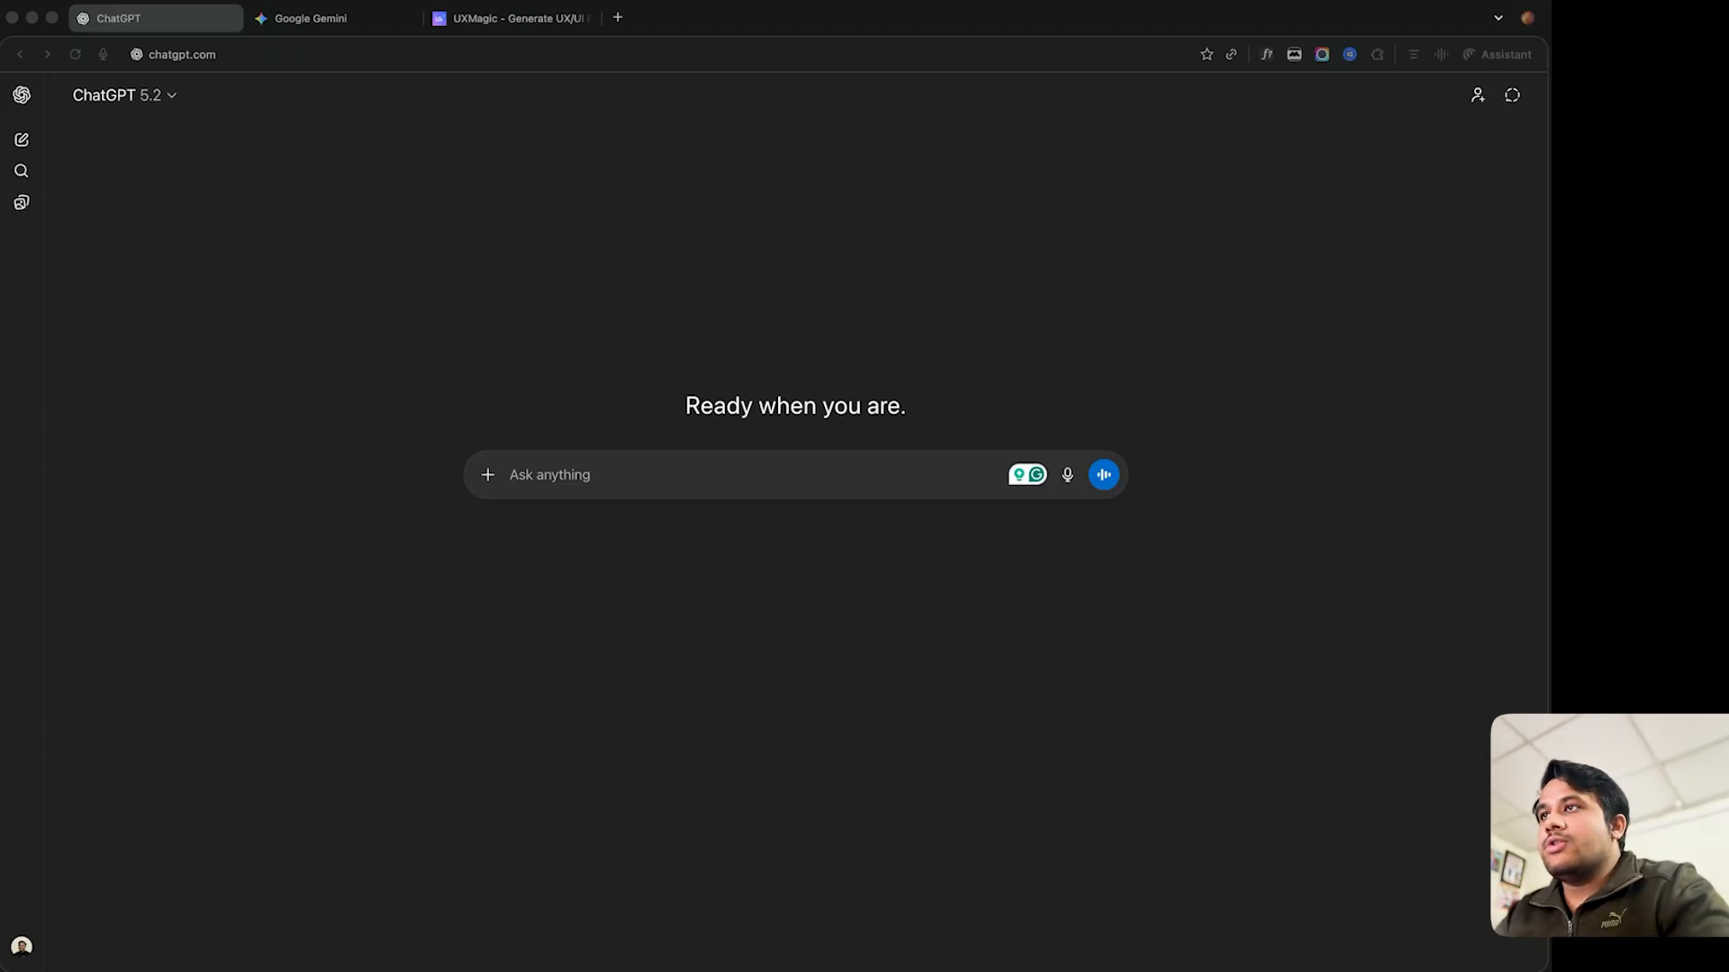
# - Paste and send the prompt asking a senior product design hiring manager what a strong portfolio needs
pyautogui.click(755, 477)
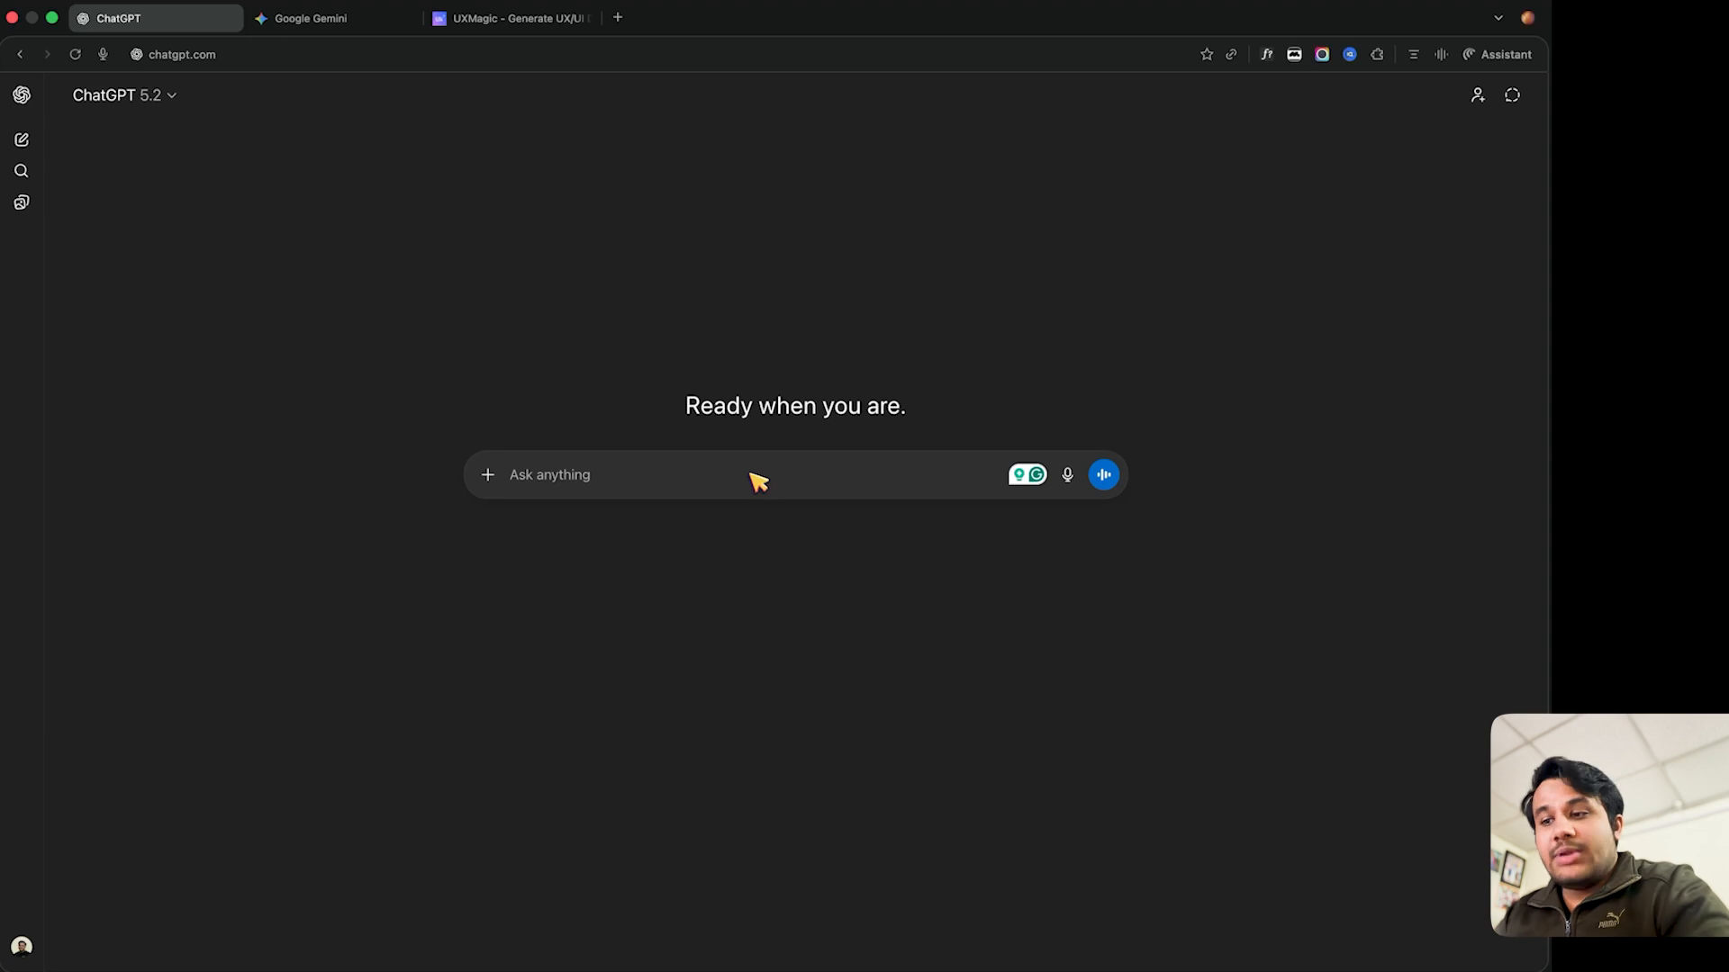
pyautogui.click(708, 496)
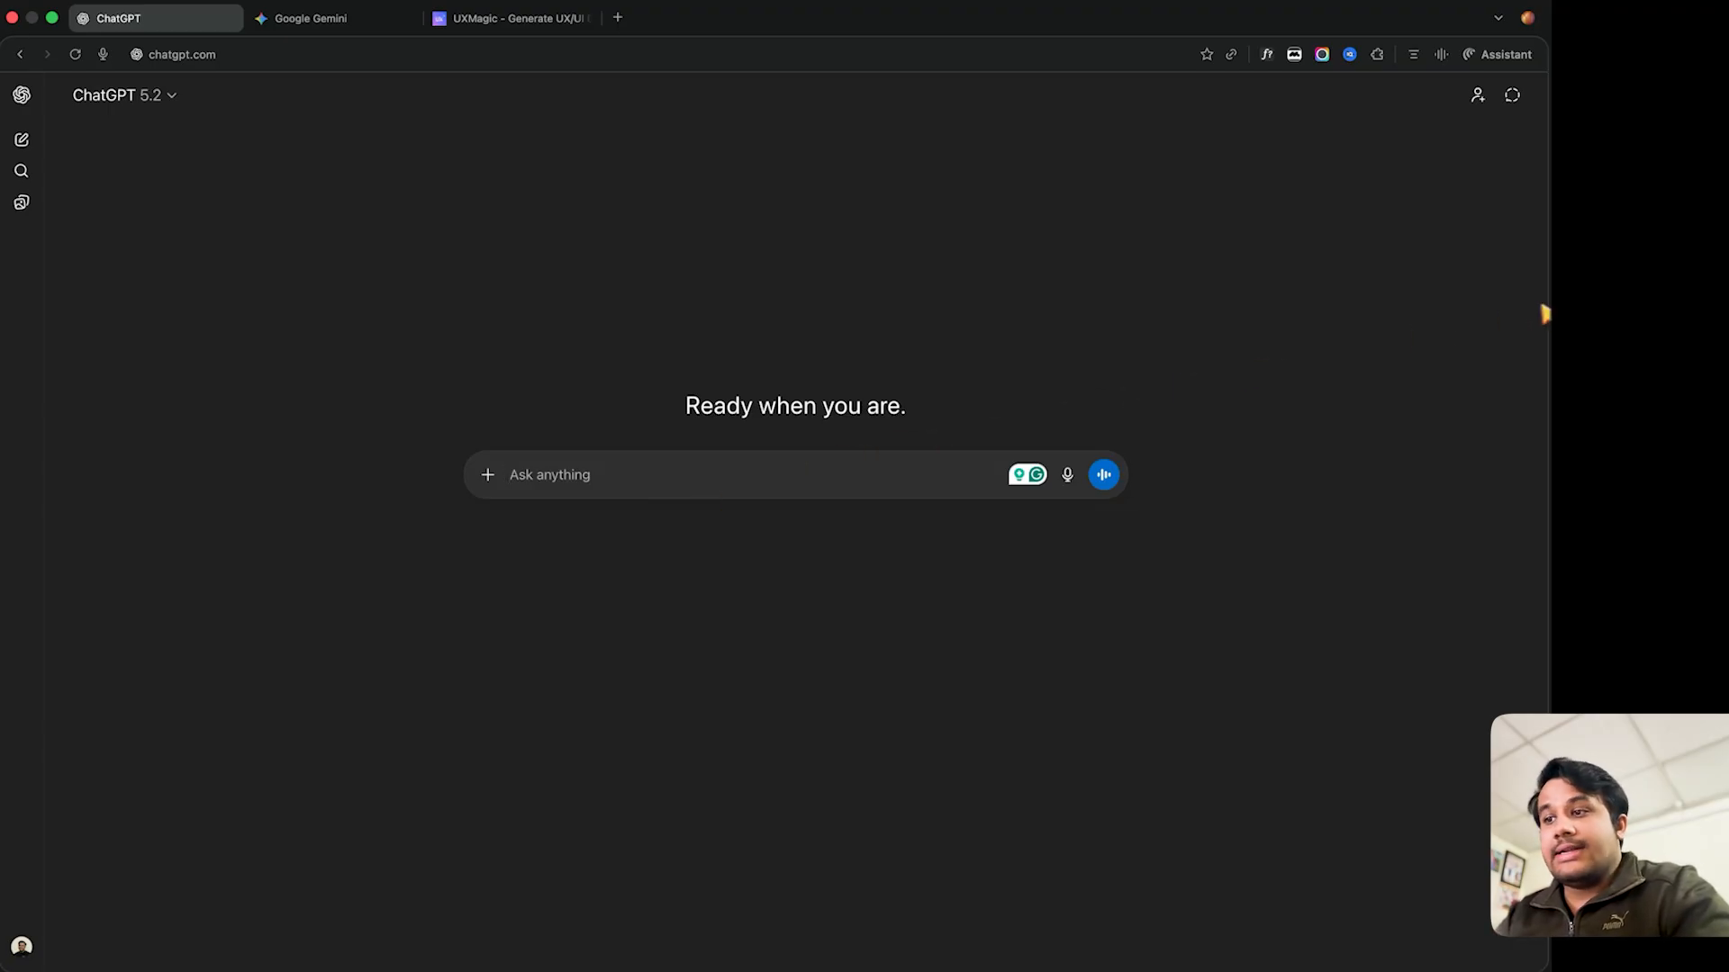
pyautogui.click(1546, 313)
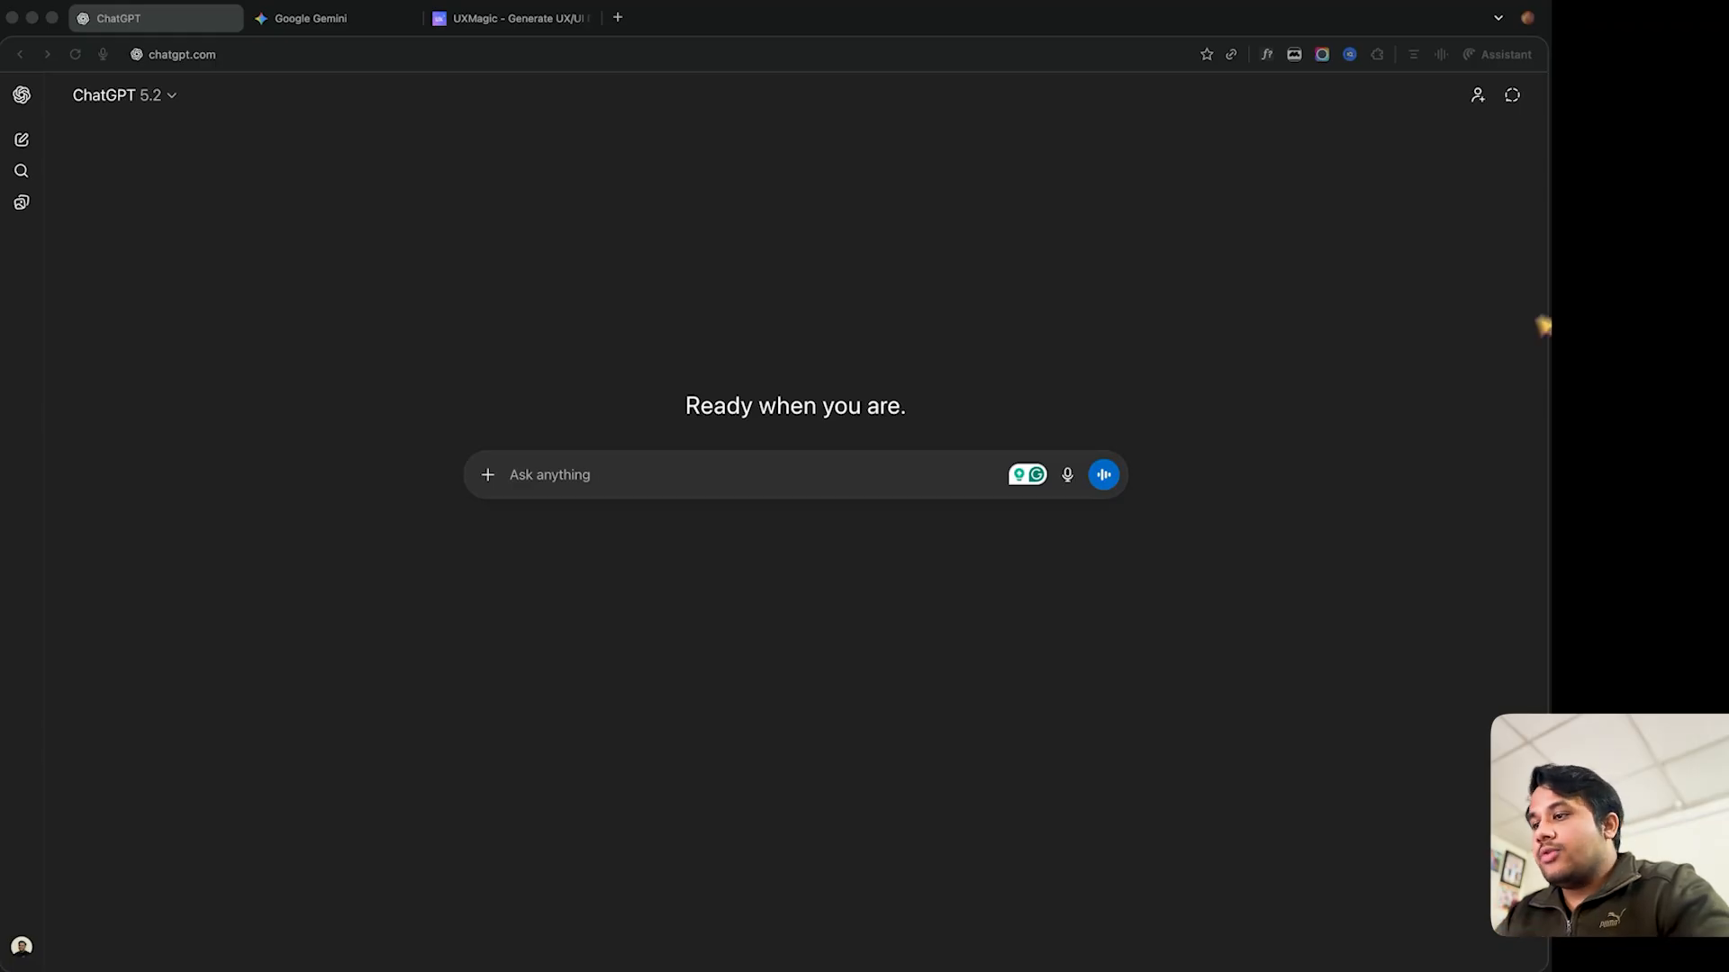
pyautogui.click(721, 473)
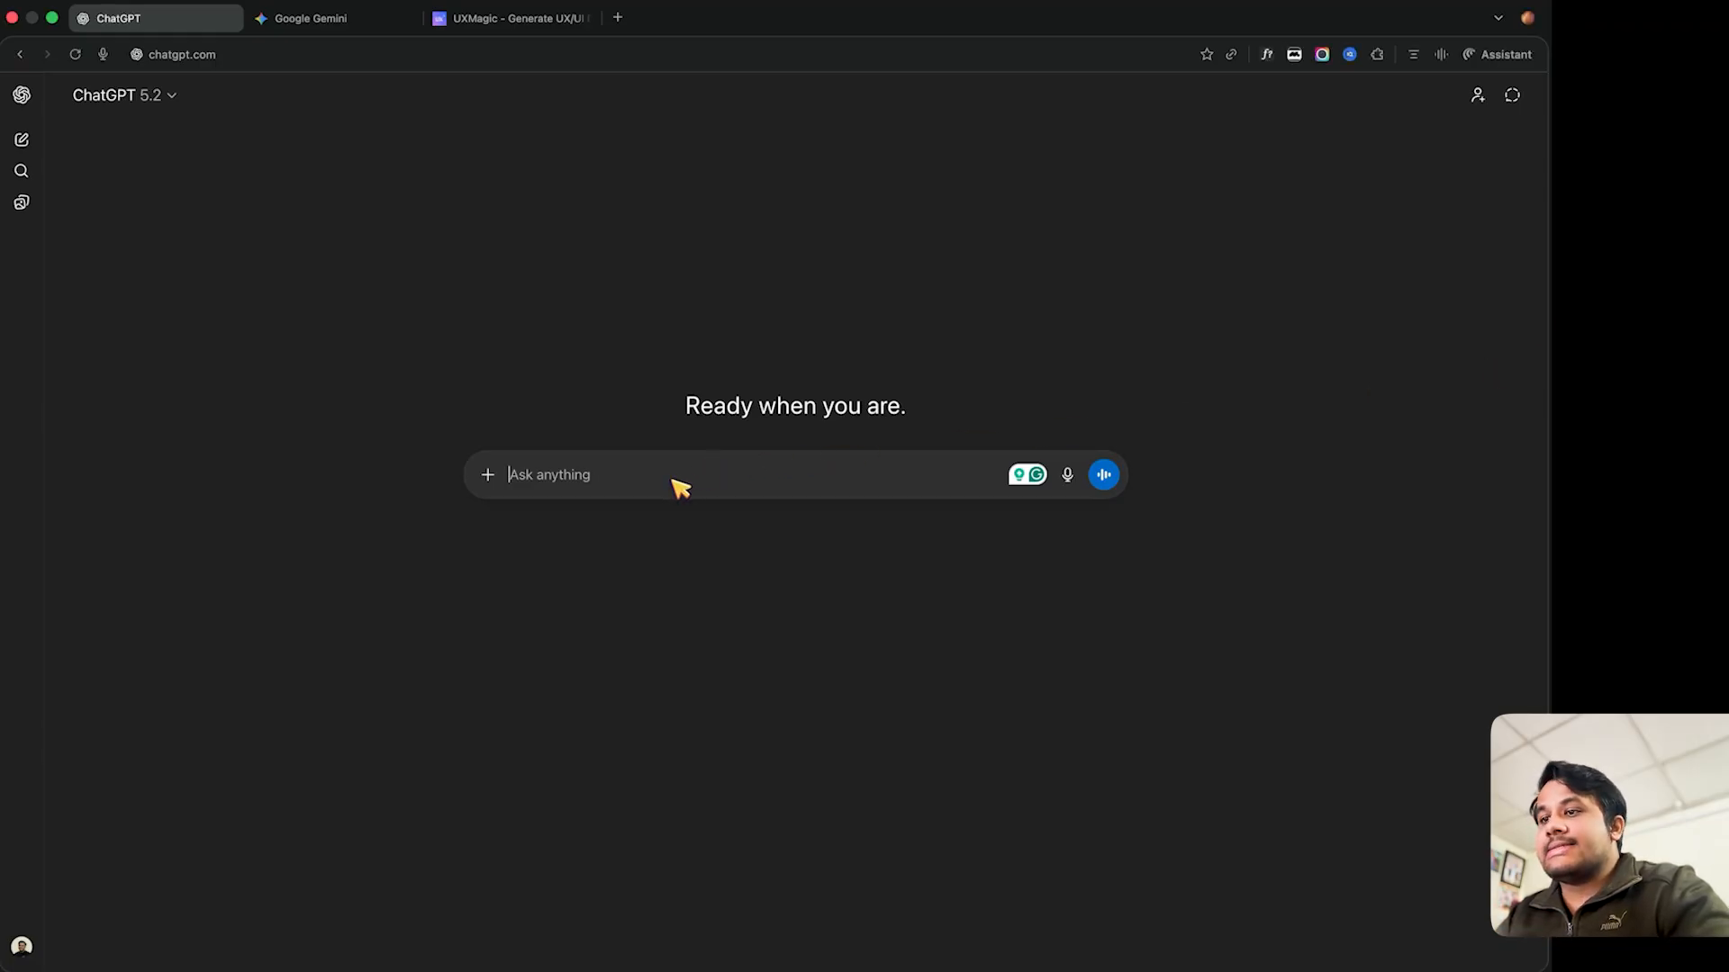
pyautogui.click(1546, 457)
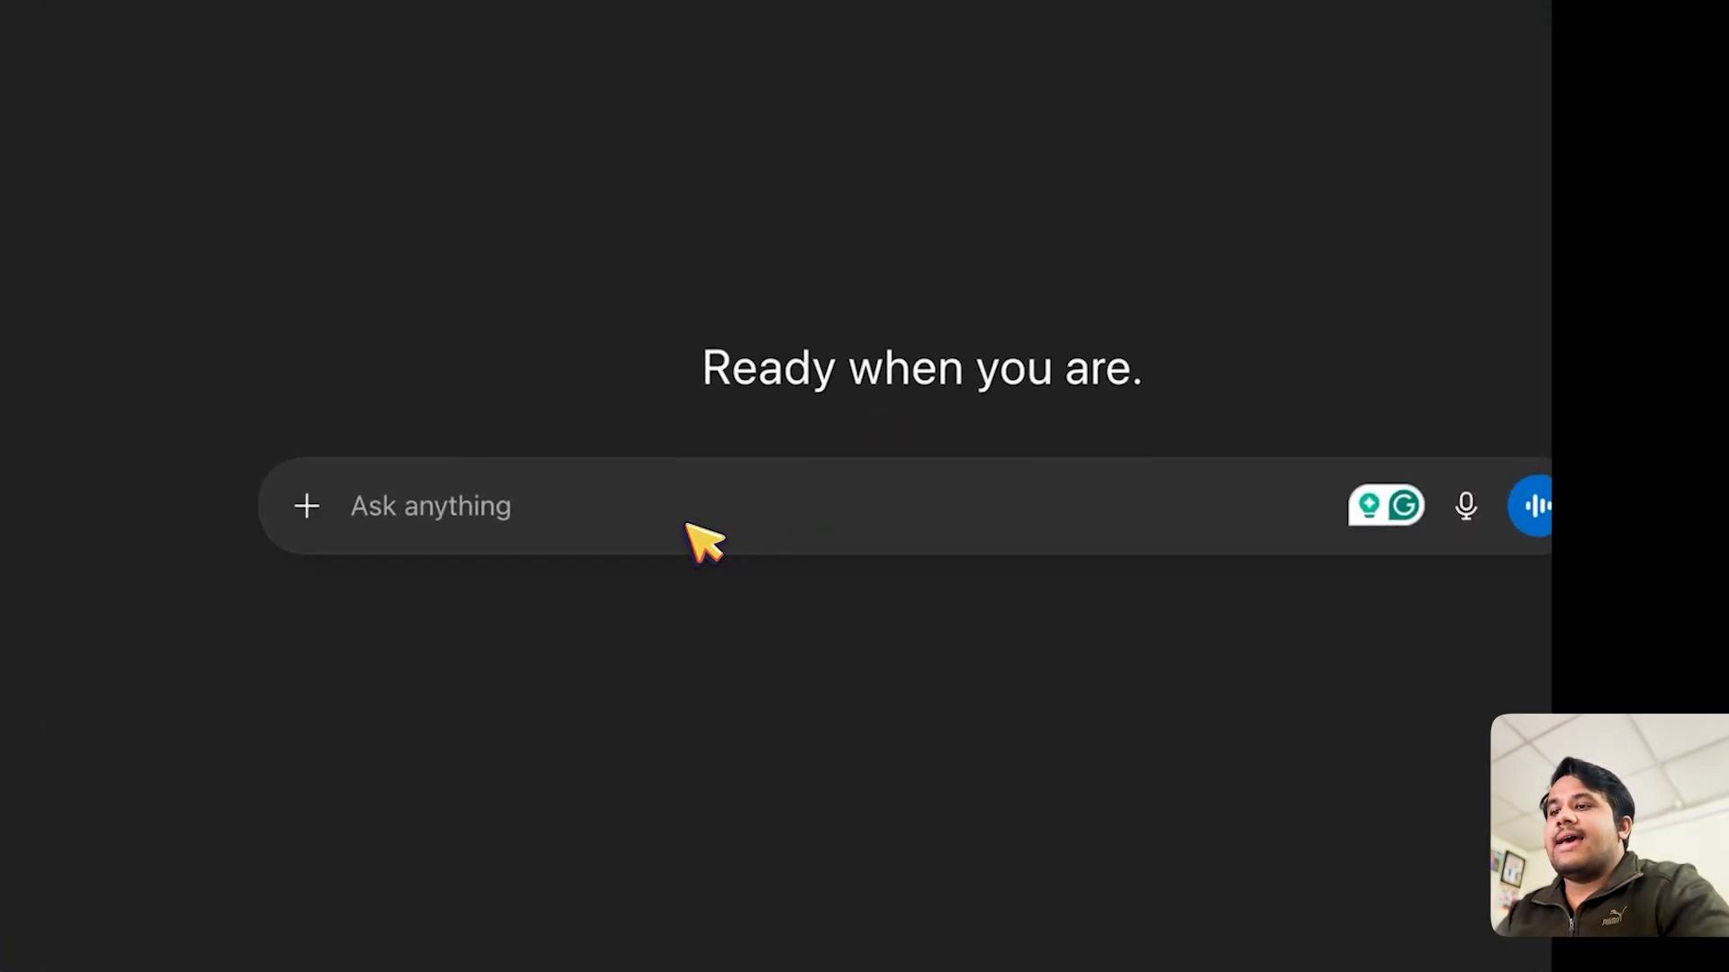
pyautogui.write('You are a senior product design hiring manager.  I am a product designer with 3+ years of experience.  Help me define: 1. What a strong portfolio must communicate 2. What most portfolios get wrong 3. What should be avoided completely 4. How to stand out without sounding generic  Be brutally honest.')
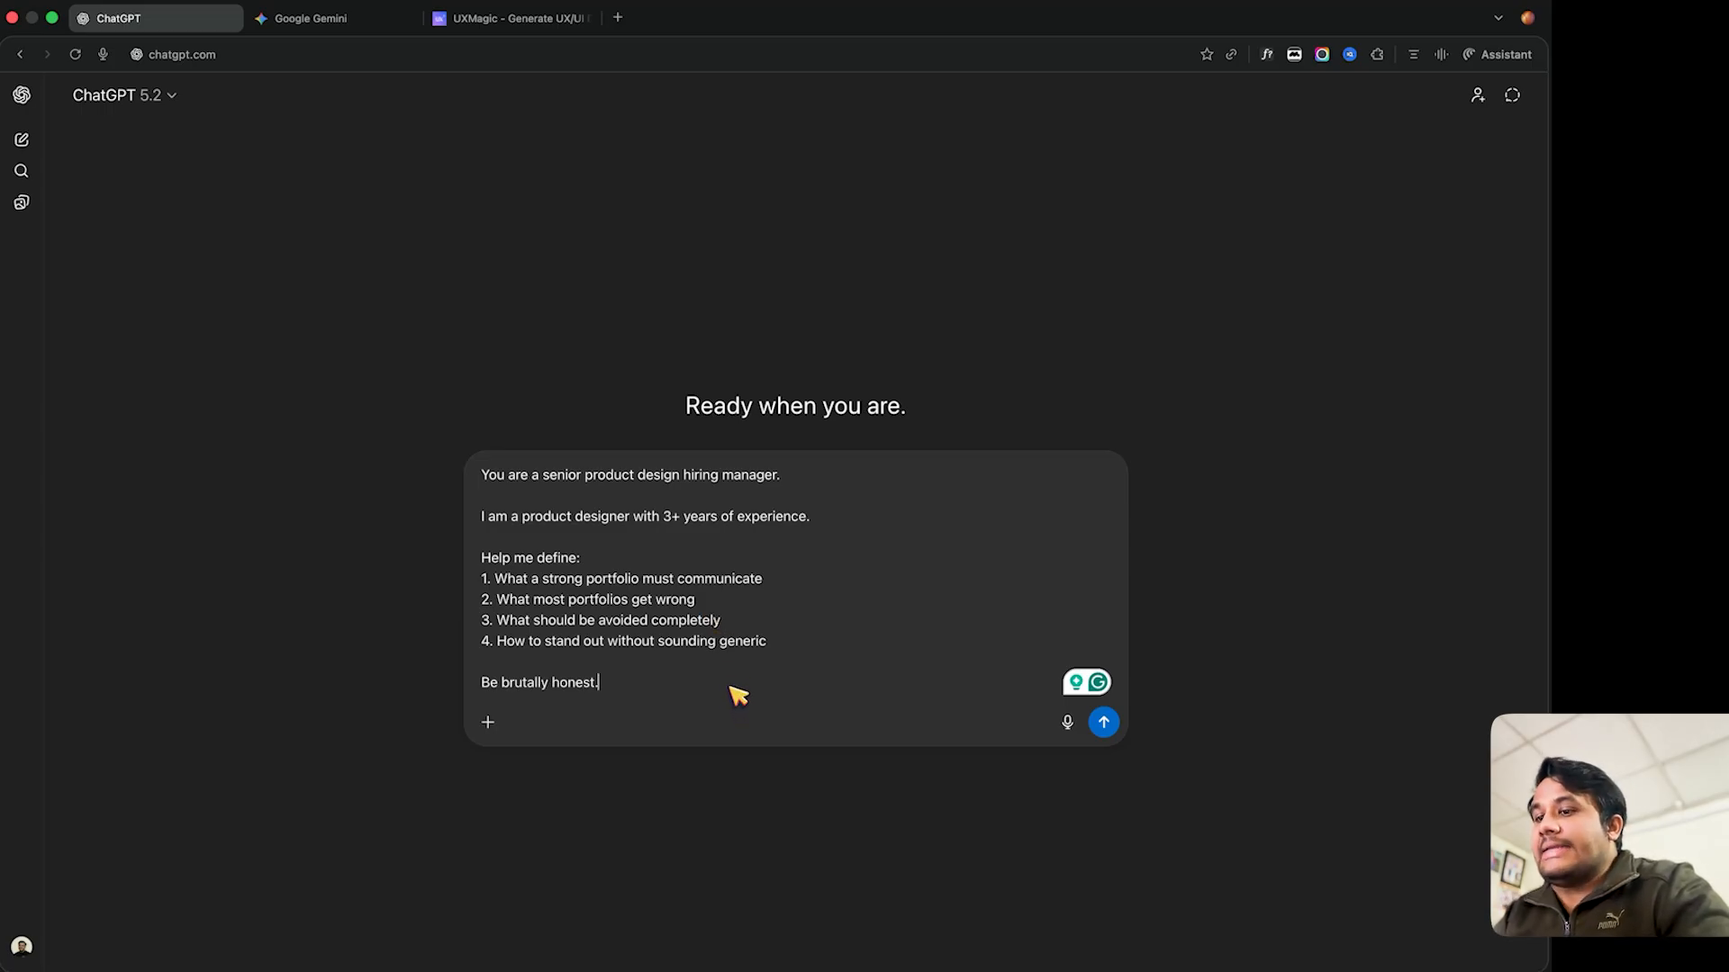
pyautogui.press('Return')
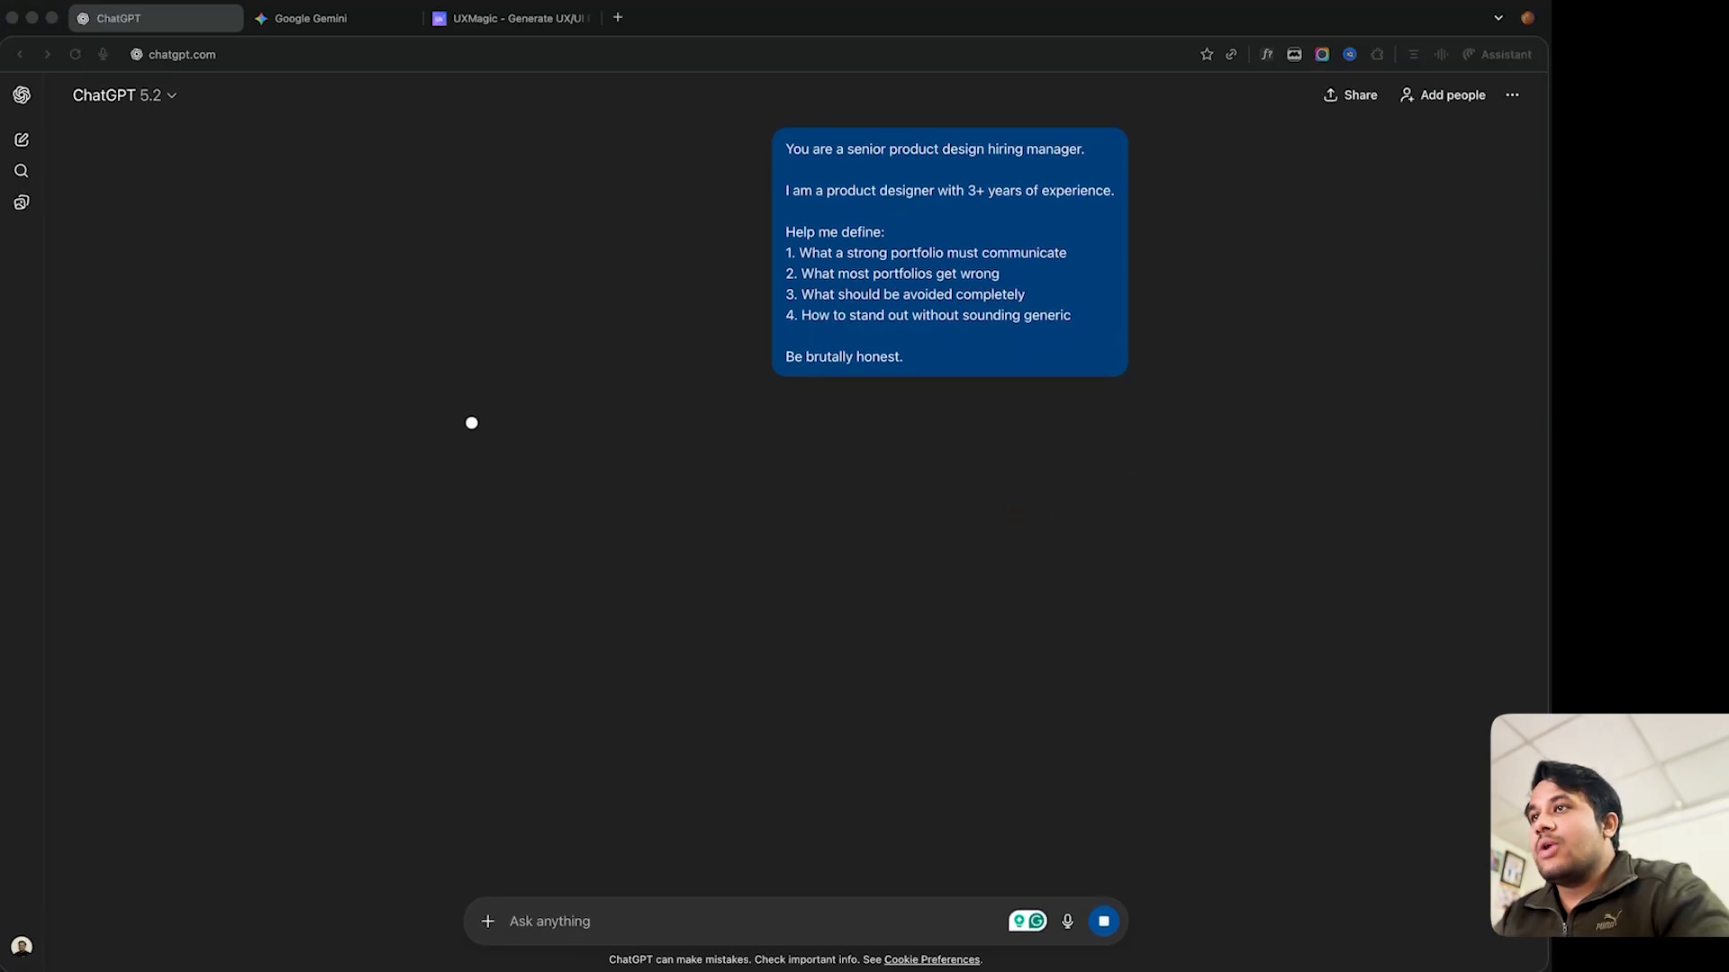
# - Answer the clarifying questions with 'Decide based on everything you know about me'
pyautogui.click(607, 617)
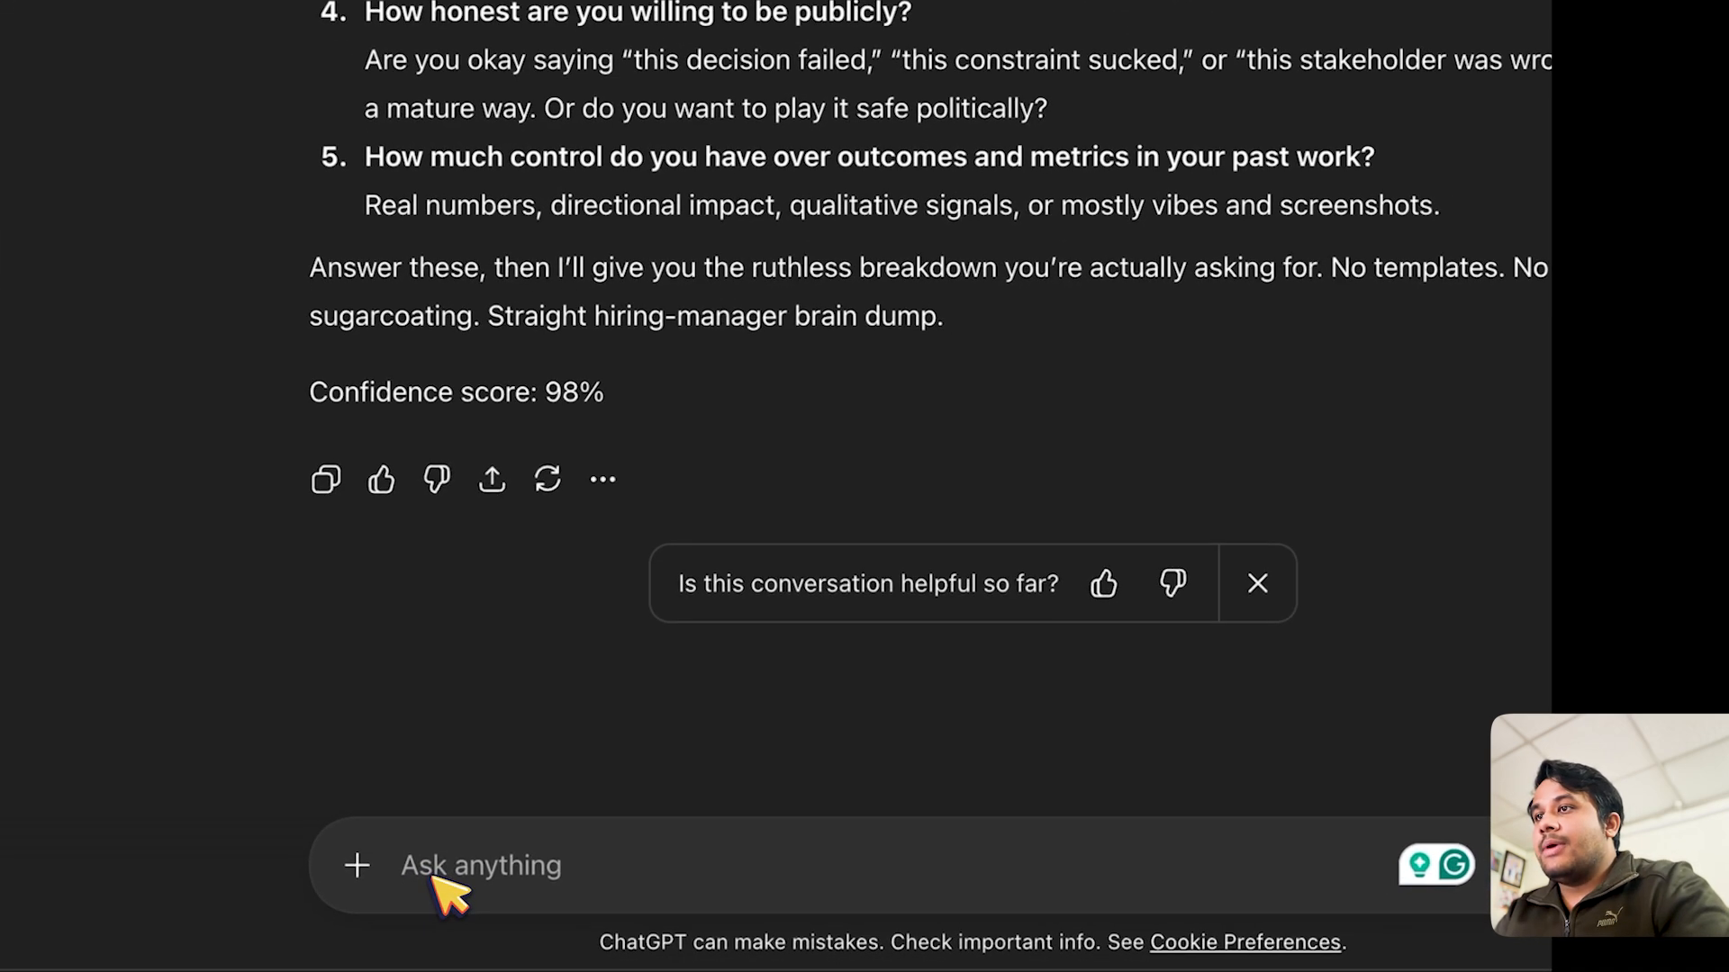
pyautogui.write('Decide based o')
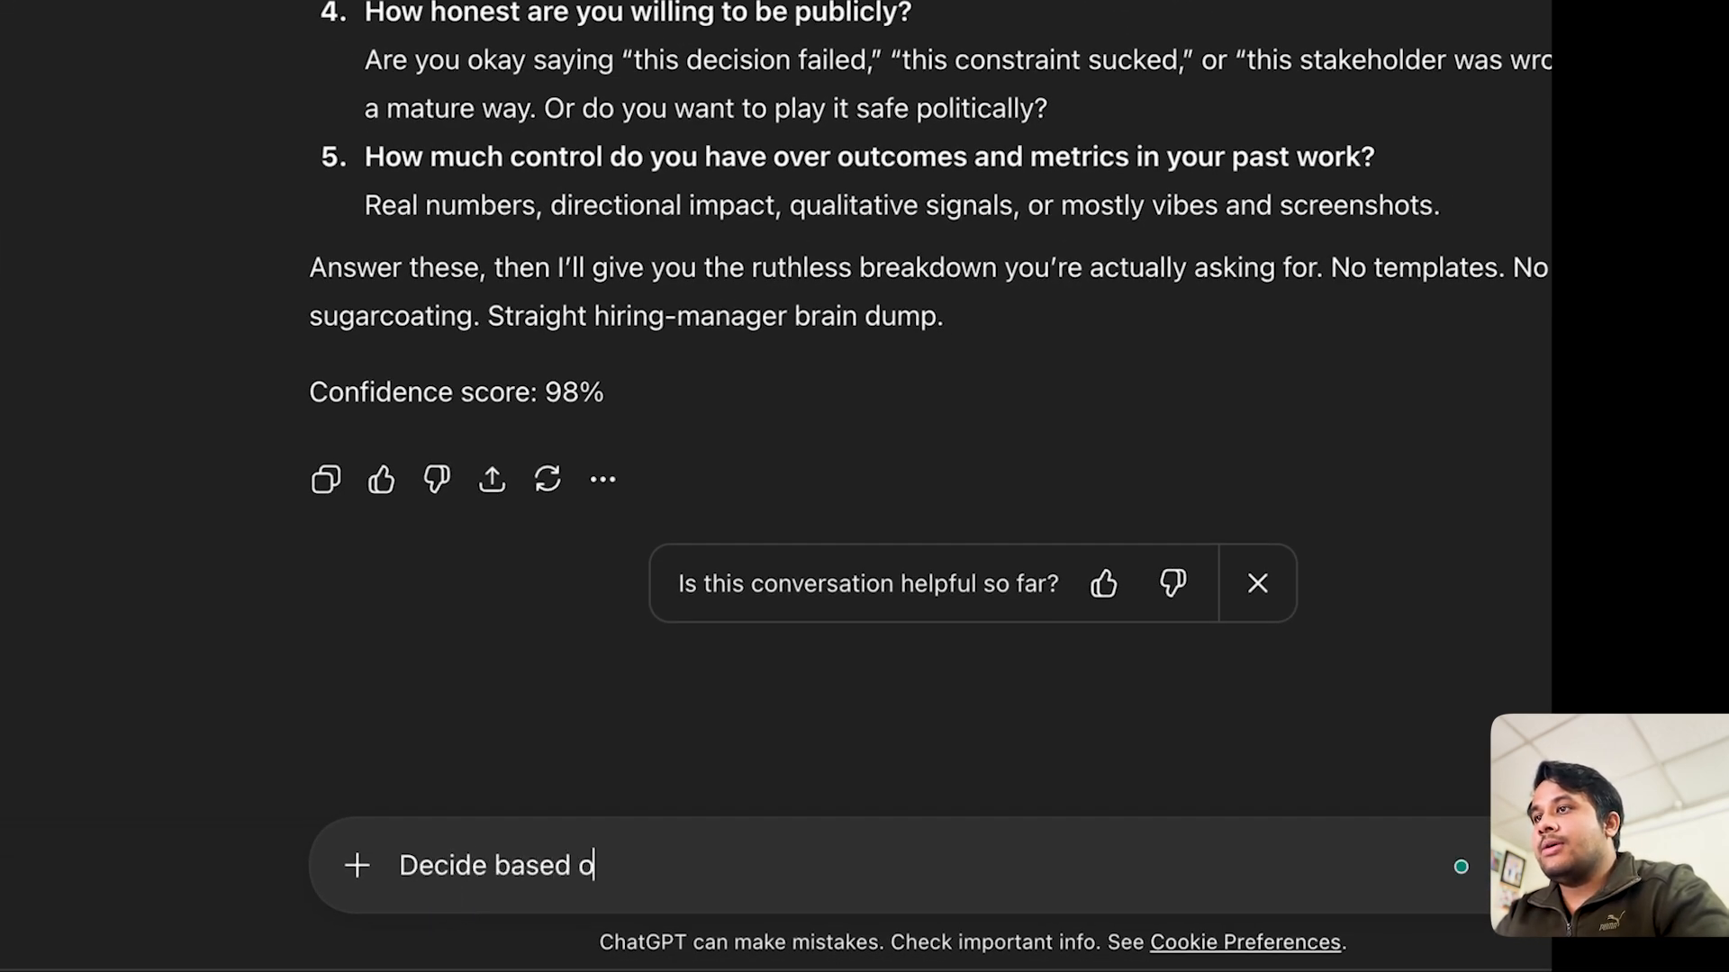
pyautogui.write('n everything you know abou')
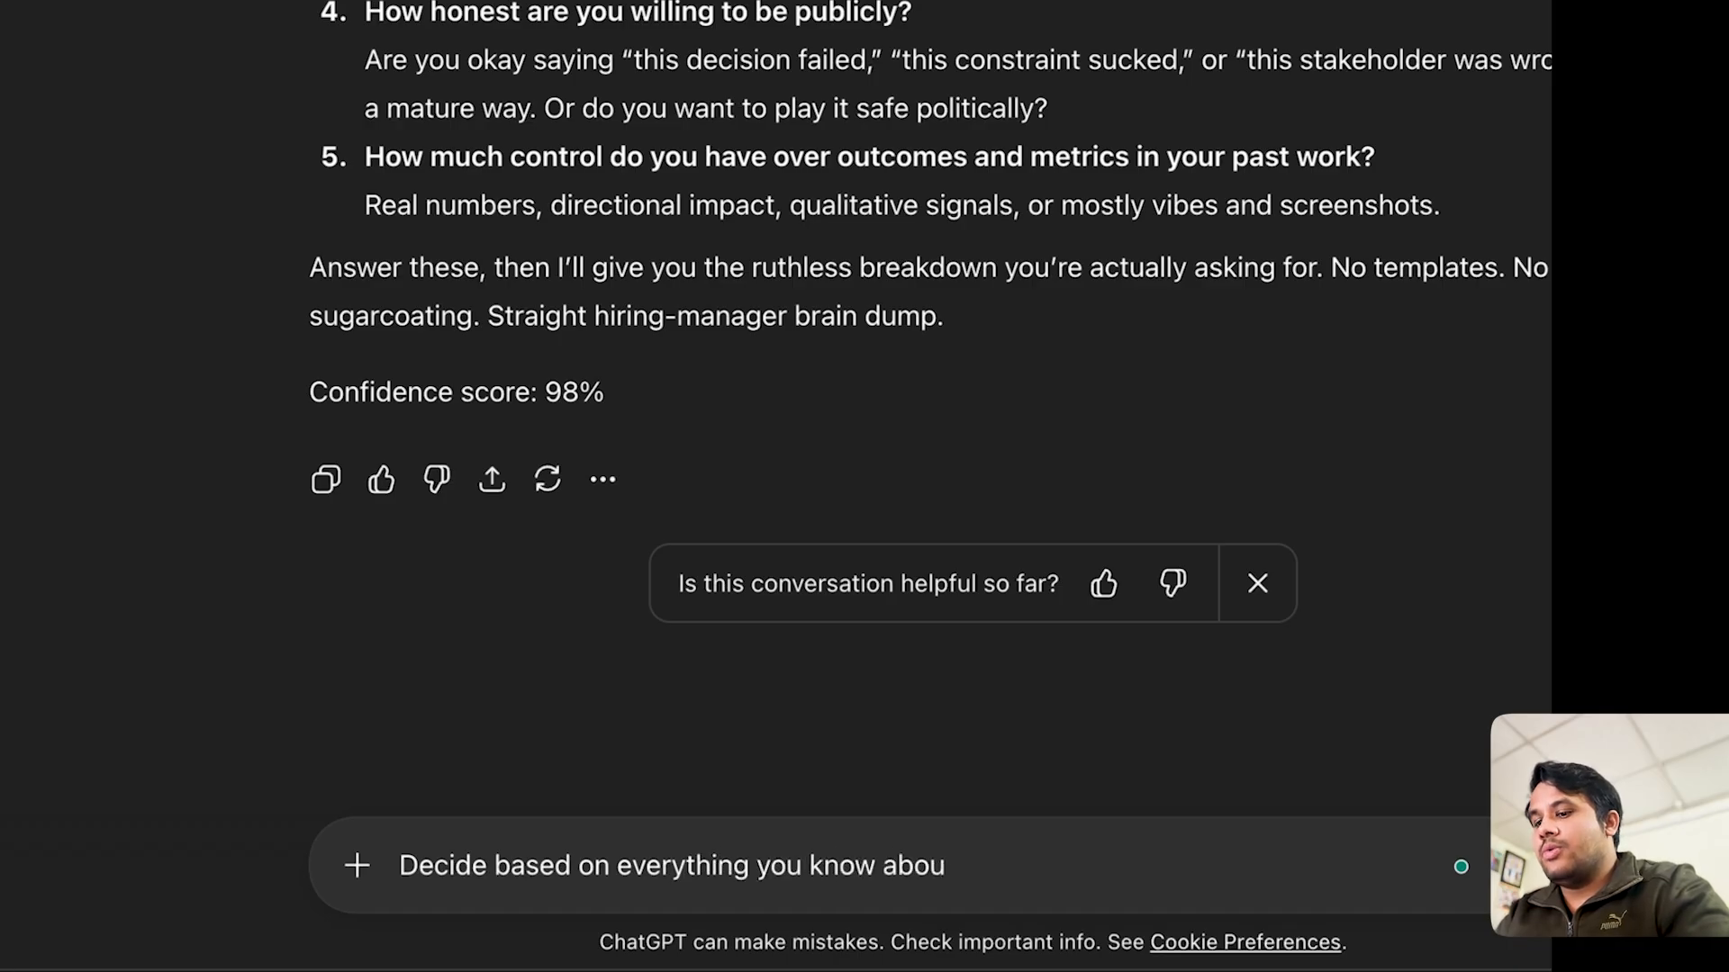
pyautogui.write('t m')
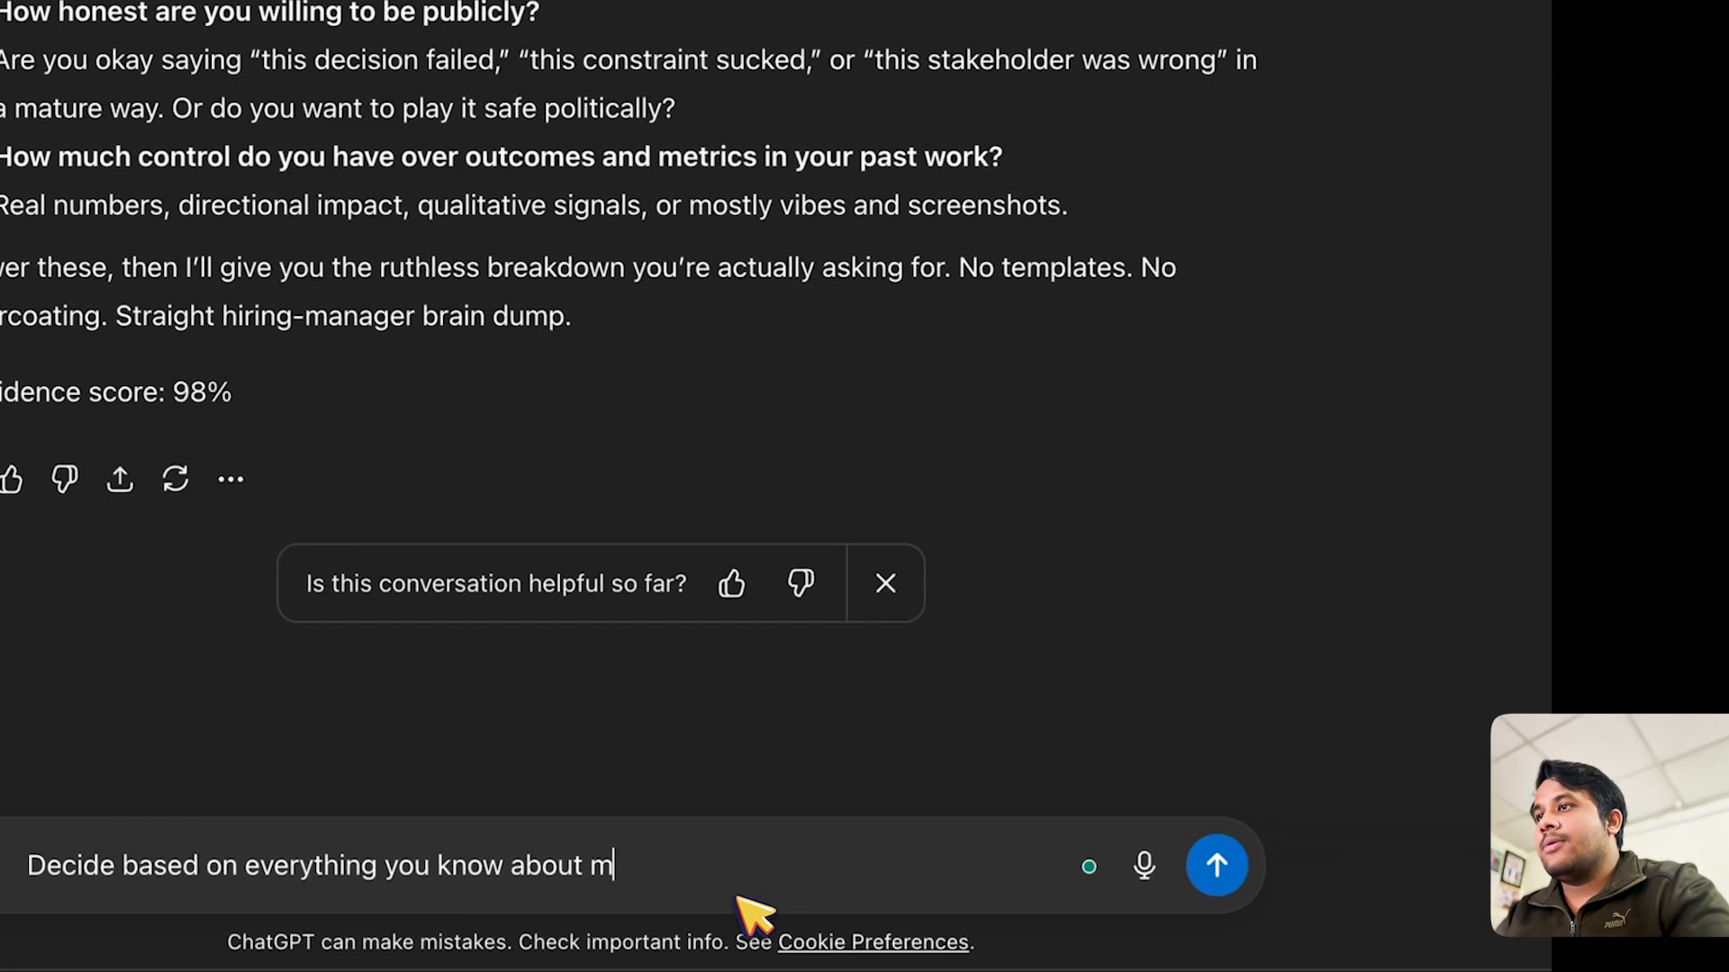
pyautogui.write('e')
pyautogui.press('Return')
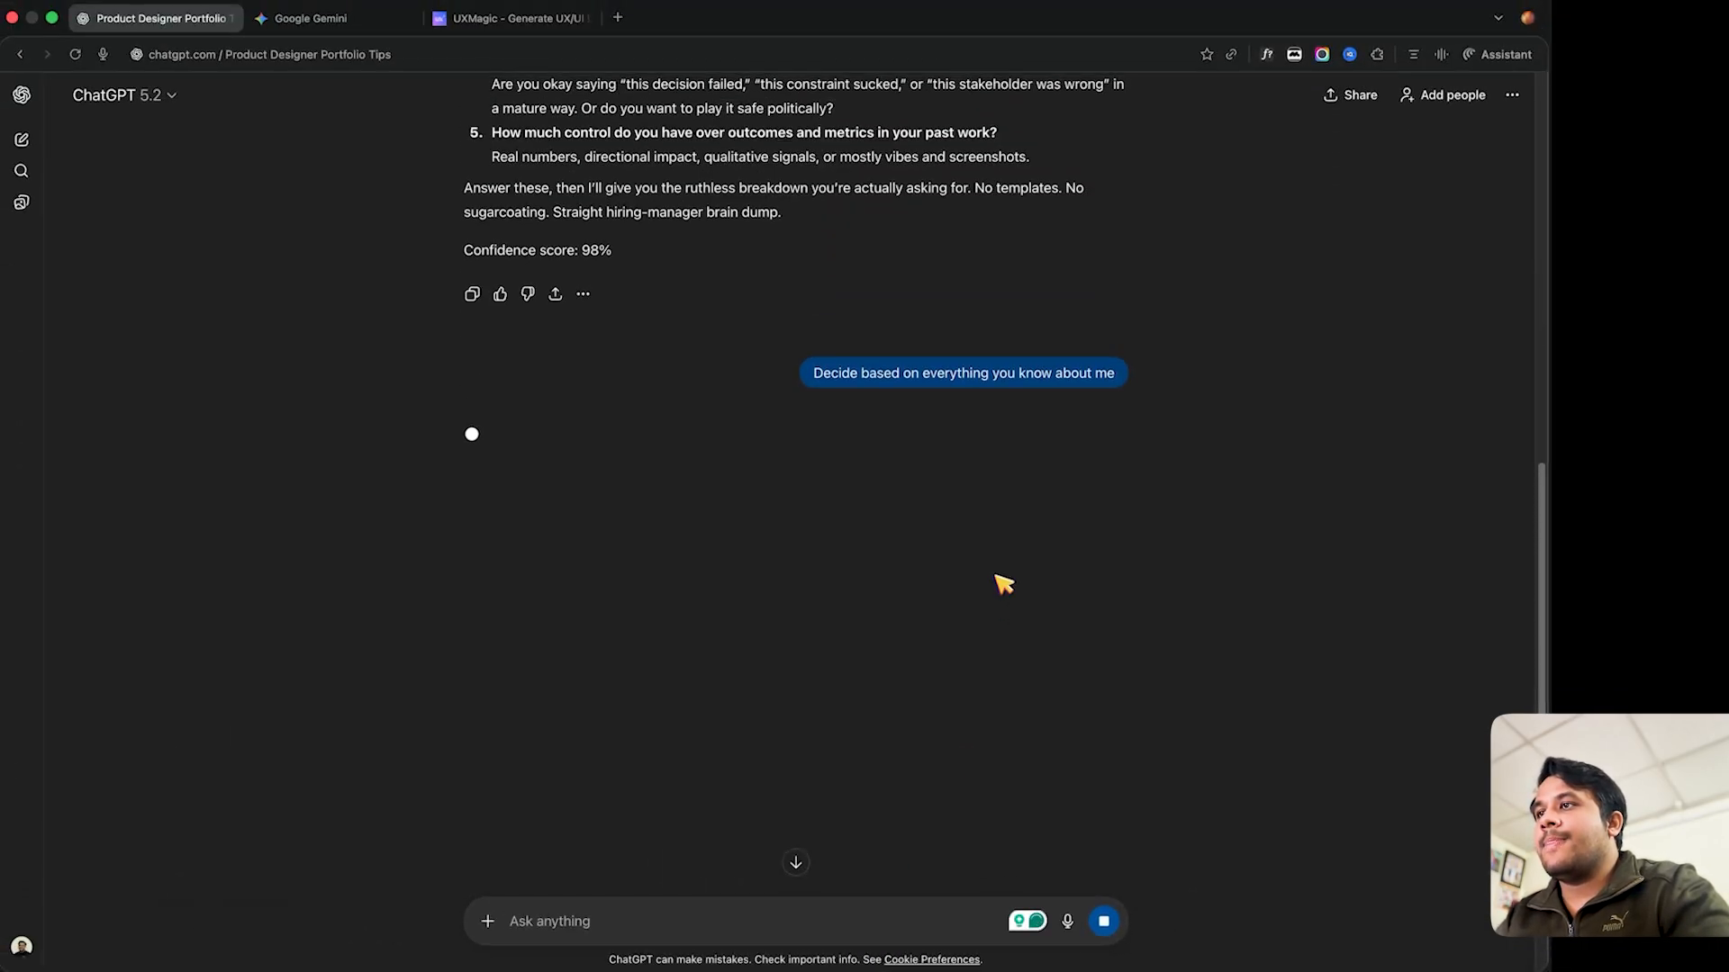
# - Read through the breakdown: portfolio must-haves, common mistakes, things to avoid, standing out
pyautogui.scroll(1, 1002, 584)
pyautogui.scroll(1, 1238, 547)
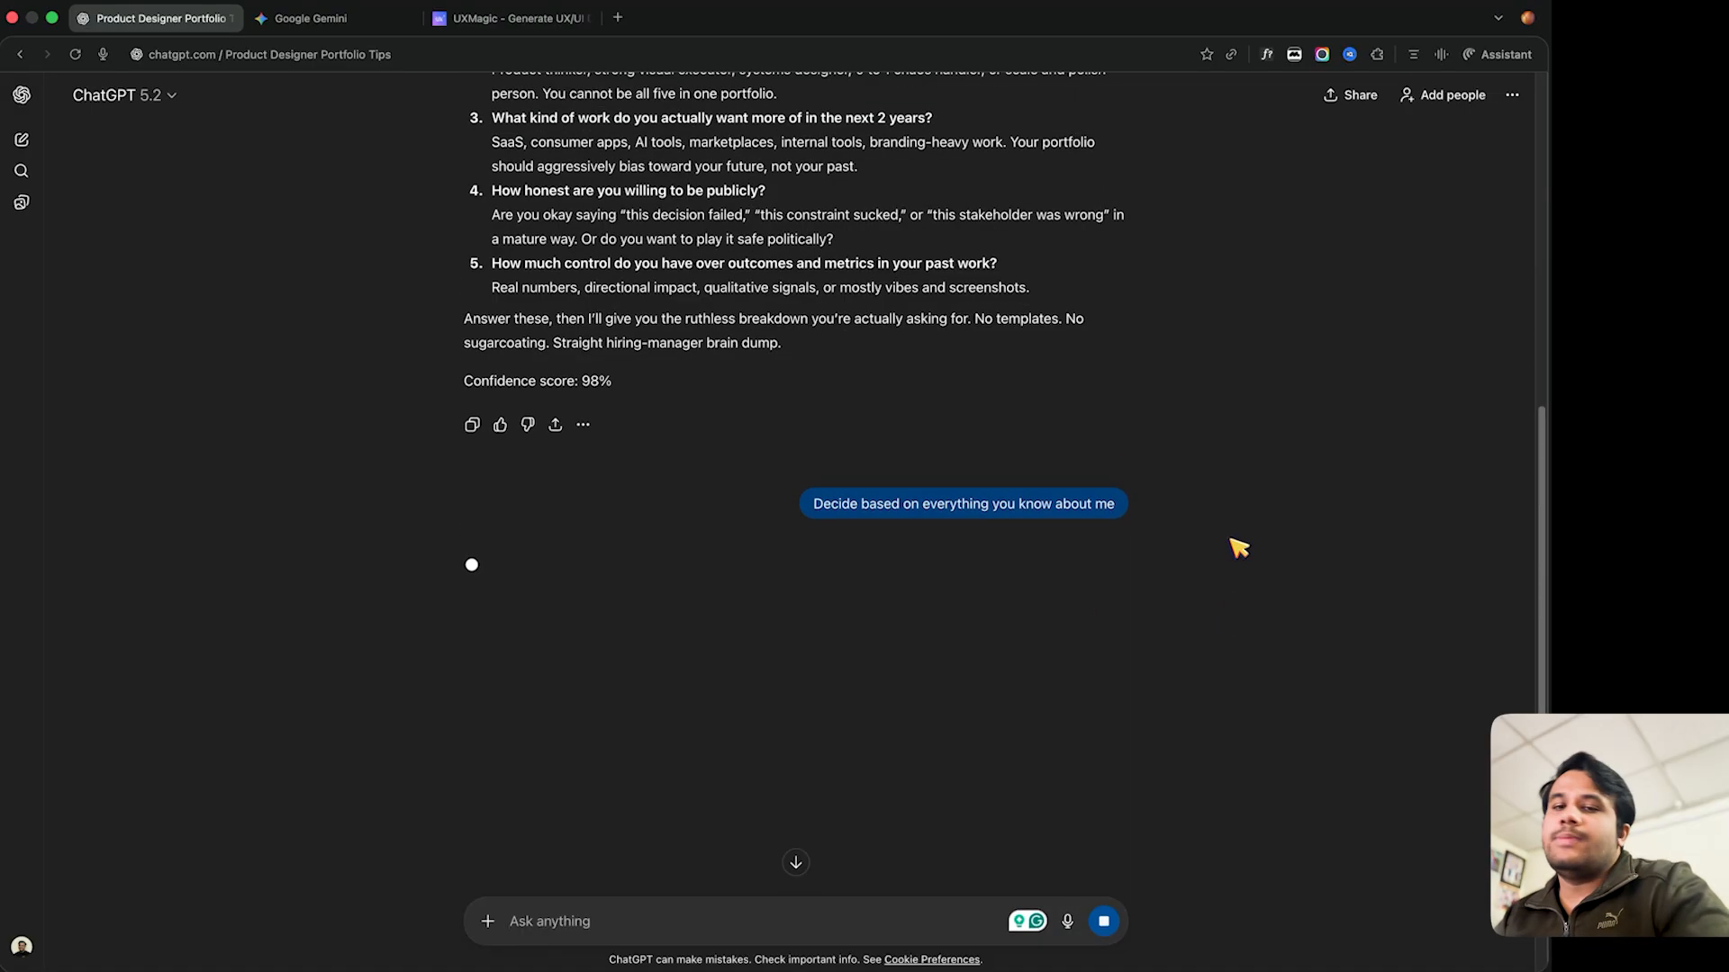
pyautogui.scroll(-1, 1230, 540)
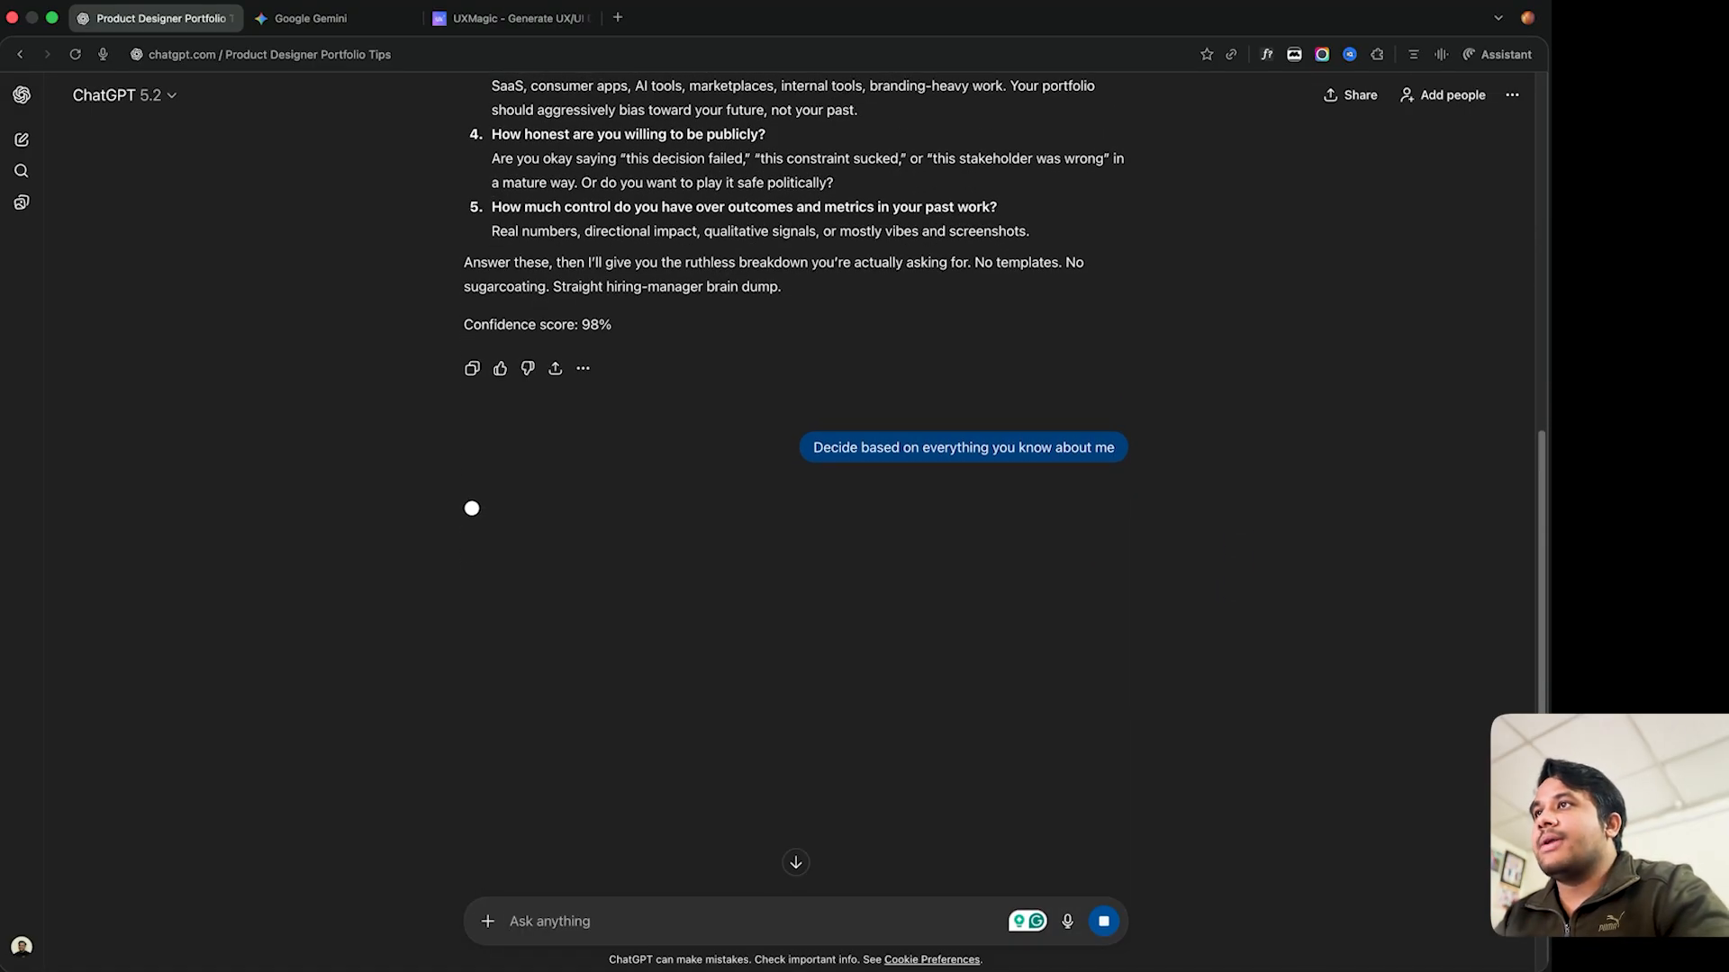
pyautogui.scroll(-3, 795, 294)
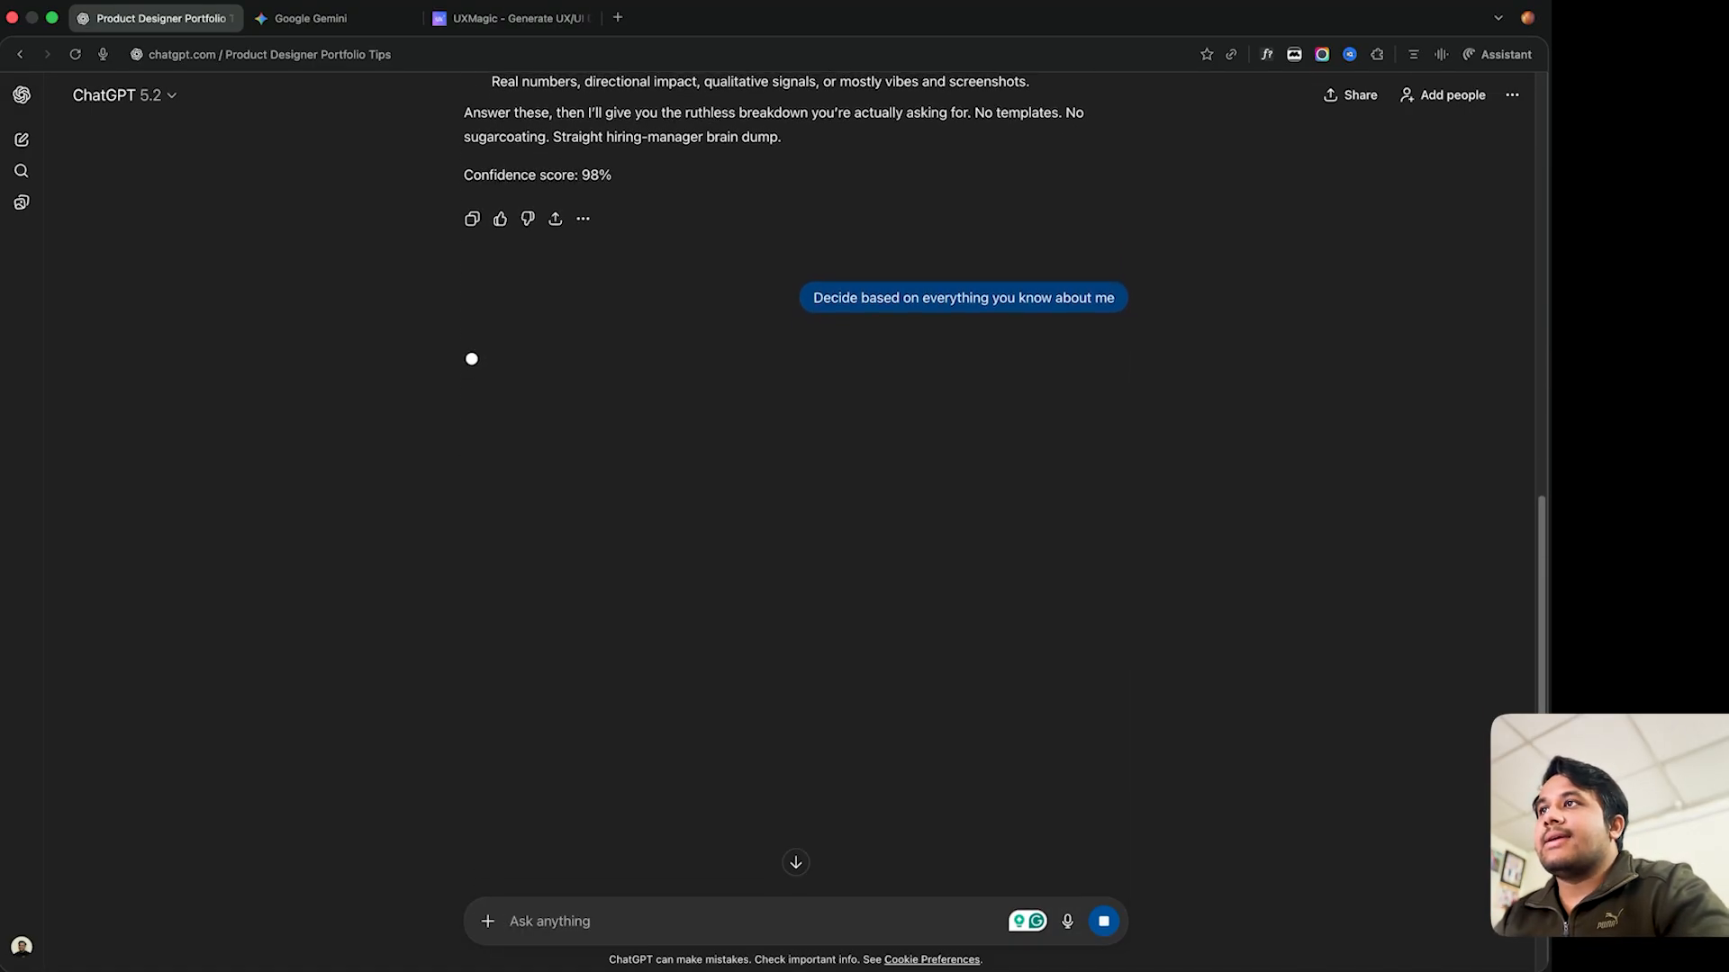
pyautogui.scroll(-2, 795, 486)
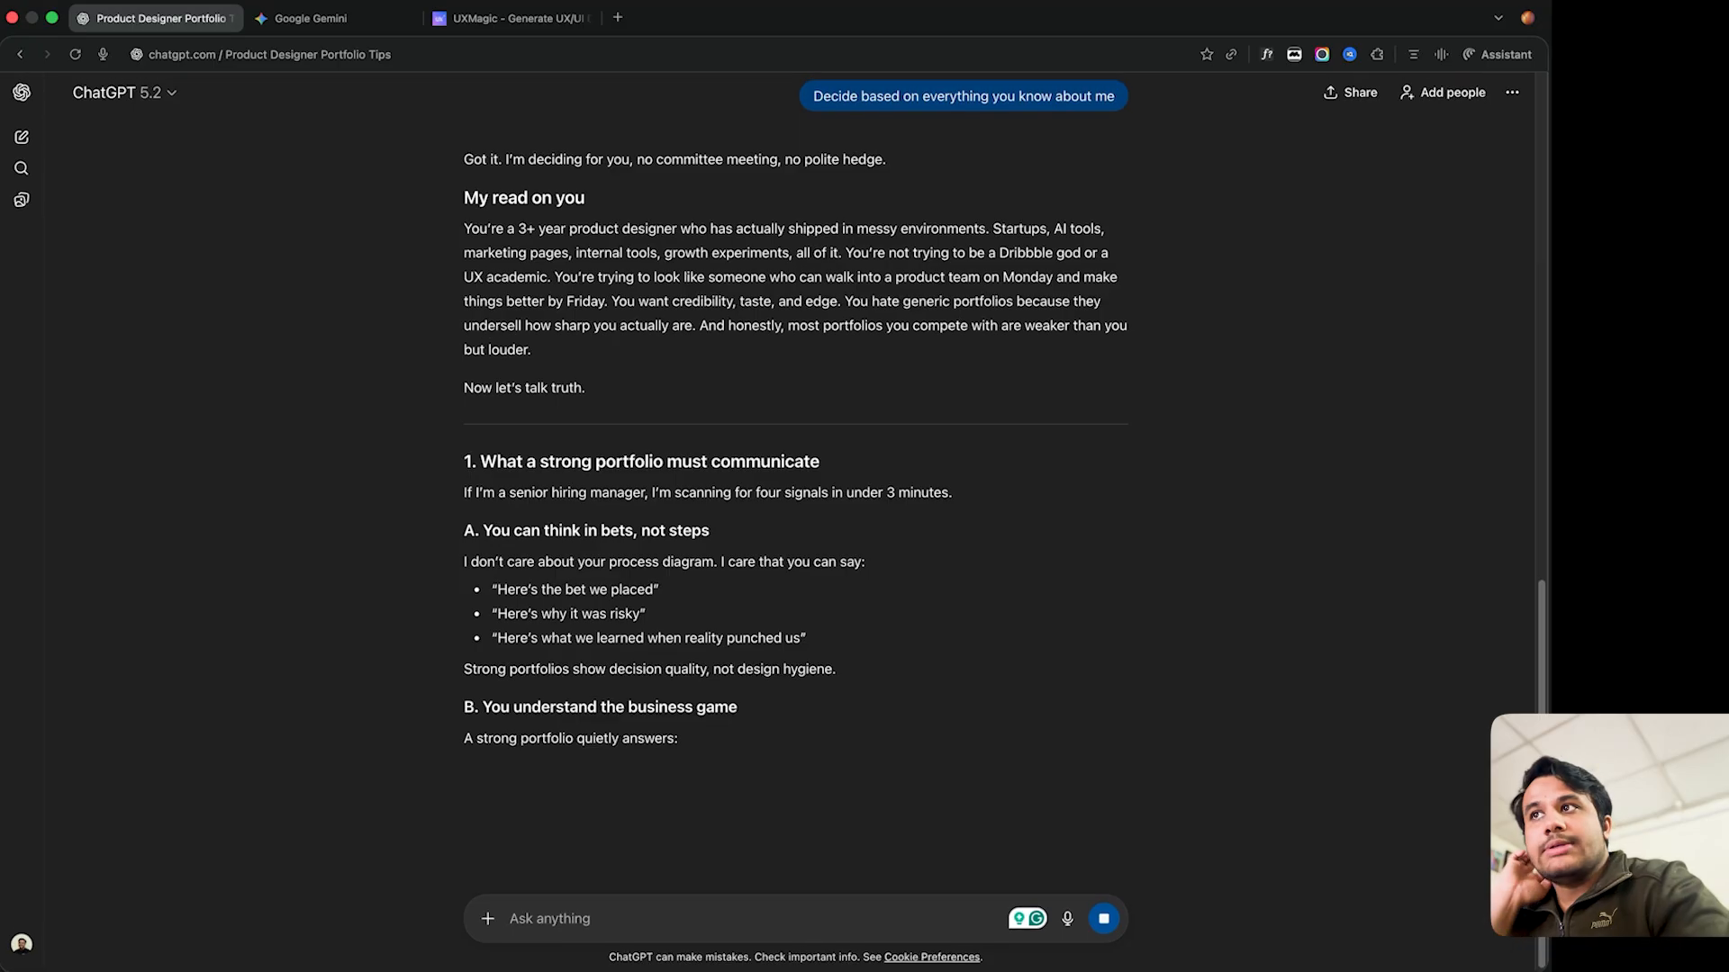
pyautogui.scroll(-2, 977, 633)
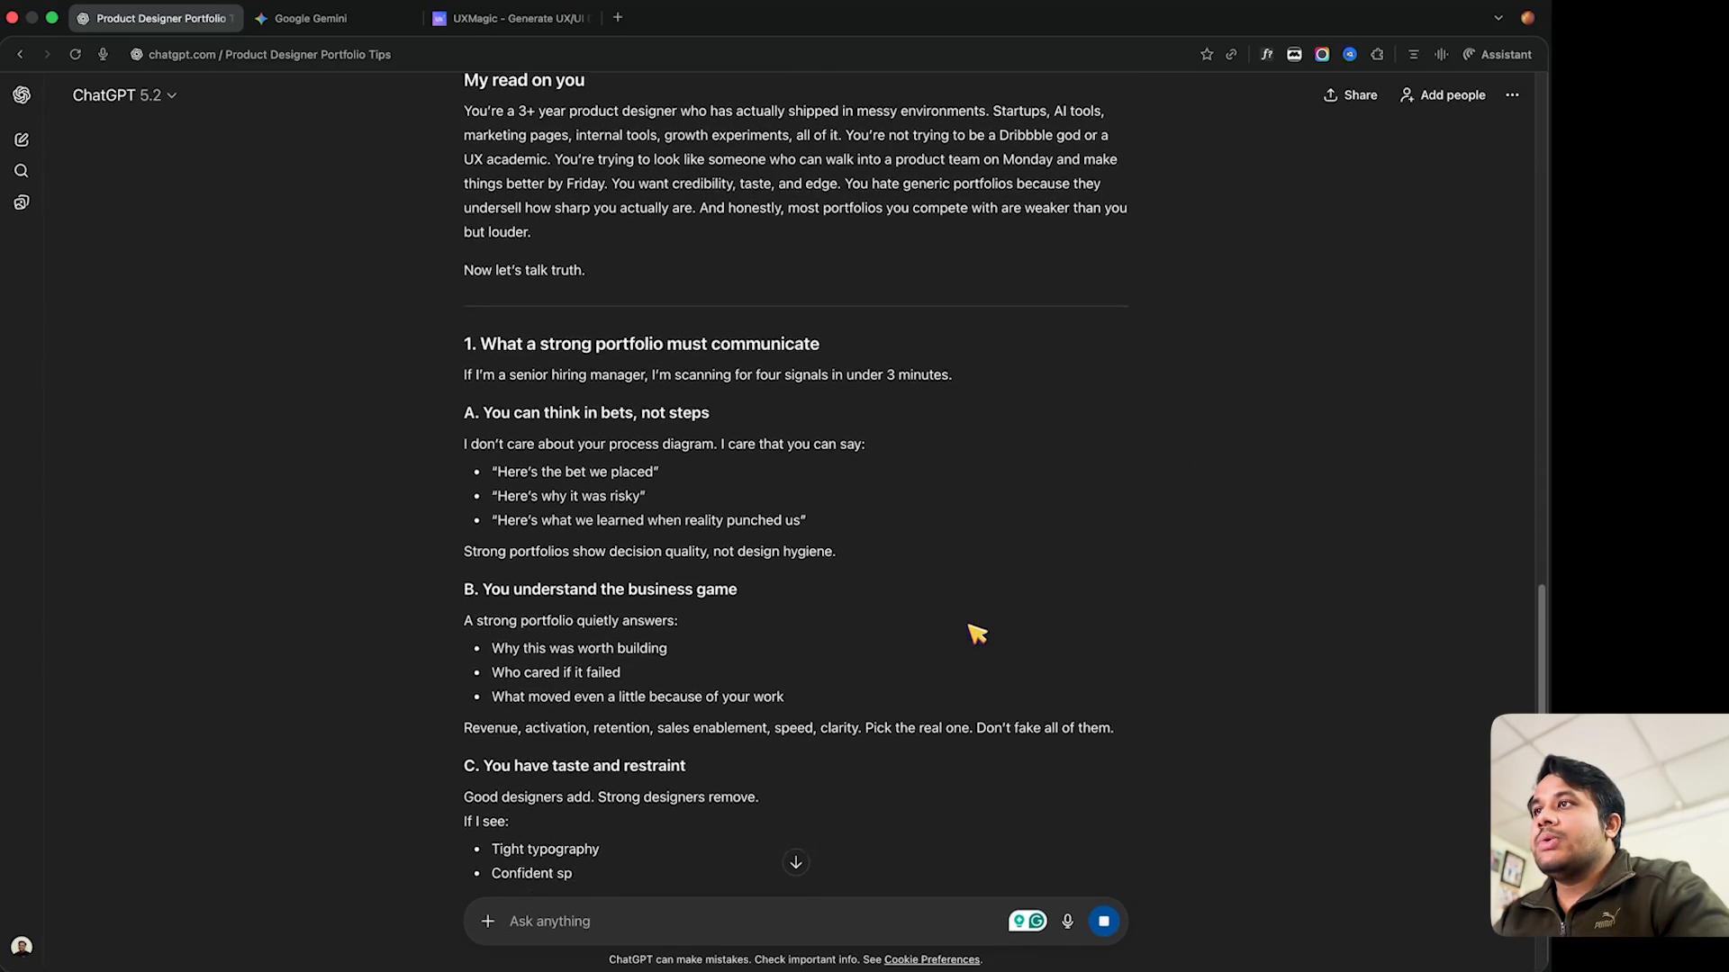
pyautogui.scroll(-3, 977, 633)
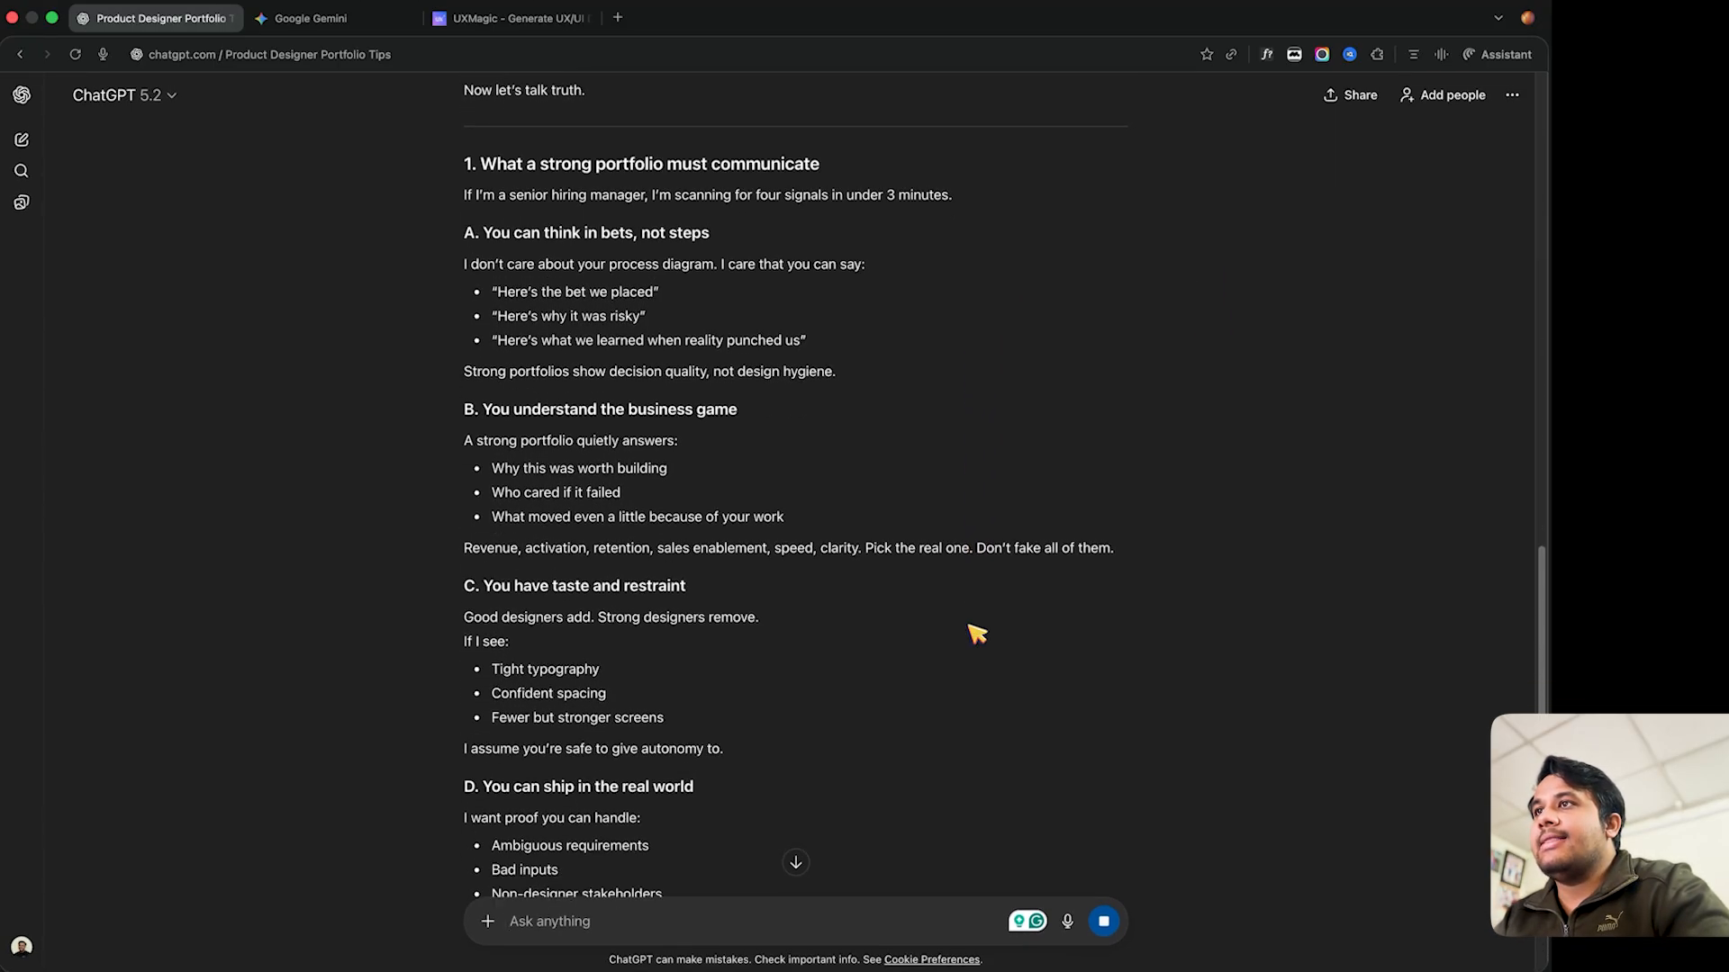
pyautogui.scroll(-5, 976, 633)
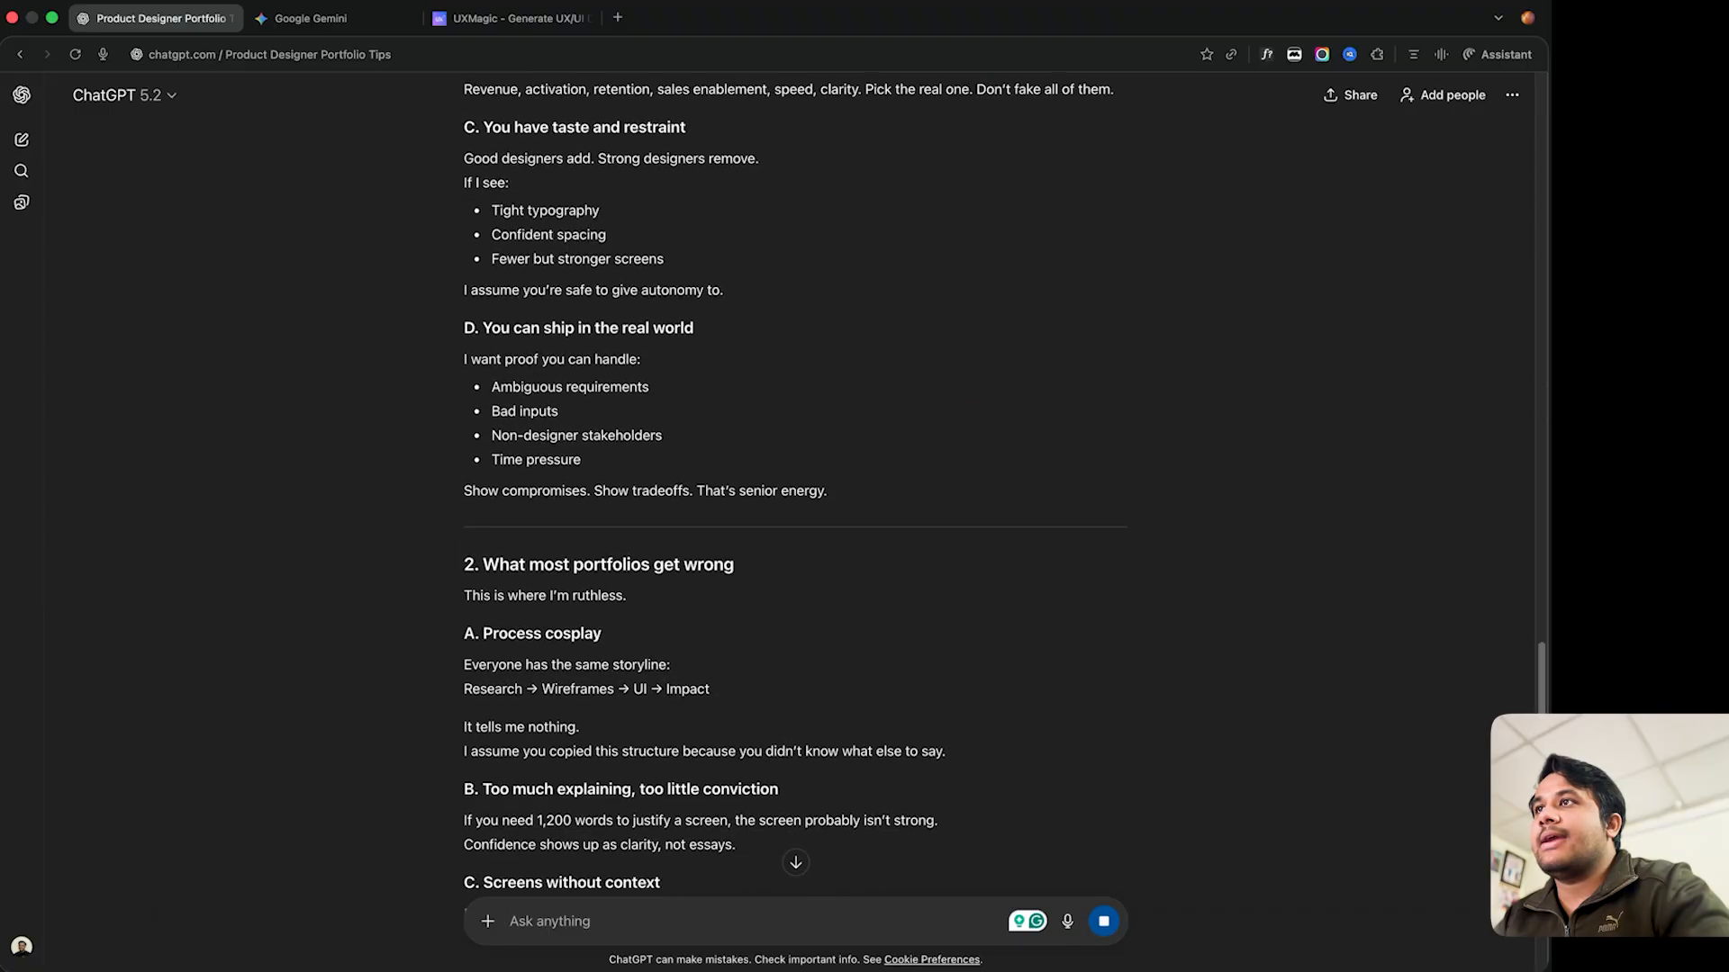
pyautogui.scroll(-1, 795, 486)
pyautogui.scroll(-6, 795, 486)
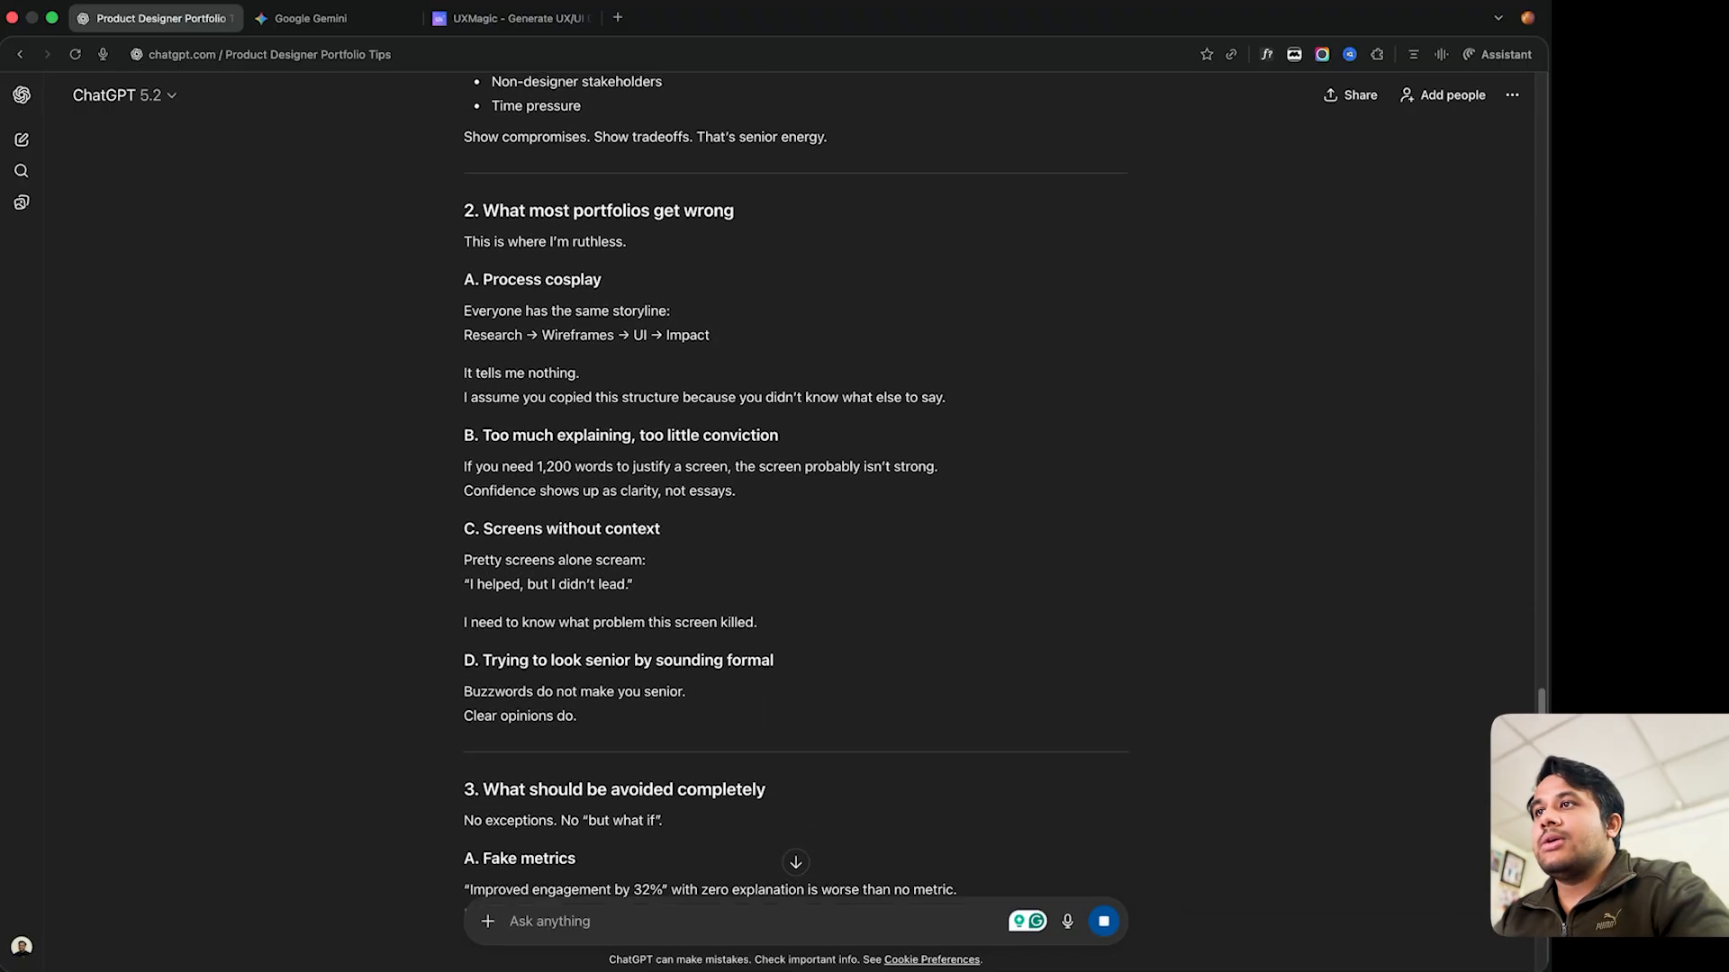
pyautogui.scroll(-4, 977, 633)
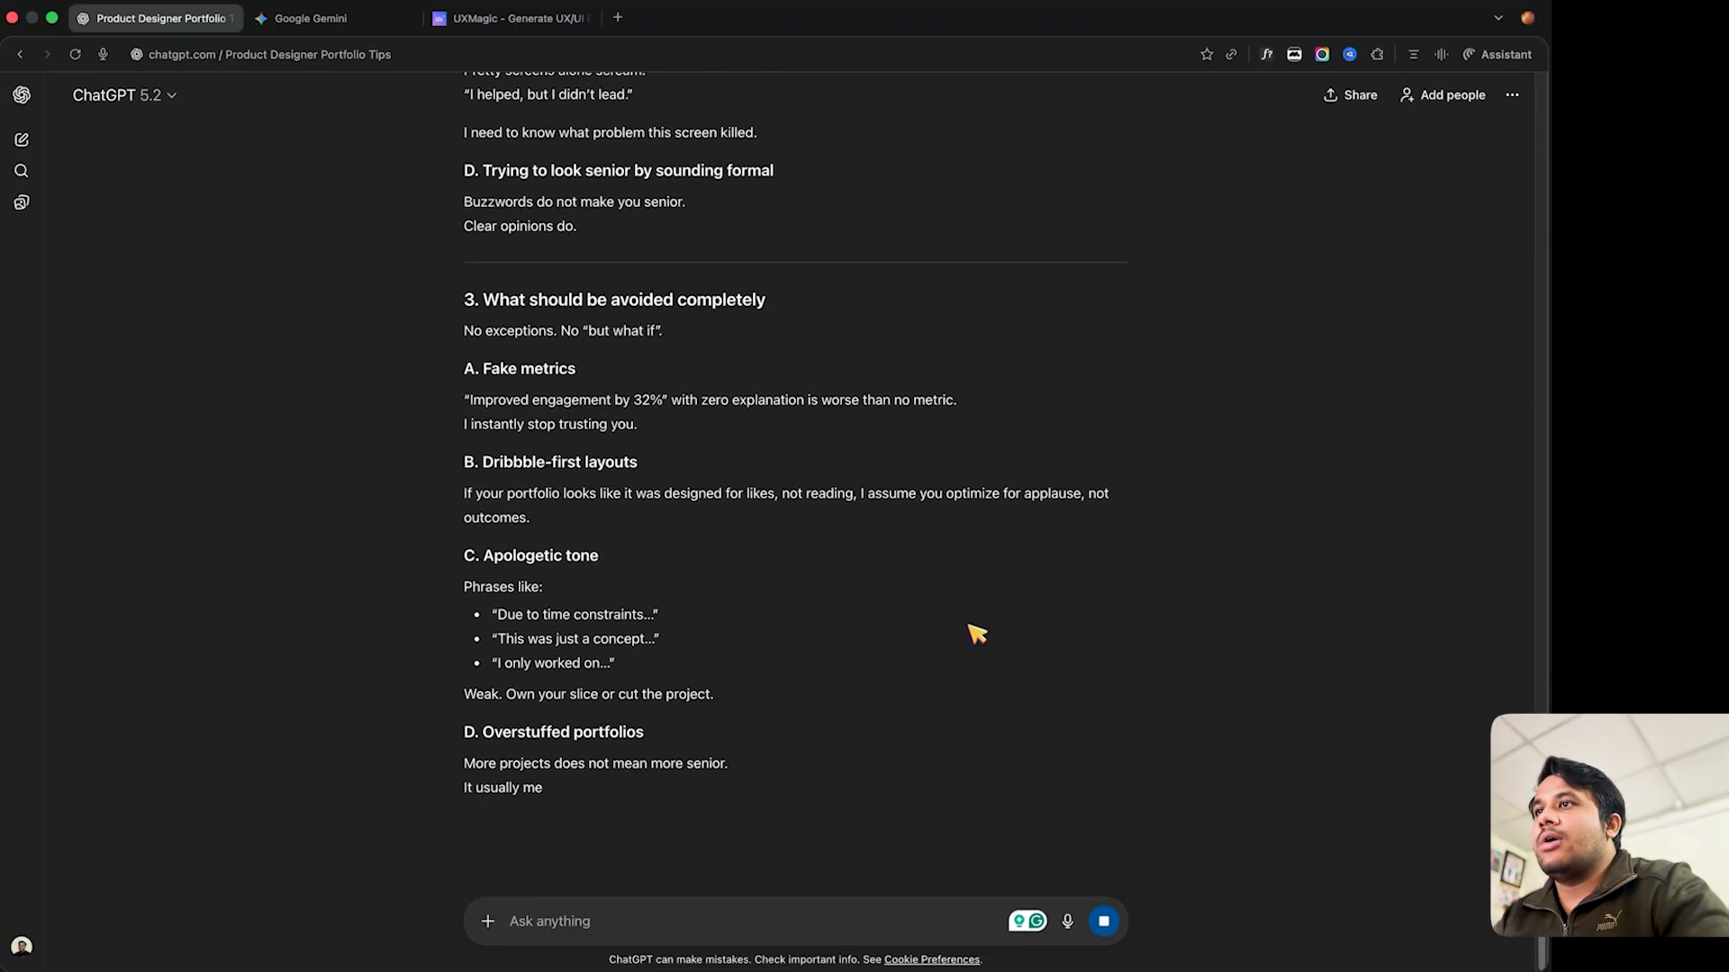
pyautogui.scroll(-4, 976, 633)
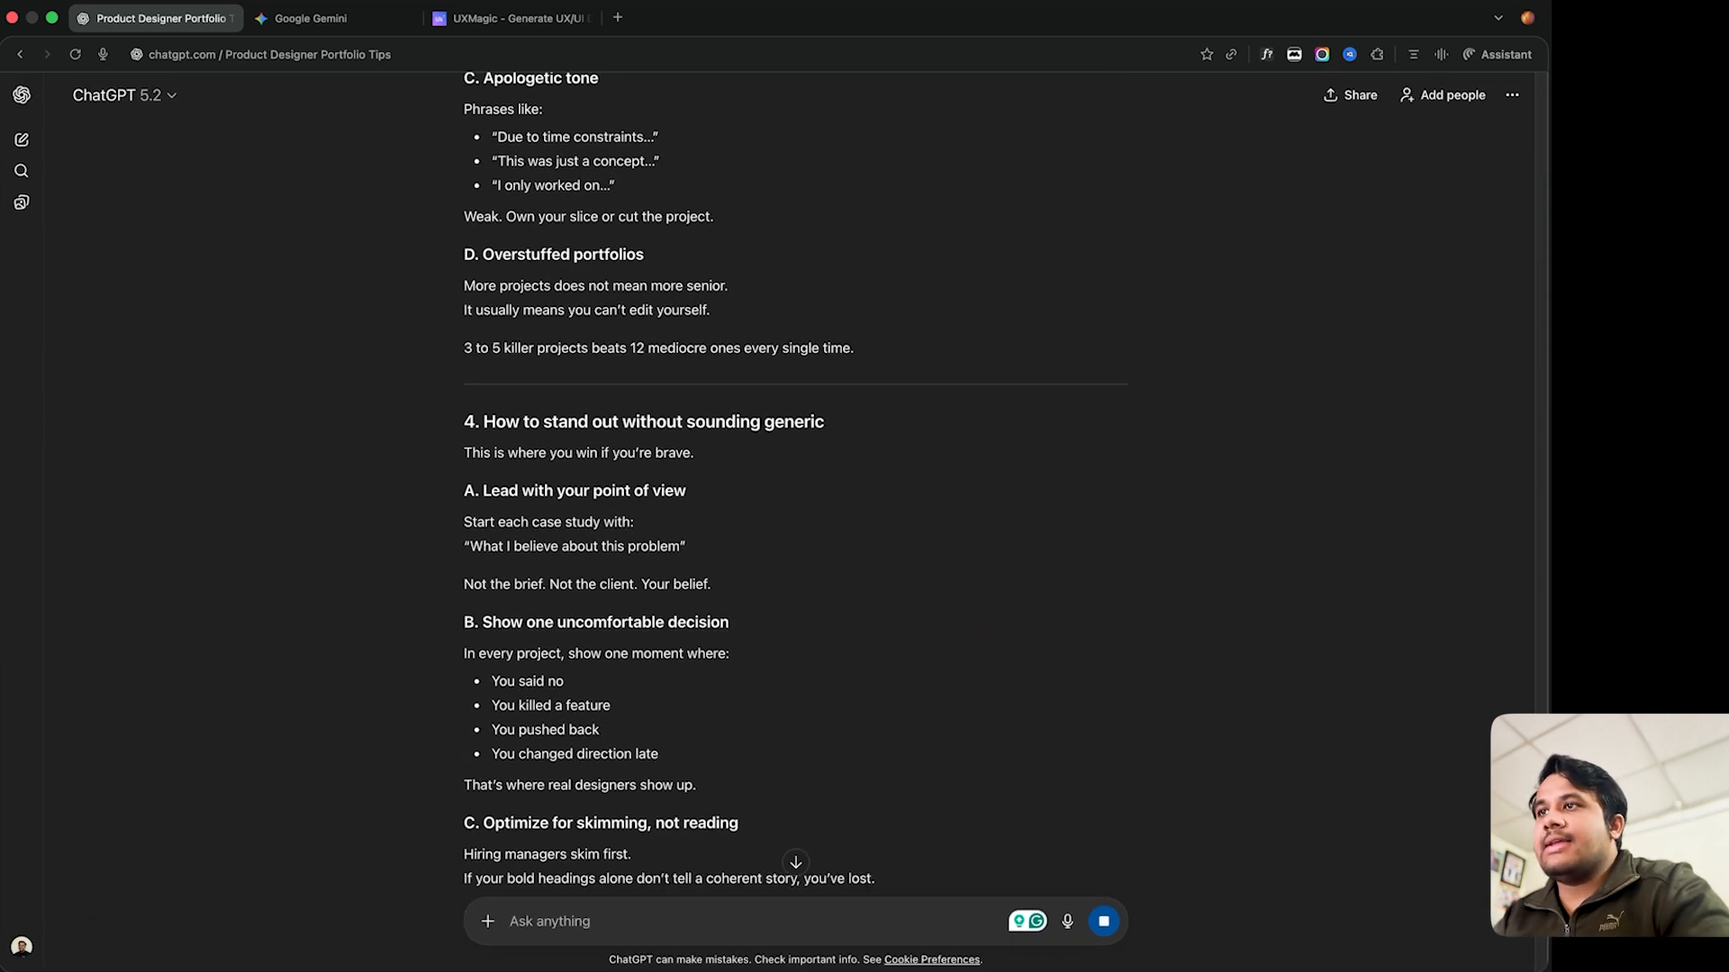
pyautogui.press('super+Tab')
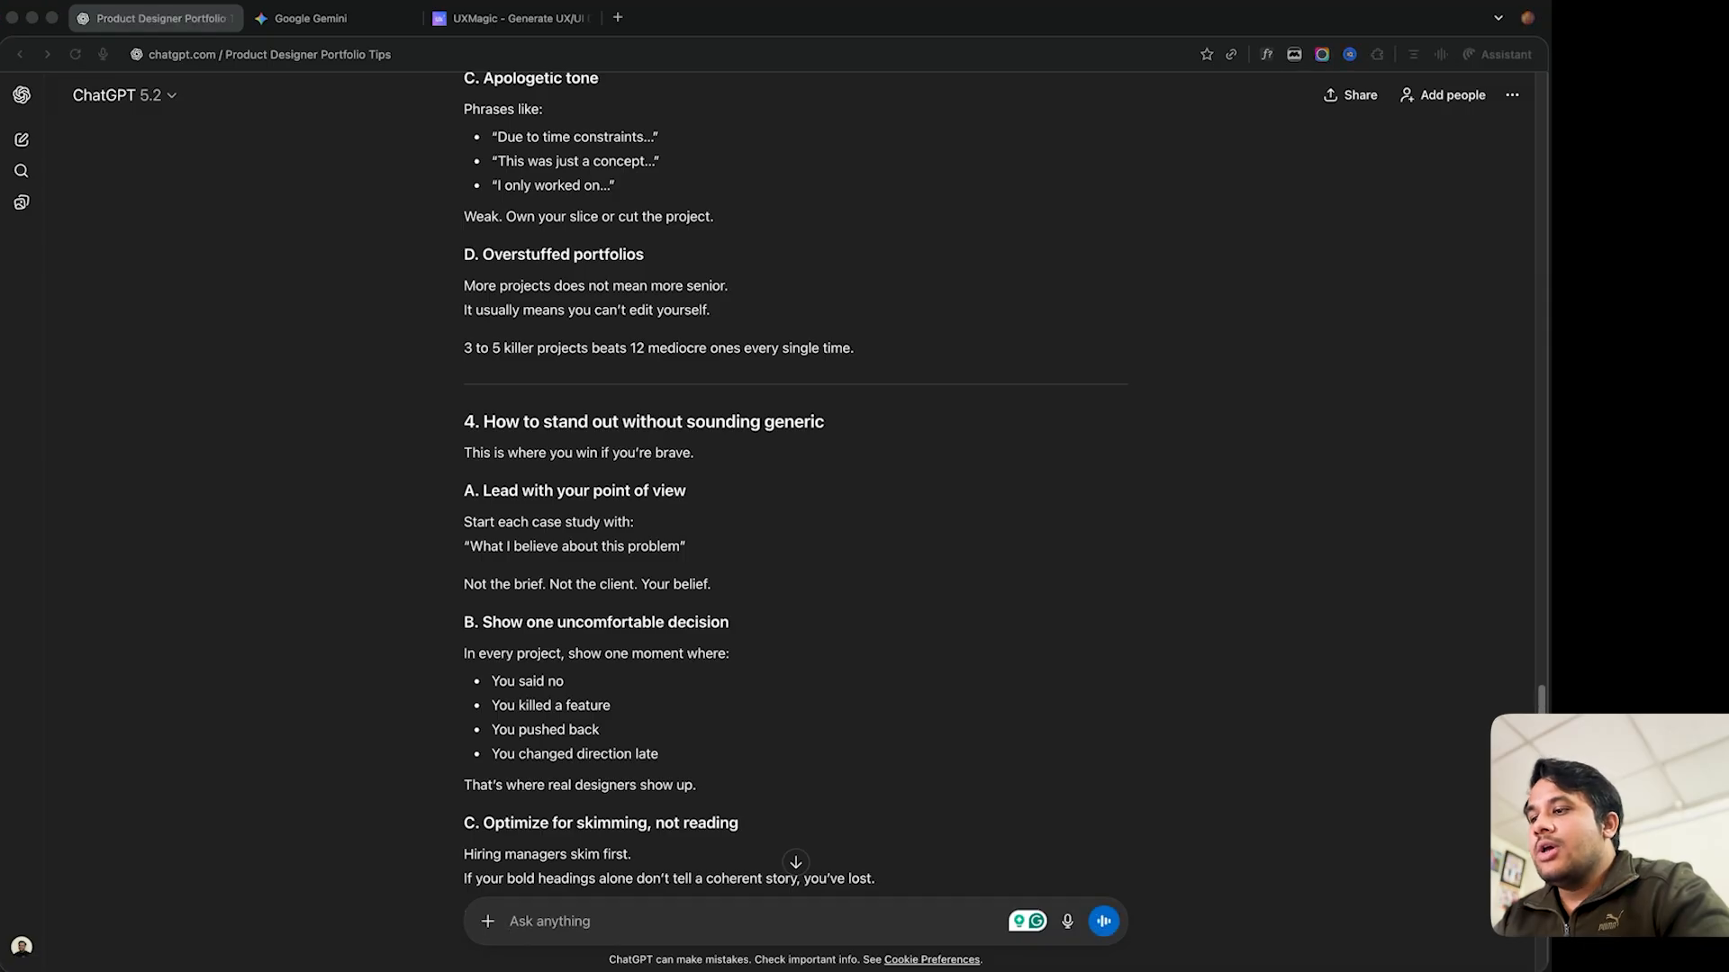
# - Ask 'Now assume the reviewer spends only 30 seconds. What actually matters?'
pyautogui.click(510, 921)
pyautogui.write('Now assume th')
pyautogui.write('e rev')
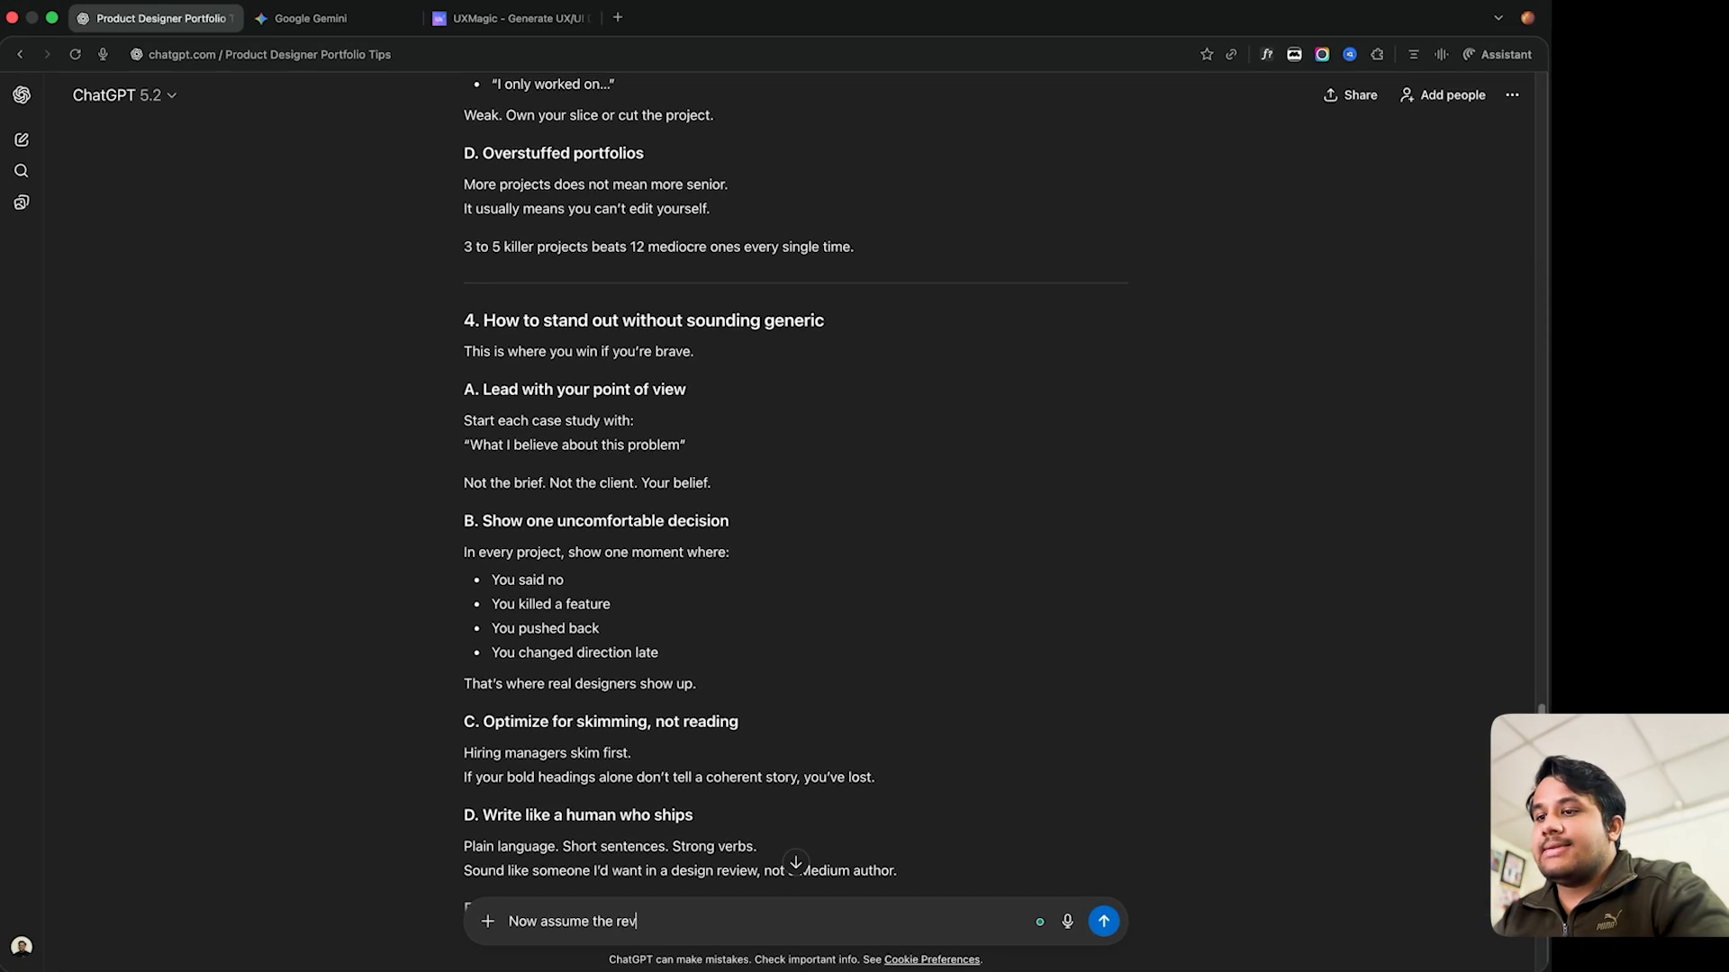
pyautogui.write('iewer spends only 30 seconds. What actually matters?')
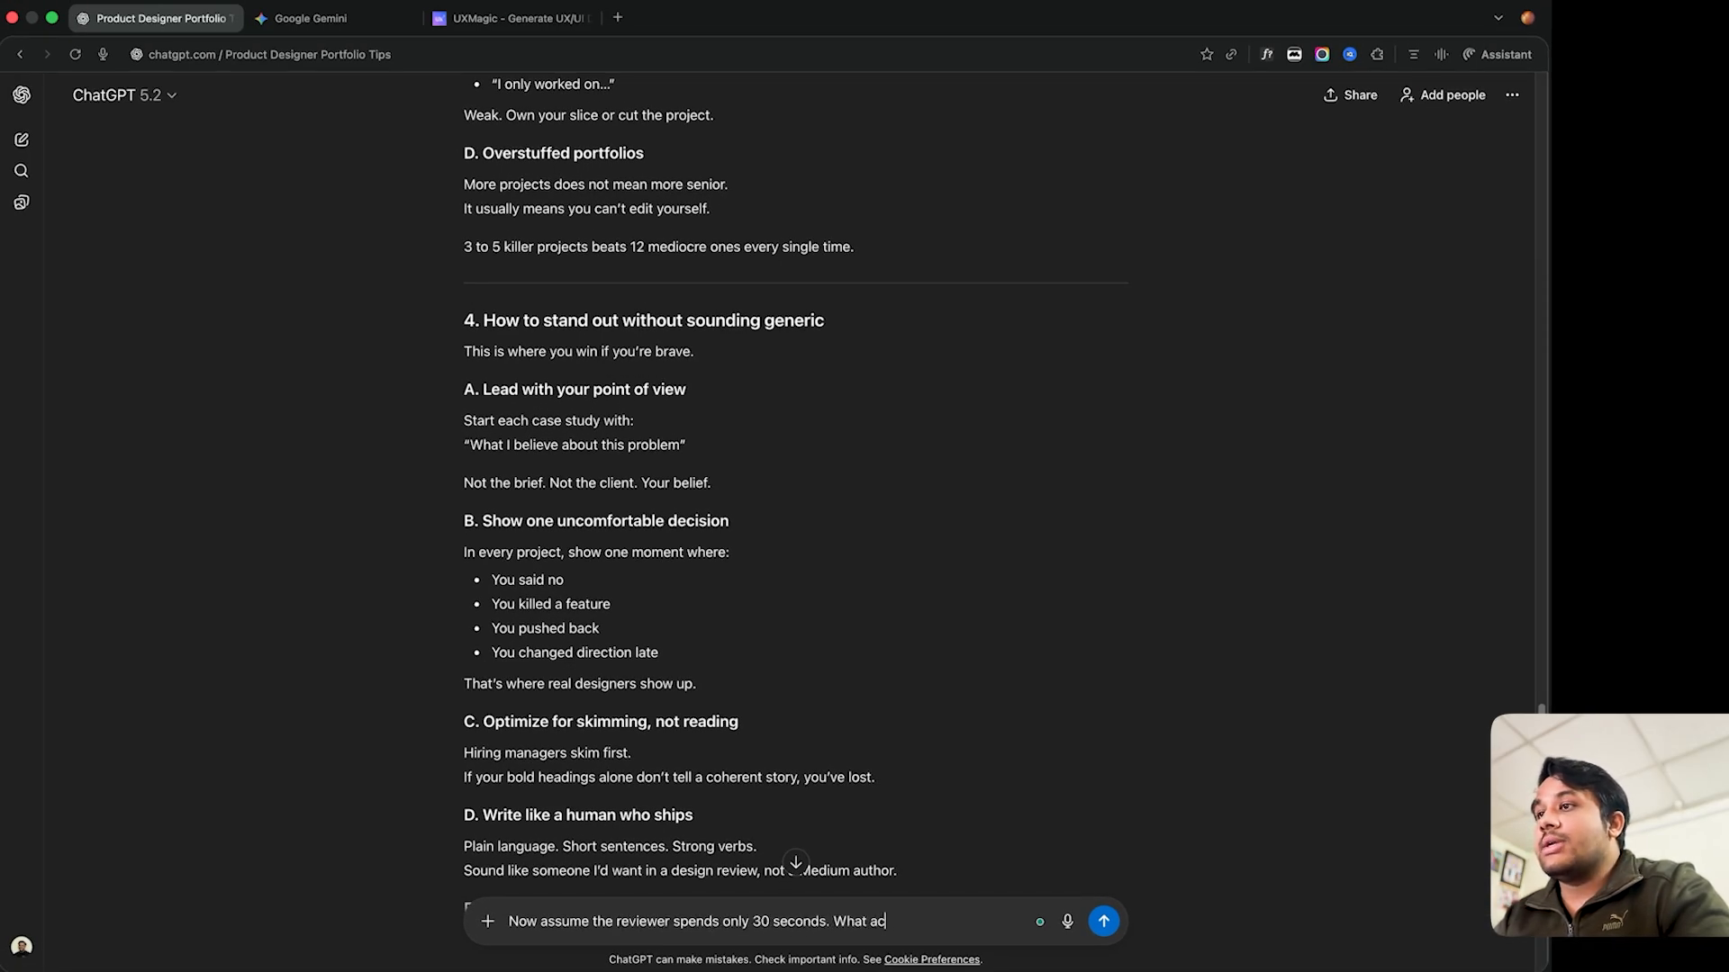
pyautogui.press('Return')
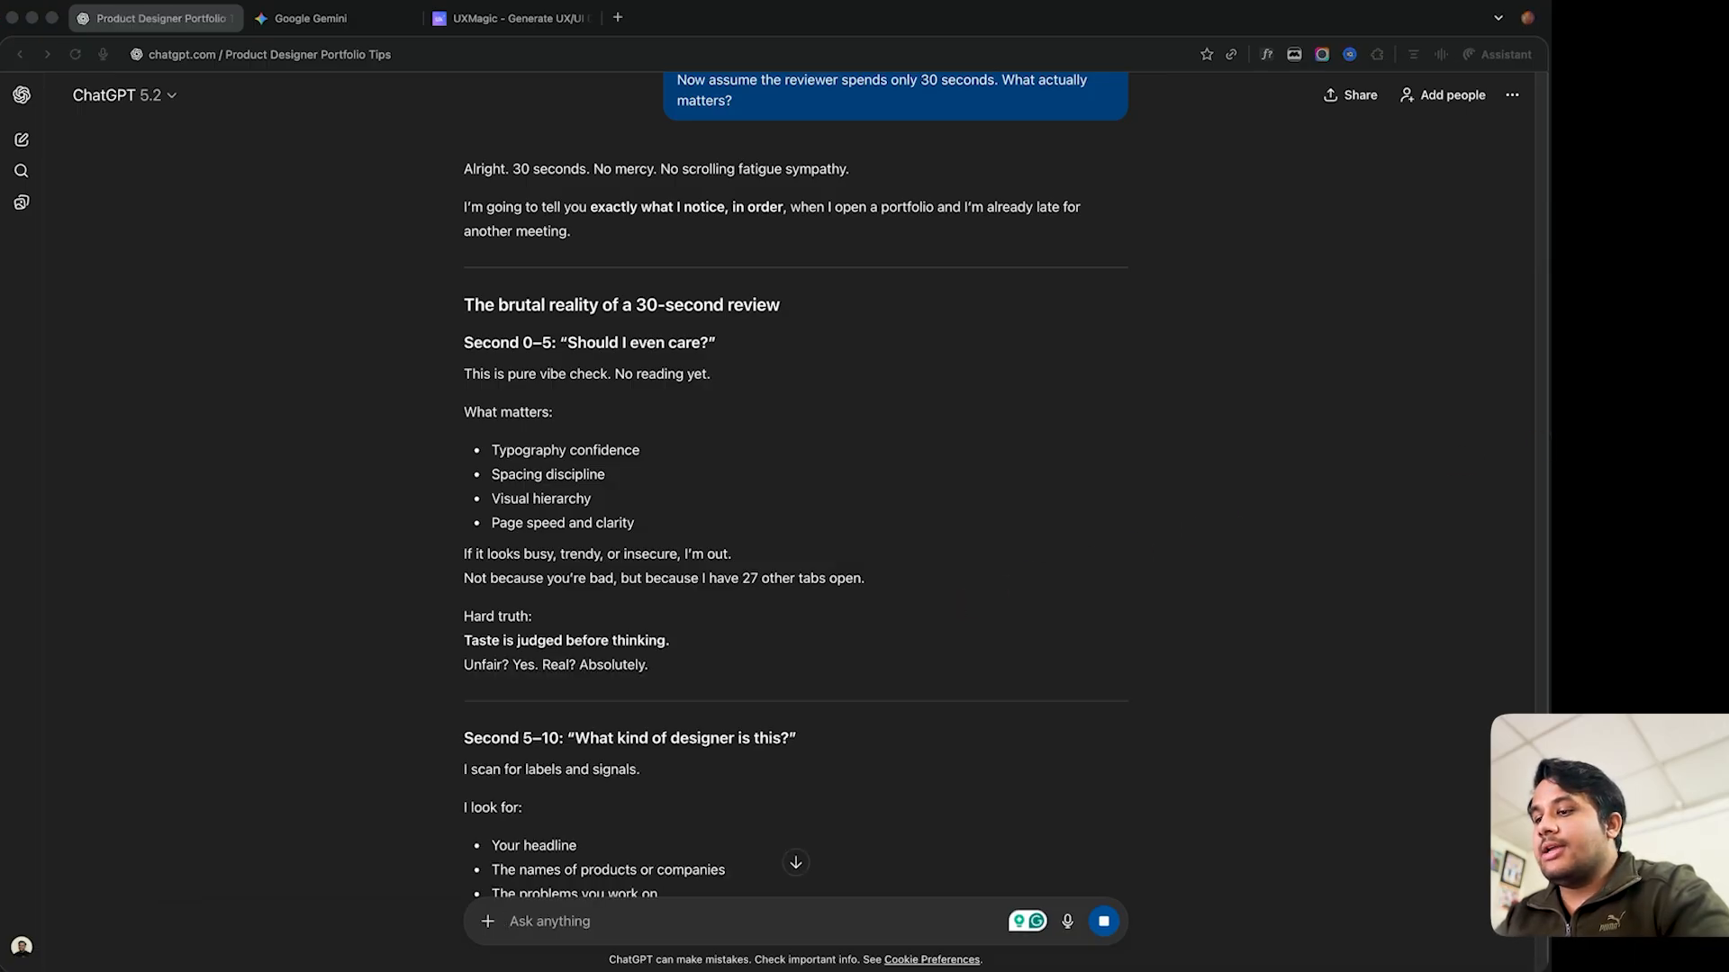
# - Draft the one-page structure request: section order, purpose, one-line guidance, no visuals
pyautogui.click(689, 541)
pyautogui.scroll(-1, 690, 540)
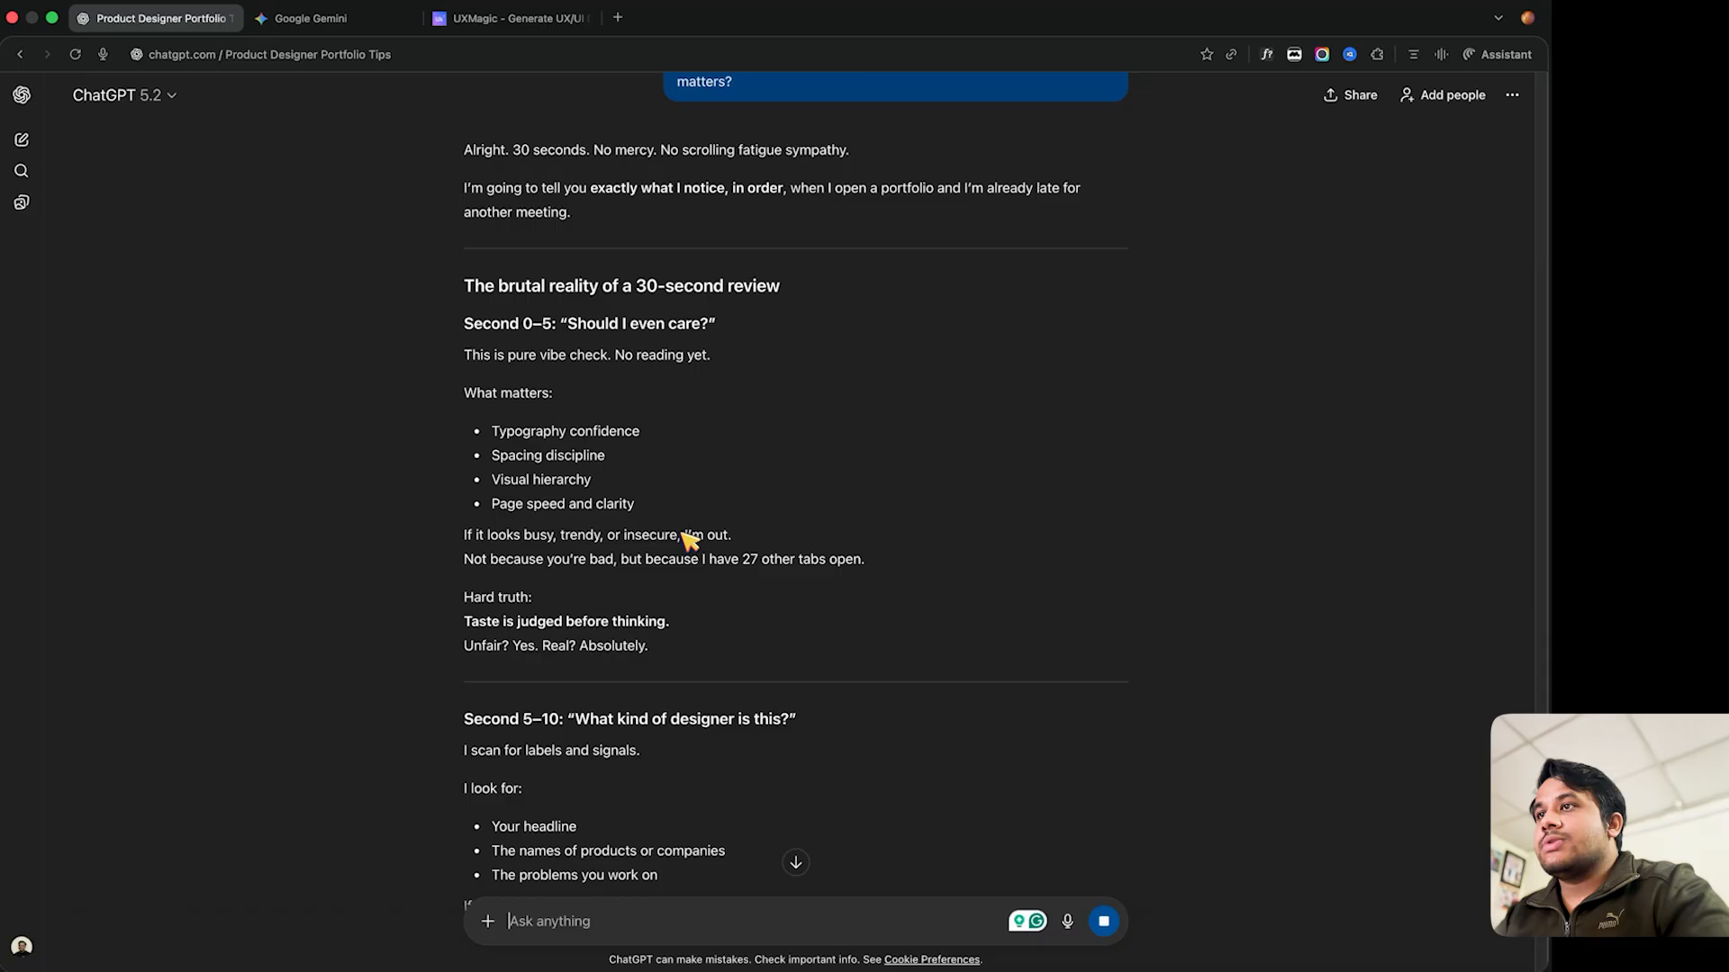
pyautogui.scroll(-5, 690, 540)
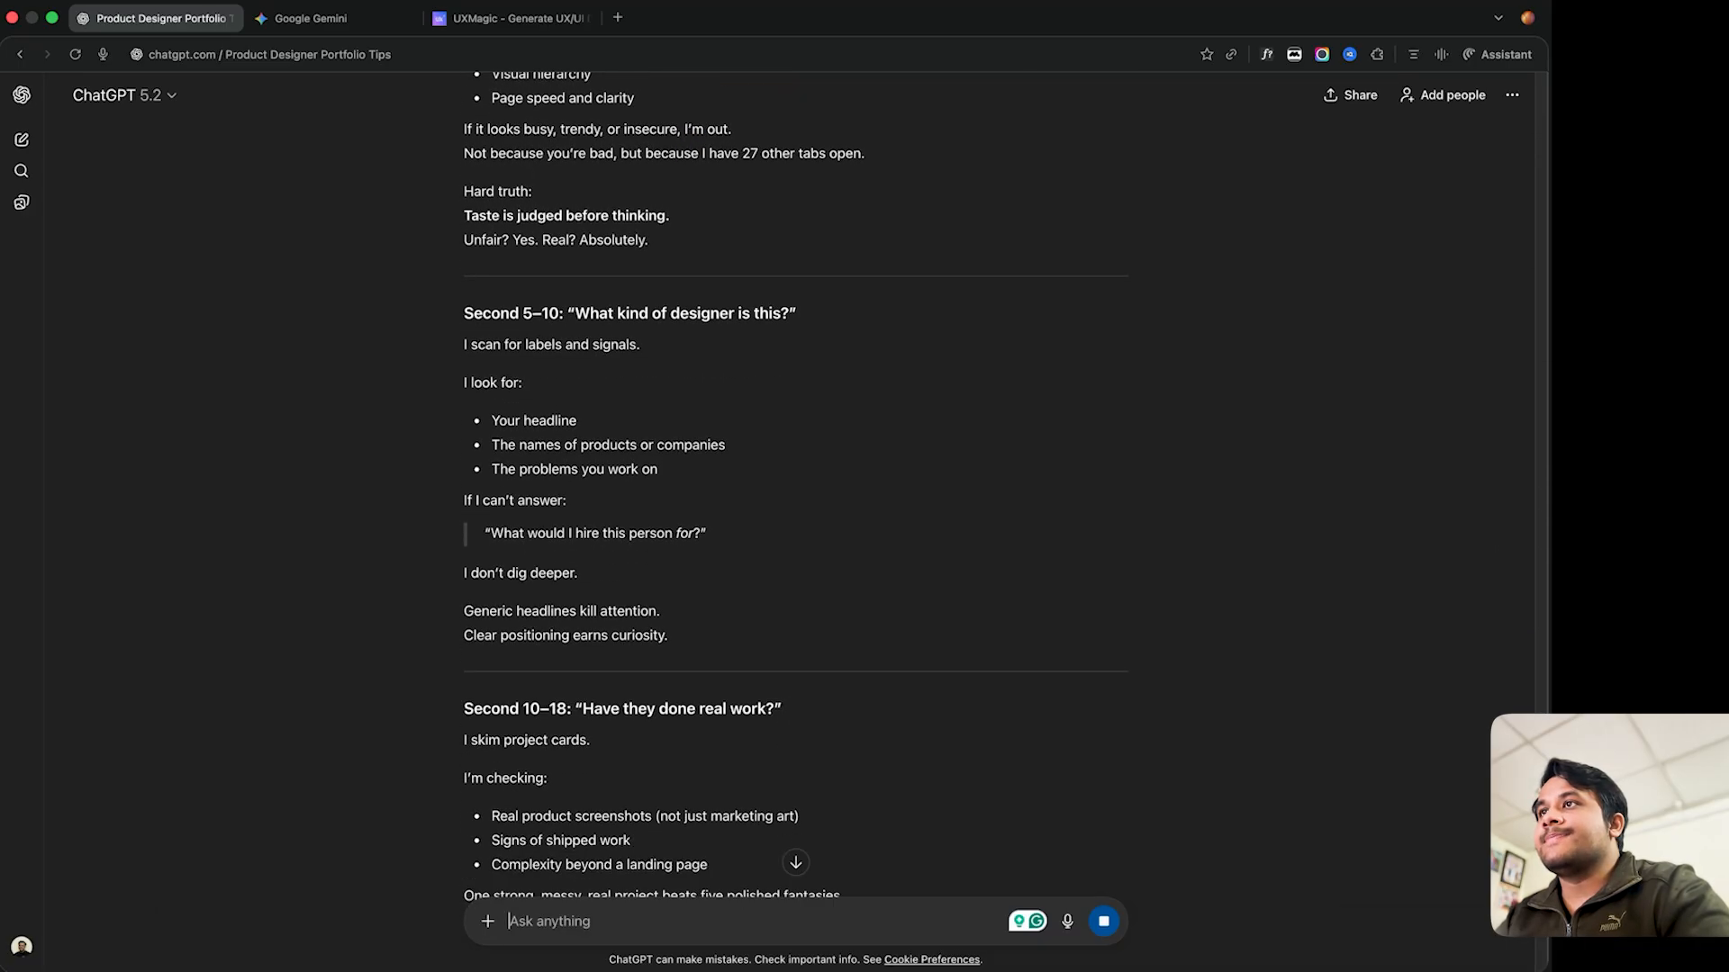
pyautogui.scroll(-14, 690, 540)
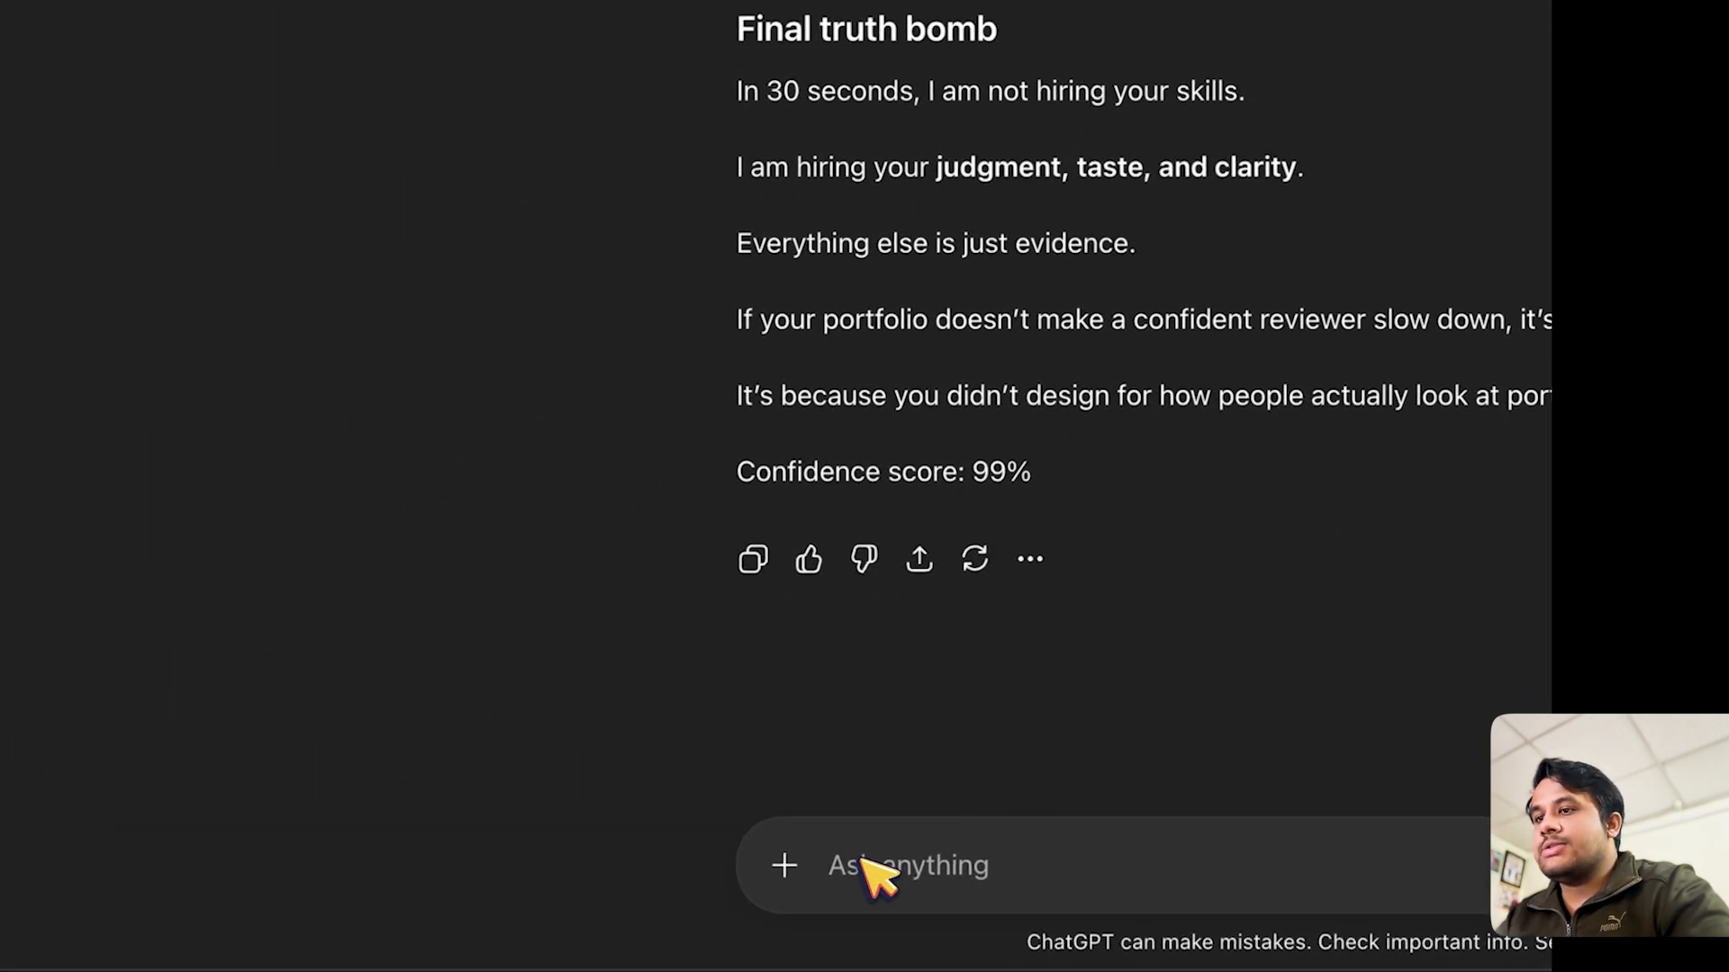
pyautogui.write('Create a simple one-page portfolio structure.  Include: - Section order - Purpose of each section - One-line content guidance  No visuals yet.')
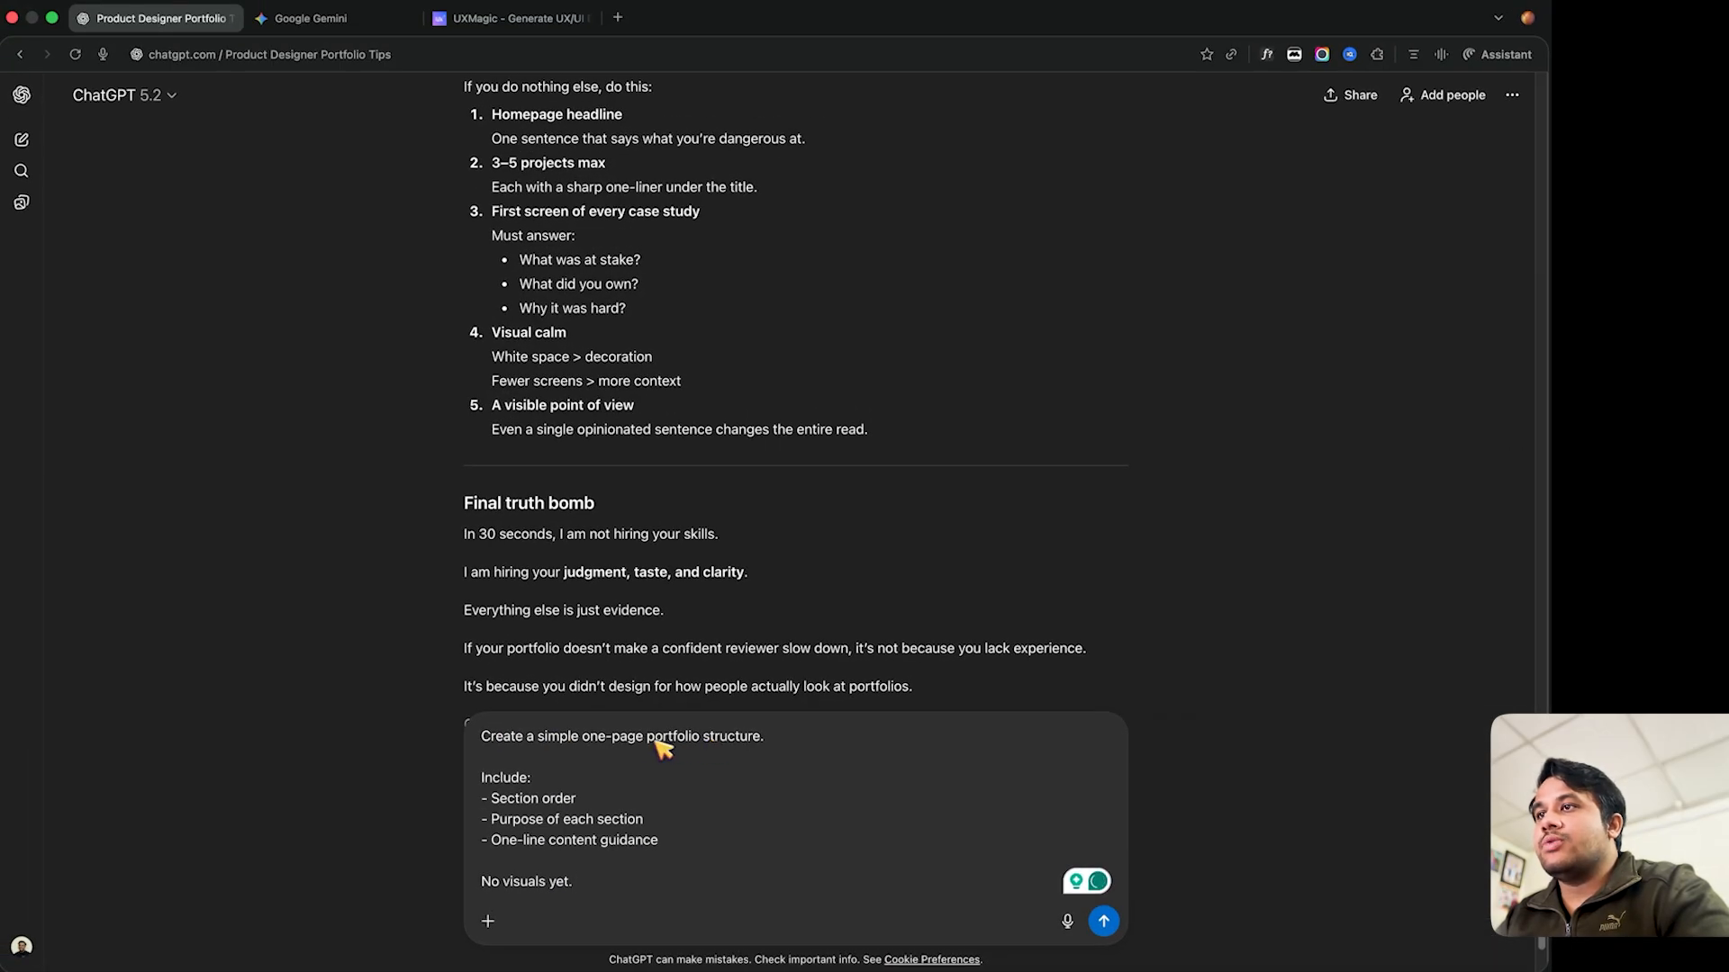
# - Send the structure request and review the seven-section layout from Hero to Call to action
pyautogui.click(675, 780)
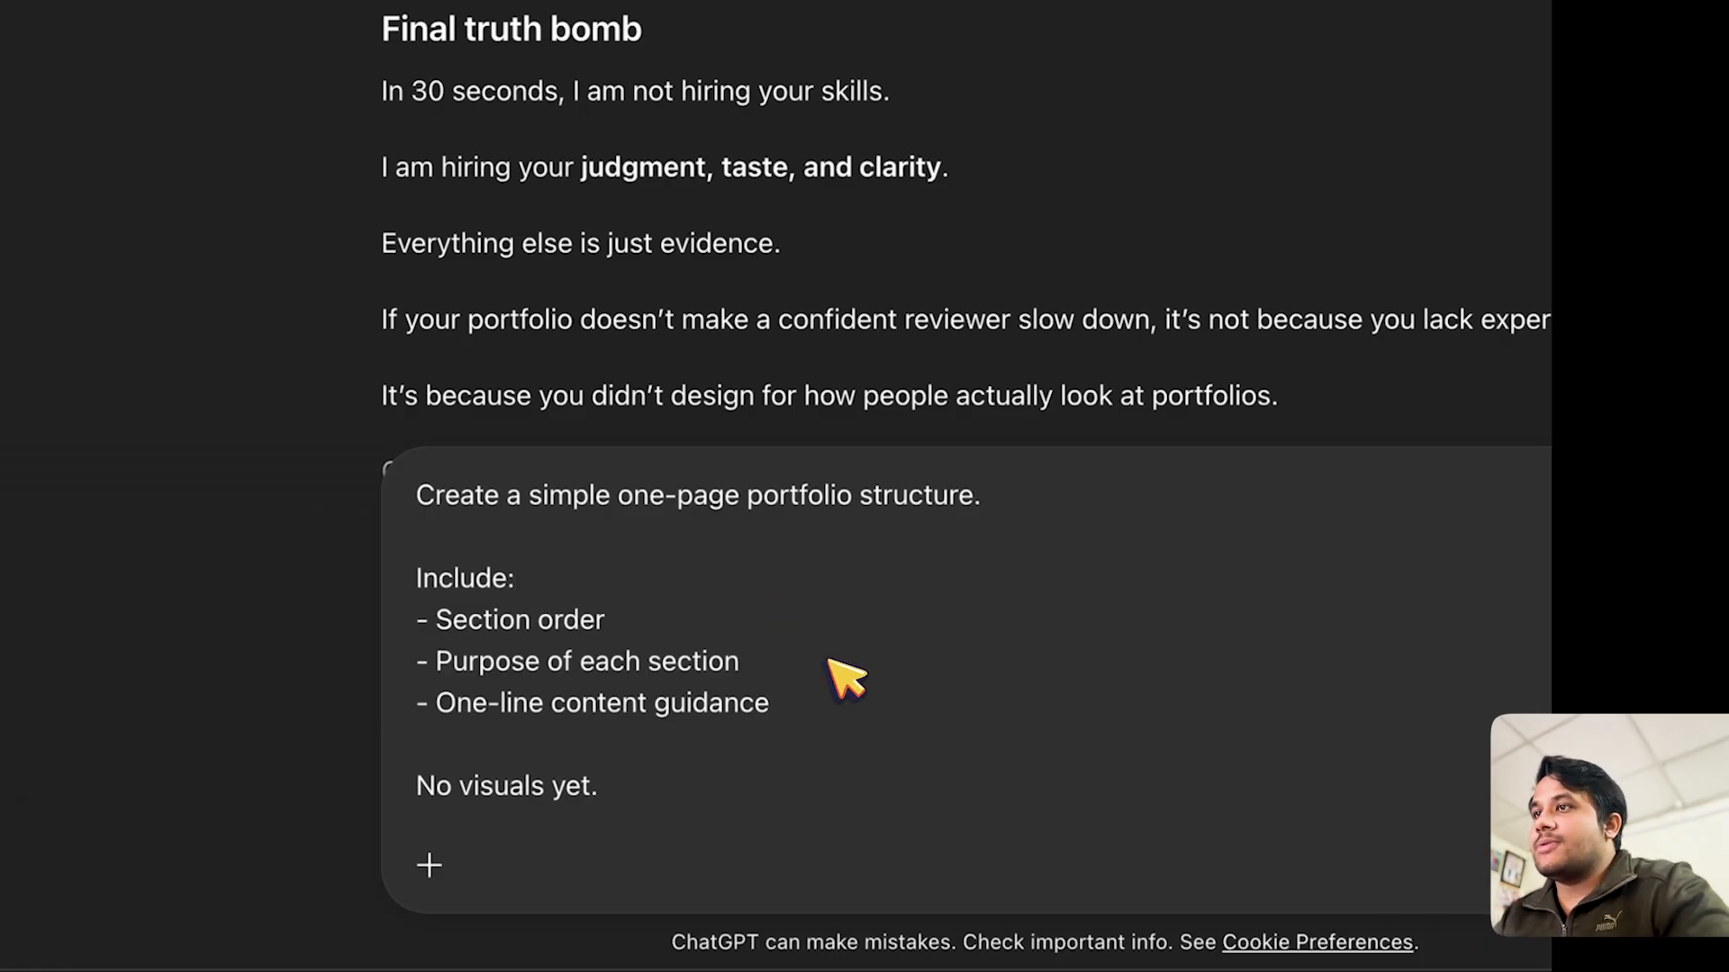
pyautogui.press('Return')
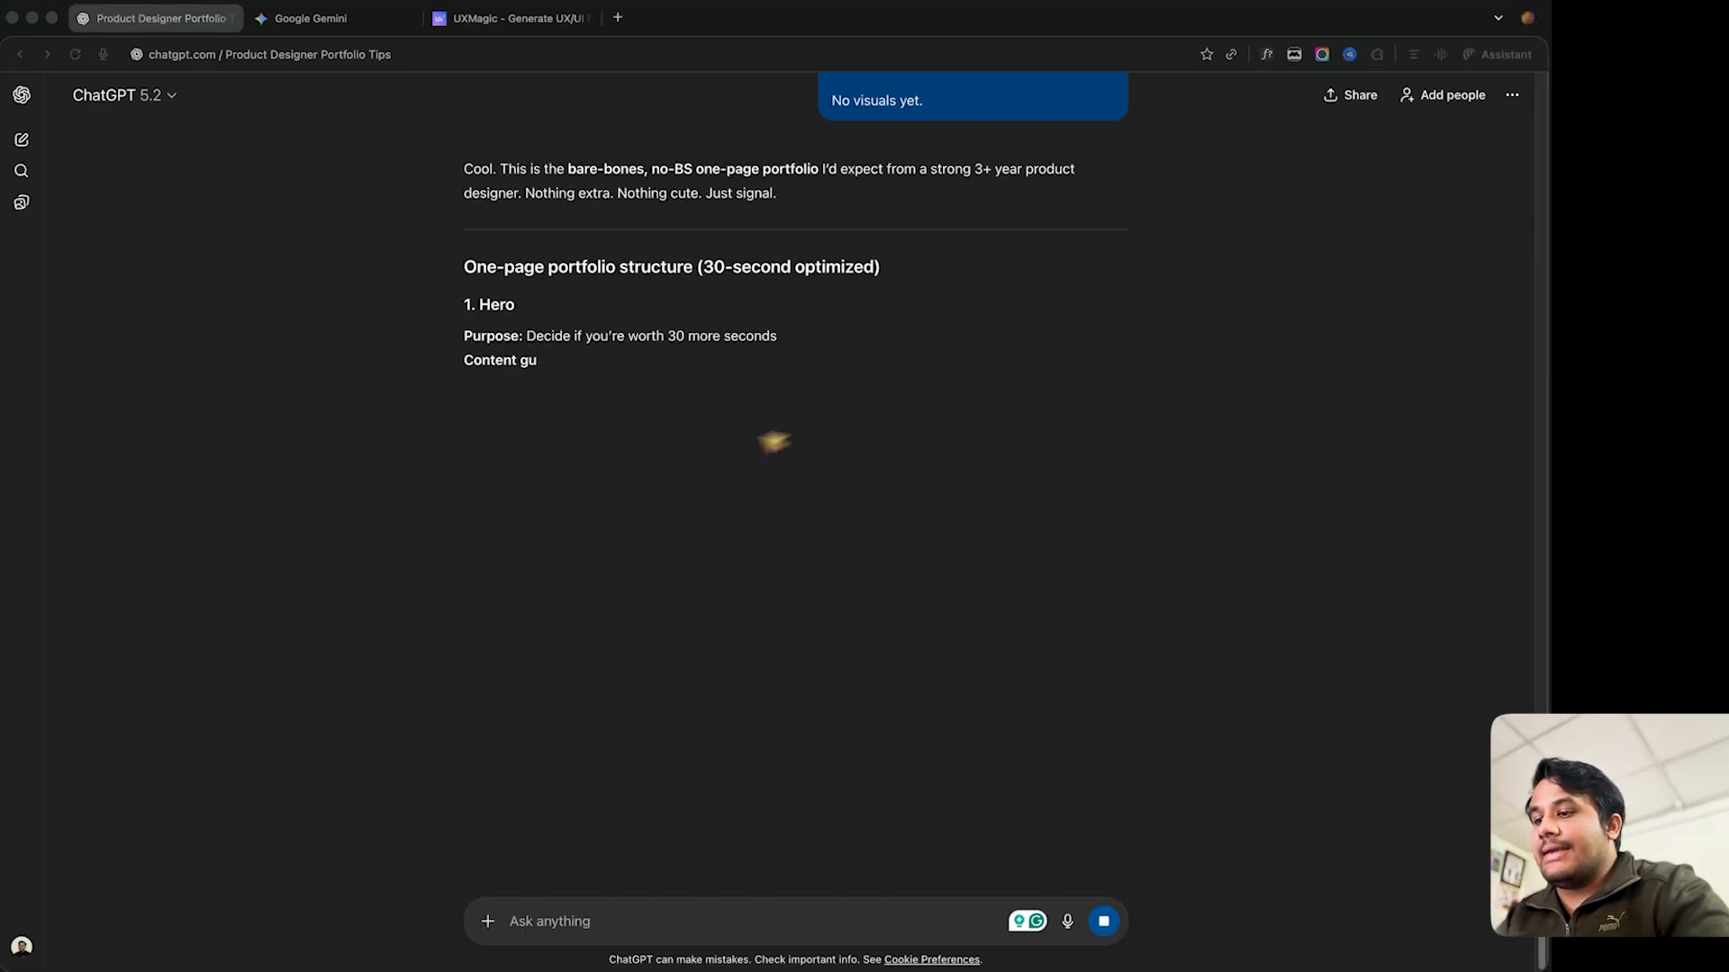
pyautogui.click(771, 456)
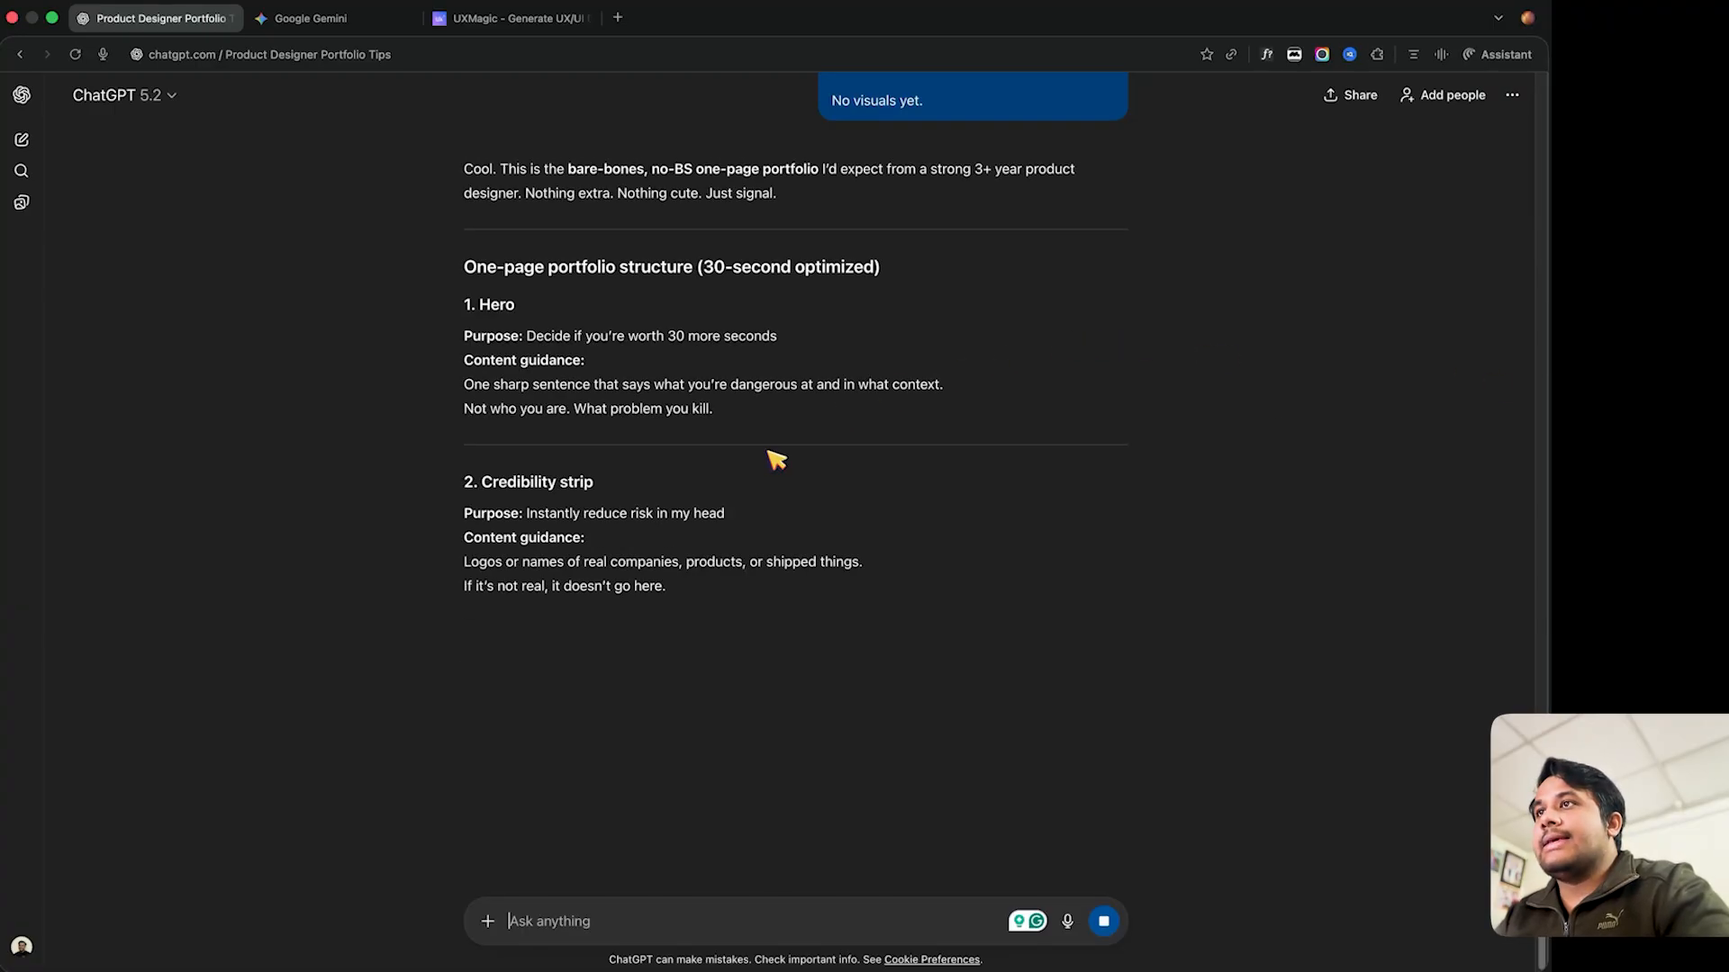
pyautogui.scroll(-3, 795, 486)
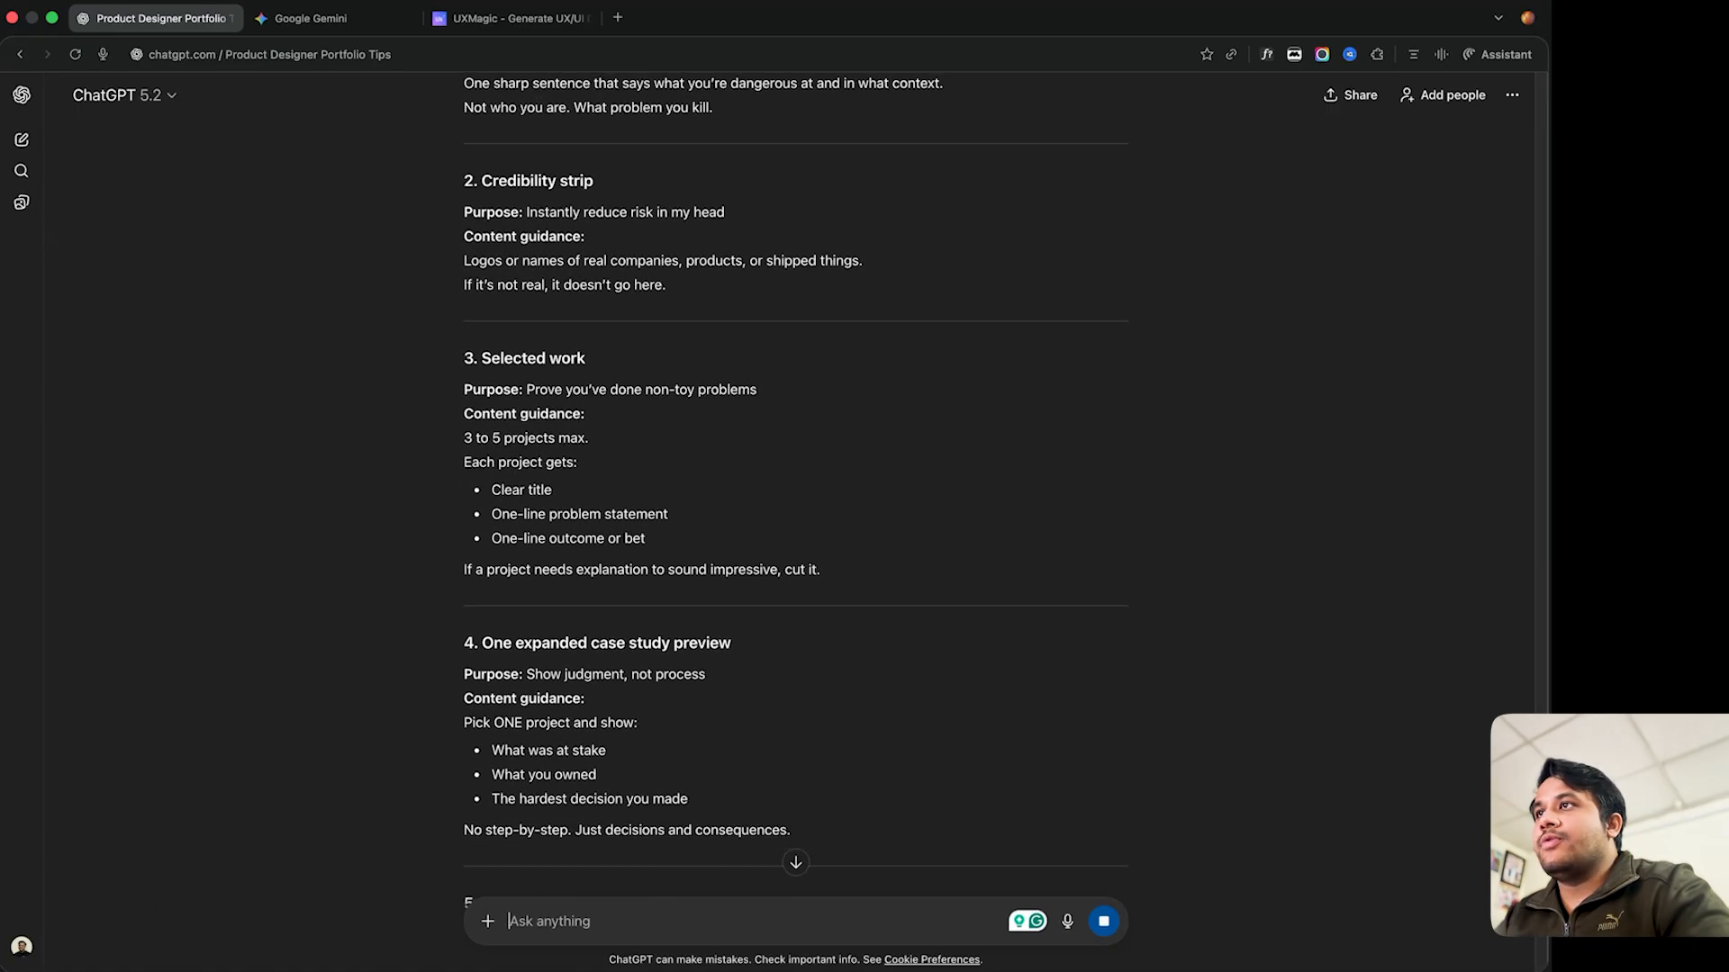
pyautogui.scroll(-3, 795, 499)
pyautogui.scroll(-4, 795, 499)
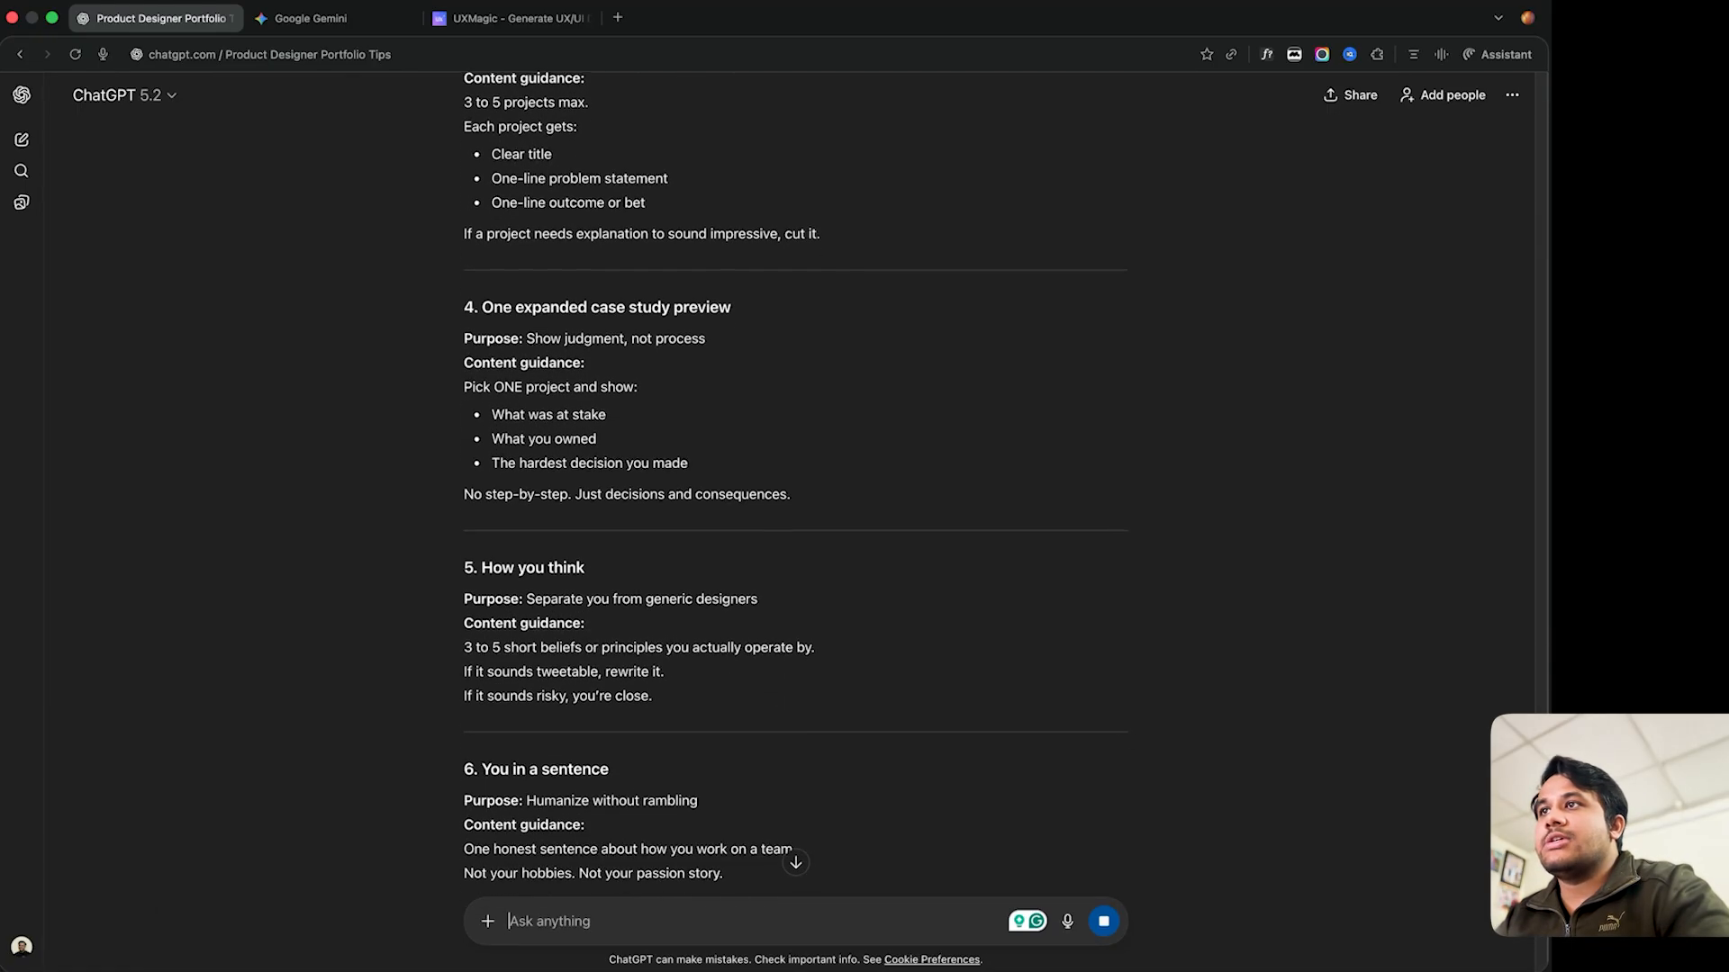
pyautogui.scroll(-5, 795, 499)
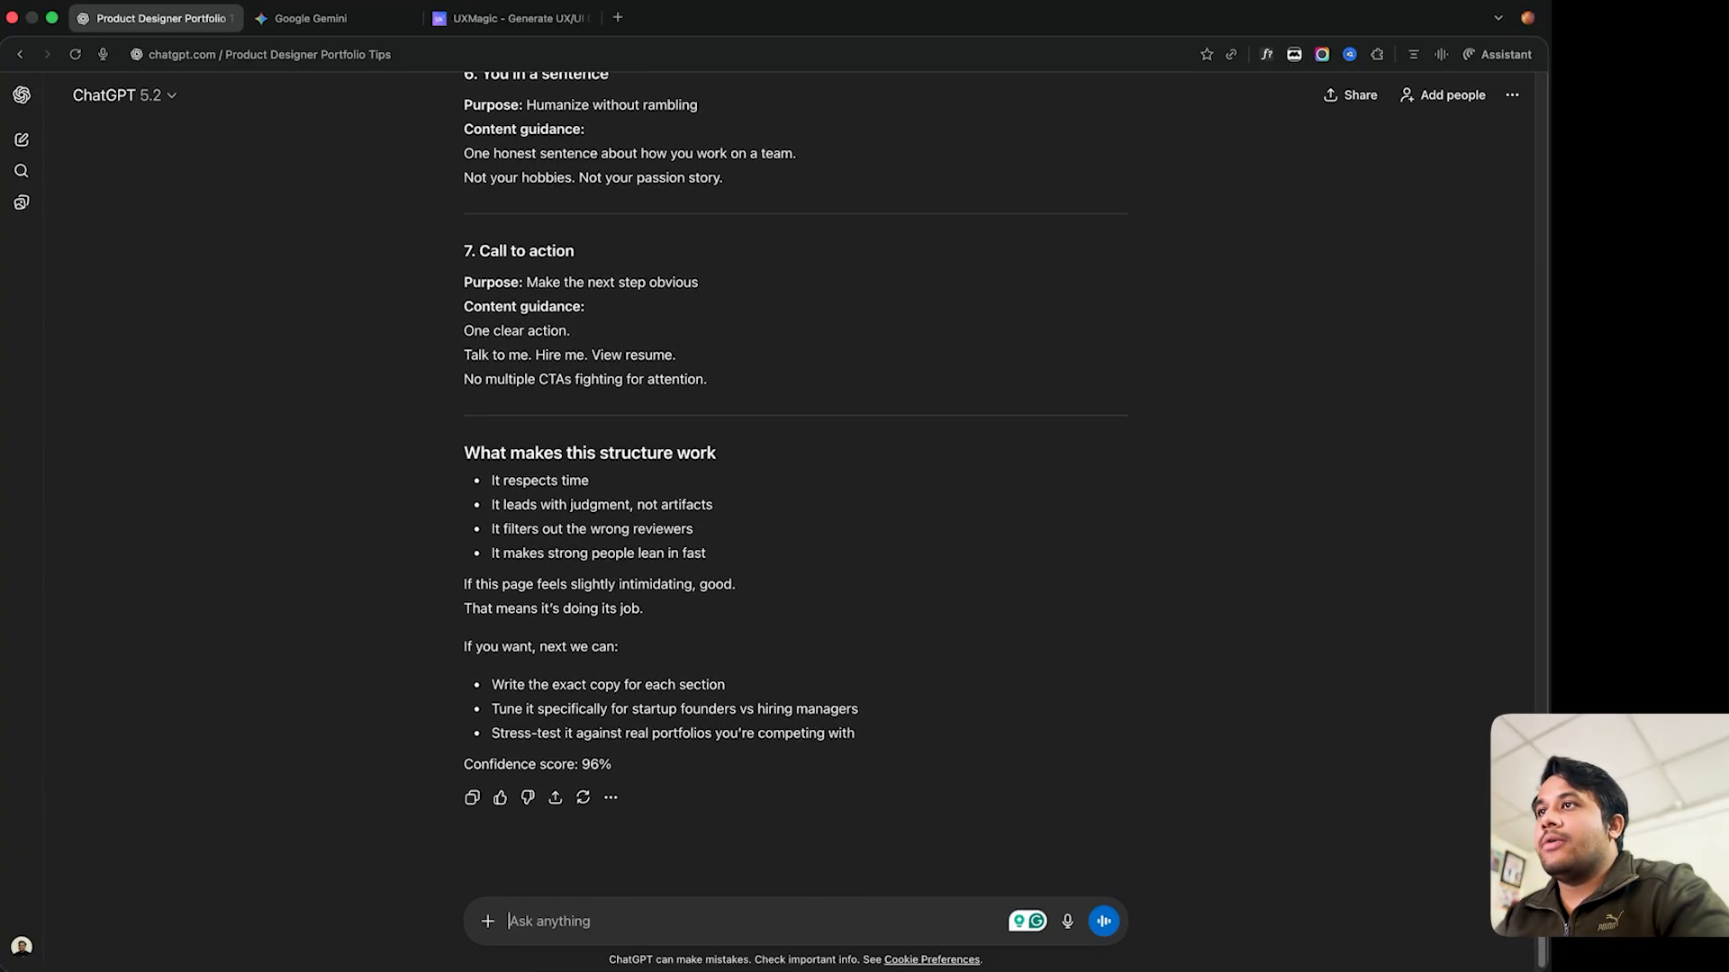
pyautogui.scroll(-1, 776, 459)
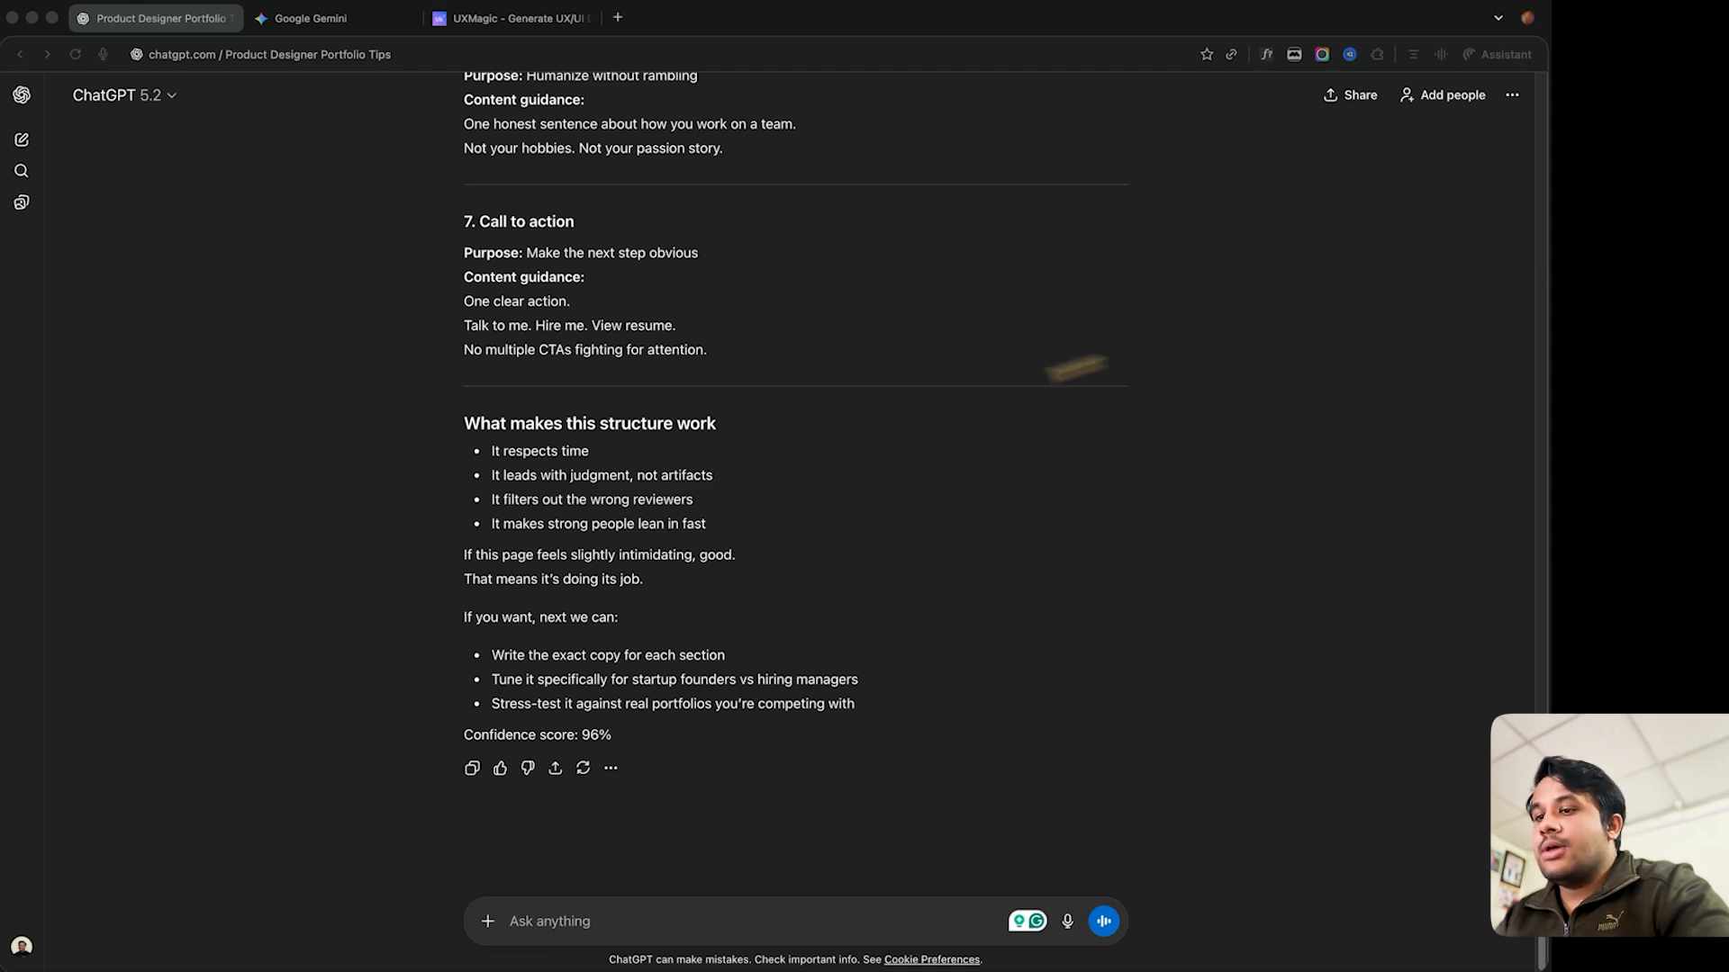
pyautogui.click(750, 927)
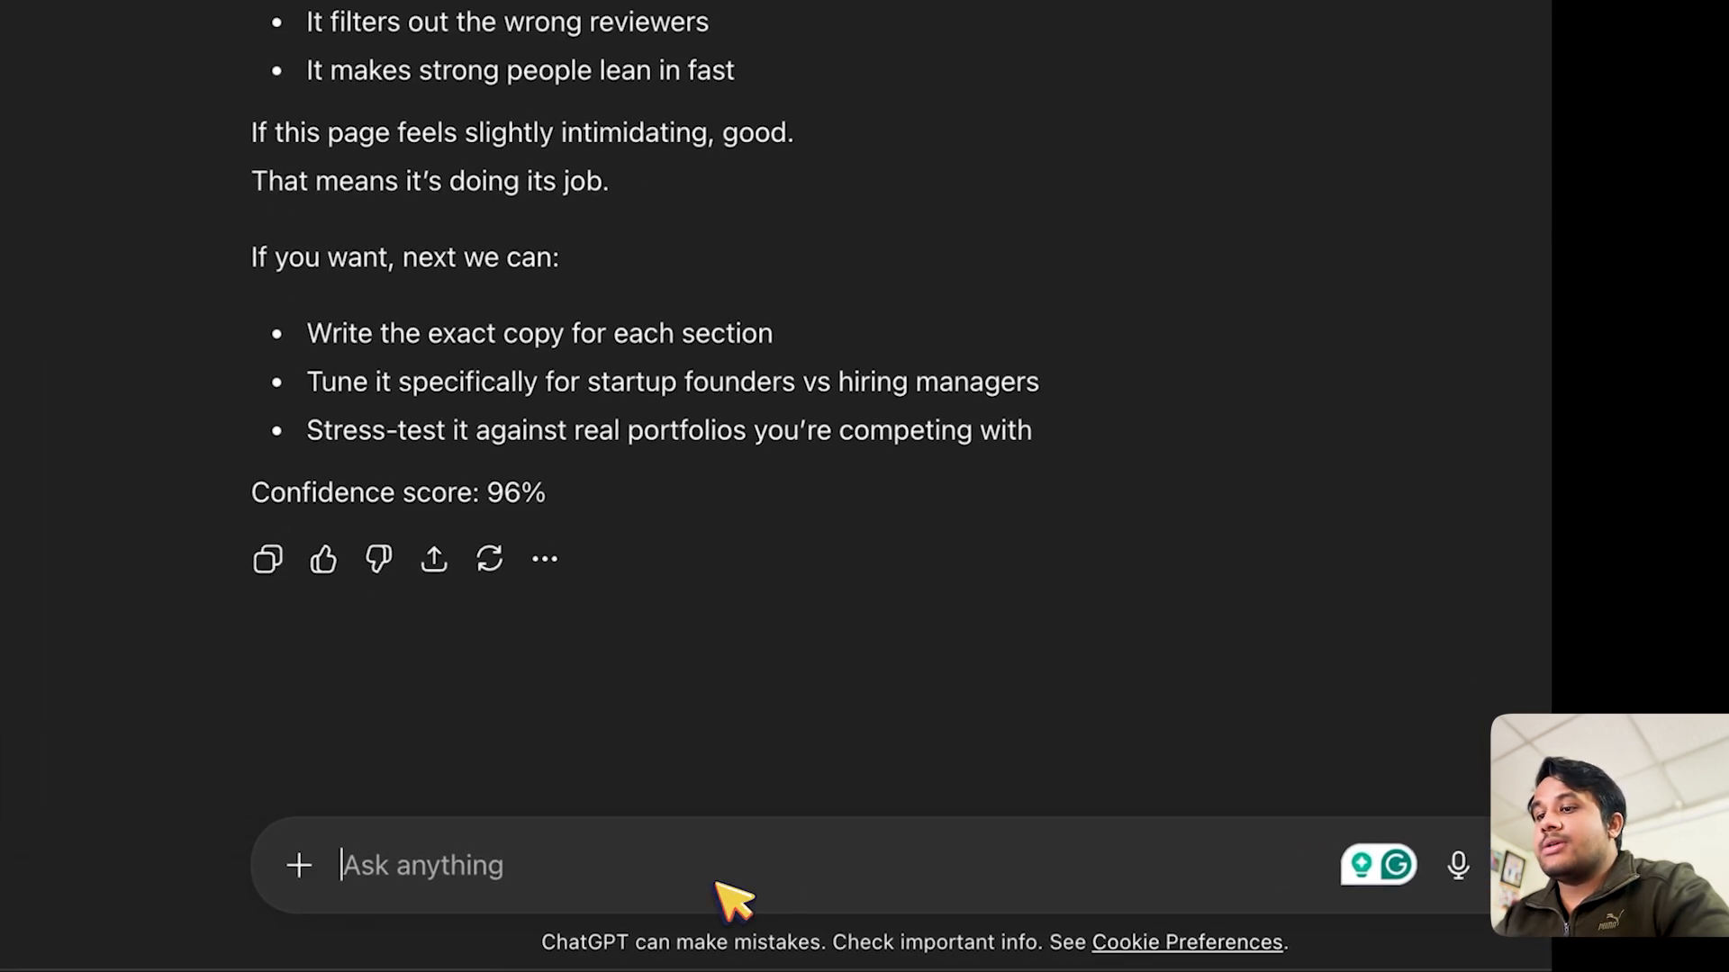
# - Send the request for a confident, opinionated, minimal rewrite and review the streaming reply
pyautogui.write('Rewrite this to feel confident, opinionated, and minimal. Avoid buzzwords.')
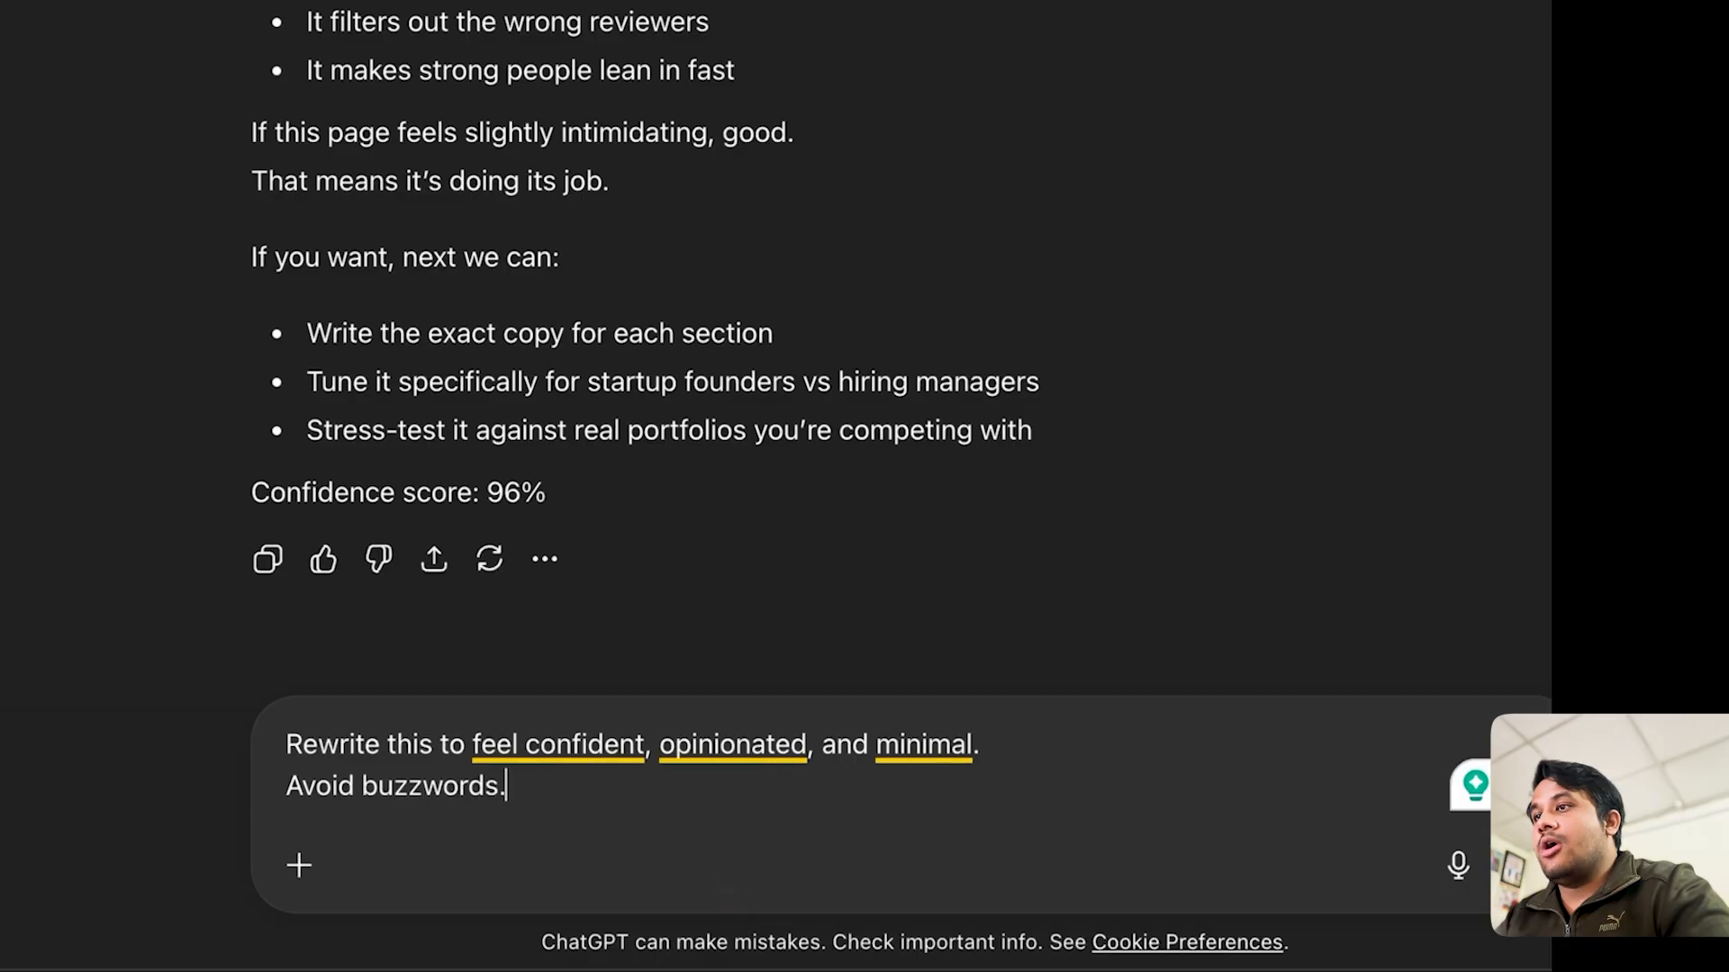
pyautogui.press('Return')
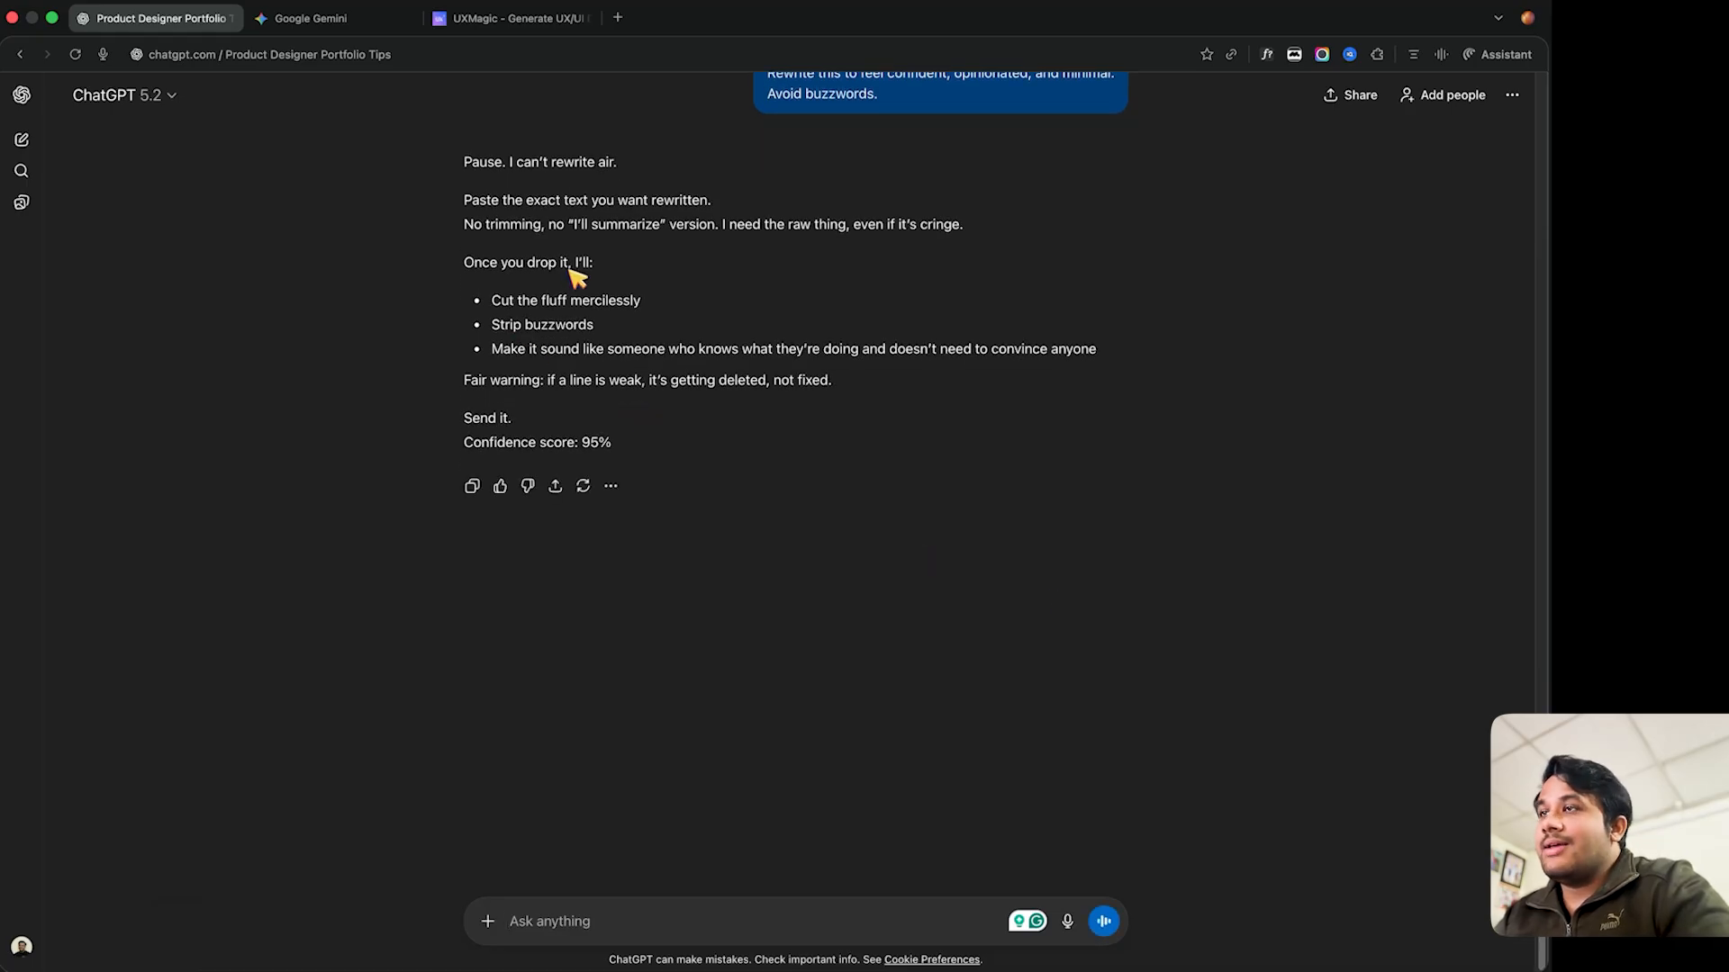
pyautogui.scroll(1, 540, 225)
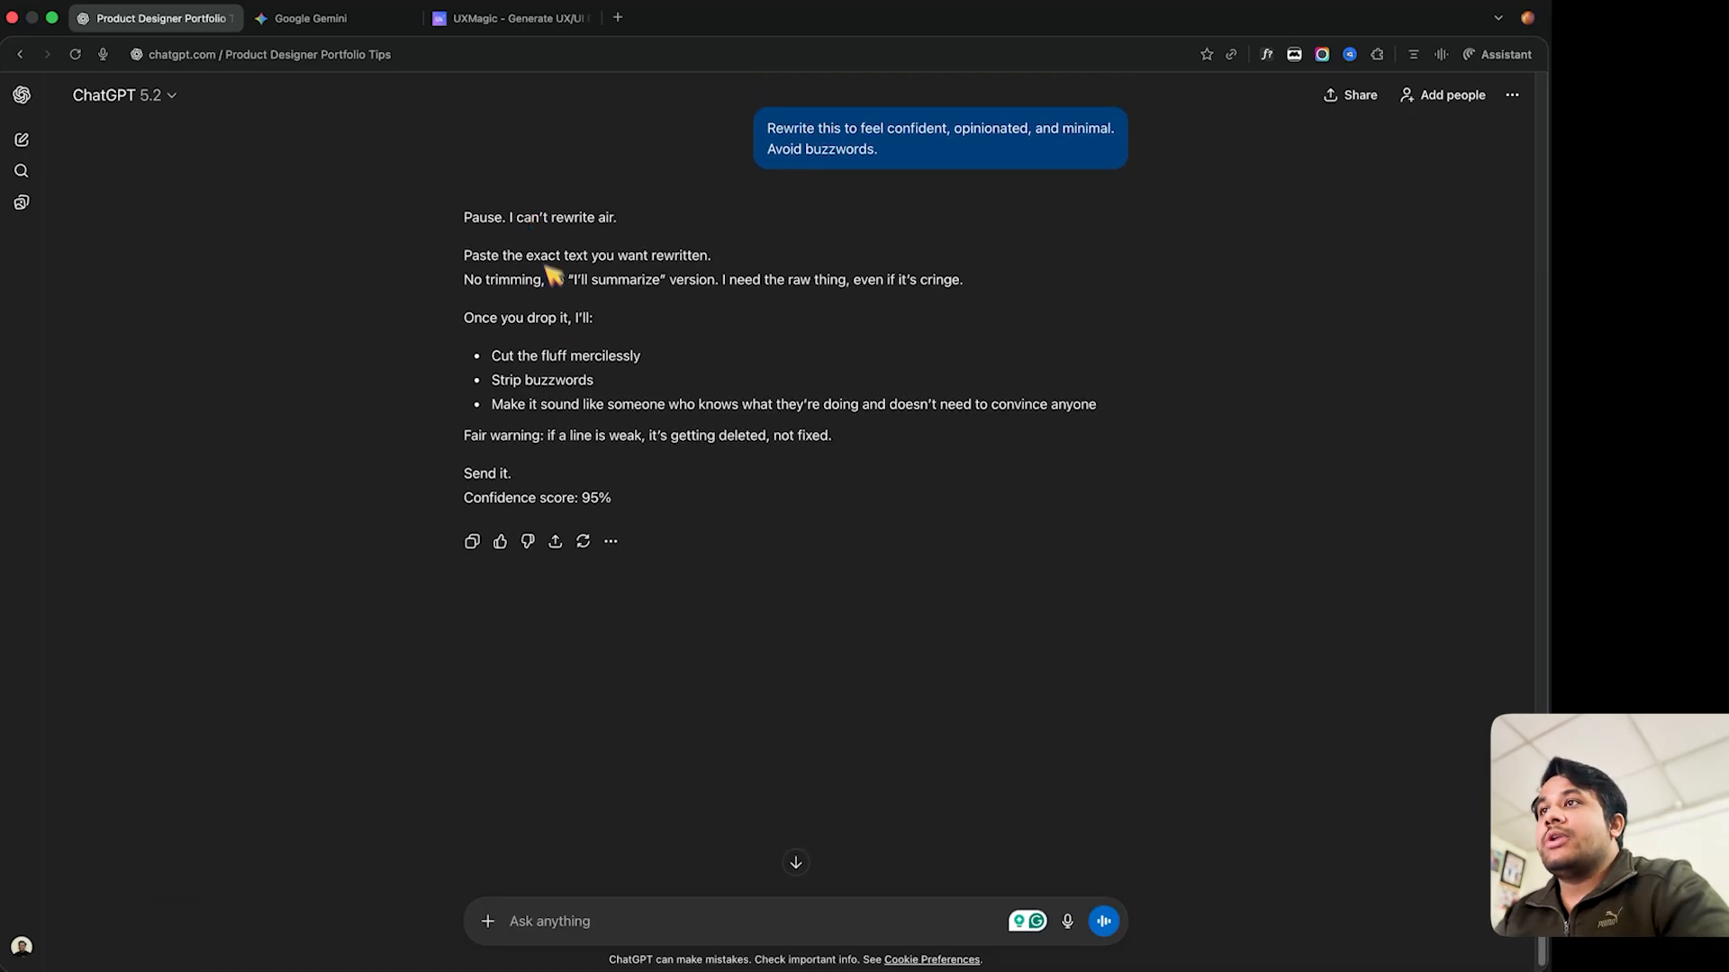
pyautogui.scroll(1, 616, 300)
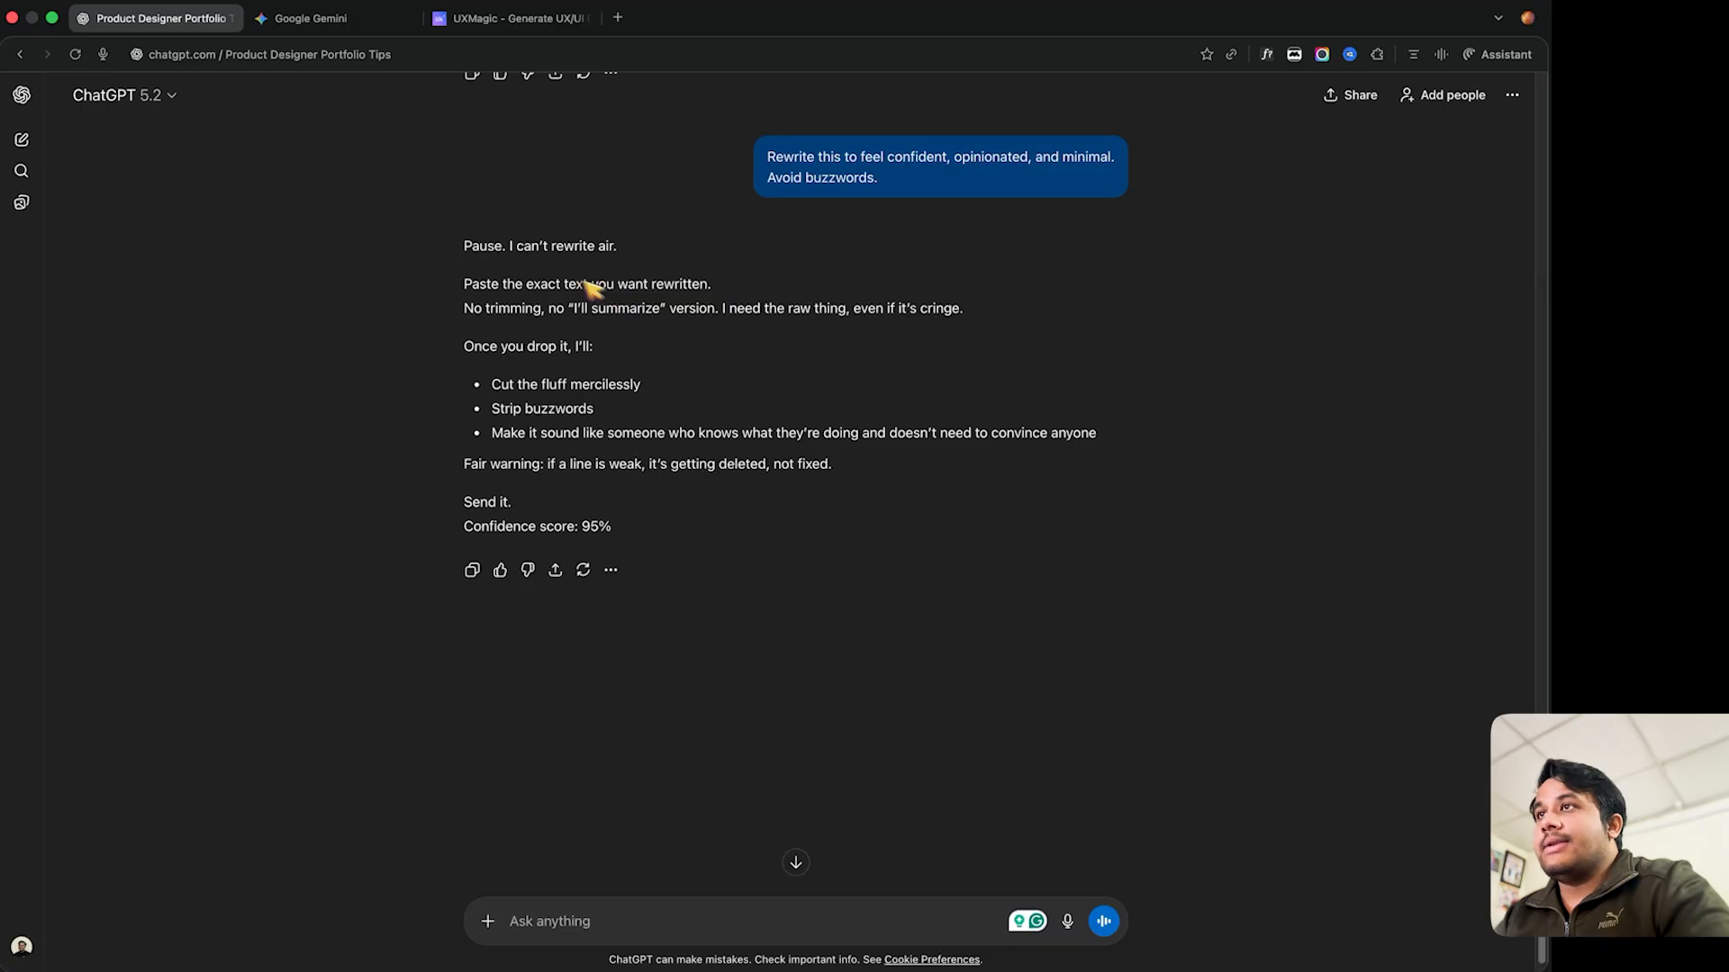
pyautogui.scroll(5, 663, 270)
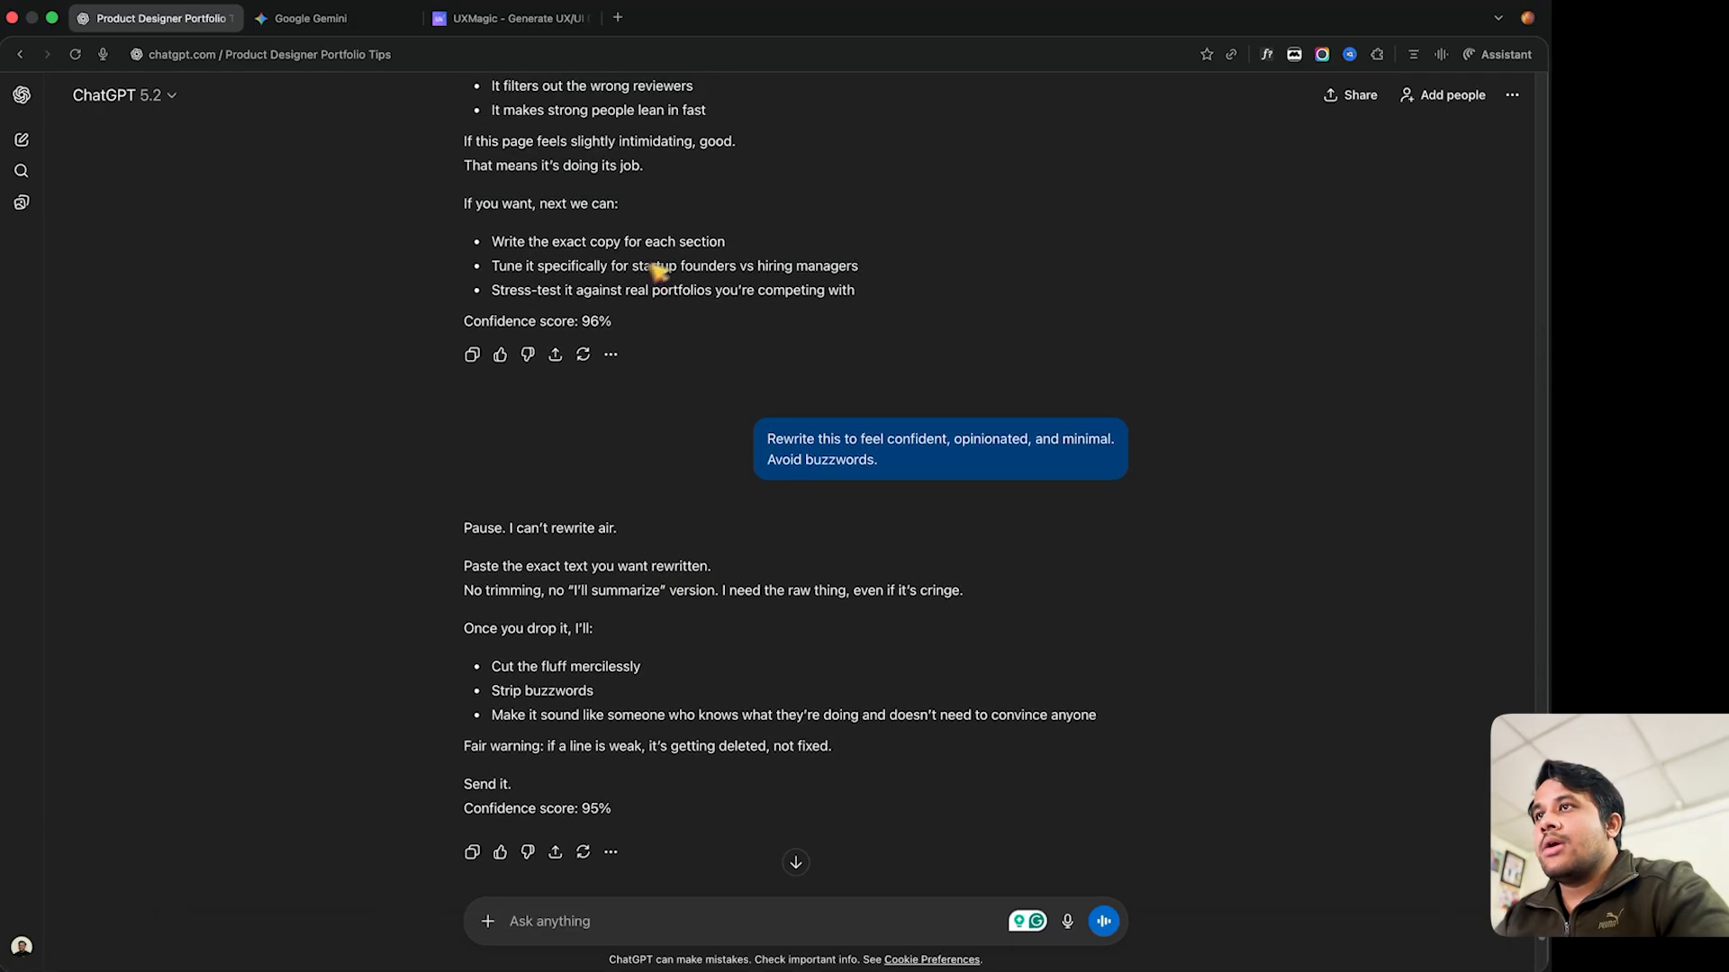
pyautogui.scroll(-6, 734, 615)
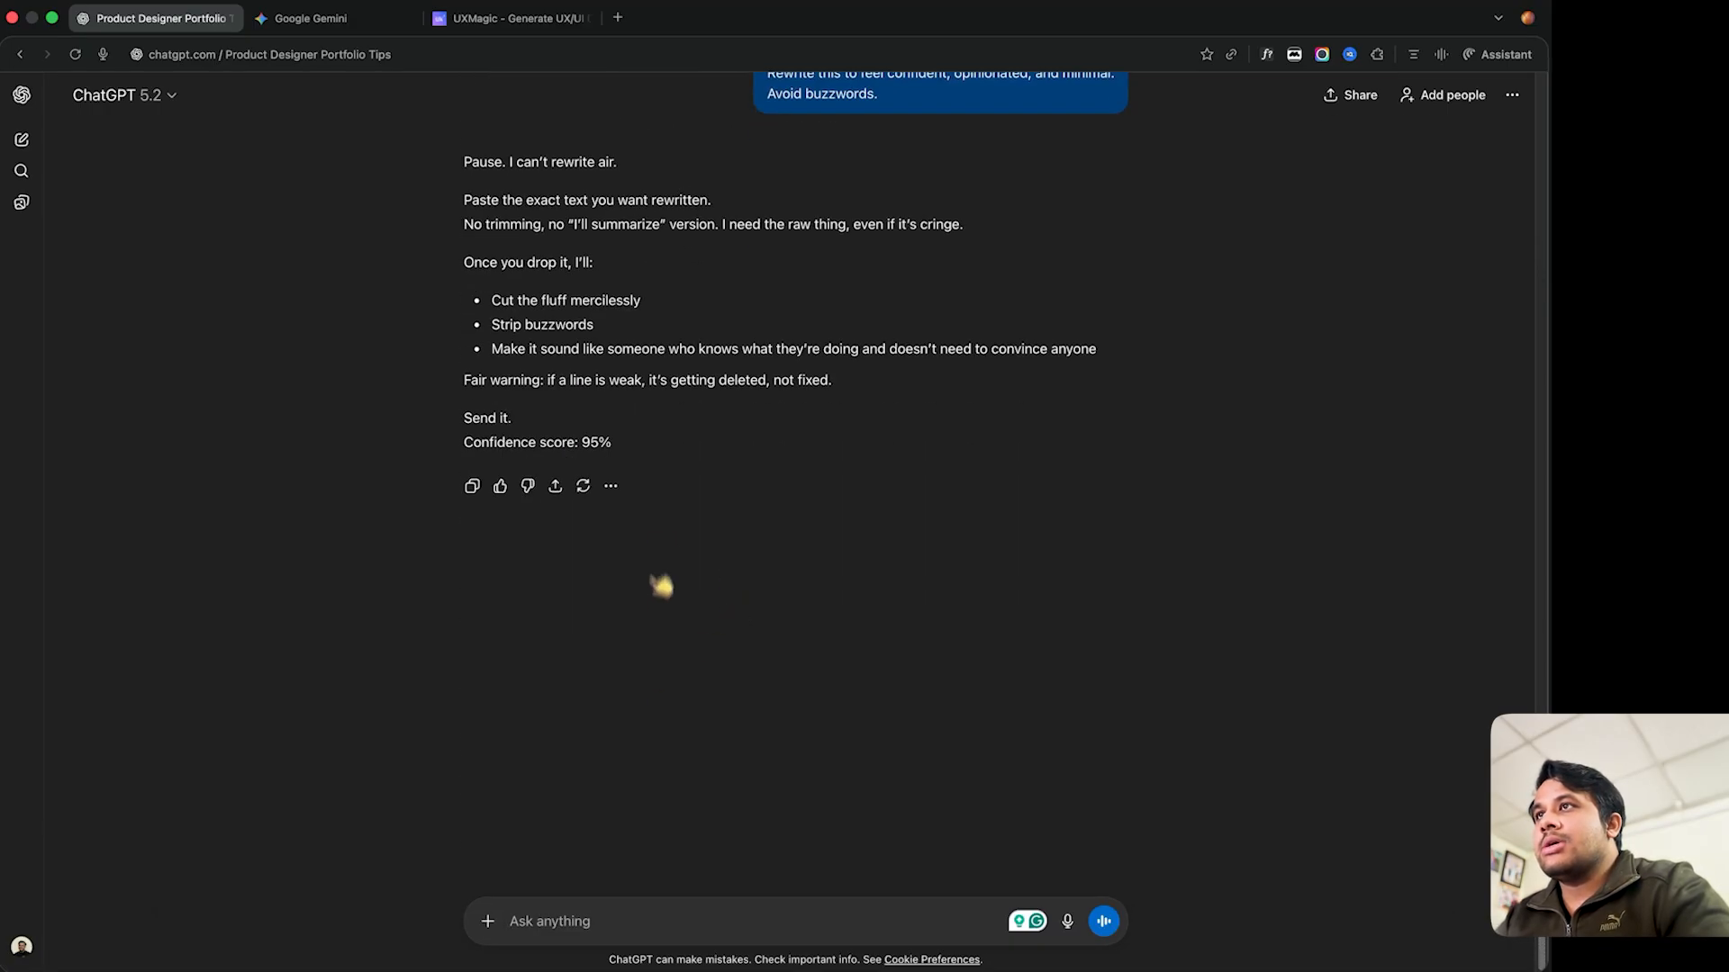
pyautogui.scroll(5, 663, 522)
pyautogui.scroll(-3, 664, 525)
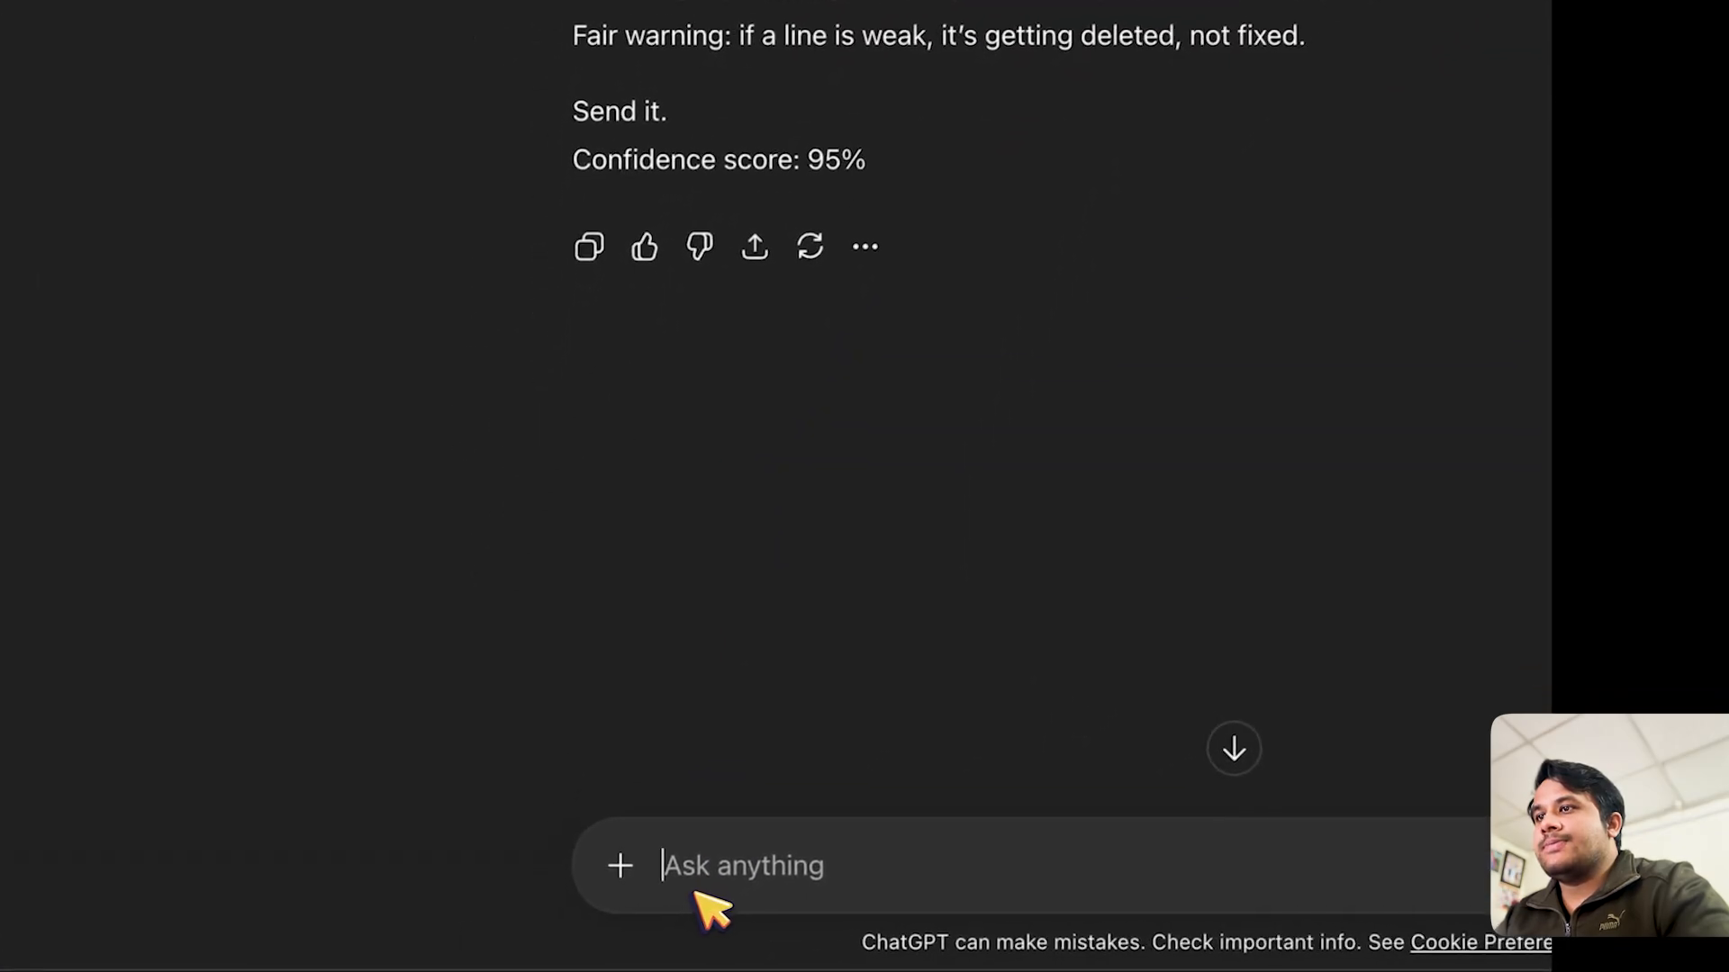
# - Compose a message with the earlier portfolio structure followed by the copied rewrite request
pyautogui.hotkey('ctrl', 'v')
pyautogui.hotkey('shift', 'Return')
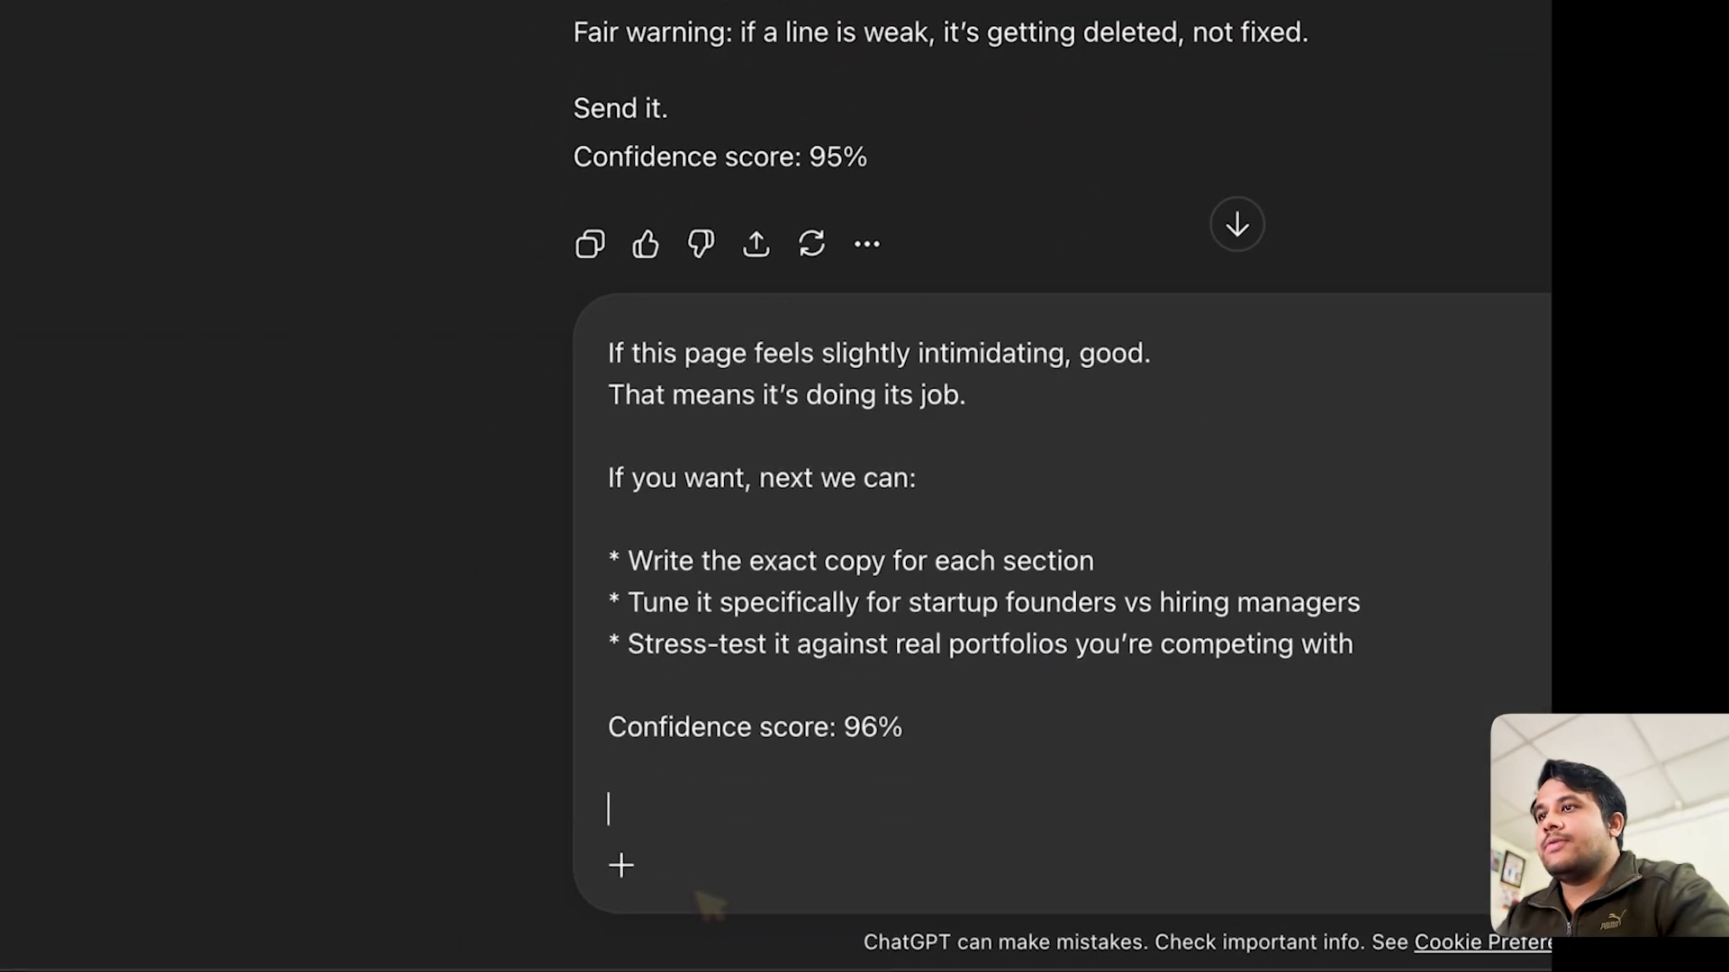
pyautogui.hotkey('shift', 'Return')
pyautogui.moveTo(610, 186)
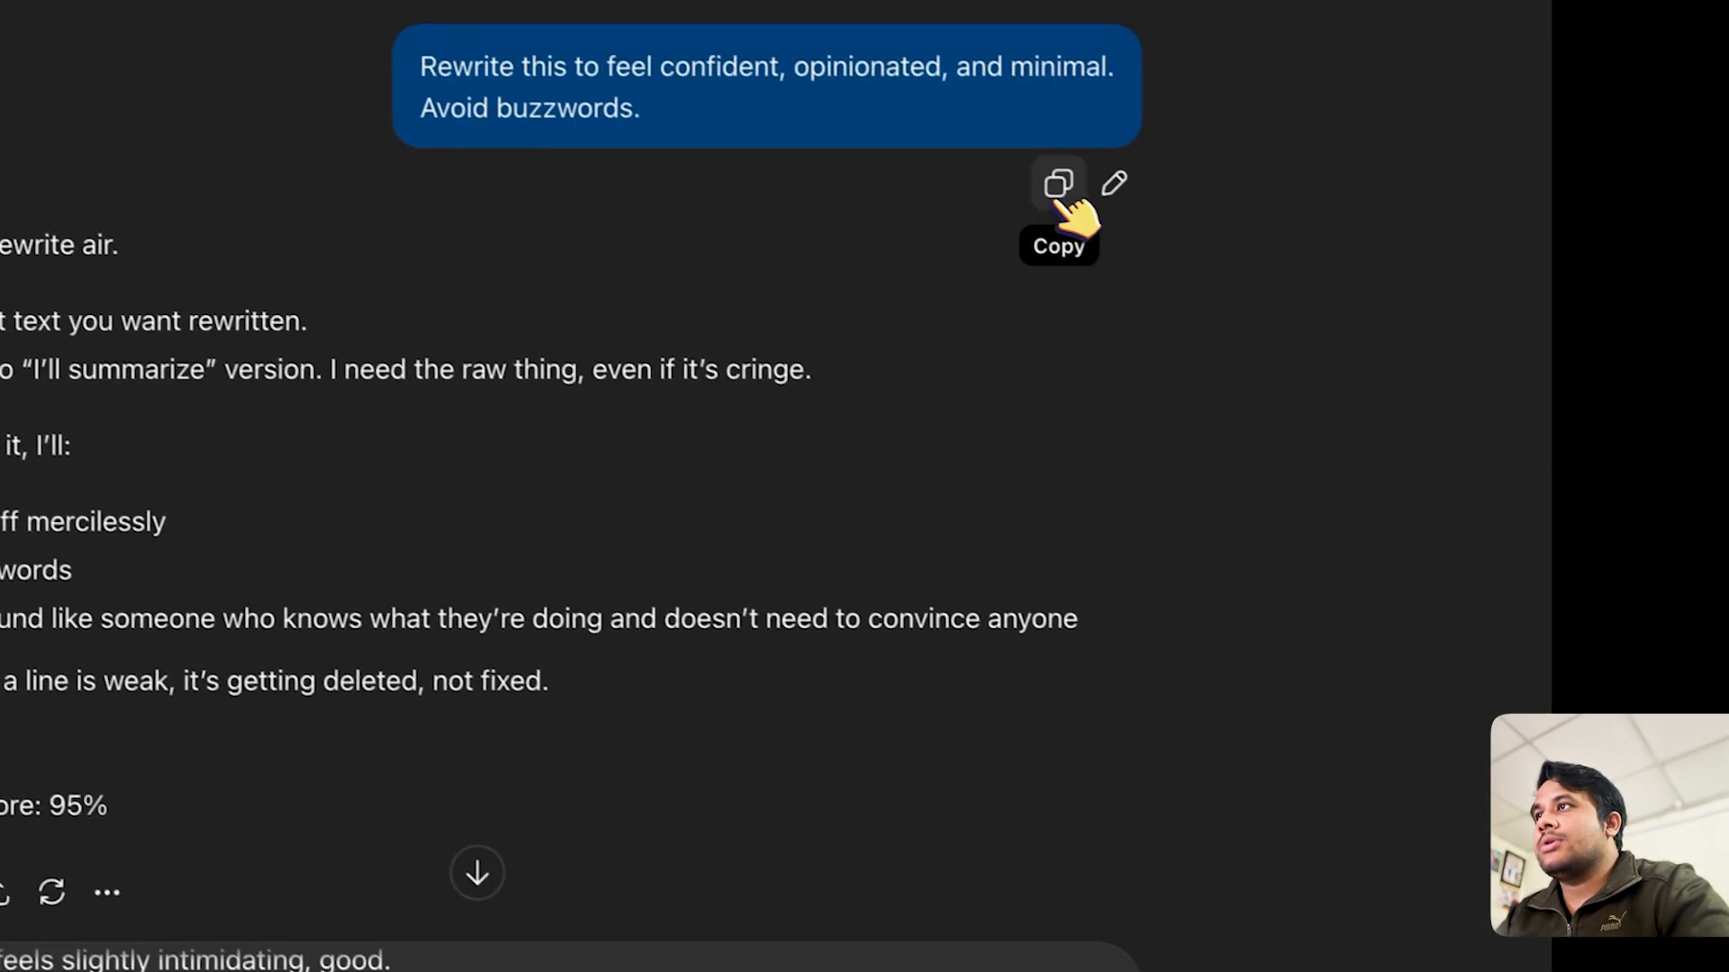
pyautogui.click(1064, 199)
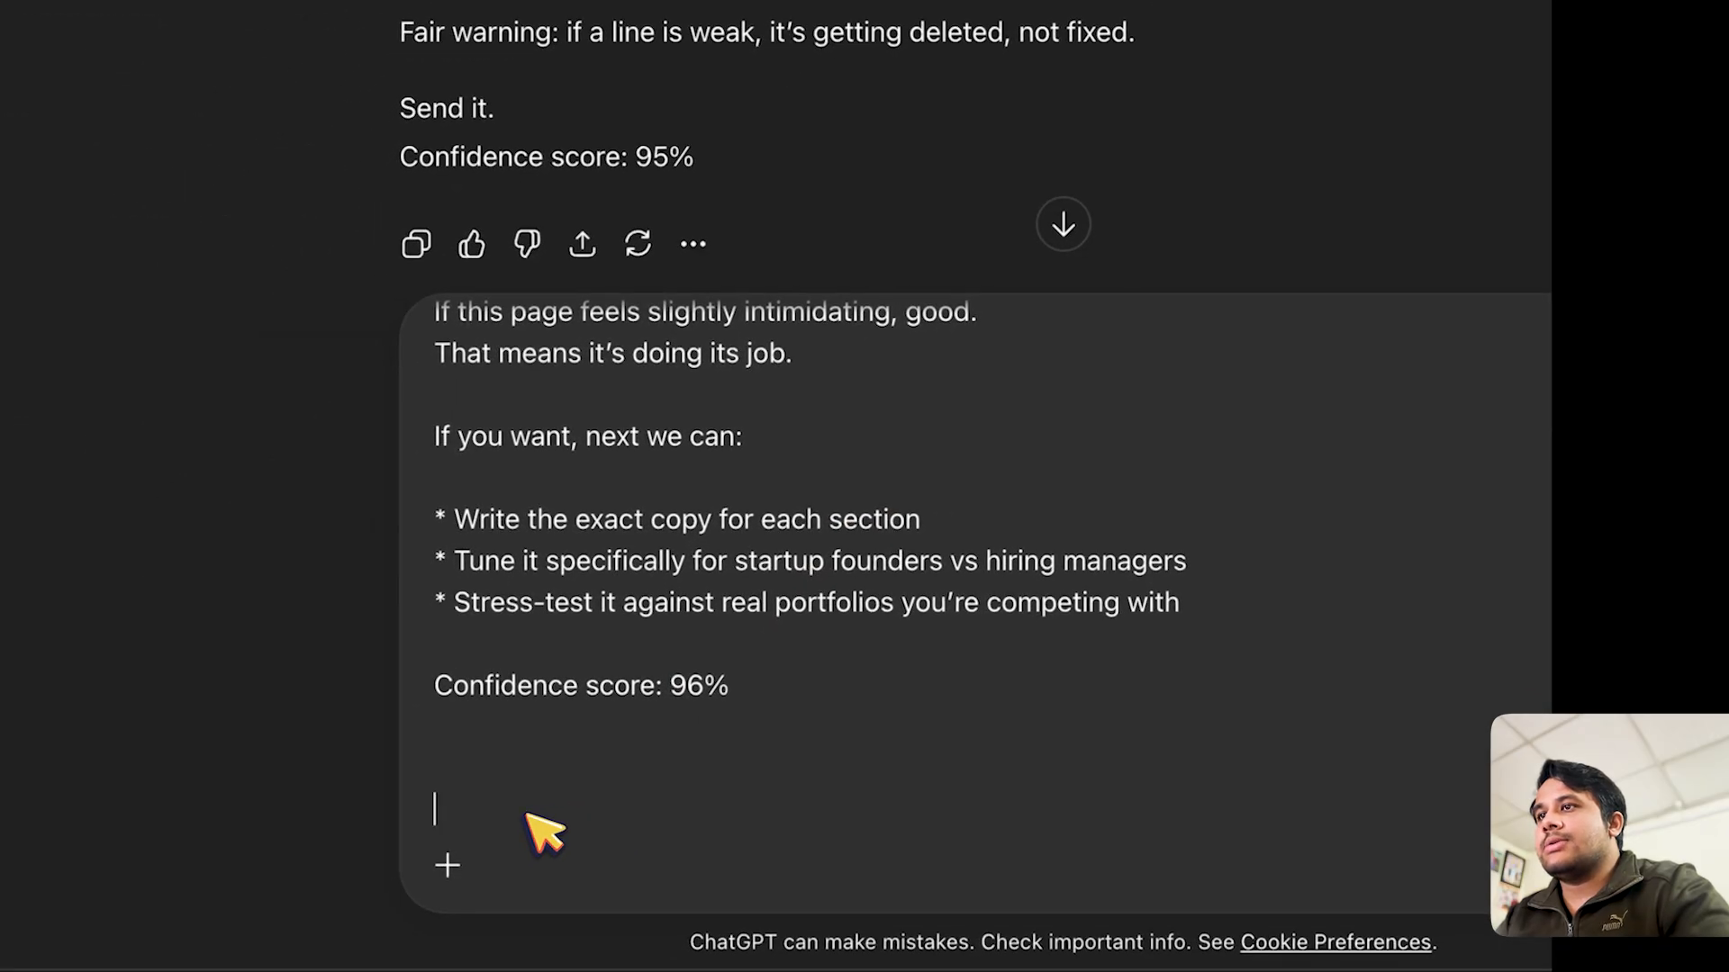
pyautogui.hotkey('ctrl', 'v')
# - Send it and read the sharpened seven-section brief through Next step and 'Why this works'
pyautogui.press('Return')
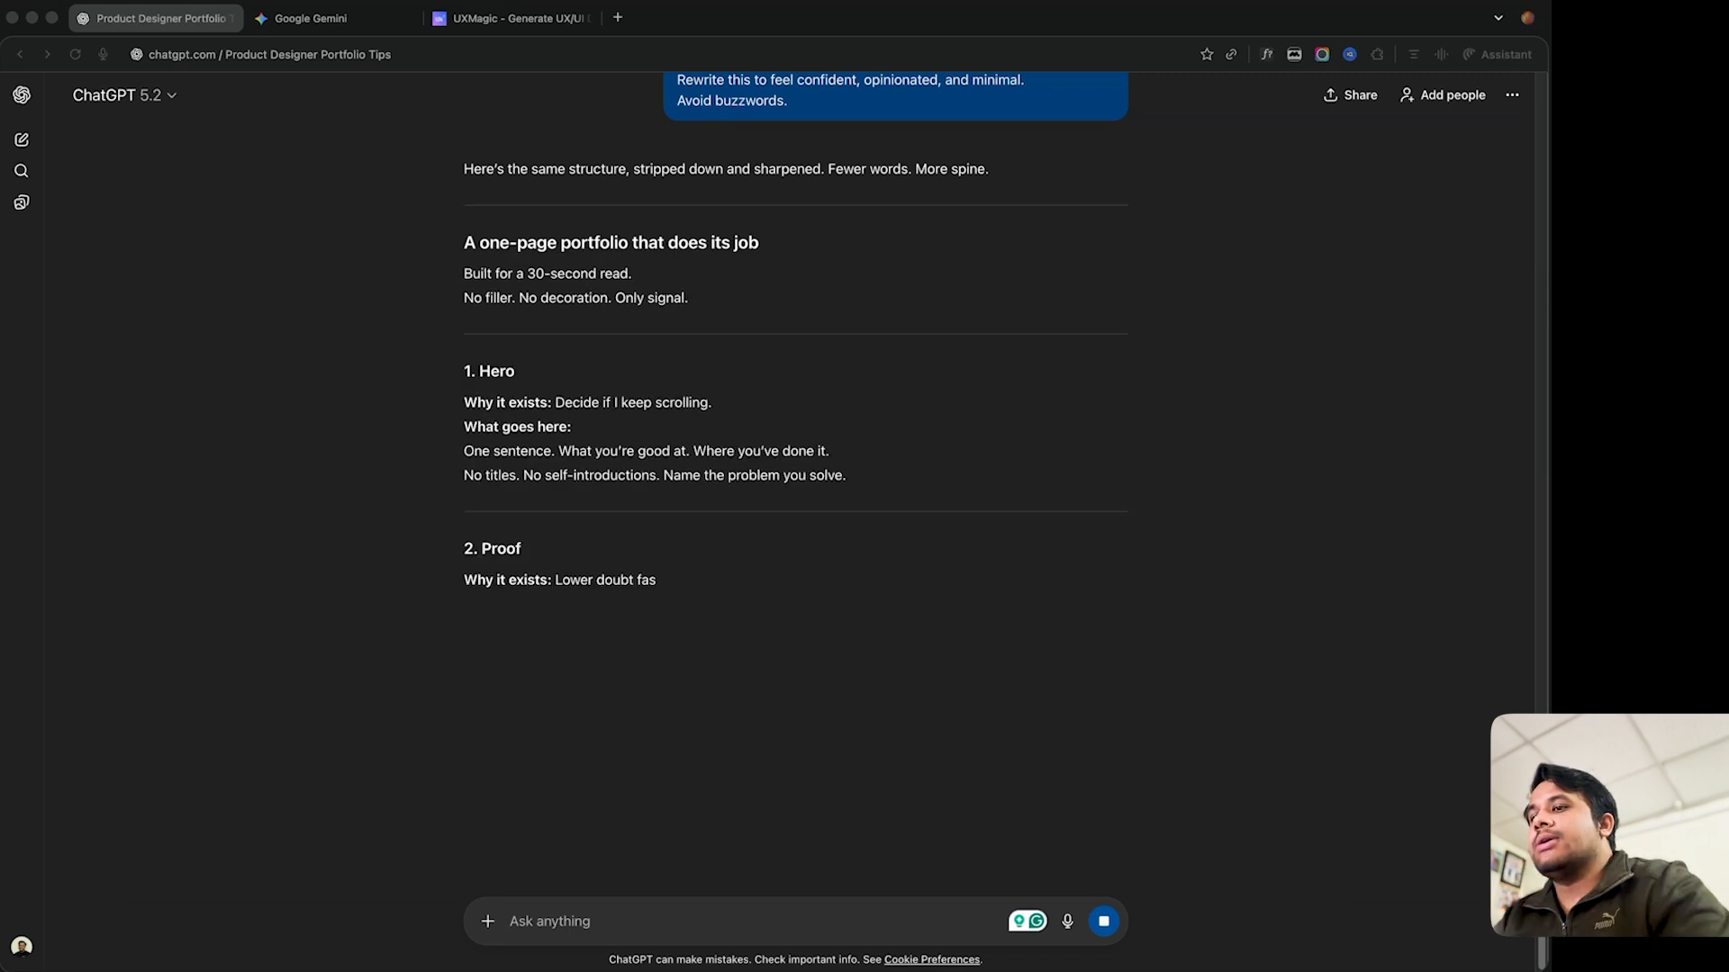
pyautogui.scroll(-1, 637, 571)
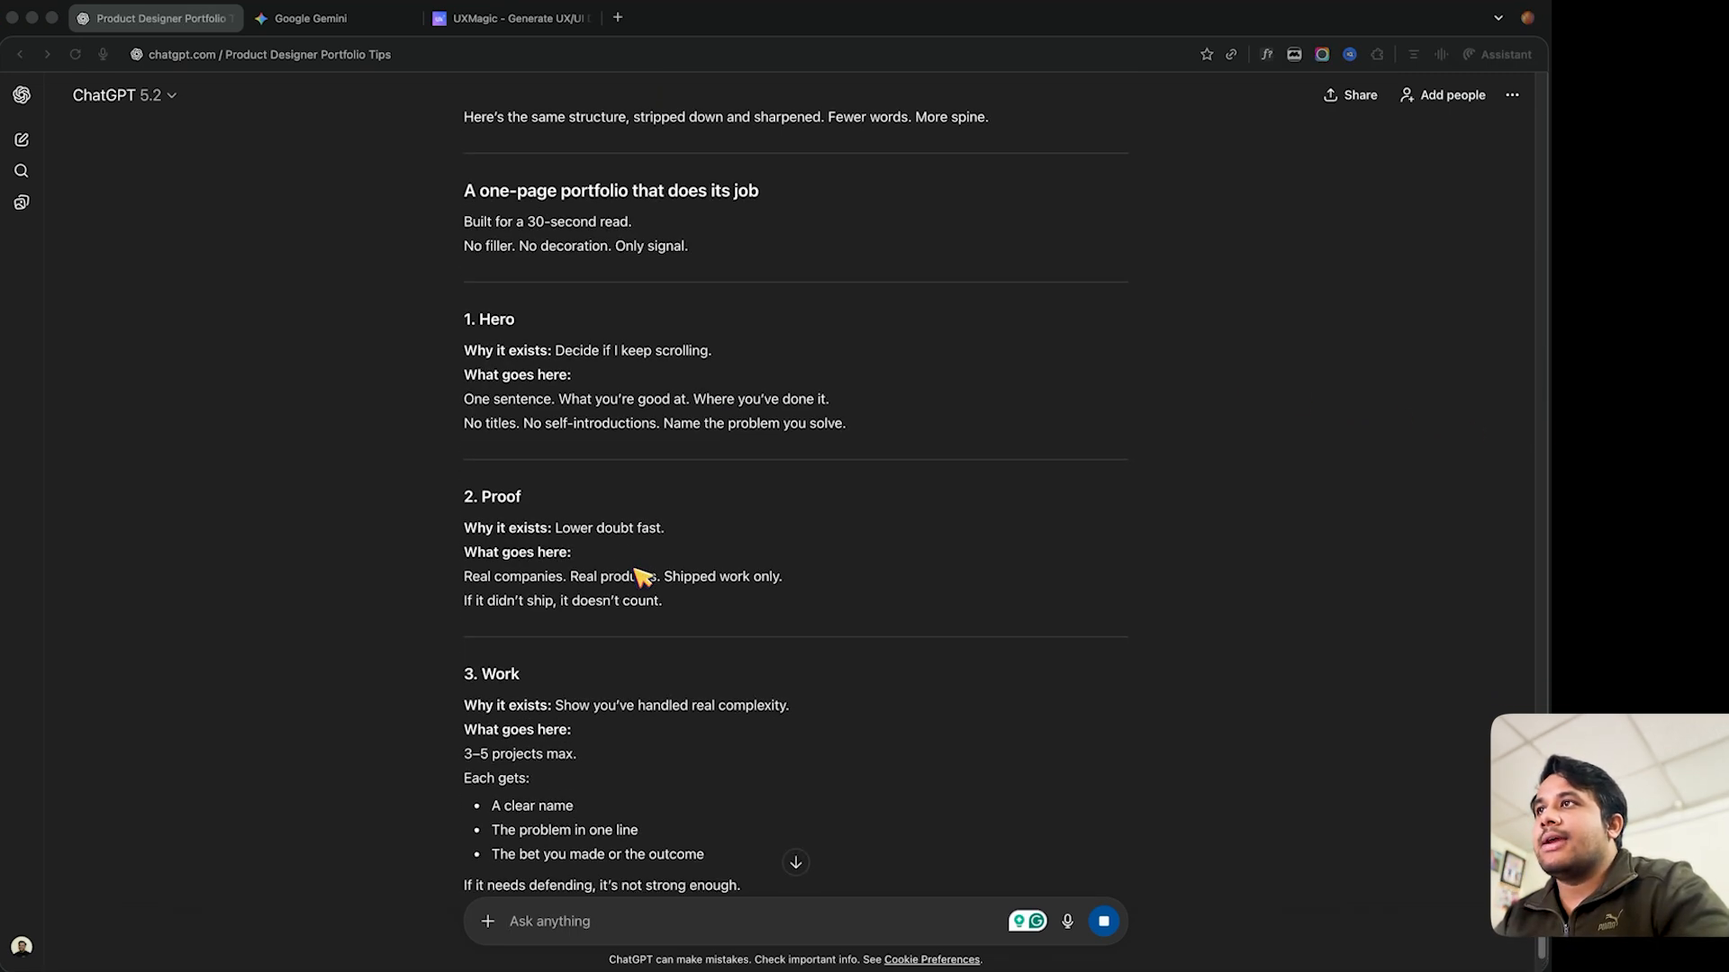
pyautogui.scroll(-10, 637, 571)
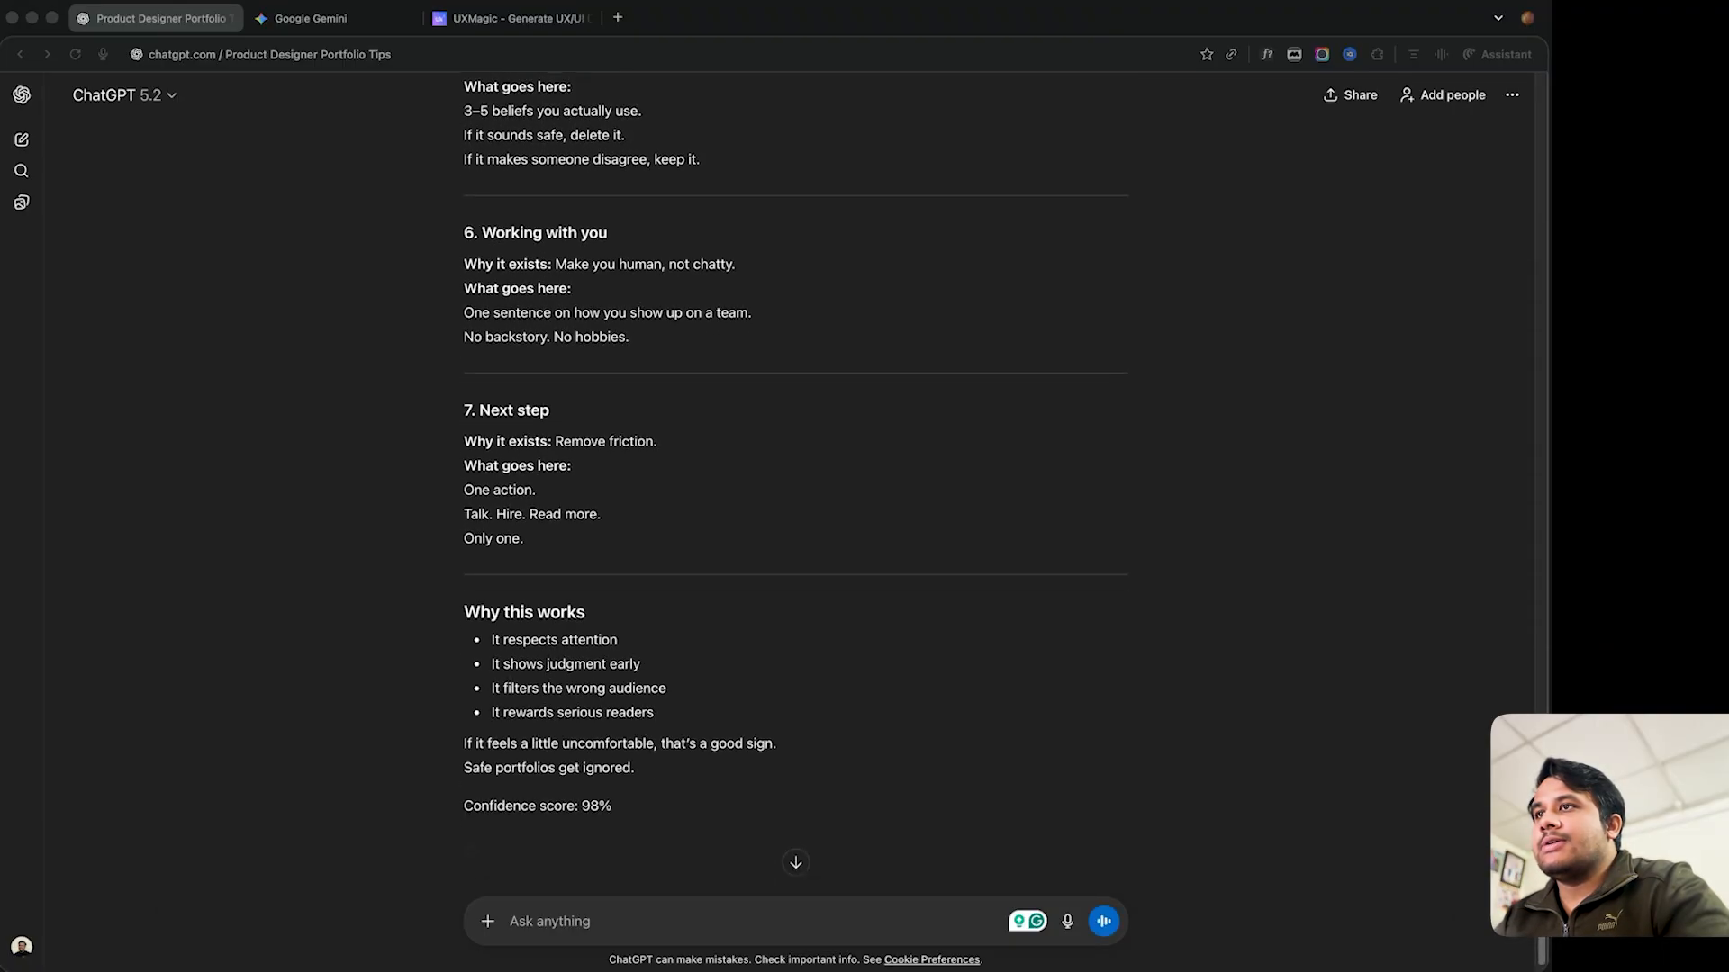
pyautogui.scroll(-2, 640, 576)
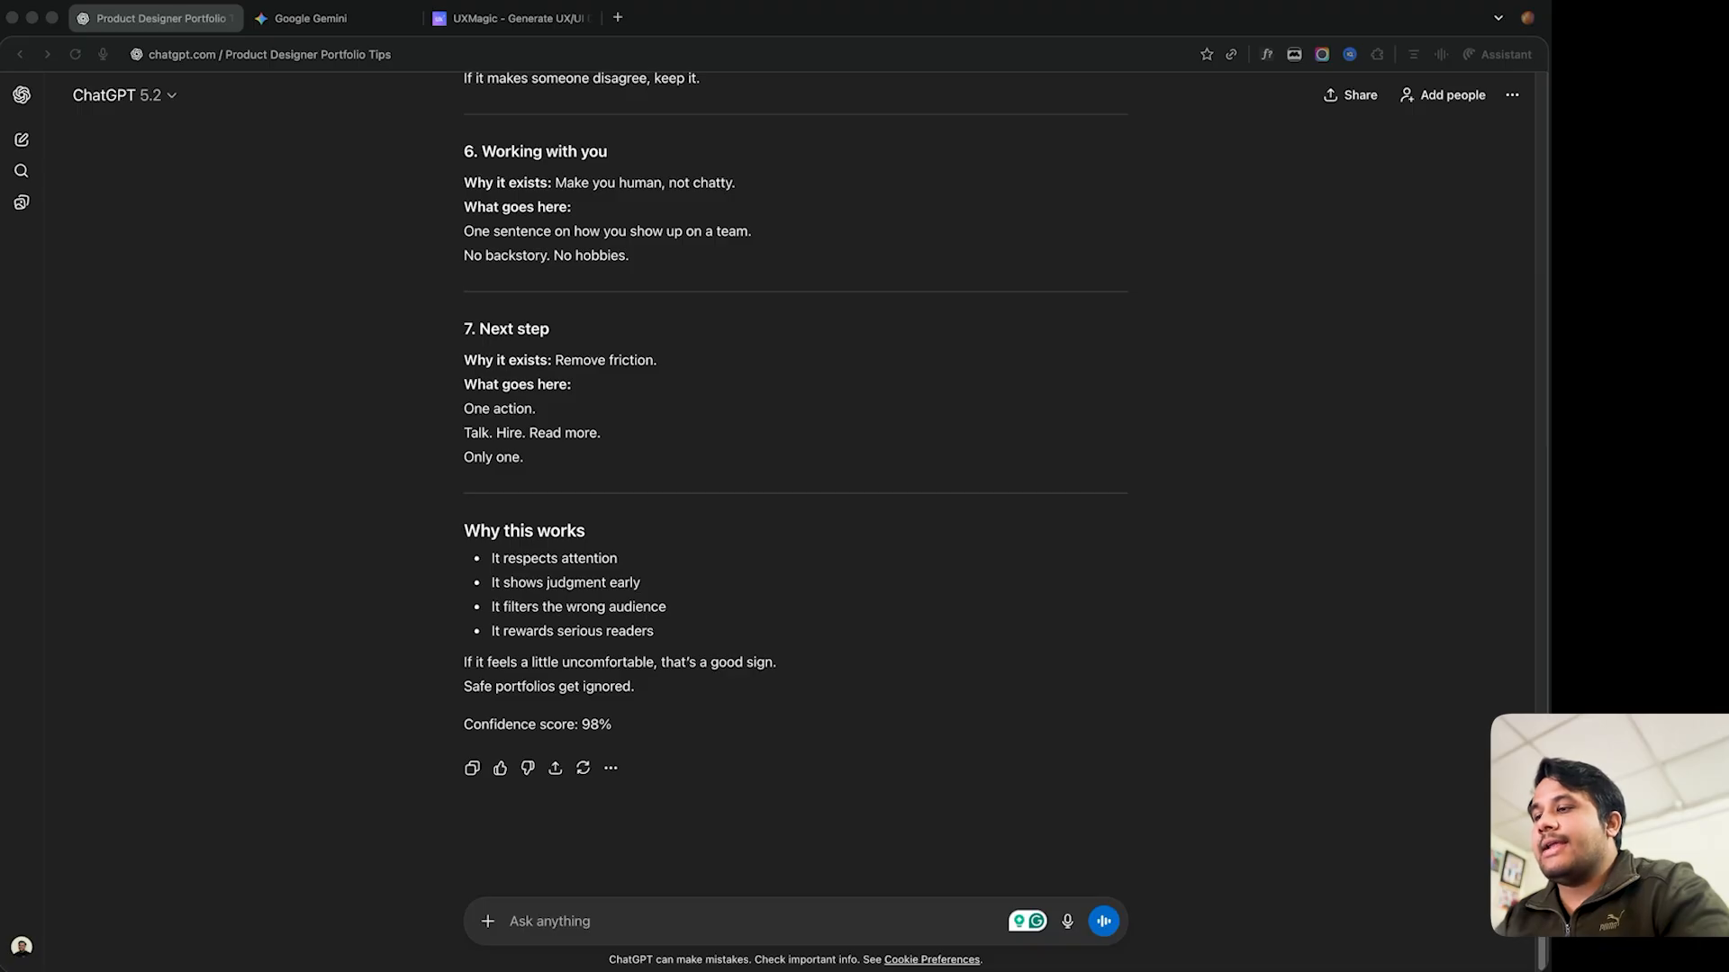
pyautogui.click(1071, 565)
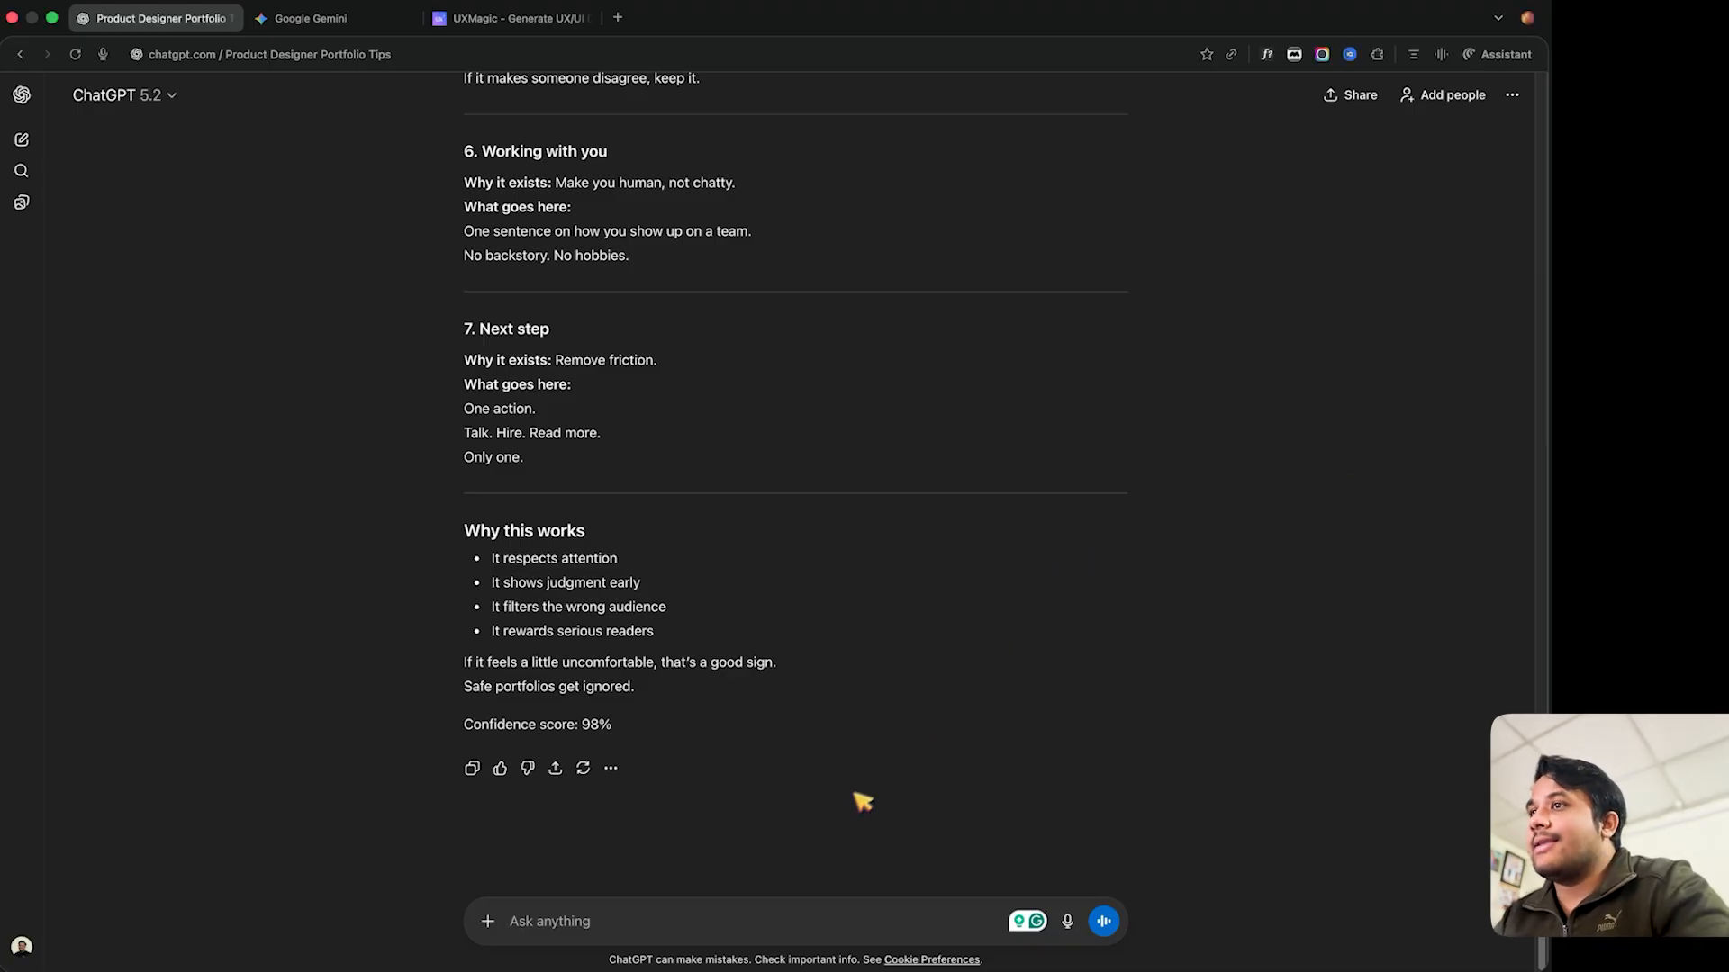
pyautogui.scroll(10, 901, 773)
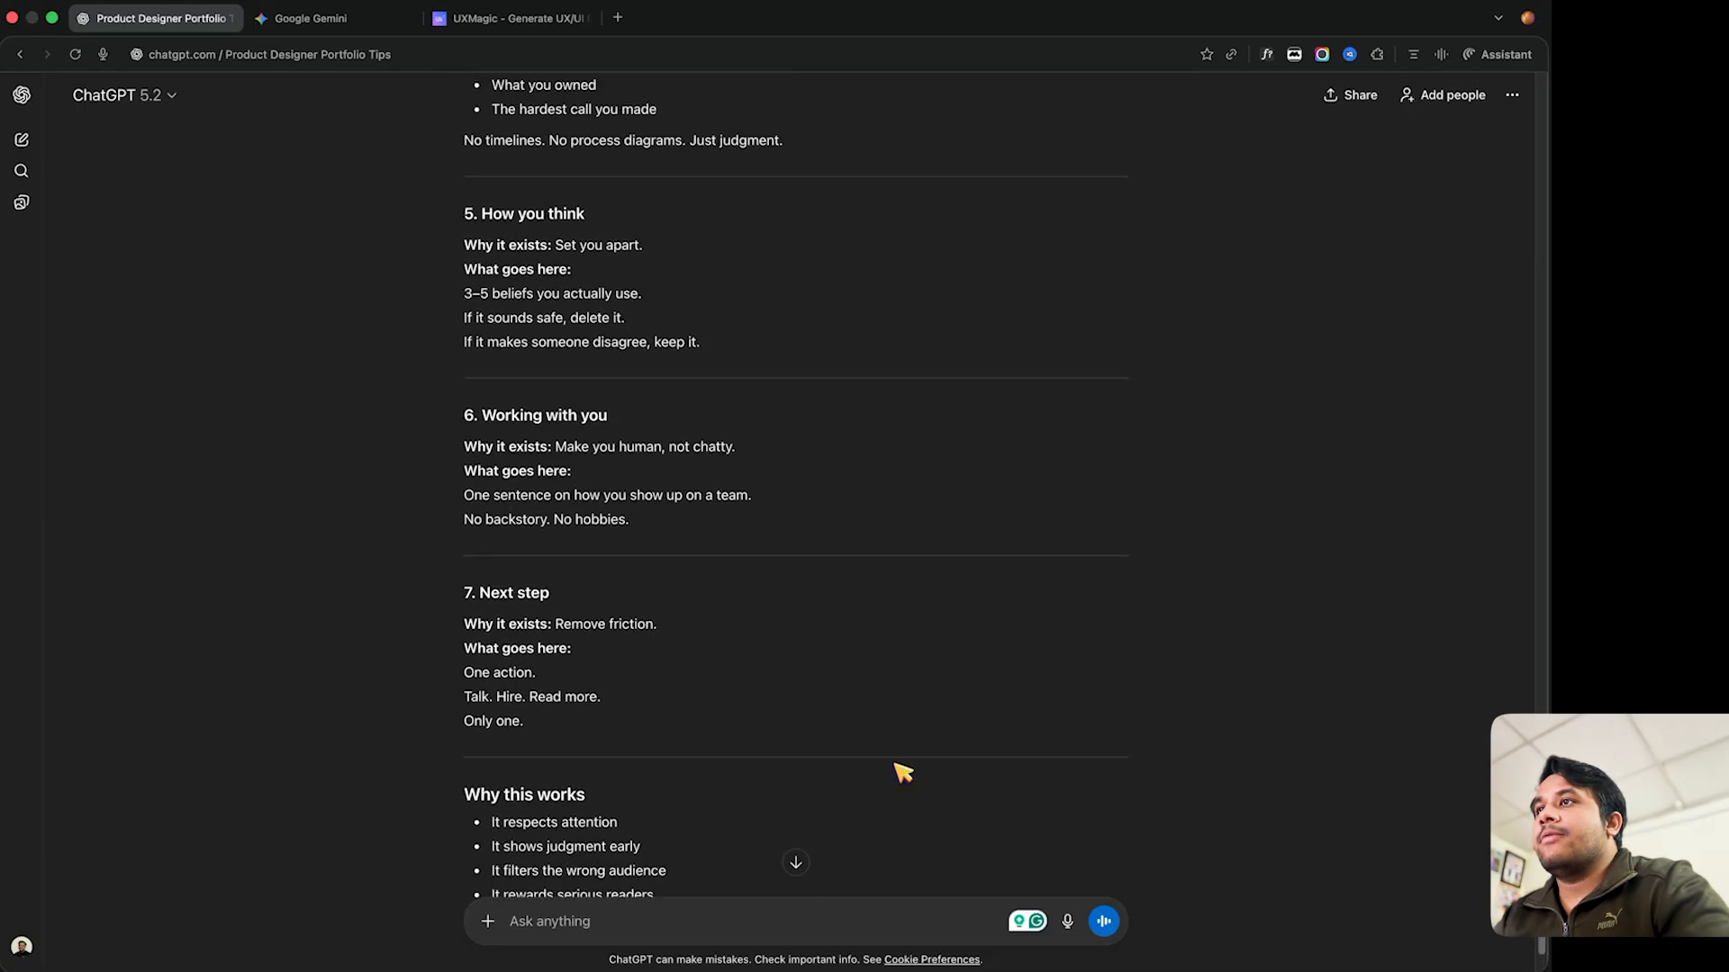
pyautogui.scroll(5, 901, 773)
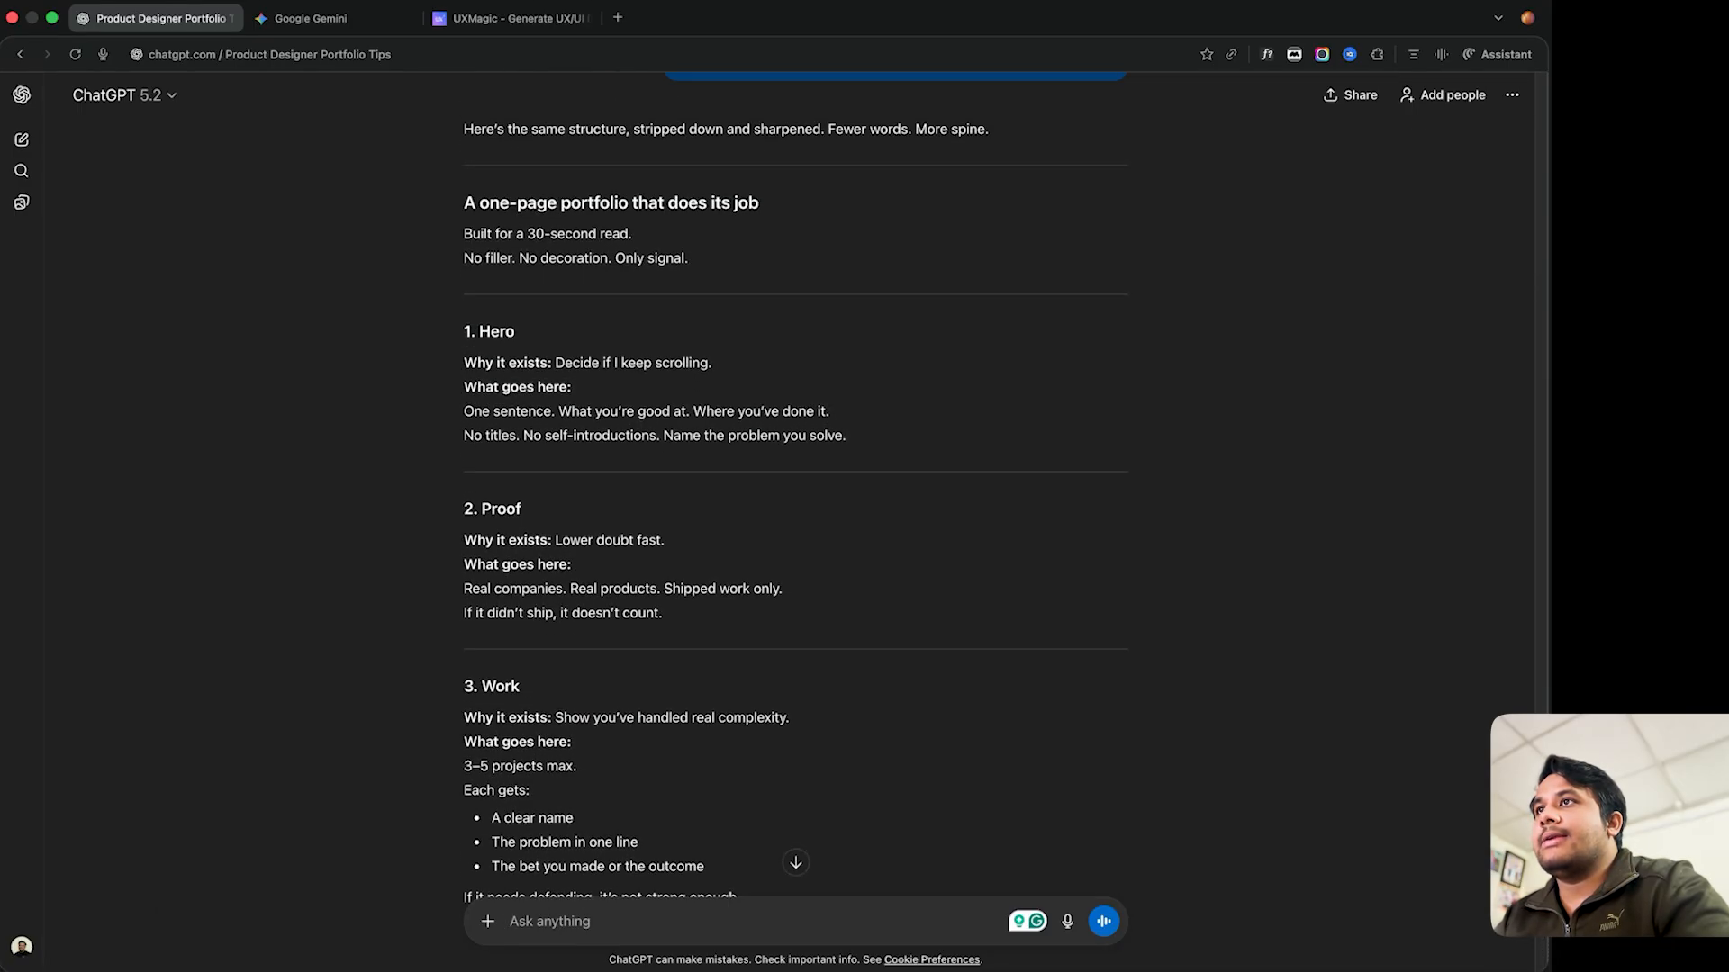
pyautogui.scroll(-13, 902, 772)
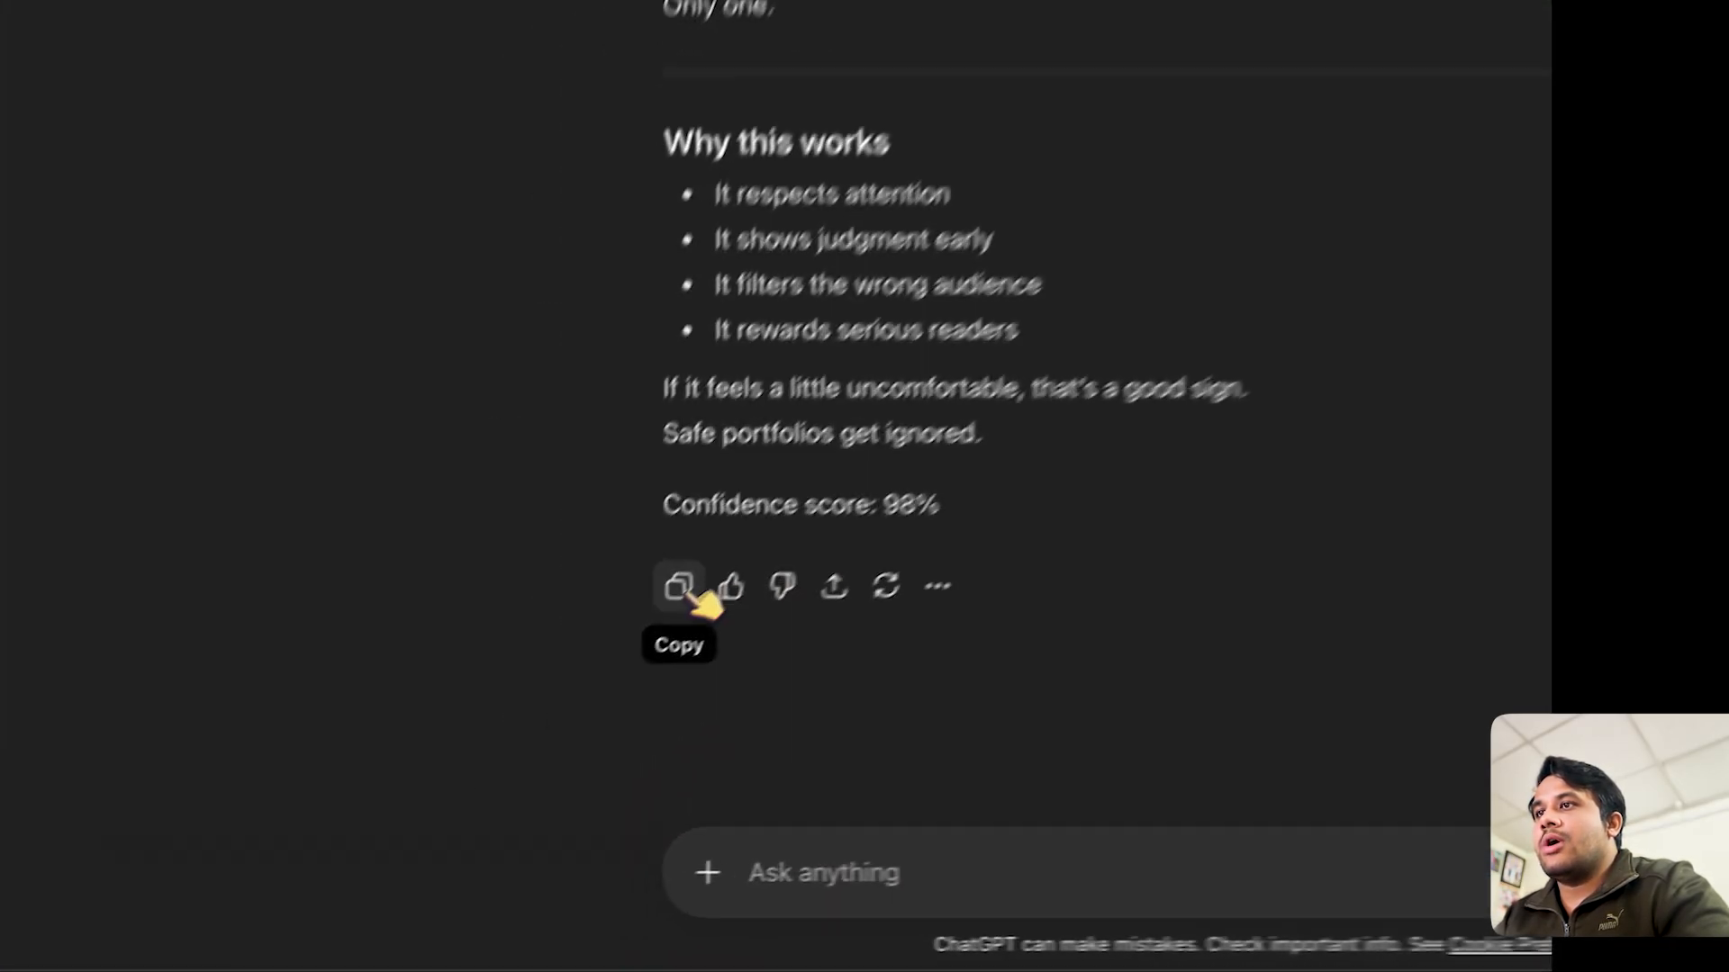
# - Compose a message with the rewritten brief, a 'Use this as...' instruction, and the sample design prompt
pyautogui.click(474, 872)
pyautogui.press('super+v')
pyautogui.write('"')
pyautogui.hotkey('shift', 'Return')
pyautogui.hotkey('shift', 'Return')
pyautogui.hotkey('shift', 'Return')
pyautogui.write('Use this as')
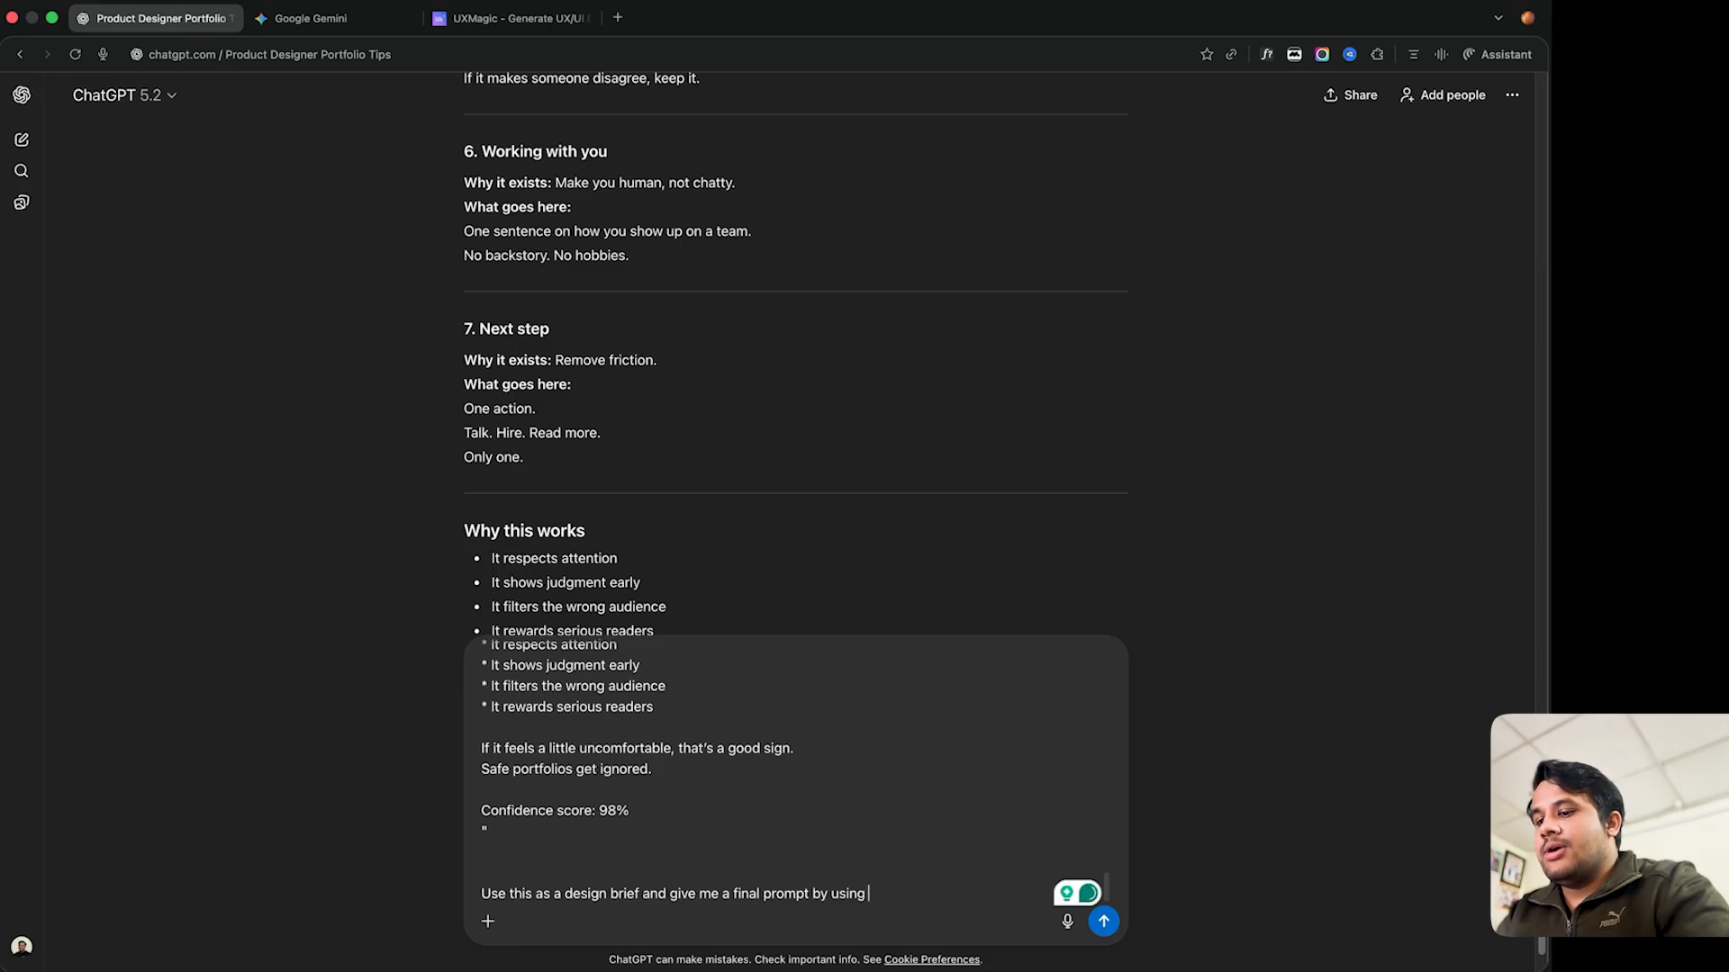
pyautogui.write('this sample prompt here: "')
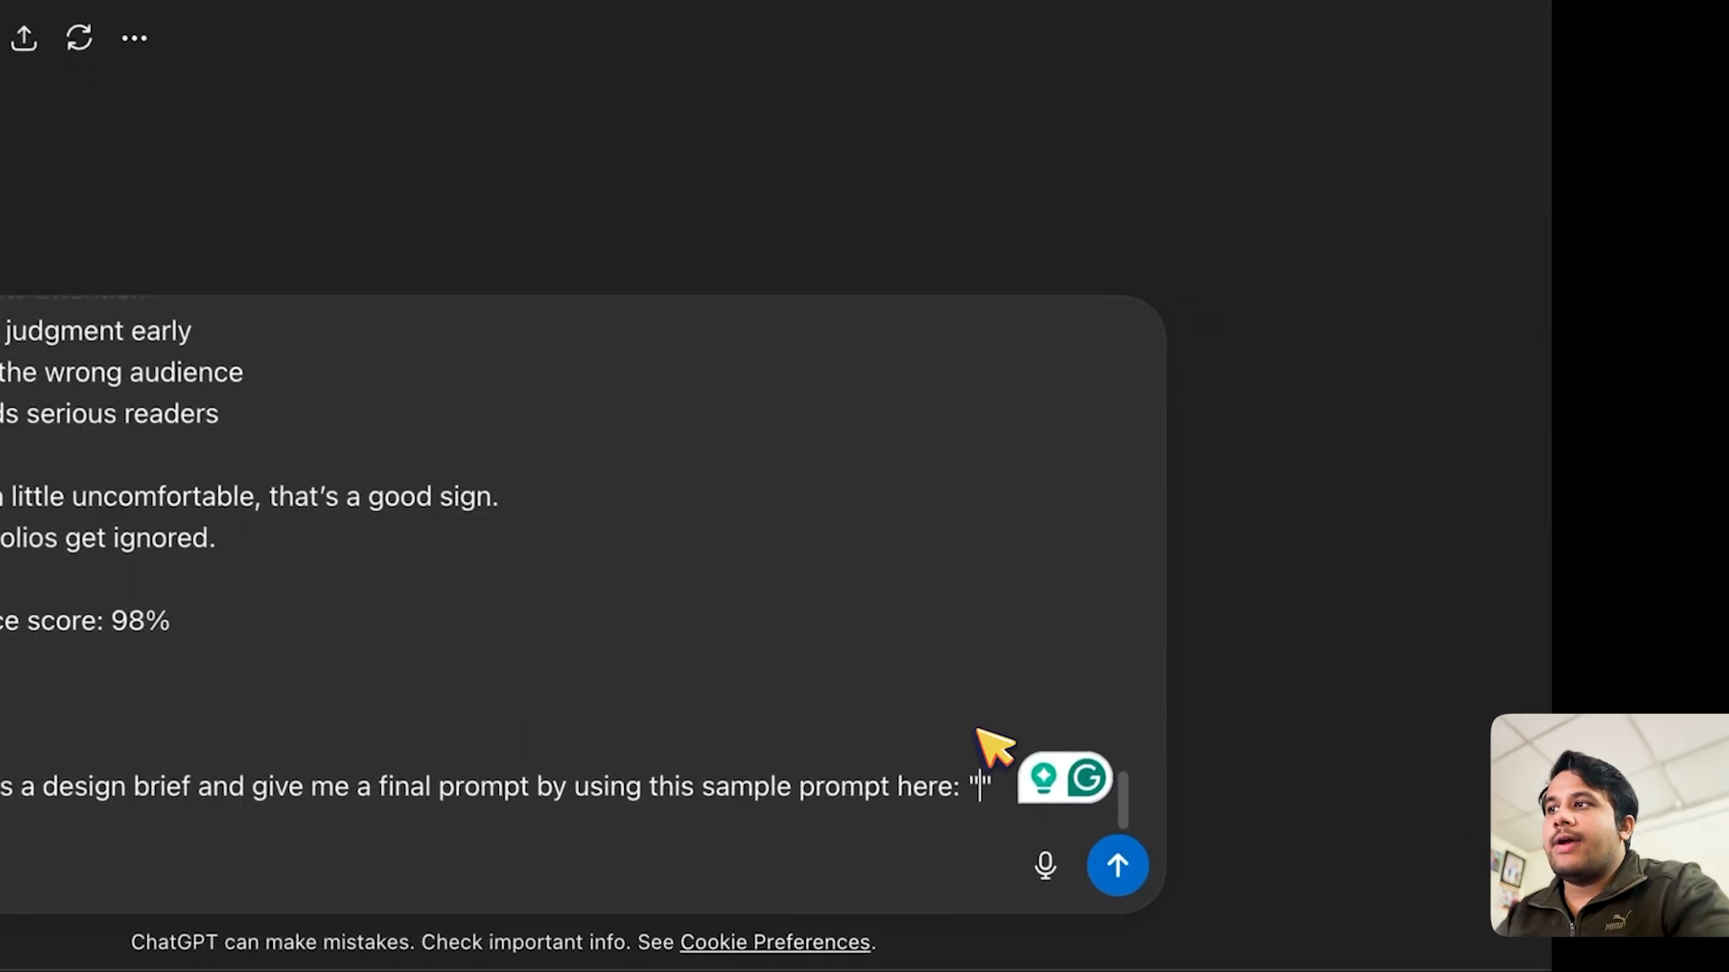
pyautogui.press('super+v')
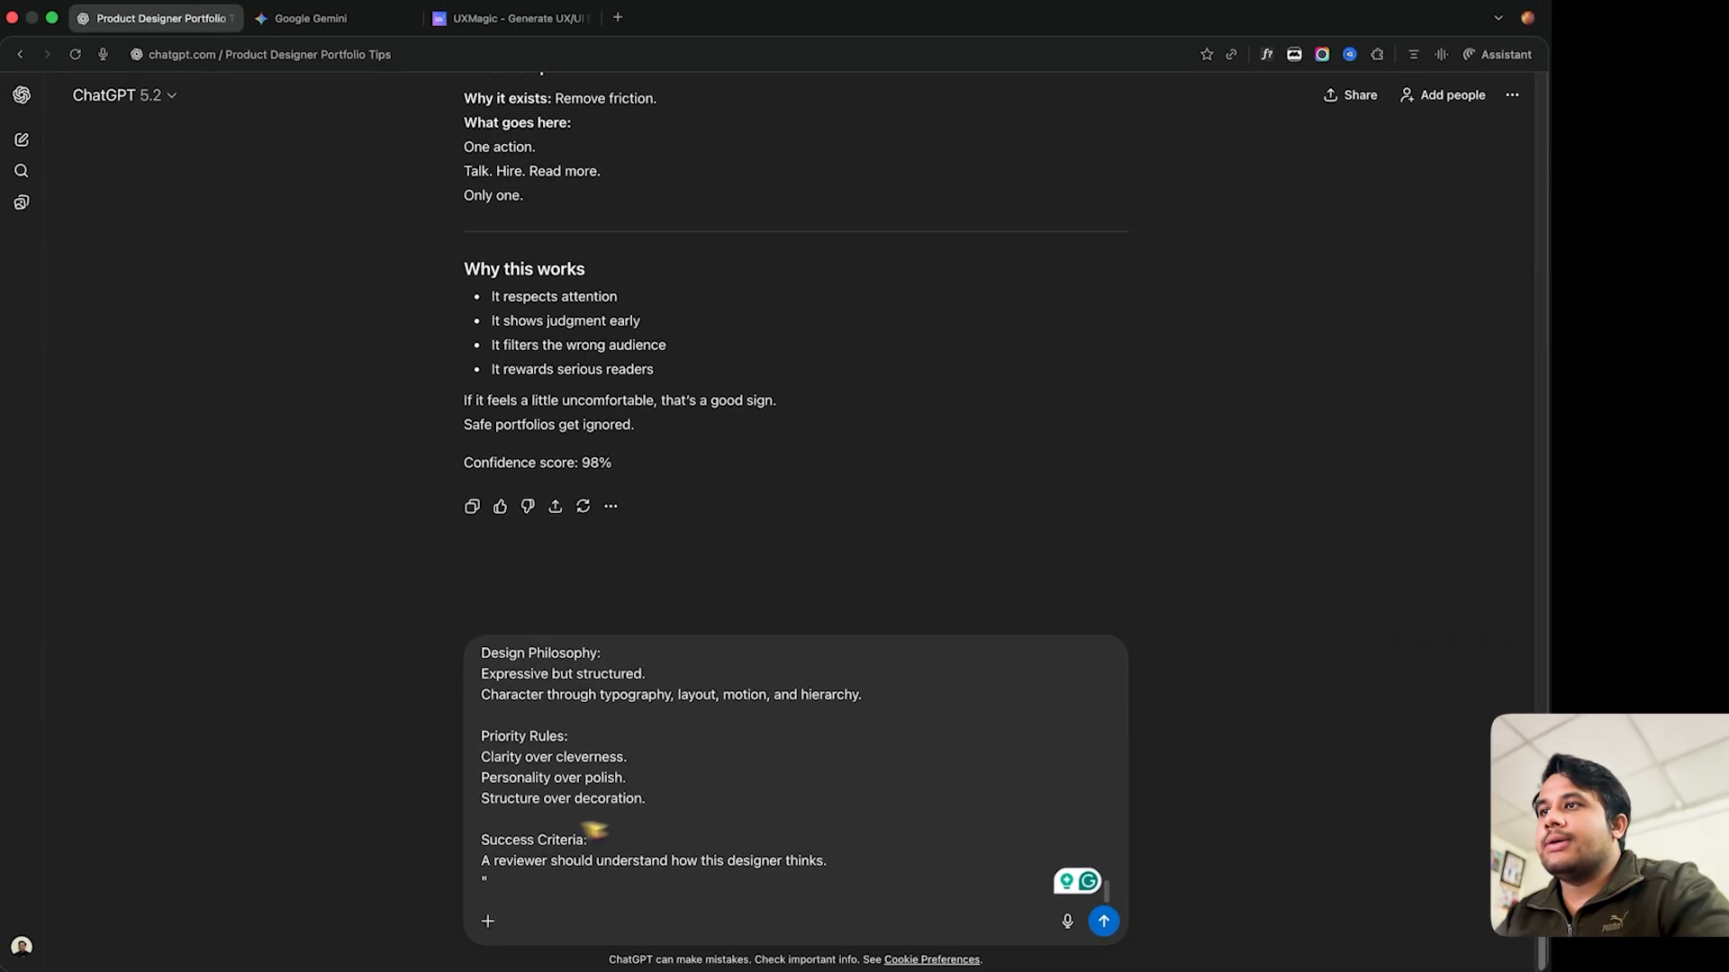
# - Scroll through the brief-plus-sample message and the final design prompt streaming back
pyautogui.scroll(10, 711, 835)
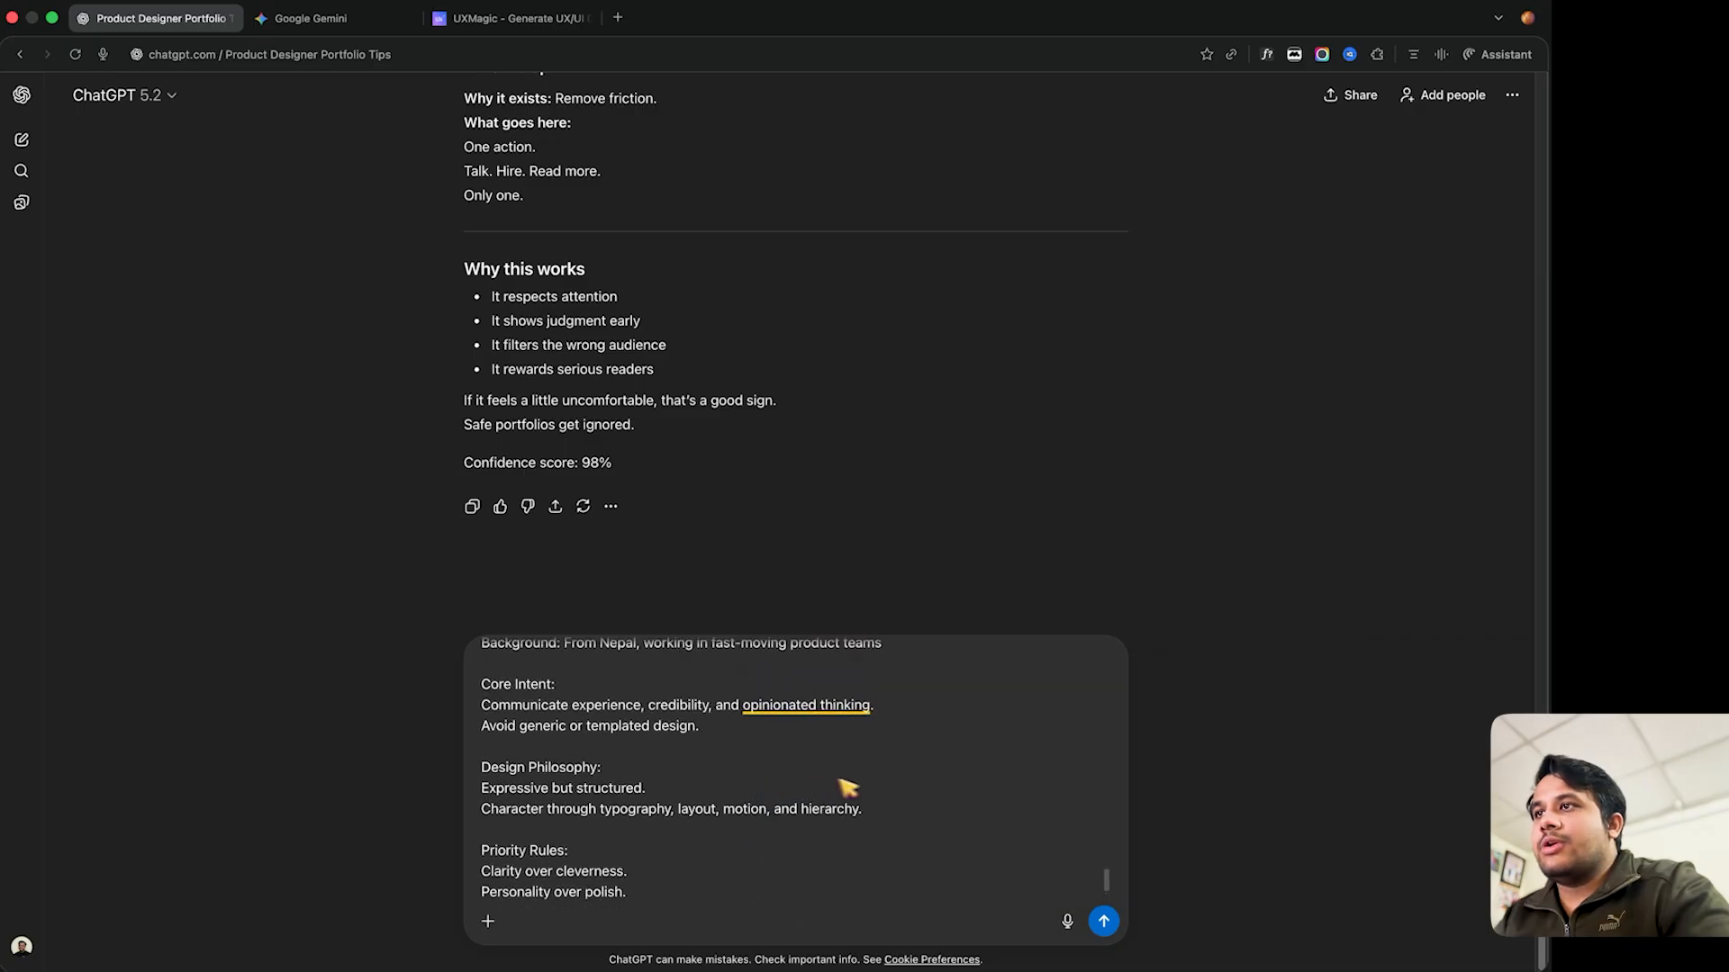
pyautogui.scroll(-3, 878, 788)
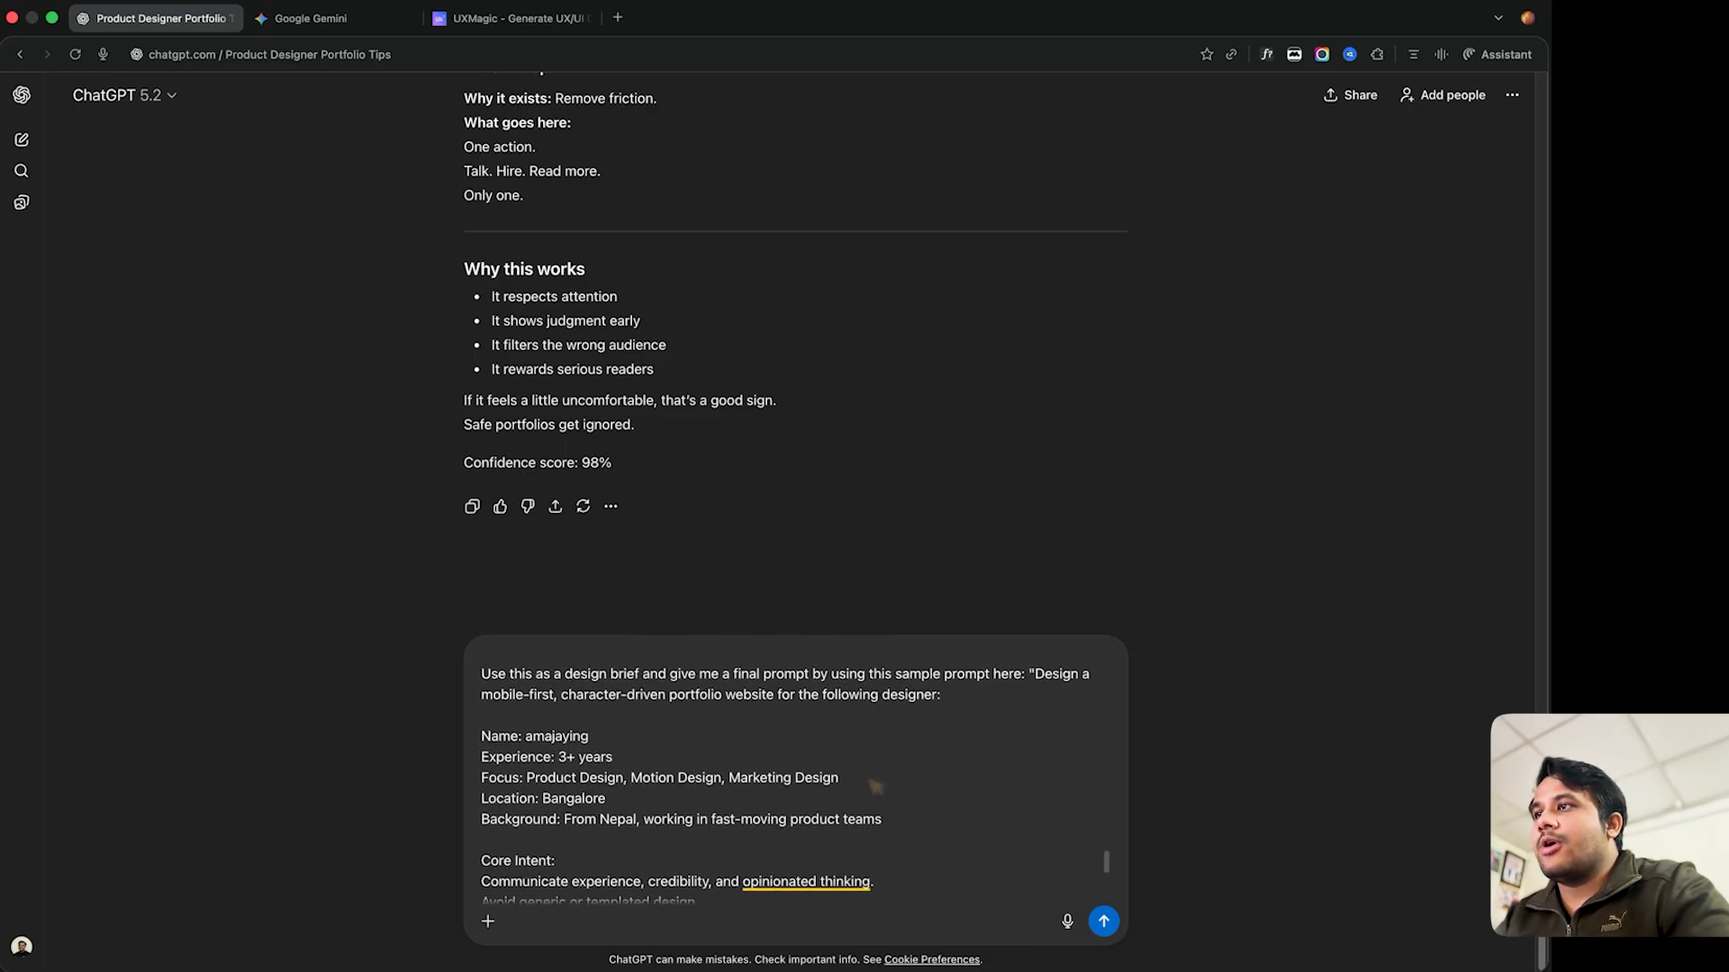
pyautogui.scroll(2, 878, 783)
pyautogui.scroll(-3, 873, 779)
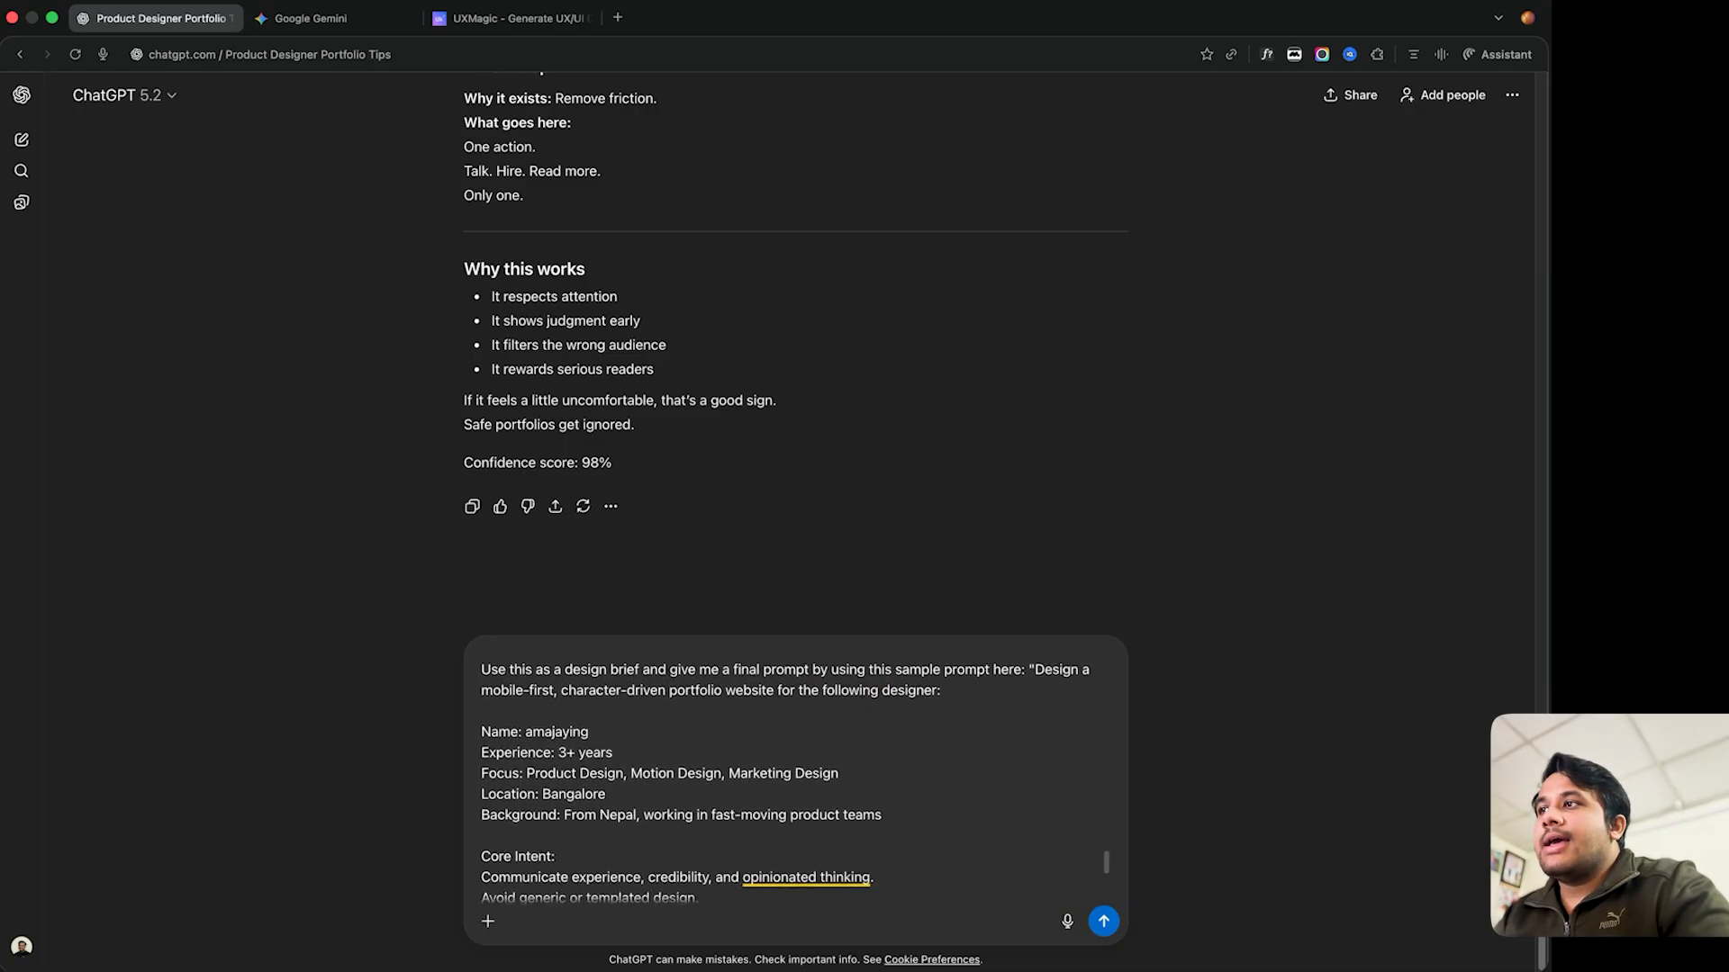
pyautogui.scroll(-1, 774, 666)
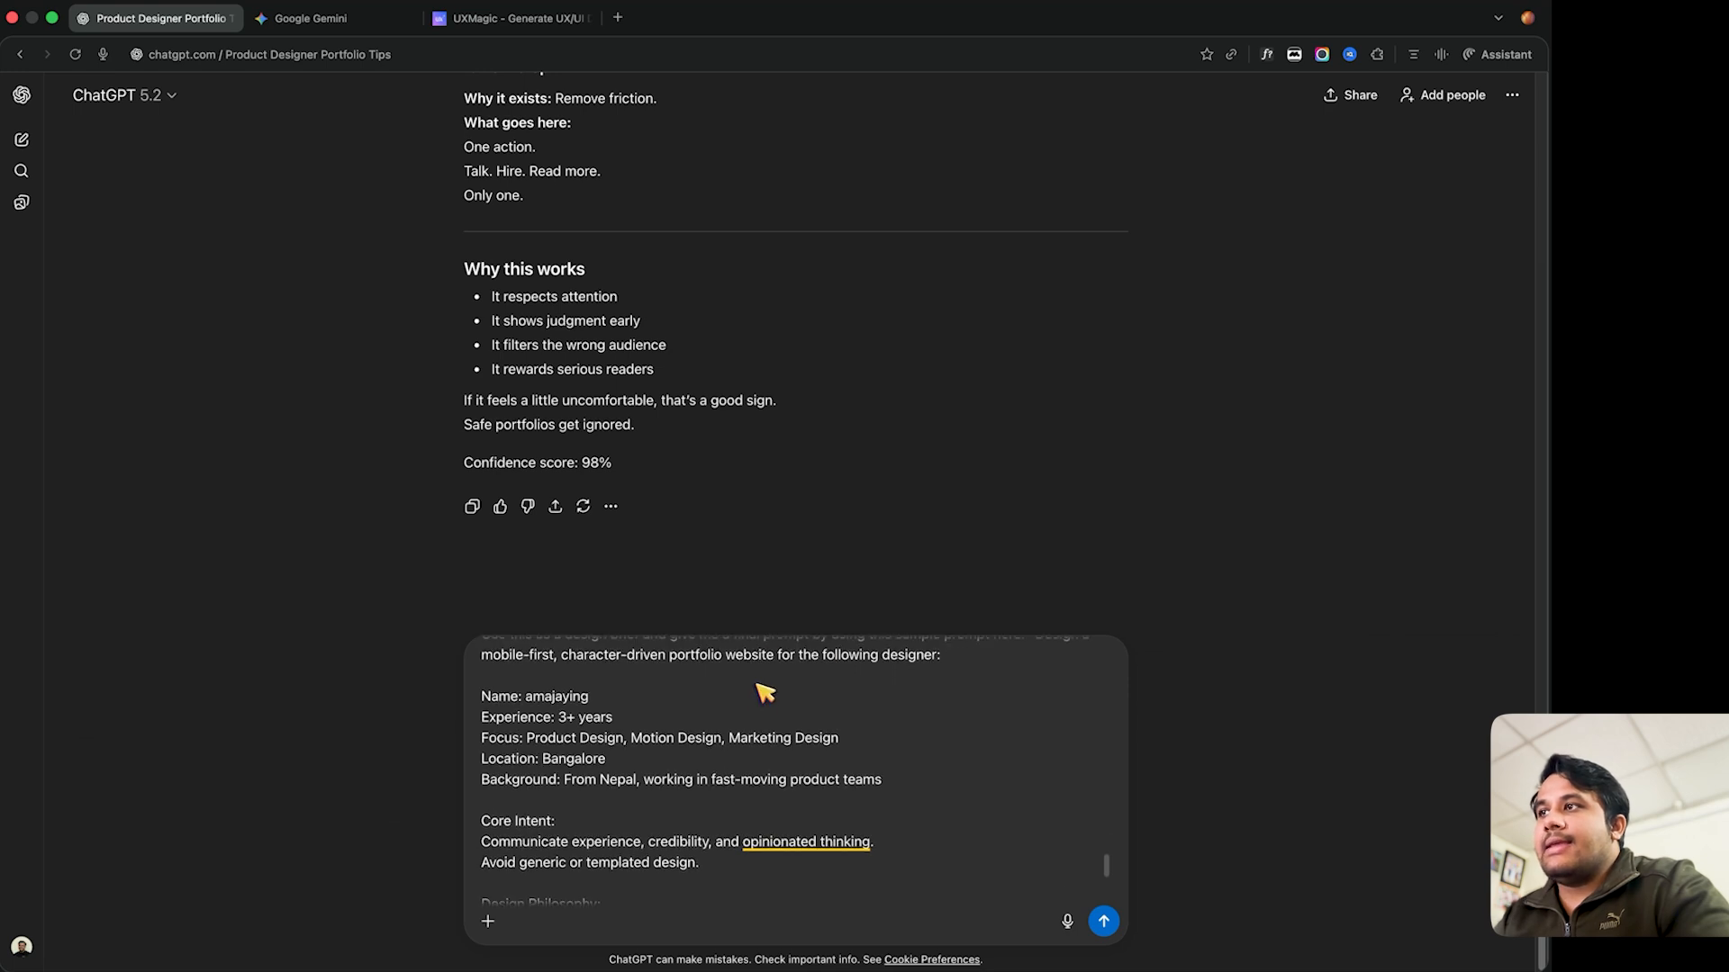
pyautogui.scroll(2, 764, 690)
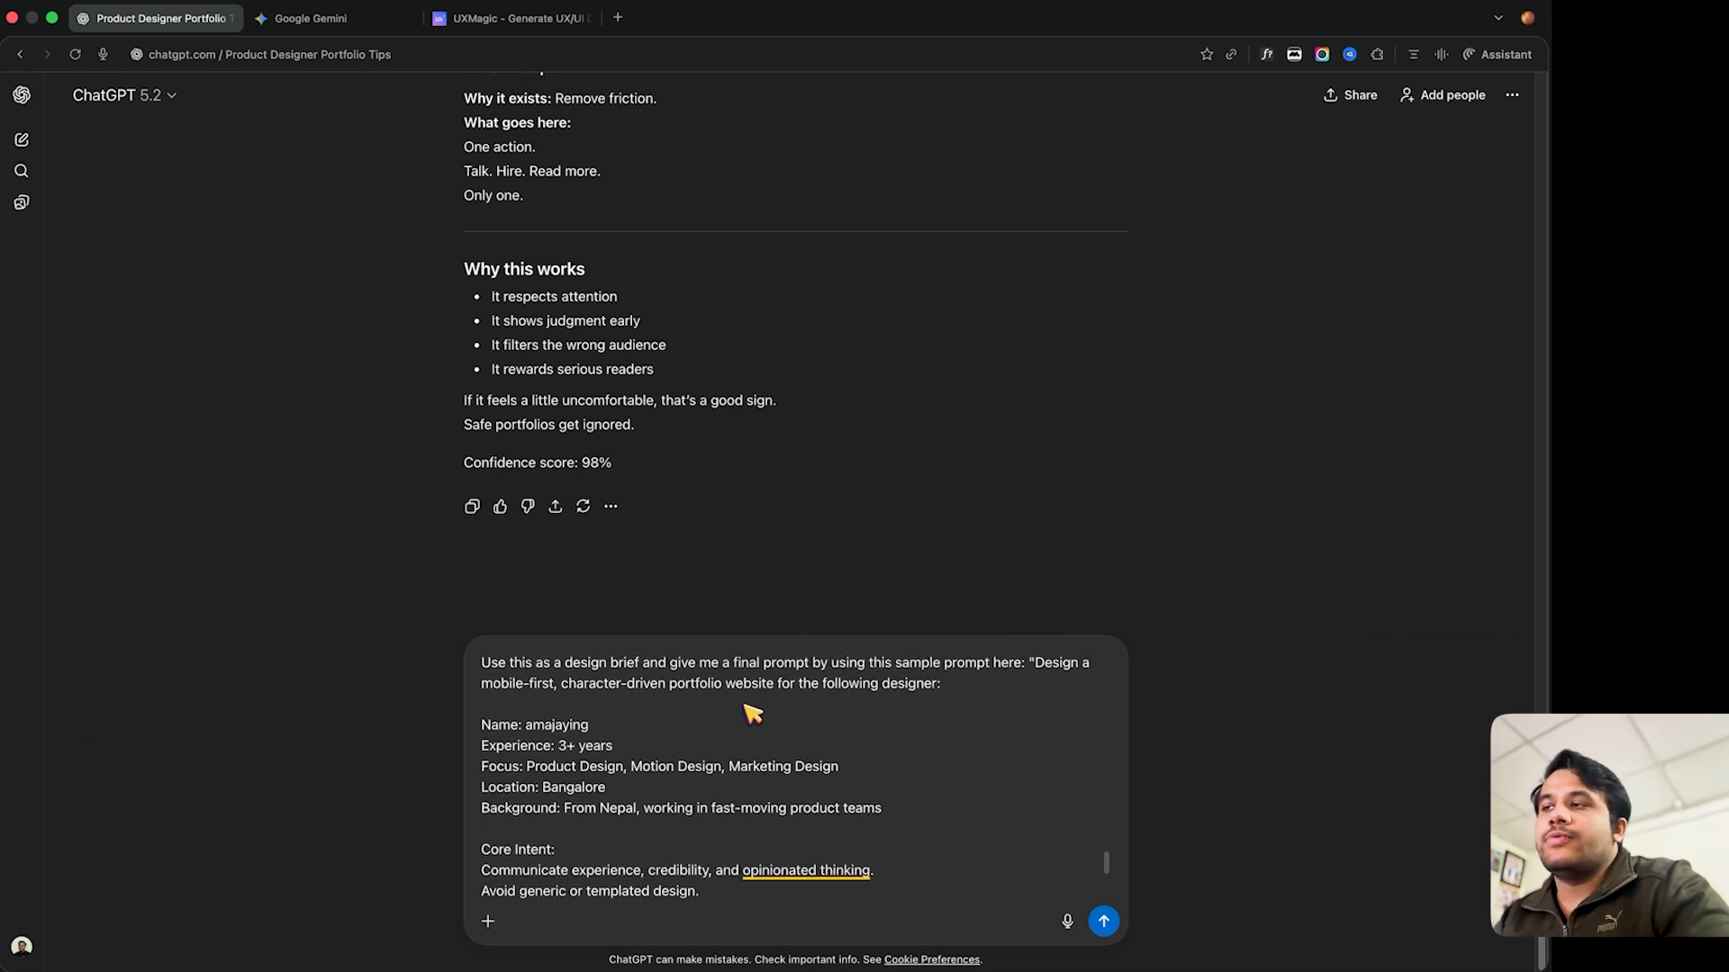
pyautogui.scroll(-2, 810, 725)
pyautogui.scroll(2, 808, 721)
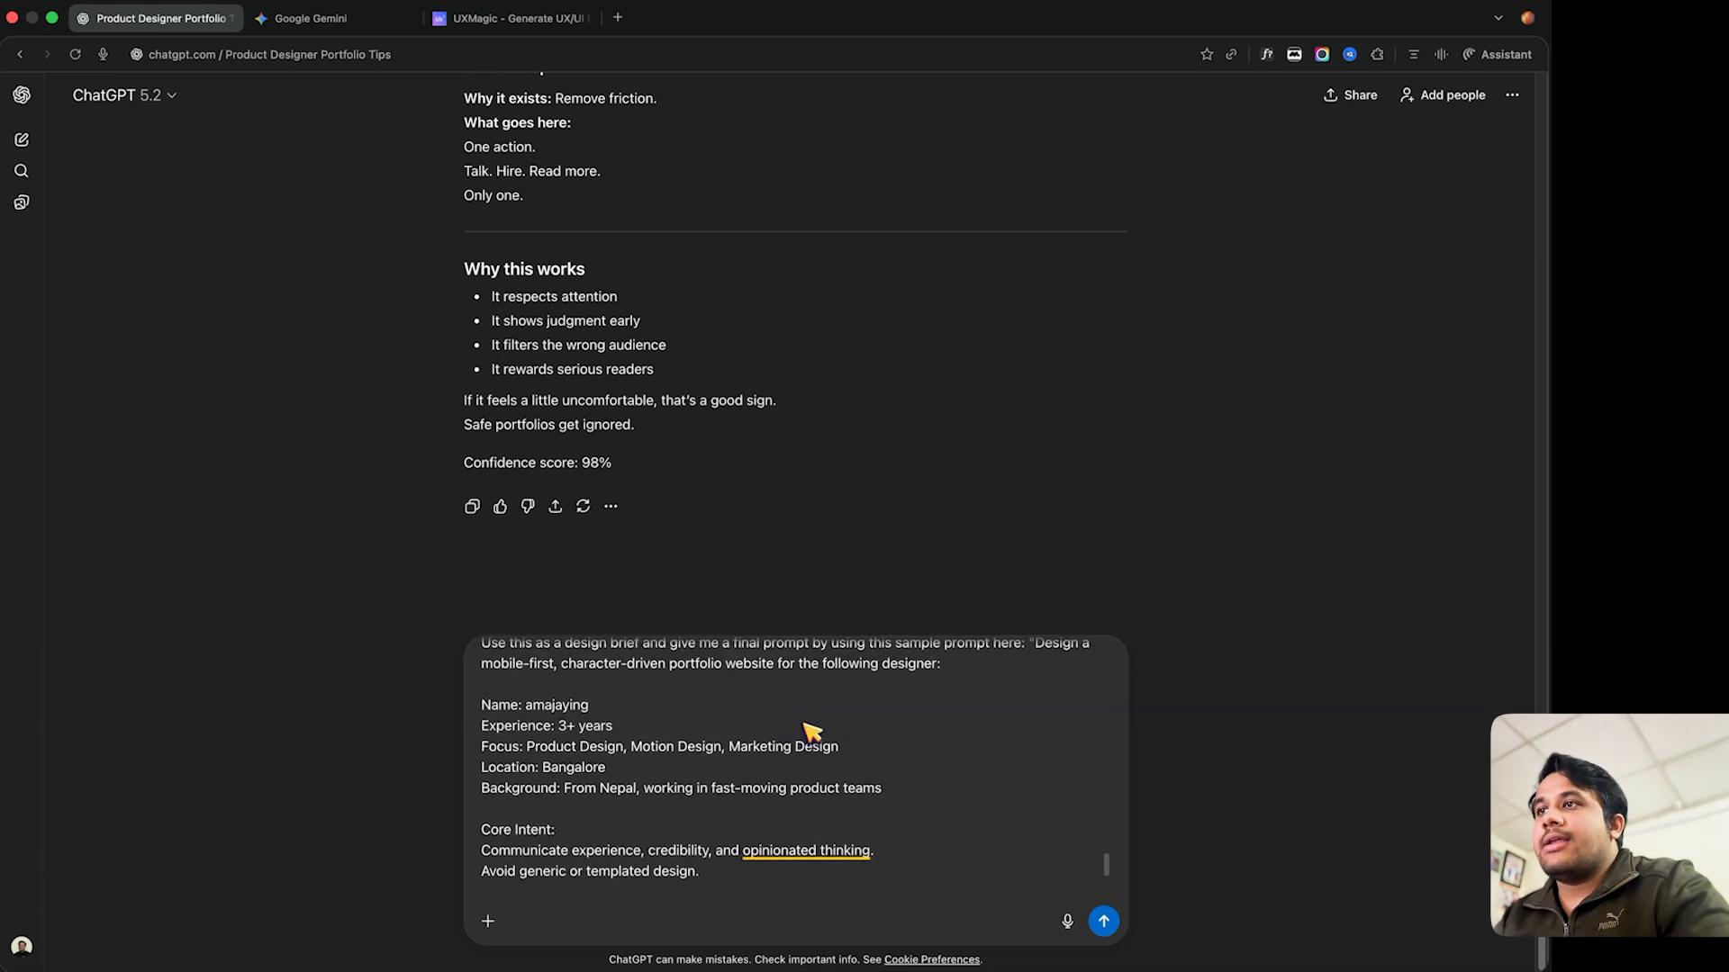
pyautogui.scroll(-3, 810, 721)
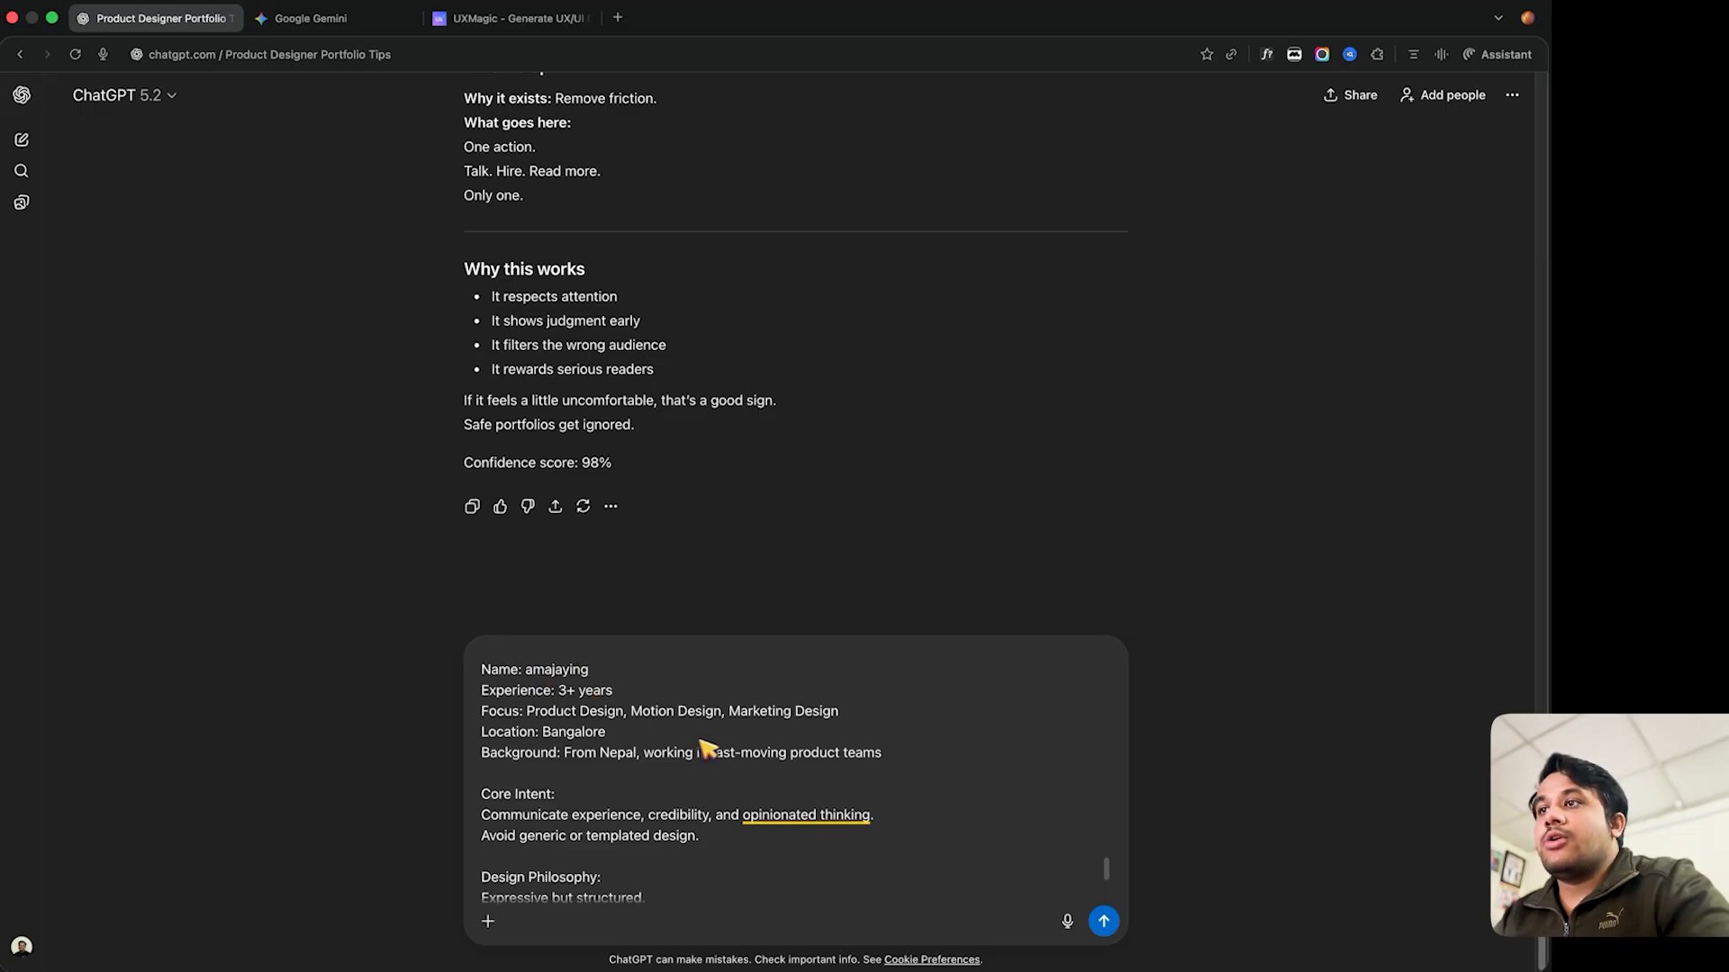
pyautogui.scroll(-1, 711, 749)
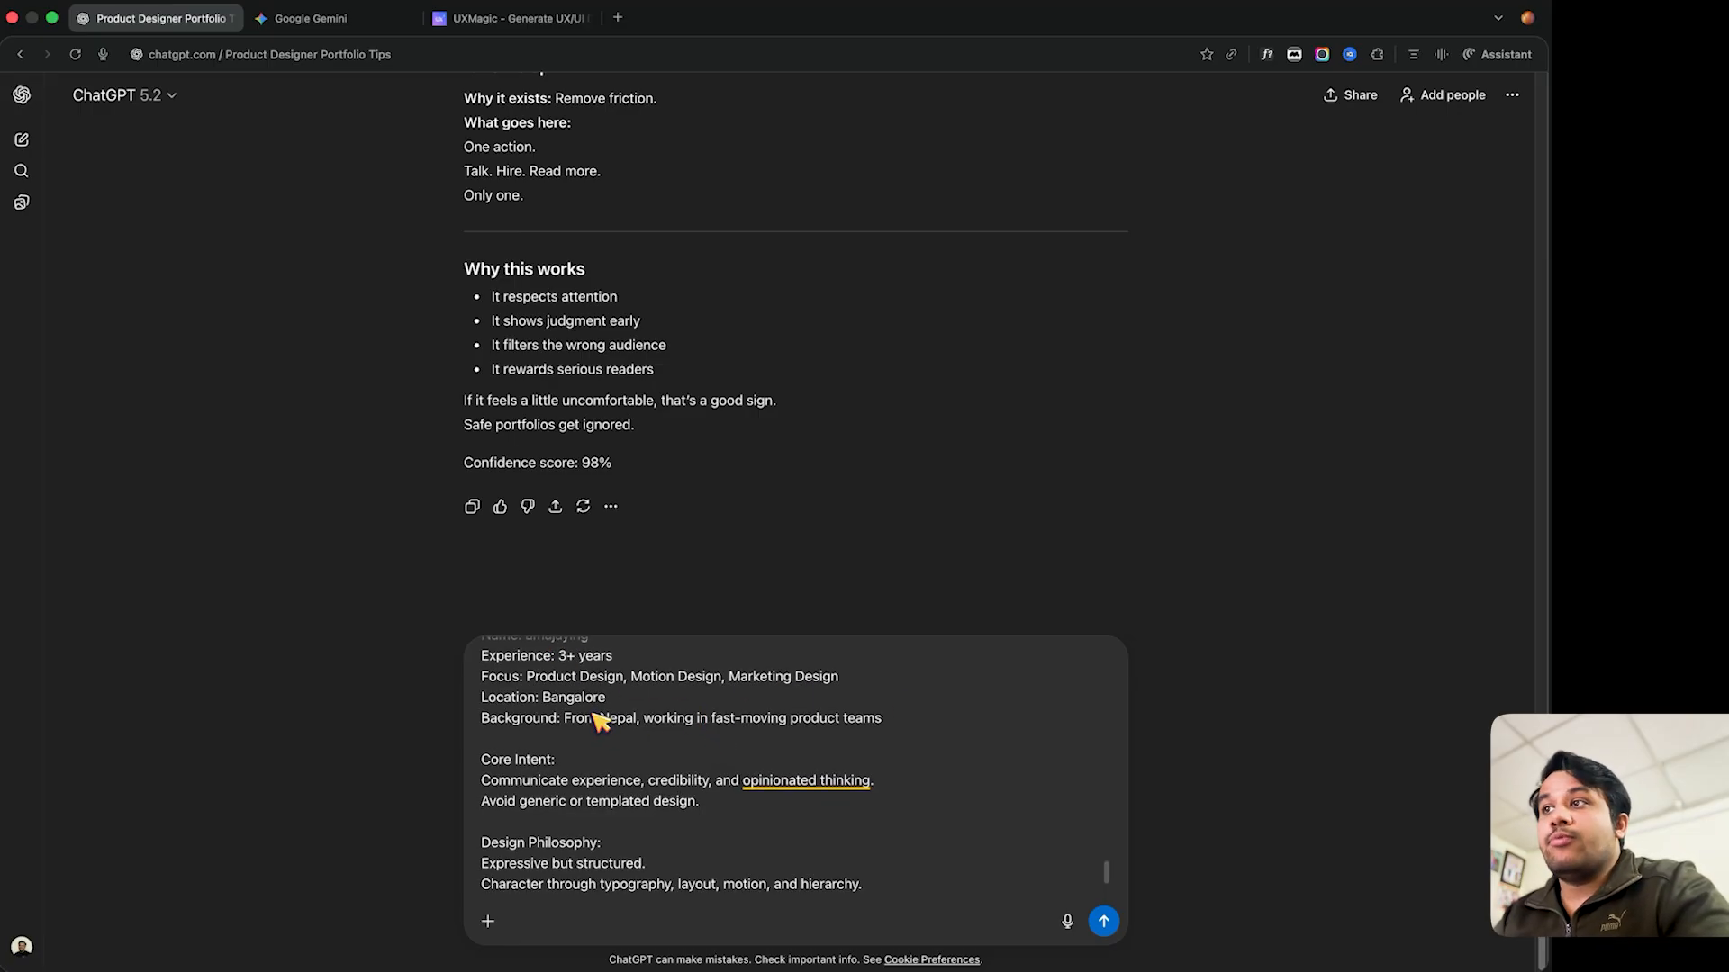
pyautogui.scroll(-1, 750, 688)
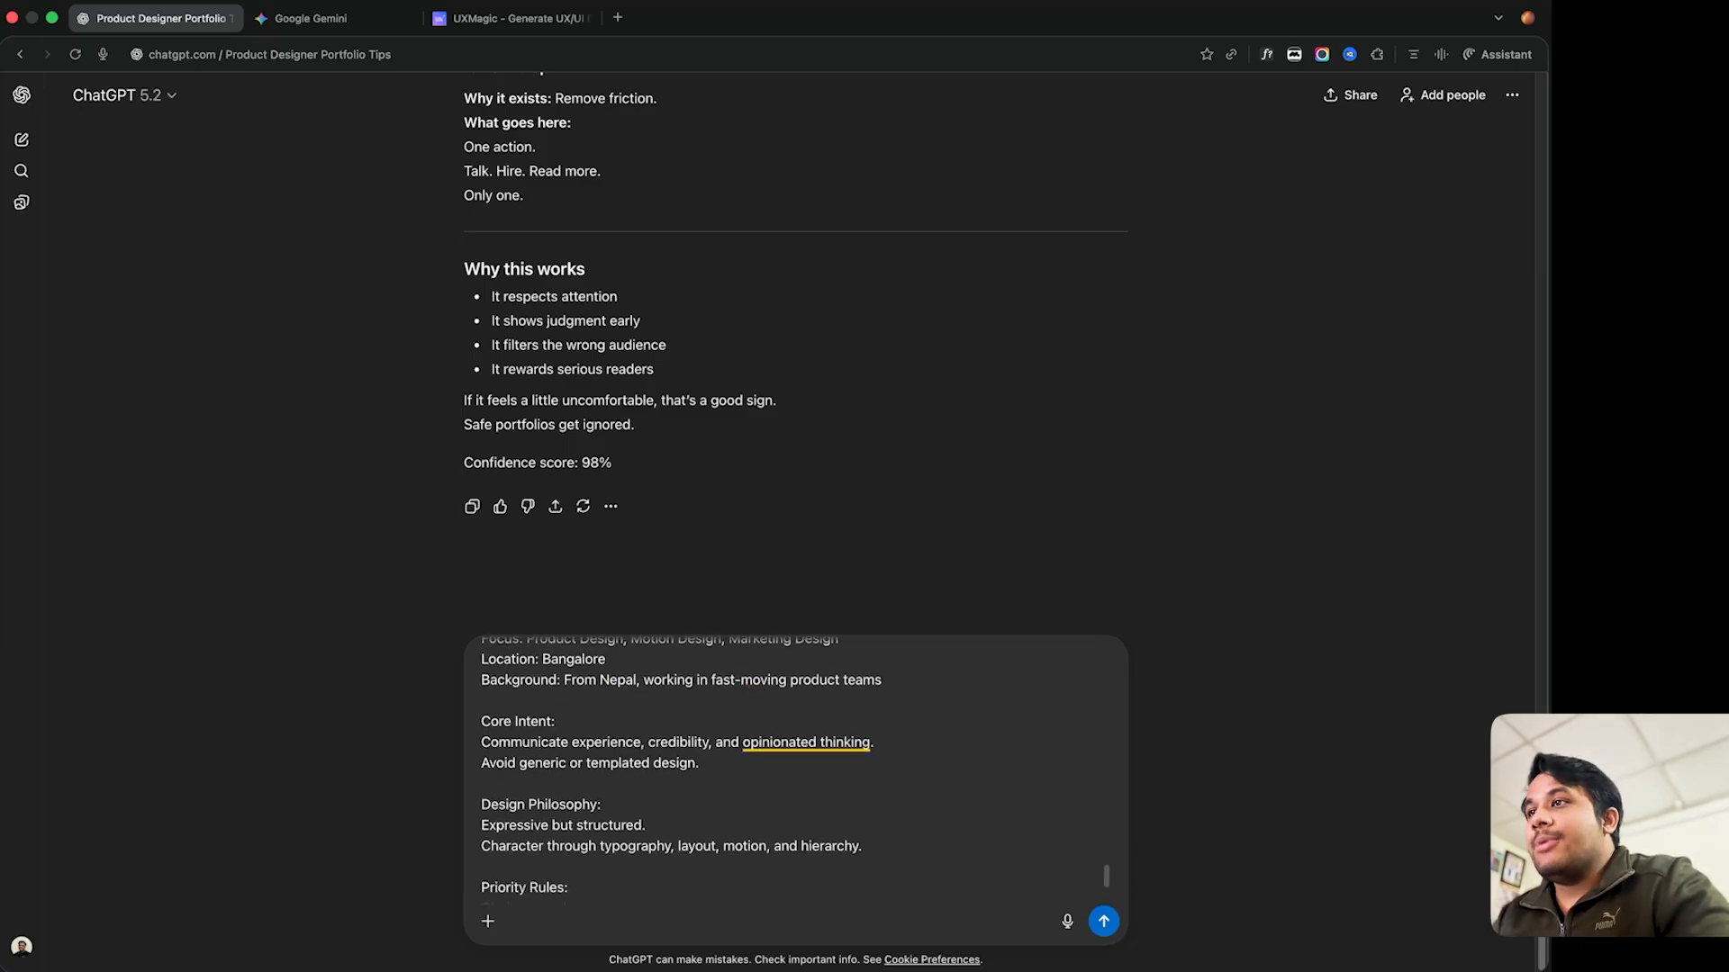
pyautogui.scroll(-1, 711, 766)
pyautogui.scroll(-1, 711, 765)
pyautogui.scroll(-1, 752, 689)
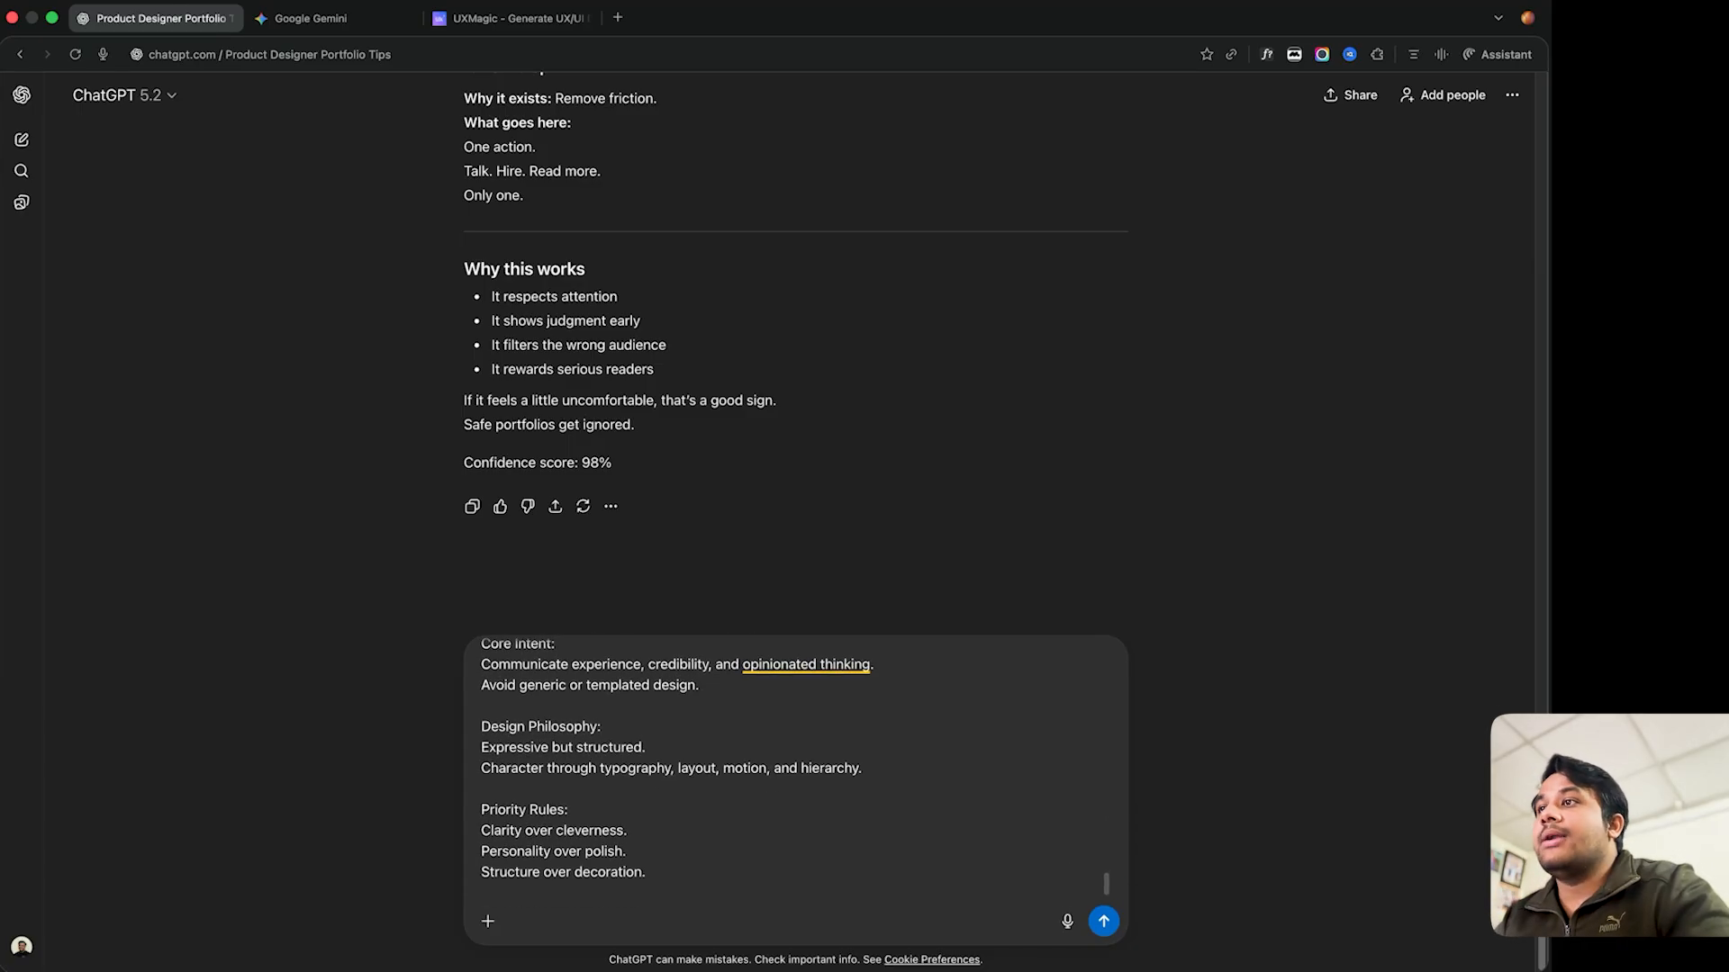
pyautogui.scroll(-3, 630, 698)
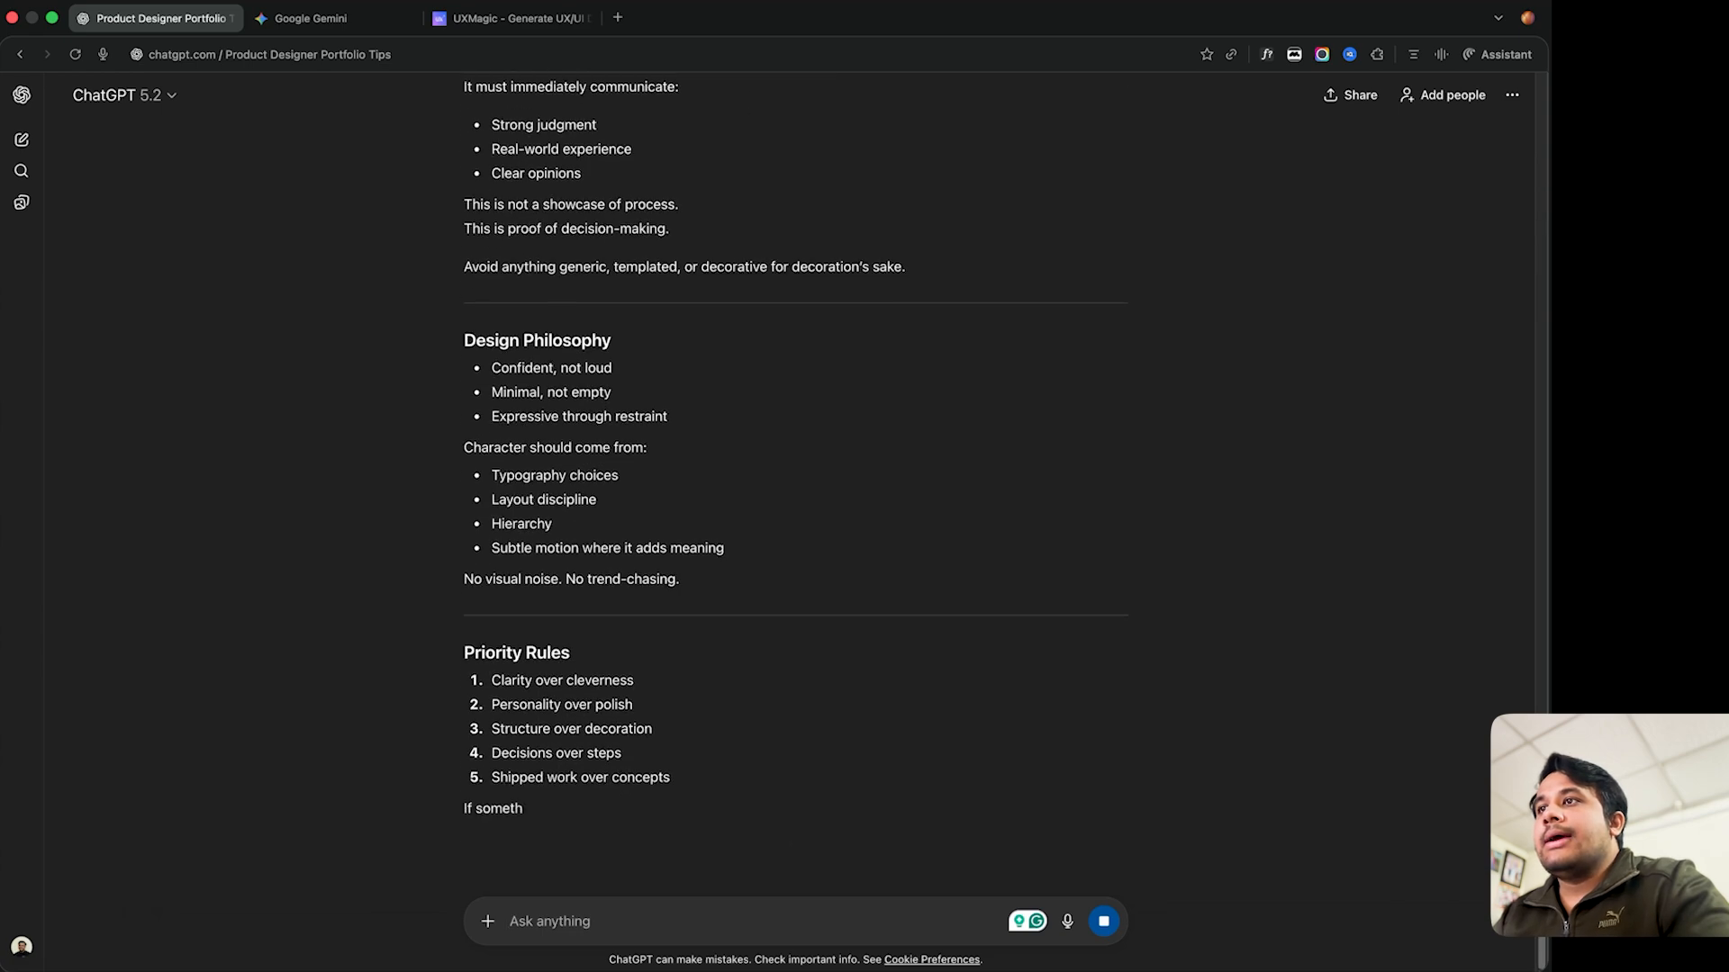
# - Review the FINAL DESIGN PROMPT, then send a 'can you please...' request for it as code
pyautogui.scroll(7, 795, 500)
pyautogui.scroll(-1, 795, 499)
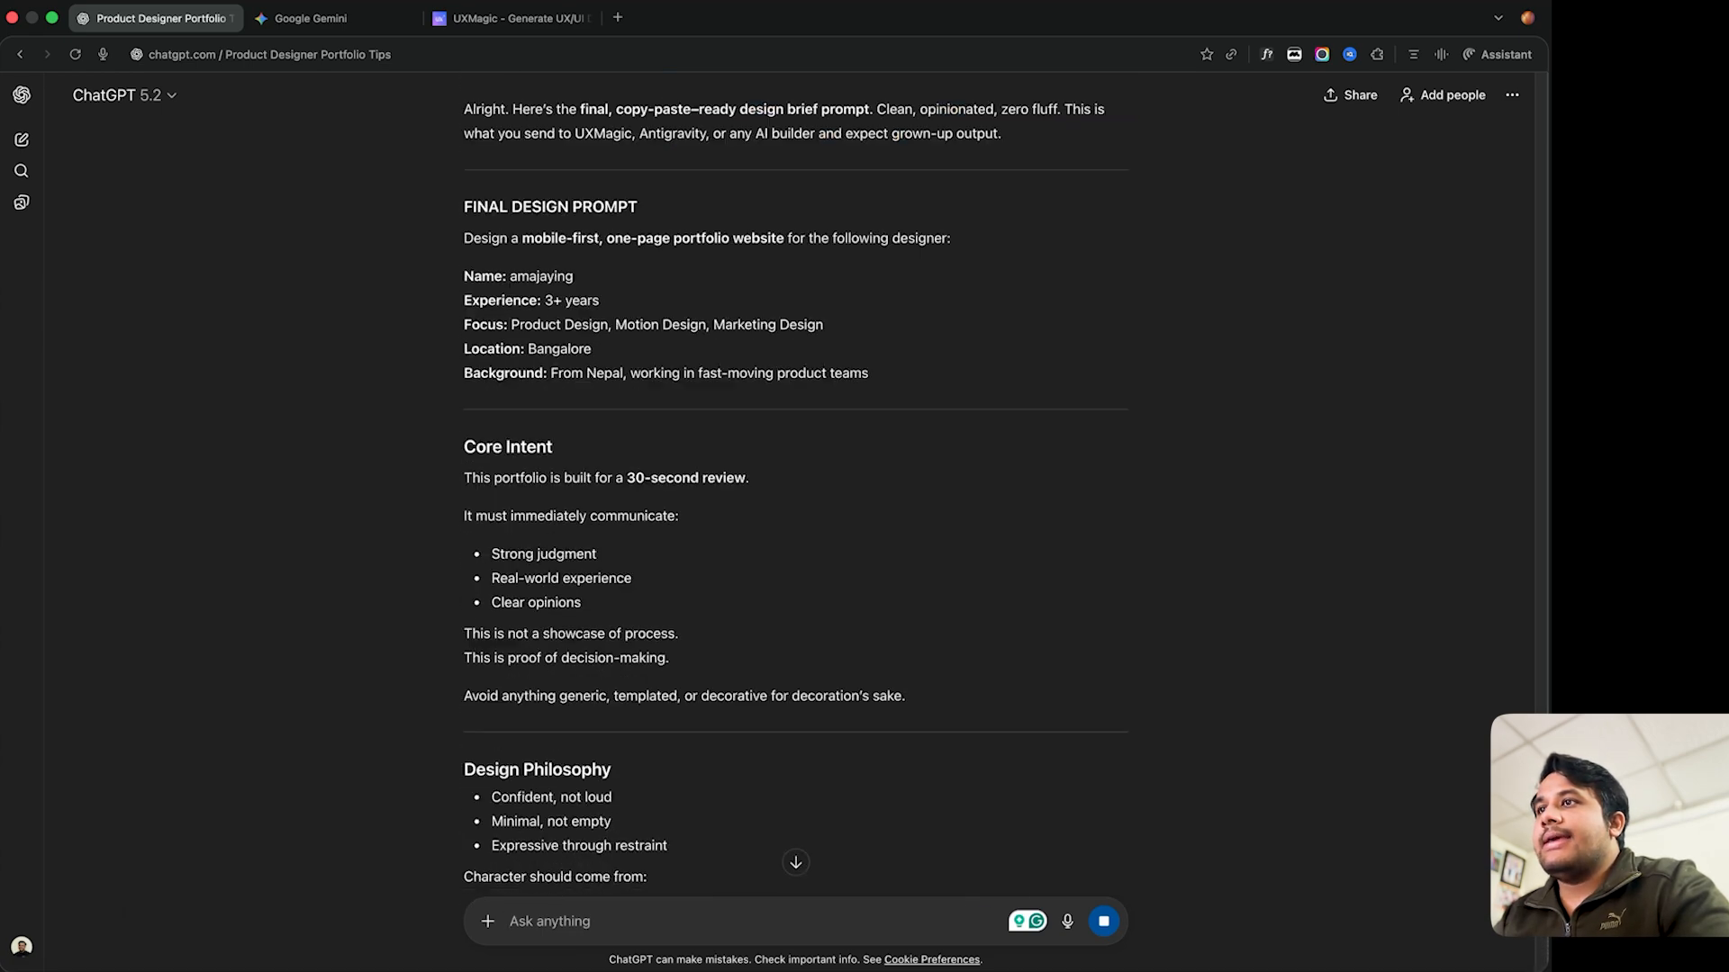
pyautogui.scroll(-20, 908, 503)
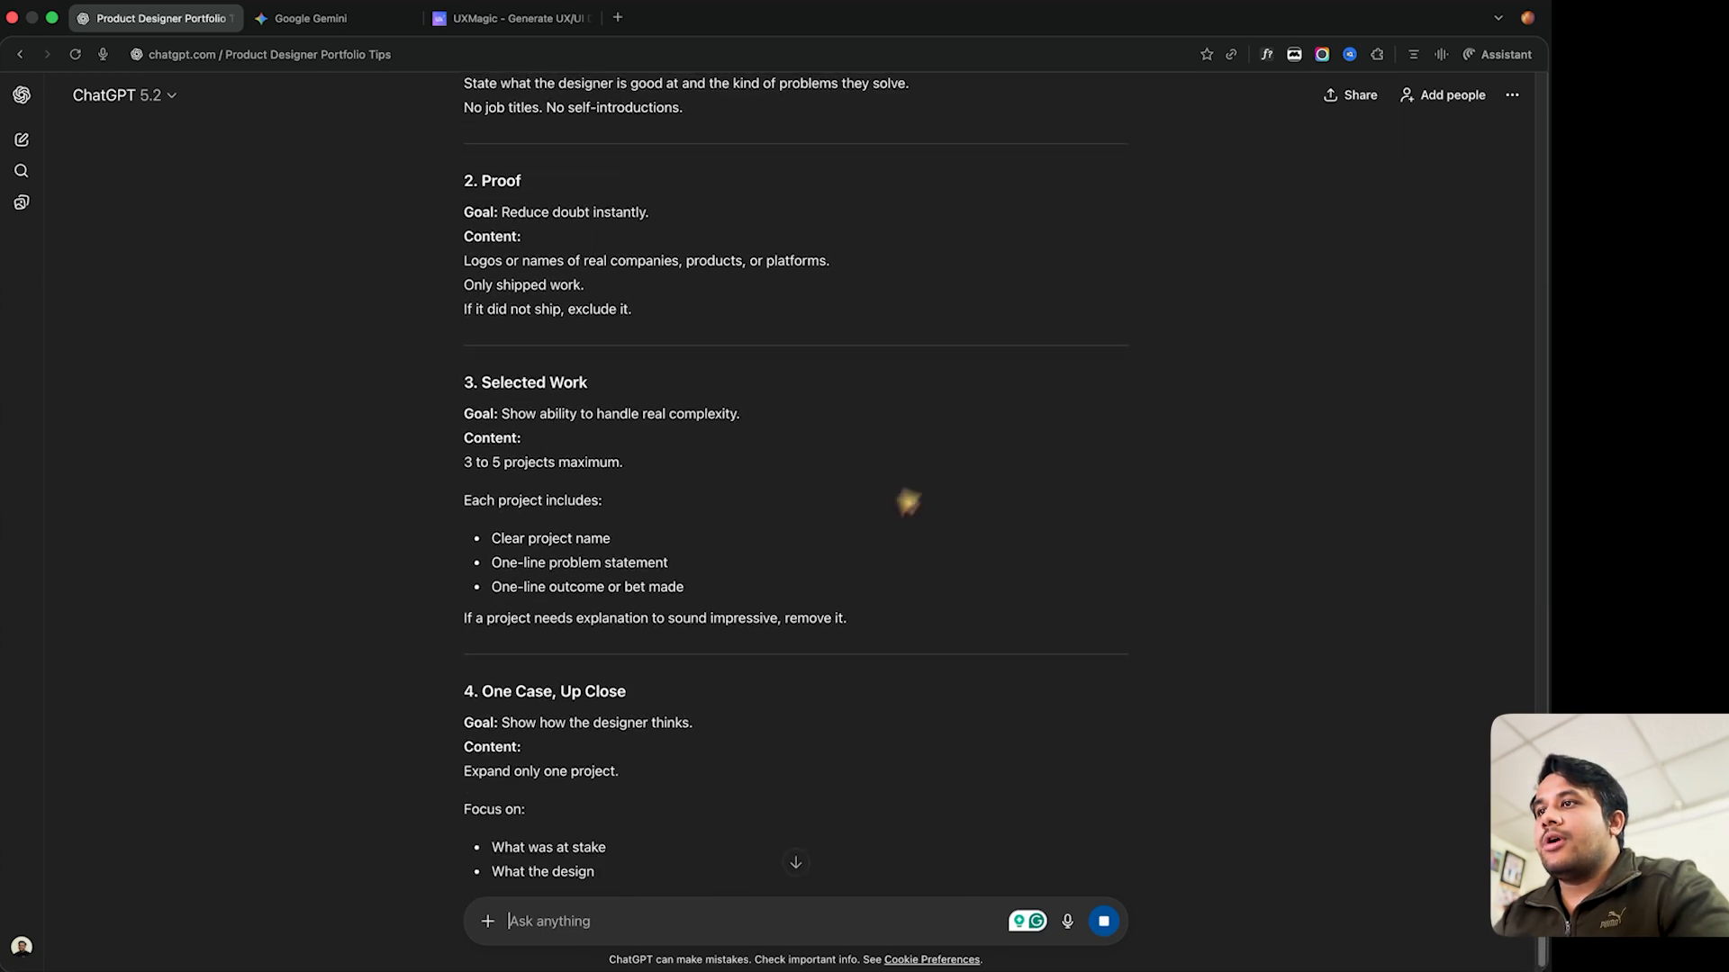
pyautogui.scroll(-6, 832, 675)
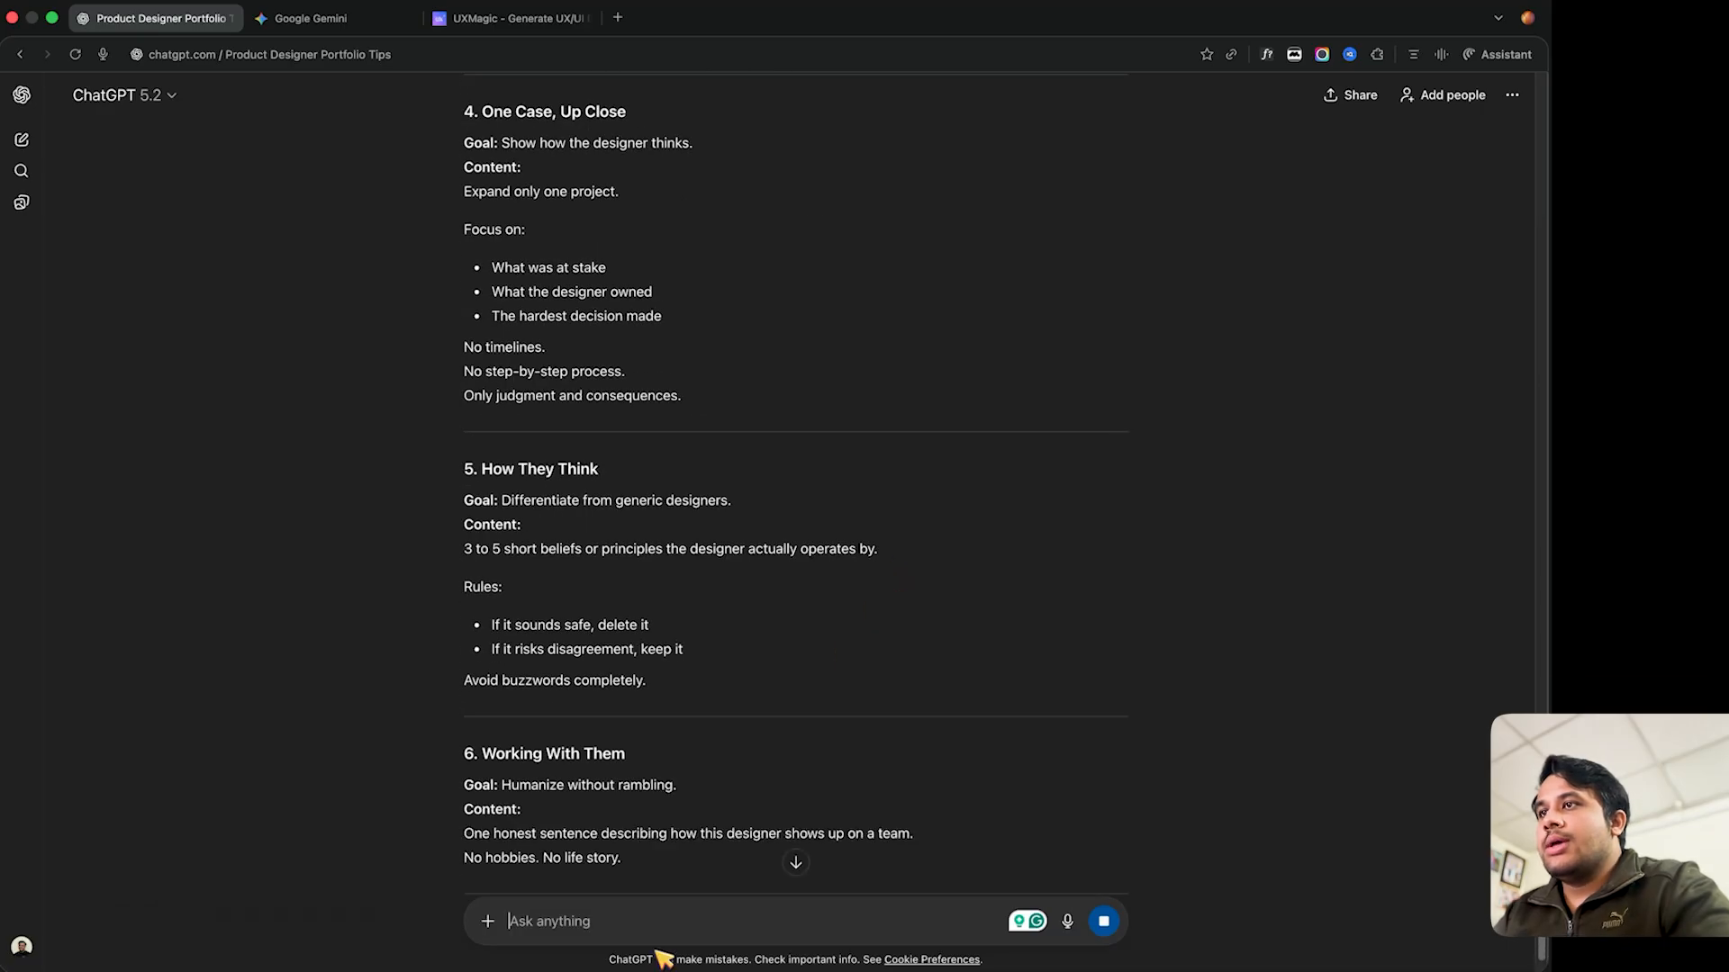
pyautogui.write('can you please send me this prompt as a code so i can copy paste easiily')
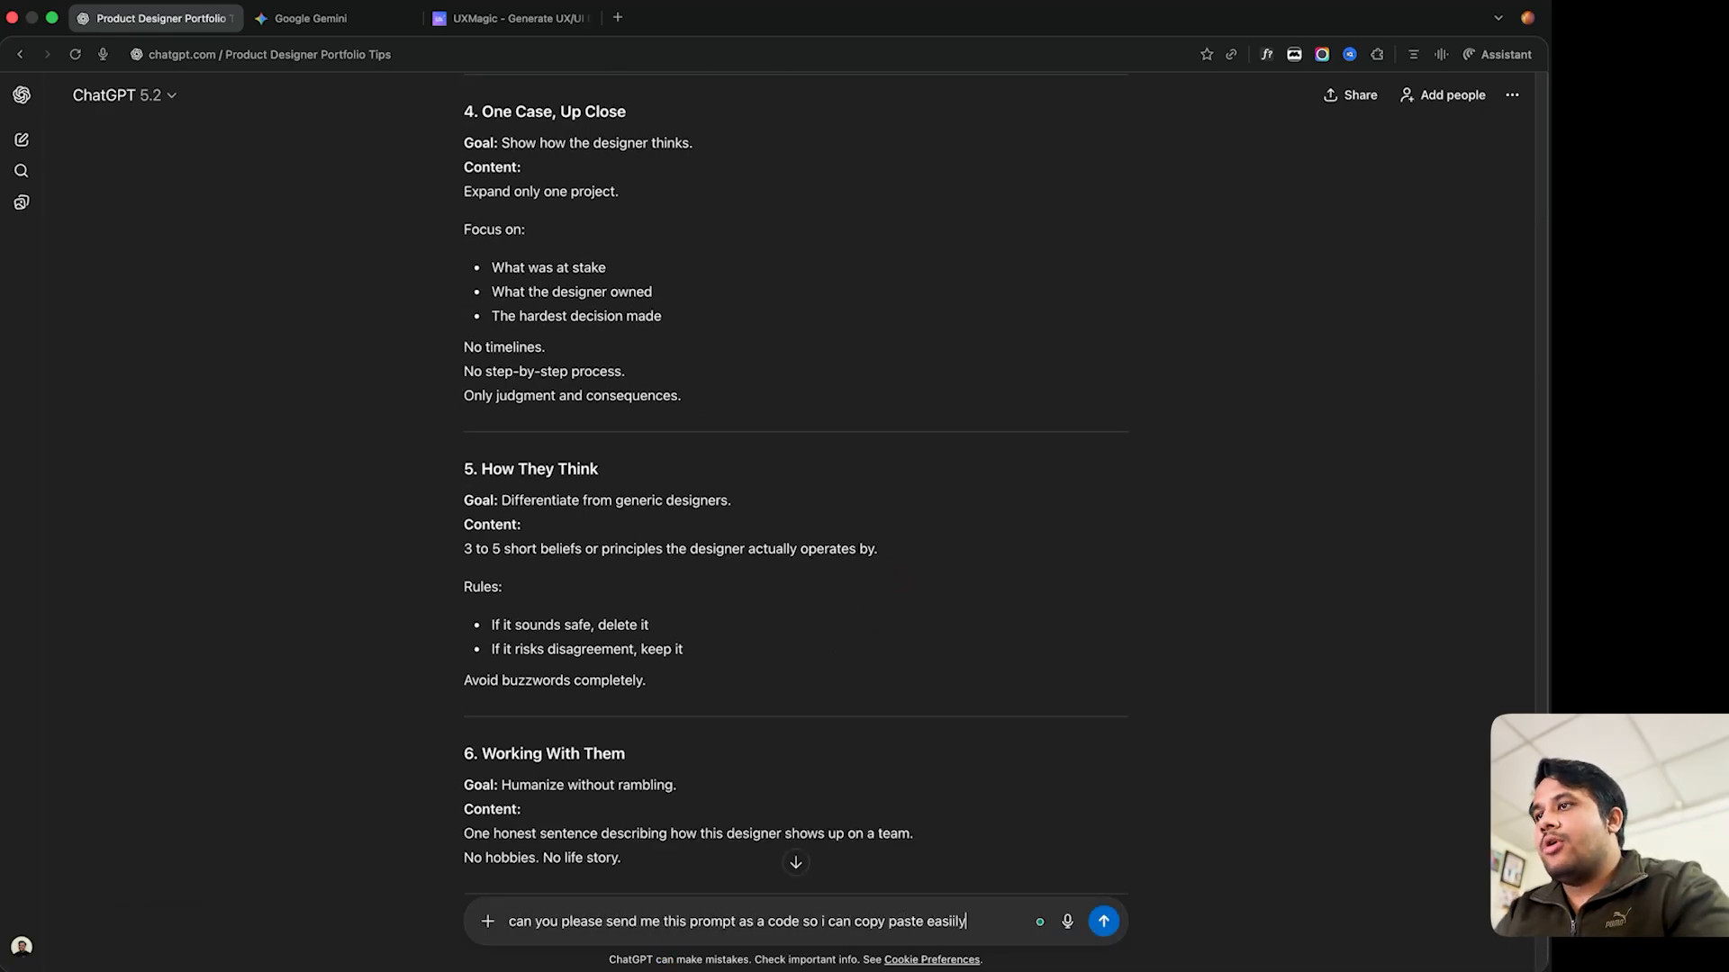
pyautogui.press('Return')
# - Copy the code-block design prompt and switch to UXMagic's Create a New Design page
pyautogui.scroll(5, 760, 522)
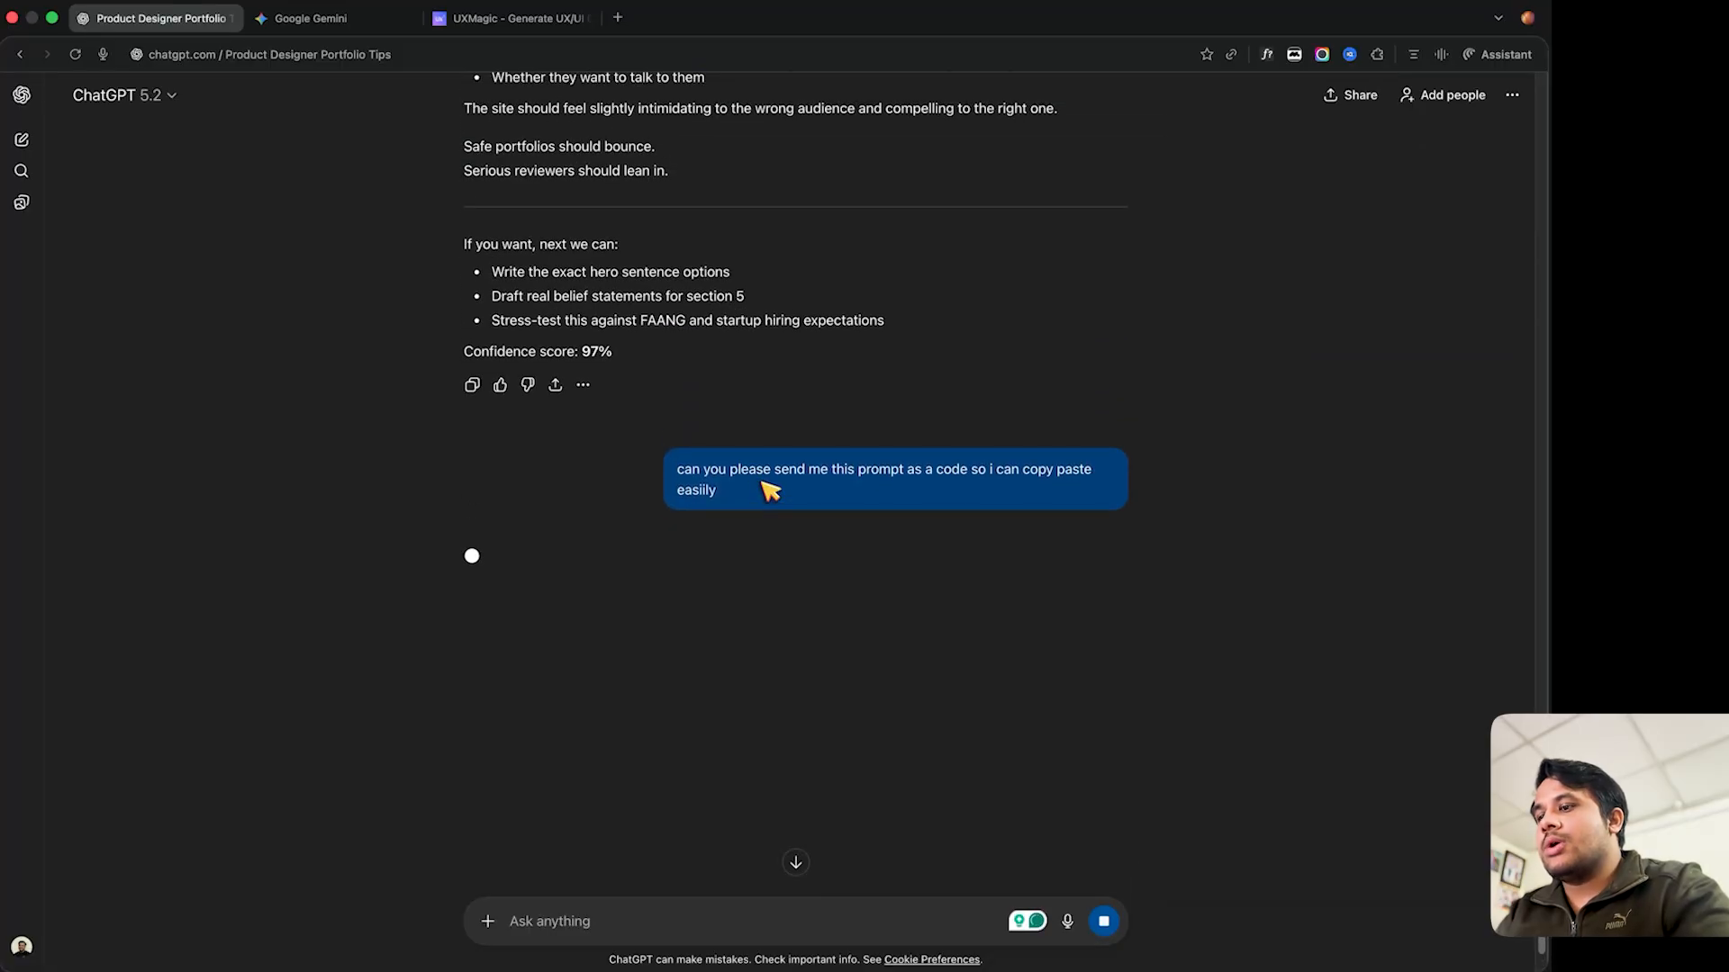
pyautogui.scroll(-3, 762, 482)
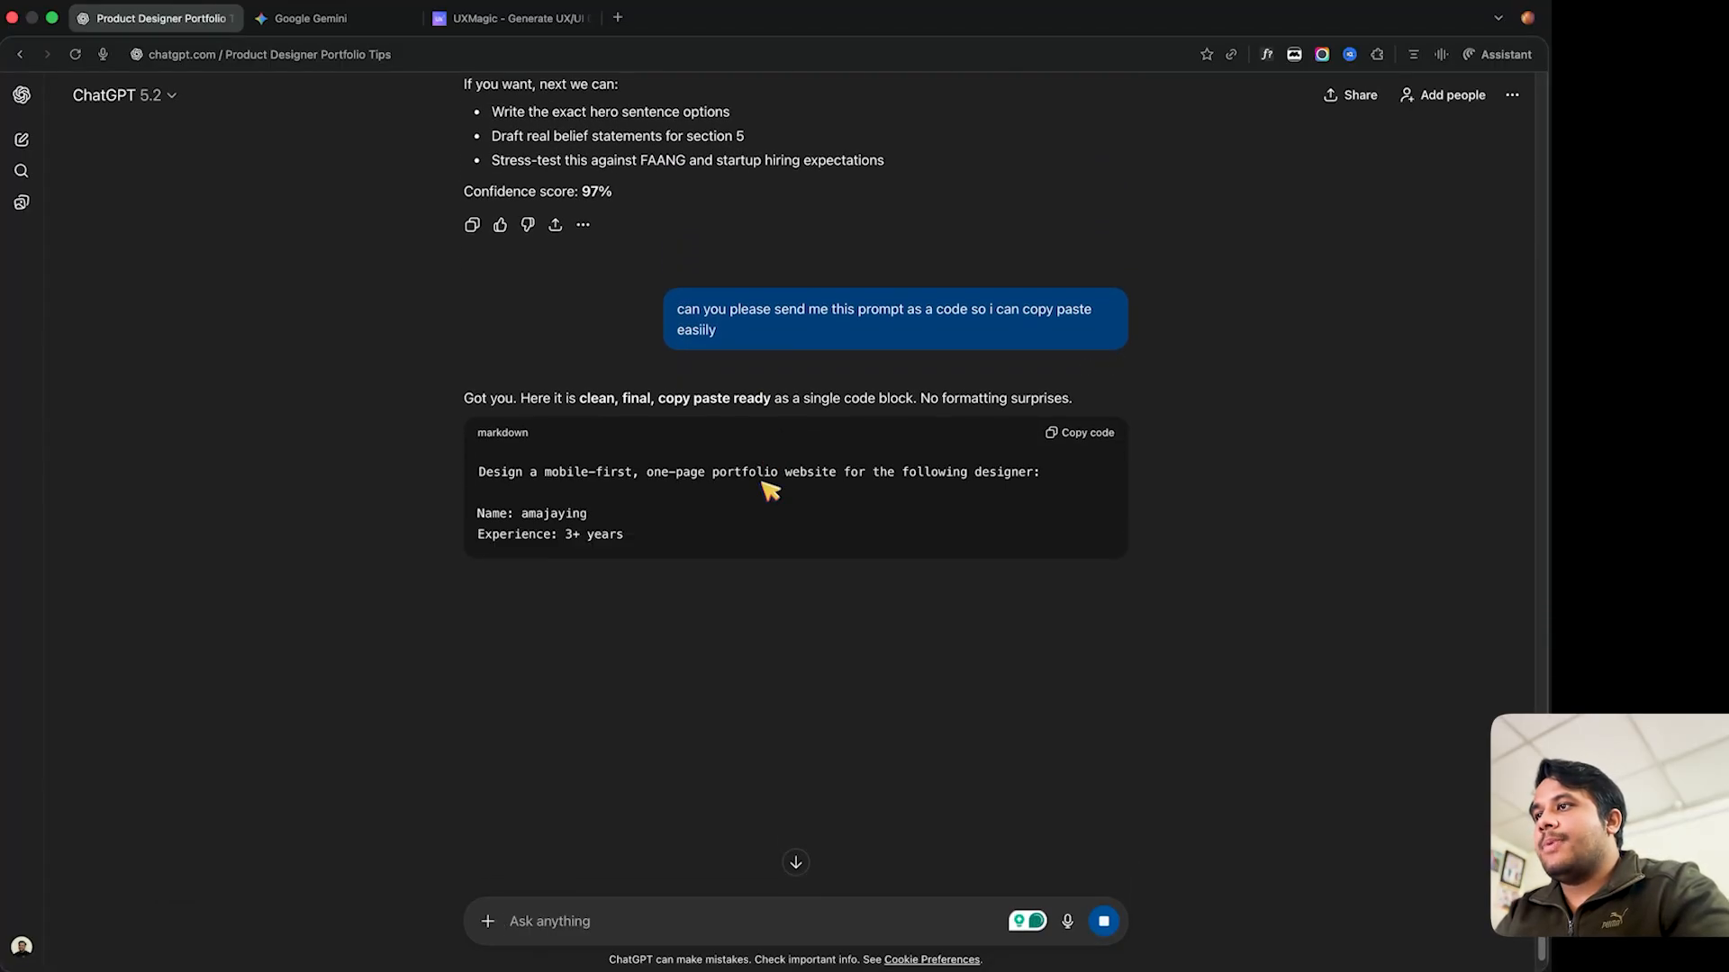
pyautogui.scroll(-15, 768, 490)
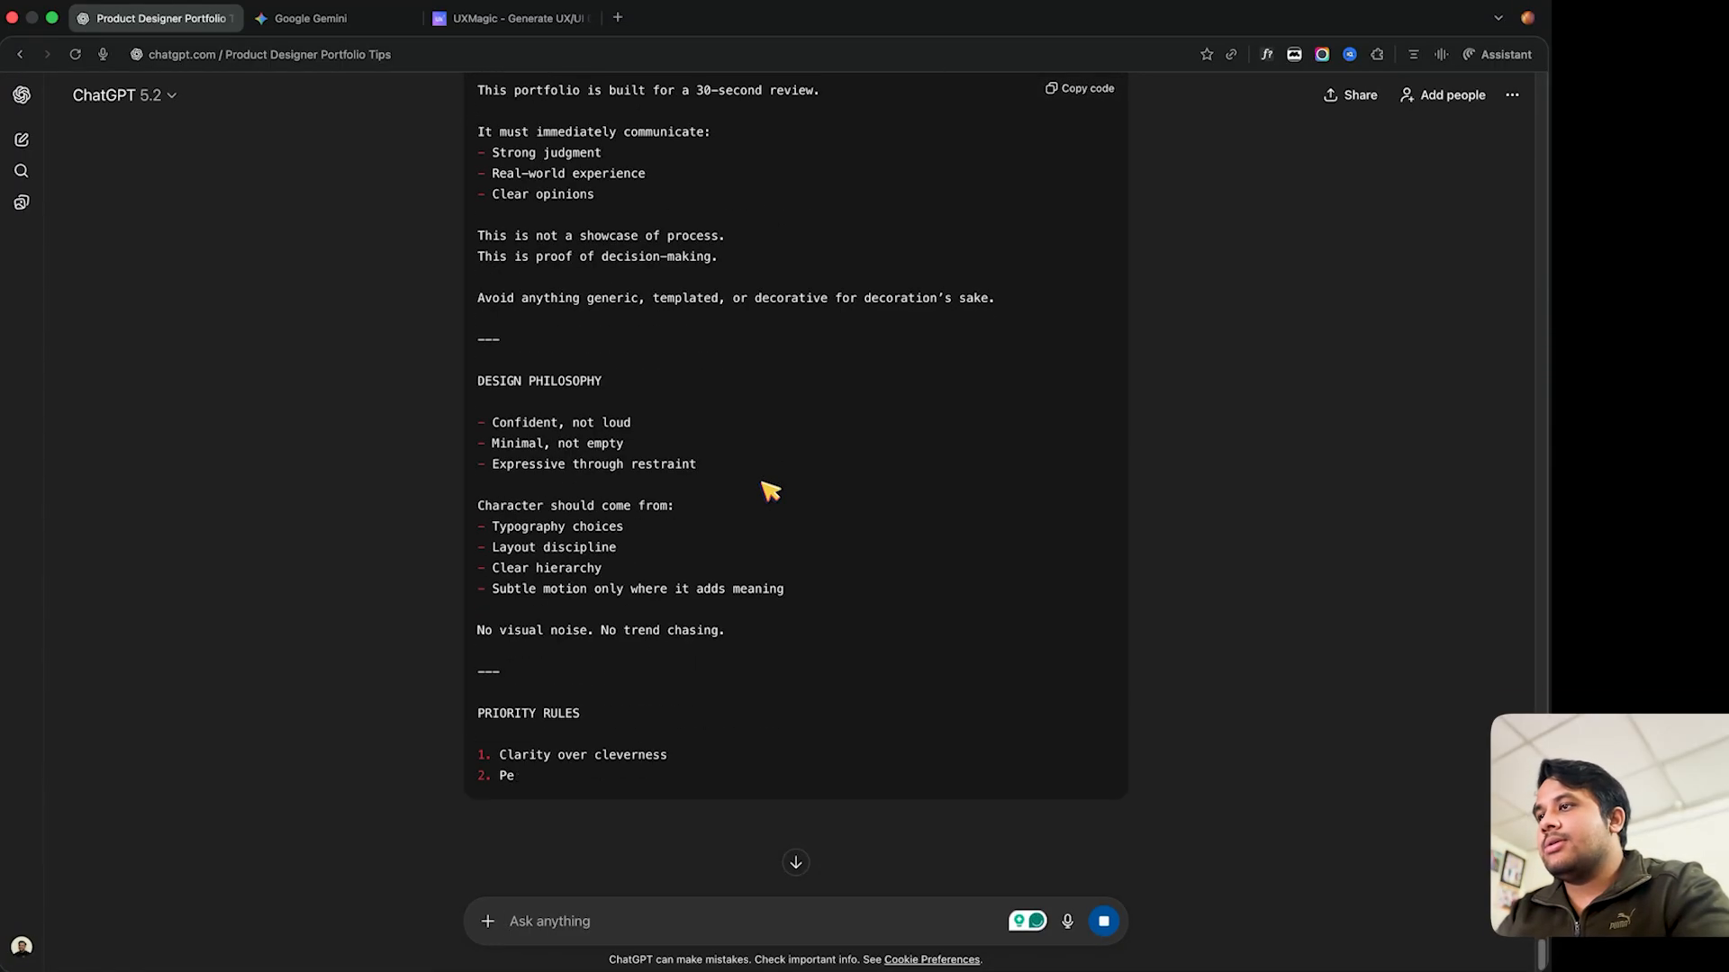
pyautogui.scroll(-7, 768, 489)
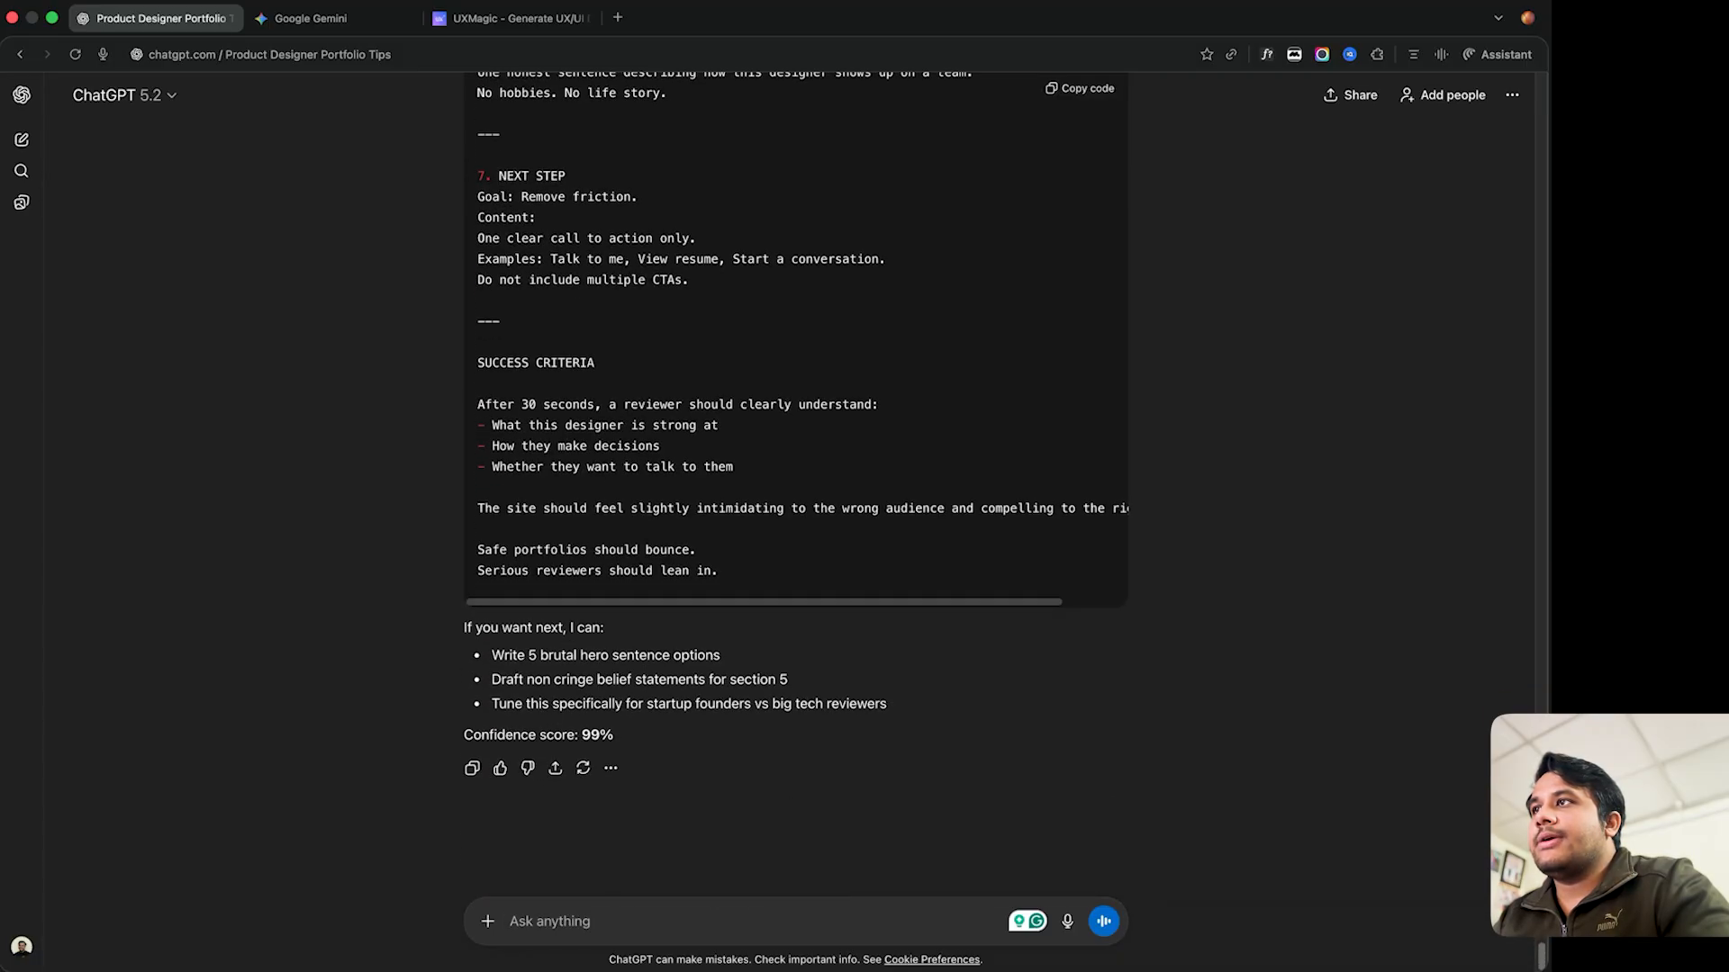
pyautogui.scroll(10, 768, 489)
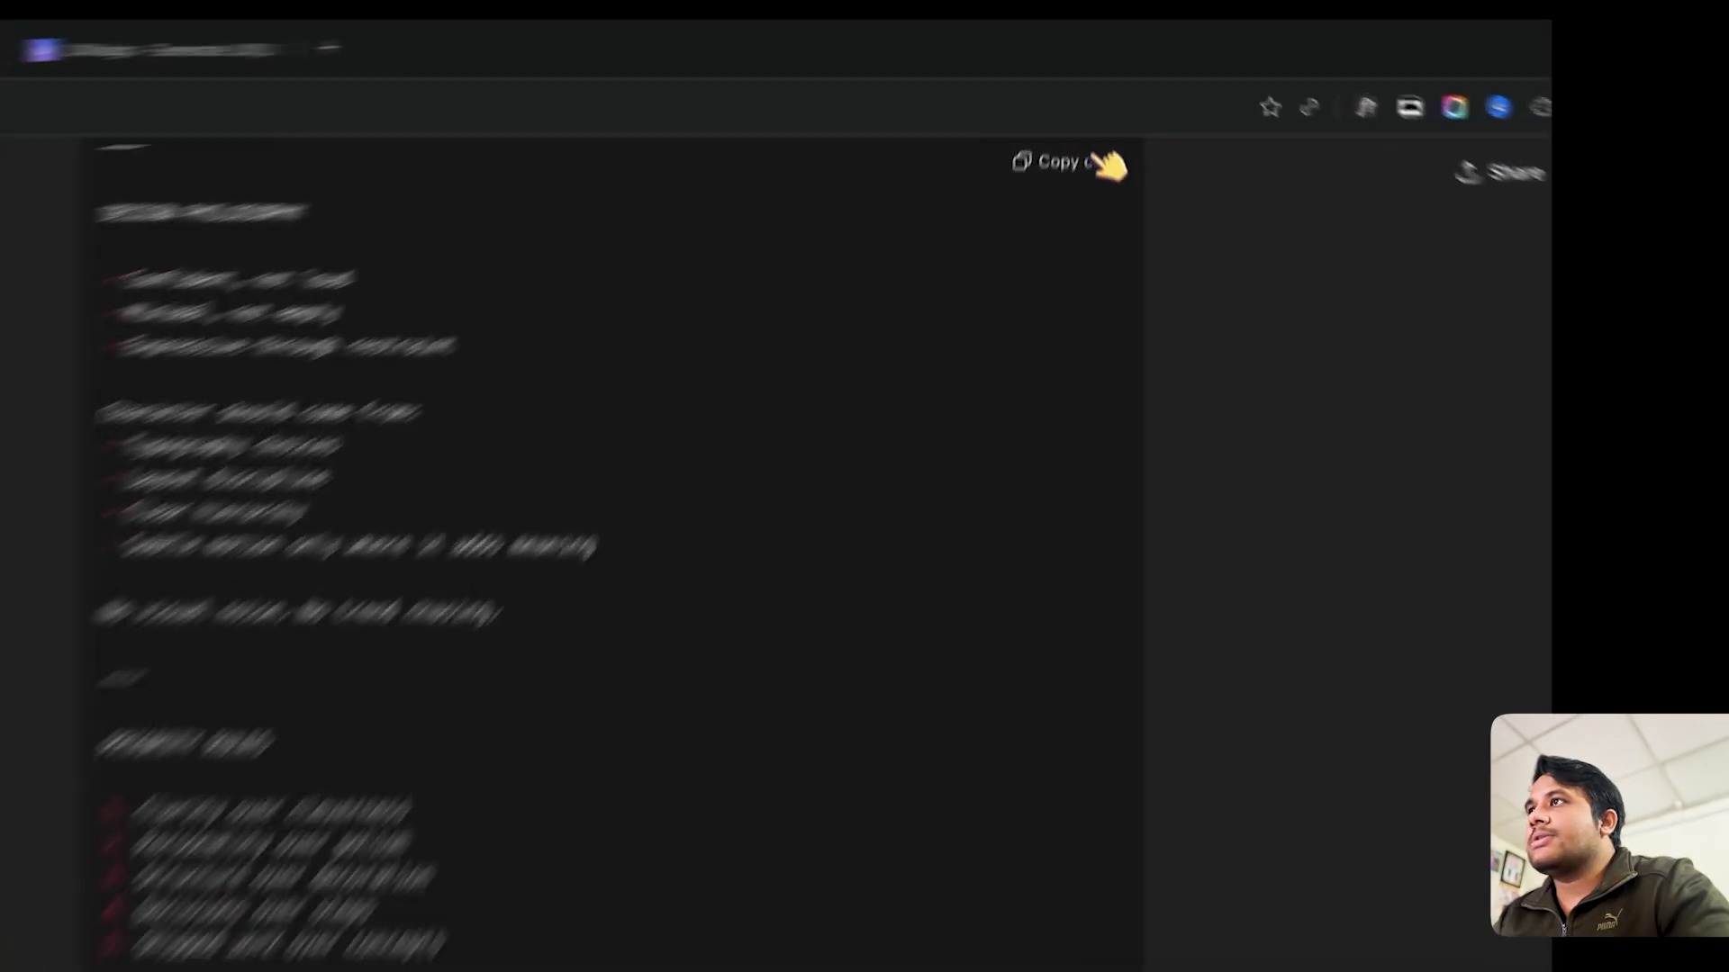
pyautogui.click(1103, 163)
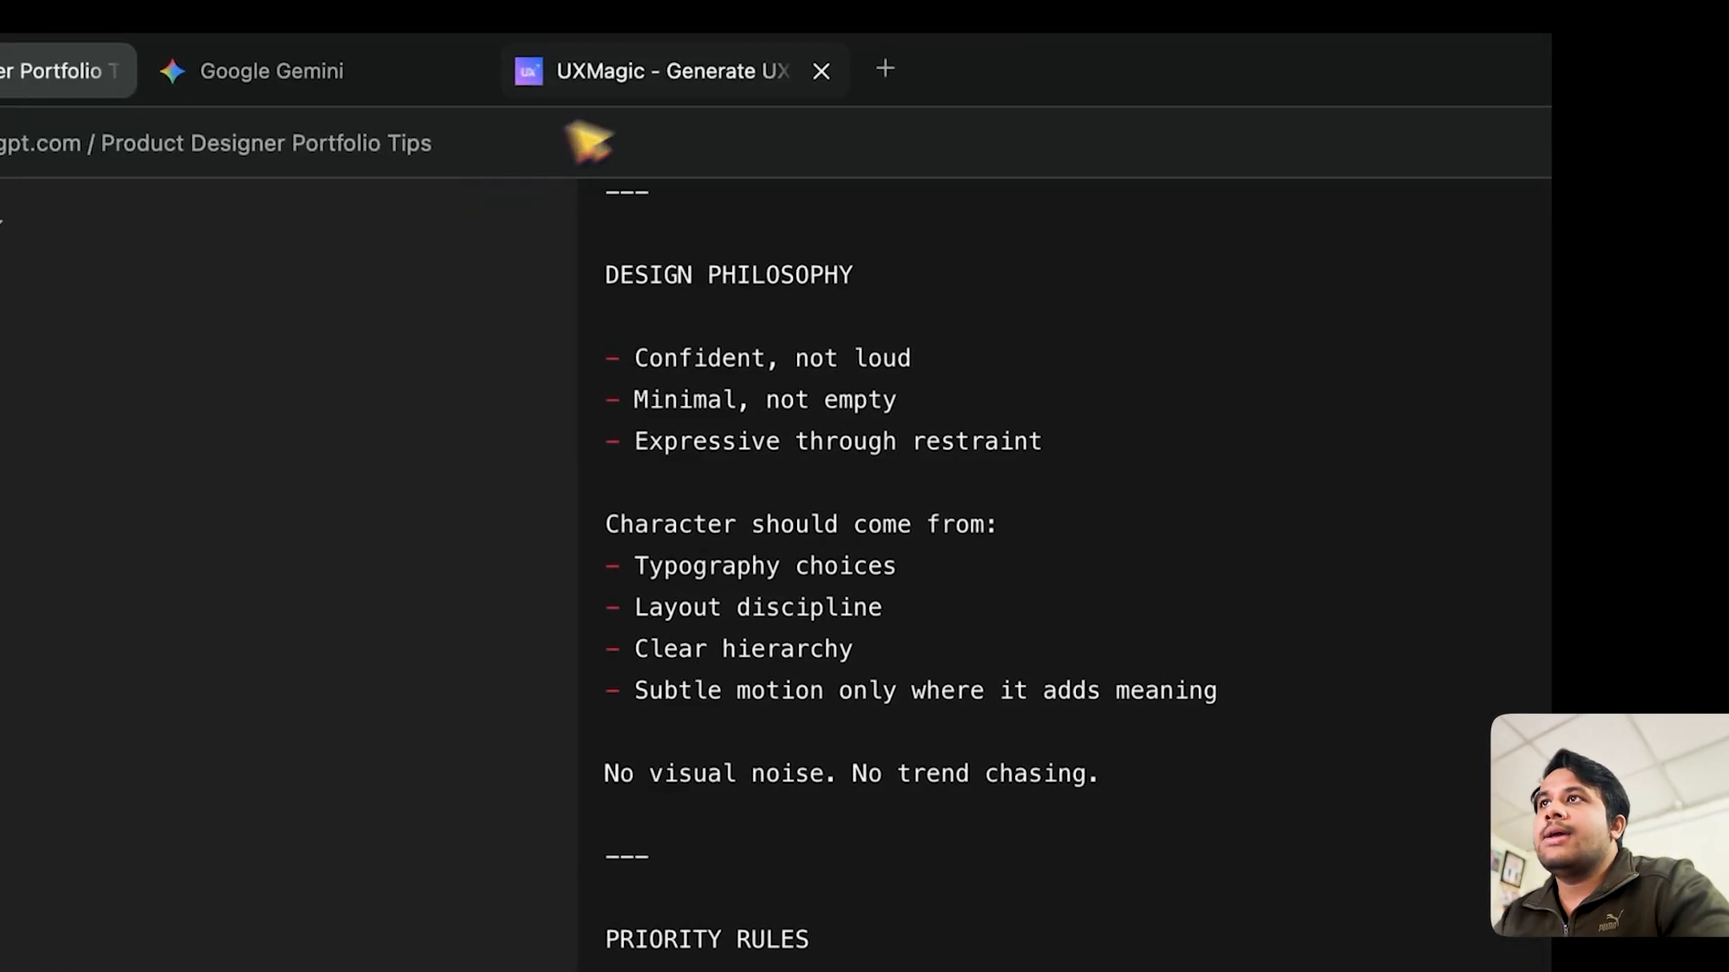
pyautogui.click(677, 68)
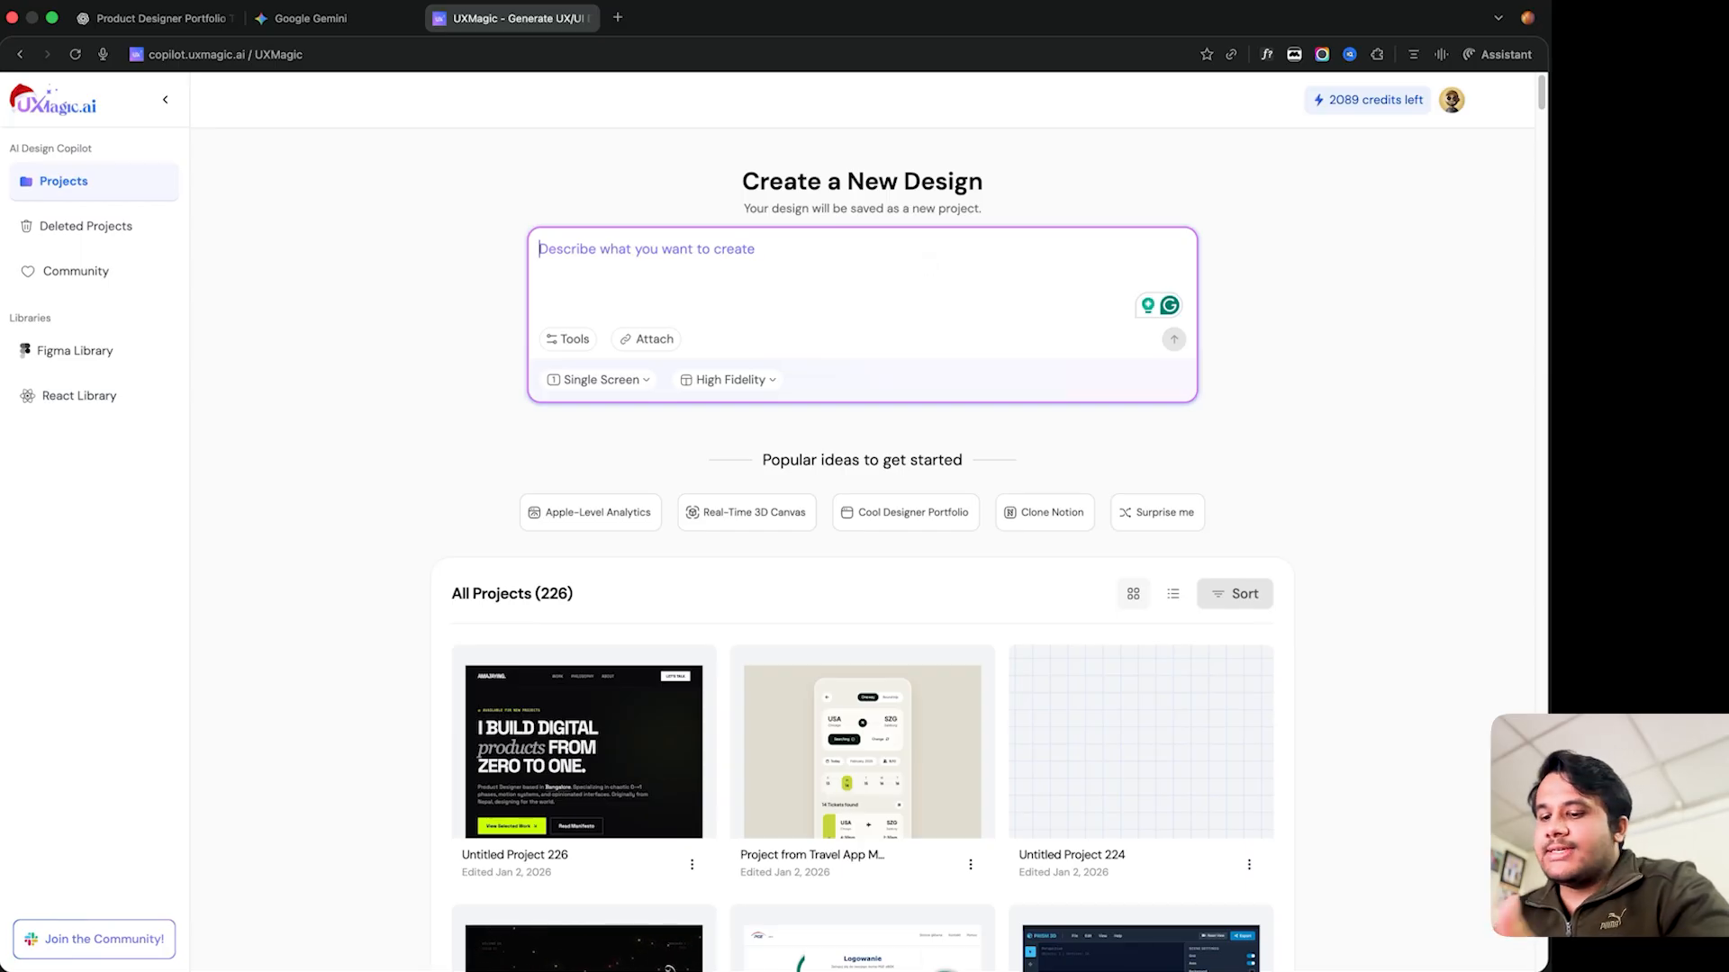
# - Paste the full mobile-first portfolio prompt and review it down to Success Criteria
pyautogui.press('super+v')
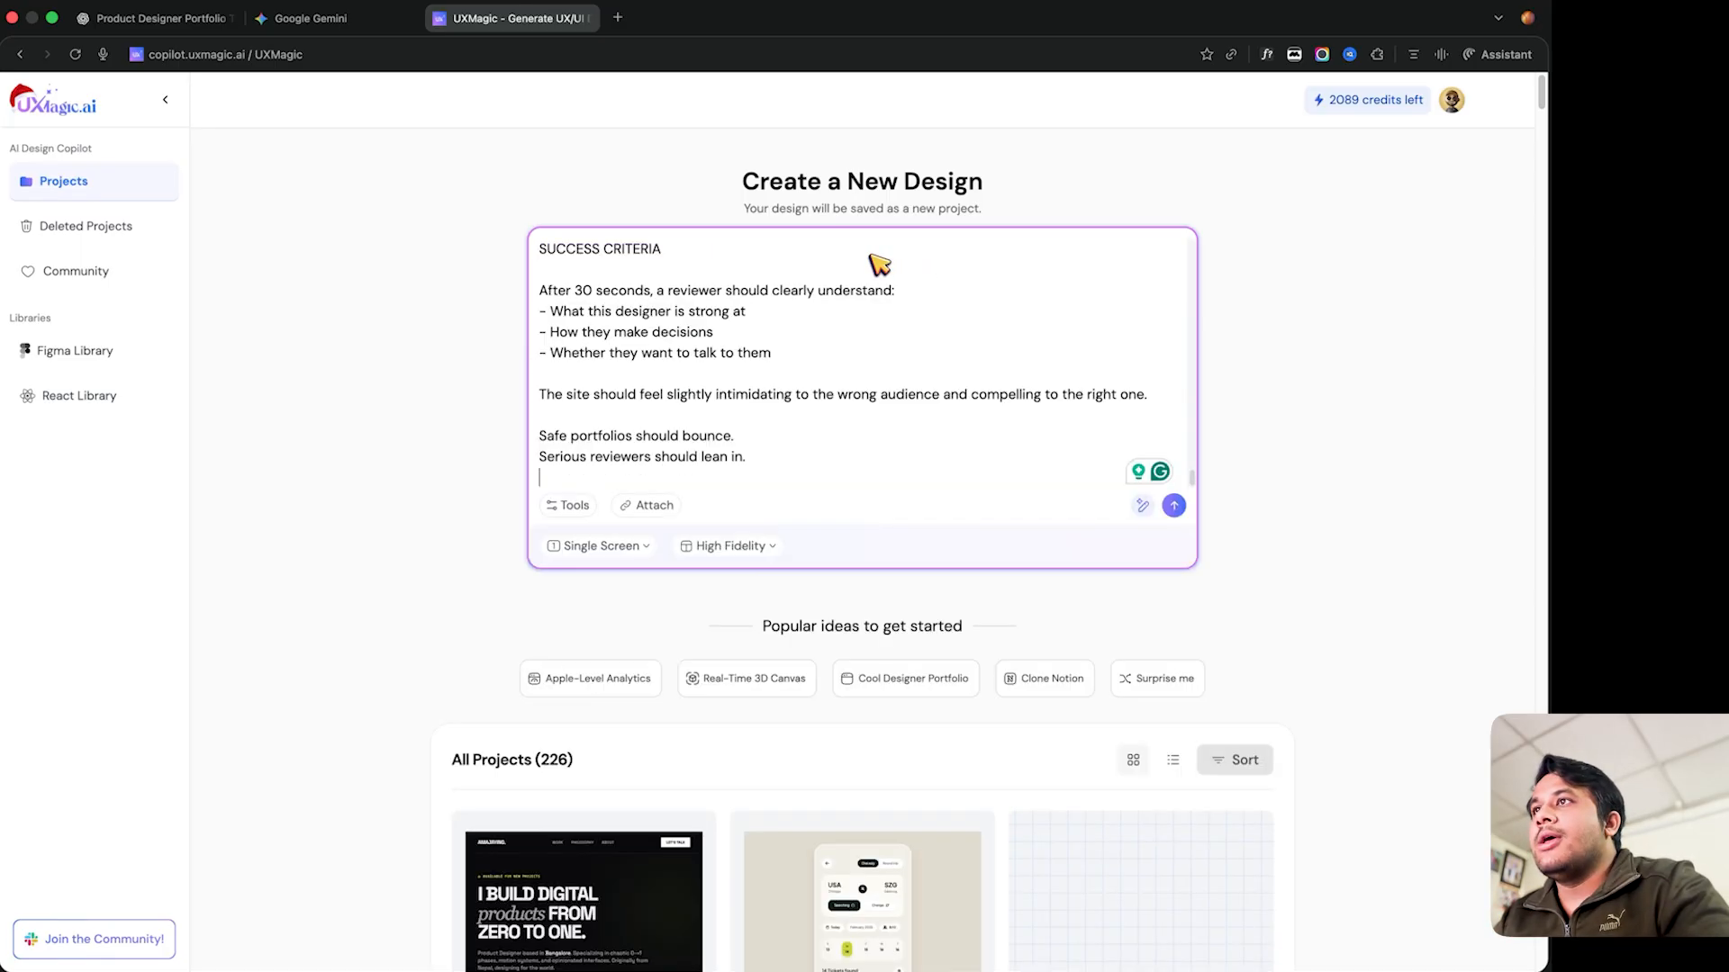
pyautogui.scroll(20, 864, 372)
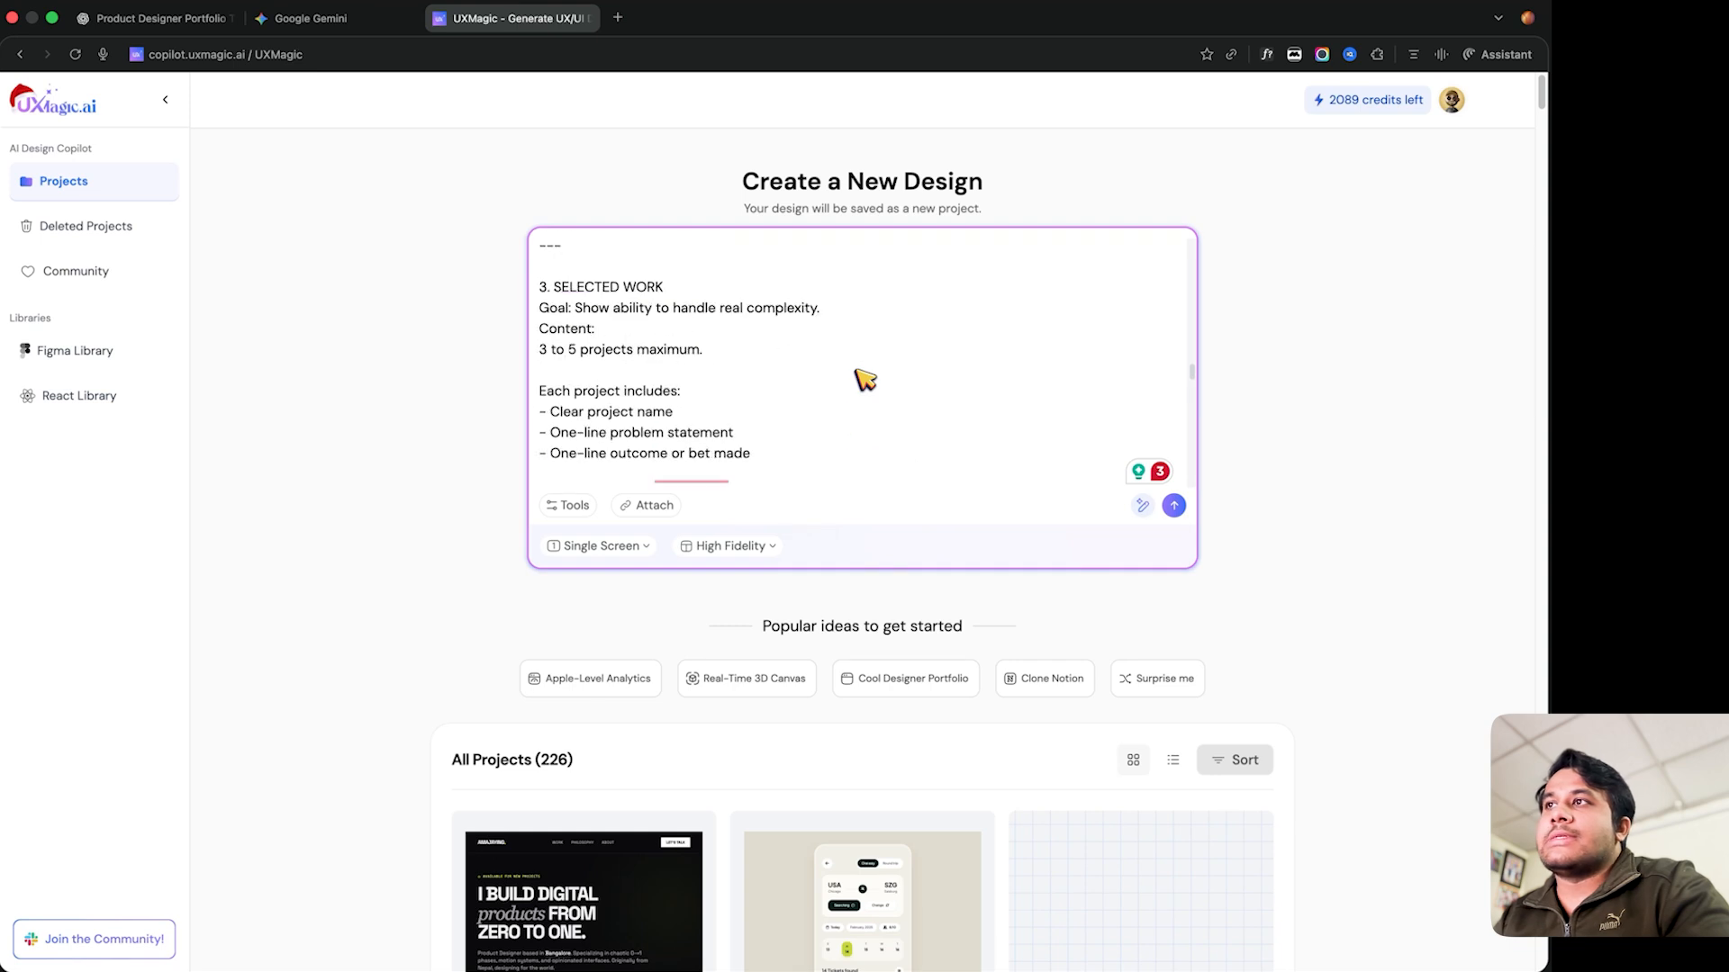
pyautogui.scroll(5, 864, 372)
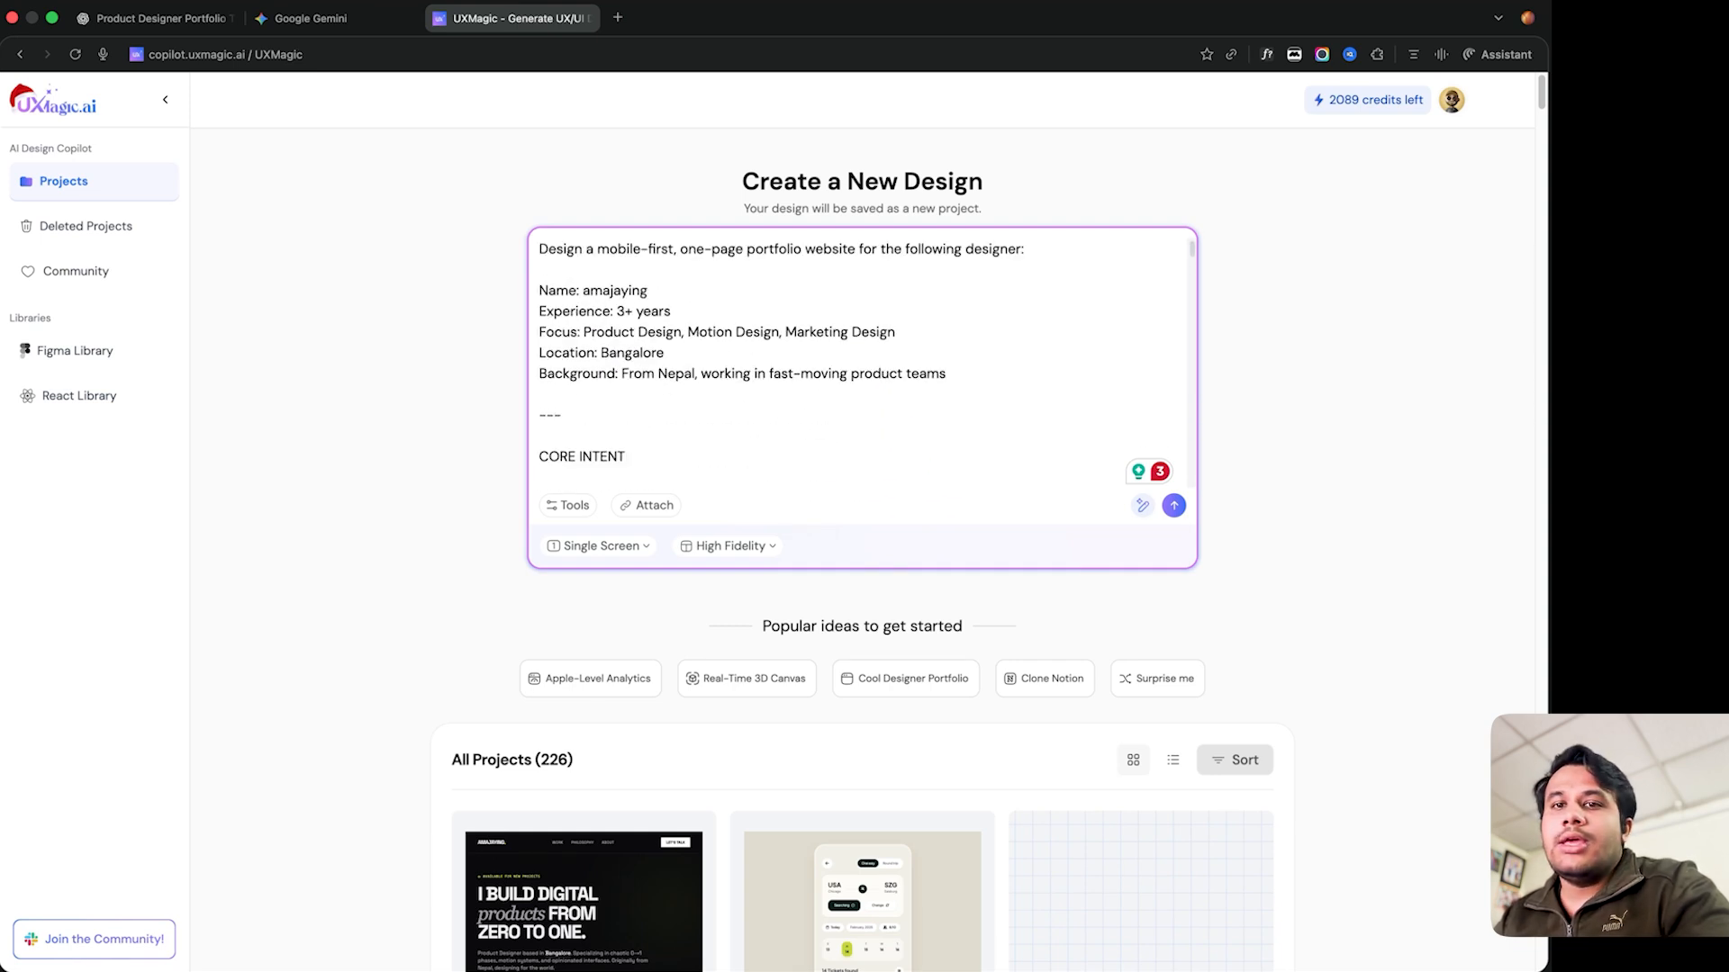
pyautogui.scroll(-15, 864, 372)
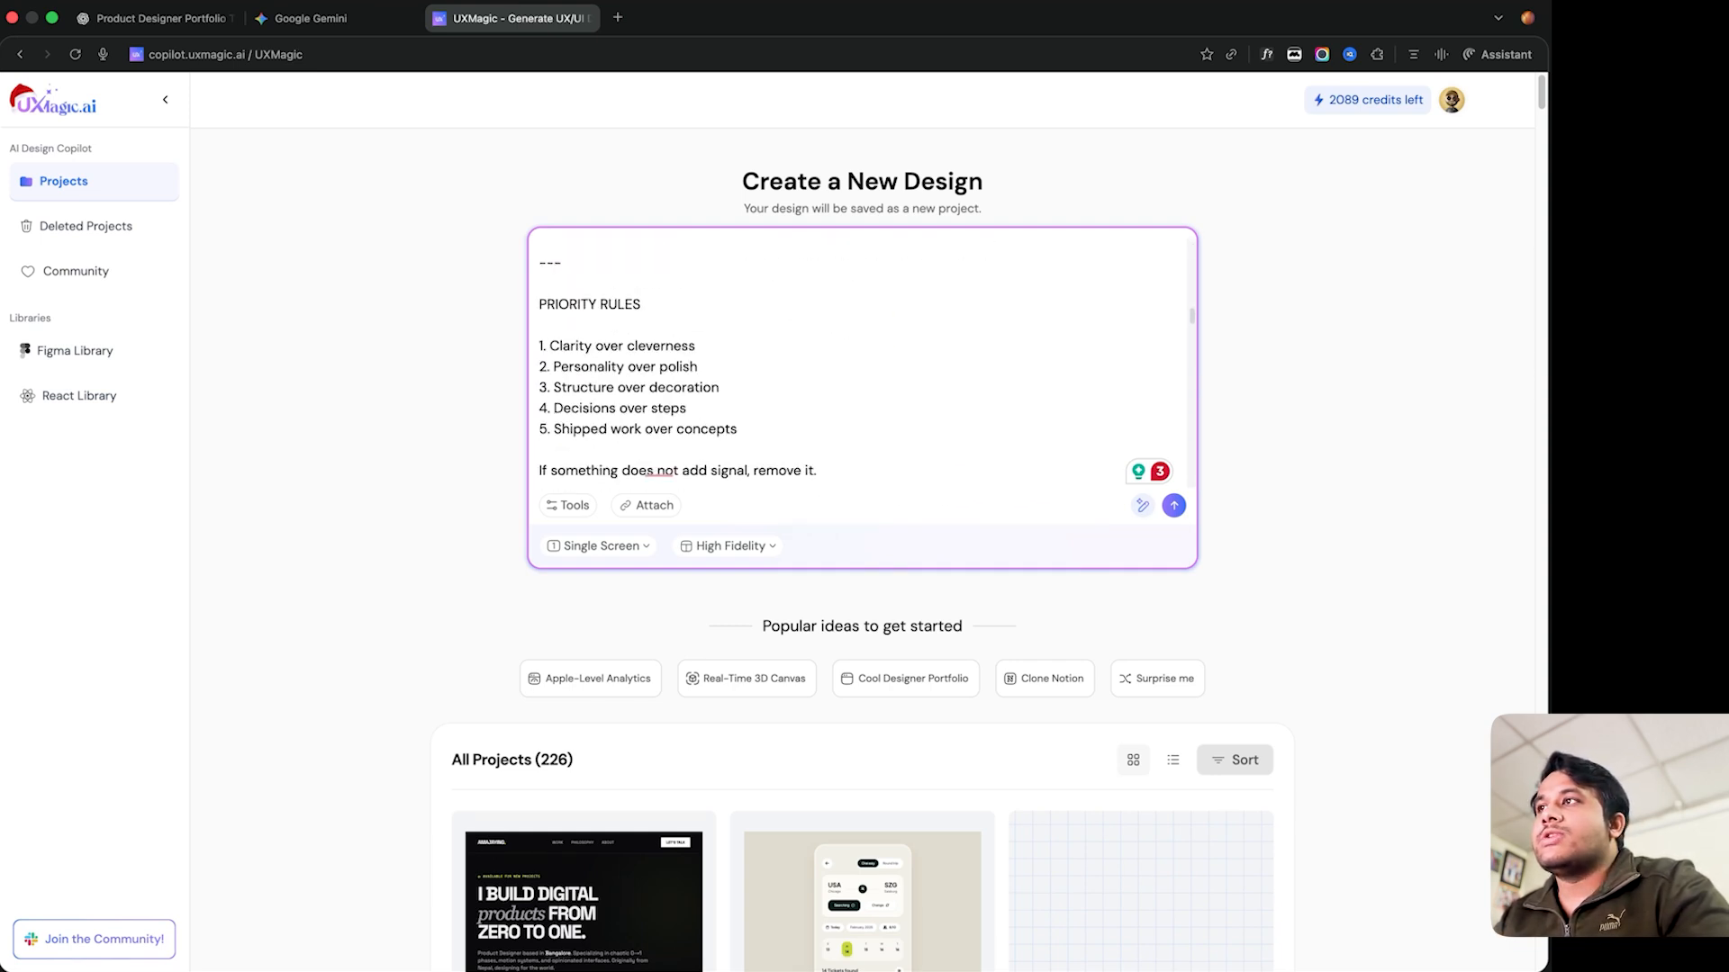
pyautogui.scroll(-15, 864, 372)
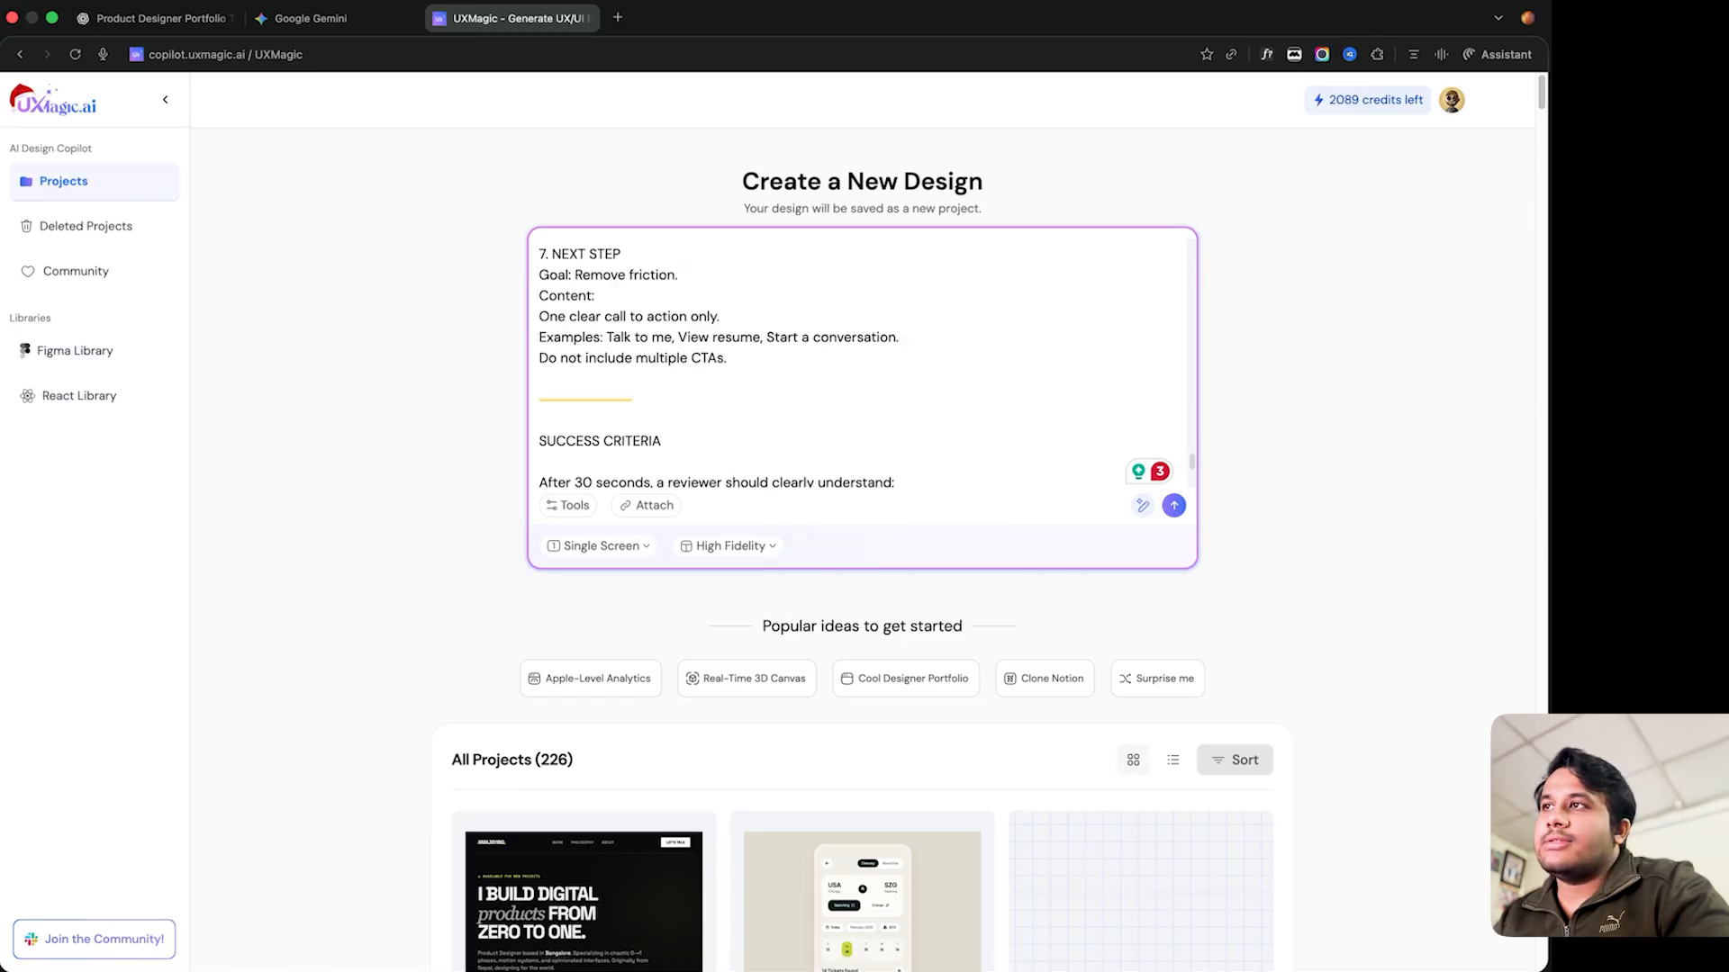
pyautogui.scroll(1, 864, 379)
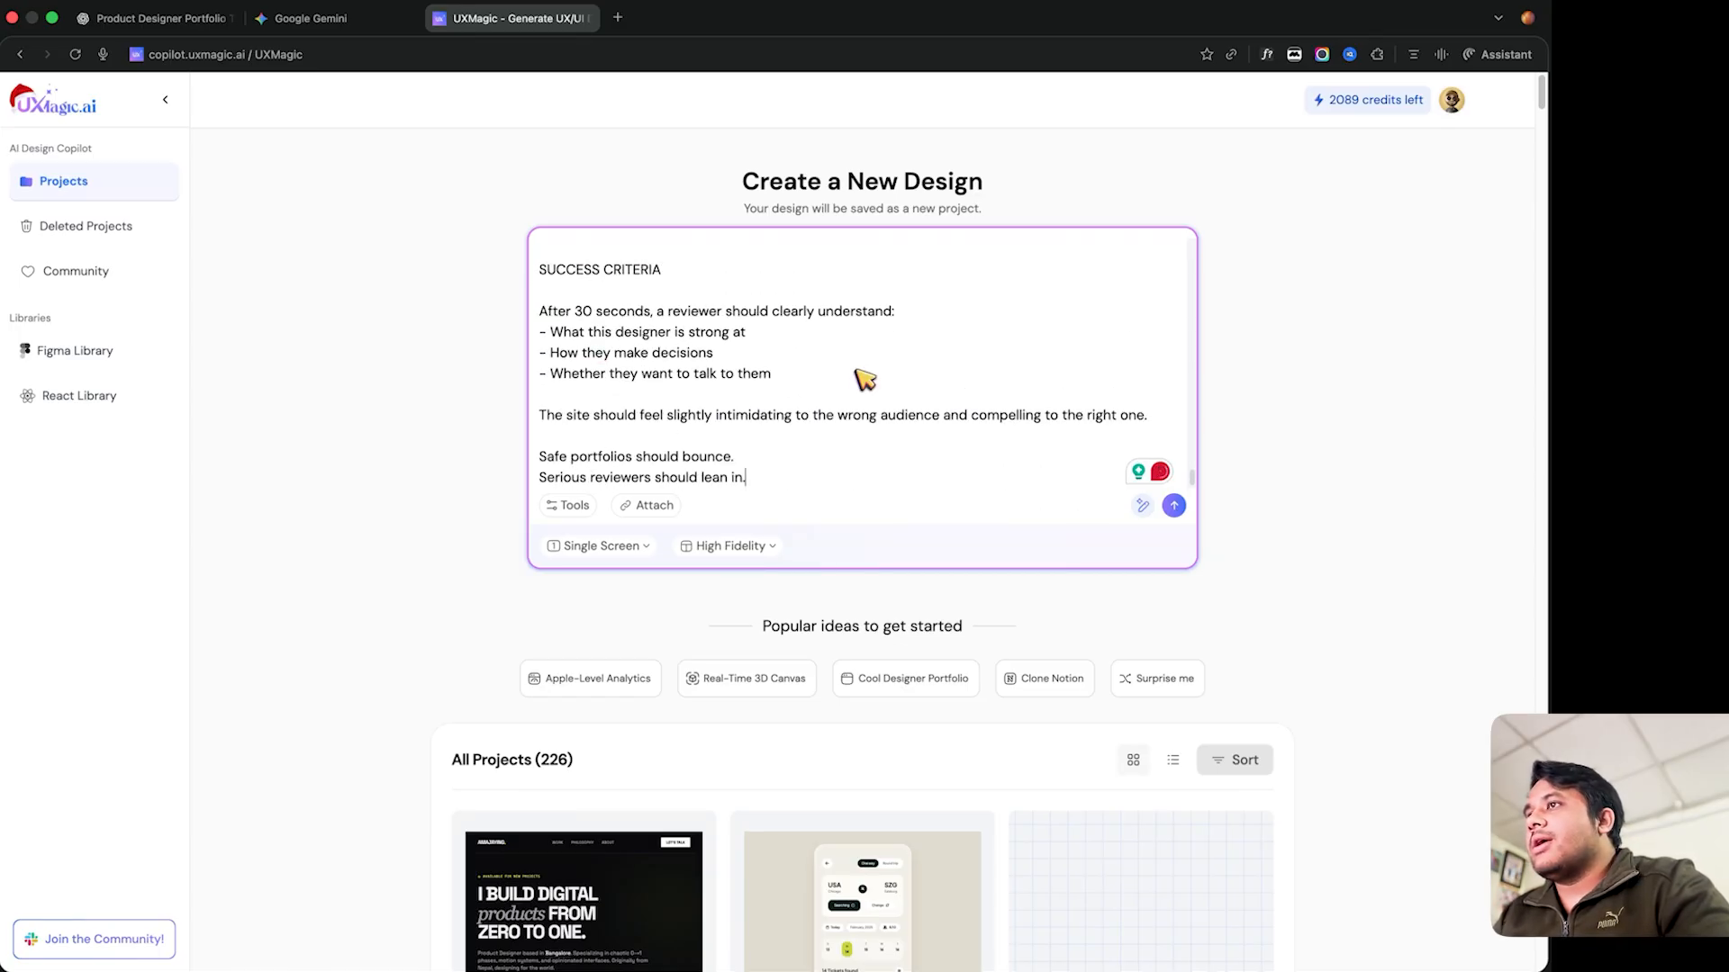
pyautogui.scroll(10, 808, 386)
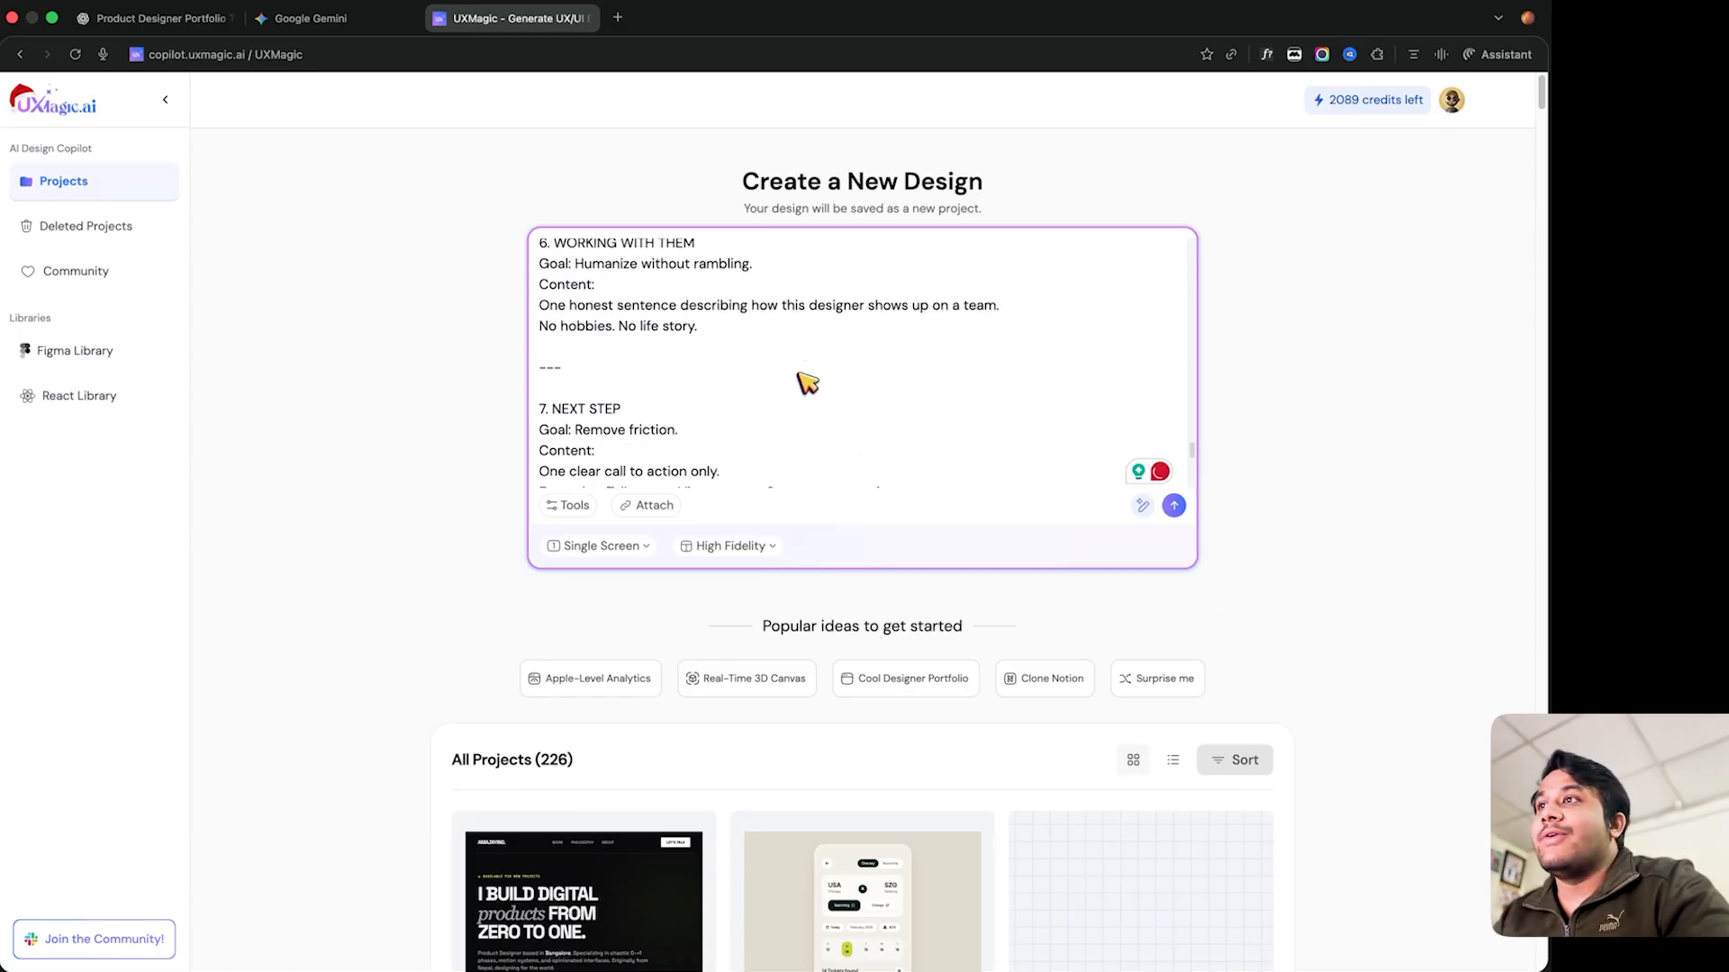
pyautogui.scroll(5, 862, 361)
pyautogui.scroll(-15, 861, 360)
pyautogui.scroll(5, 861, 360)
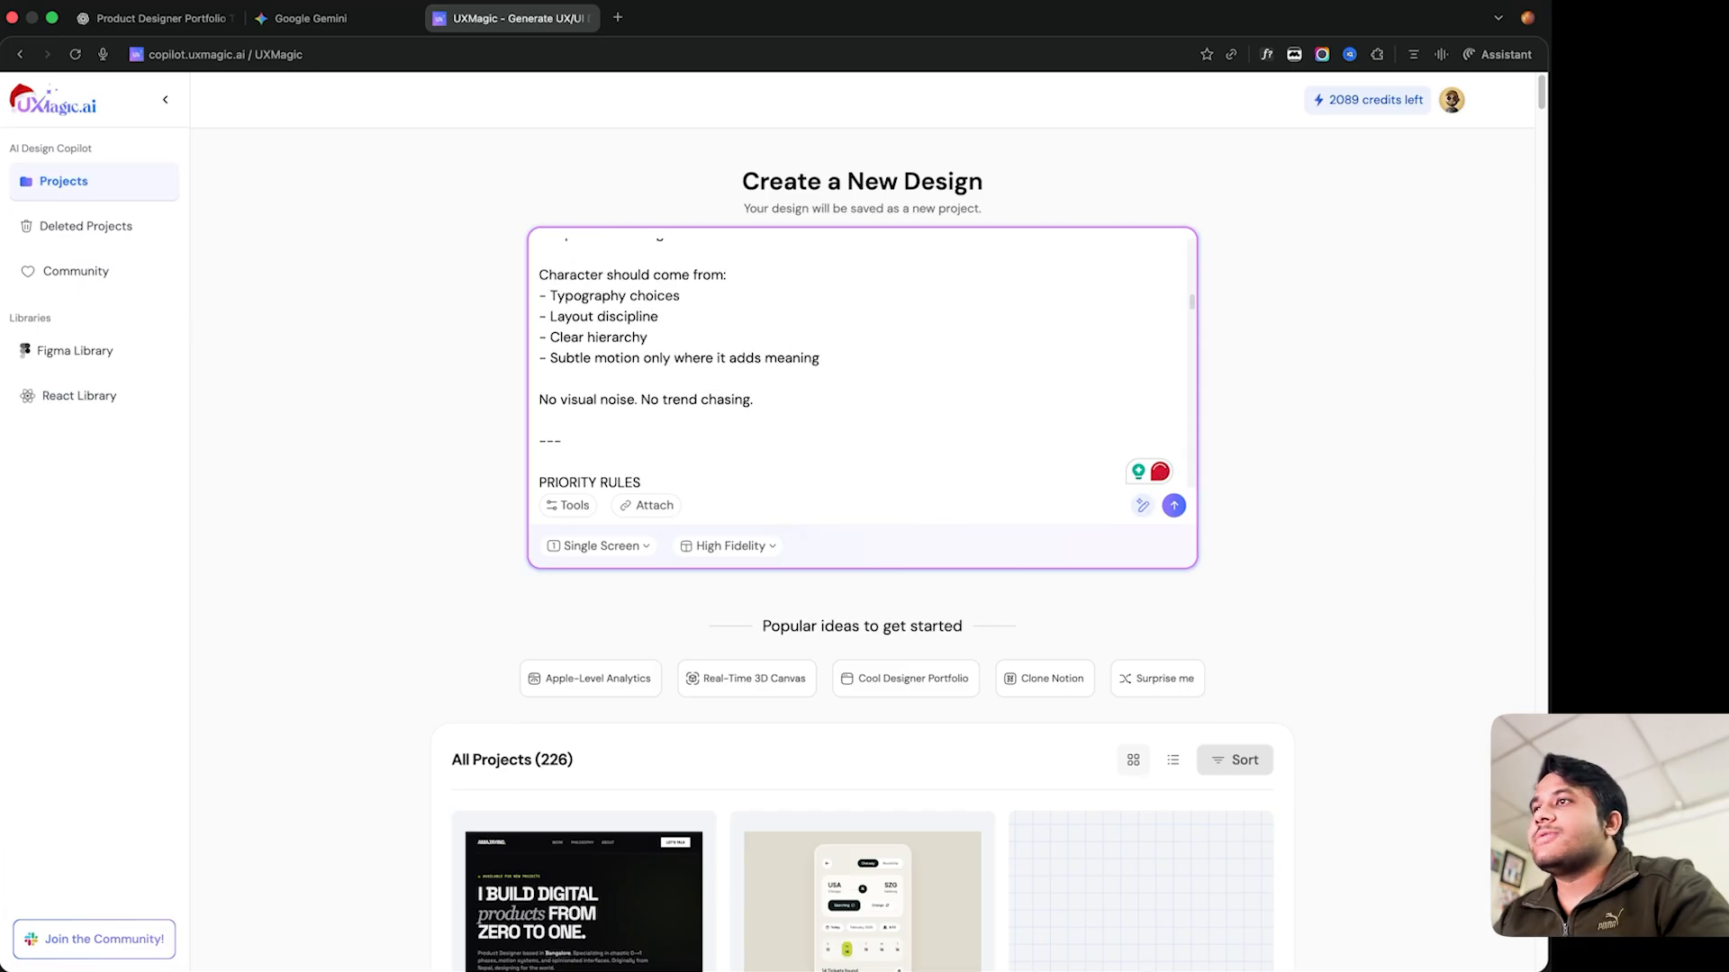
pyautogui.scroll(-8, 861, 360)
pyautogui.scroll(-2, 809, 383)
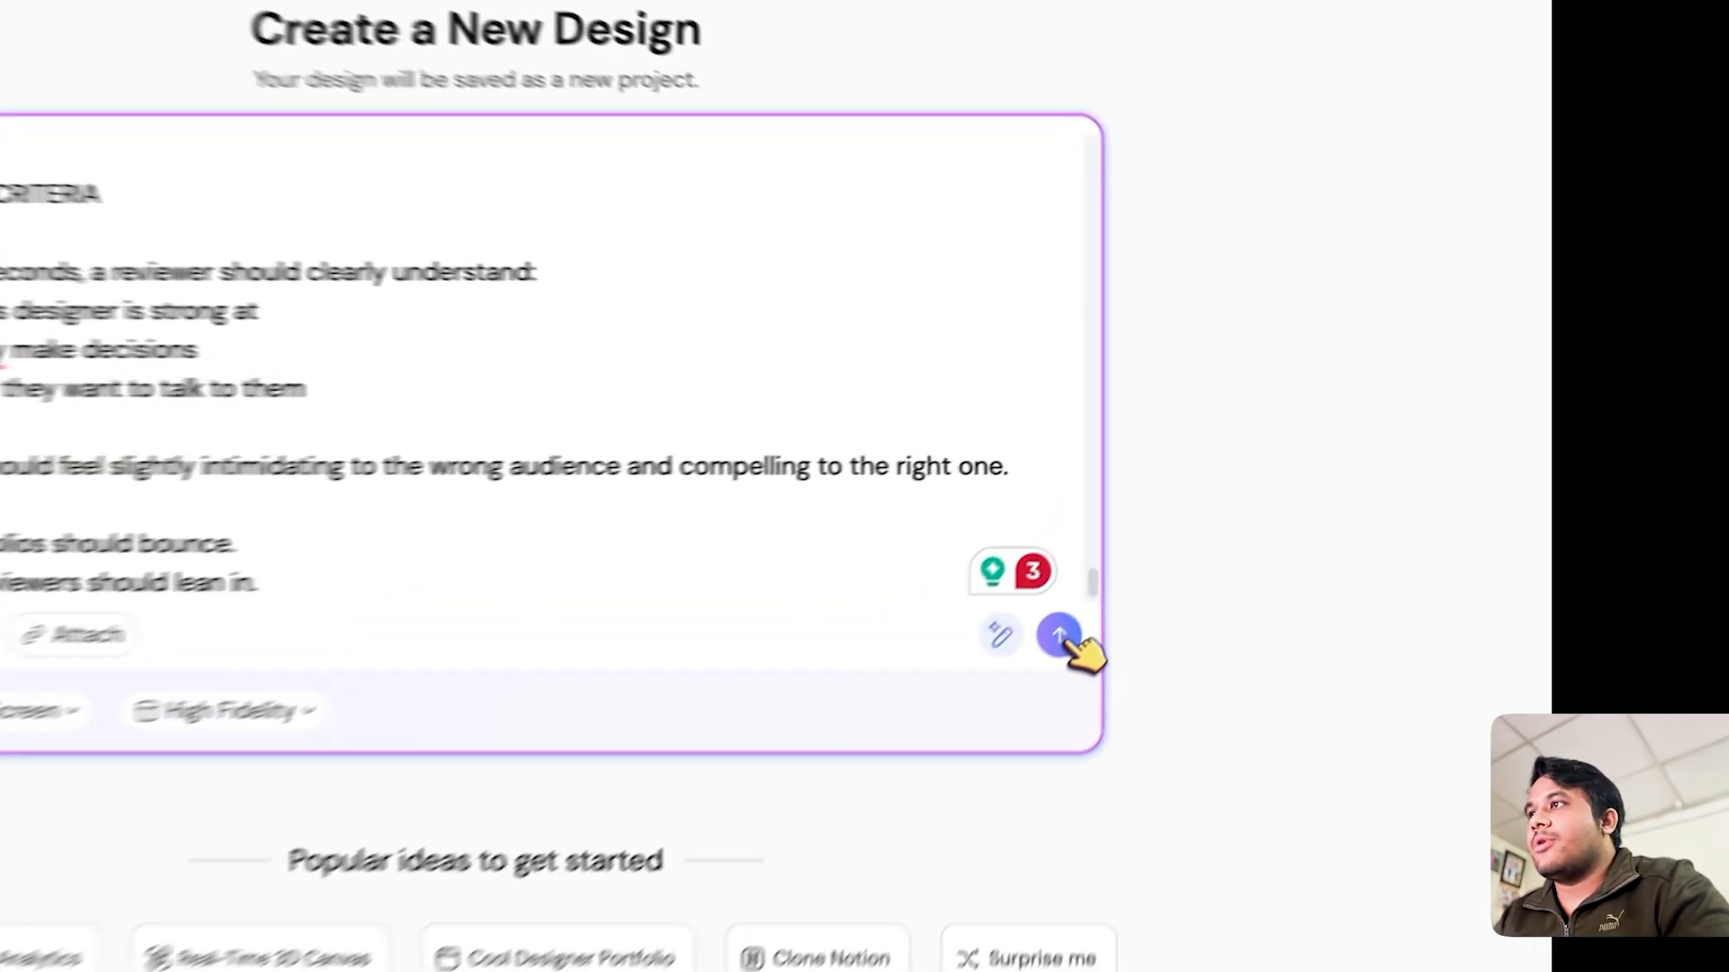
# - Submit the portfolio prompt to generate Untitled Project 227, then switch to Google Gemini
pyautogui.click(1174, 505)
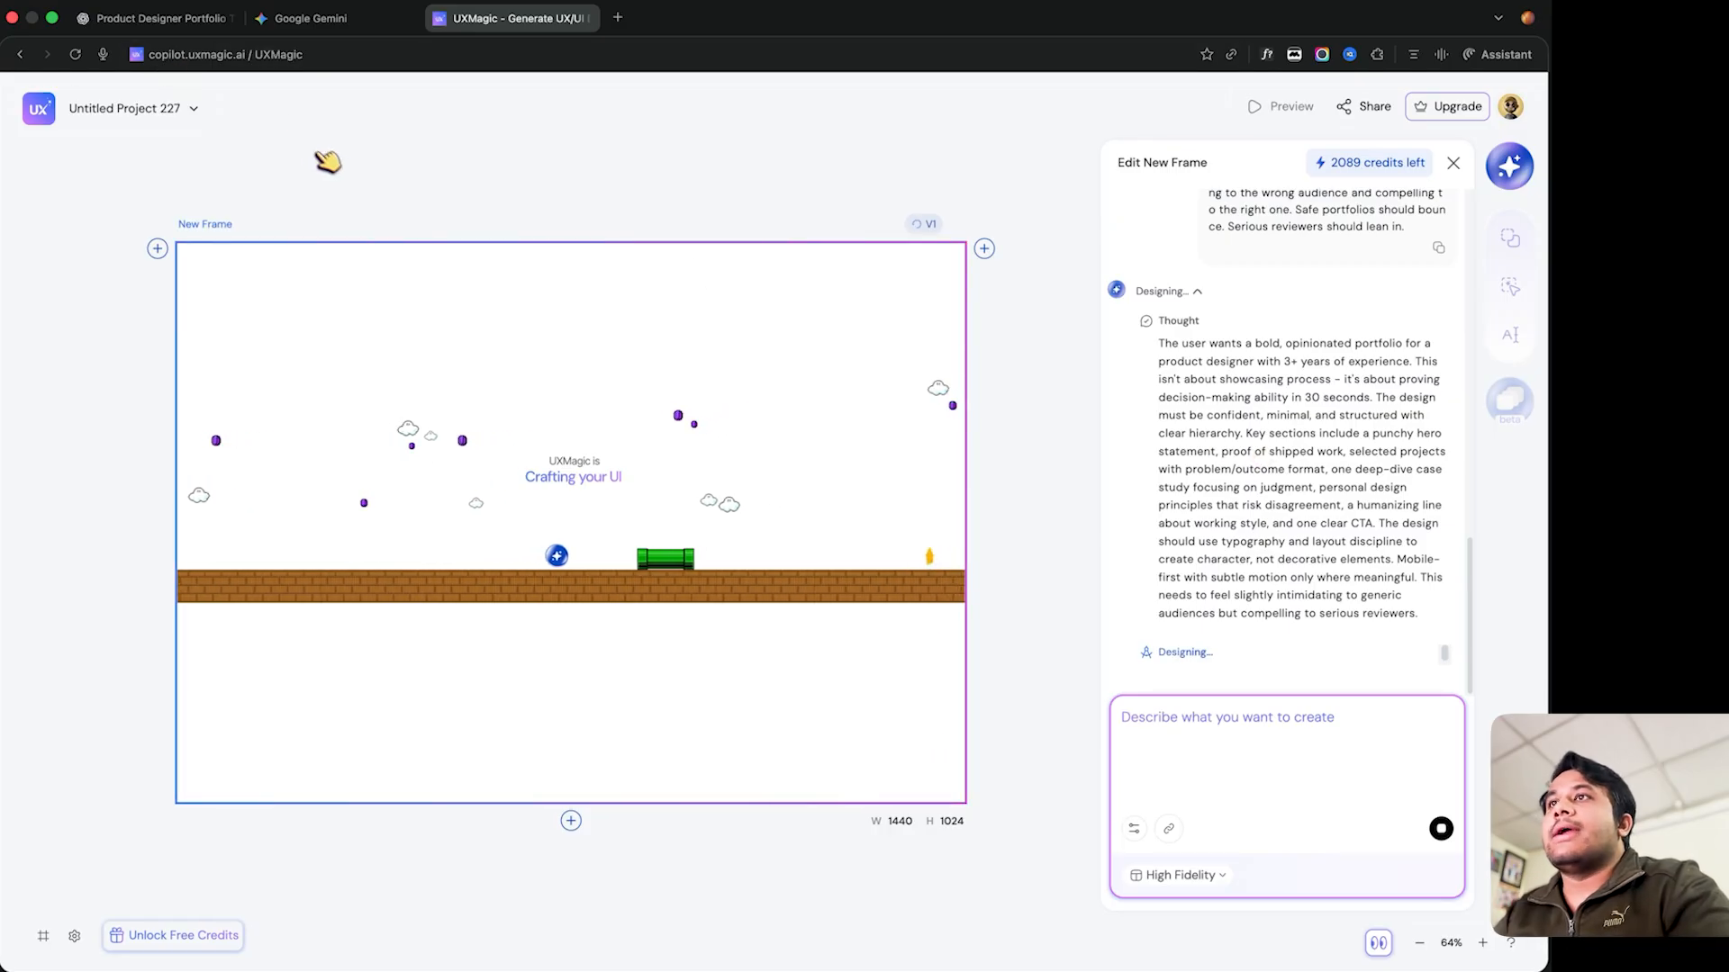
pyautogui.click(328, 20)
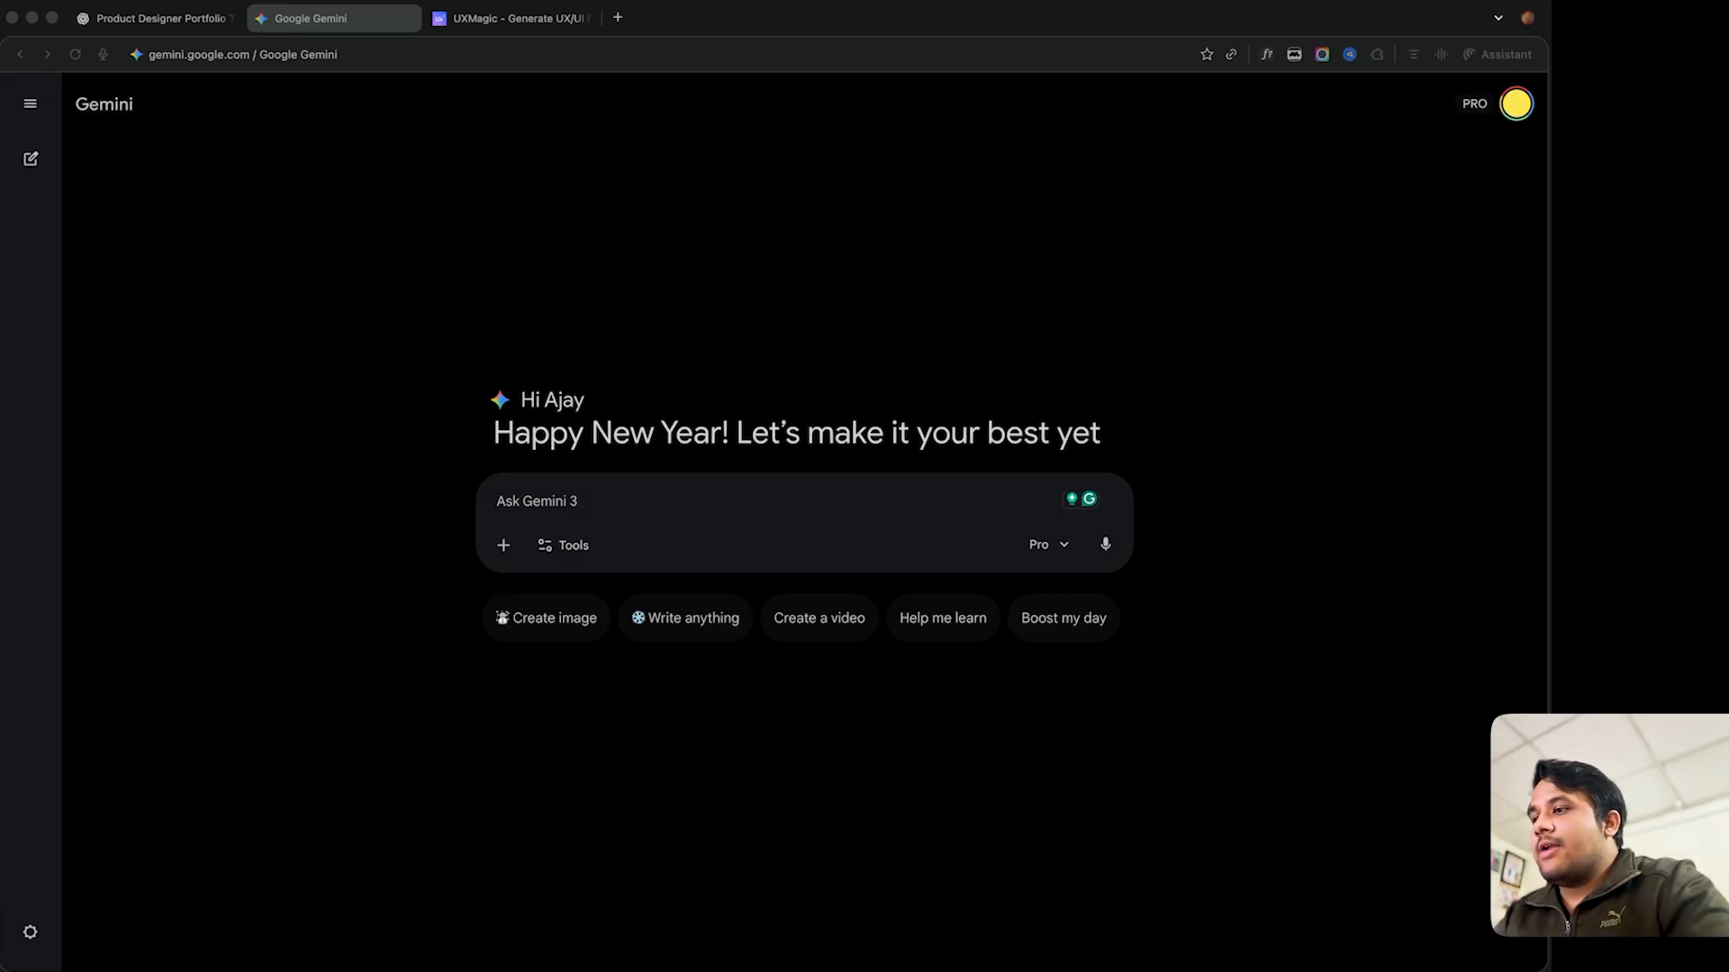
# - Paste the professional-portrait prompt into Gemini's message box and review it
pyautogui.press('super+v')
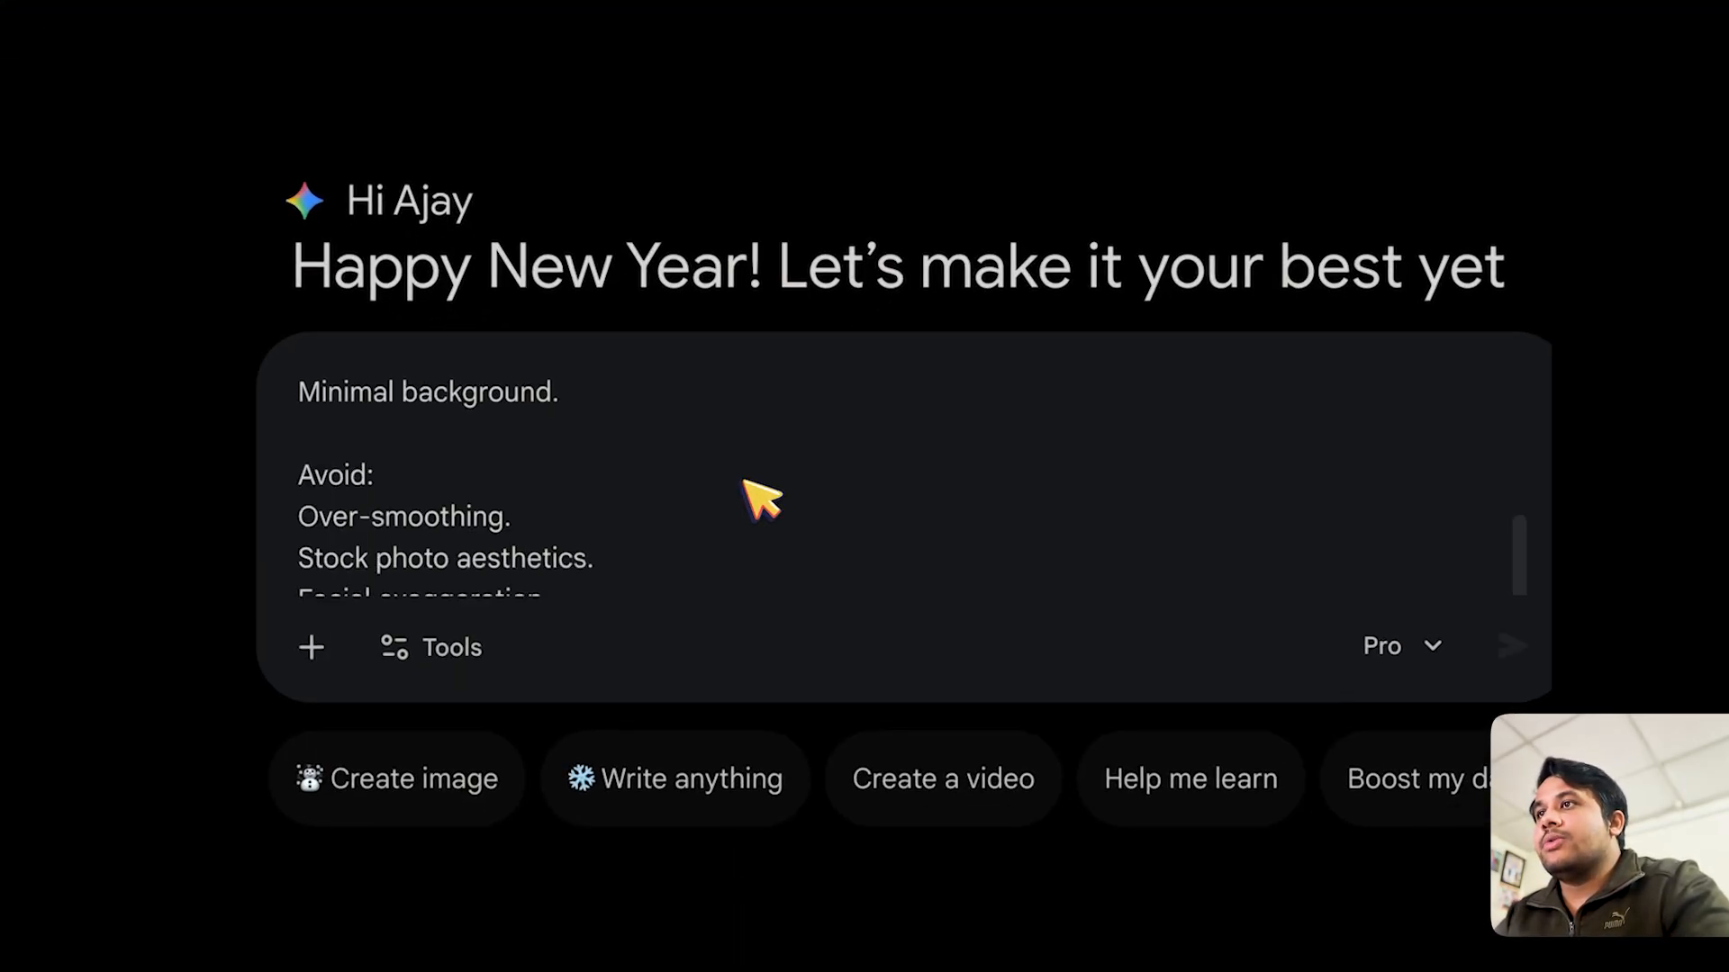
pyautogui.scroll(10, 711, 490)
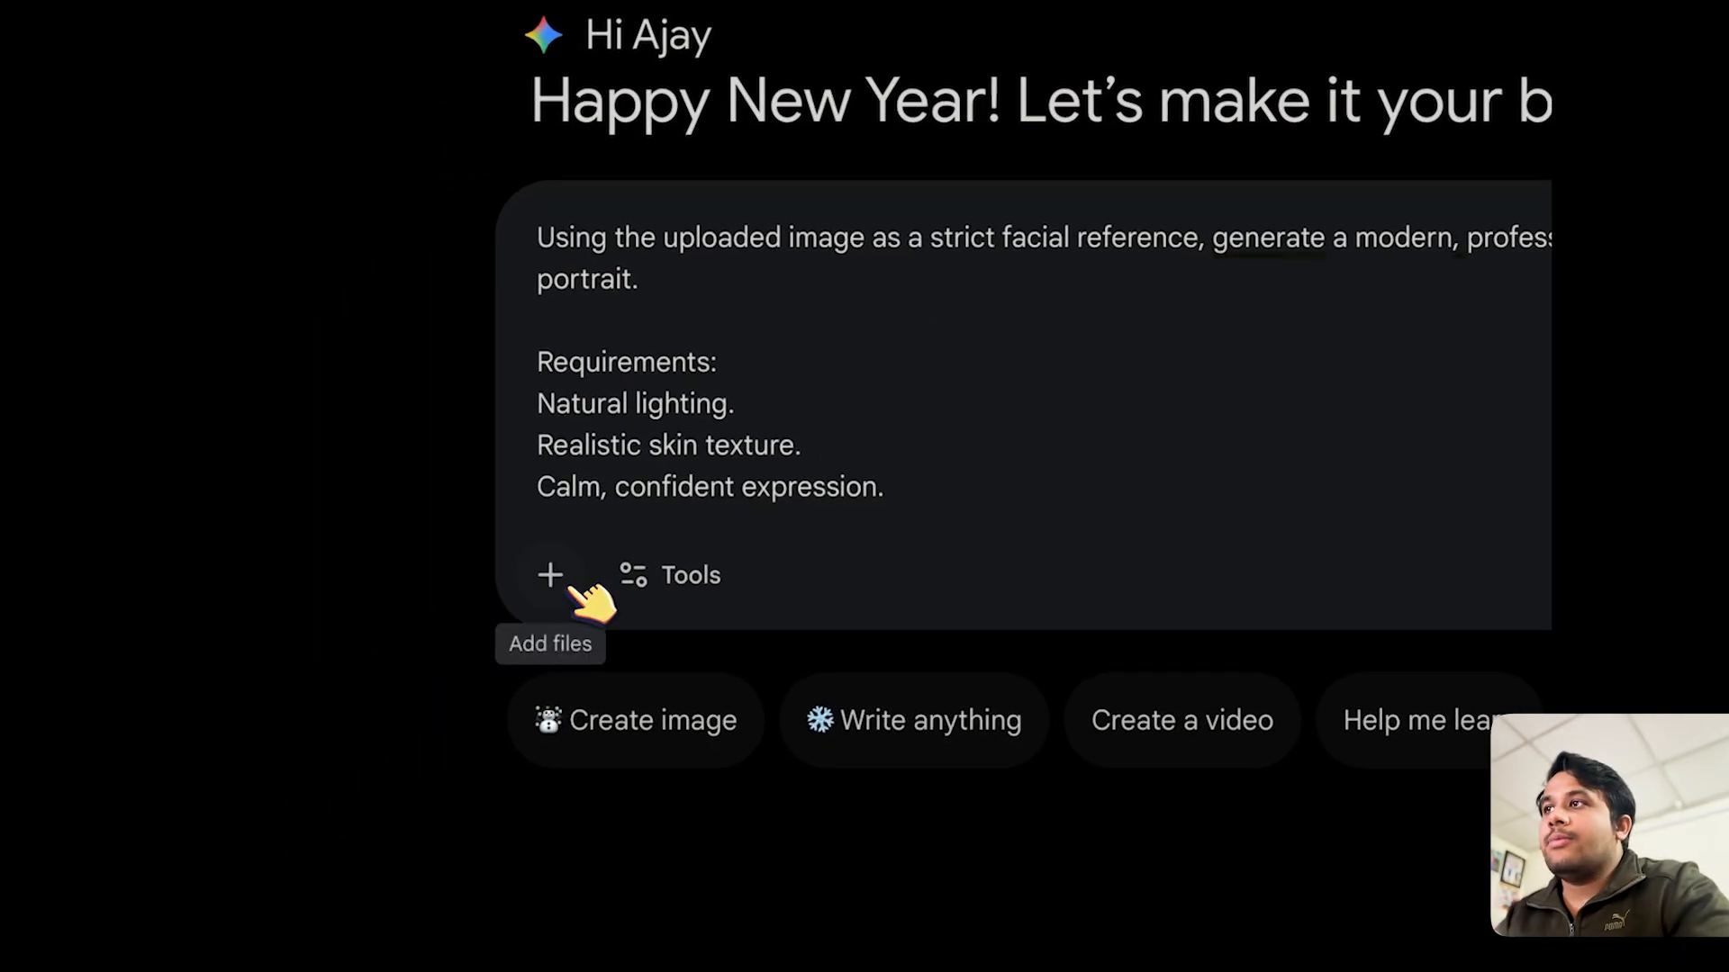
pyautogui.click(571, 589)
pyautogui.click(851, 381)
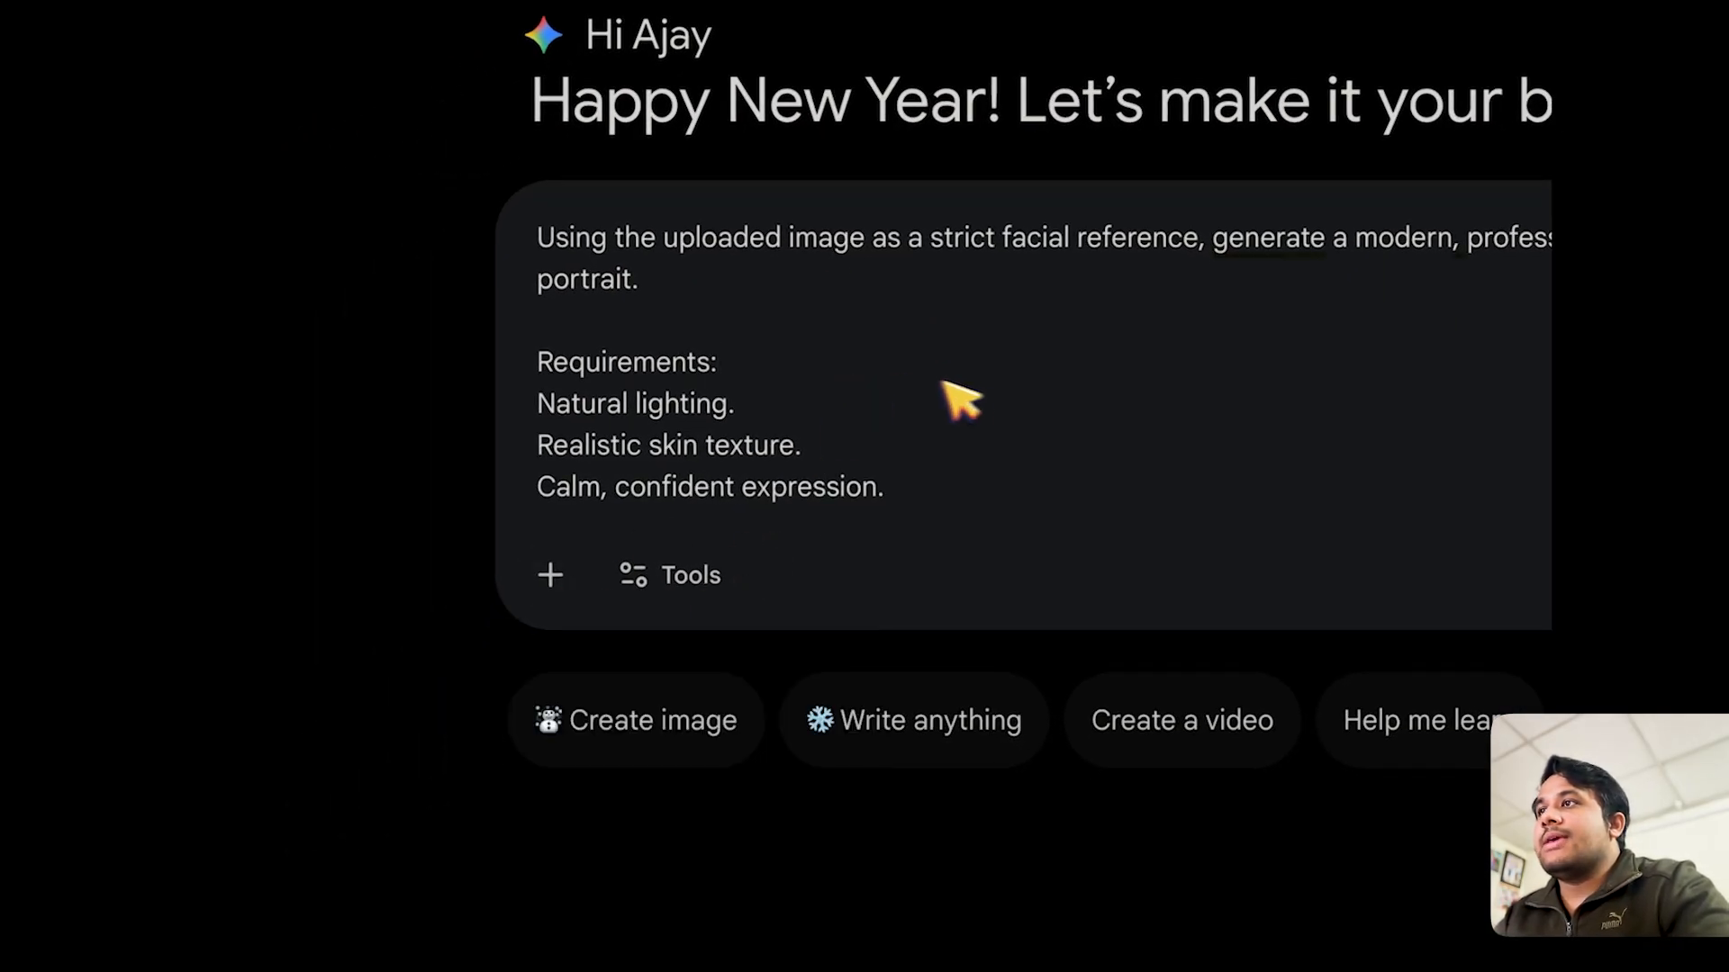
pyautogui.scroll(-1, 996, 401)
pyautogui.scroll(1, 996, 401)
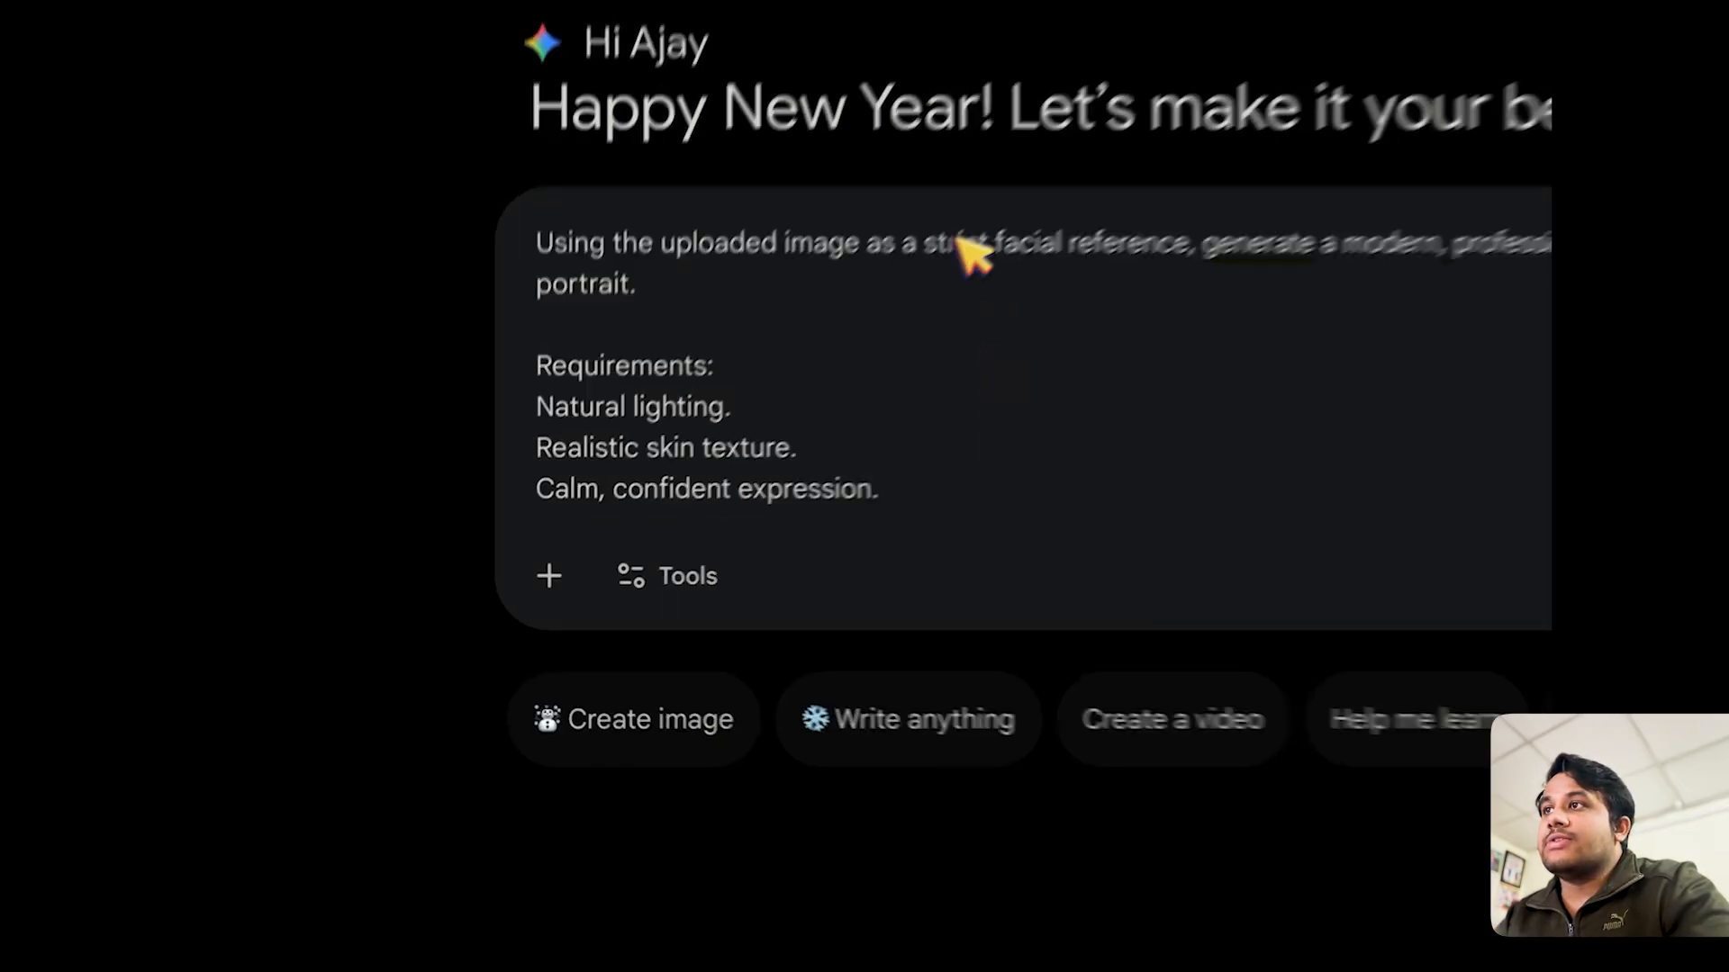
pyautogui.scroll(-3, 953, 383)
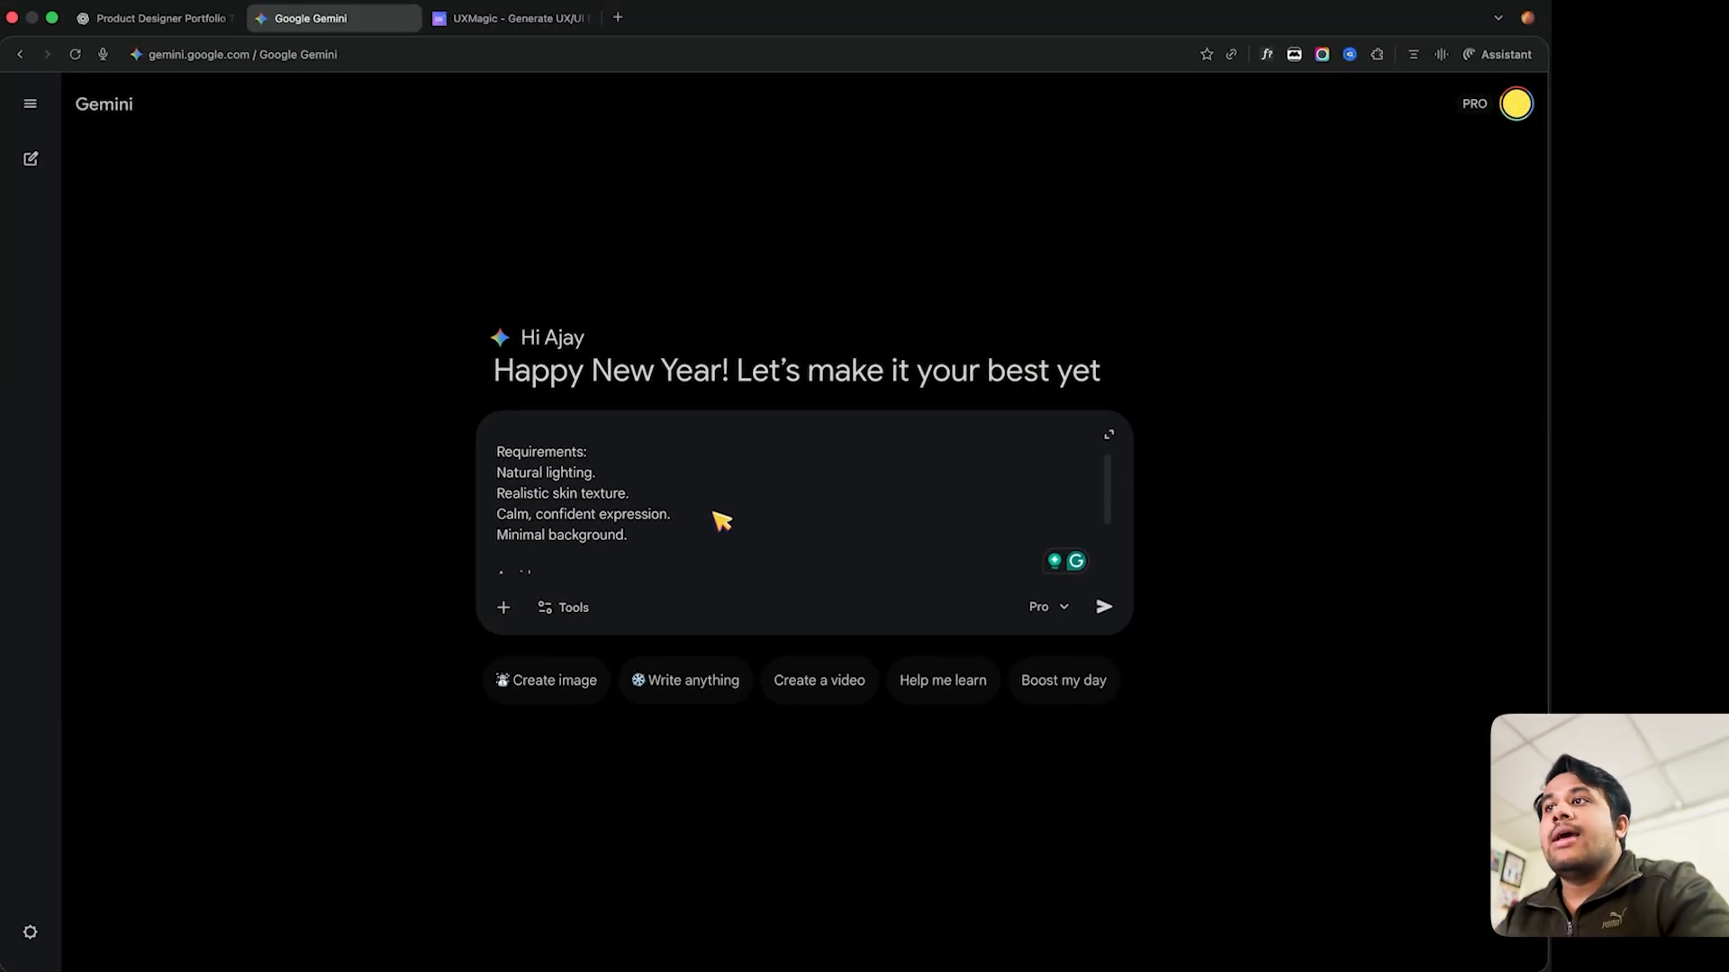
pyautogui.scroll(-4, 612, 492)
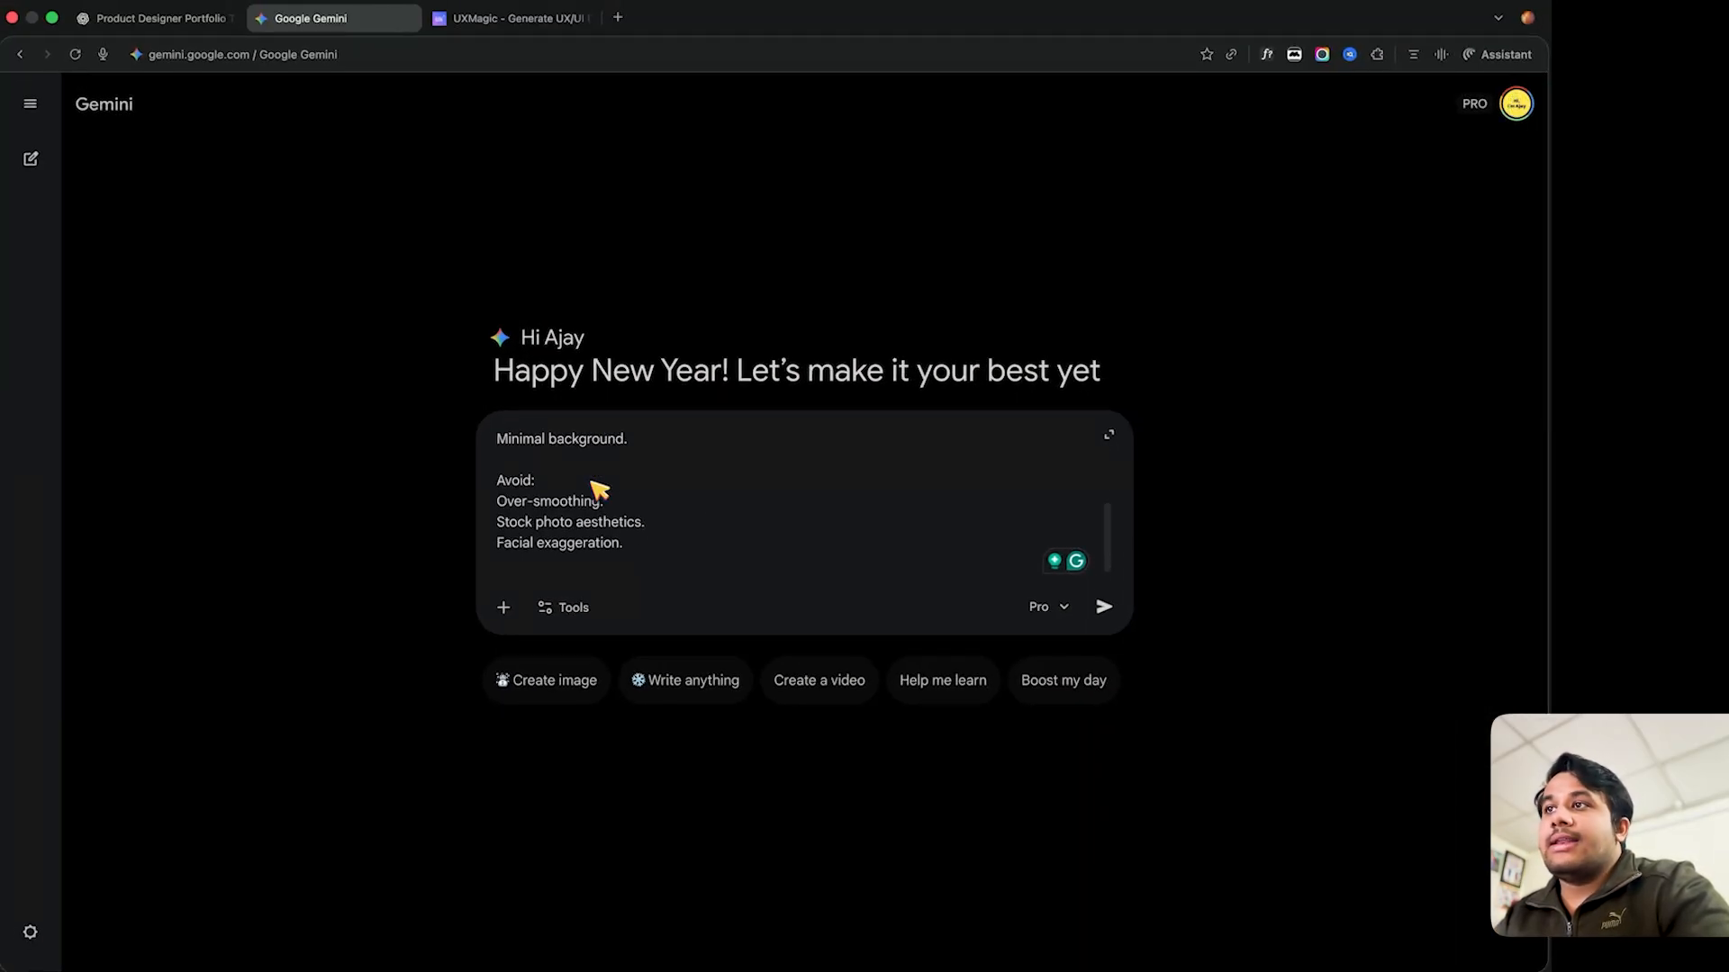
pyautogui.scroll(5, 599, 494)
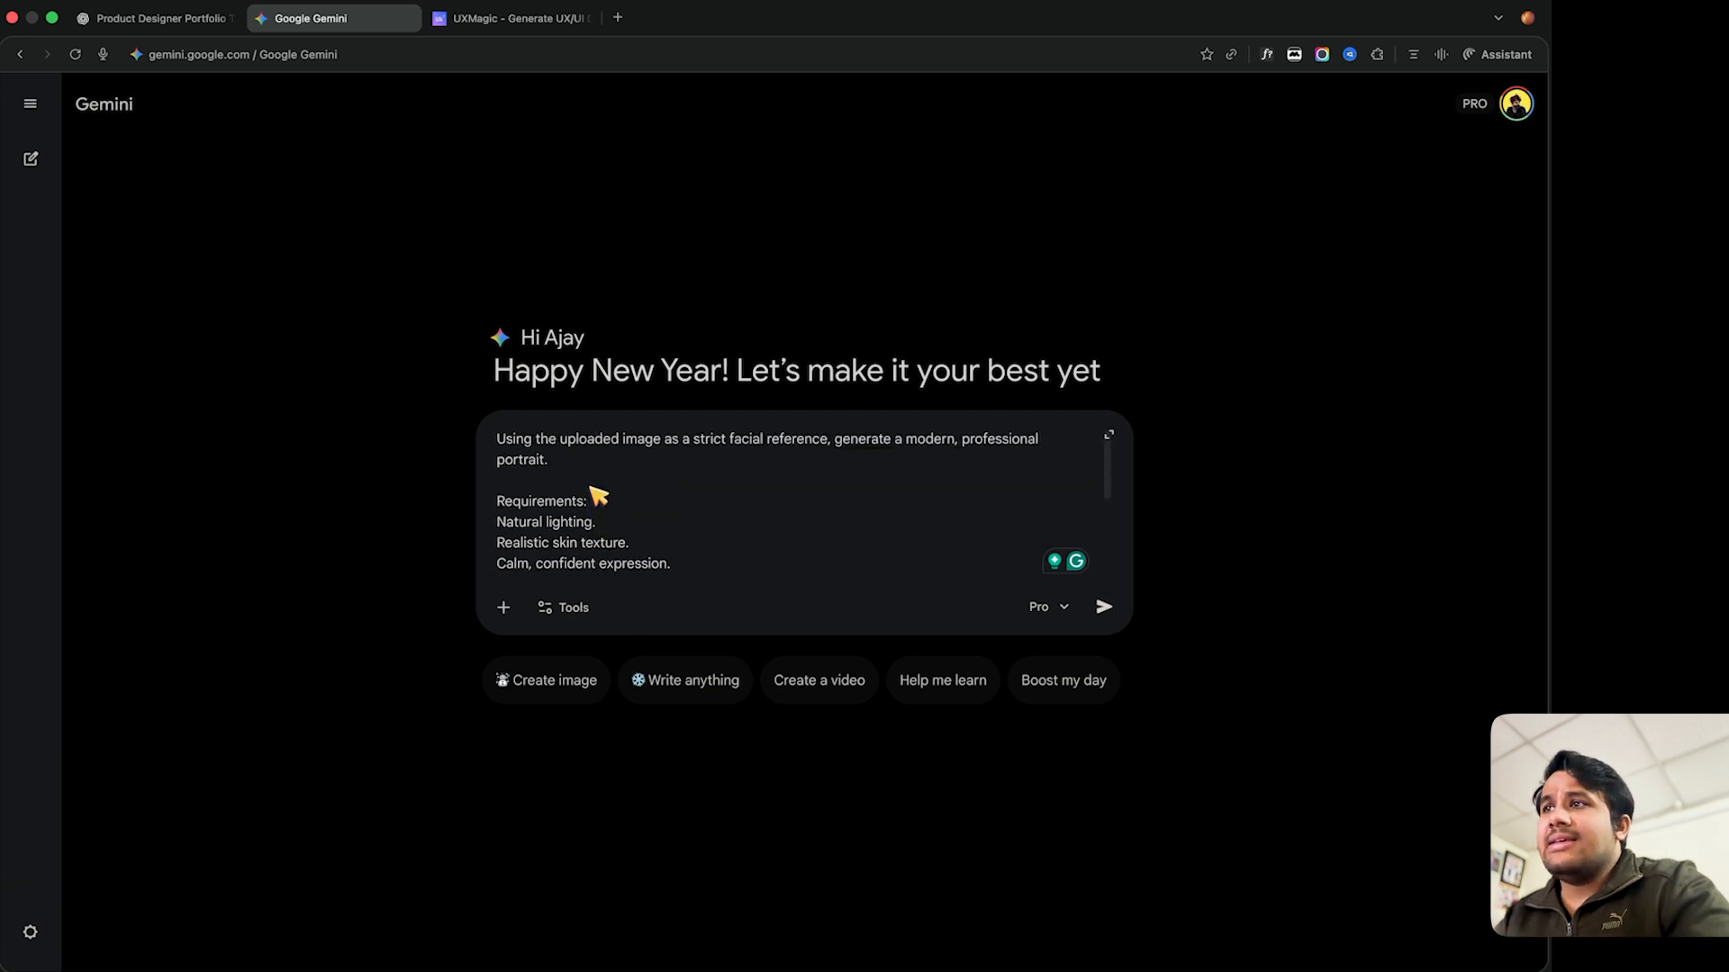
# - Attach the Desktop headshot photo as facial reference and send the portrait prompt
pyautogui.click(503, 607)
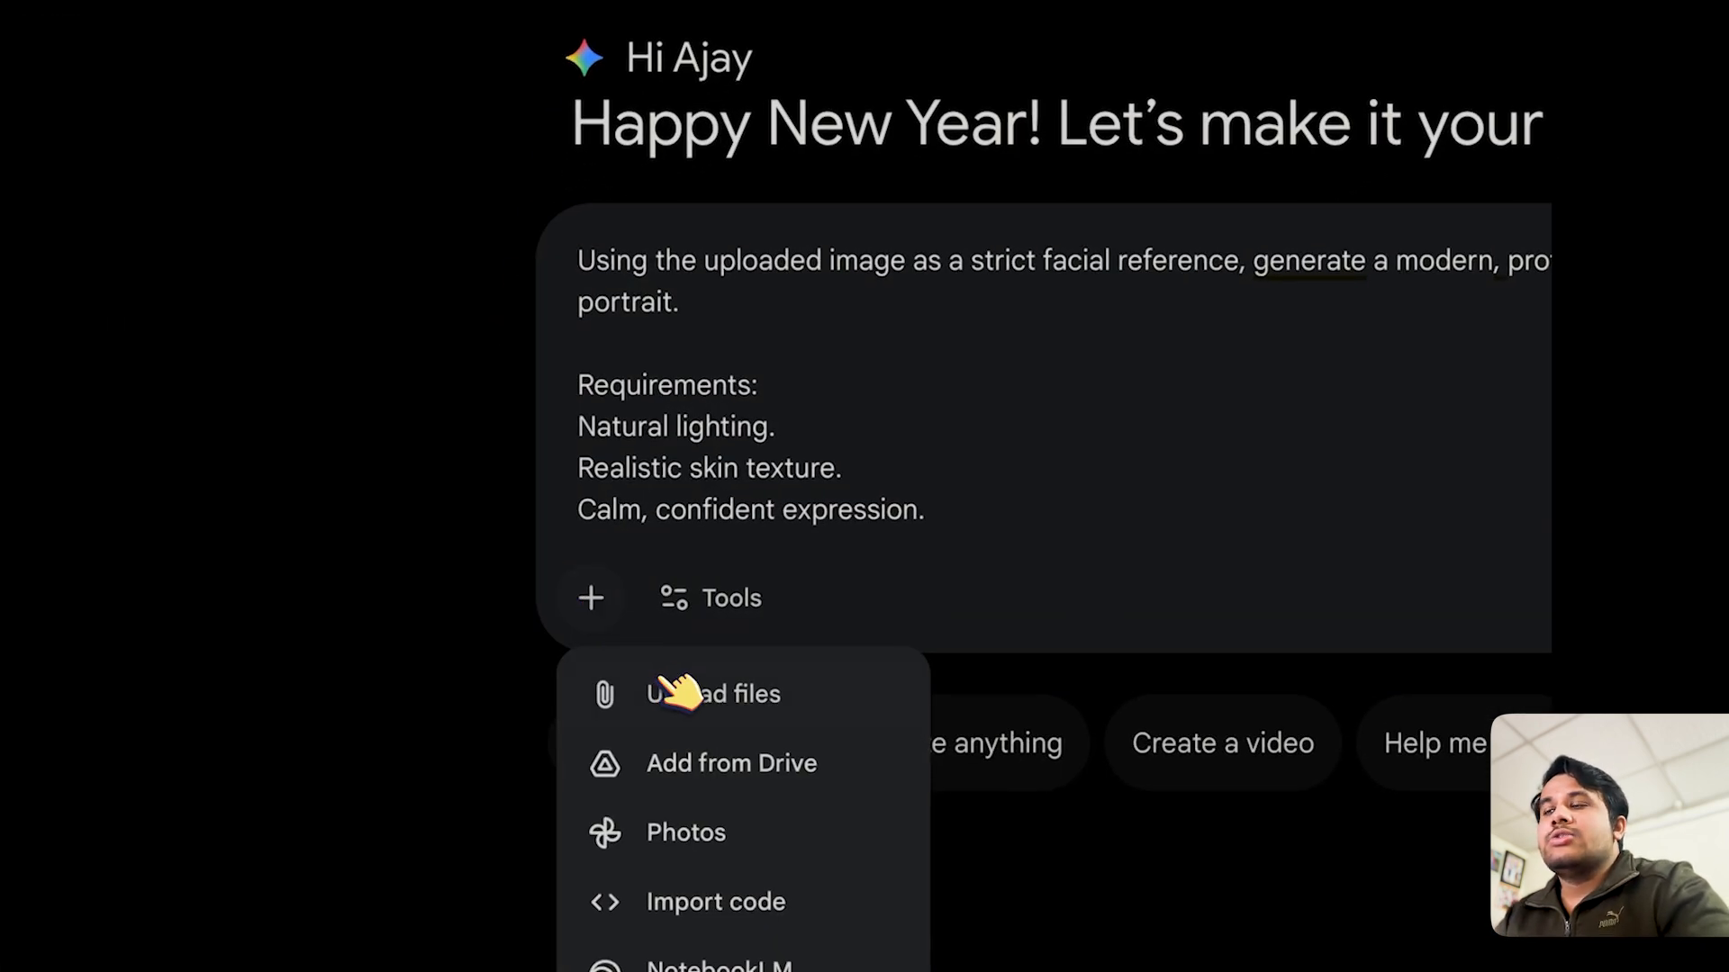
pyautogui.click(663, 681)
pyautogui.click(797, 245)
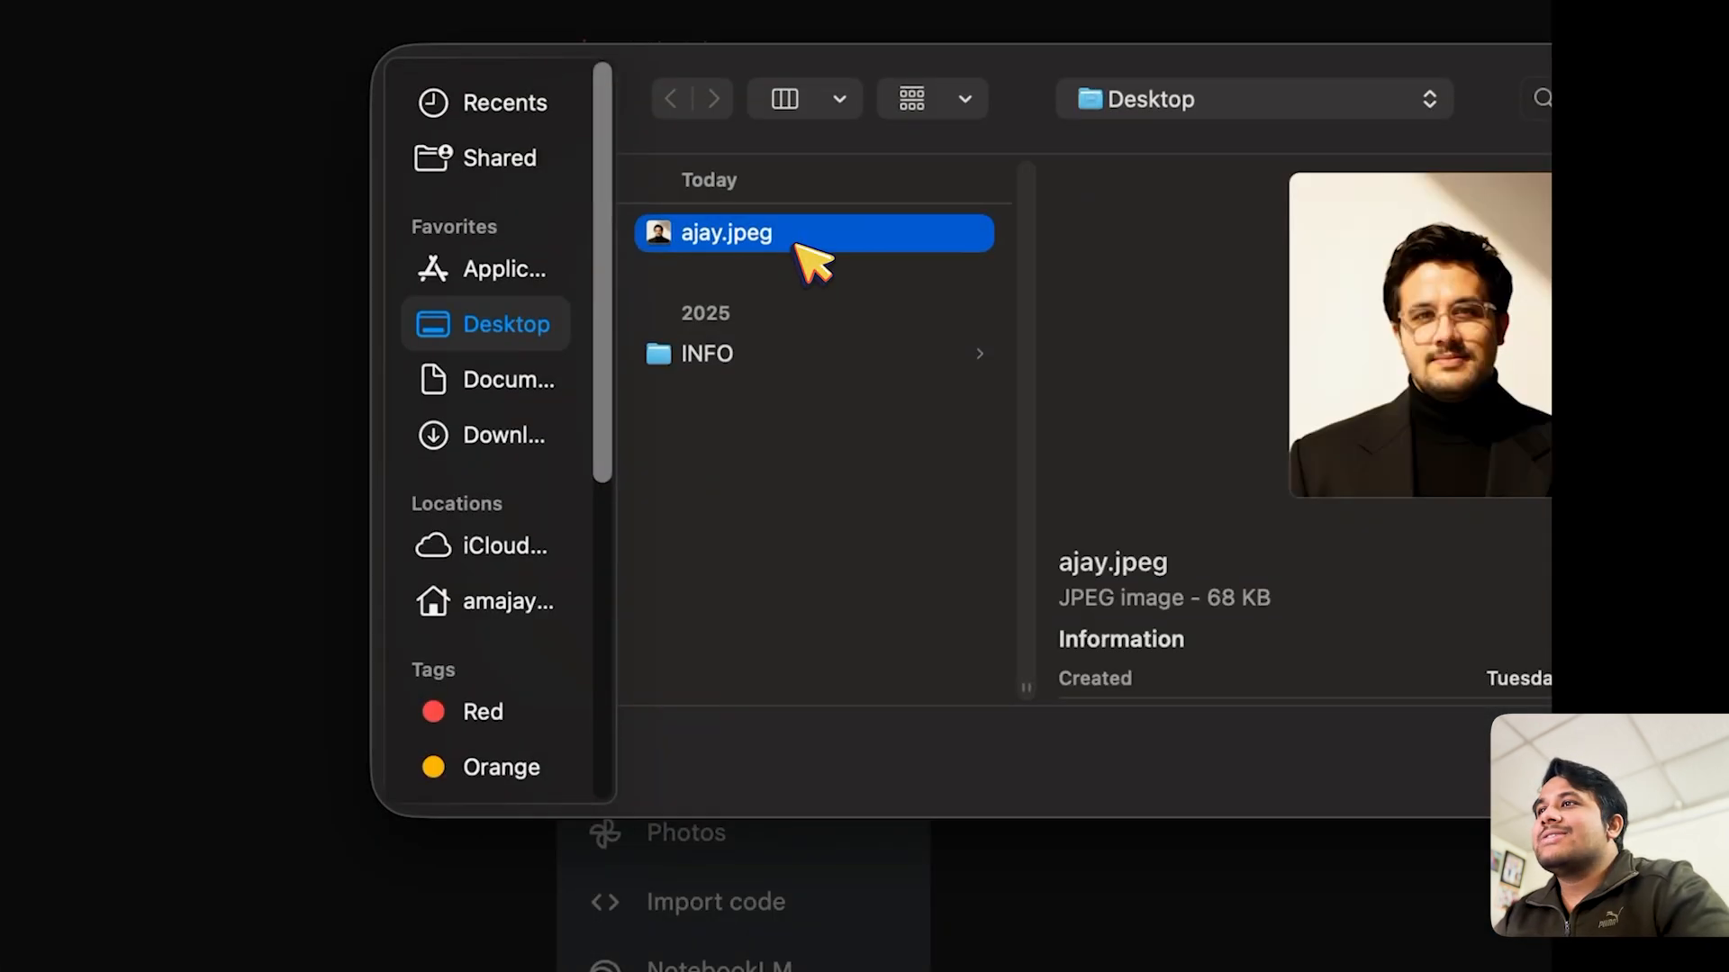
pyautogui.doubleClick(796, 246)
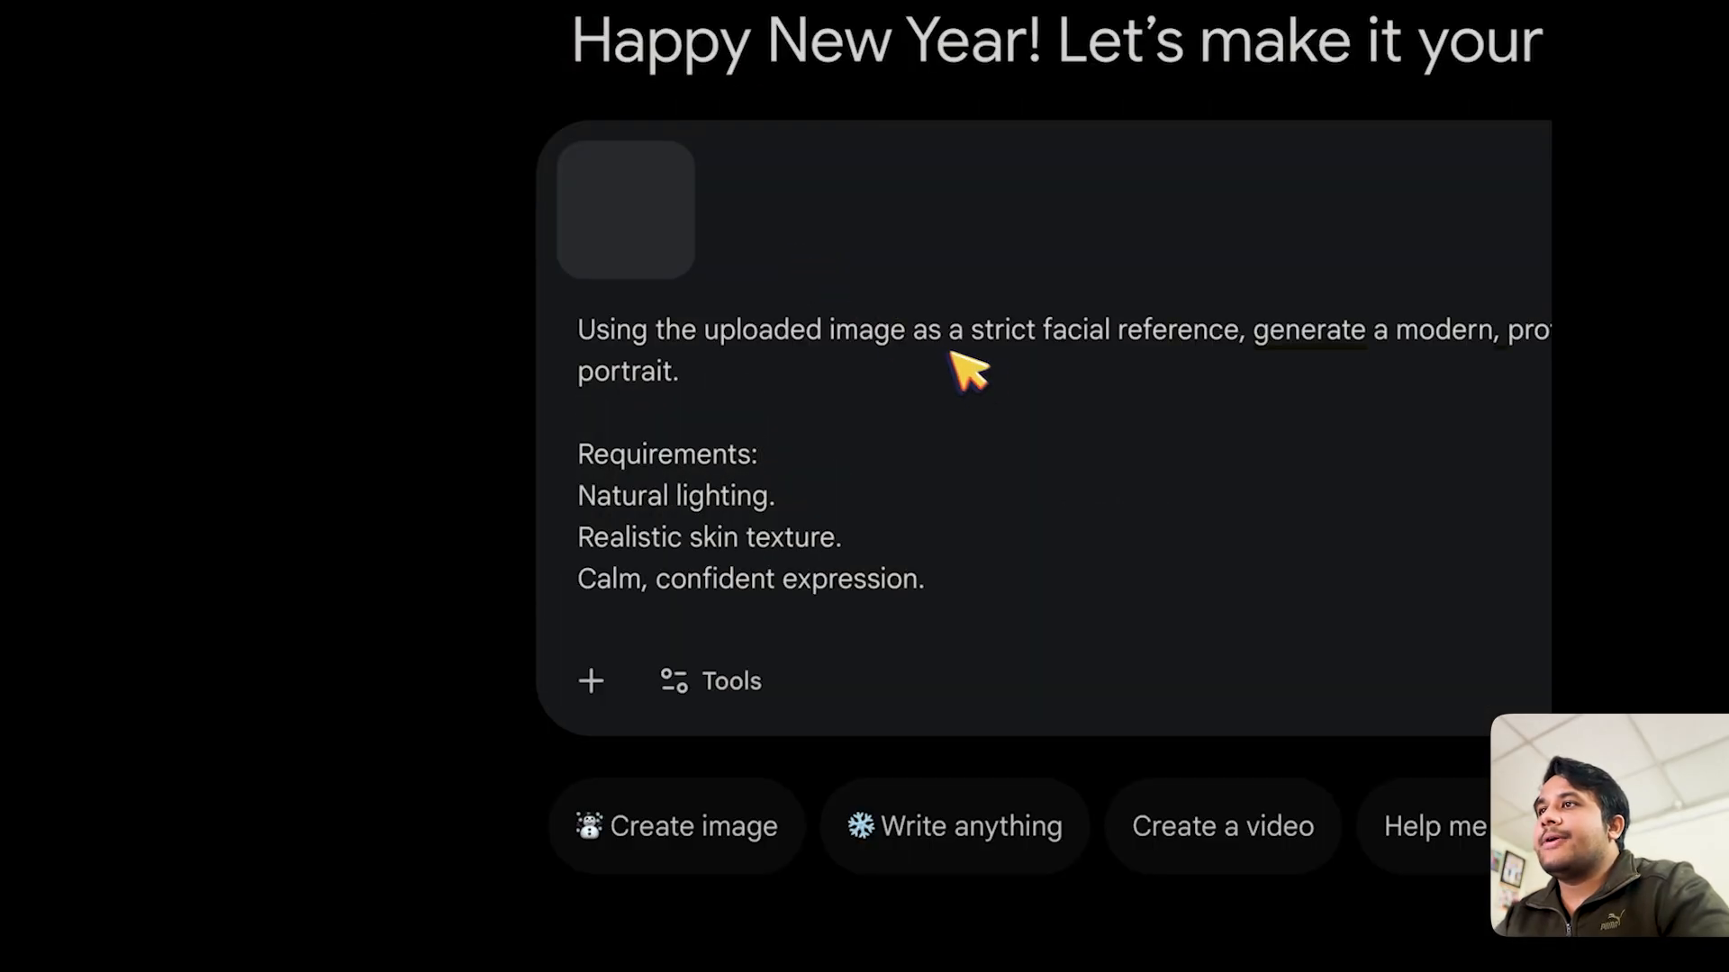
pyautogui.scroll(-5, 968, 369)
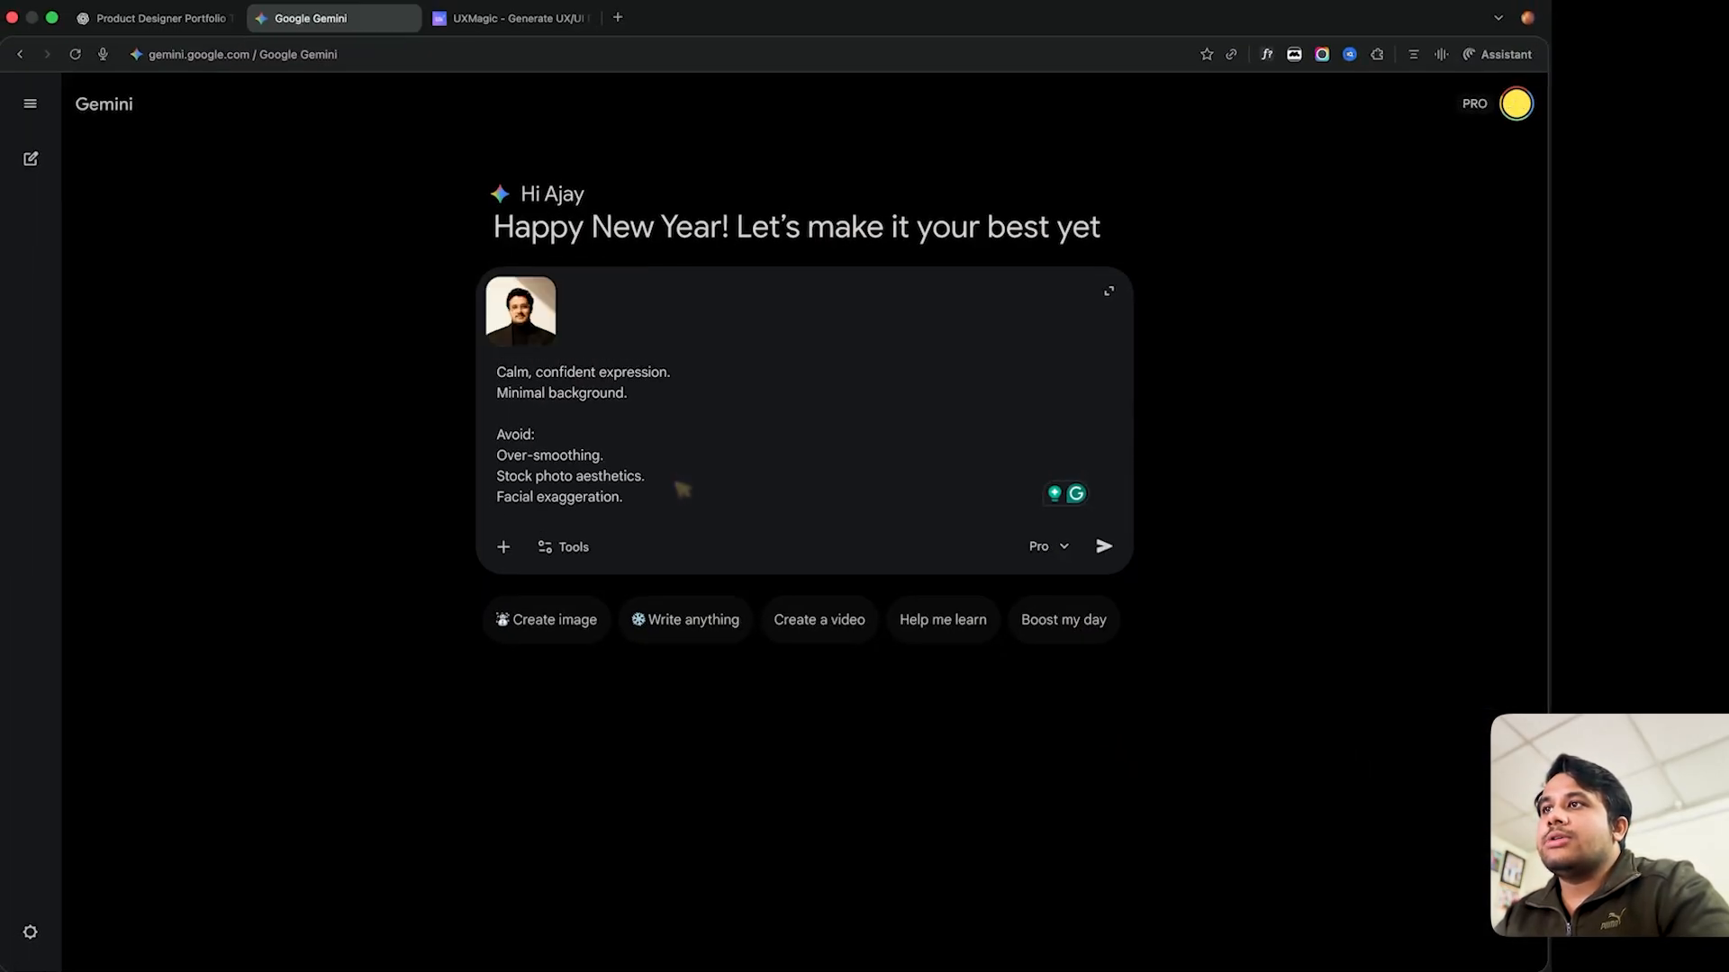
pyautogui.scroll(-1, 682, 489)
pyautogui.scroll(5, 694, 488)
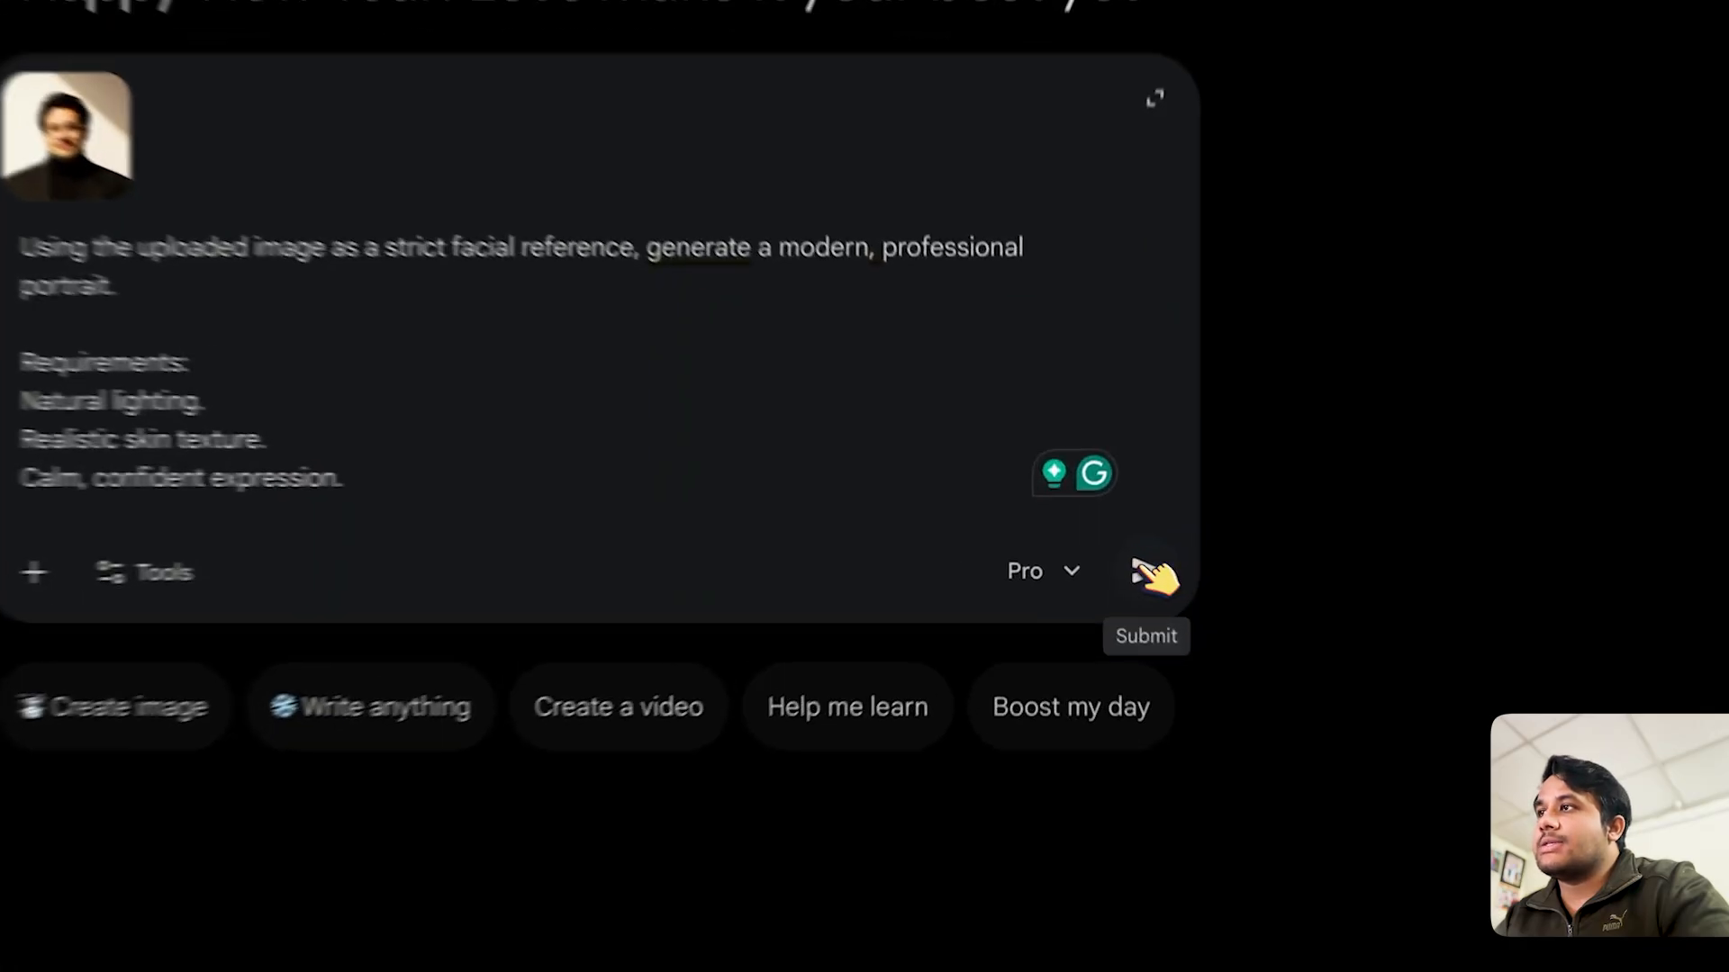
pyautogui.click(1106, 547)
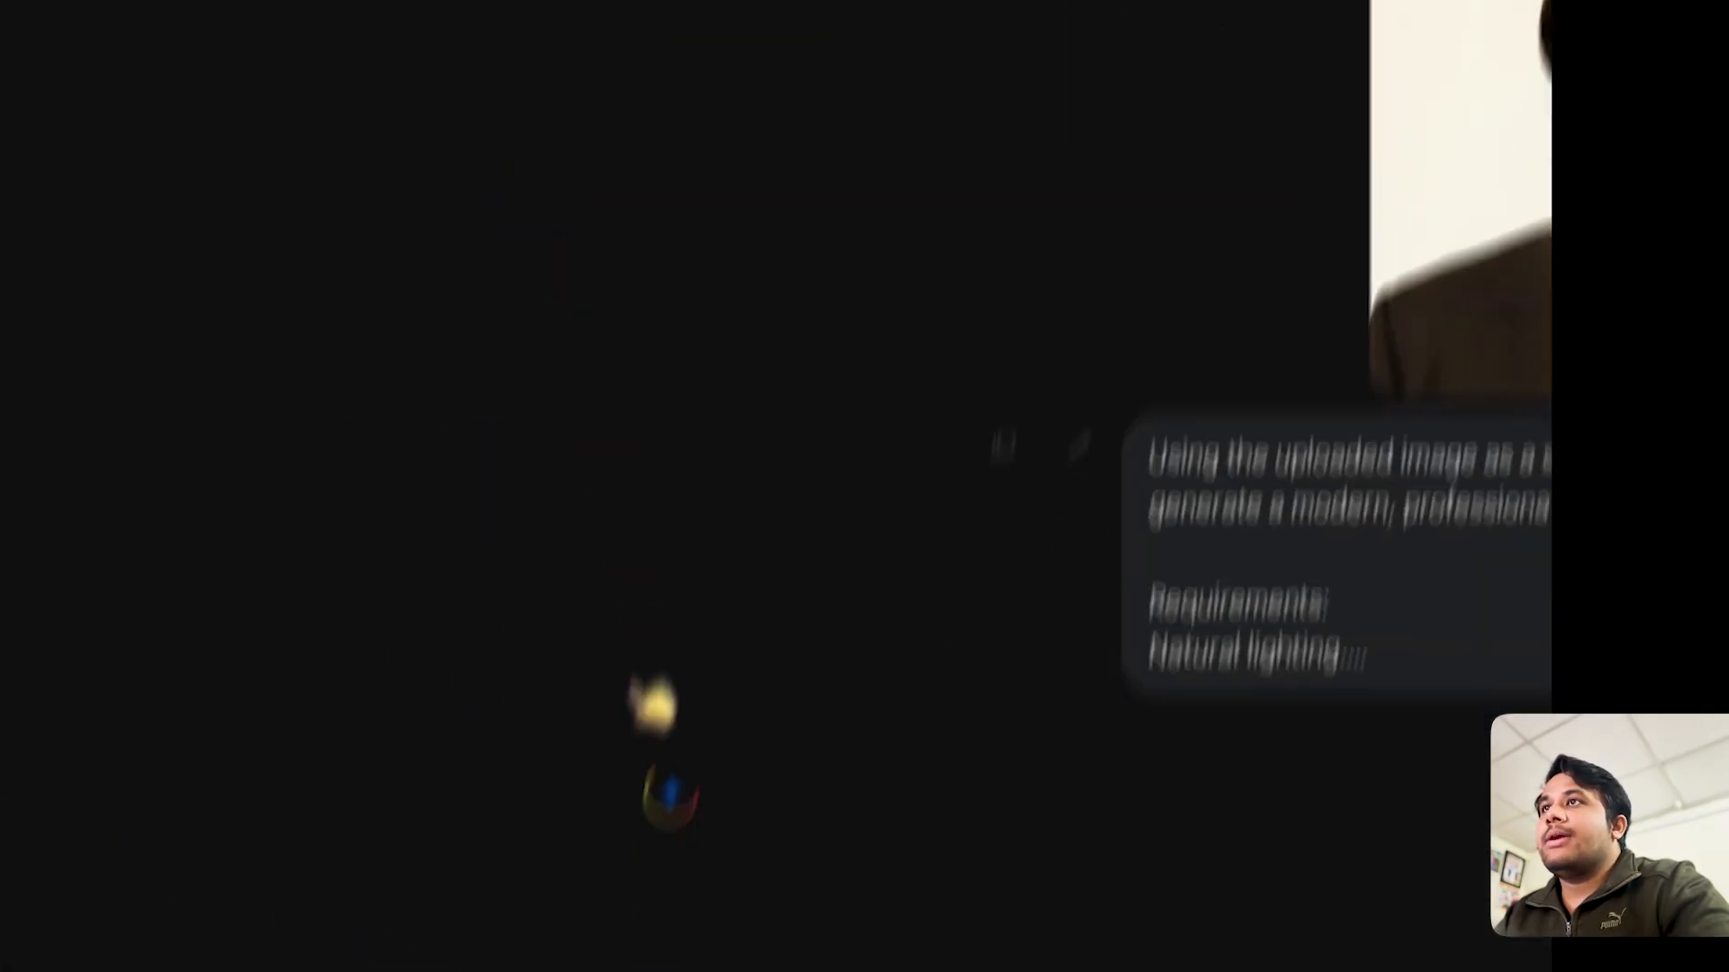
# - Extend the dark portfolio frame downward to reveal more of its sections
pyautogui.click(729, 94)
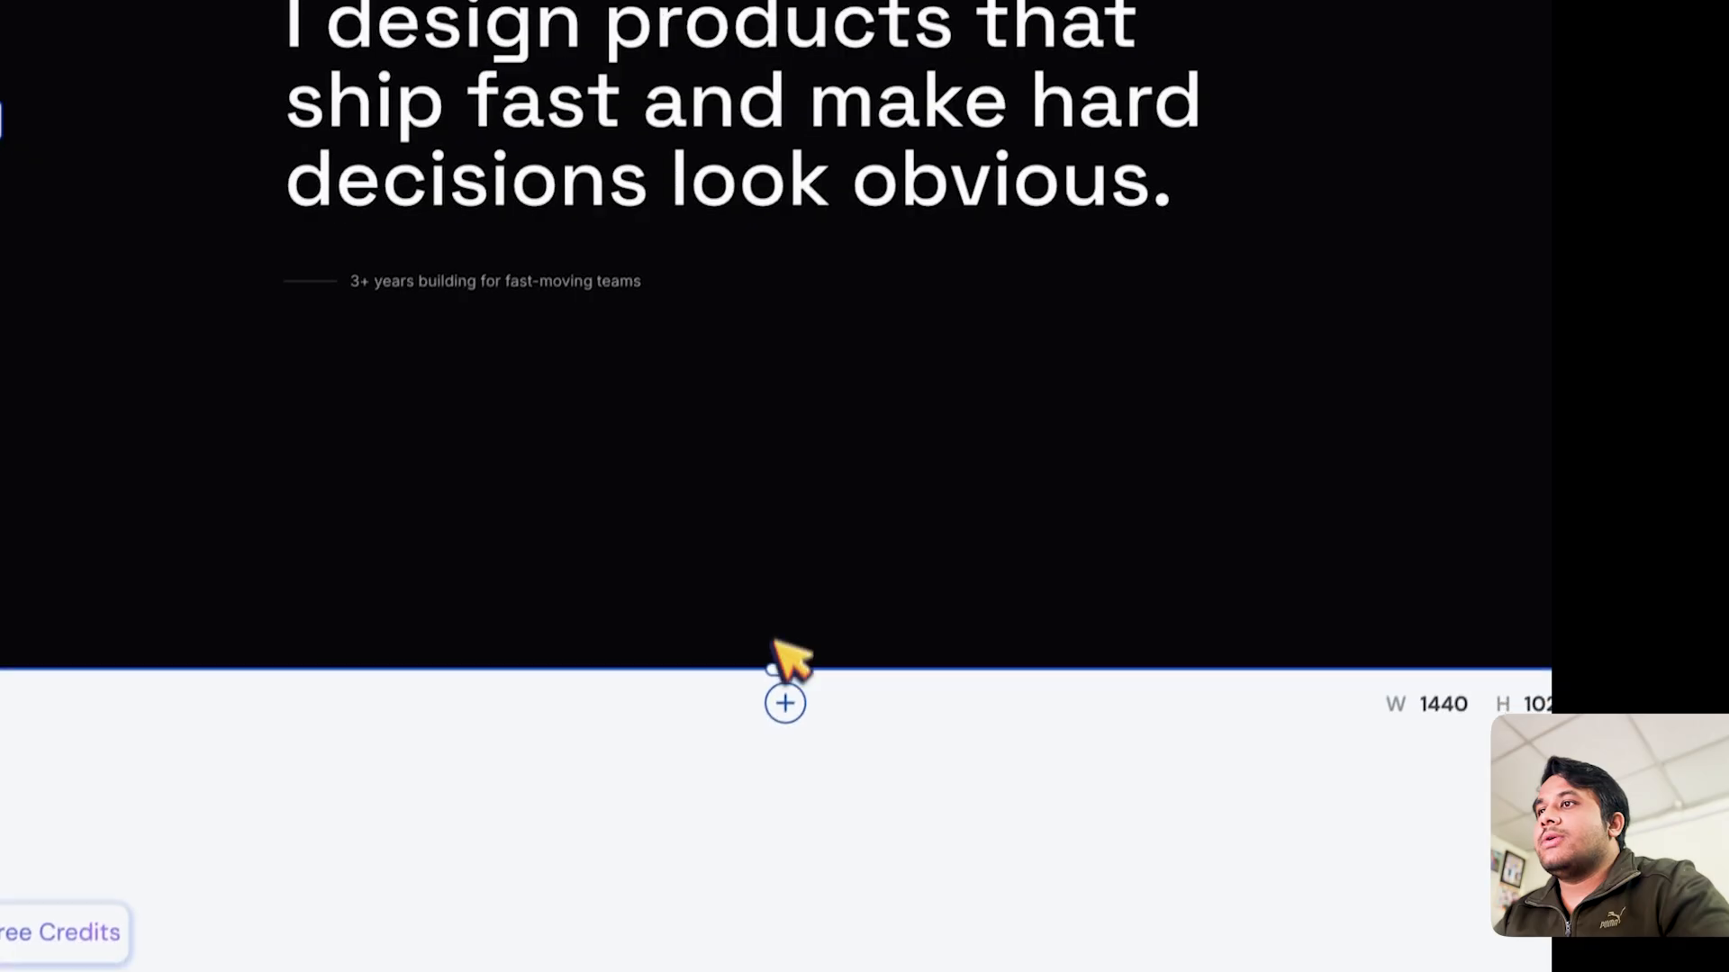
pyautogui.moveTo(783, 669); pyautogui.dragTo(784, 773)
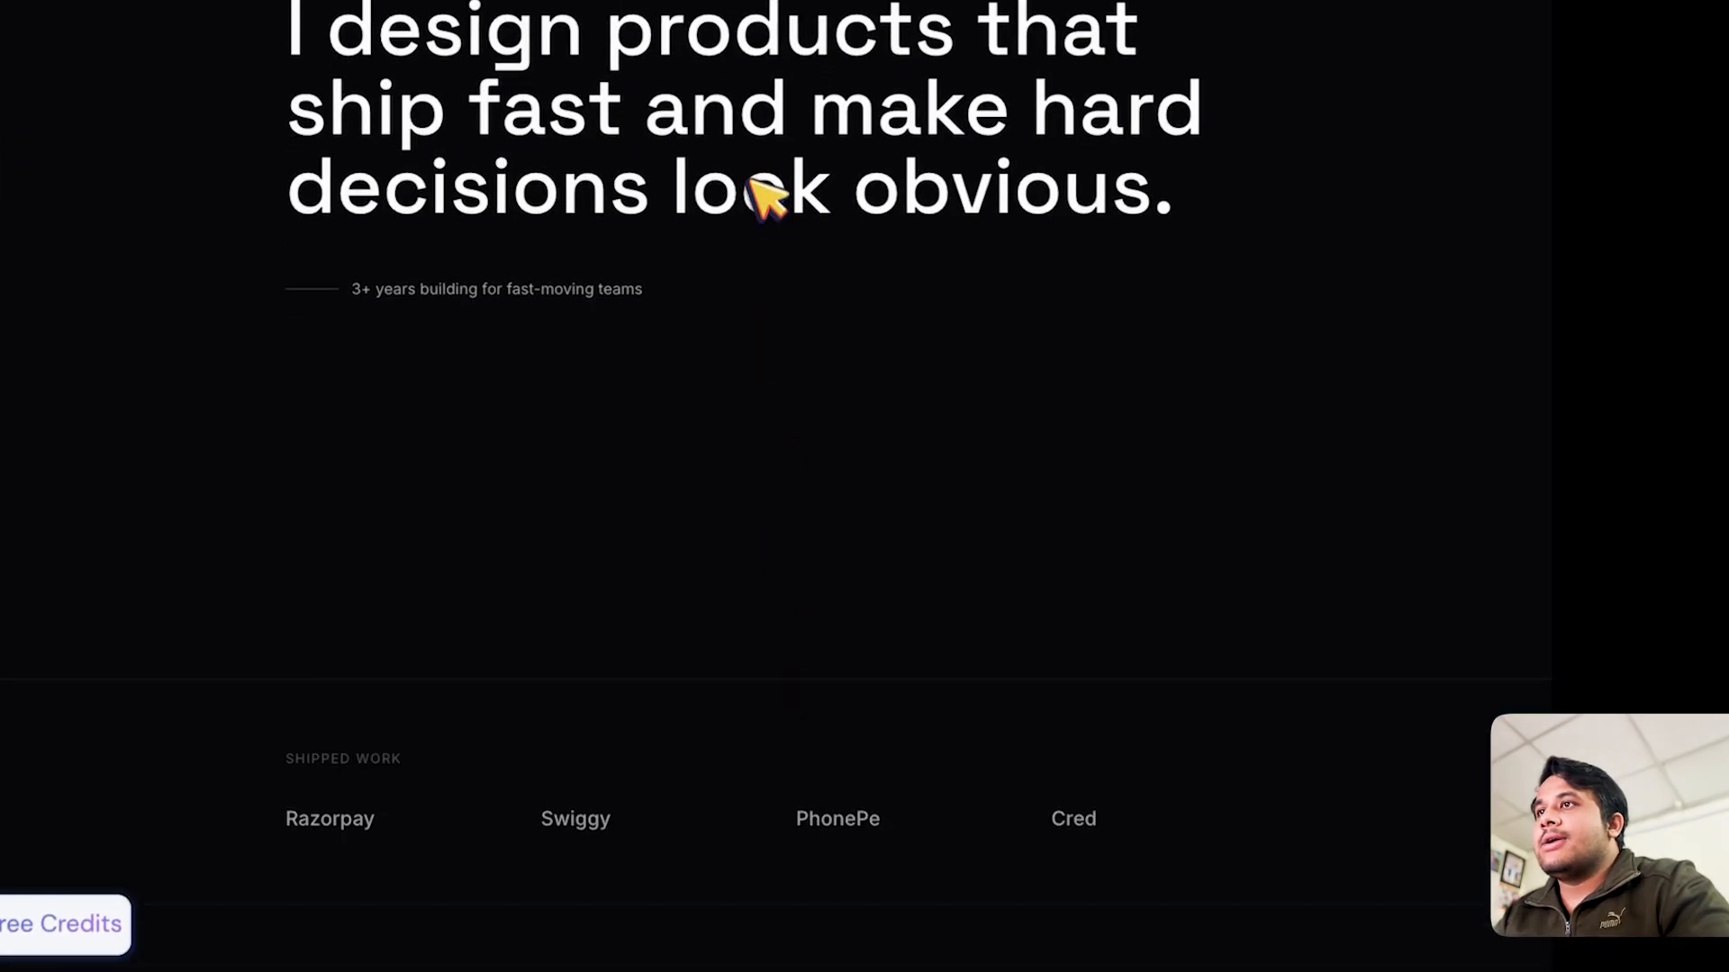
pyautogui.scroll(-8, 765, 194)
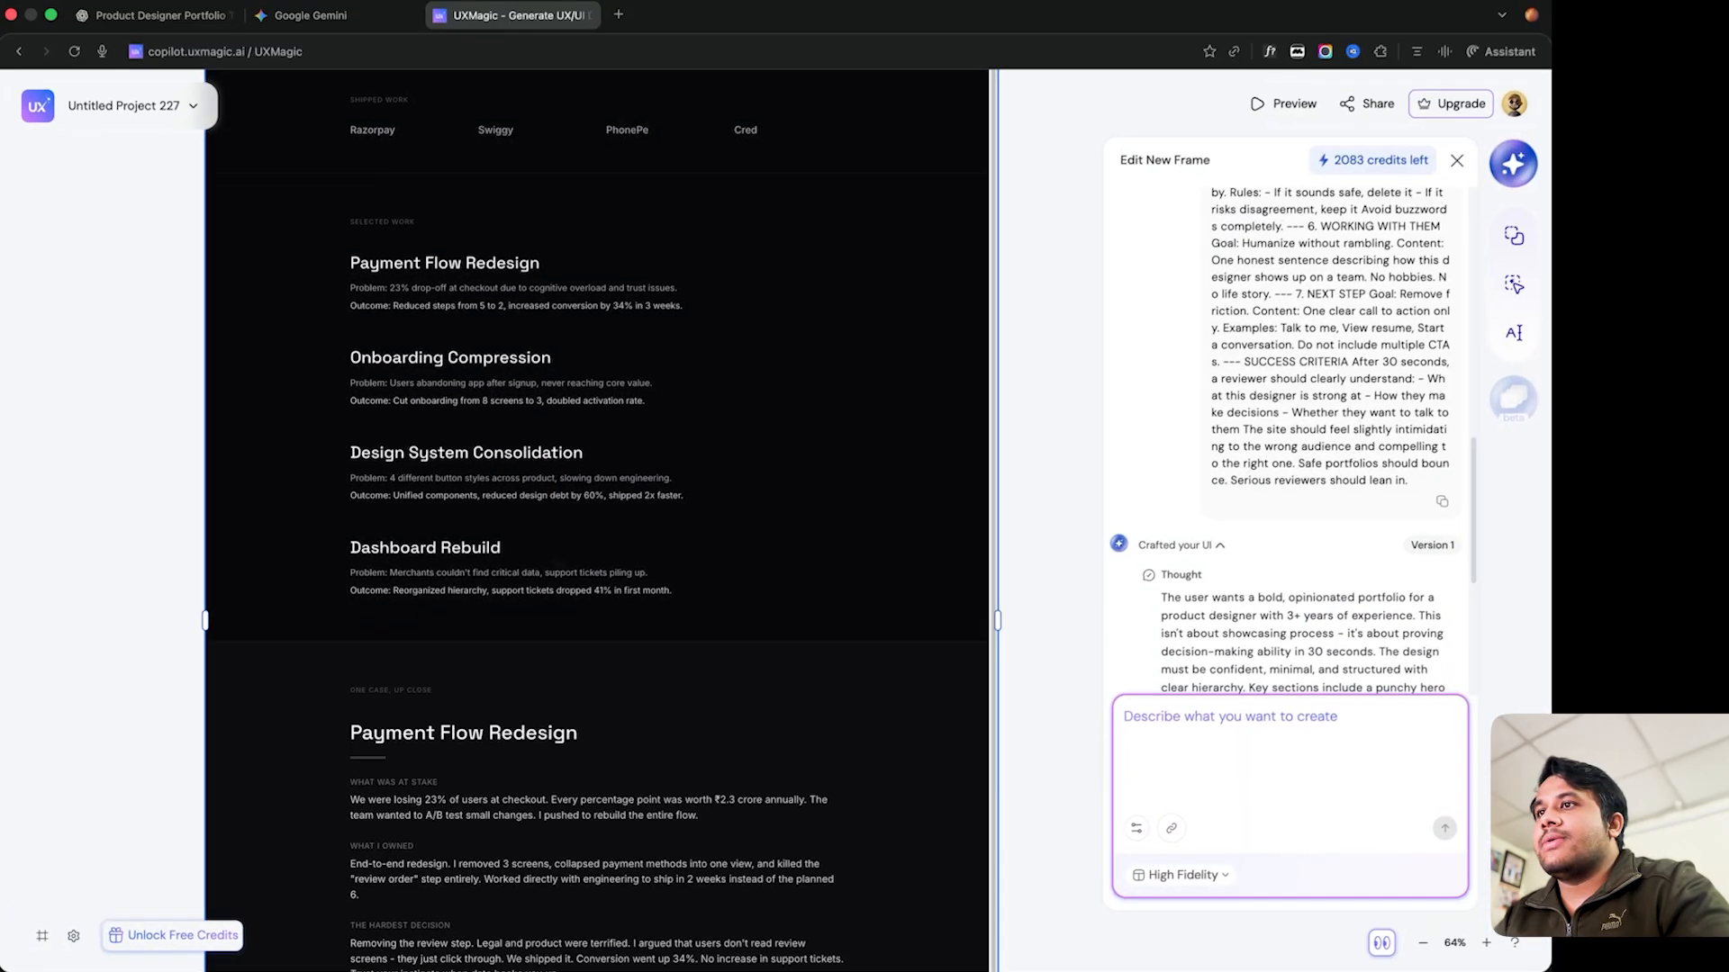
pyautogui.scroll(-10, 609, 522)
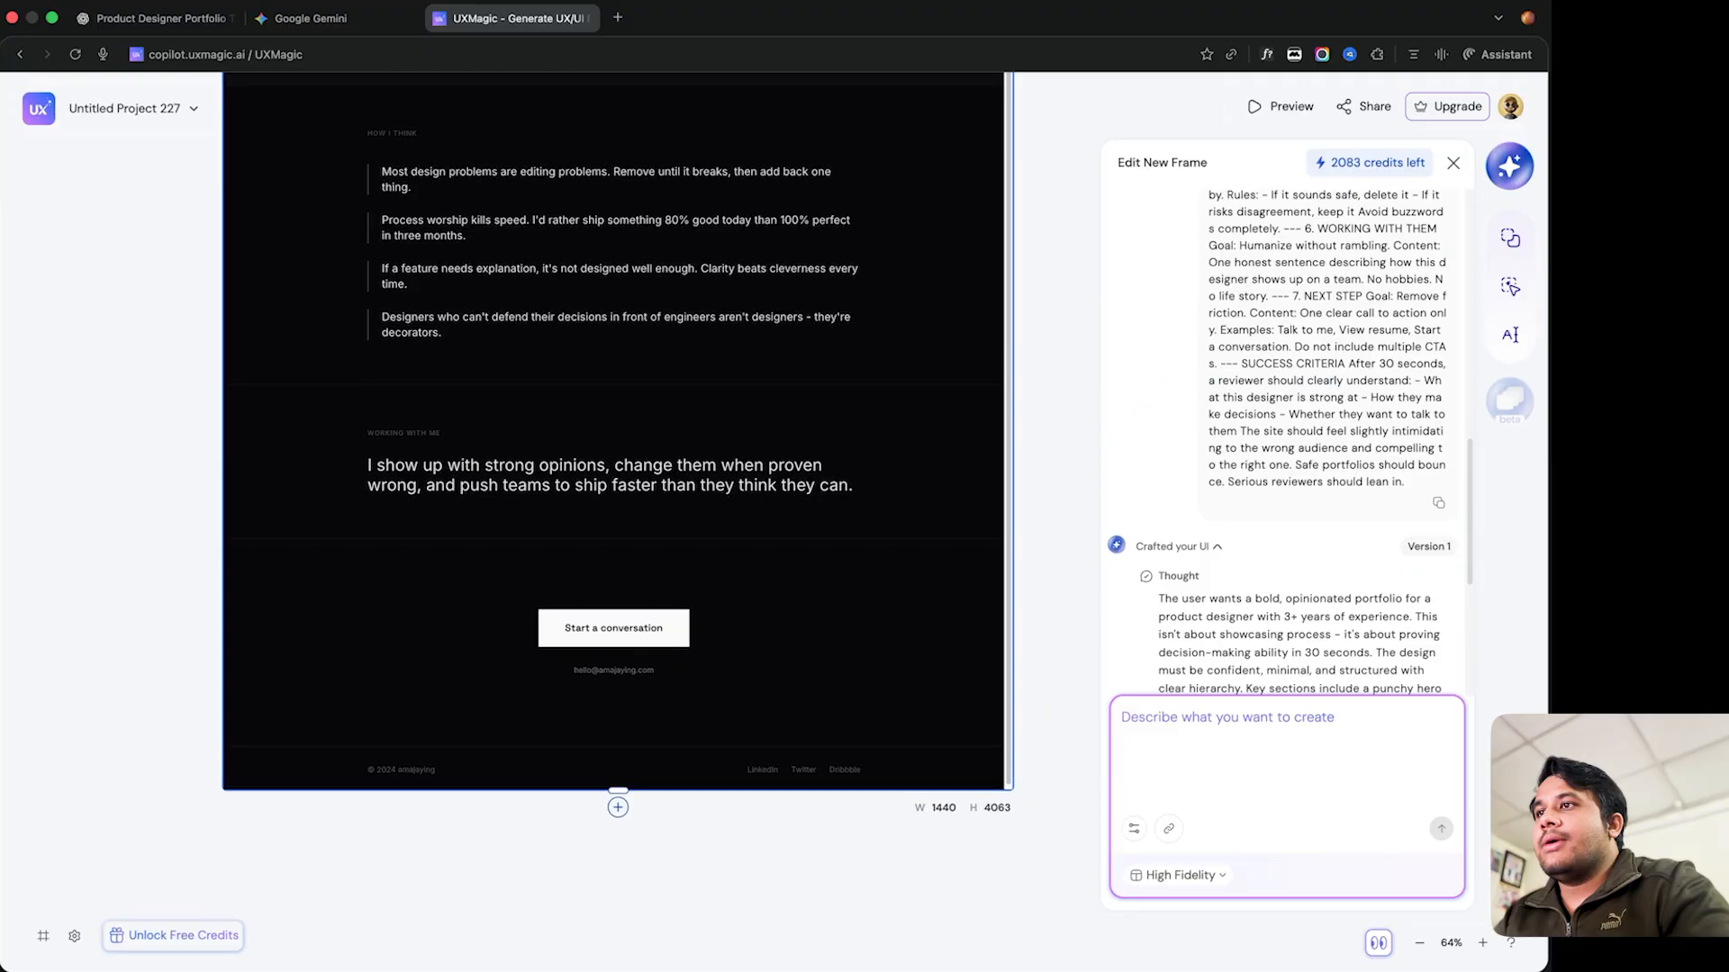
pyautogui.scroll(15, 594, 522)
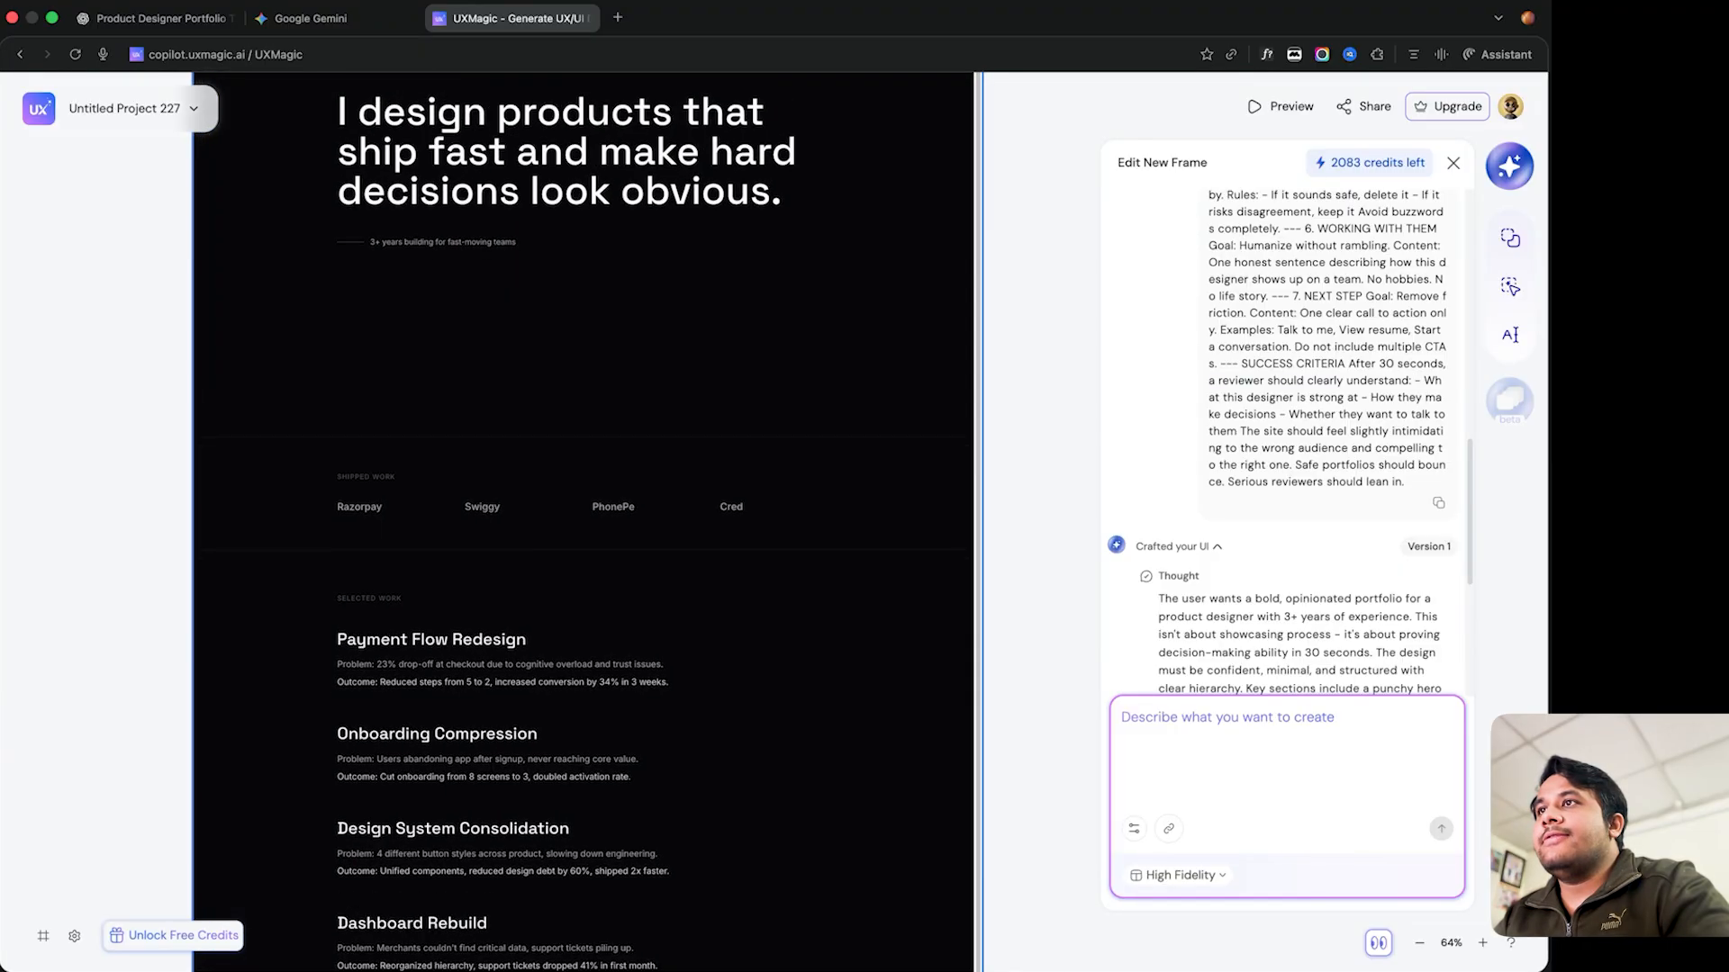
pyautogui.scroll(3, 560, 568)
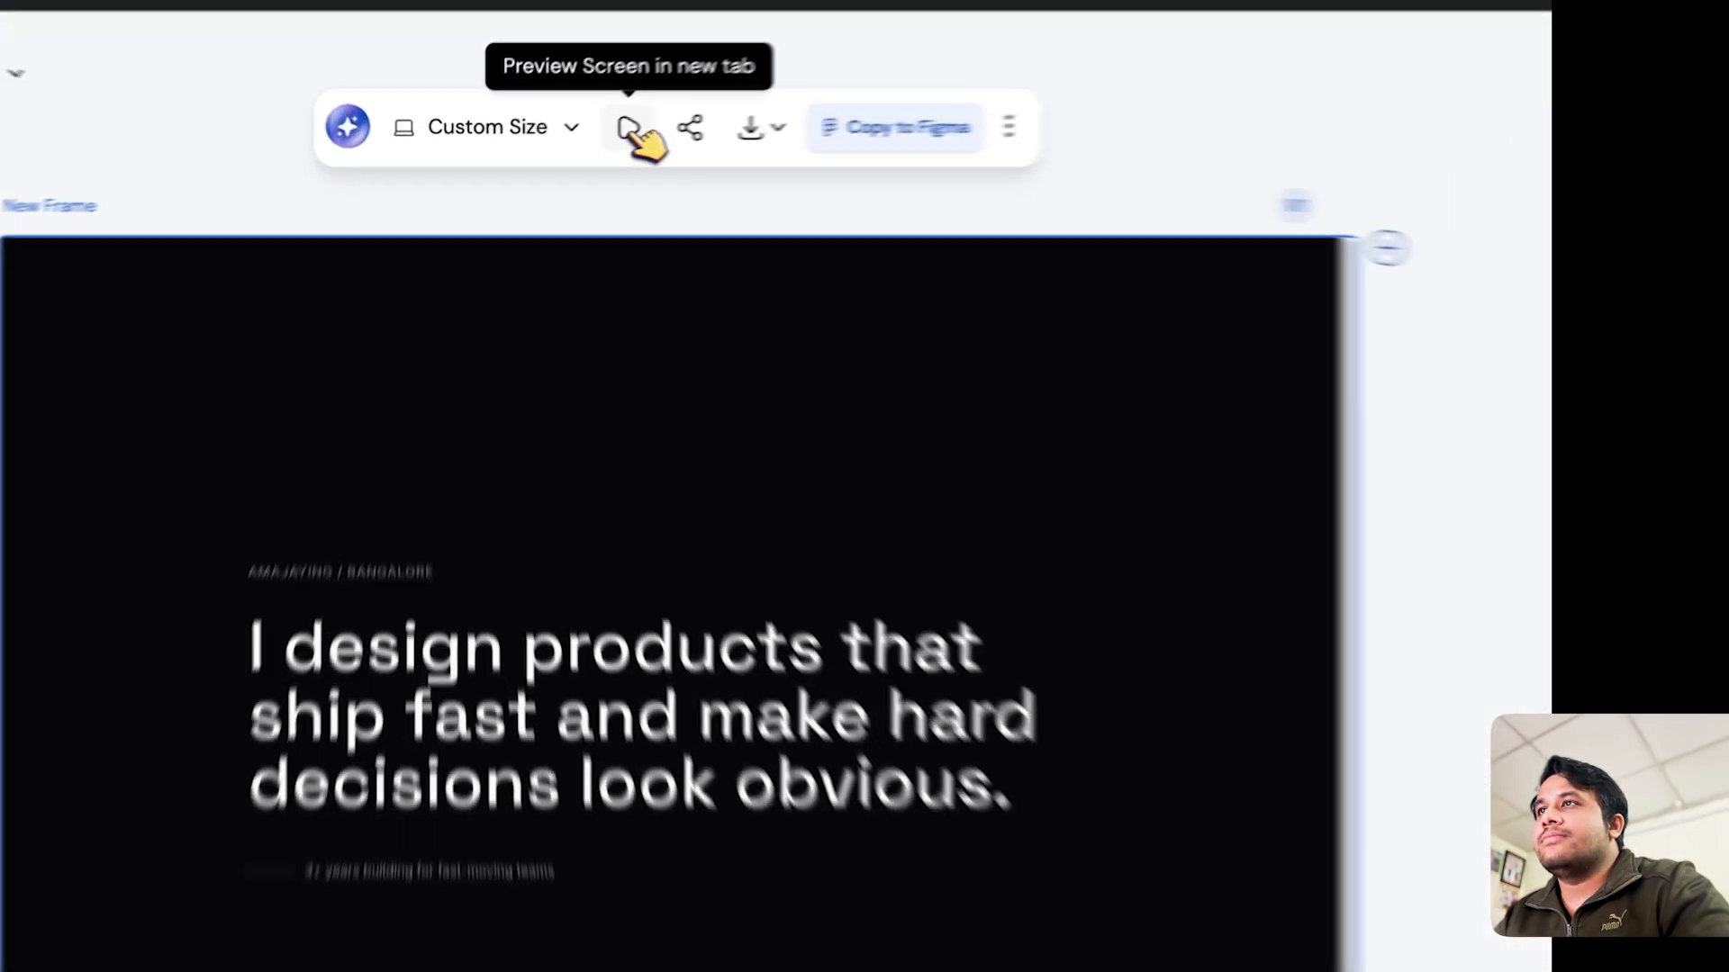
# - Preview the portfolio full screen and scroll through hero, shipped work and How I Think
pyautogui.click(550, 140)
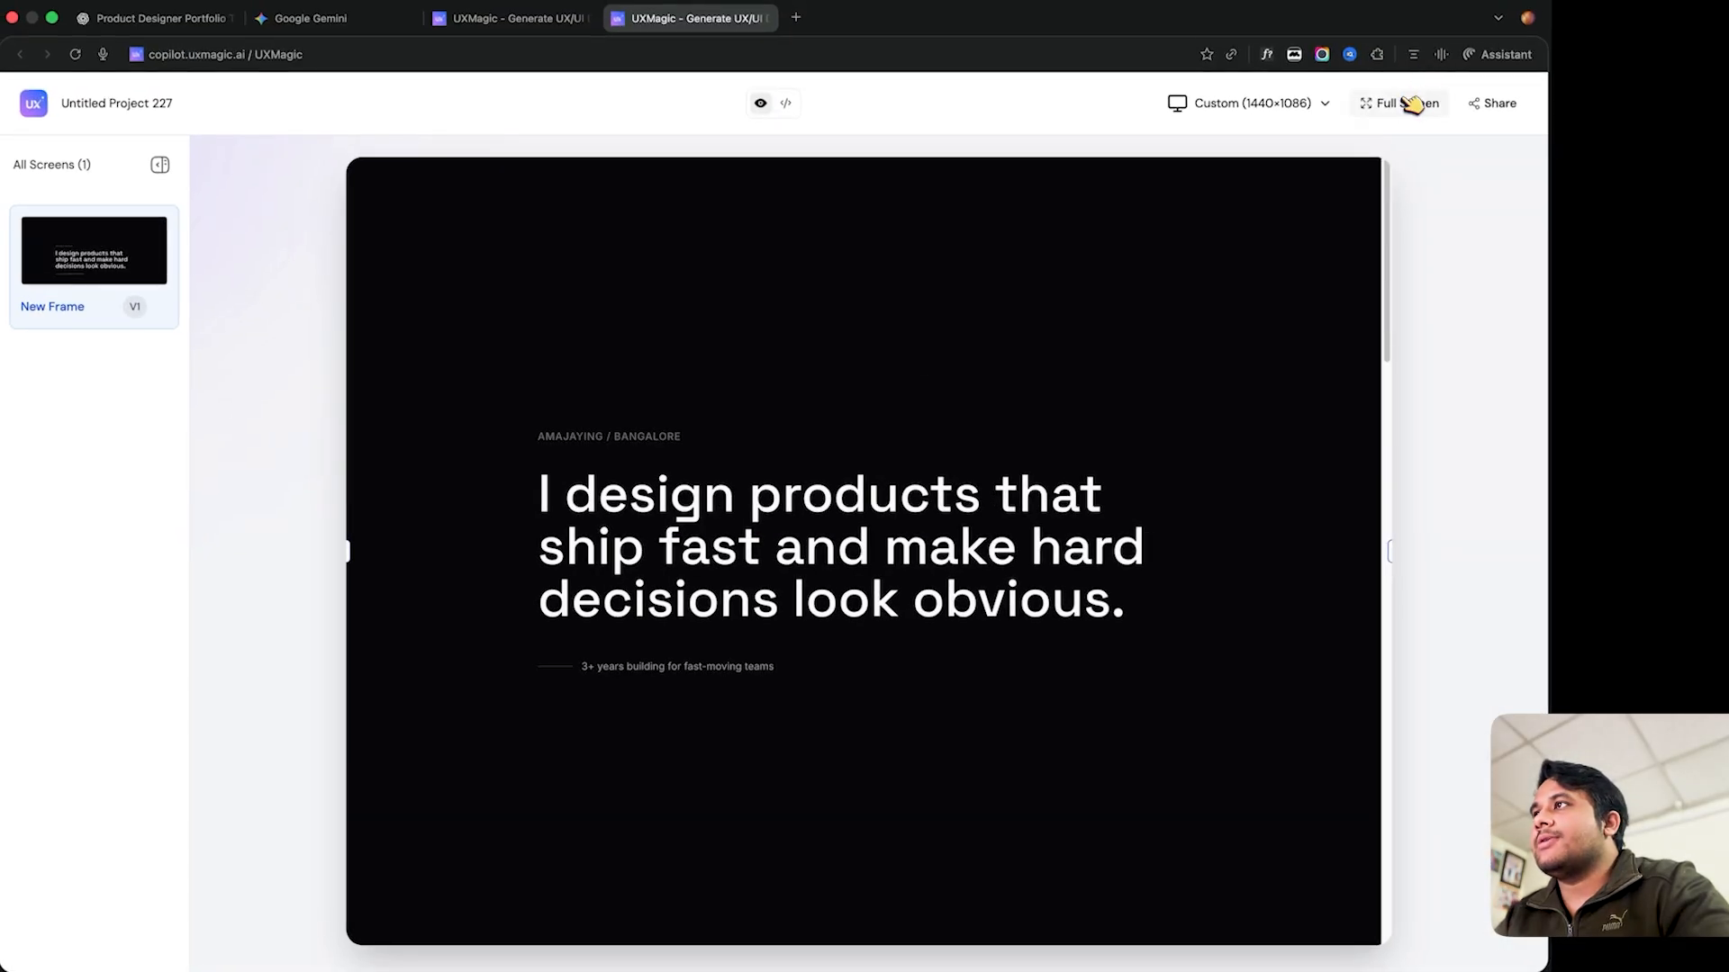
pyautogui.click(1401, 104)
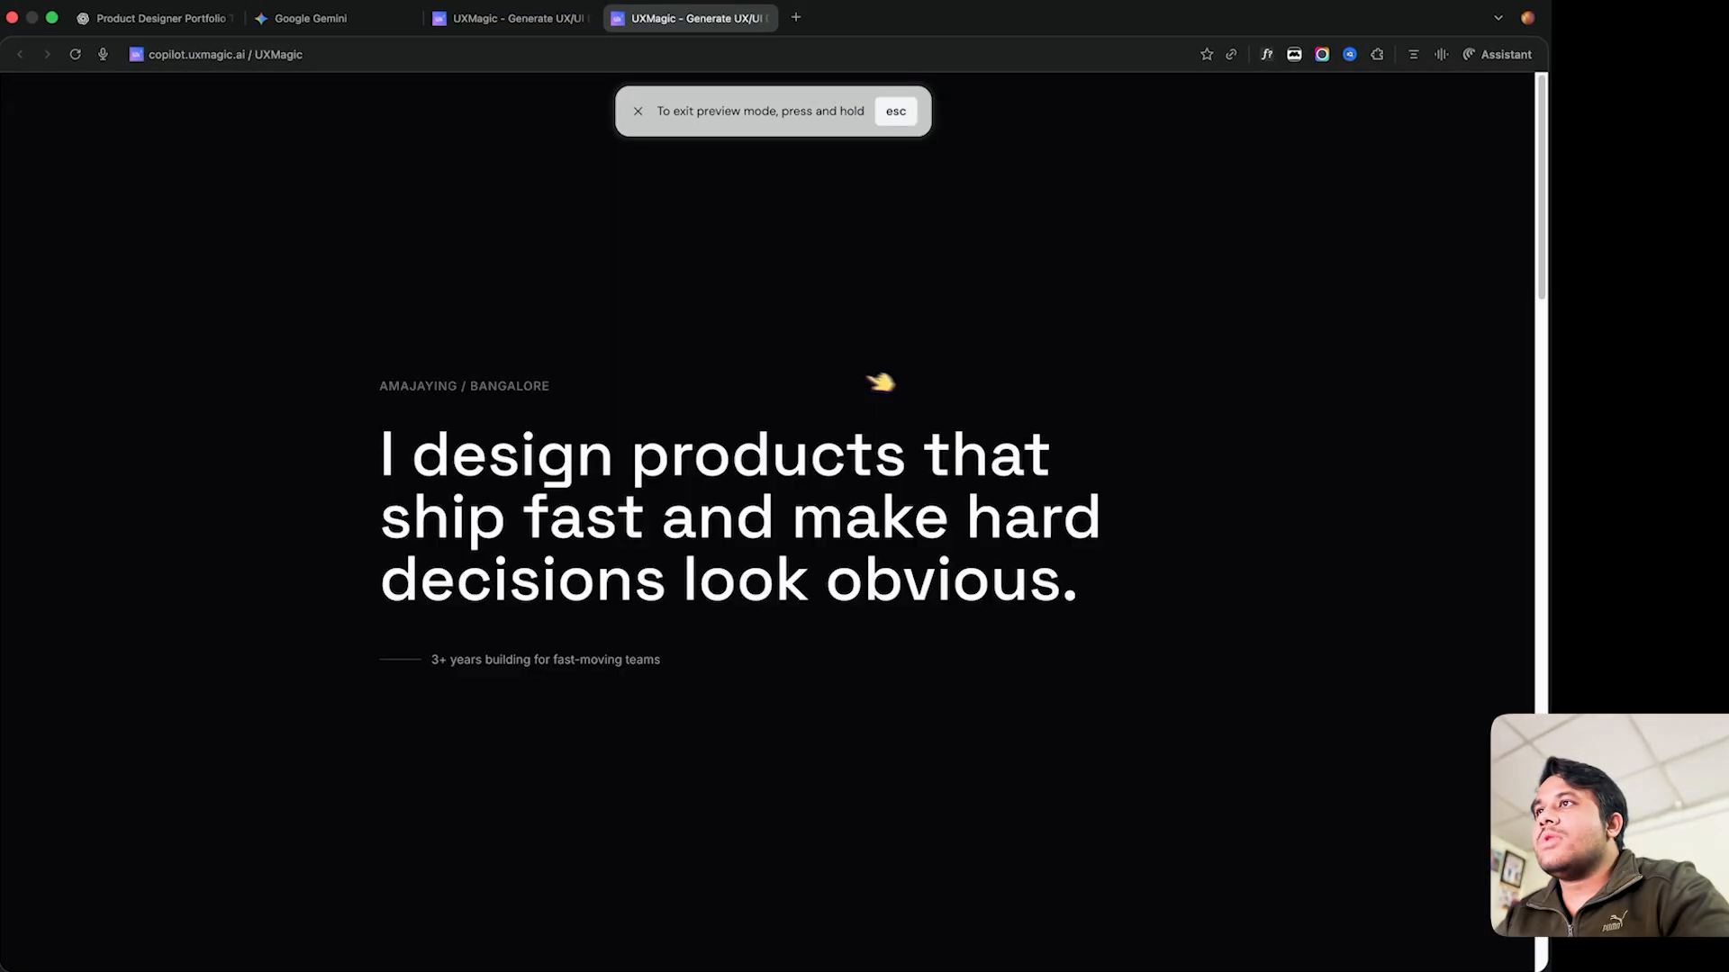
pyautogui.scroll(-1, 630, 567)
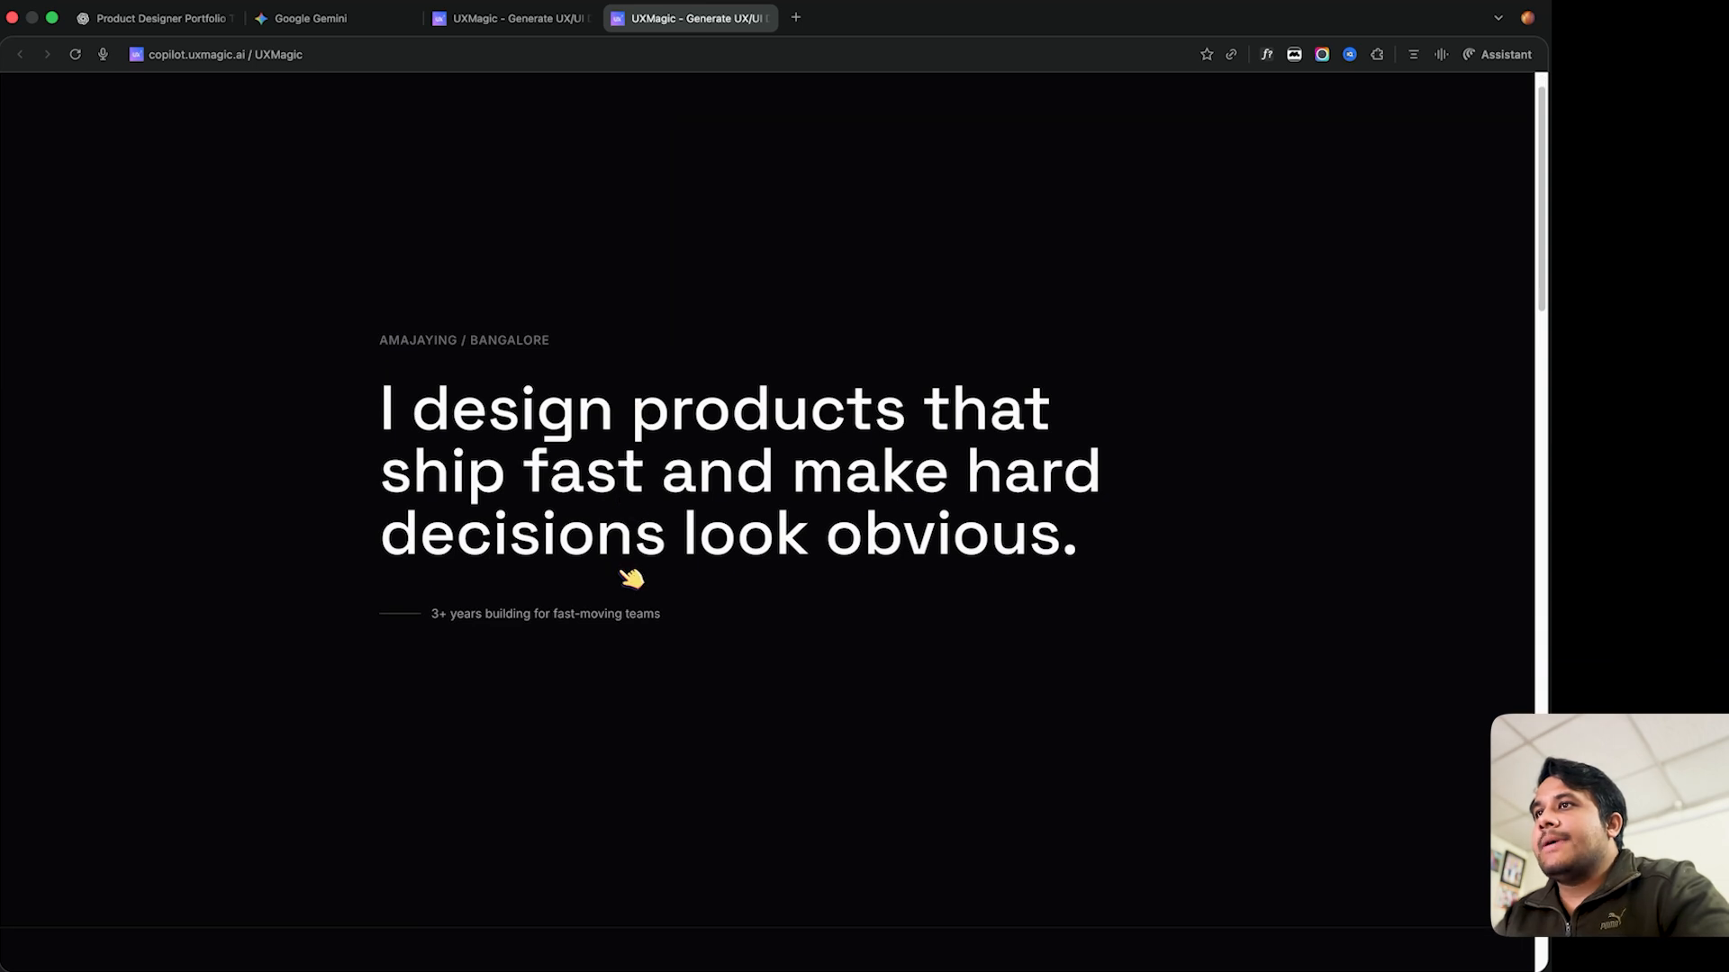
pyautogui.scroll(-10, 631, 577)
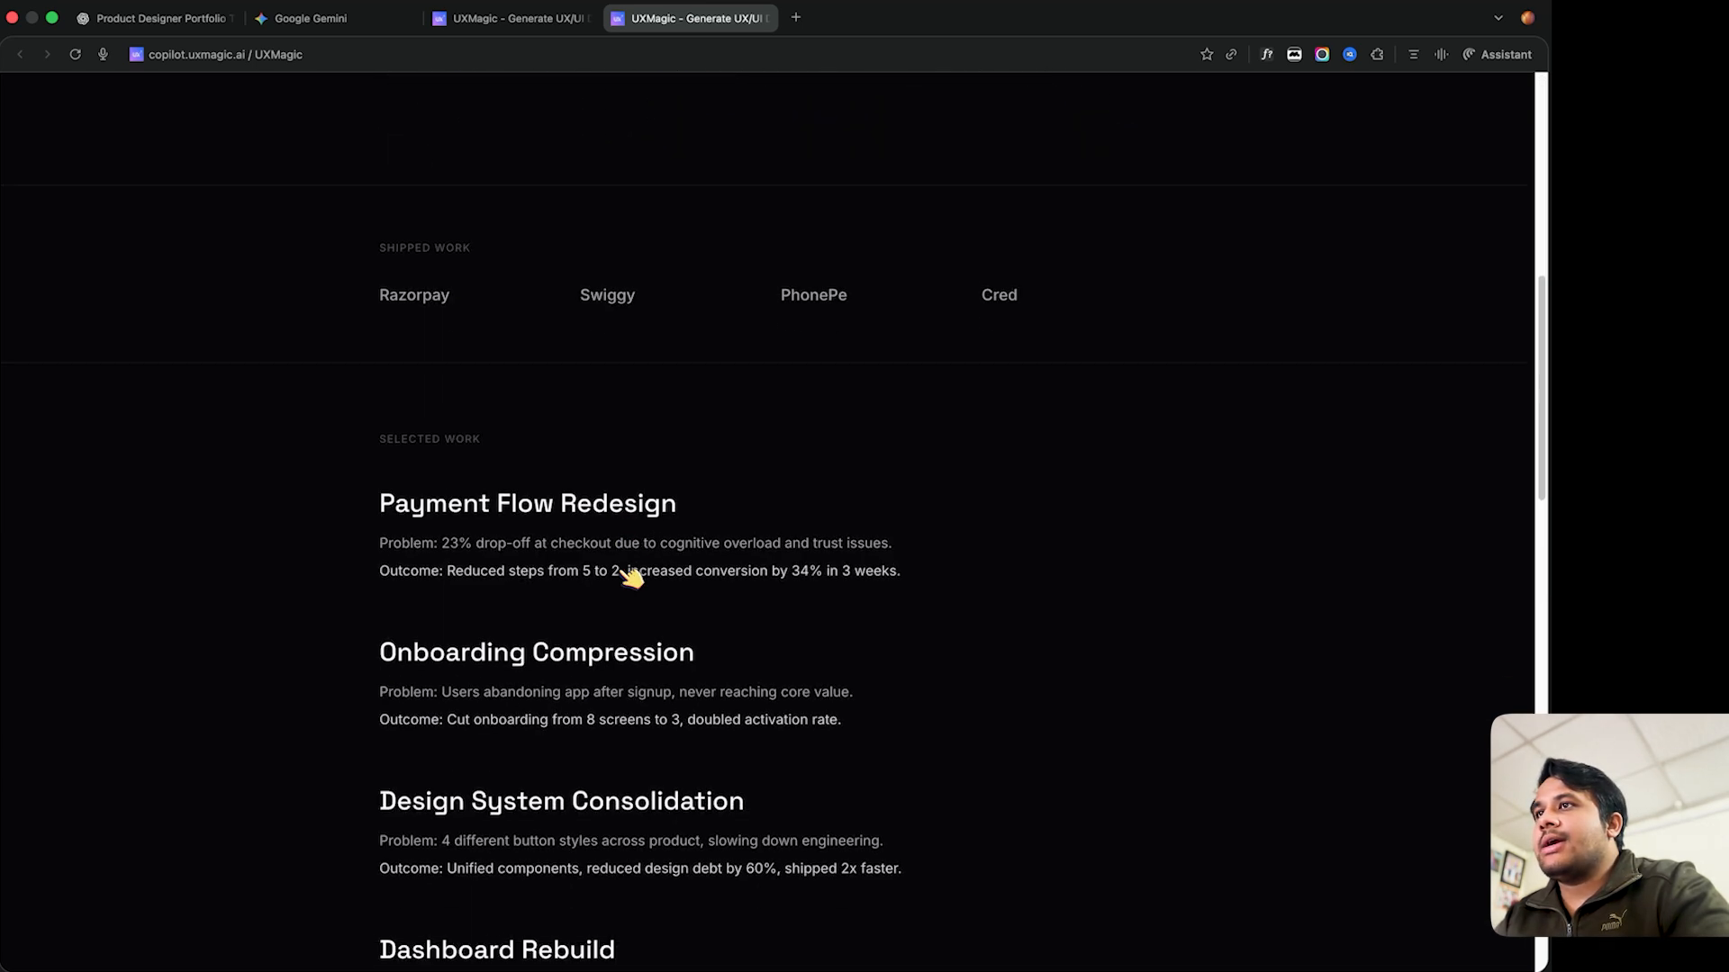
pyautogui.scroll(-15, 627, 578)
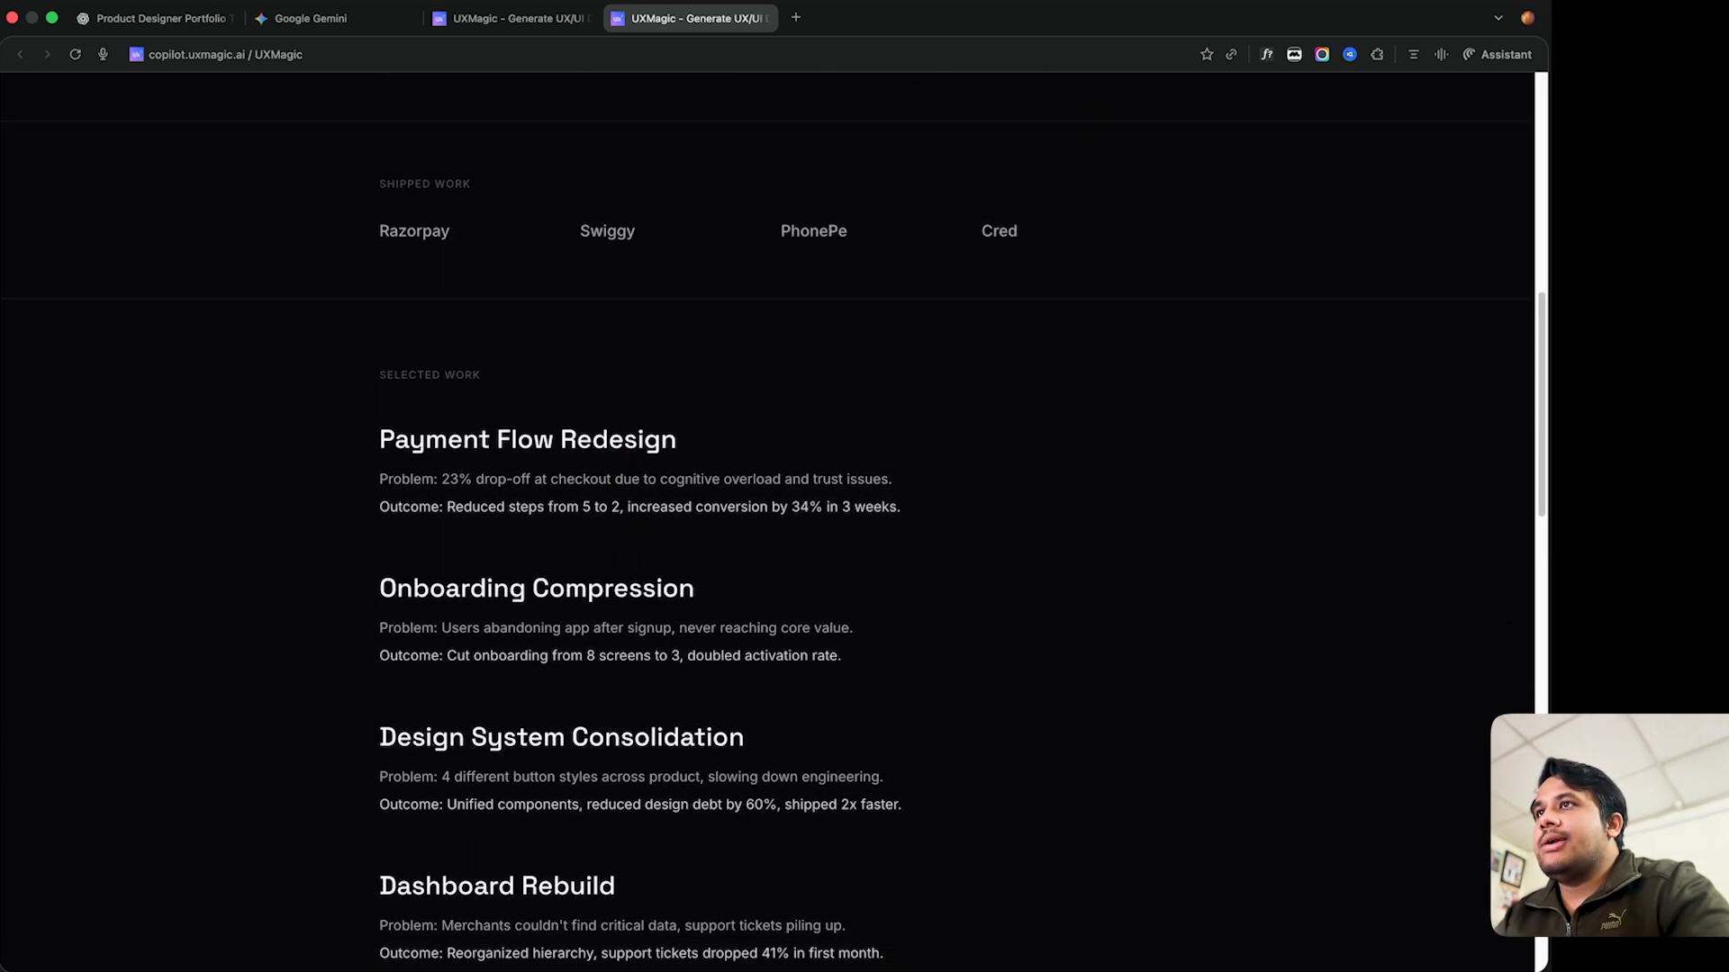
pyautogui.scroll(-5, 631, 578)
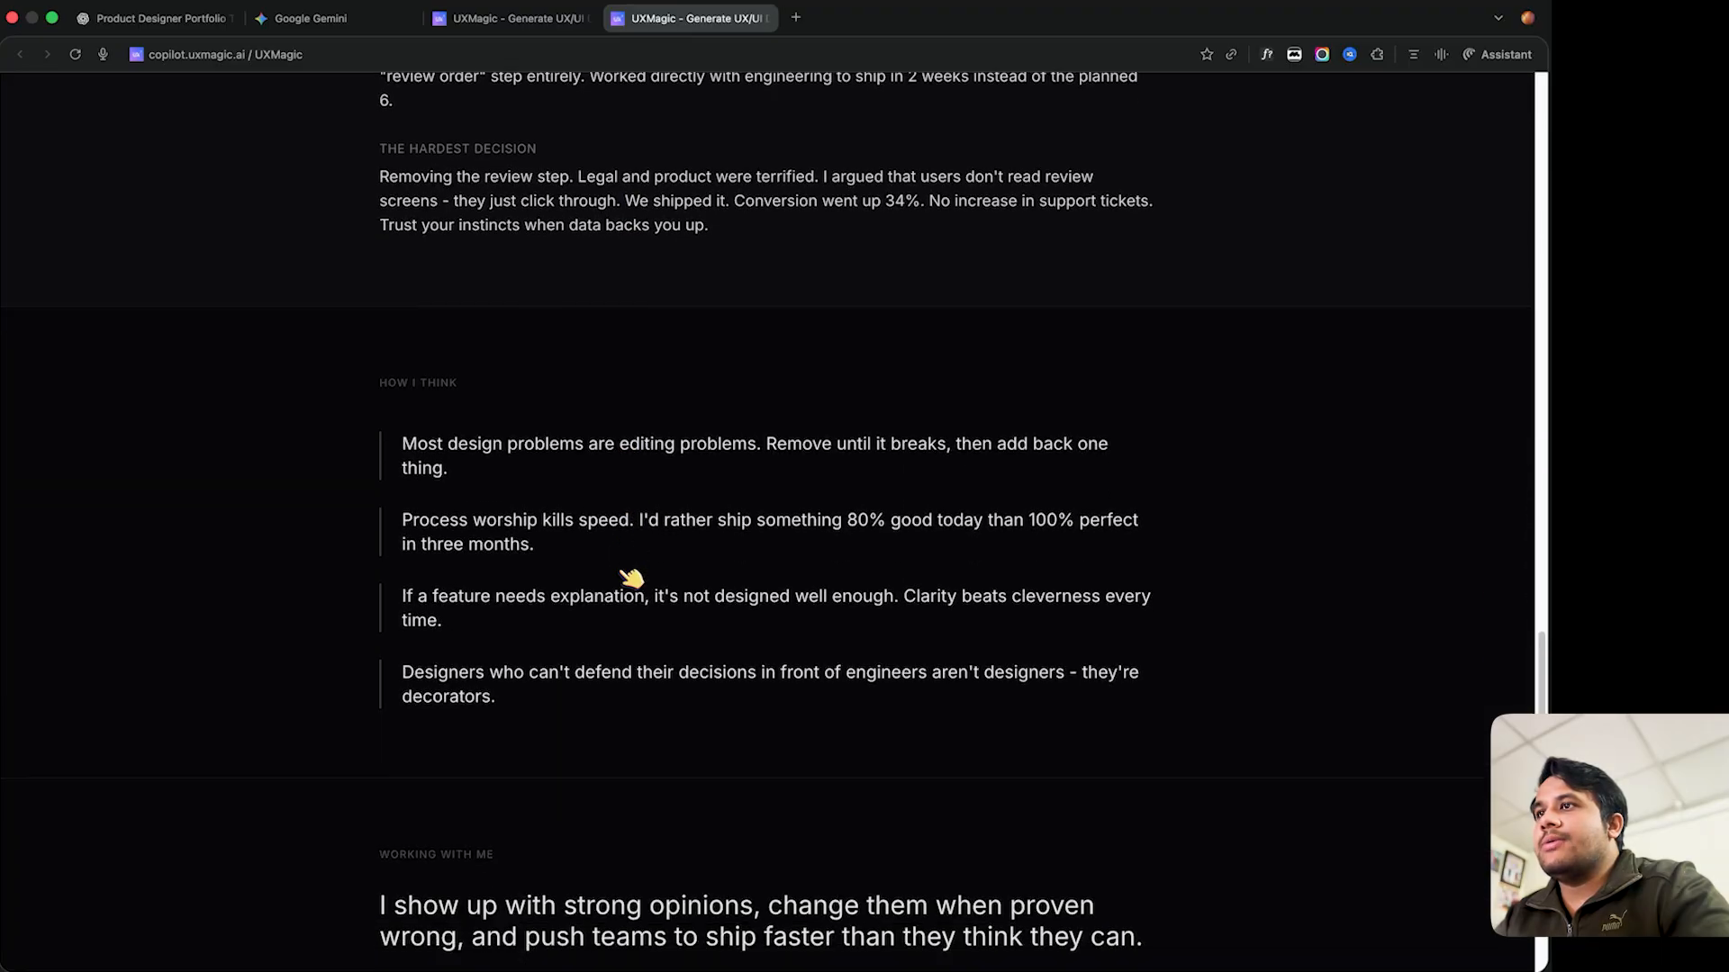
pyautogui.scroll(20, 631, 578)
pyautogui.scroll(8, 631, 578)
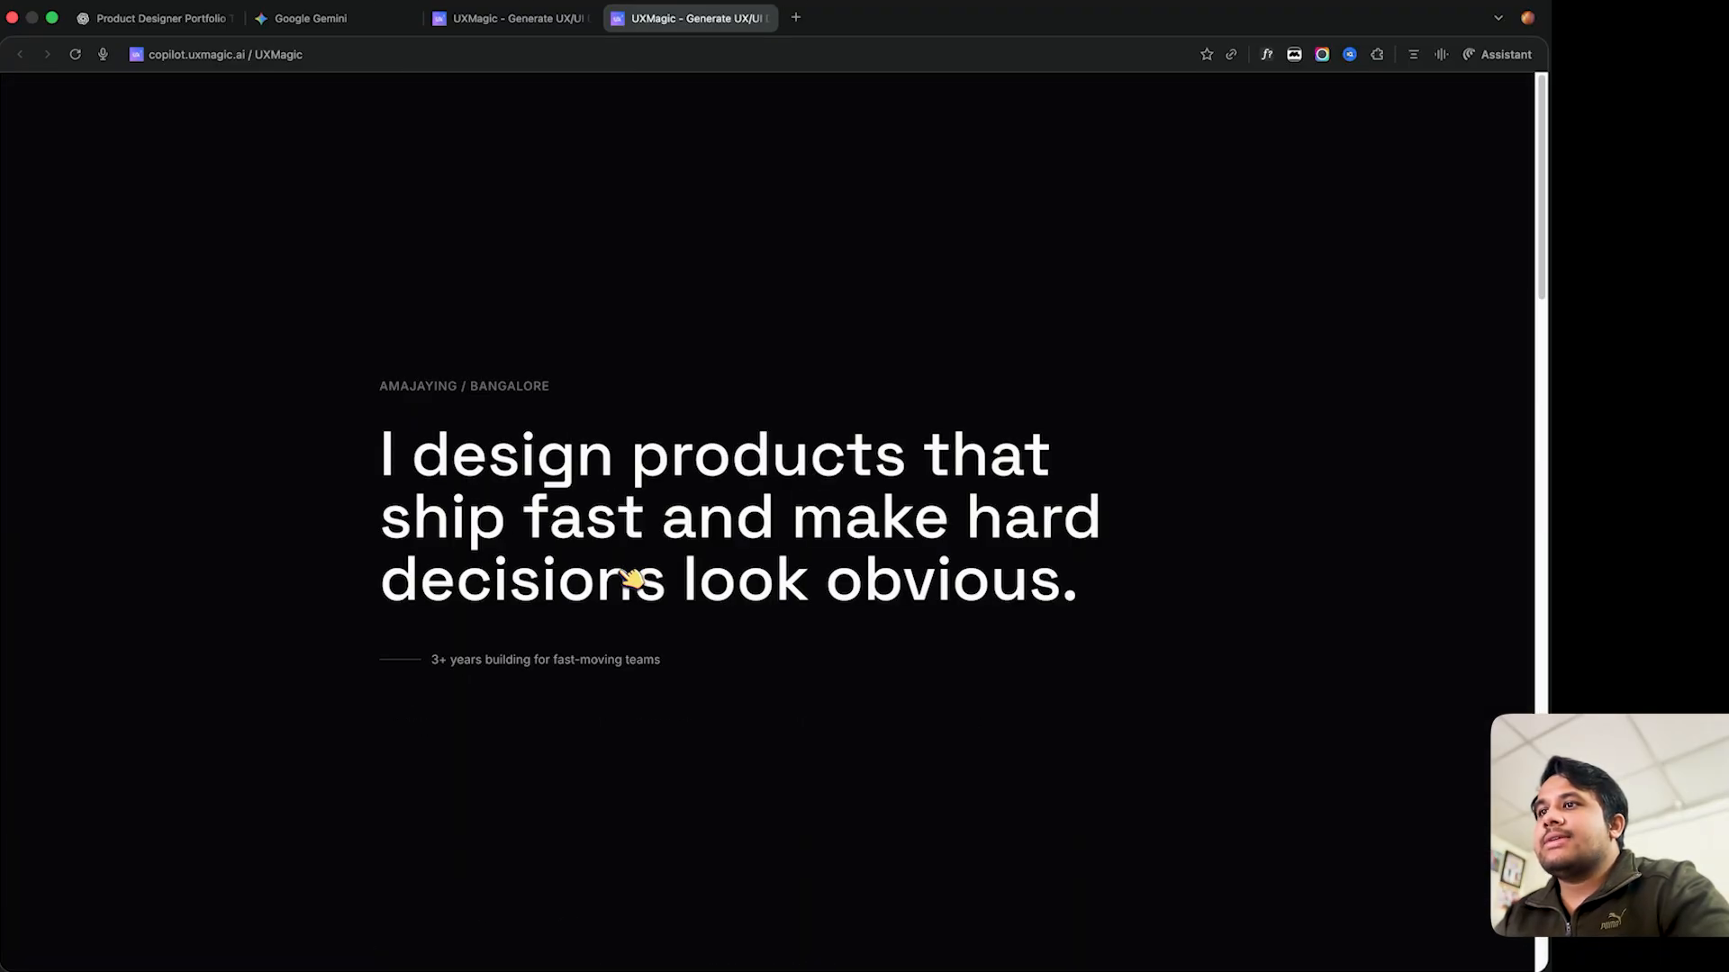
pyautogui.click(198, 18)
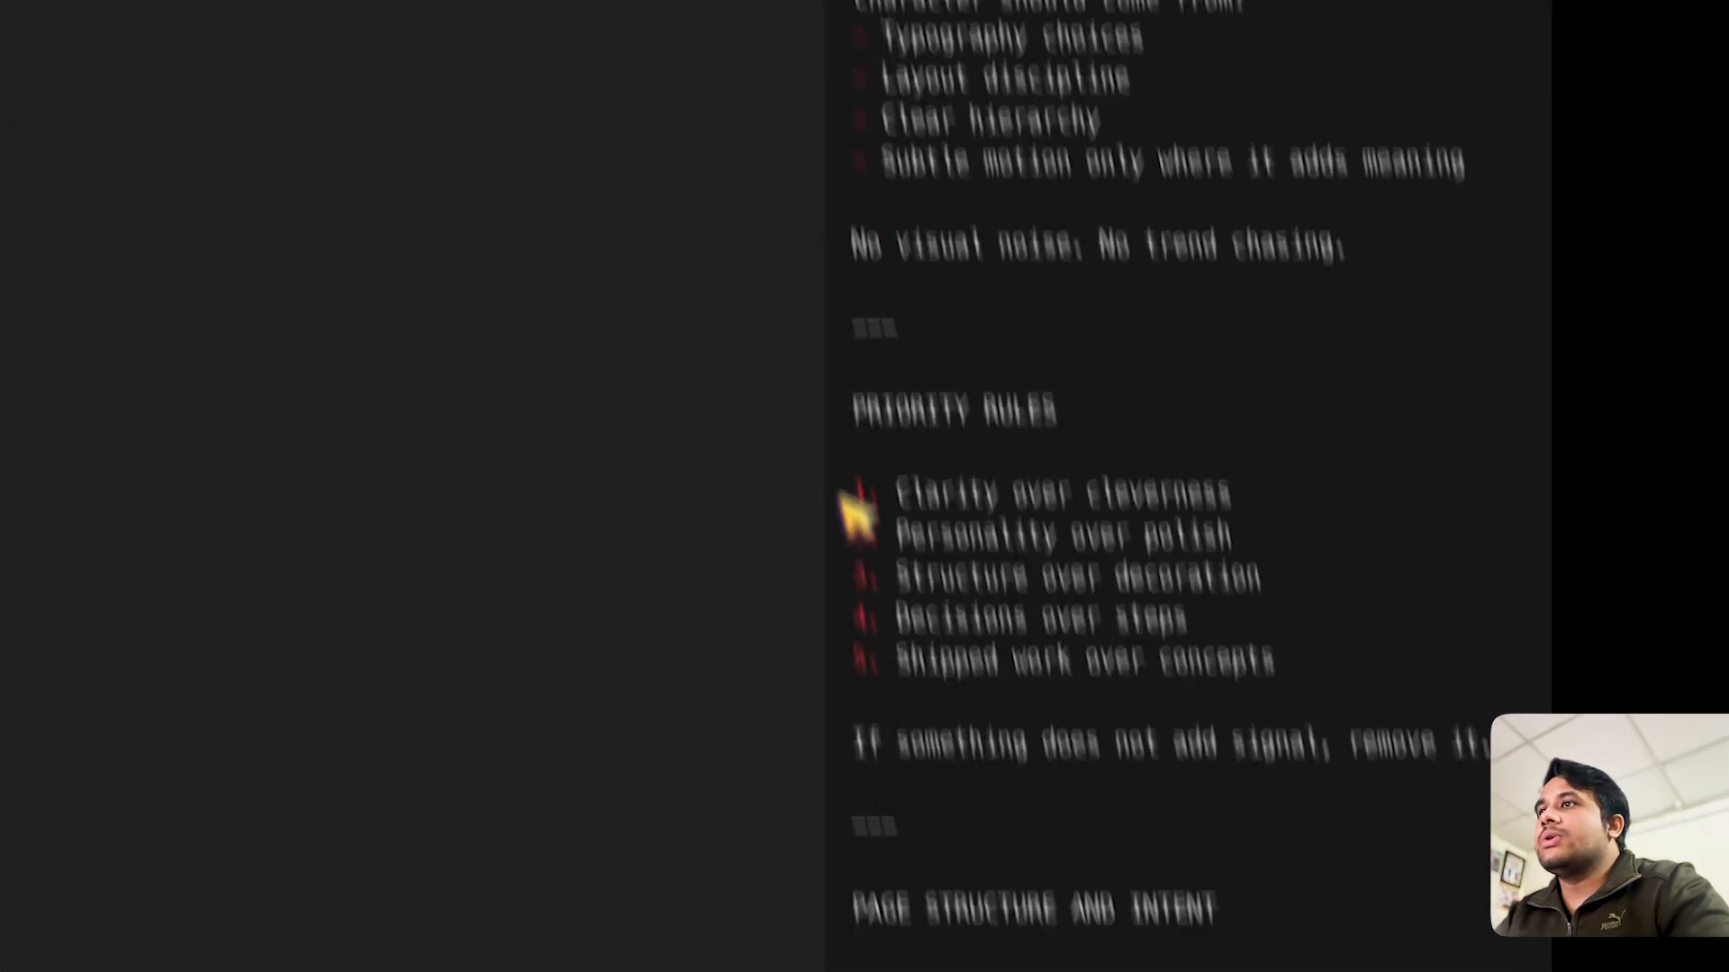
# - Tell ChatGPT the portfolio looks bland and ask for a better prompt from the sent example
pyautogui.scroll(-5, 860, 468)
pyautogui.scroll(-15, 869, 438)
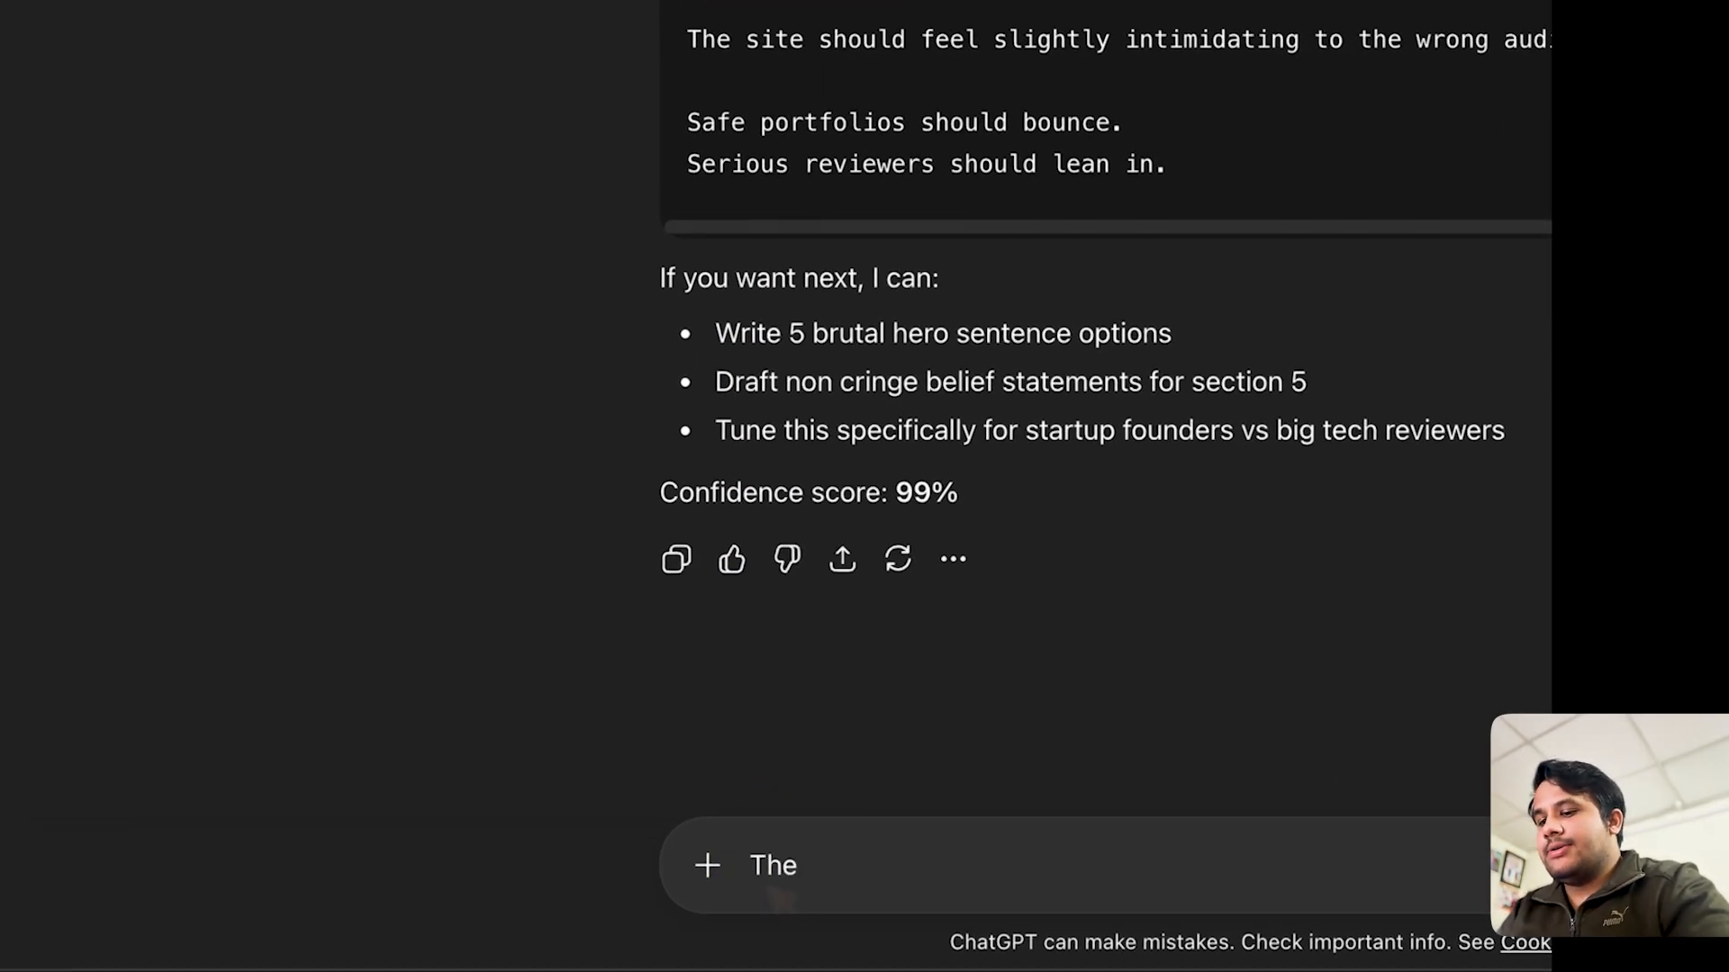
pyautogui.write("portfolio looks bland doesn';t have much character, can you use the origi")
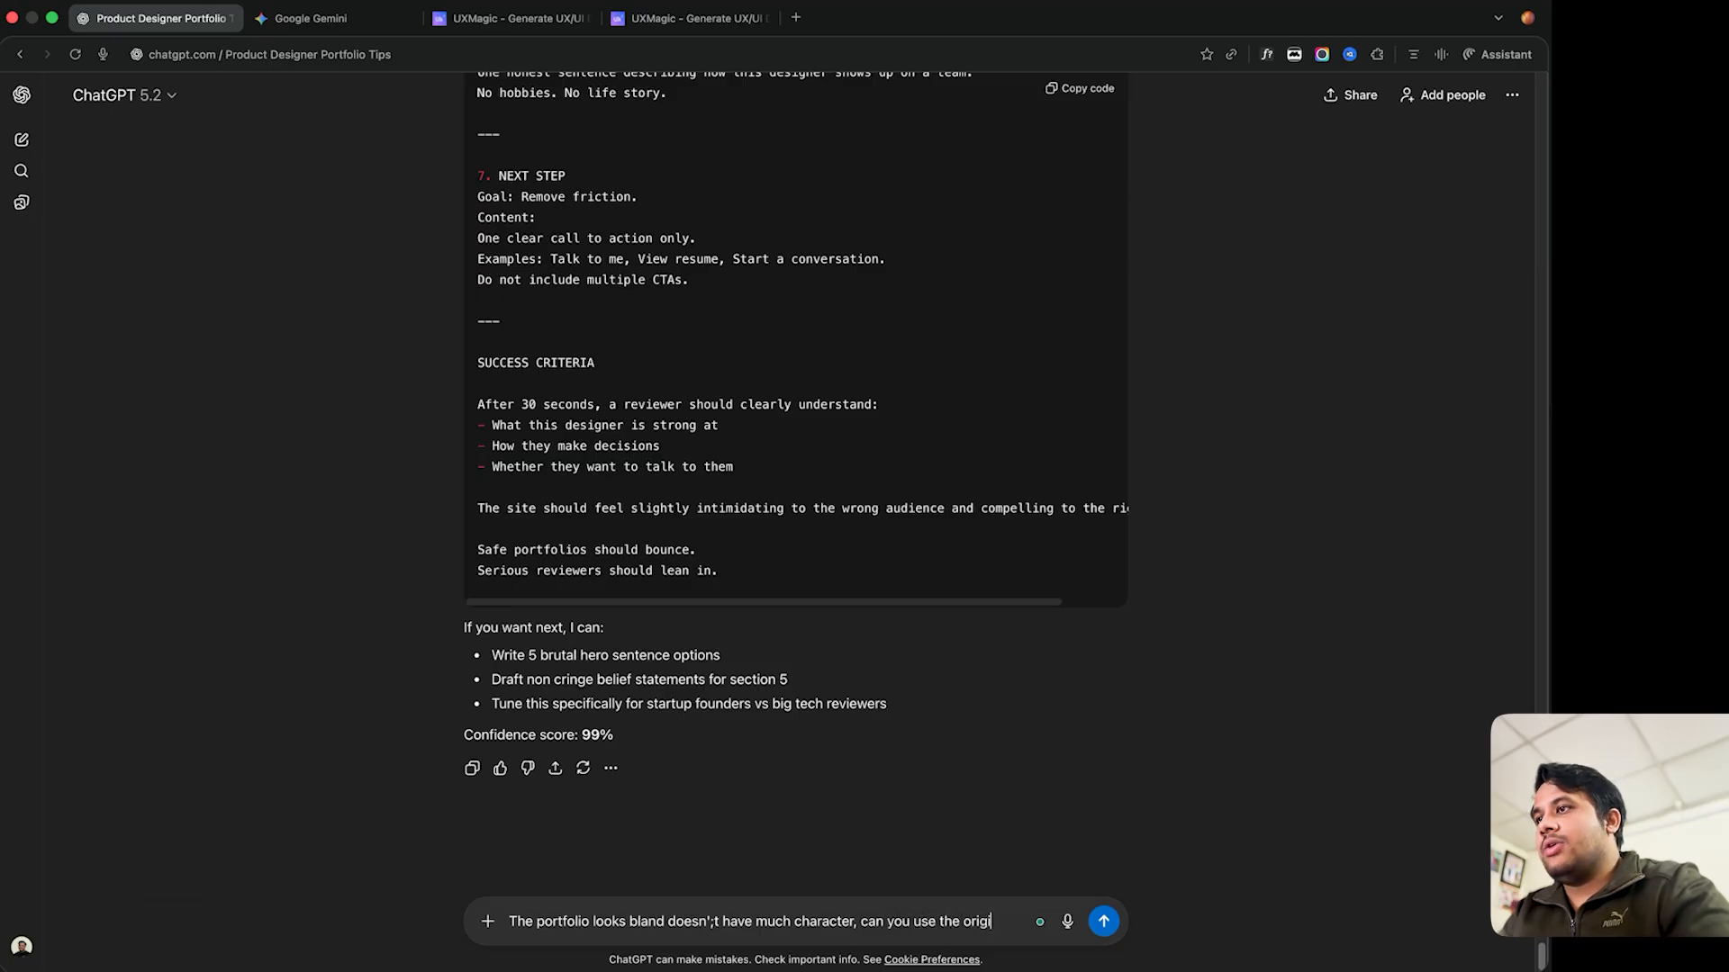
pyautogui.write('nal sample I sent to')
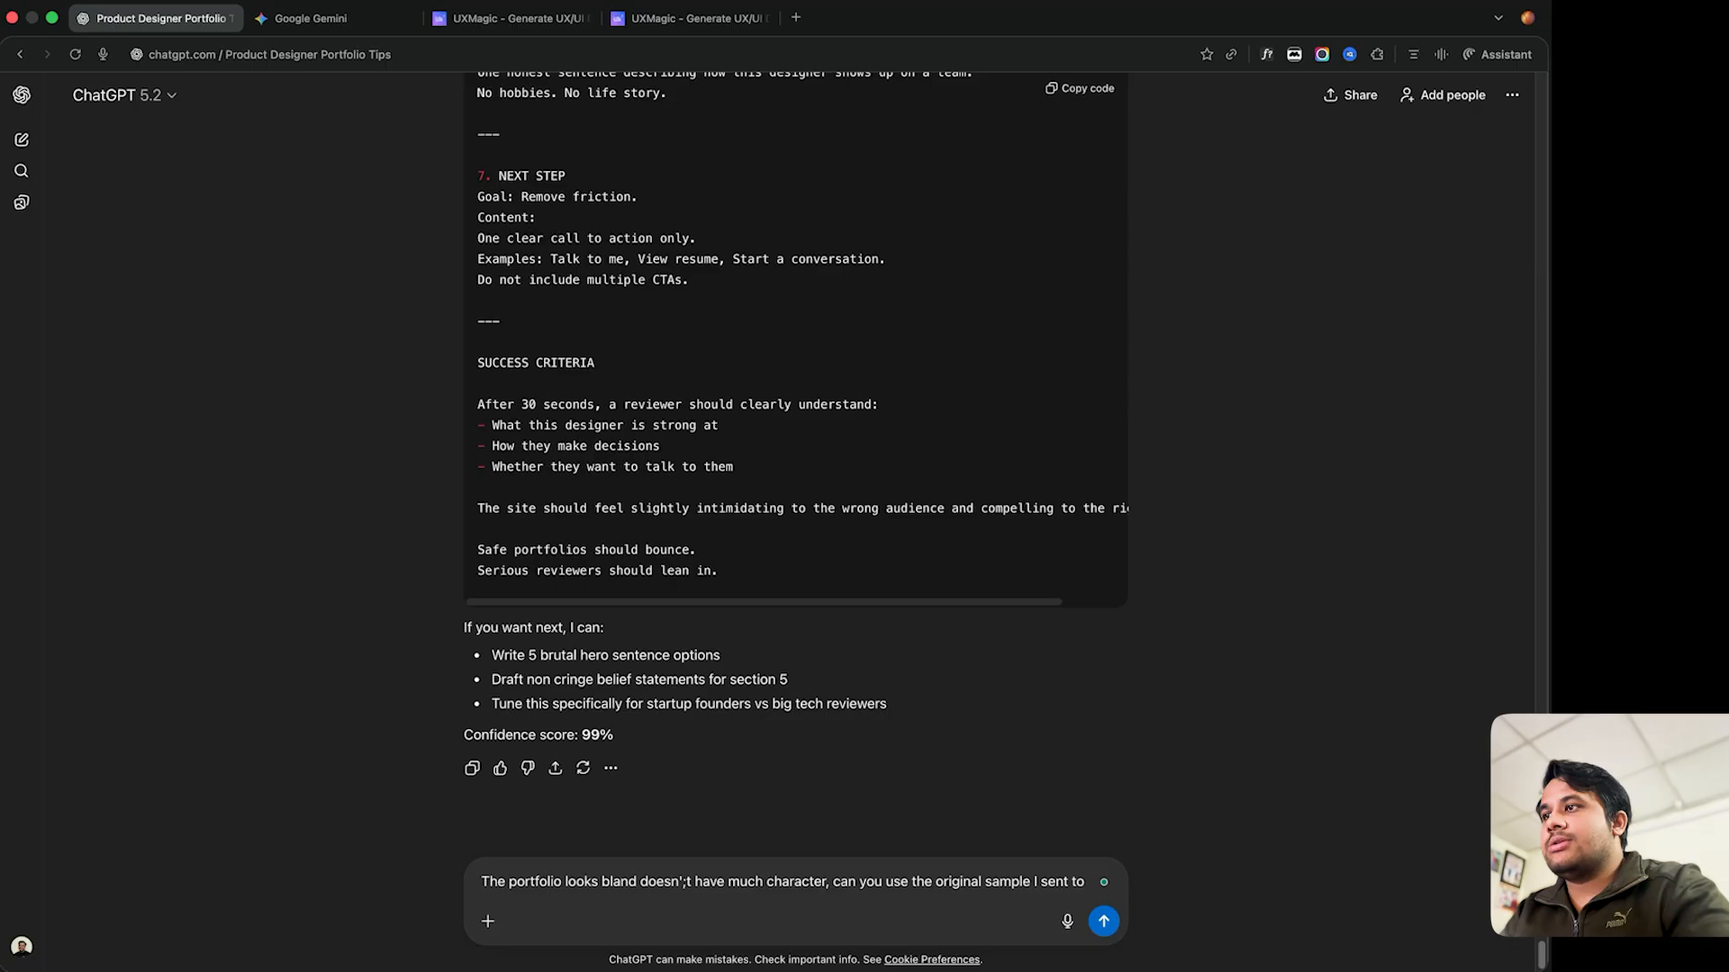
pyautogui.write(' gen')
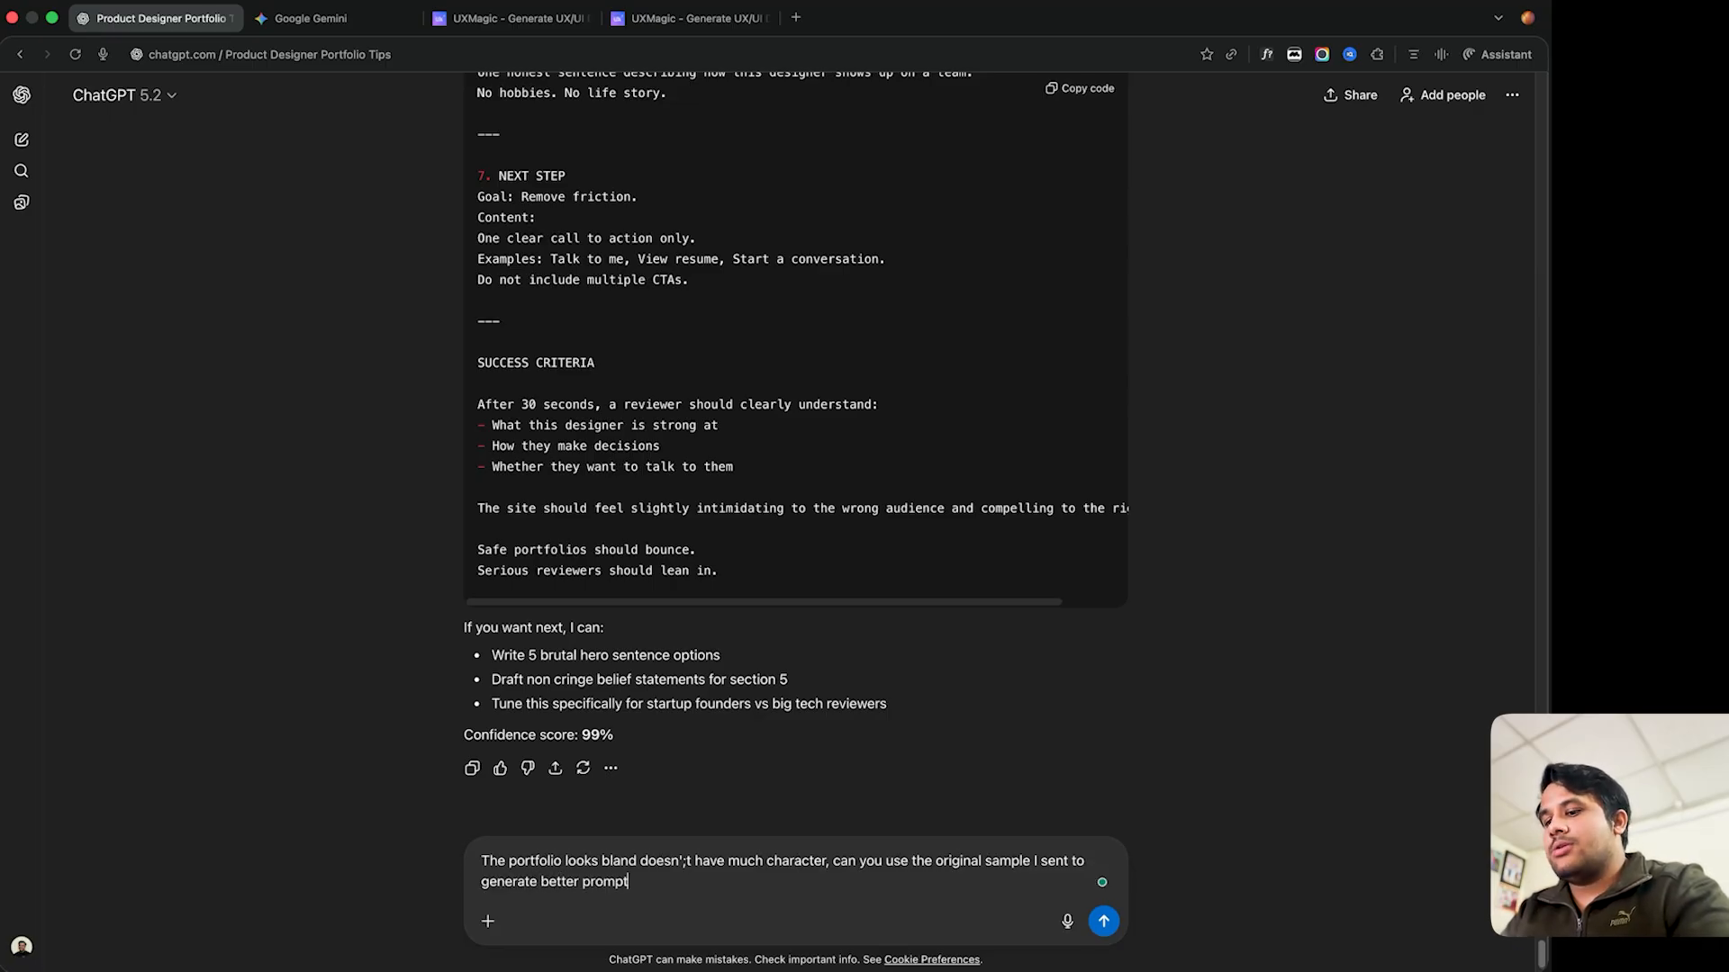
pyautogui.write('erate better prompt')
pyautogui.press('Return')
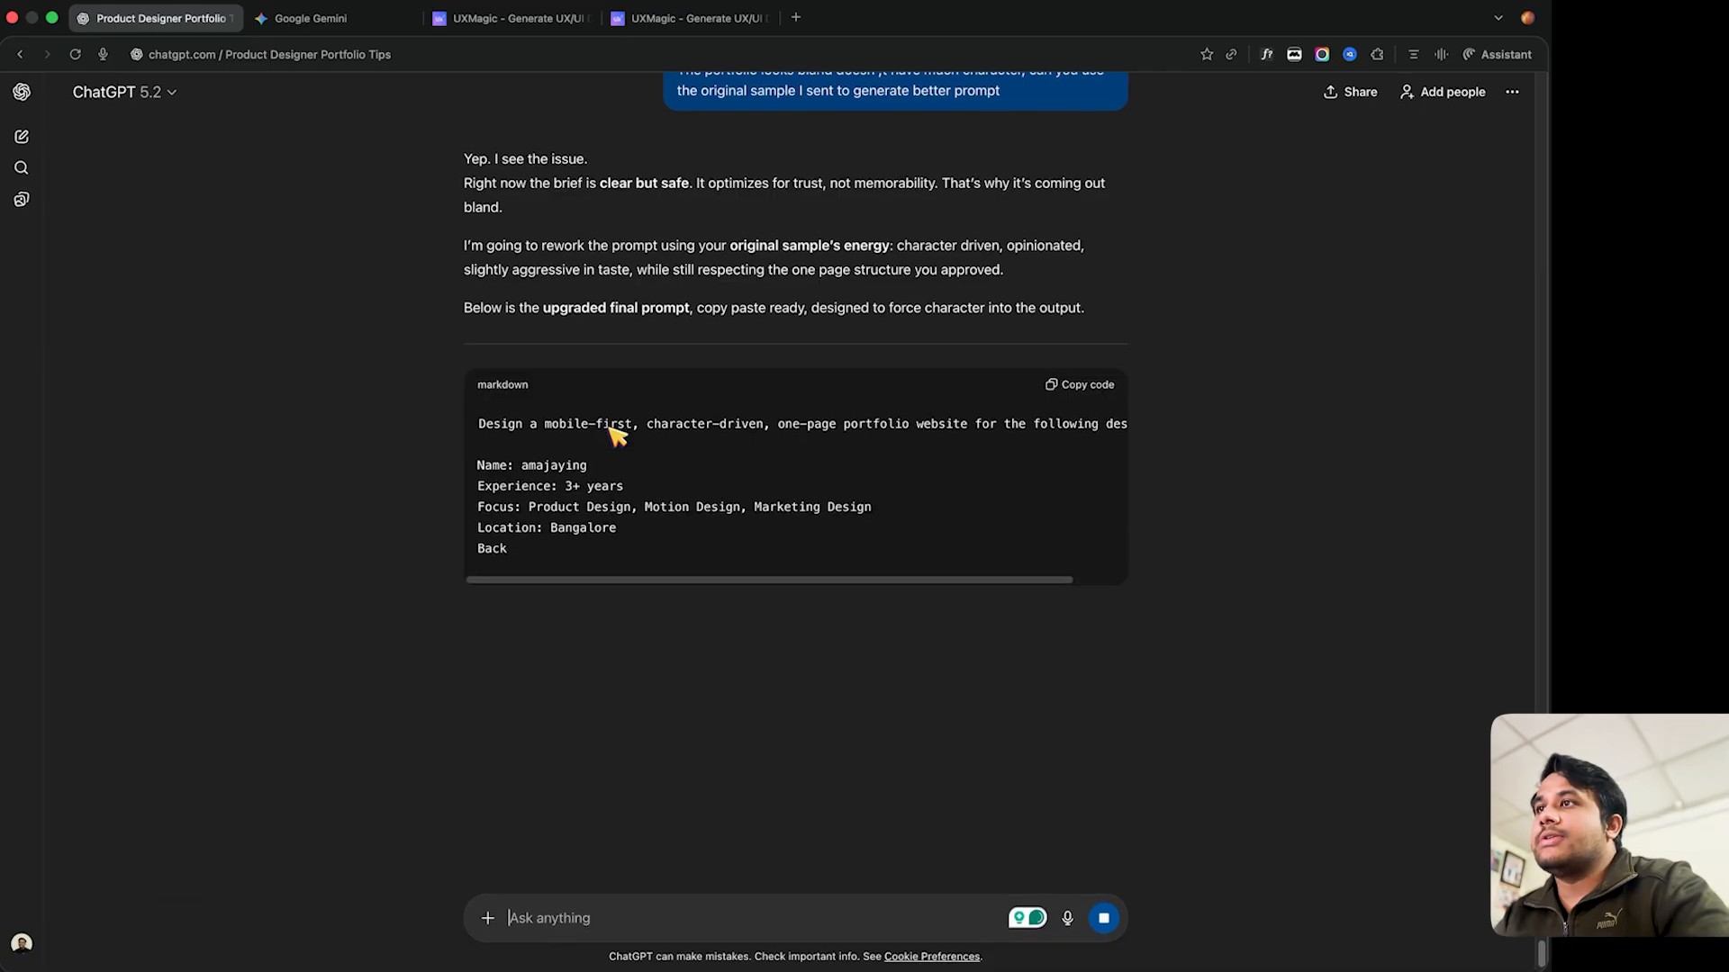
# - Copy the new portfolio brief ending with the call to action and Success Criteria
pyautogui.scroll(-3, 417, 686)
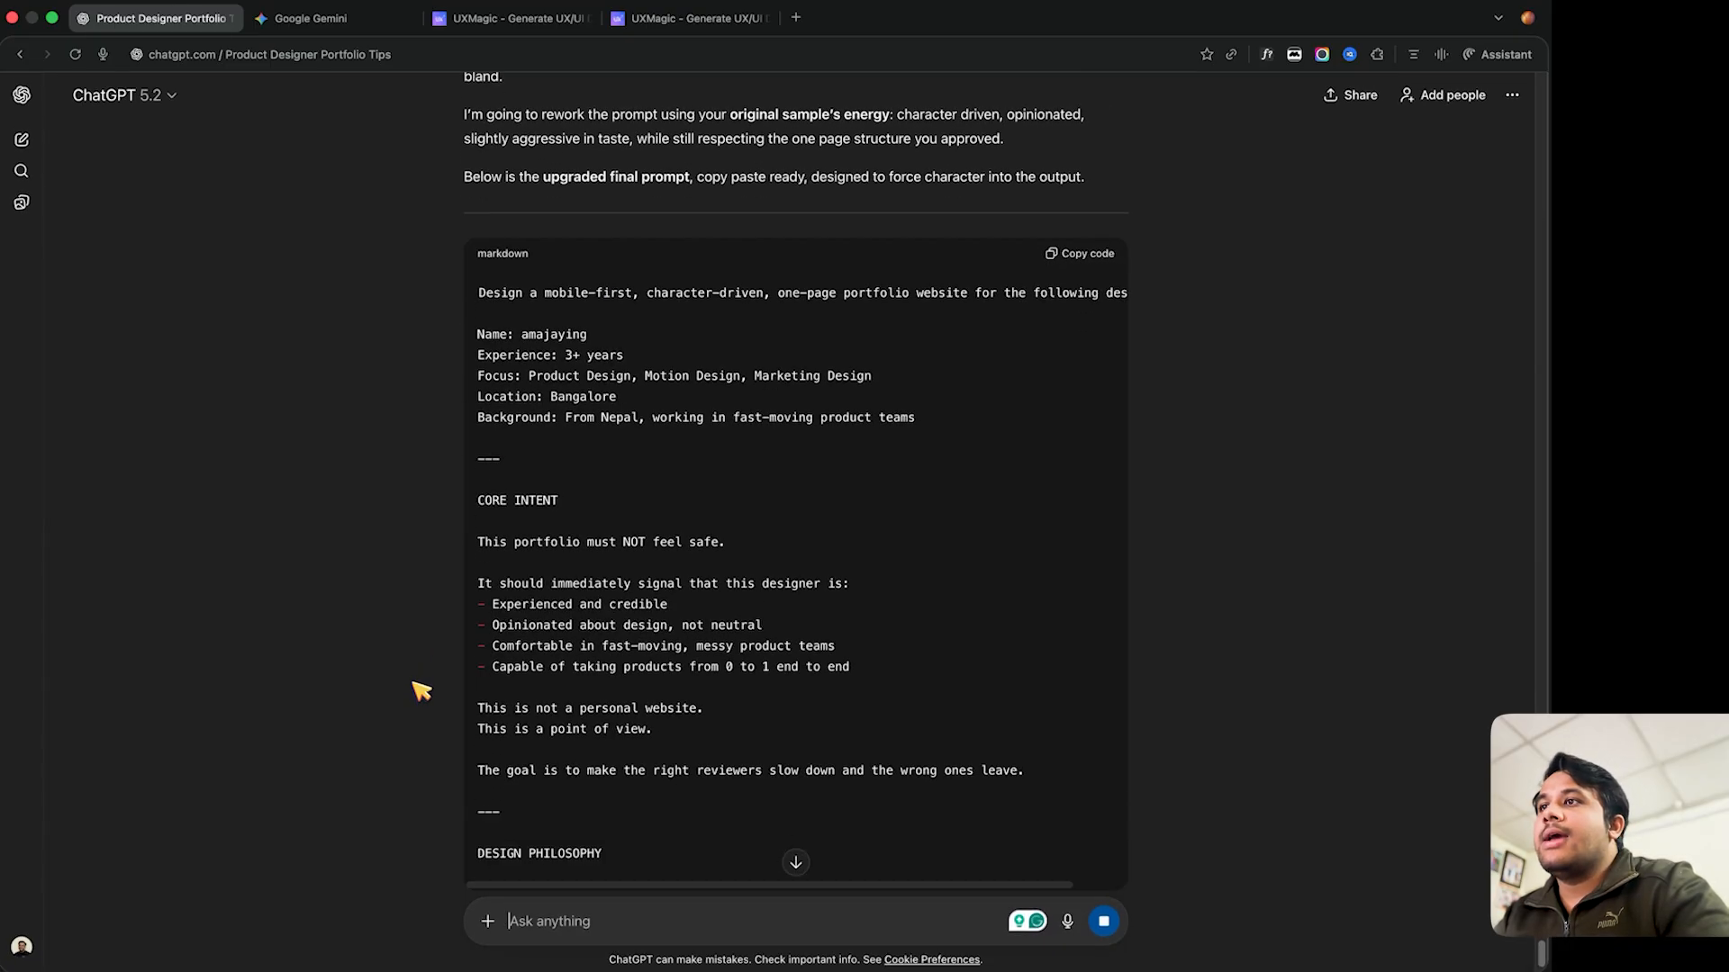
pyautogui.scroll(-5, 417, 691)
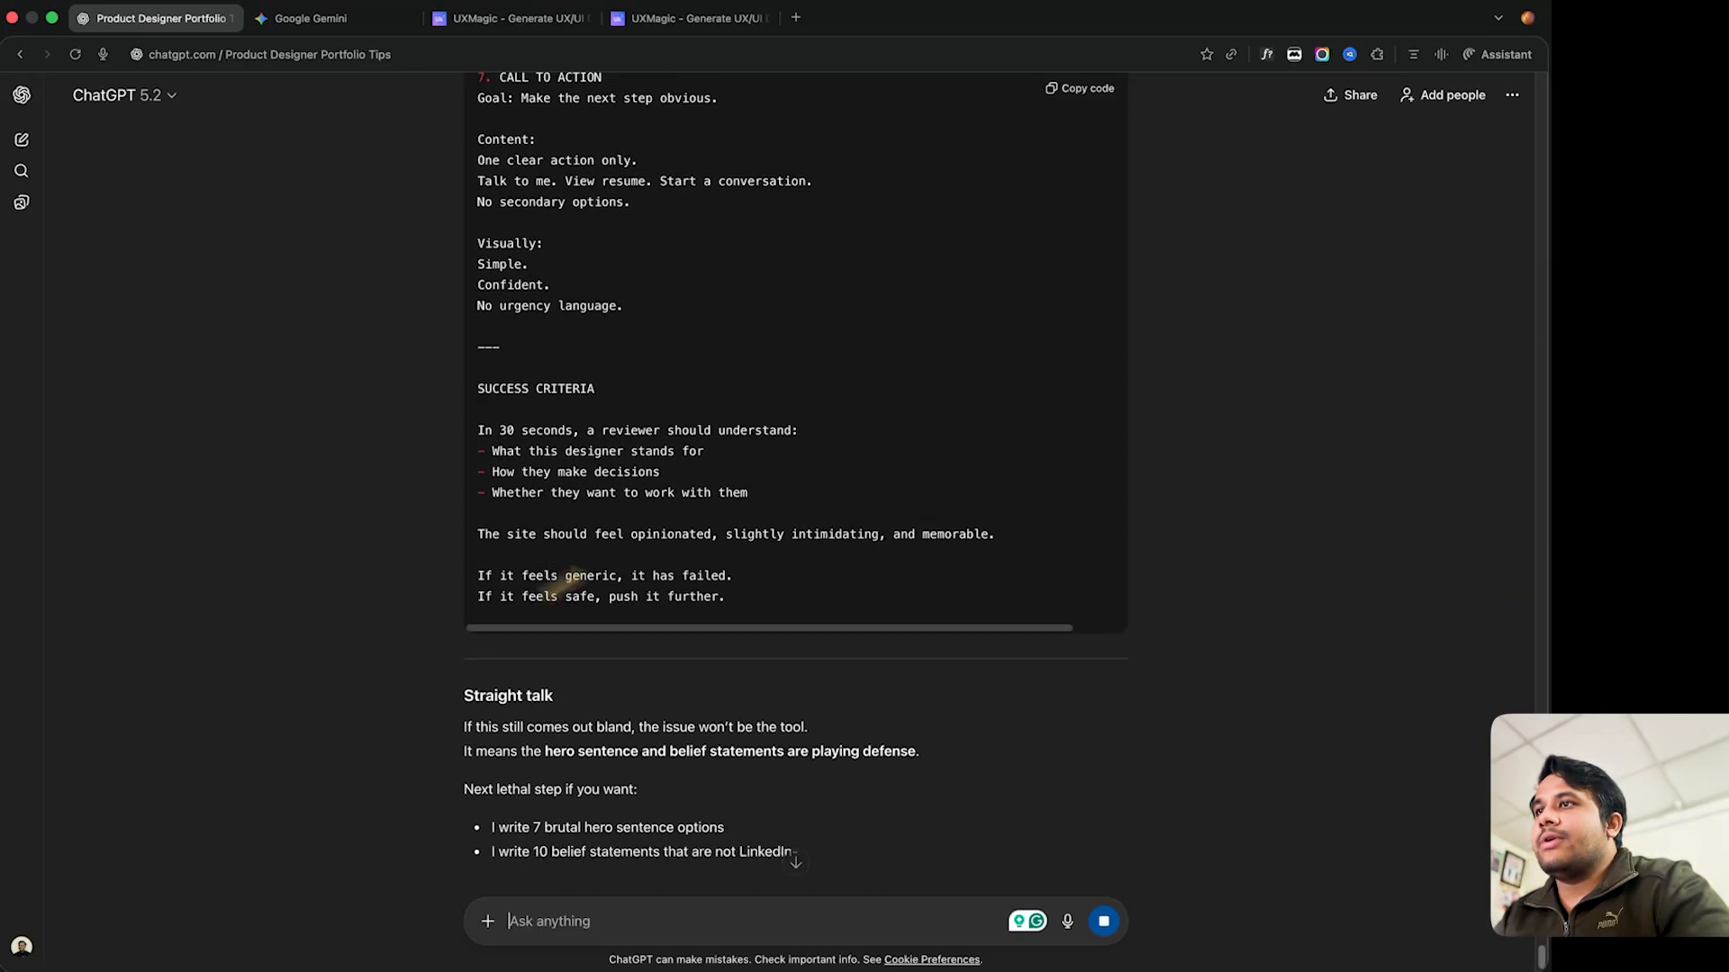
pyautogui.click(1078, 87)
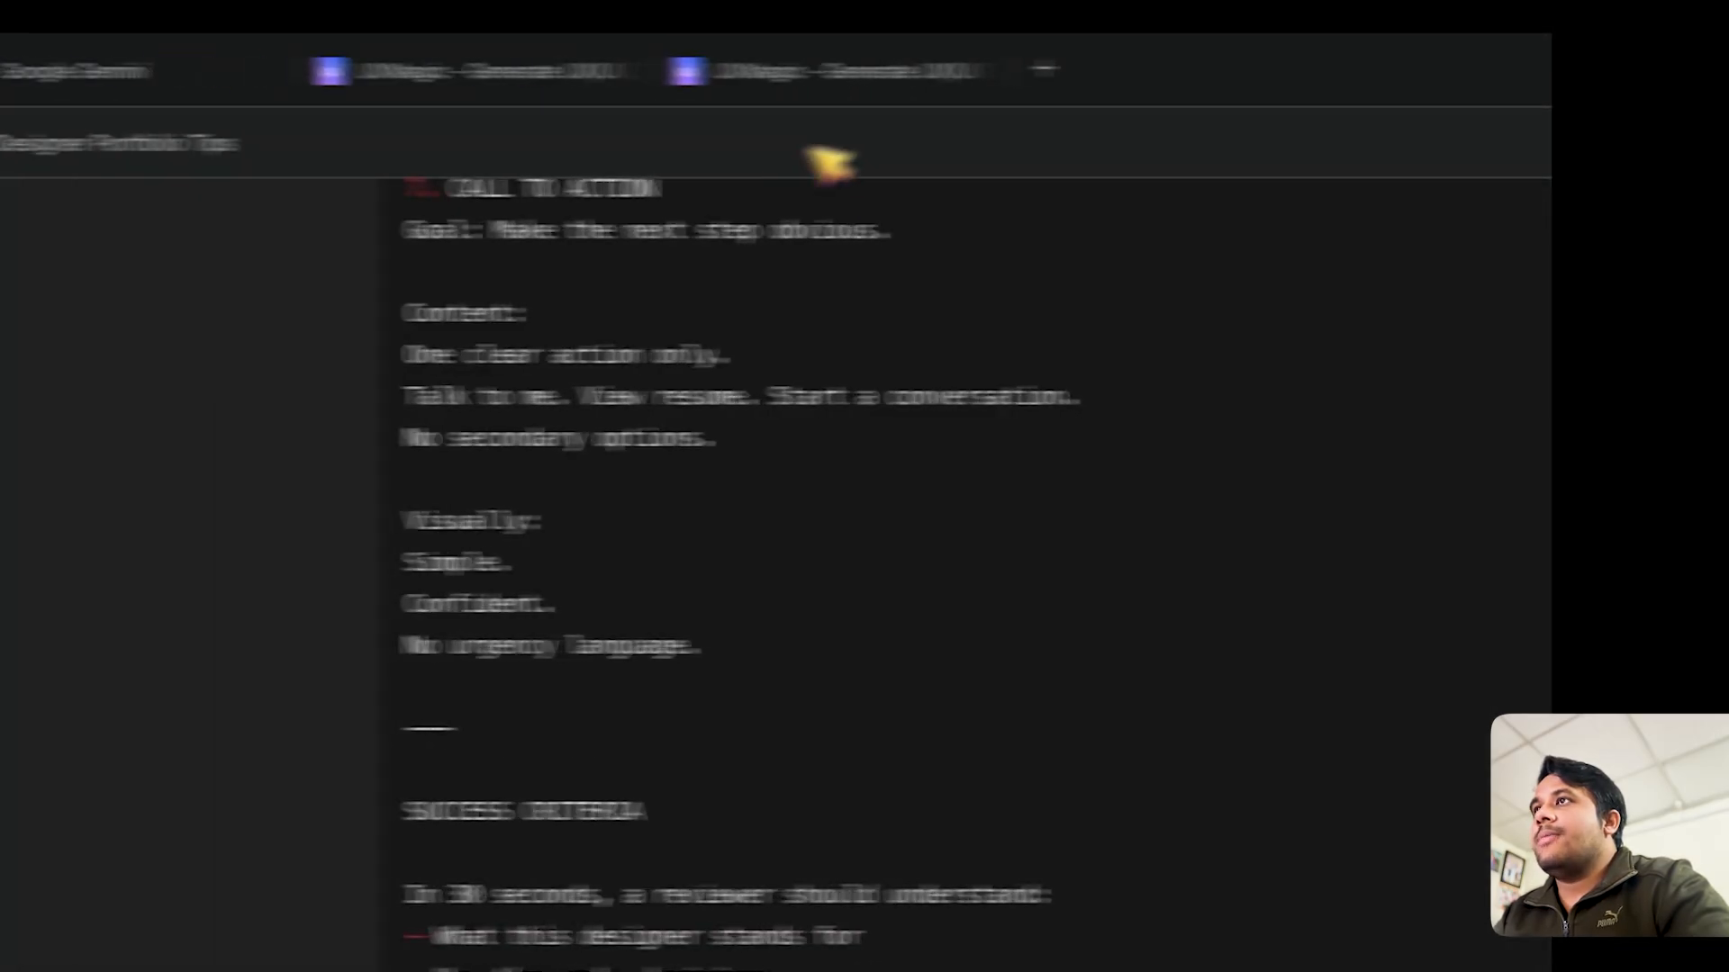
# - Add a new blank frame in the UXMagic editor and submit the pasted amajaying brief
pyautogui.click(784, 77)
pyautogui.click(482, 65)
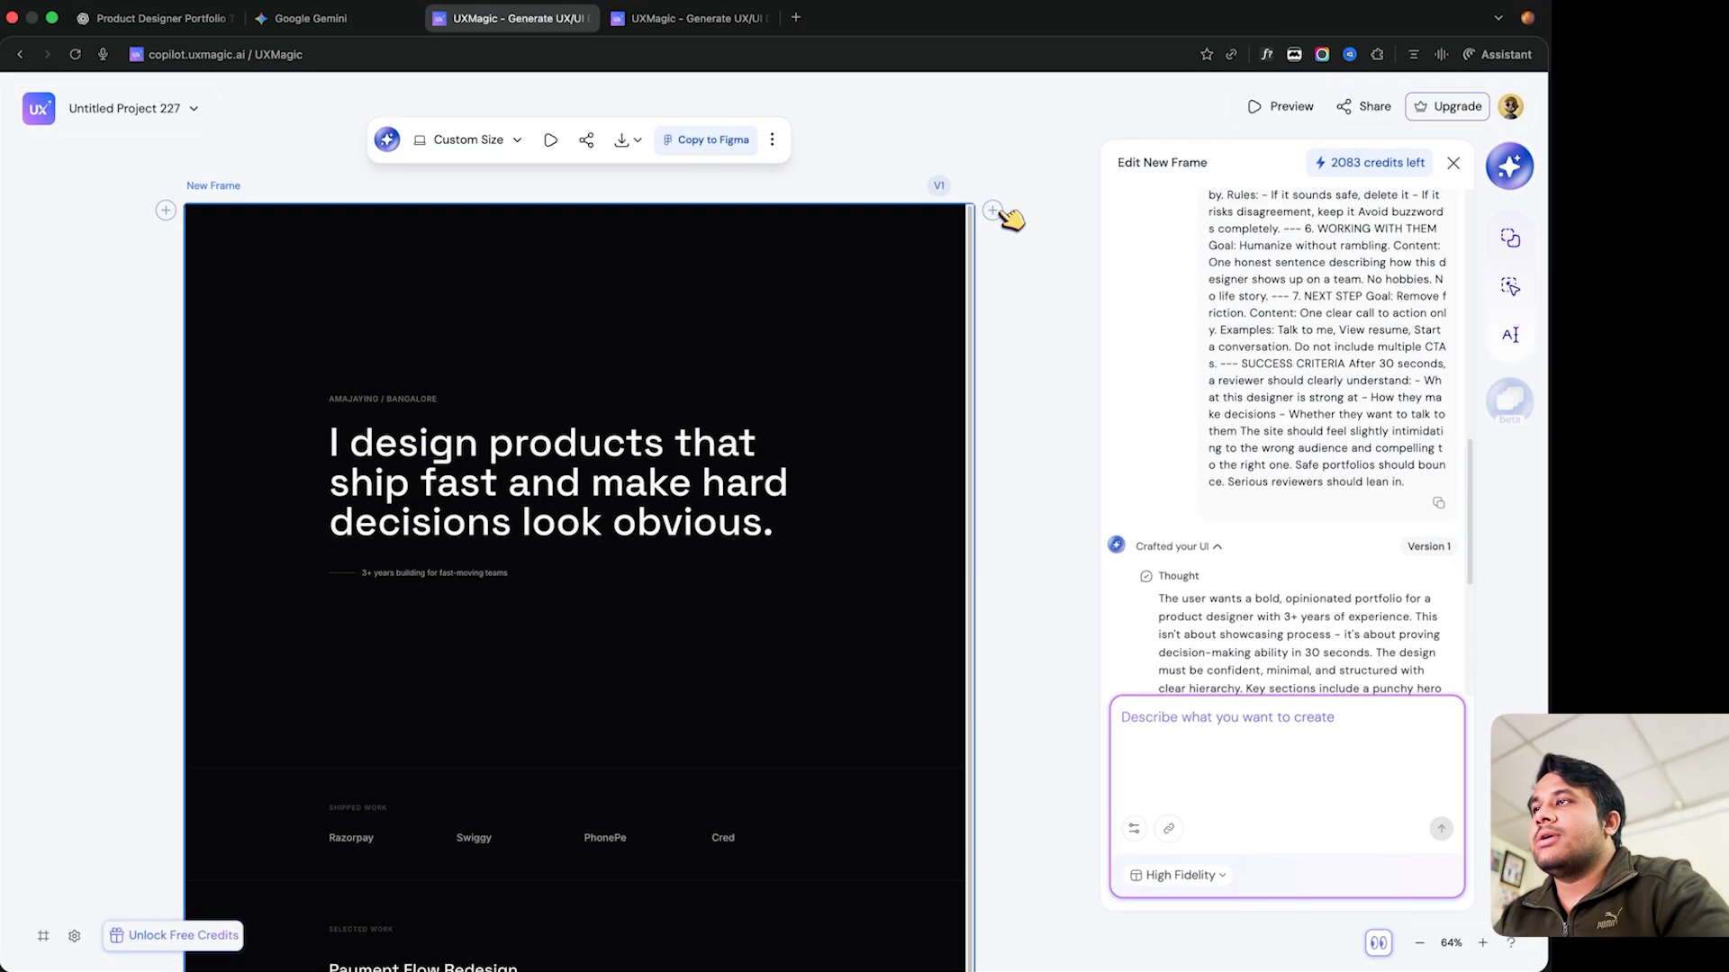
pyautogui.click(993, 211)
pyautogui.press('super+v')
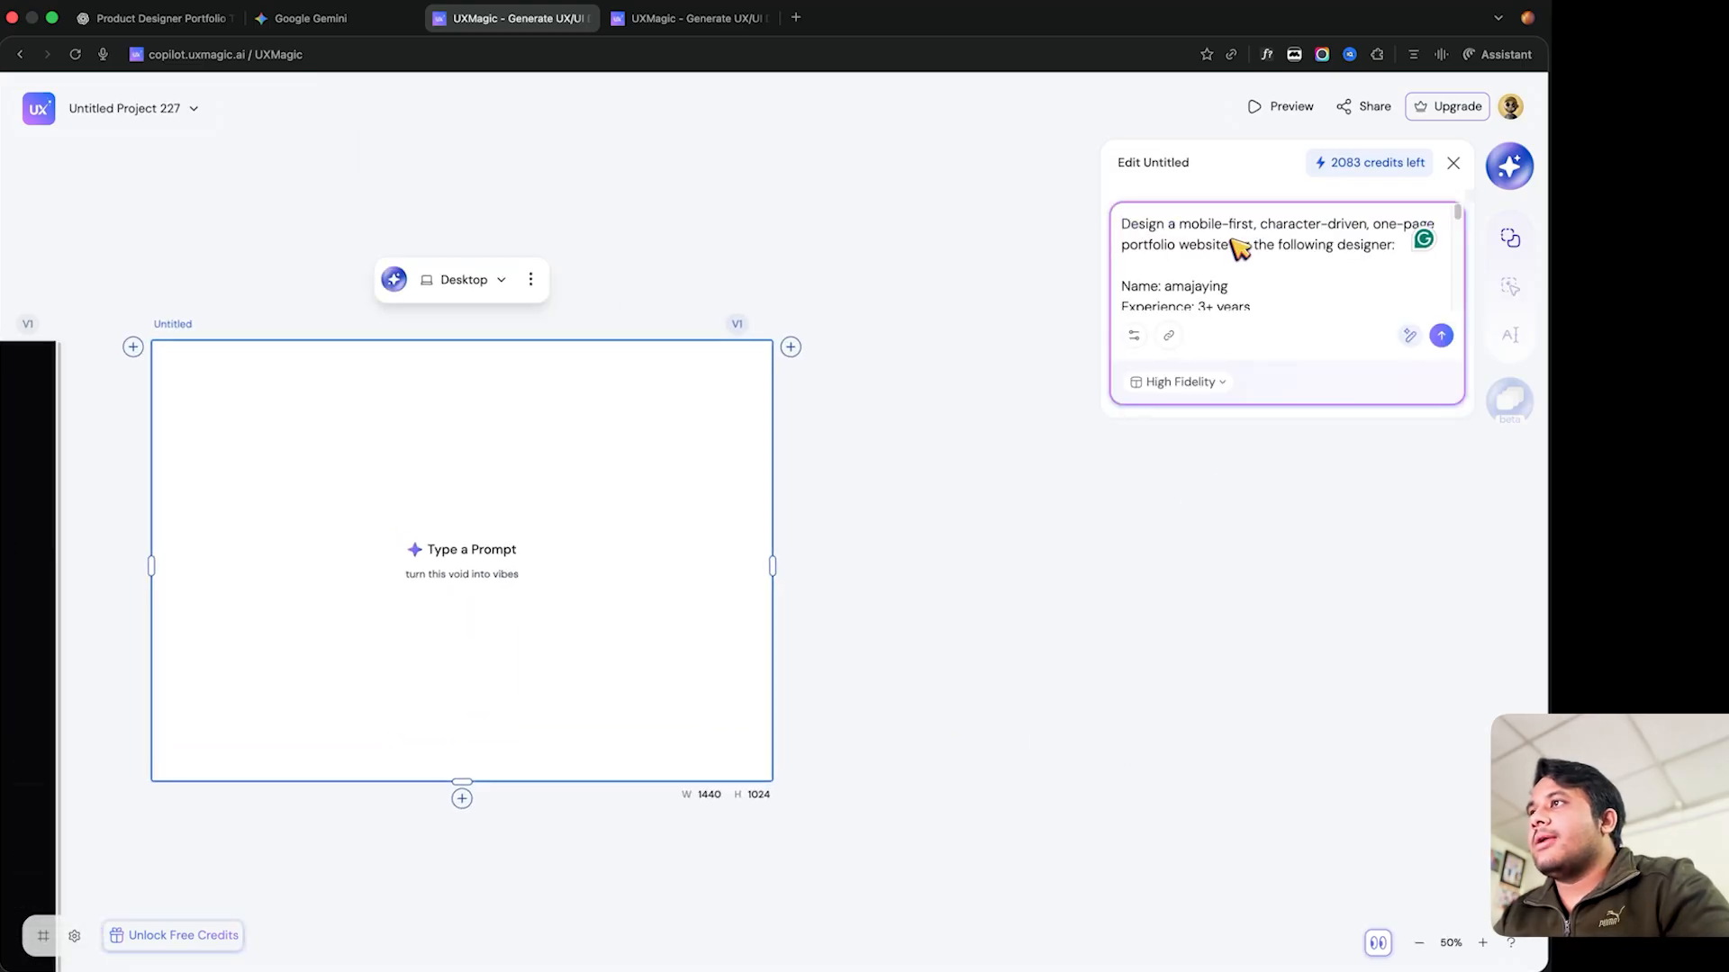
pyautogui.press('Return')
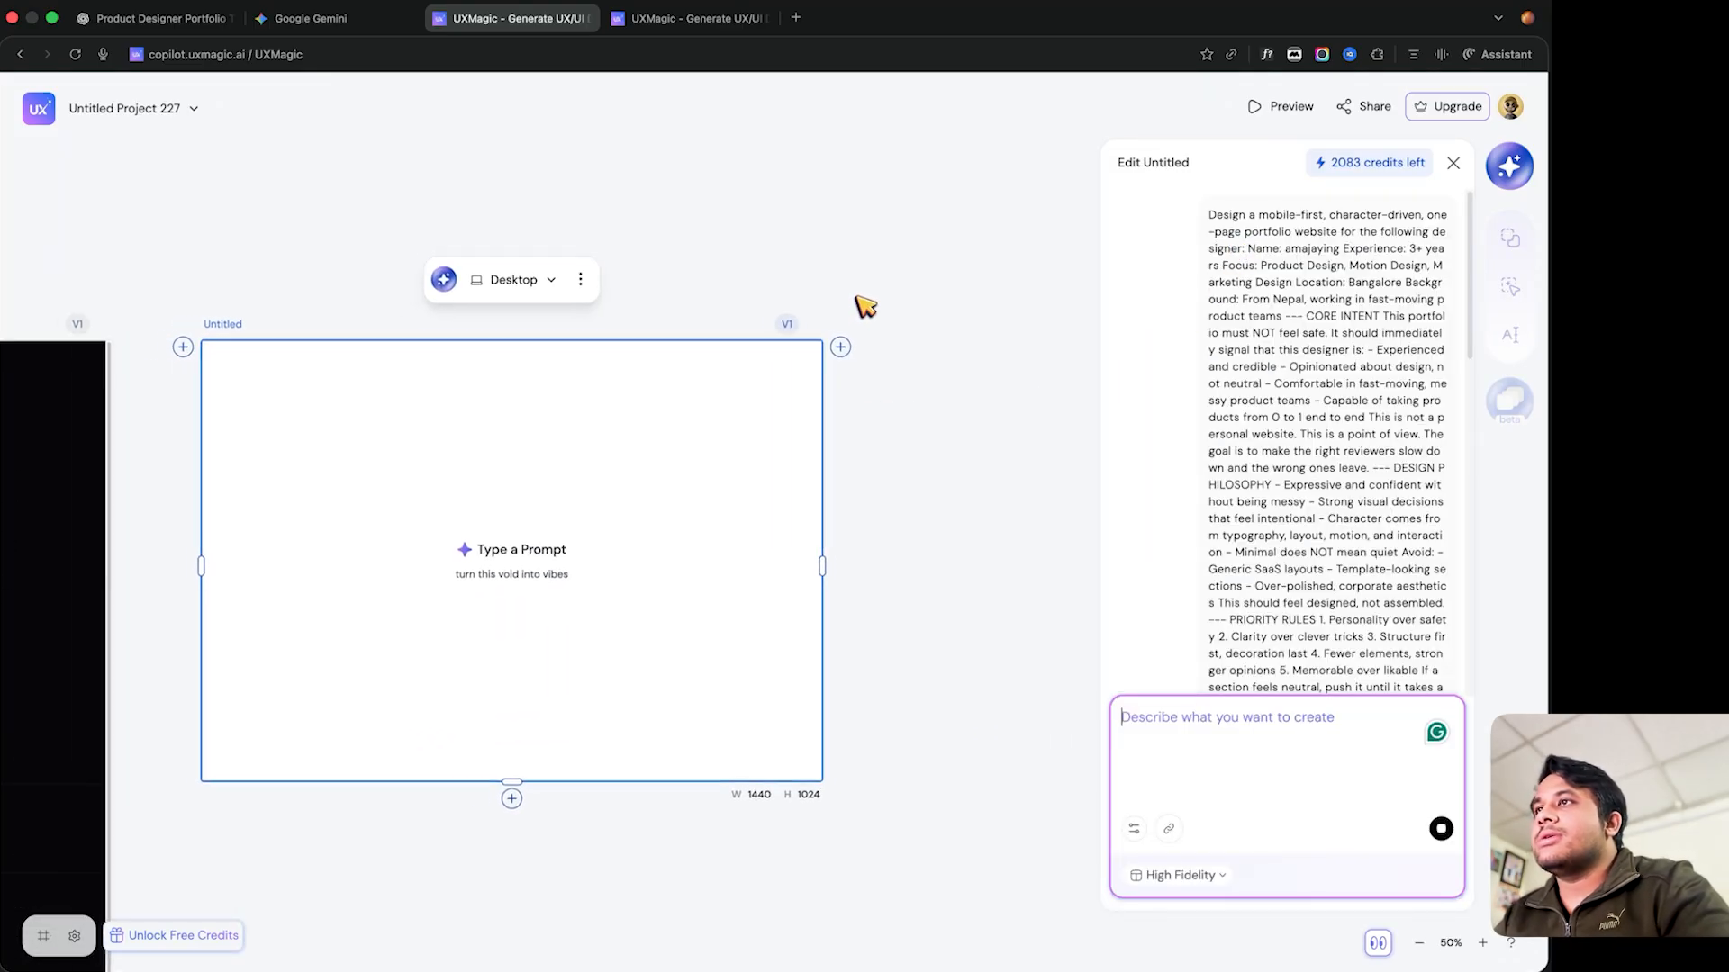
# - Close the extra portfolio preview tab and return to Google Gemini
pyautogui.click(698, 30)
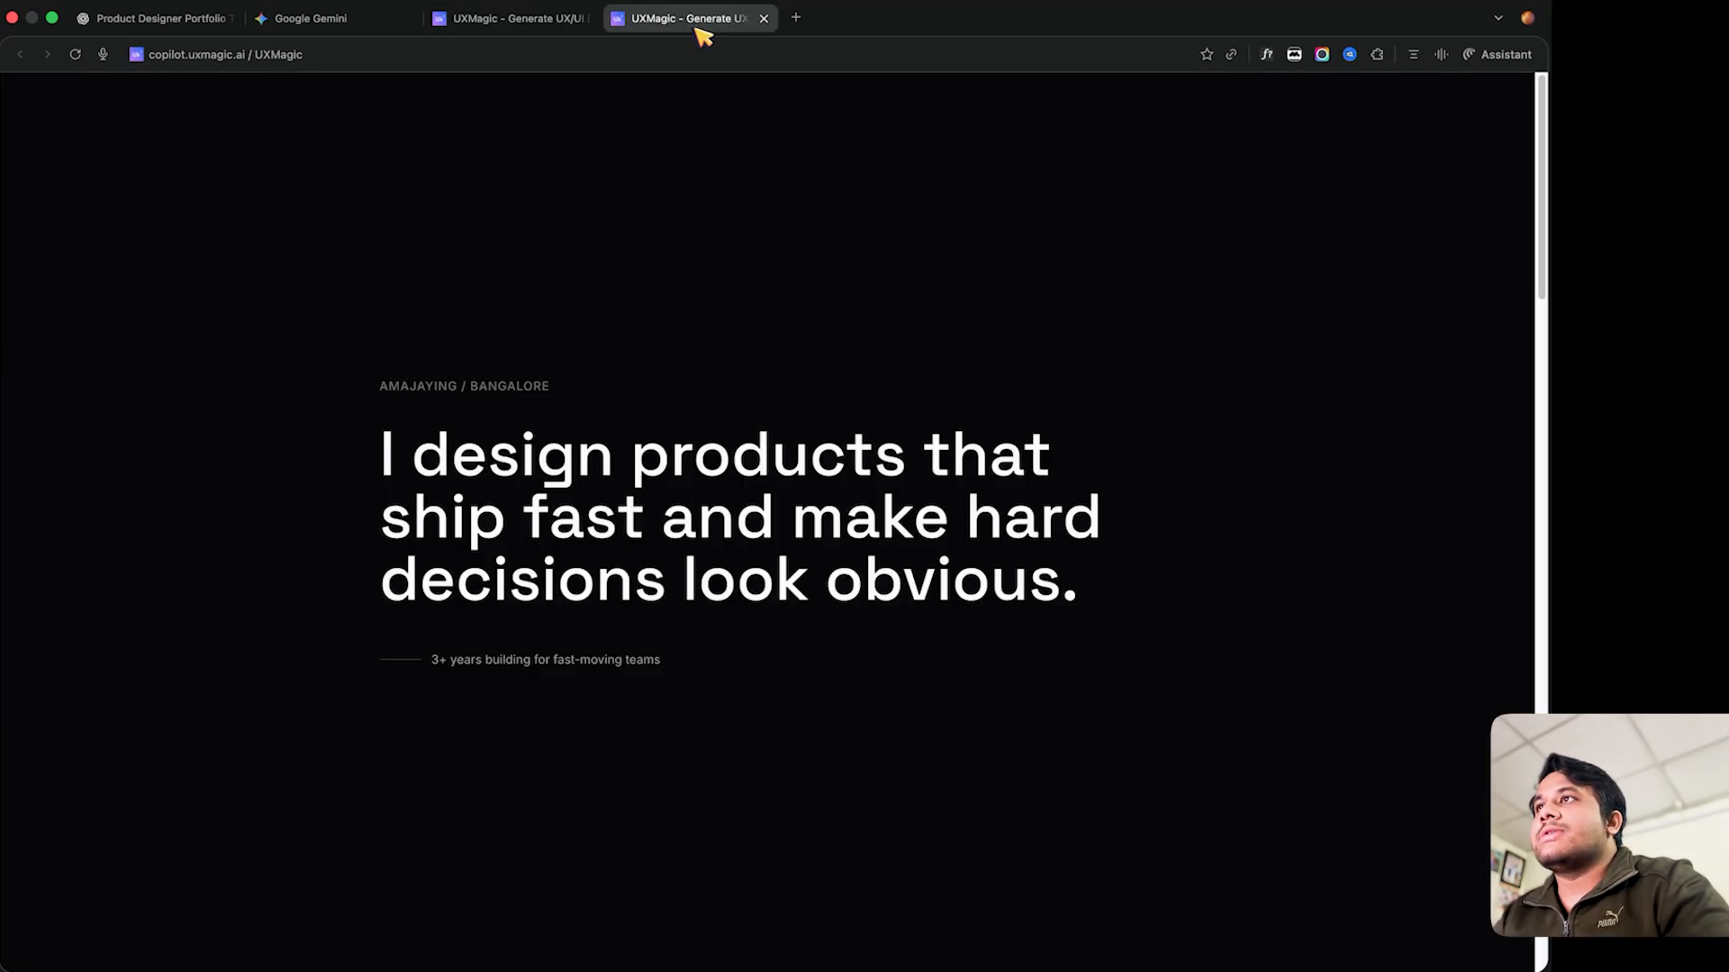
pyautogui.click(763, 18)
pyautogui.click(320, 22)
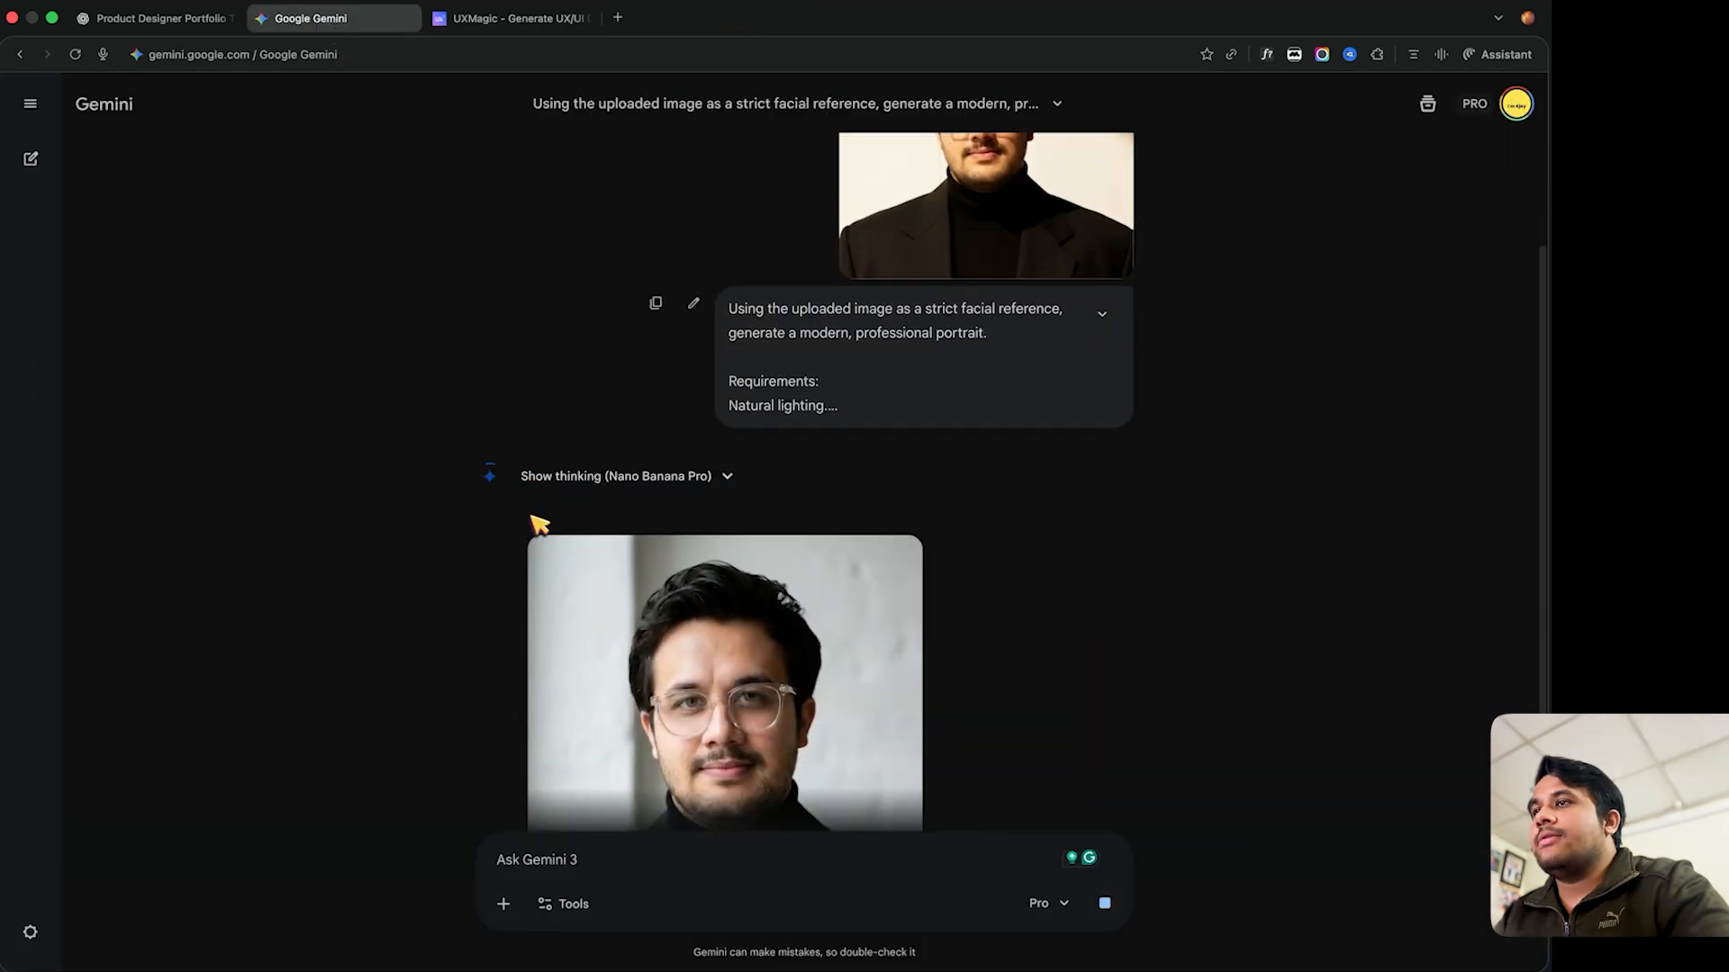
# - View the generated portrait full size, then paste the abstract, expressive follow-up prompt
pyautogui.click(736, 581)
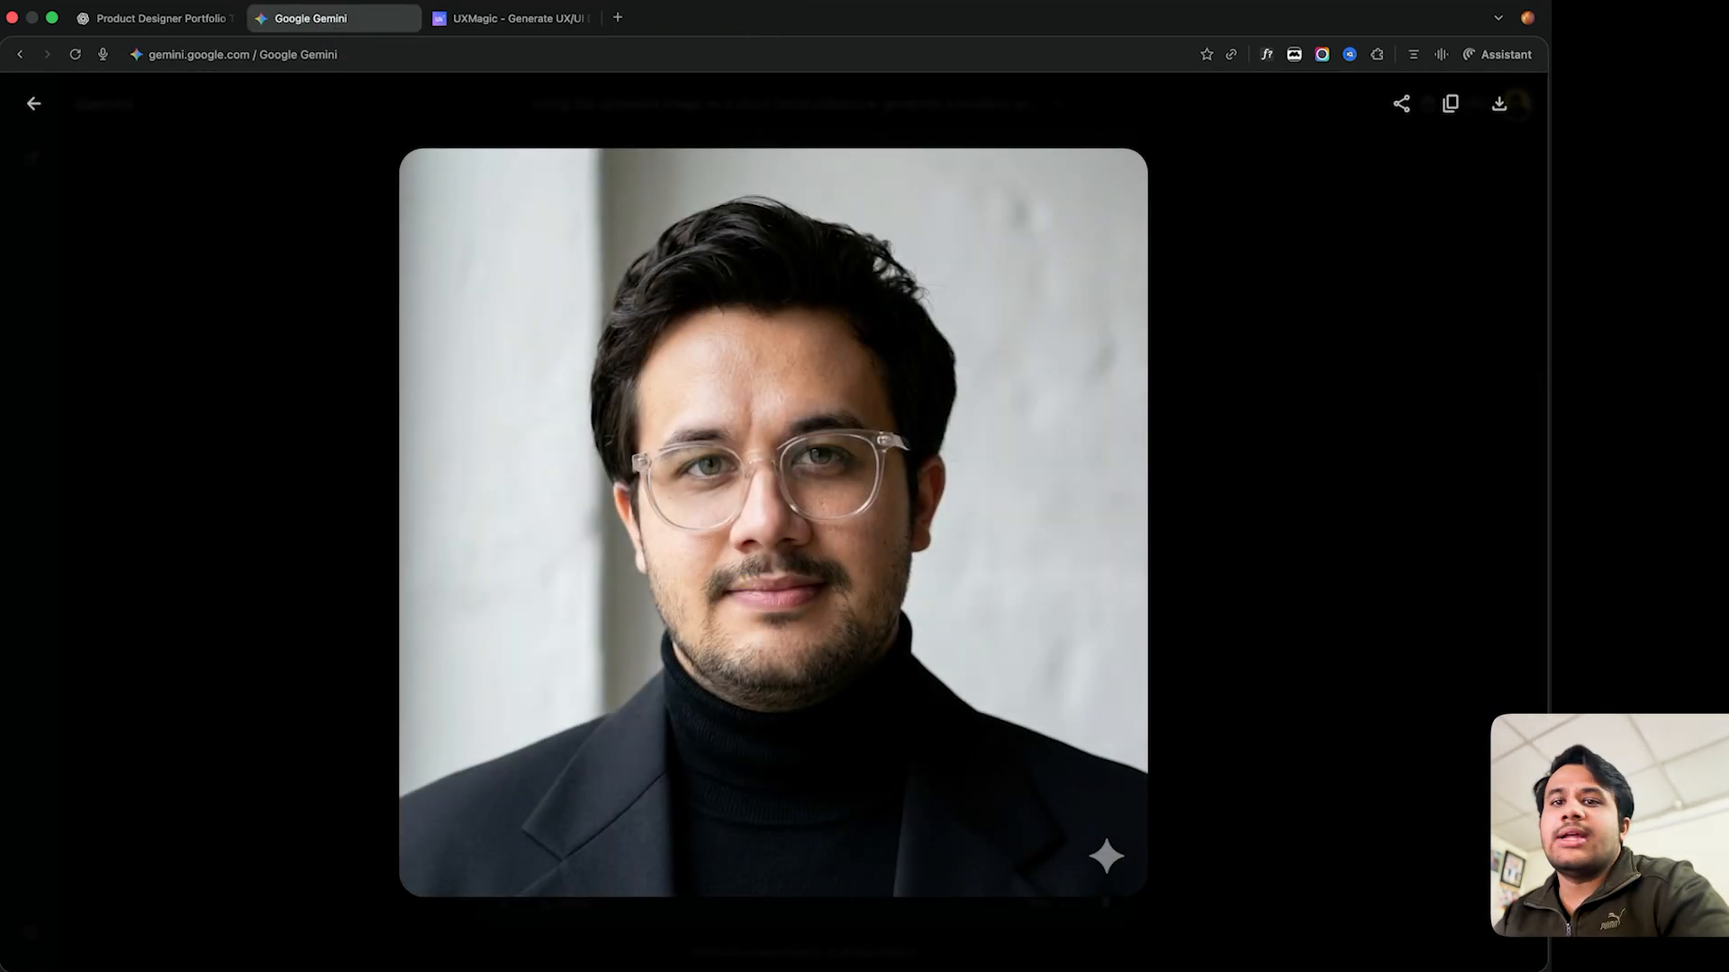
pyautogui.press('Escape')
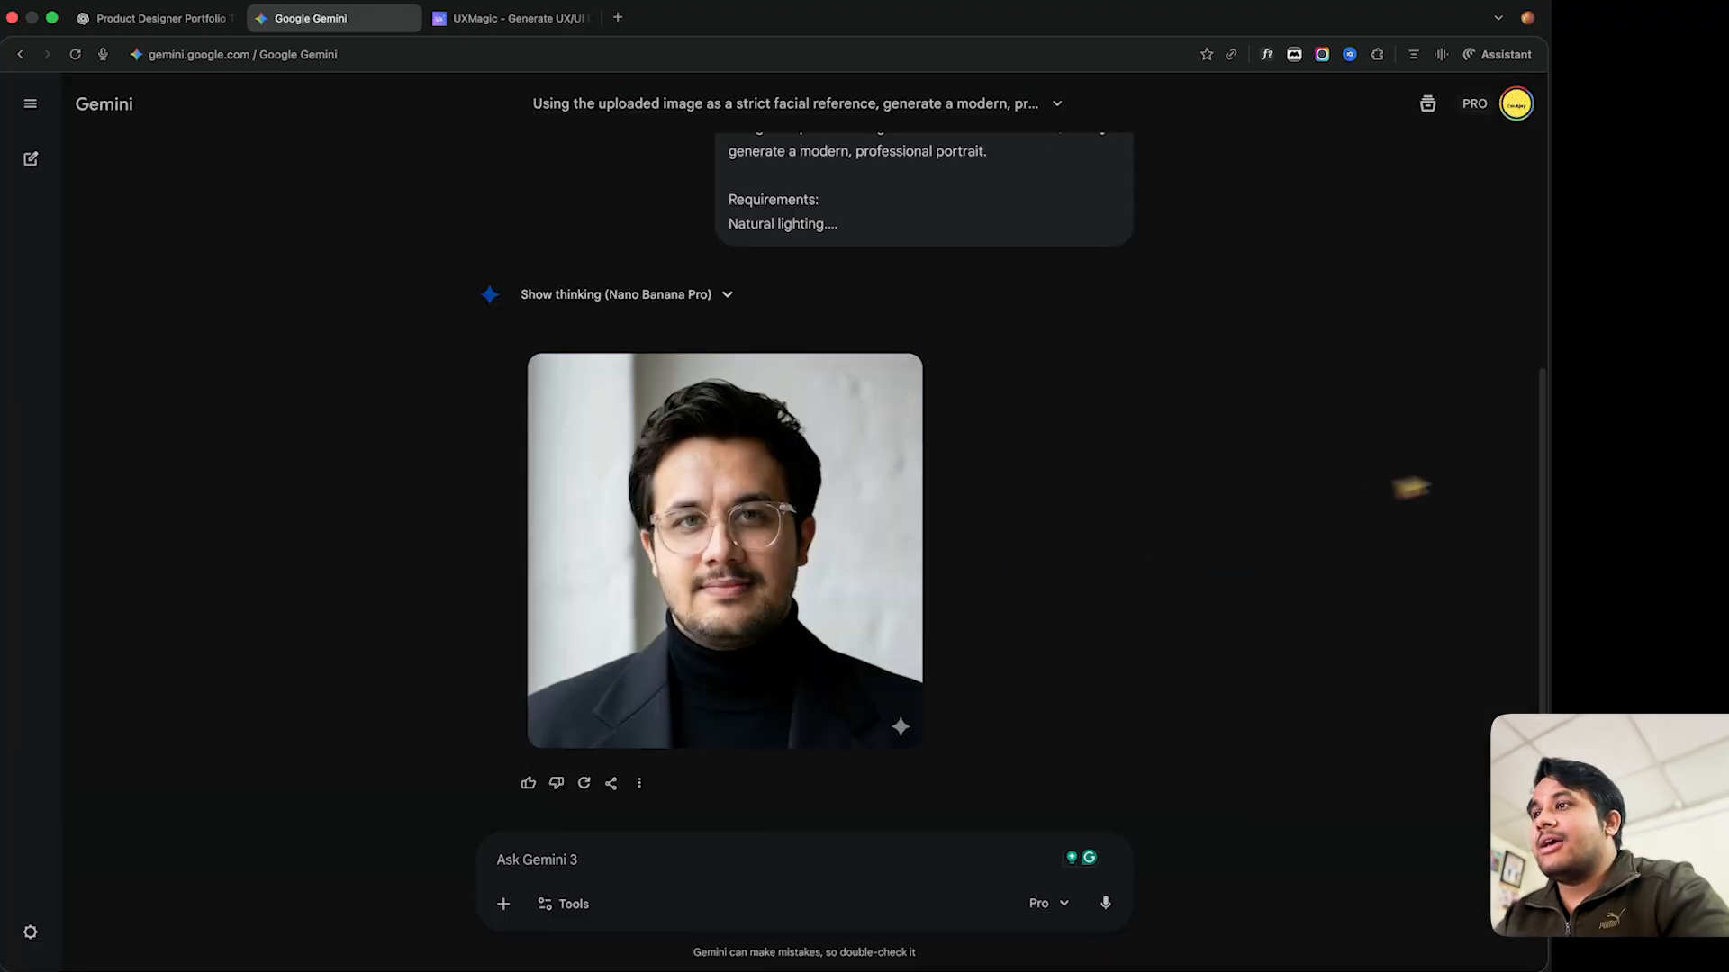
pyautogui.press('super+Tab')
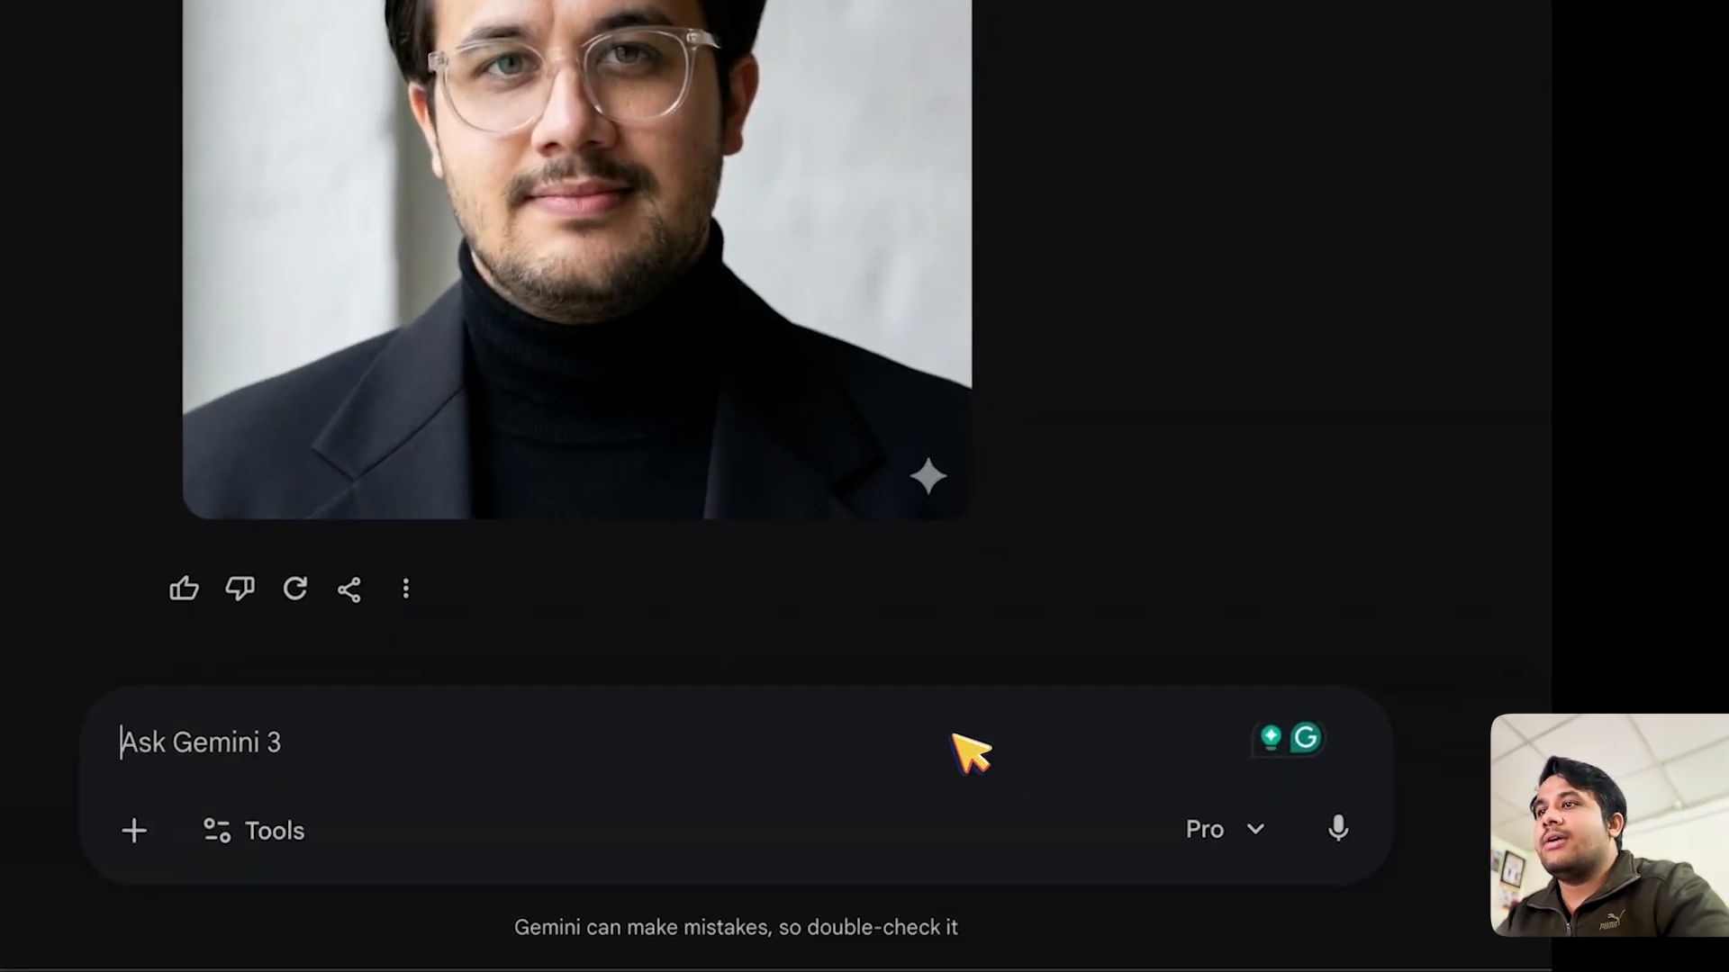
pyautogui.press('super+v')
pyautogui.scroll(2, 914, 616)
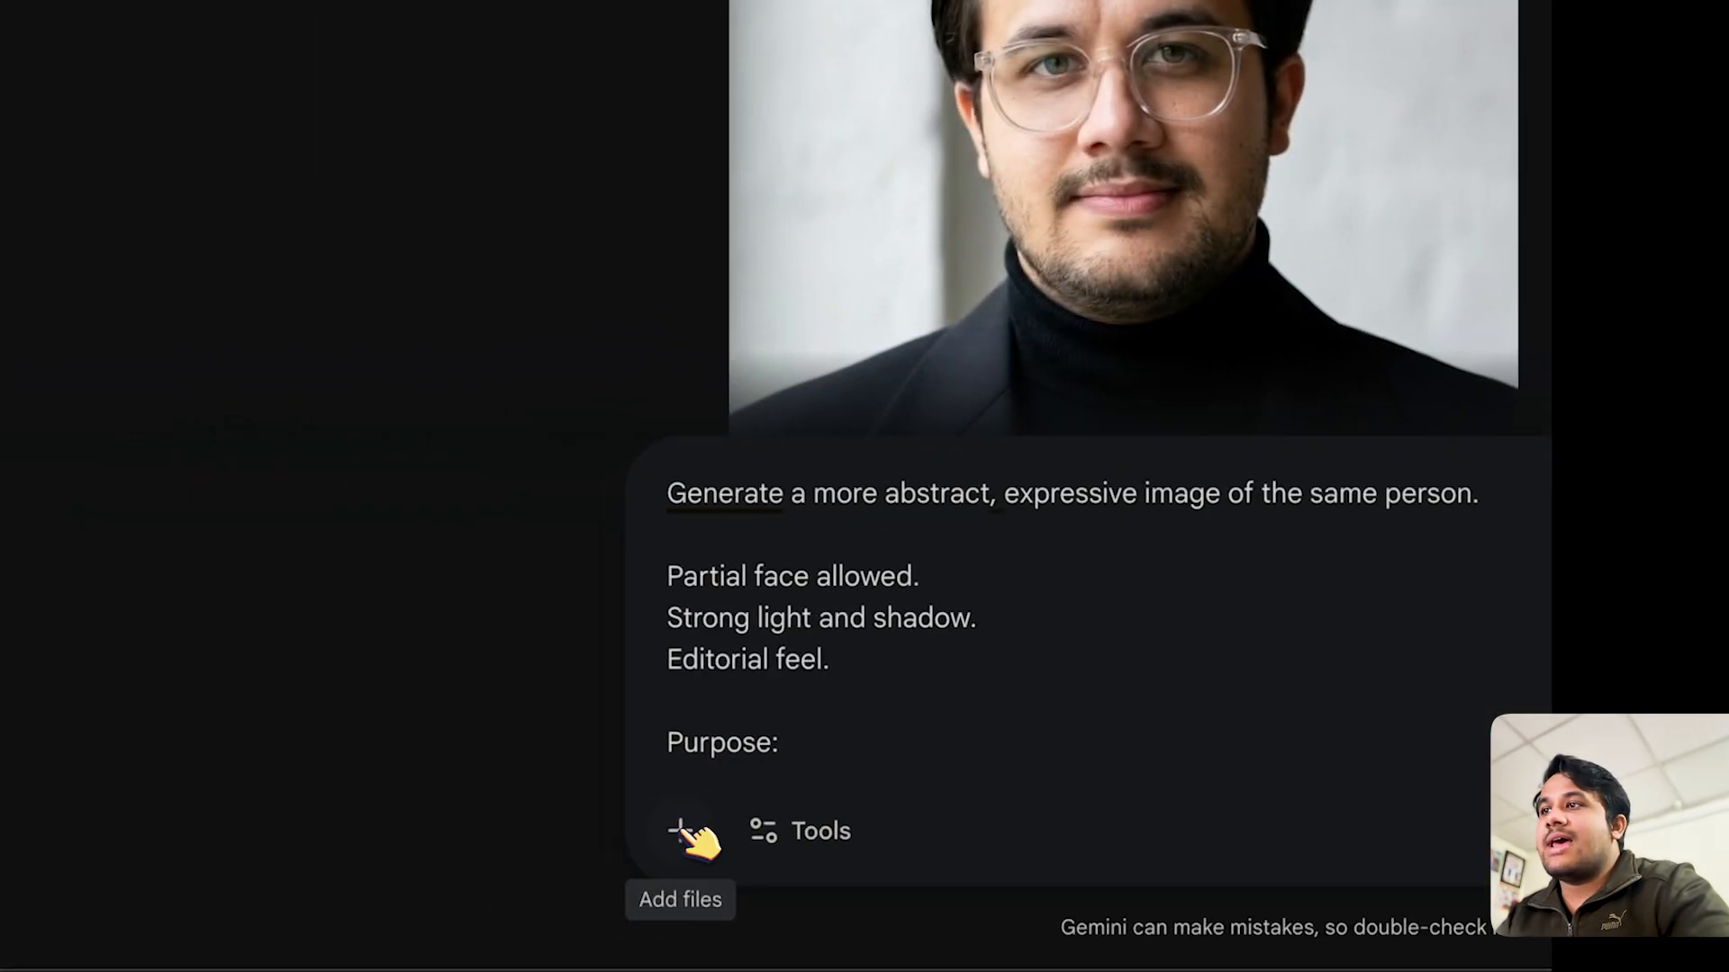
# - Attach ajay.jpeg, send the abstract editorial portrait request, then return to UXMagic
pyautogui.click(135, 831)
pyautogui.click(770, 450)
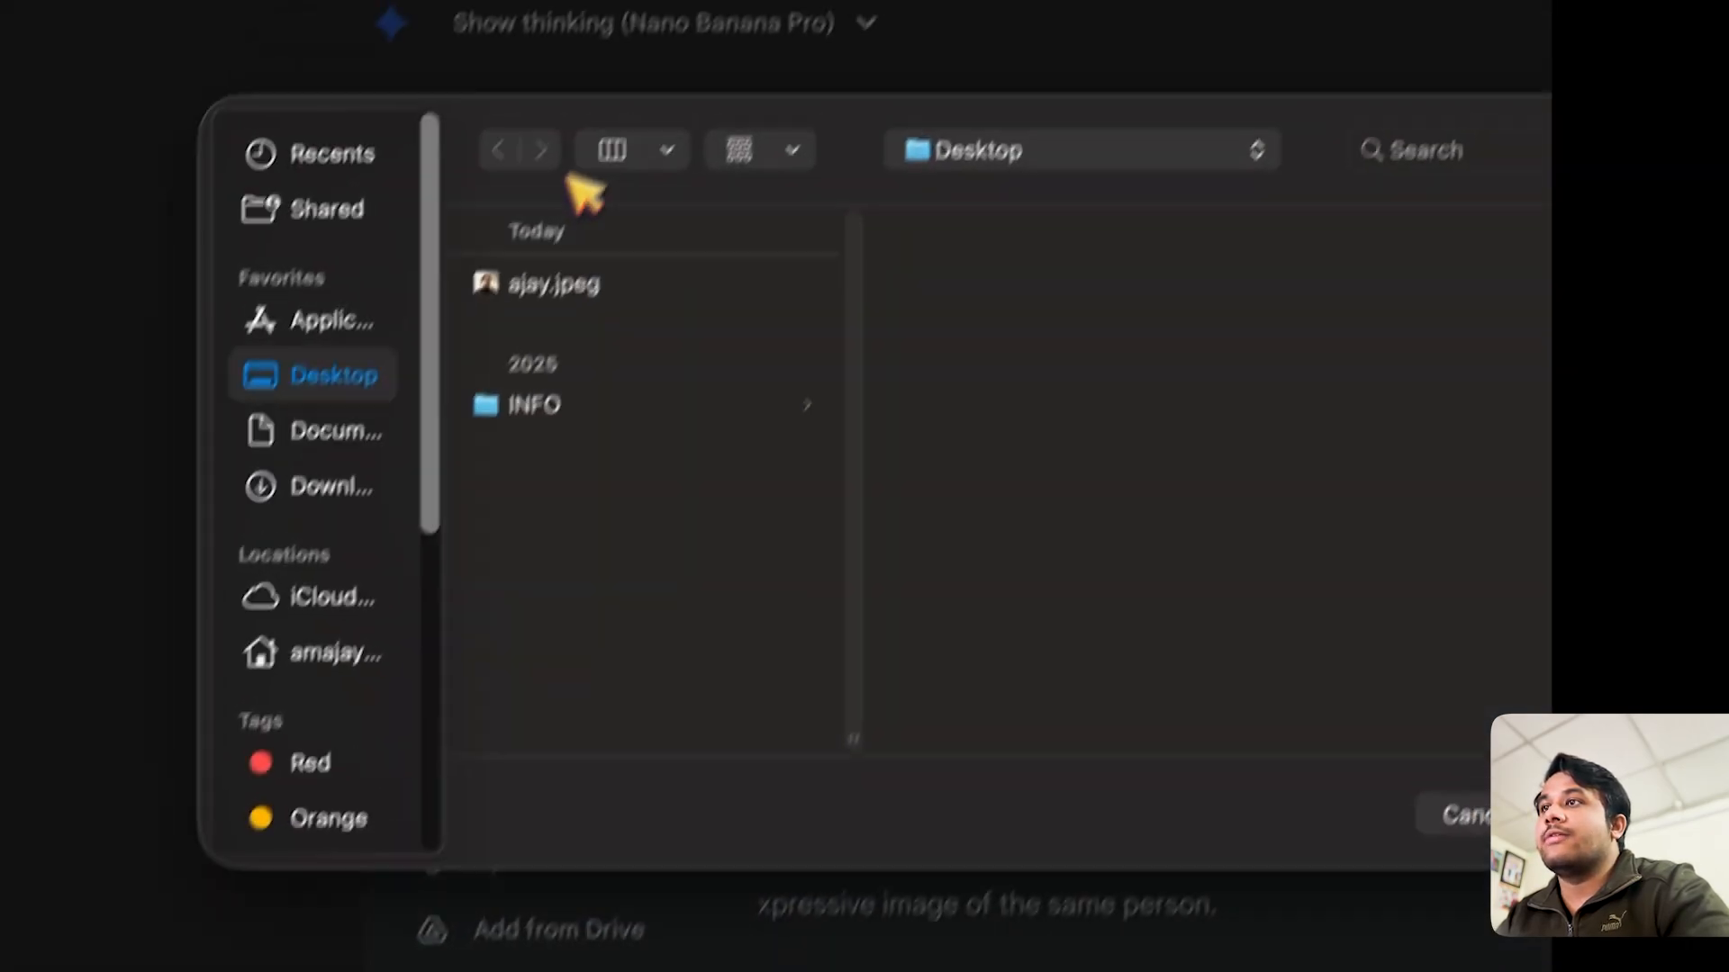
pyautogui.click(528, 329)
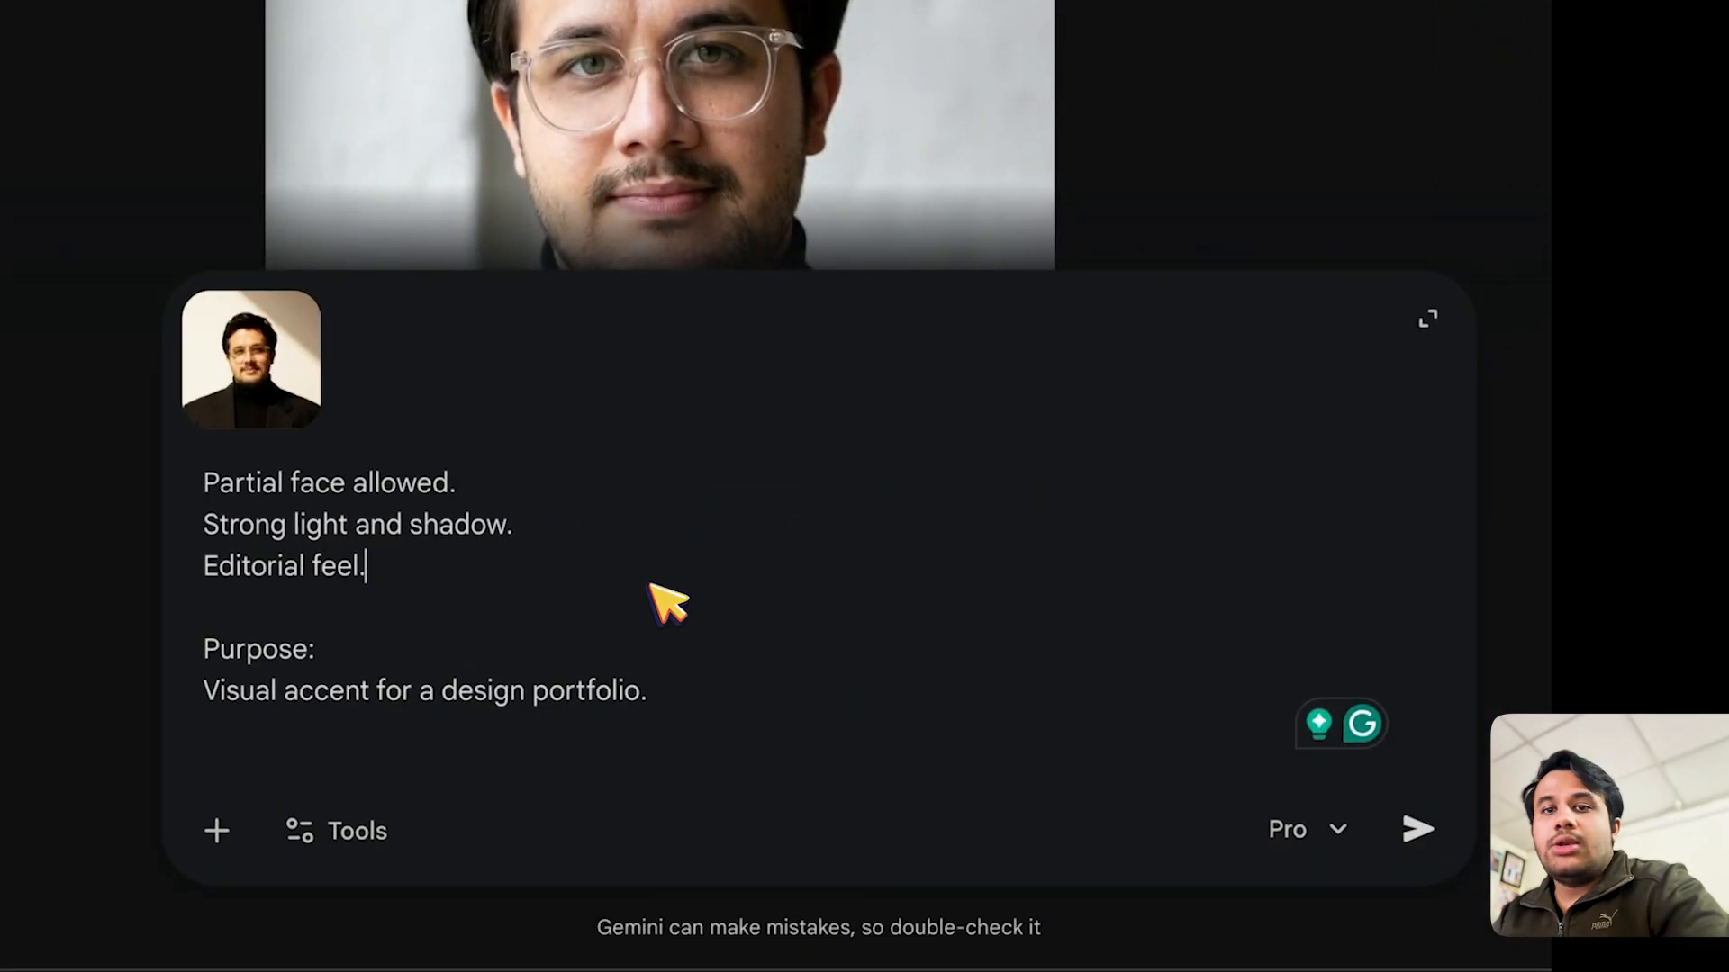
pyautogui.press('Return')
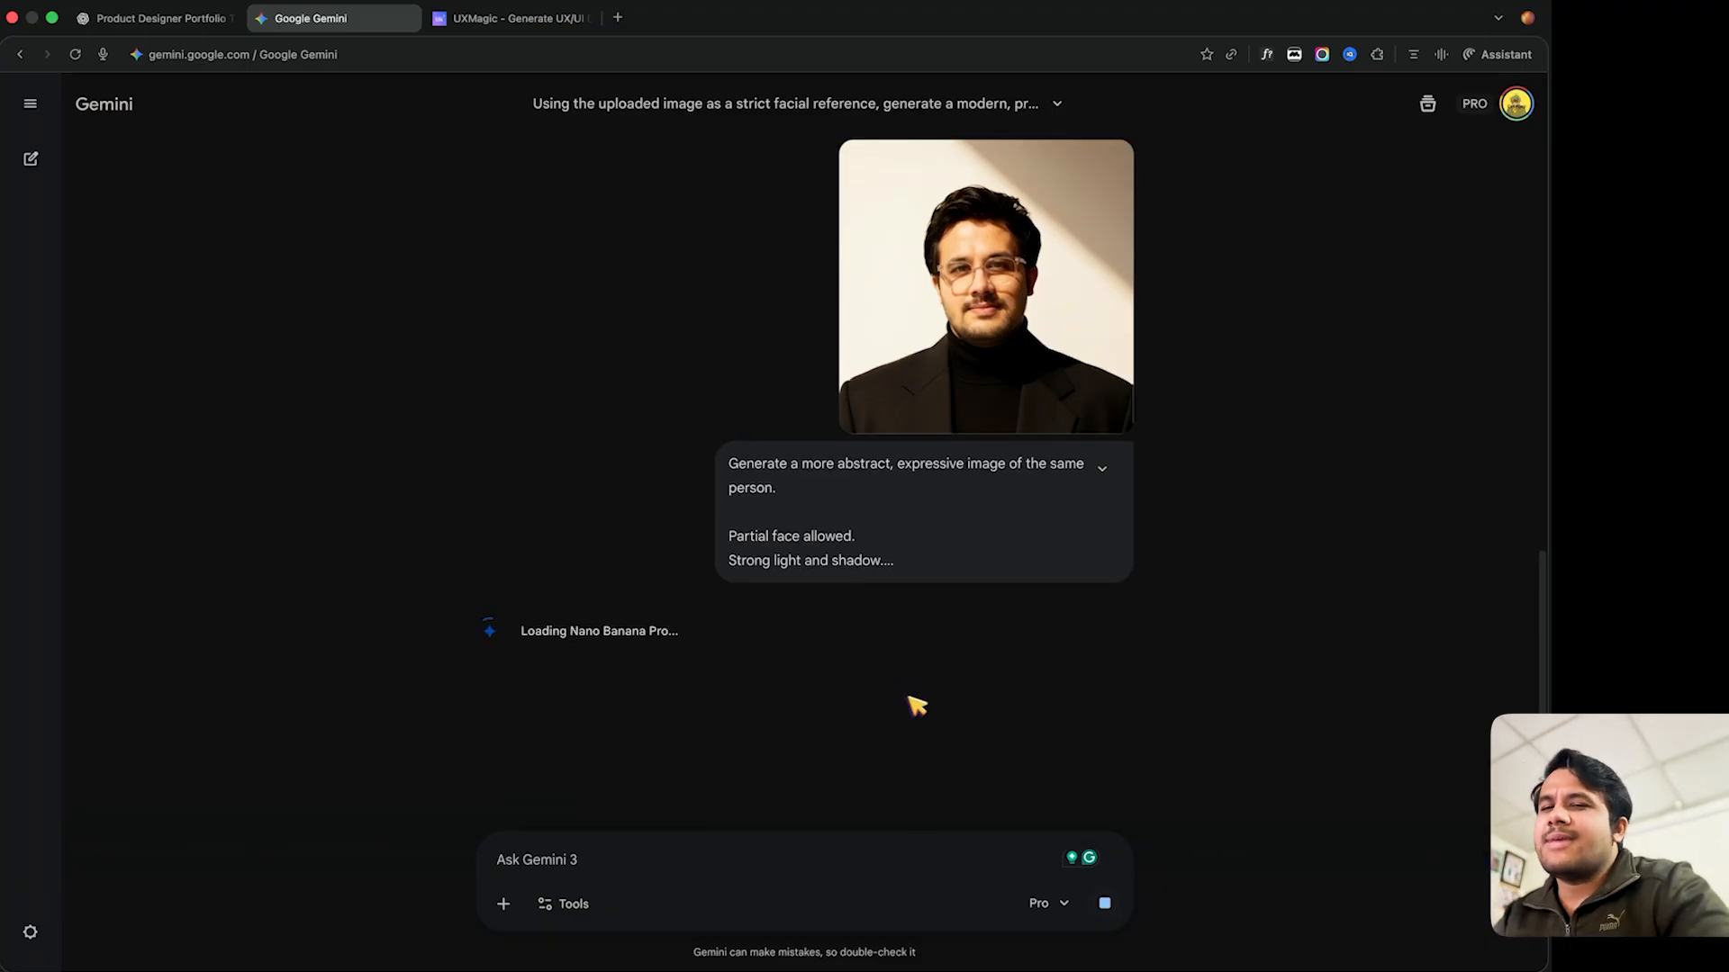
pyautogui.scroll(10, 990, 653)
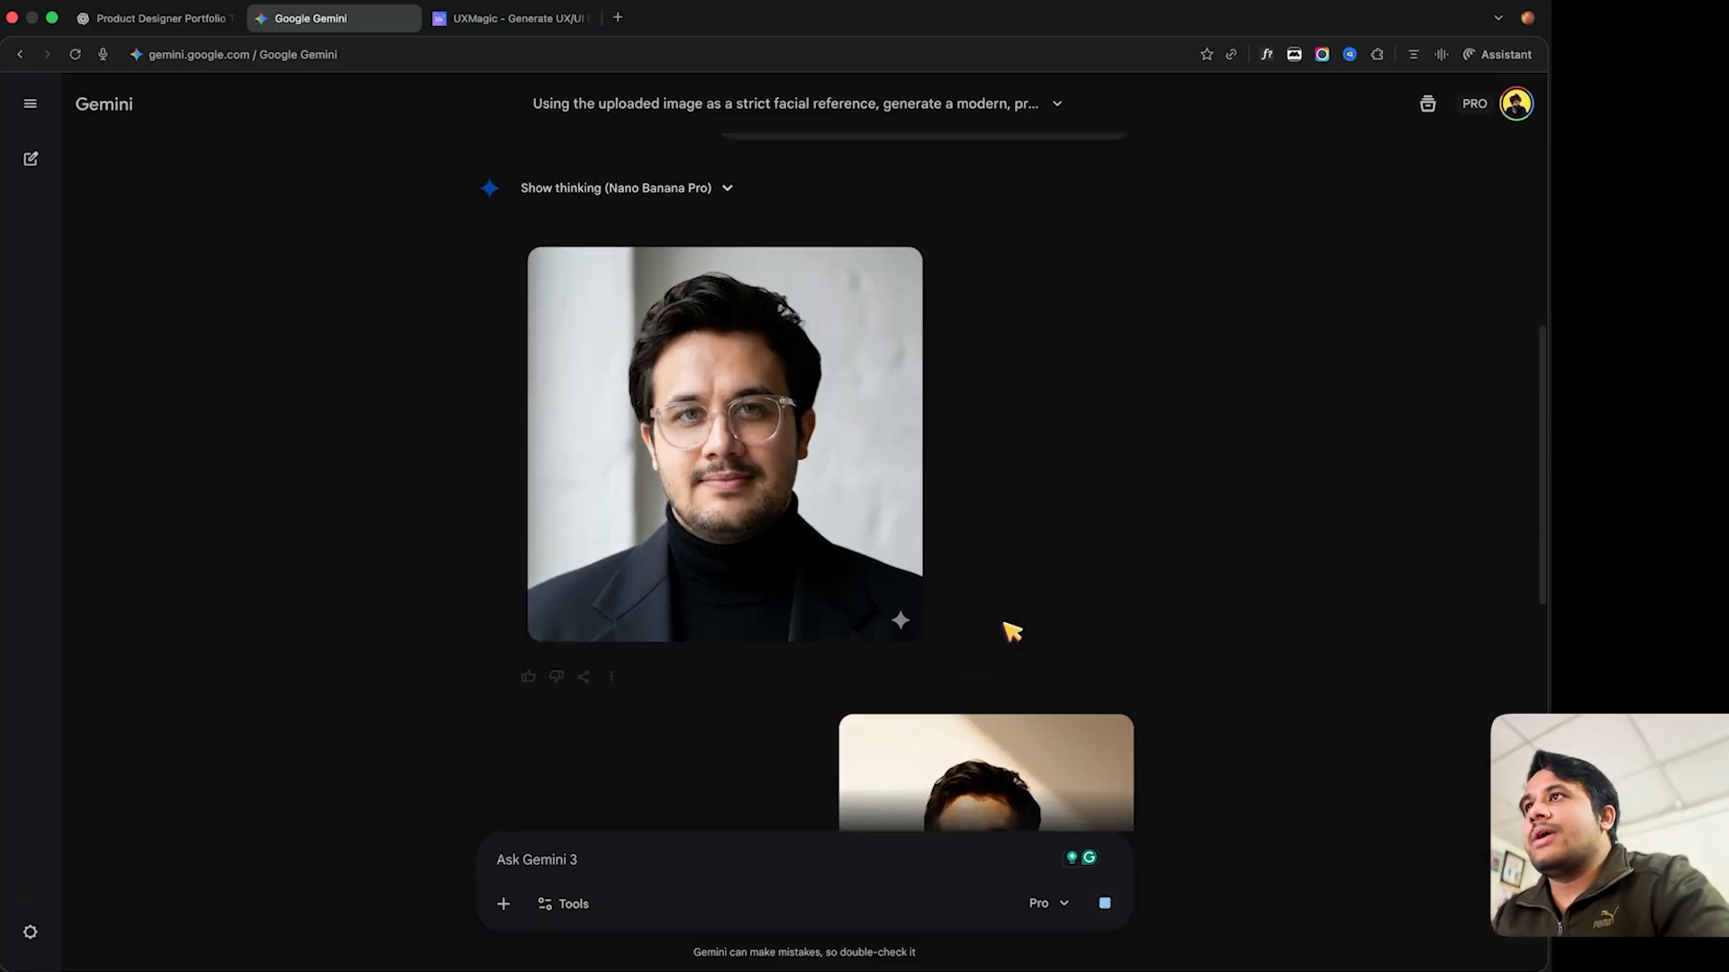
pyautogui.scroll(-8, 1012, 631)
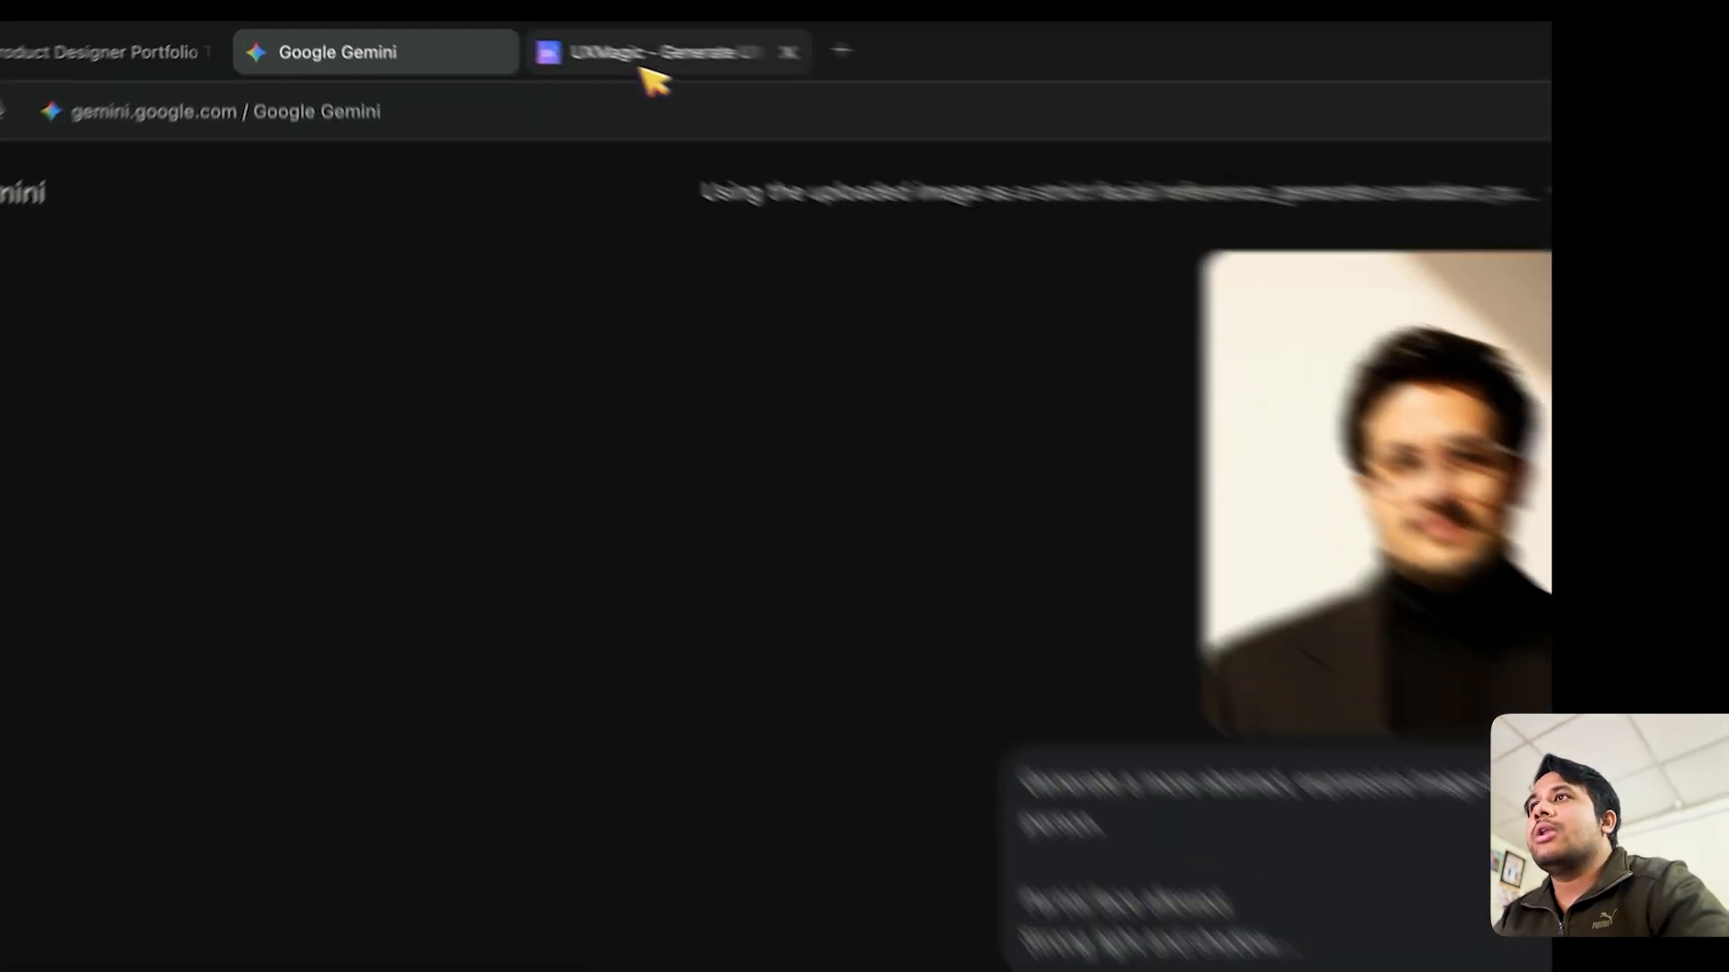
pyautogui.click(500, 20)
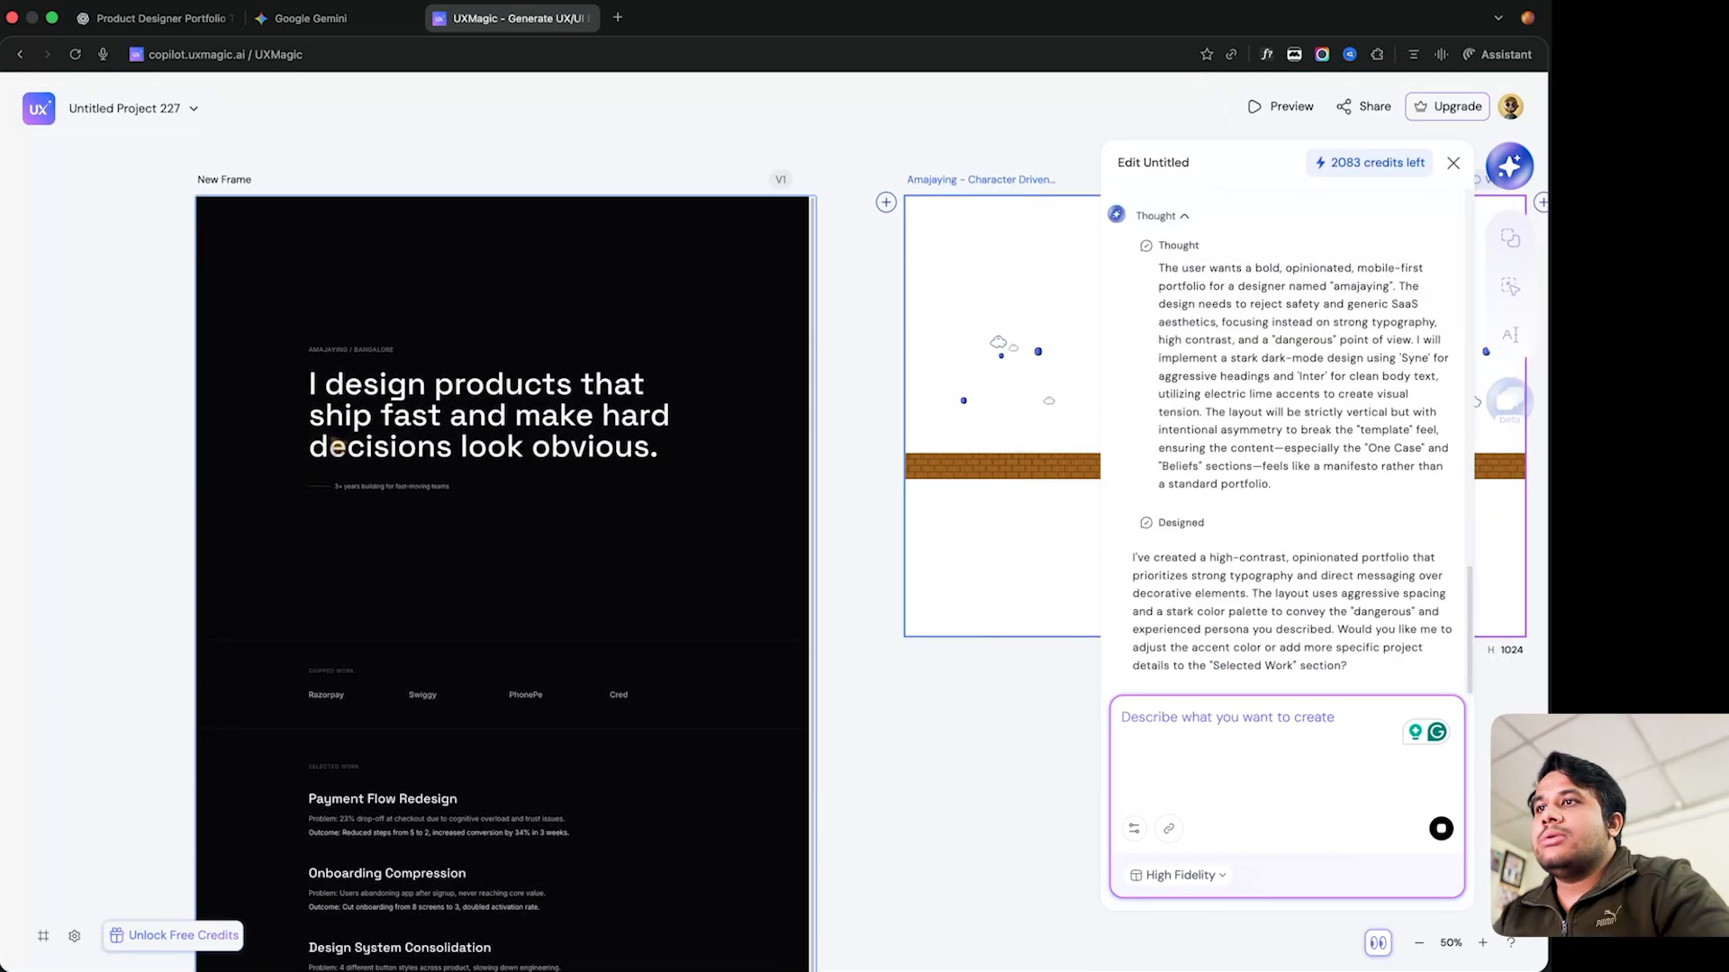
# - Pan across the canvas to inspect the new high-contrast portfolio frame
pyautogui.scroll(-3, 337, 446)
pyautogui.scroll(1, 338, 447)
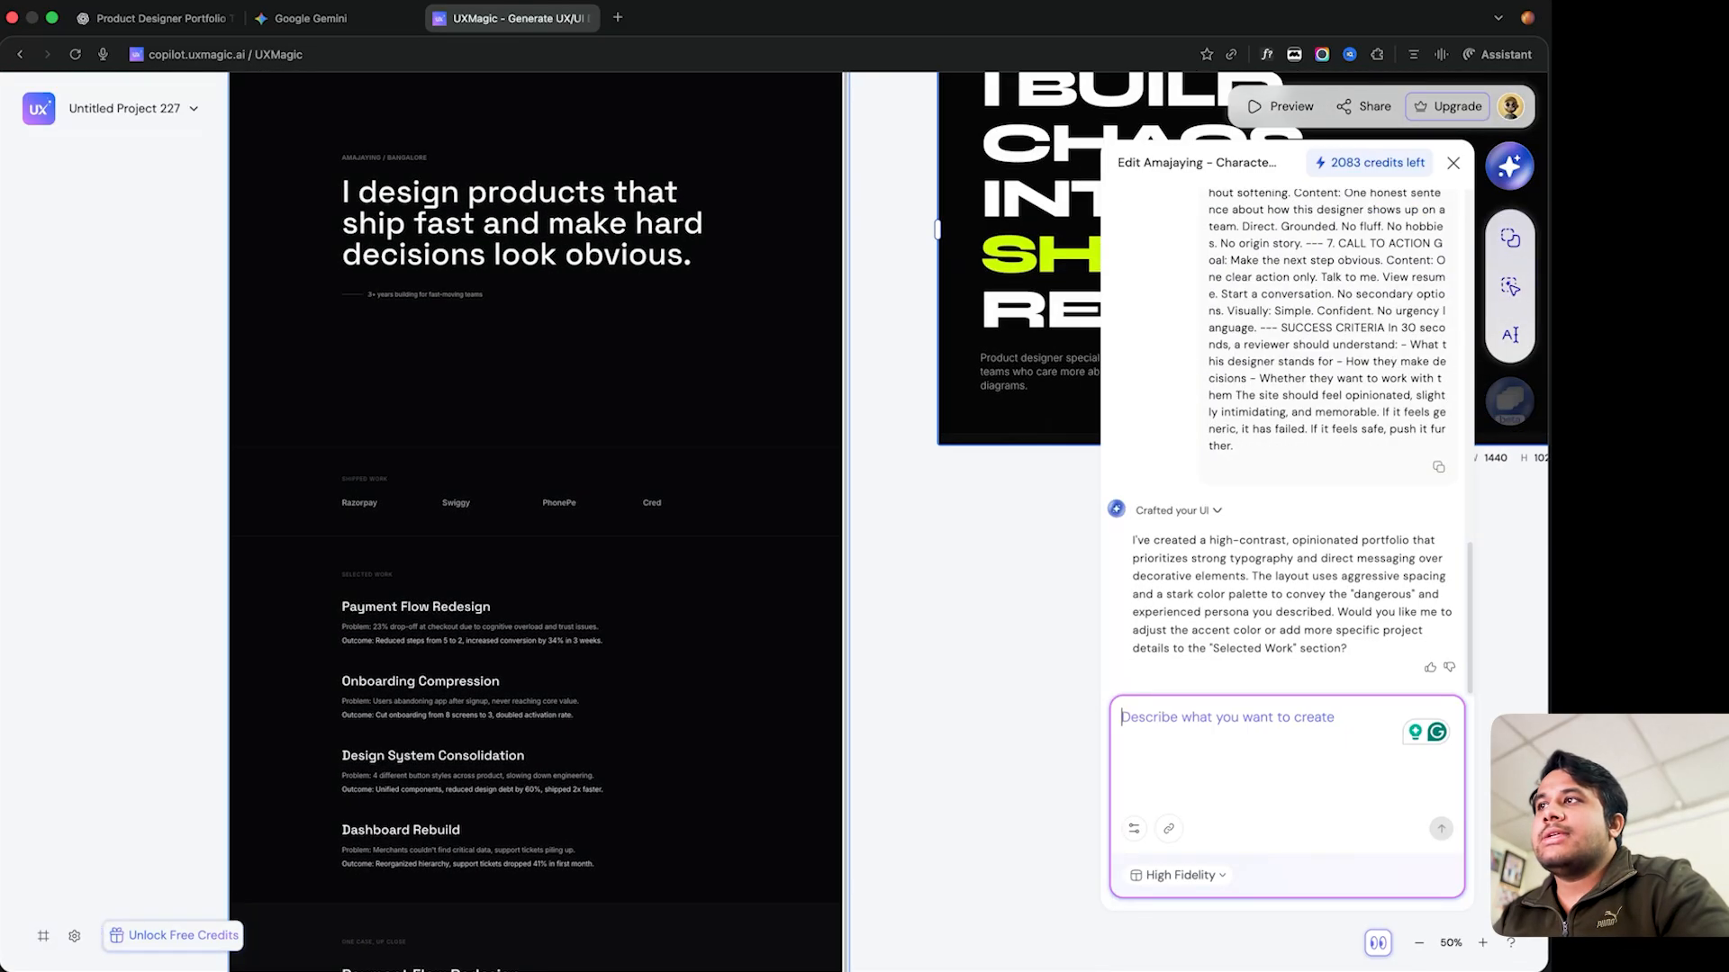
pyautogui.hscroll(2, 450, 522)
pyautogui.scroll(-6, 450, 522)
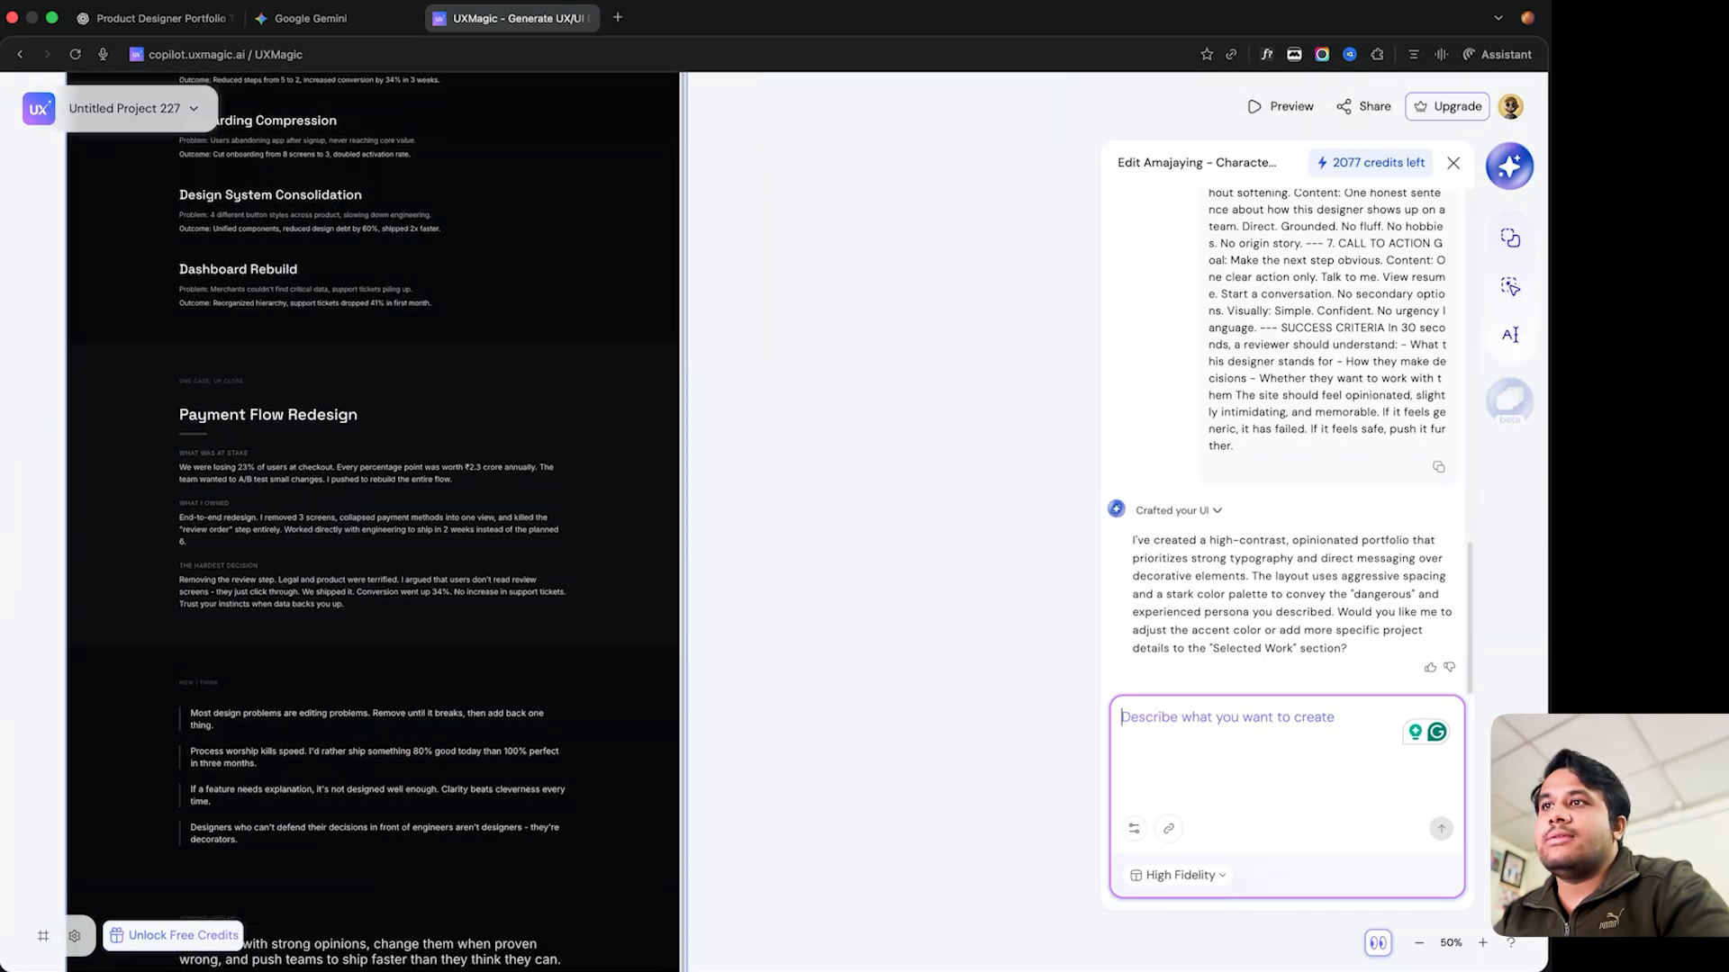
pyautogui.scroll(8, 333, 439)
pyautogui.hscroll(5, 334, 440)
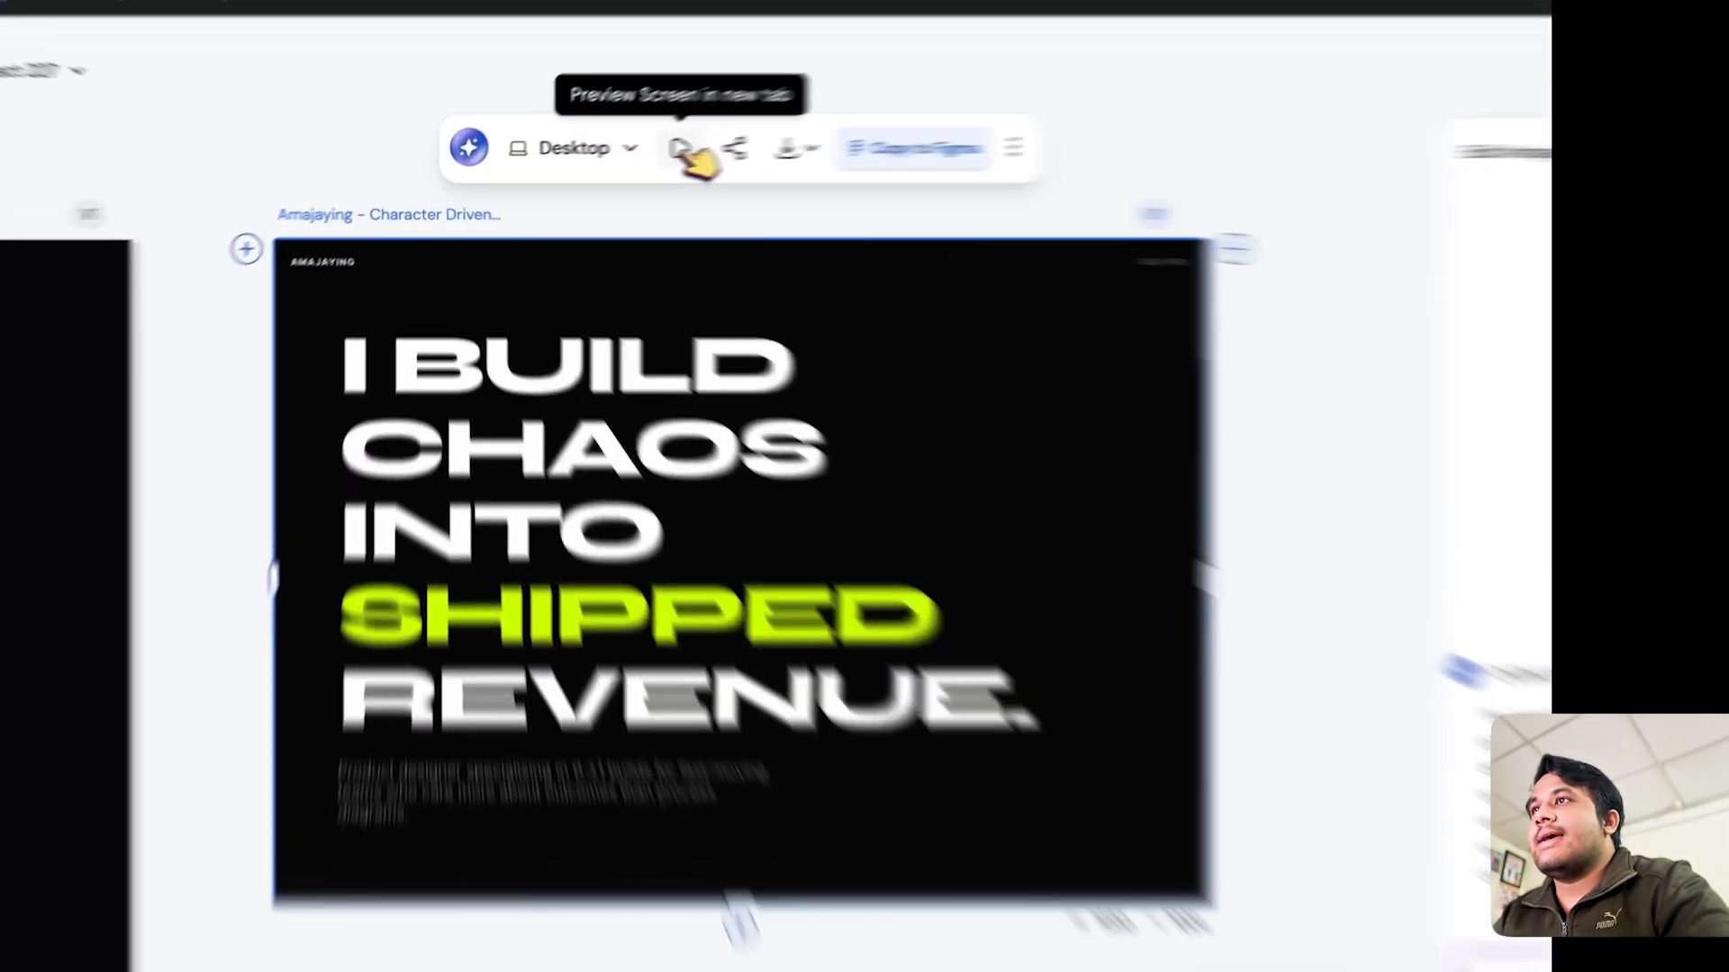
# - Preview the new portfolio design as a full page and scroll through every section
pyautogui.click(595, 159)
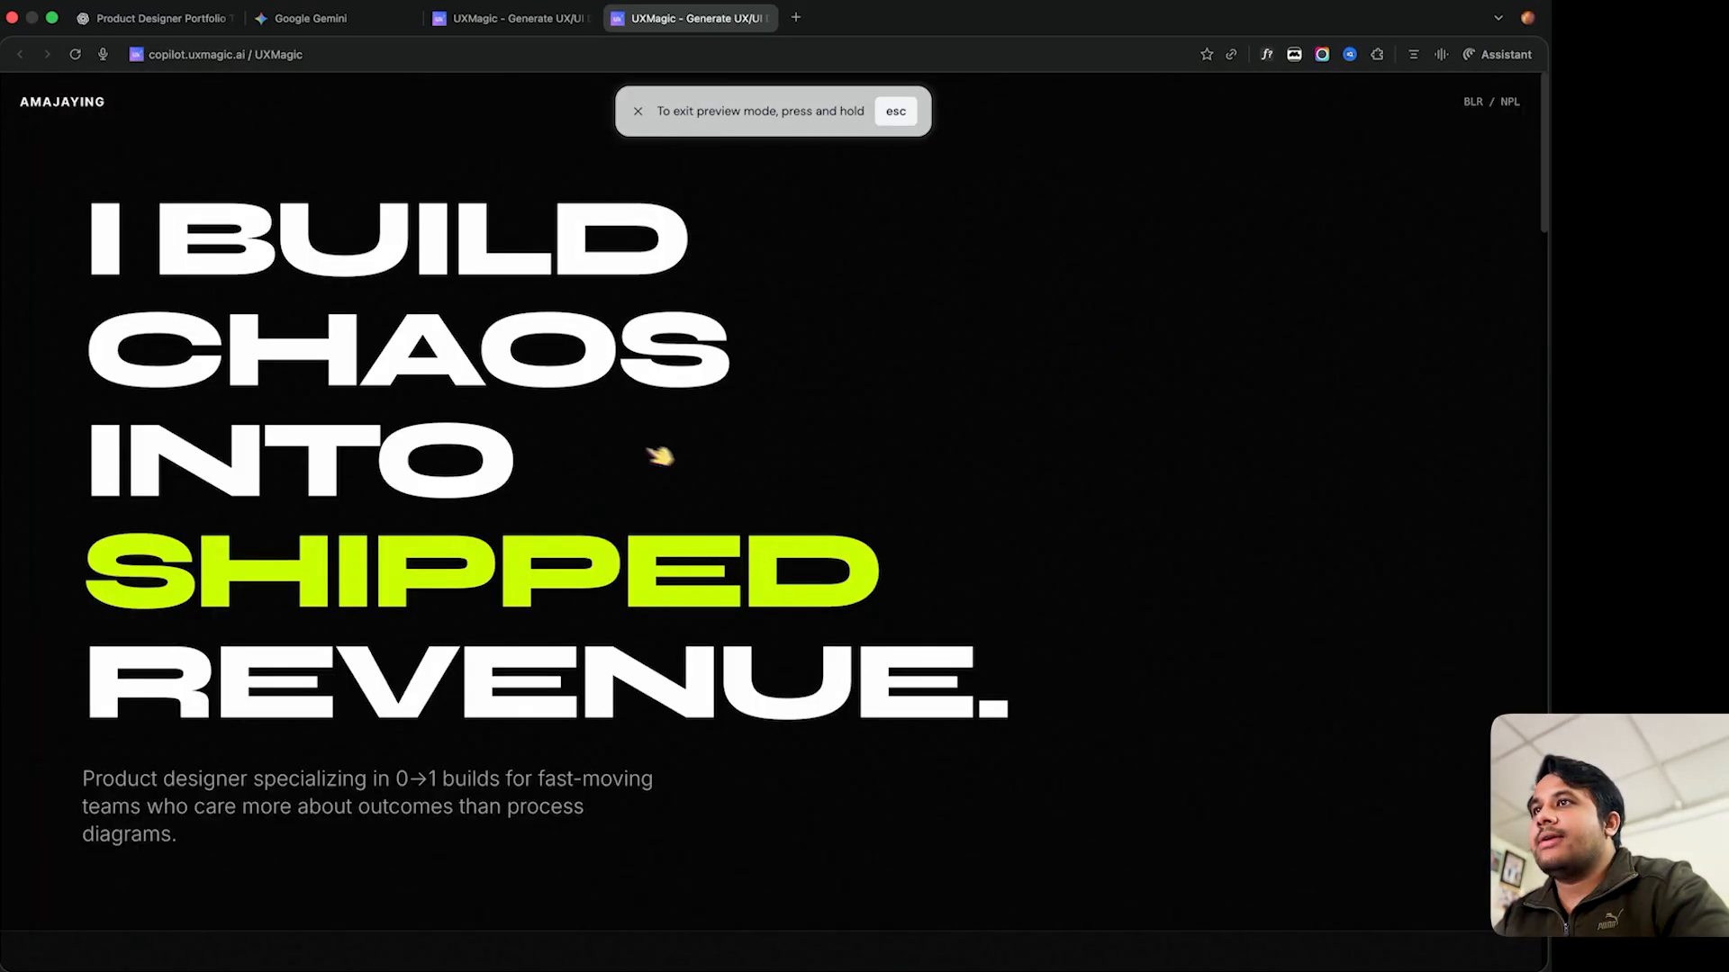
pyautogui.scroll(-10, 611, 455)
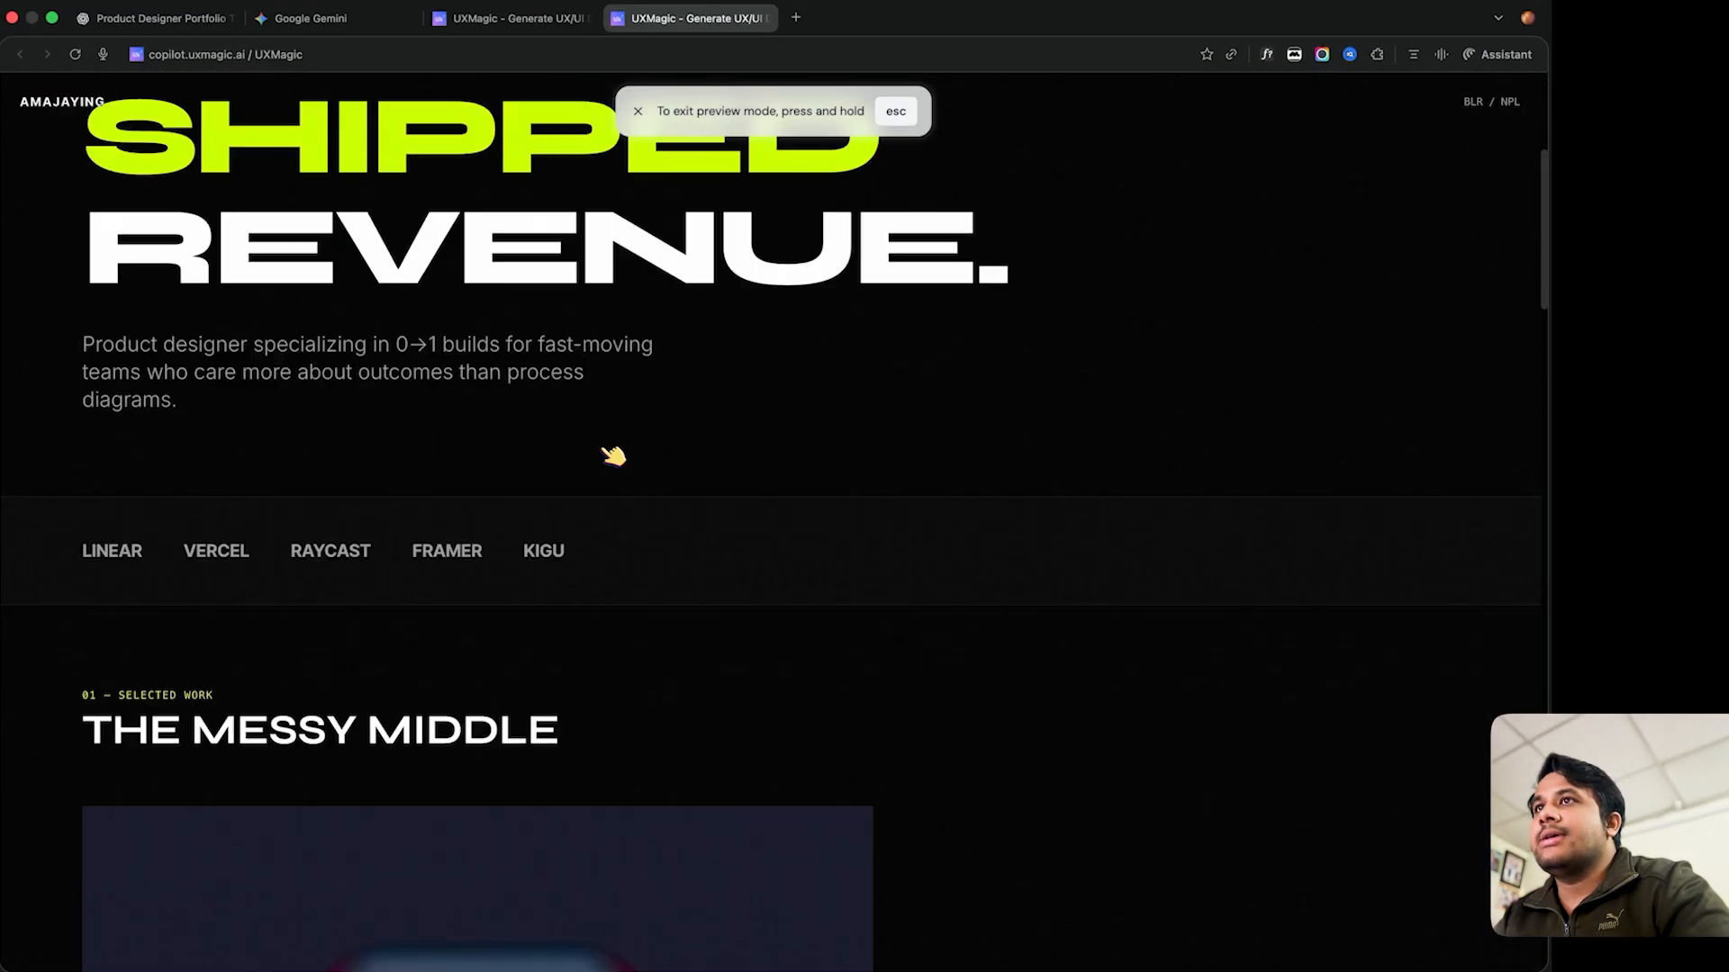
pyautogui.scroll(10, 612, 456)
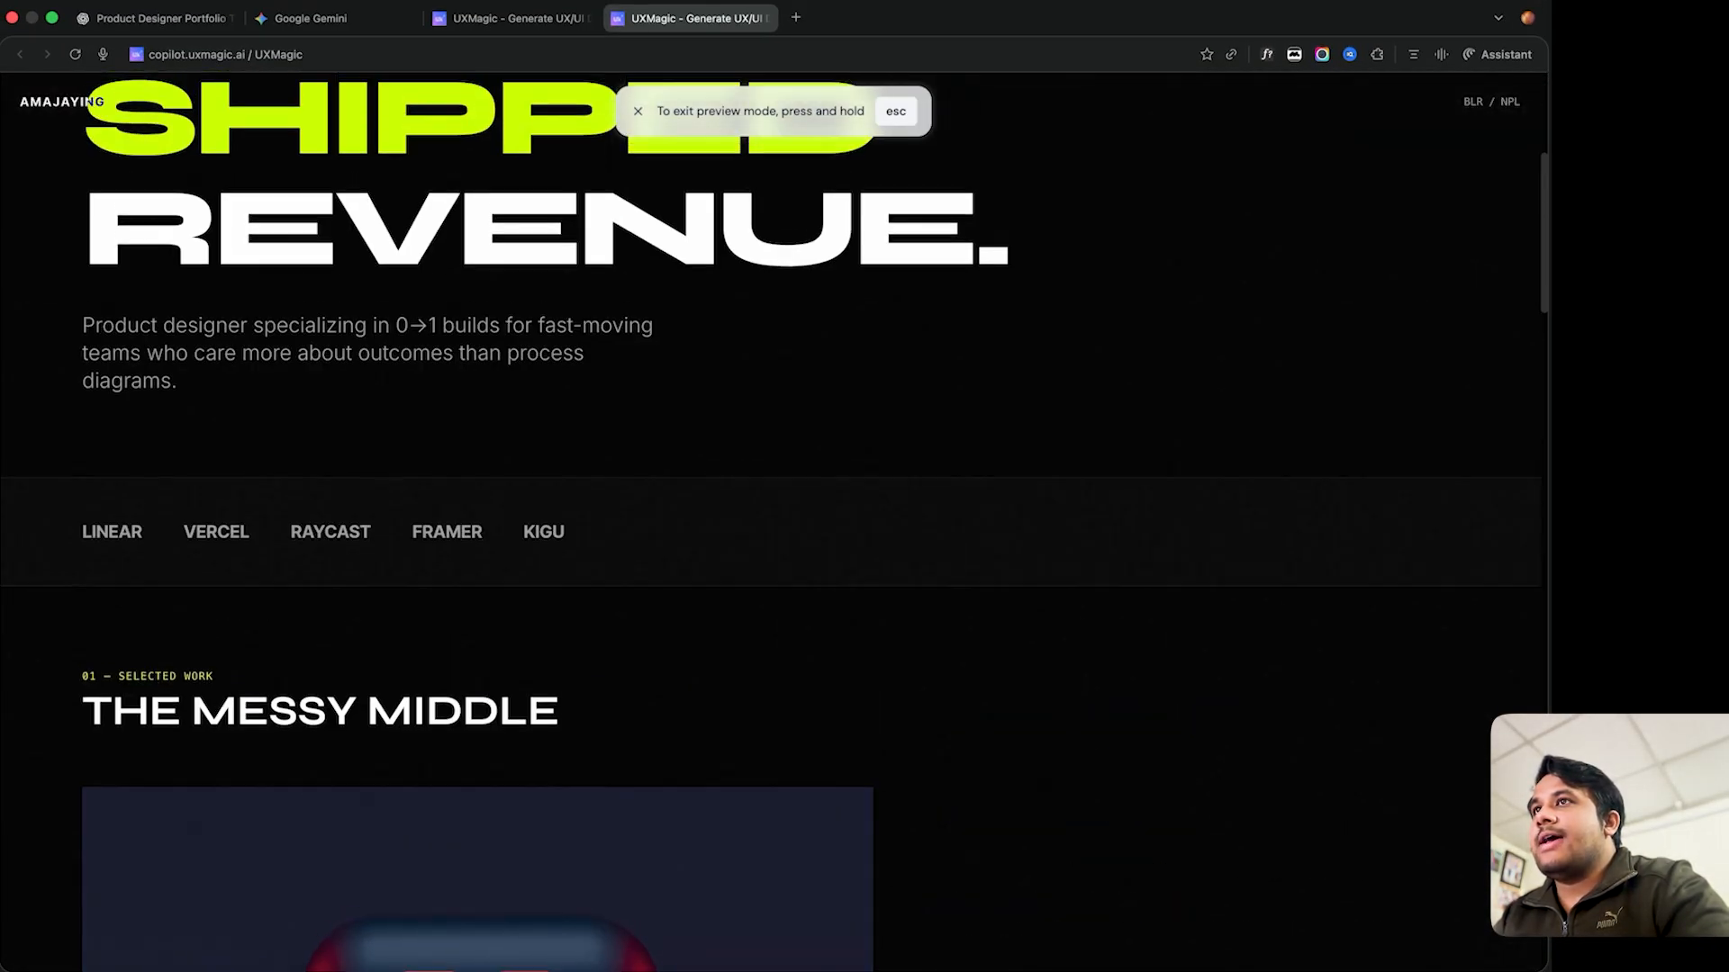
pyautogui.scroll(-4, 613, 455)
pyautogui.scroll(-10, 613, 455)
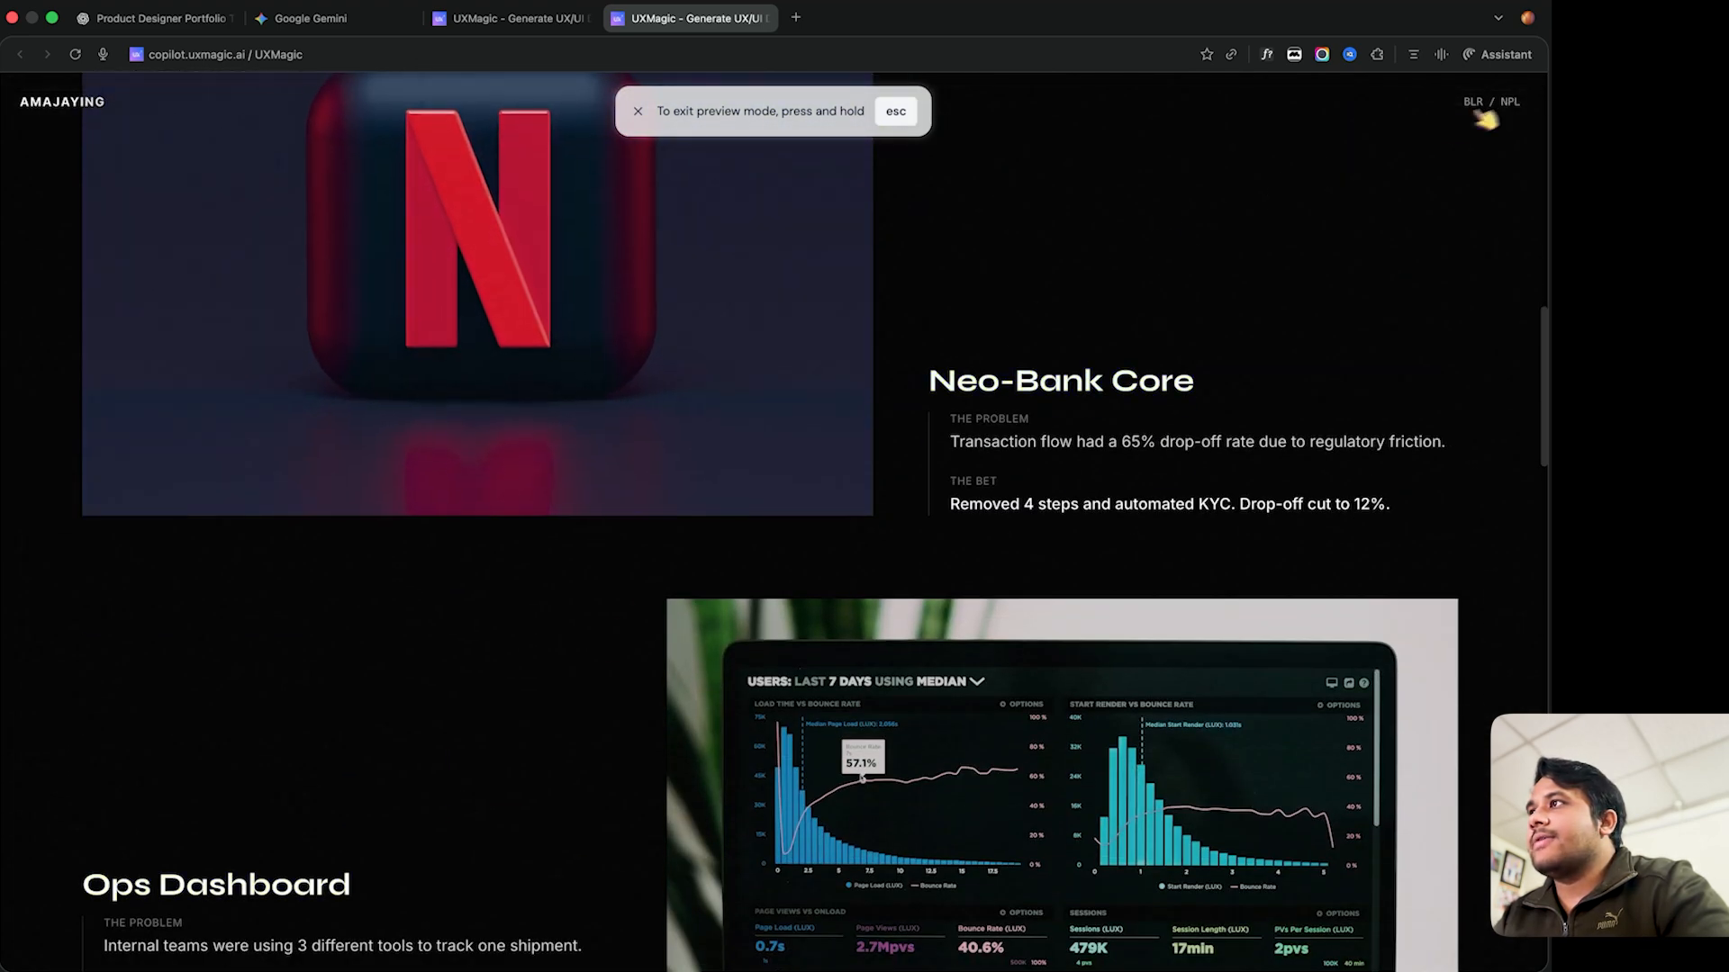
pyautogui.scroll(-7, 1018, 401)
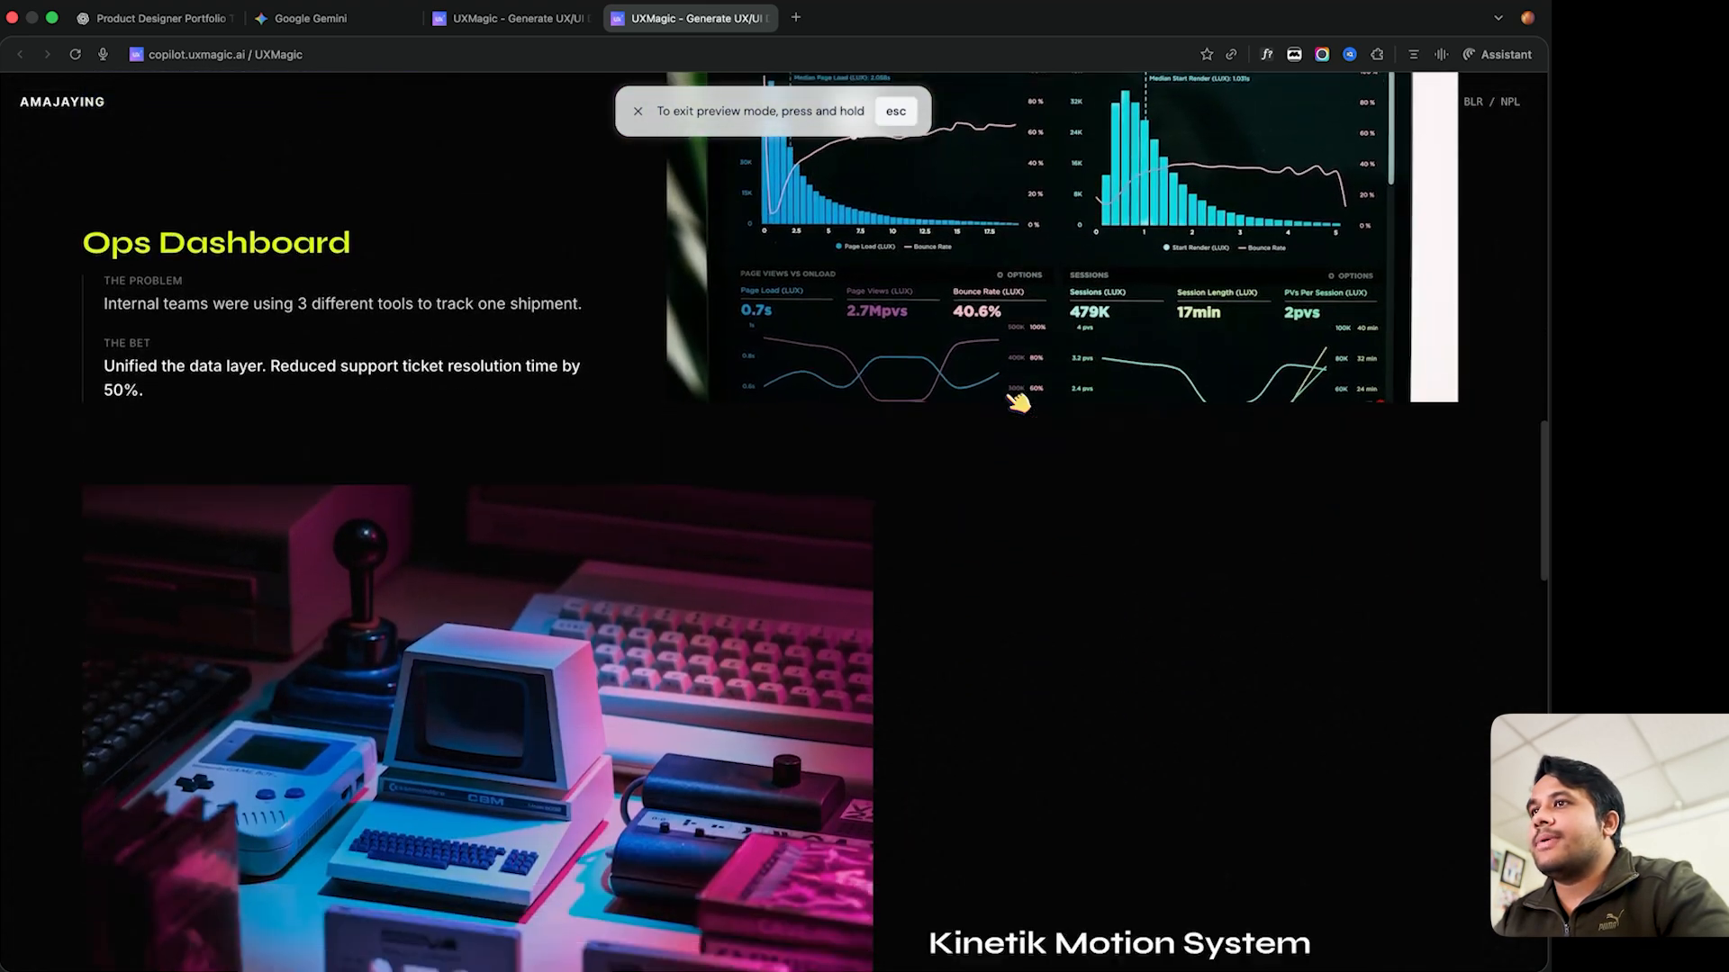
pyautogui.scroll(-10, 1019, 402)
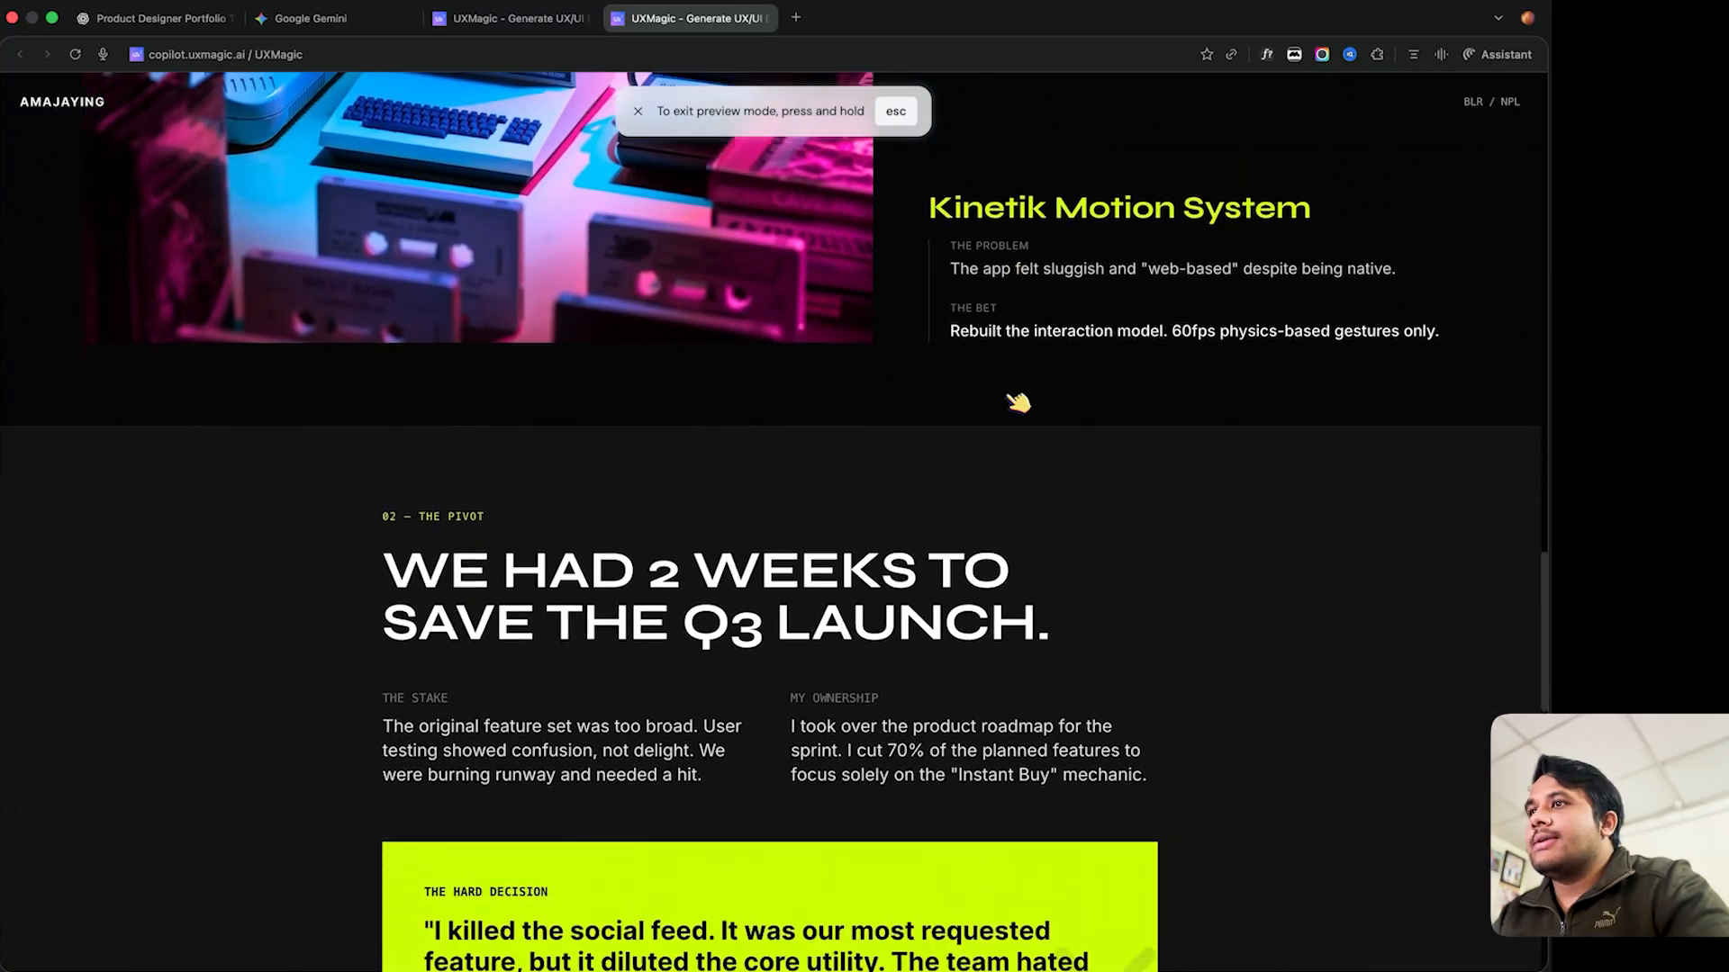
pyautogui.scroll(-2, 1018, 402)
pyautogui.scroll(-6, 694, 490)
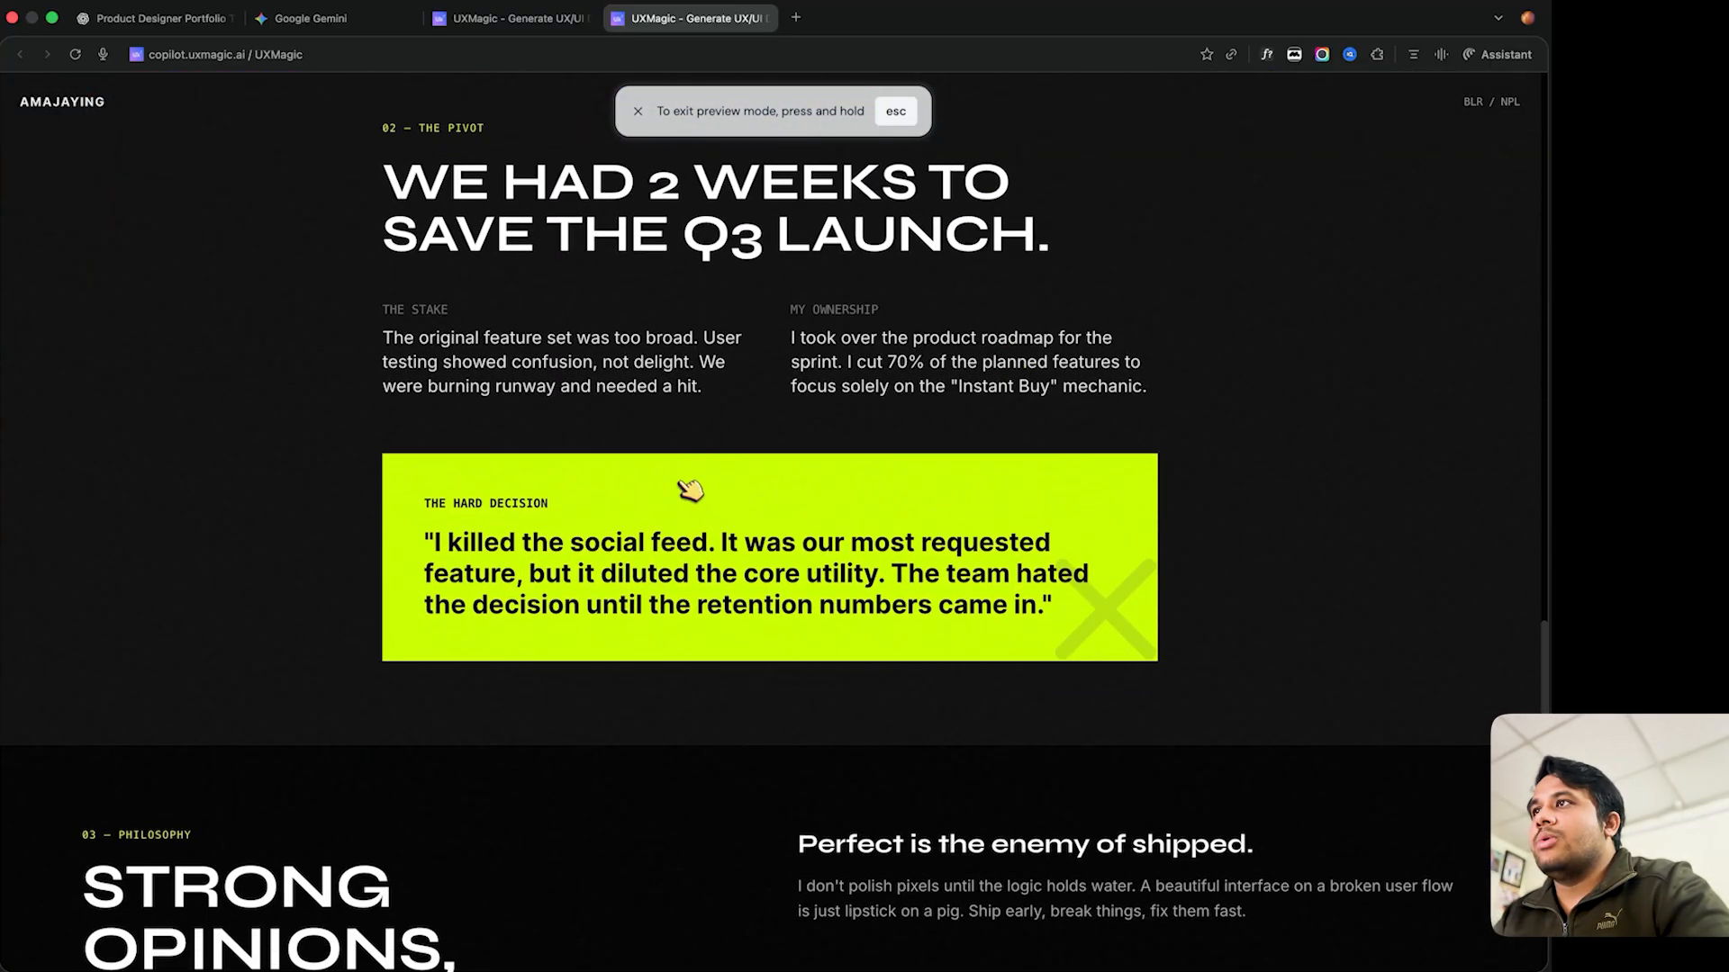
pyautogui.scroll(-6, 694, 491)
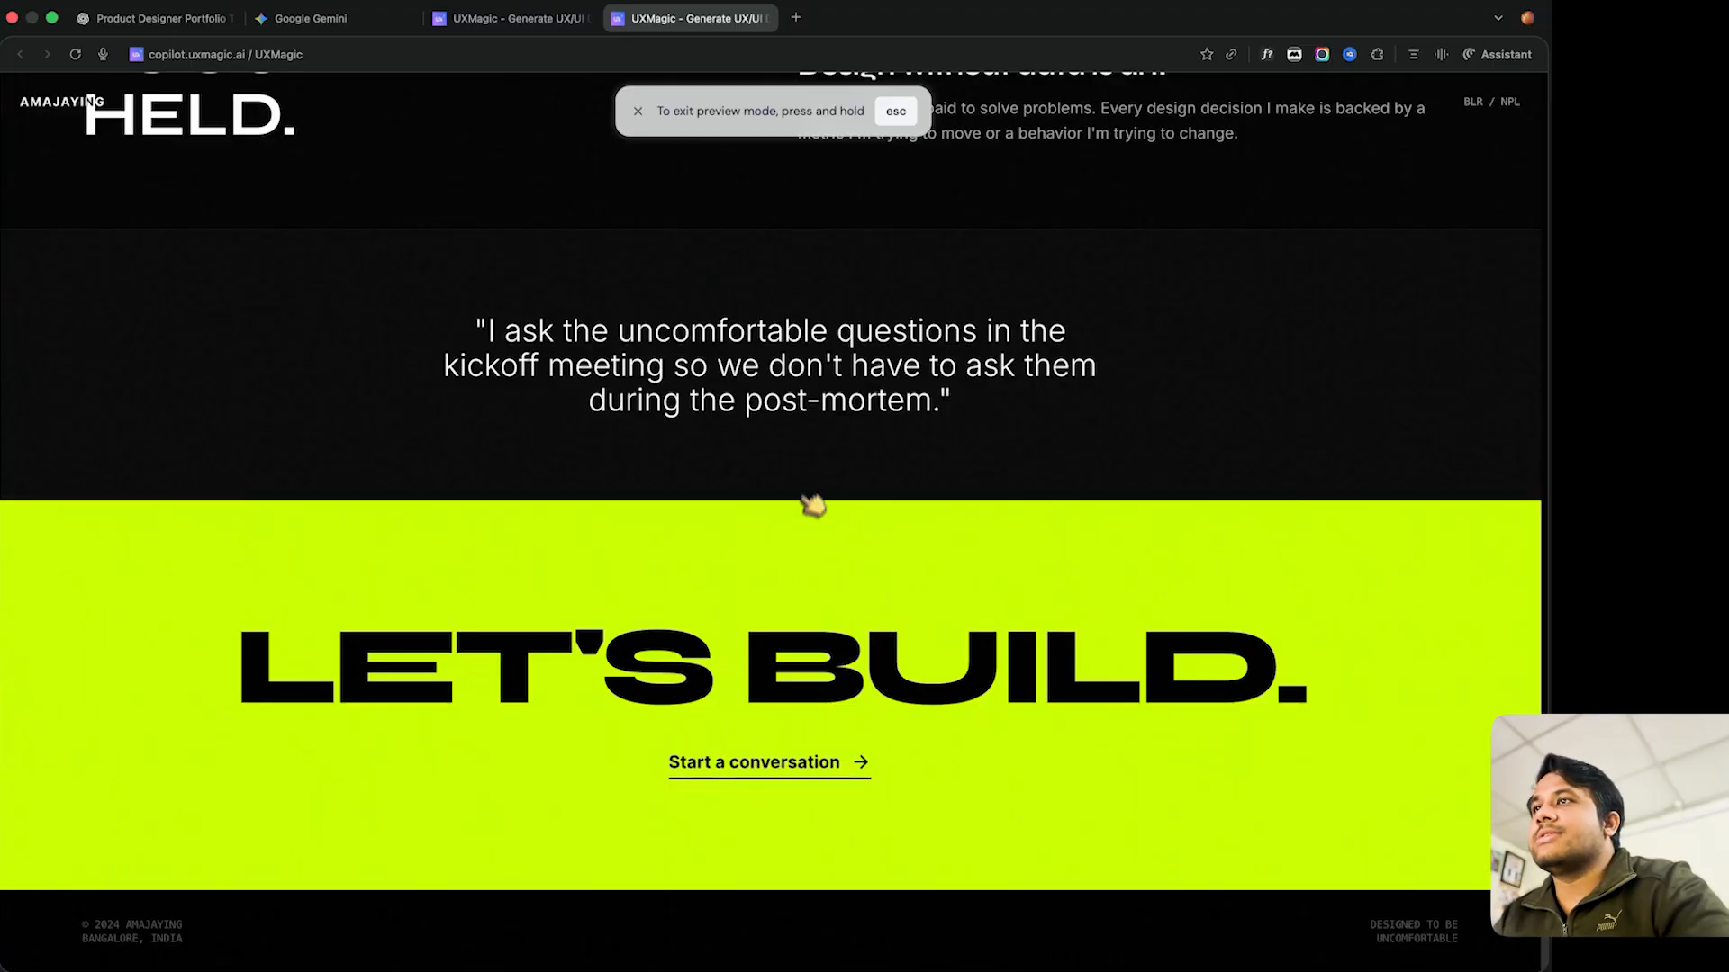
pyautogui.scroll(20, 814, 505)
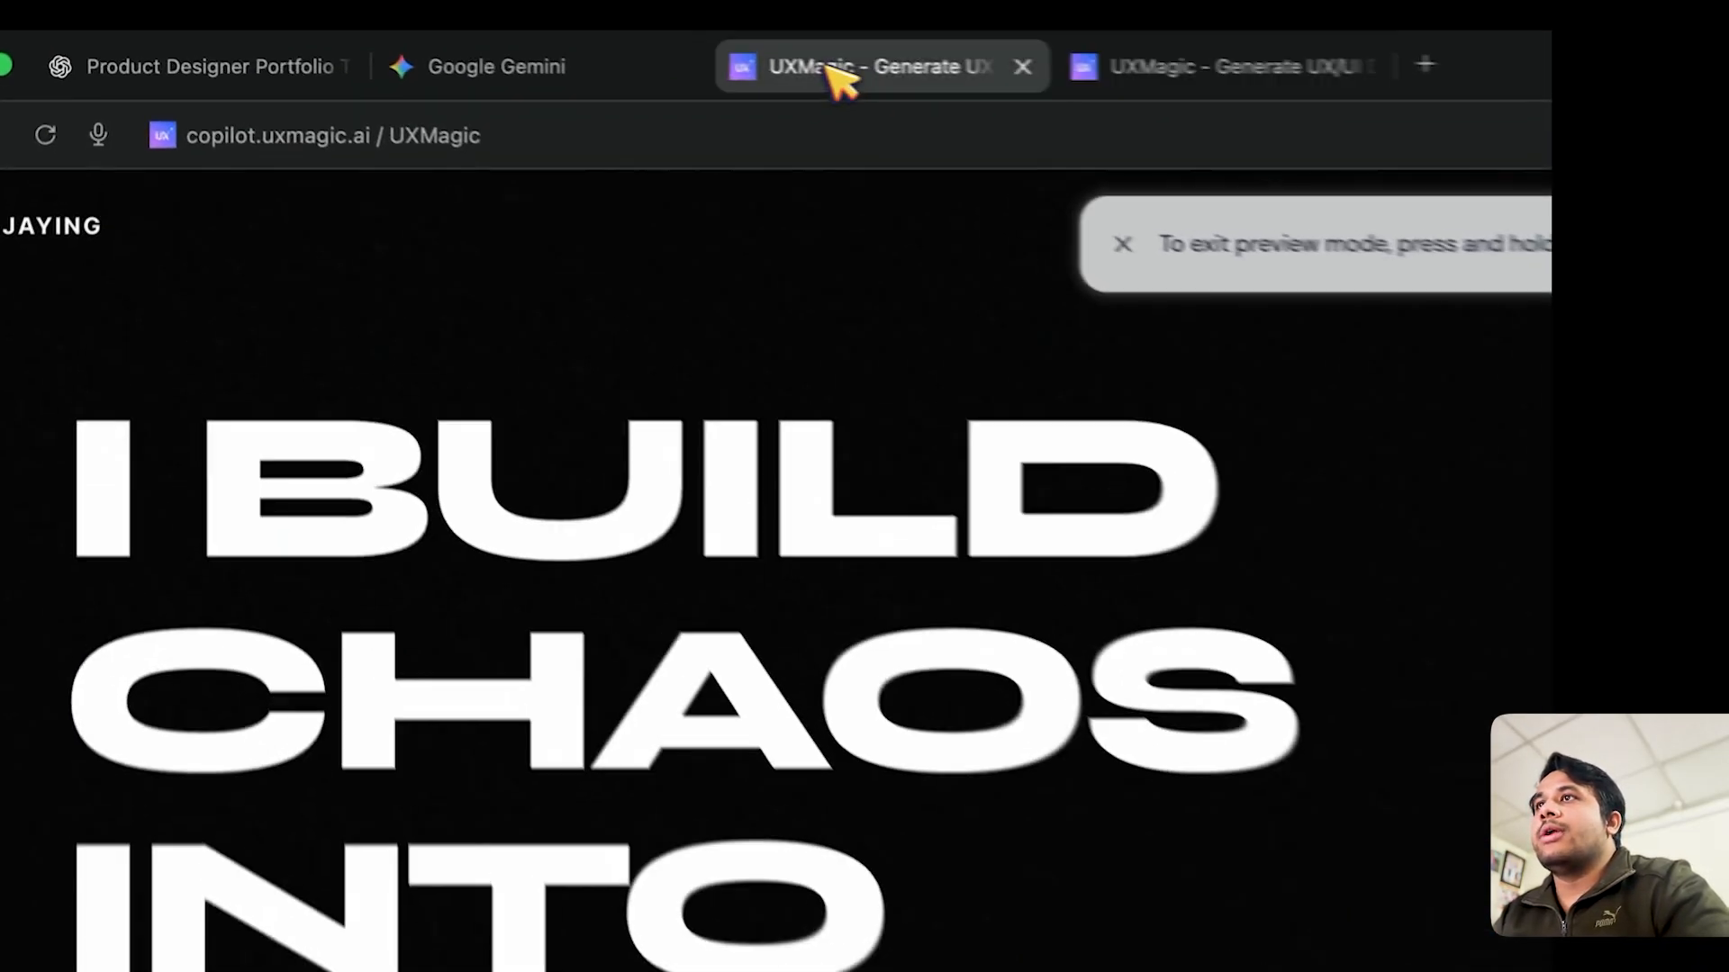
pyautogui.click(494, 20)
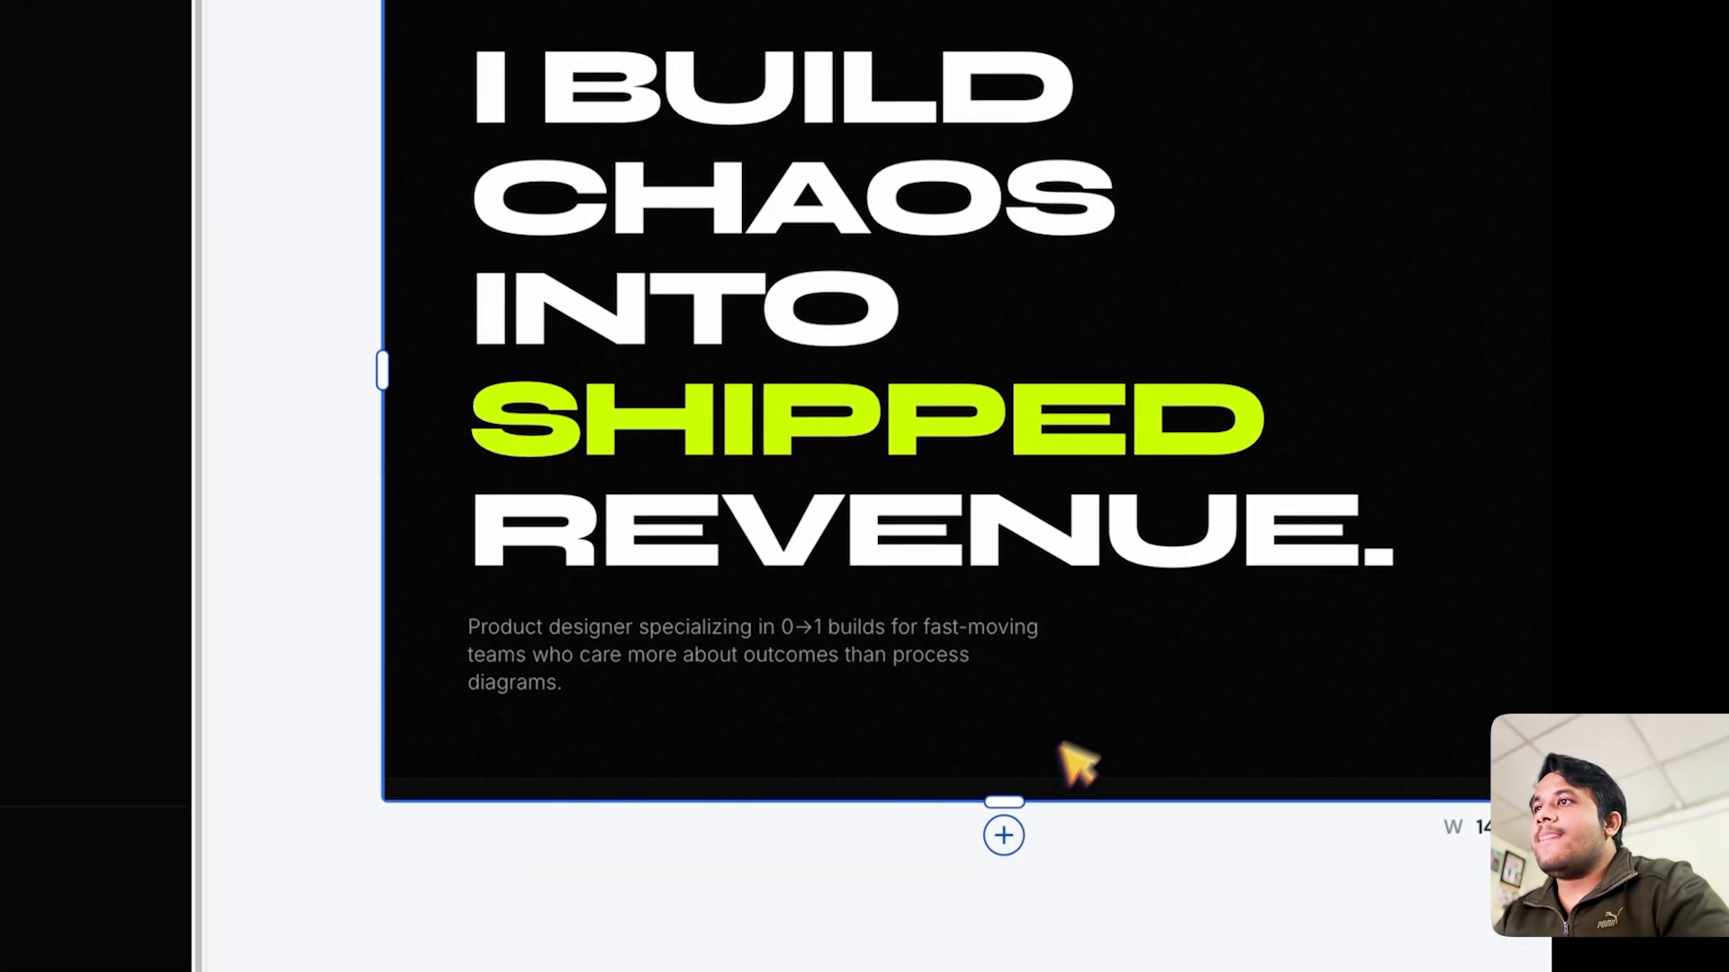
# - Extend the portfolio frame to full page height and recheck it in live preview
pyautogui.moveTo(1016, 804); pyautogui.dragTo(1022, 885)
pyautogui.scroll(-3, 1446, 530)
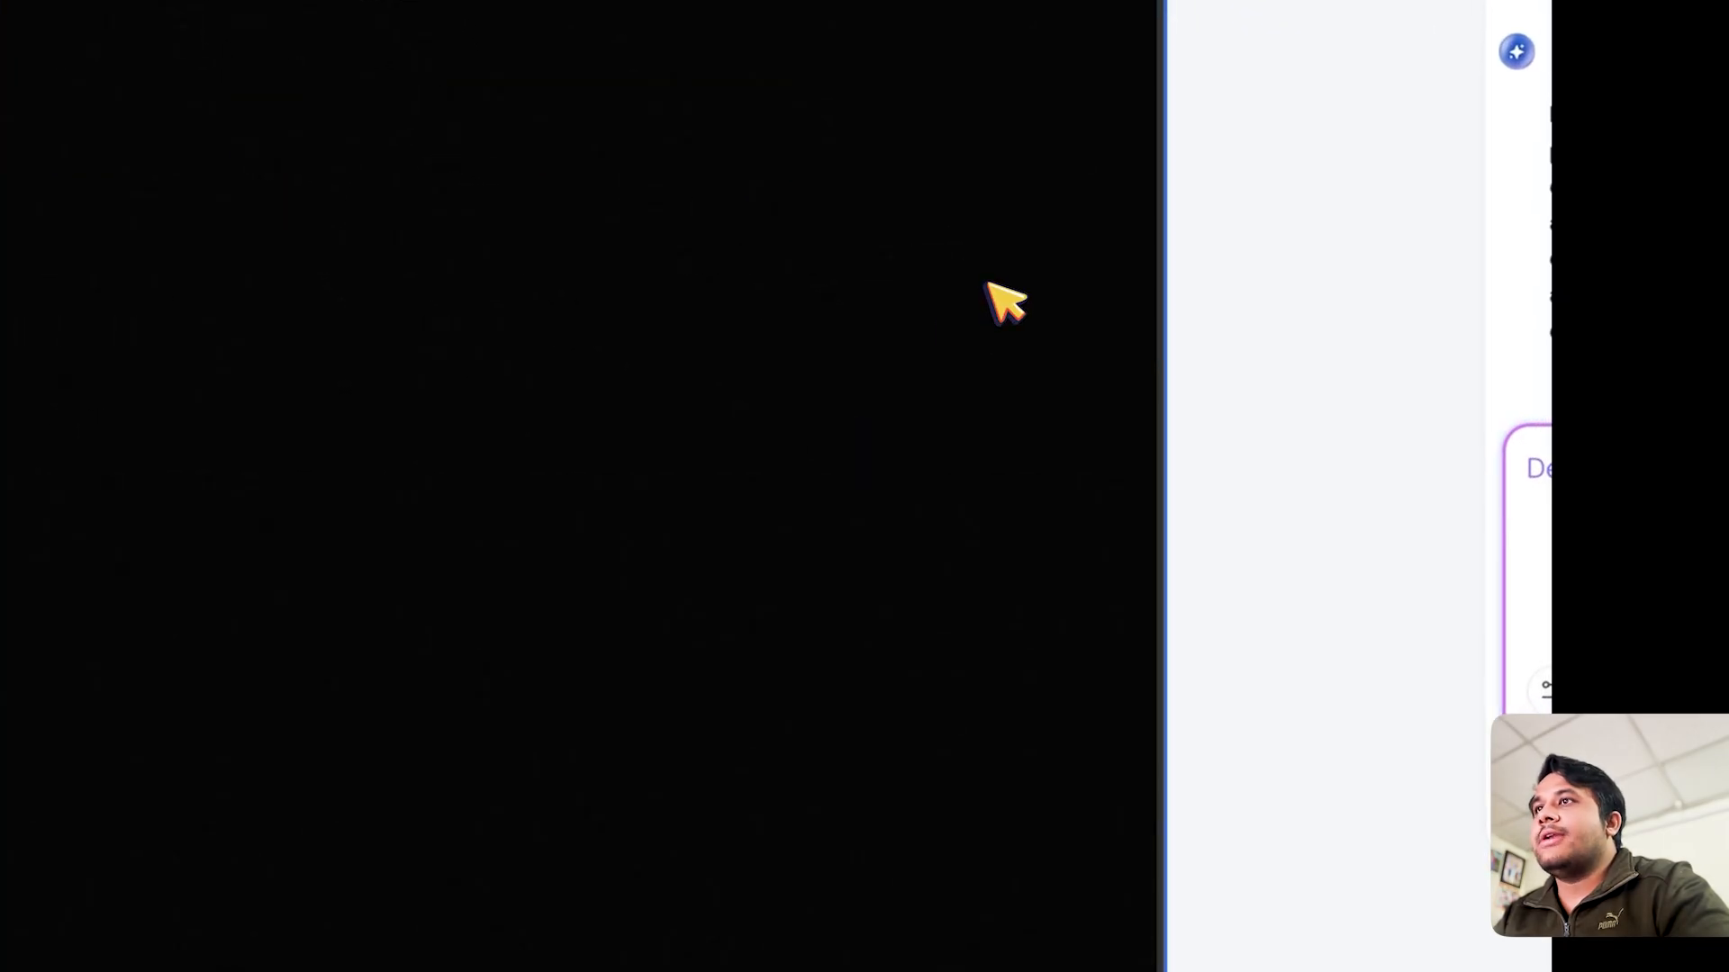
pyautogui.scroll(-3, 1006, 302)
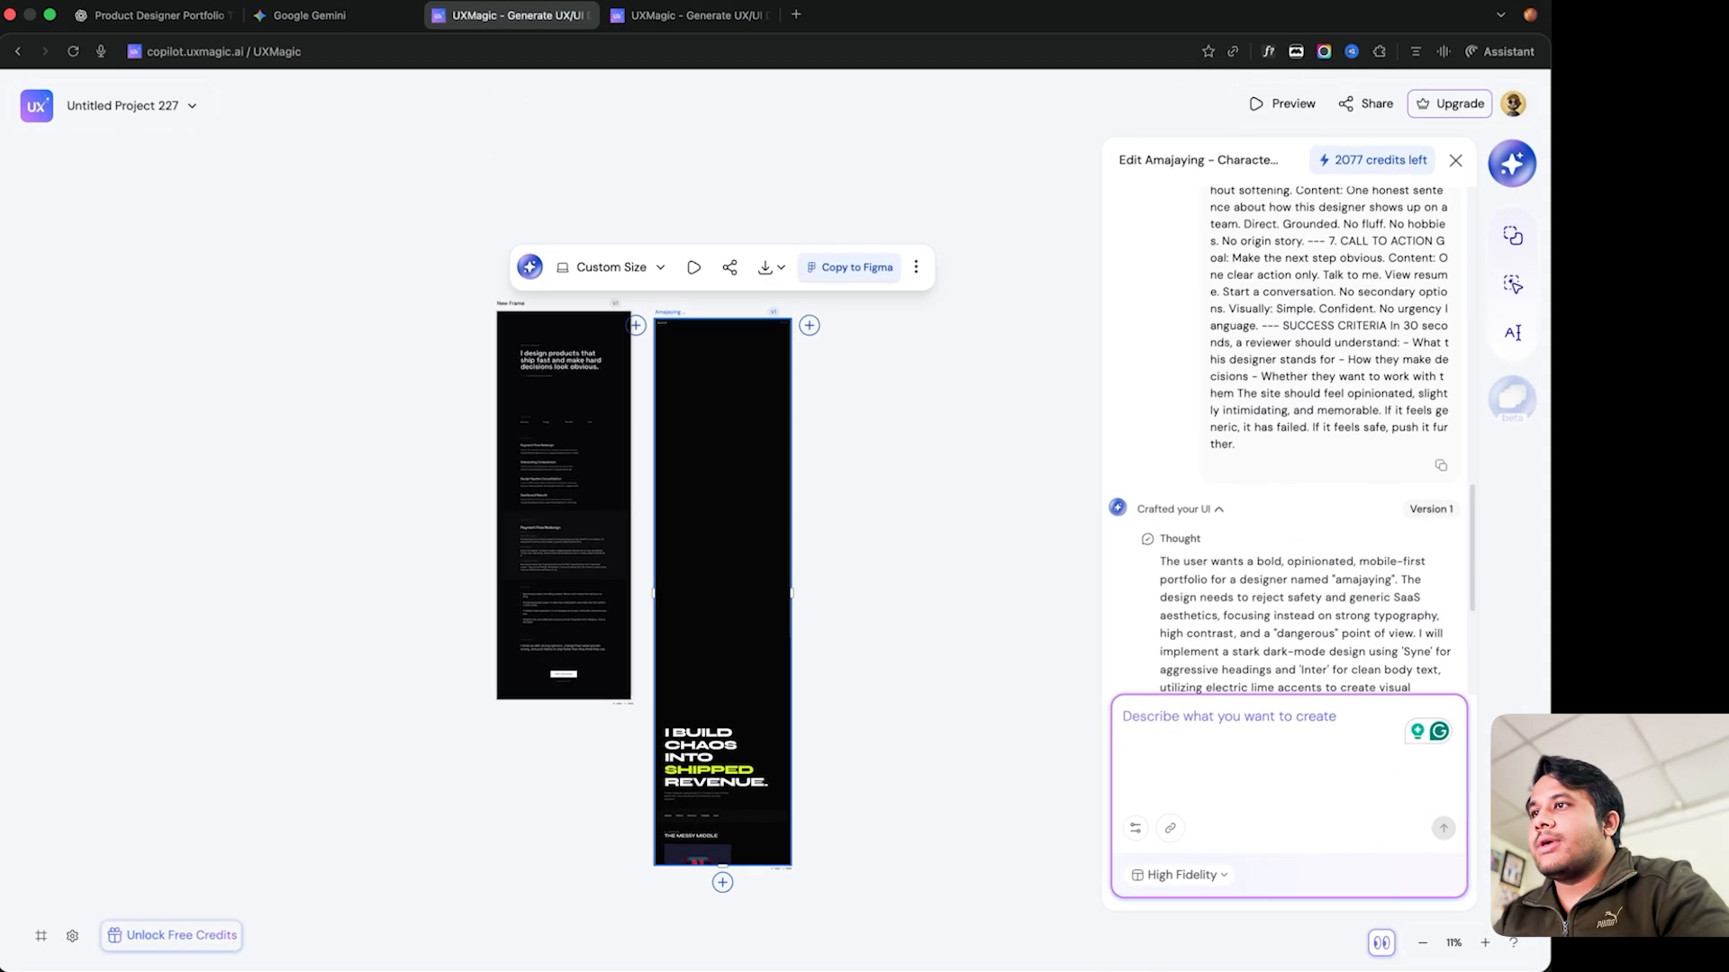
pyautogui.hscroll(3, 856, 629)
pyautogui.scroll(5, 644, 540)
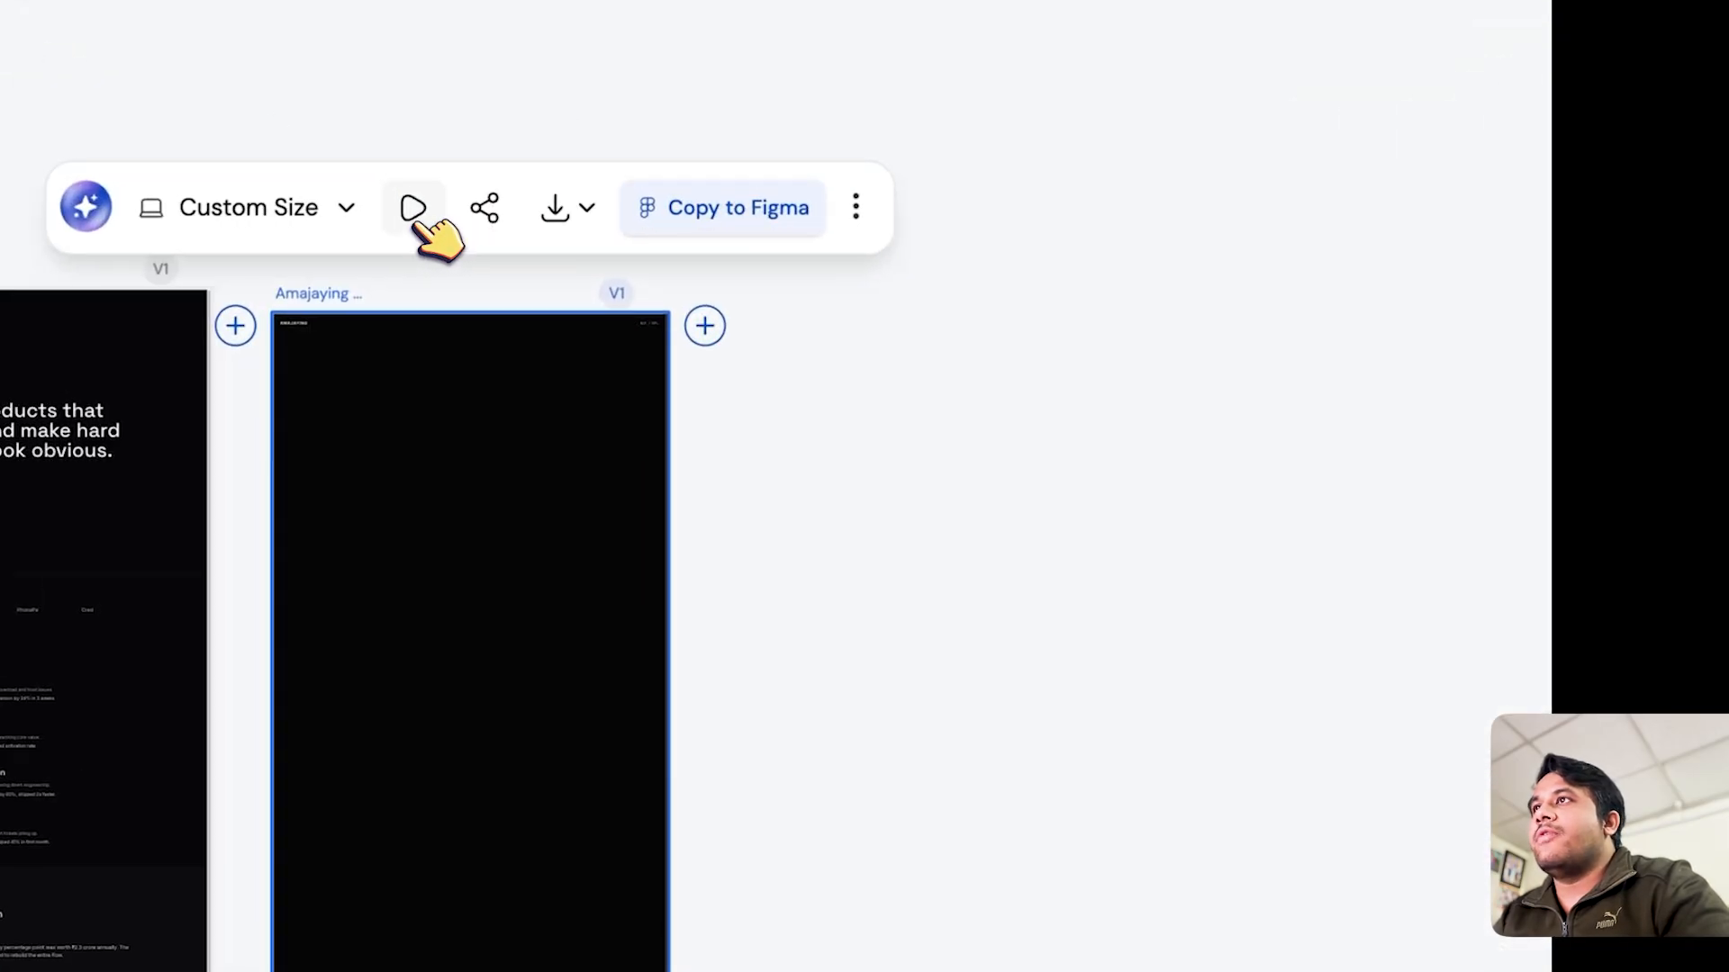
pyautogui.click(486, 212)
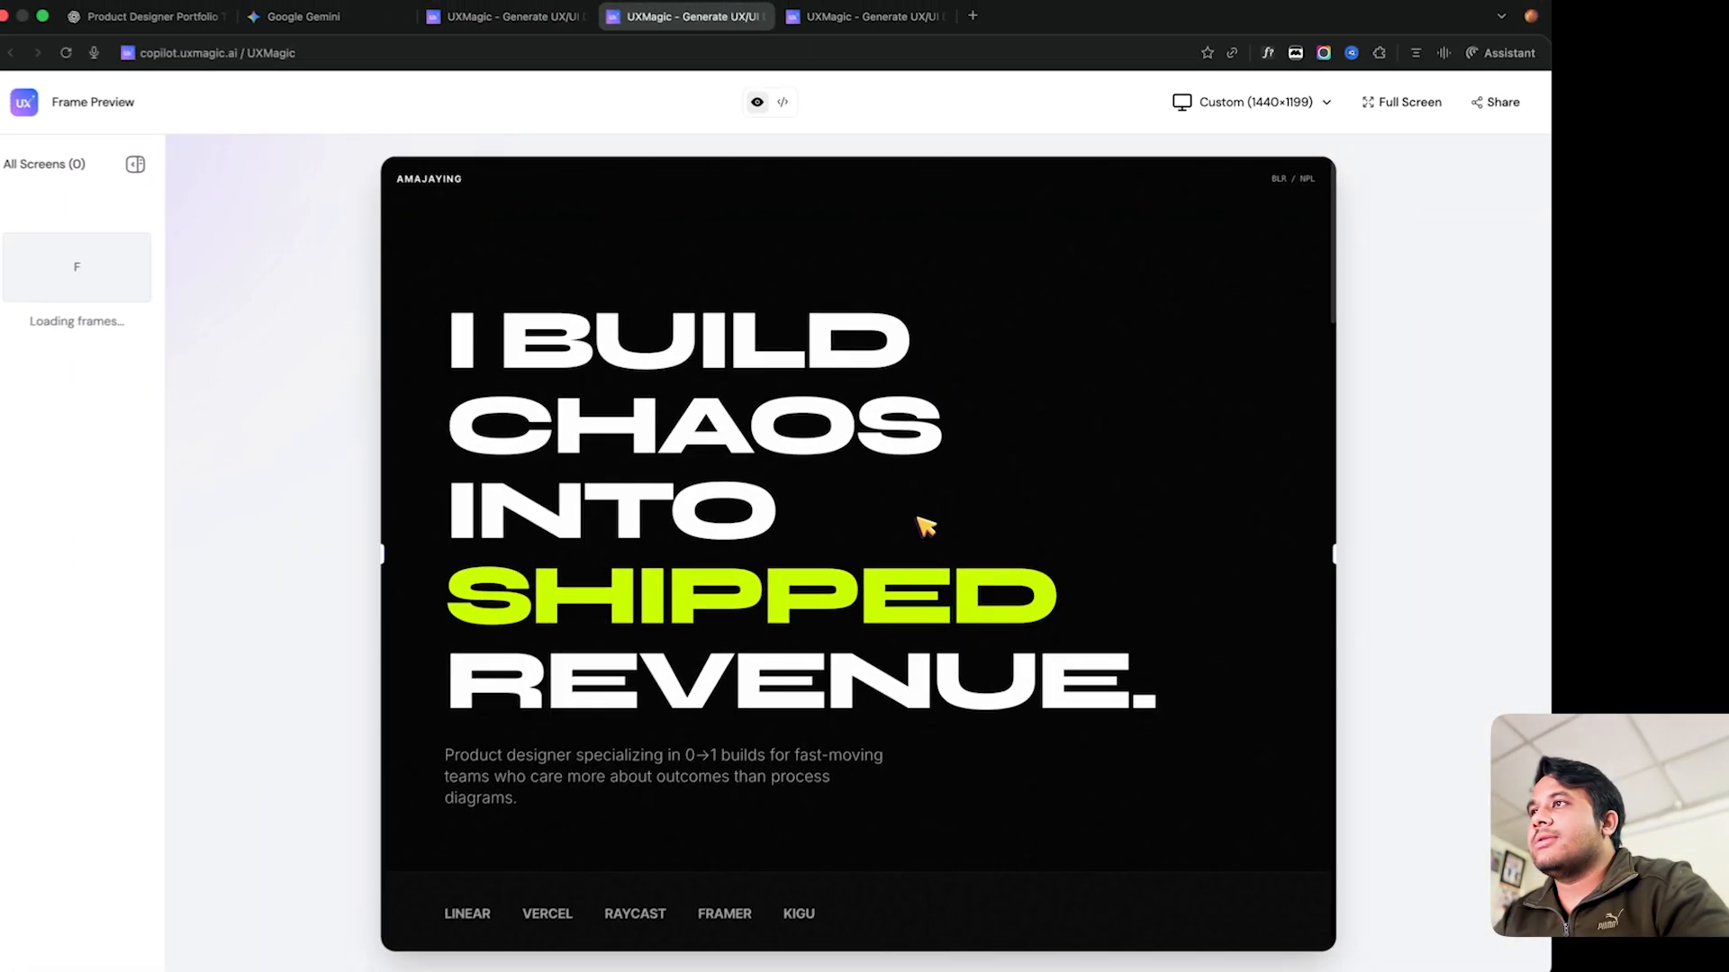
pyautogui.scroll(-7, 922, 522)
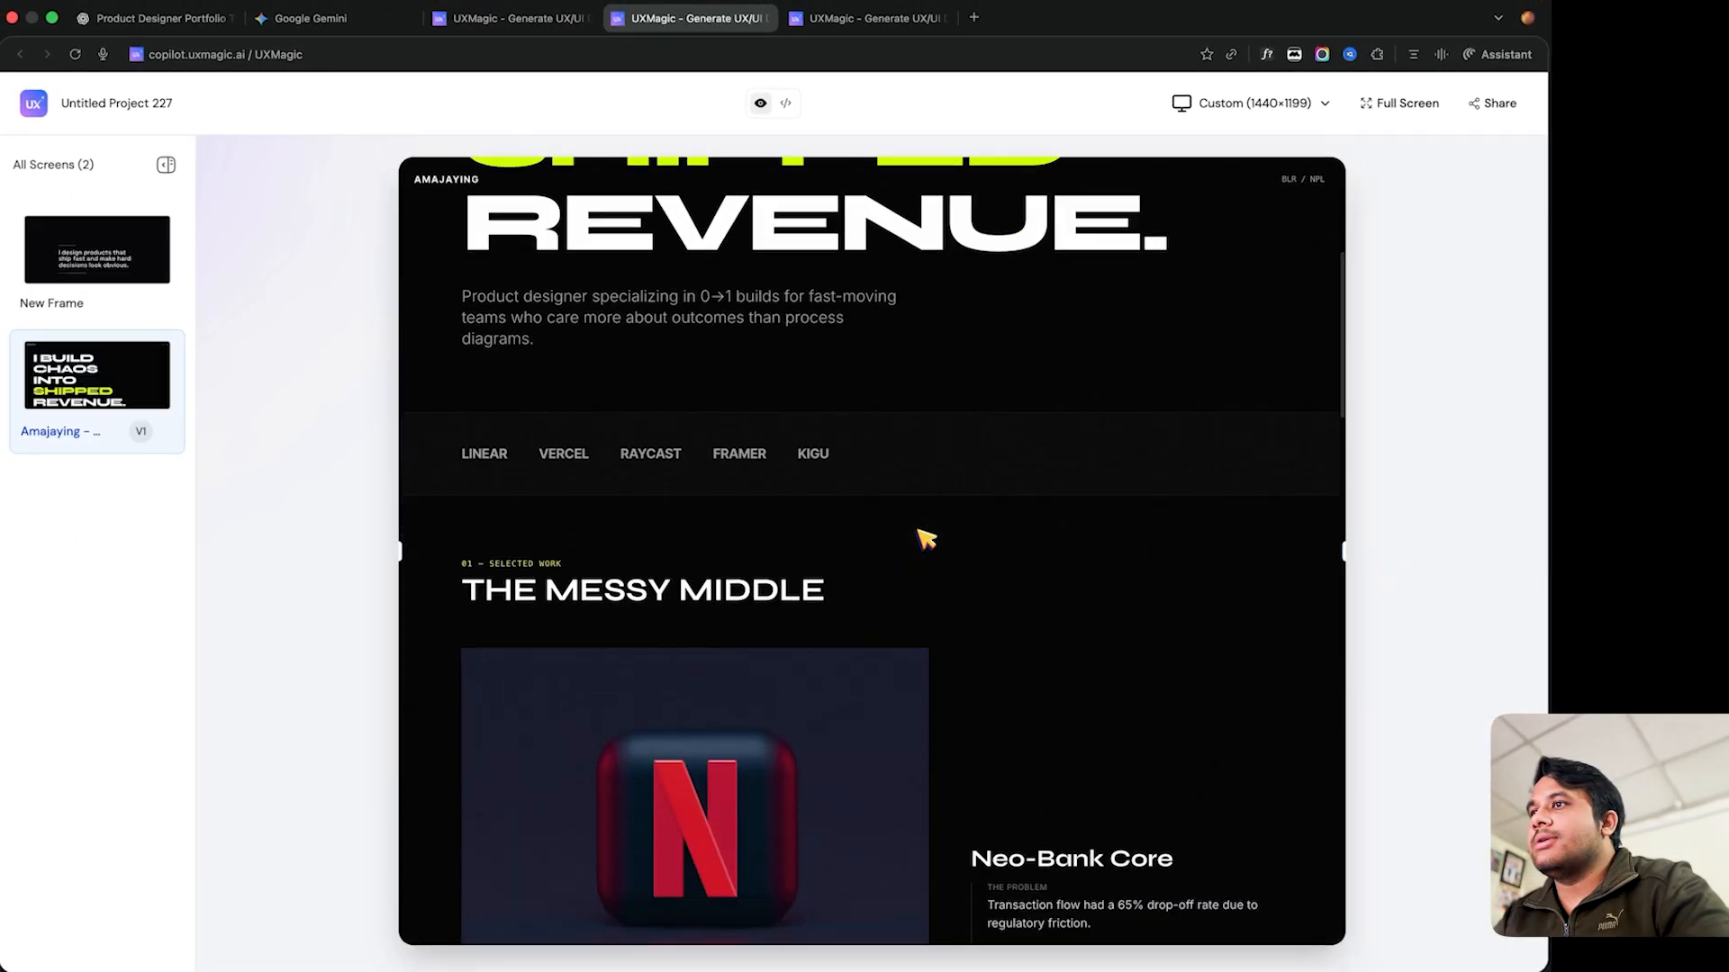
pyautogui.scroll(-15, 919, 531)
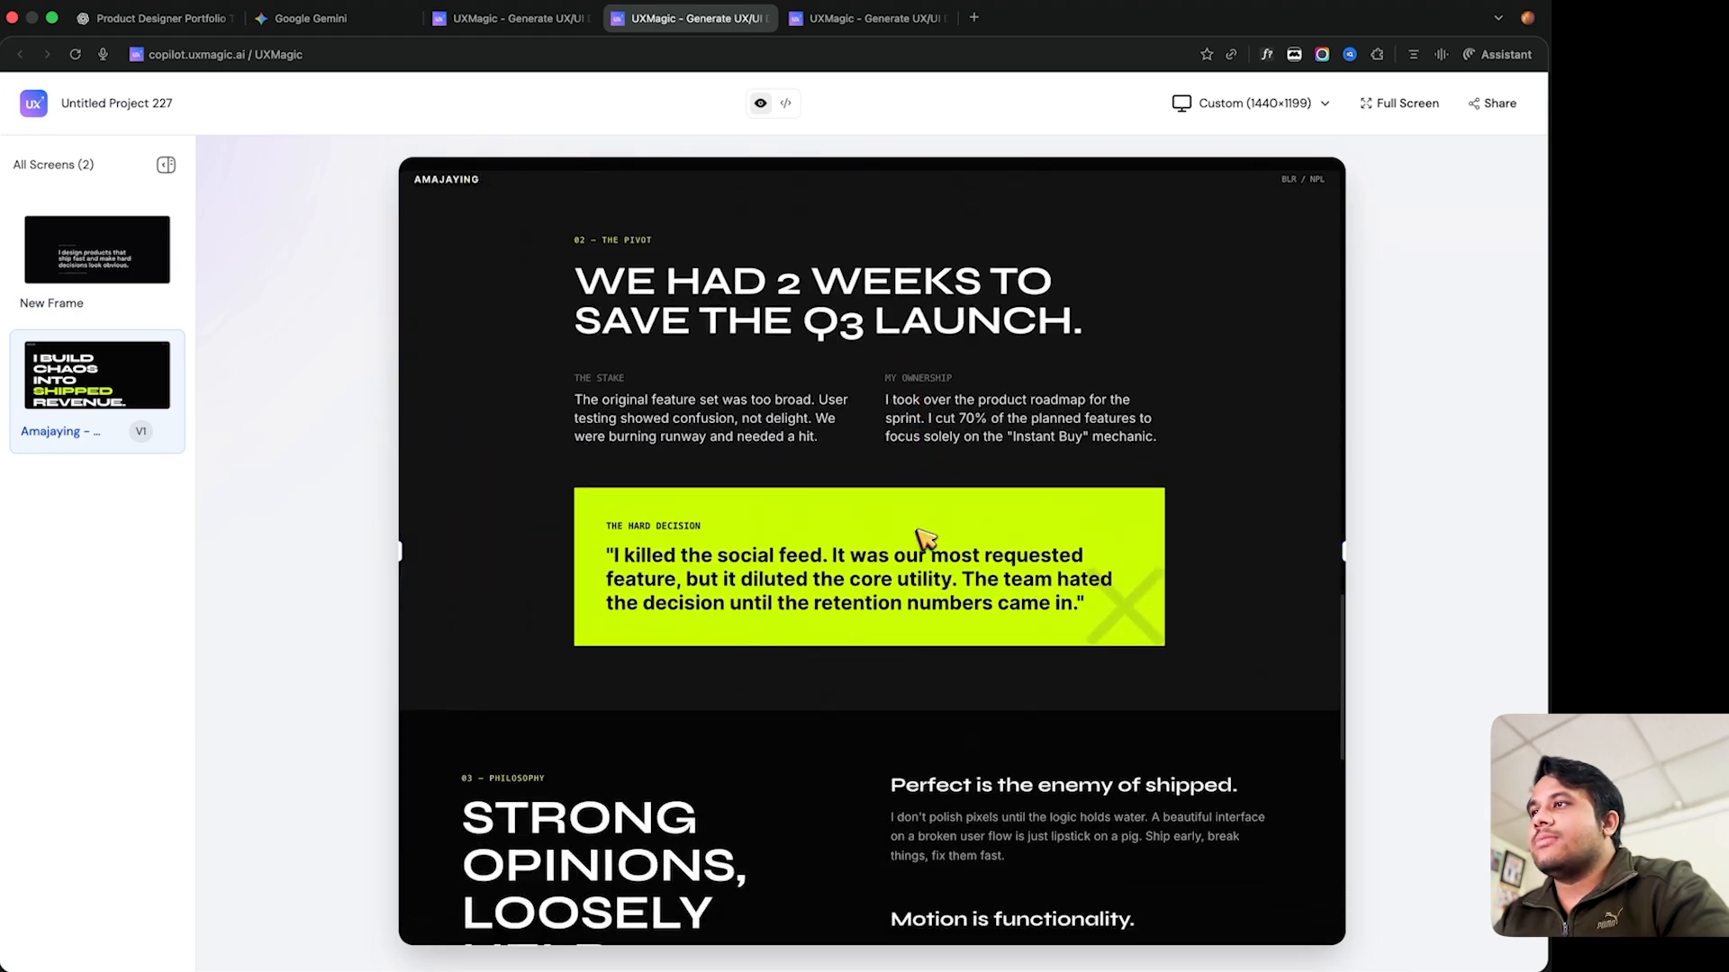
pyautogui.scroll(20, 919, 530)
pyautogui.click(464, 20)
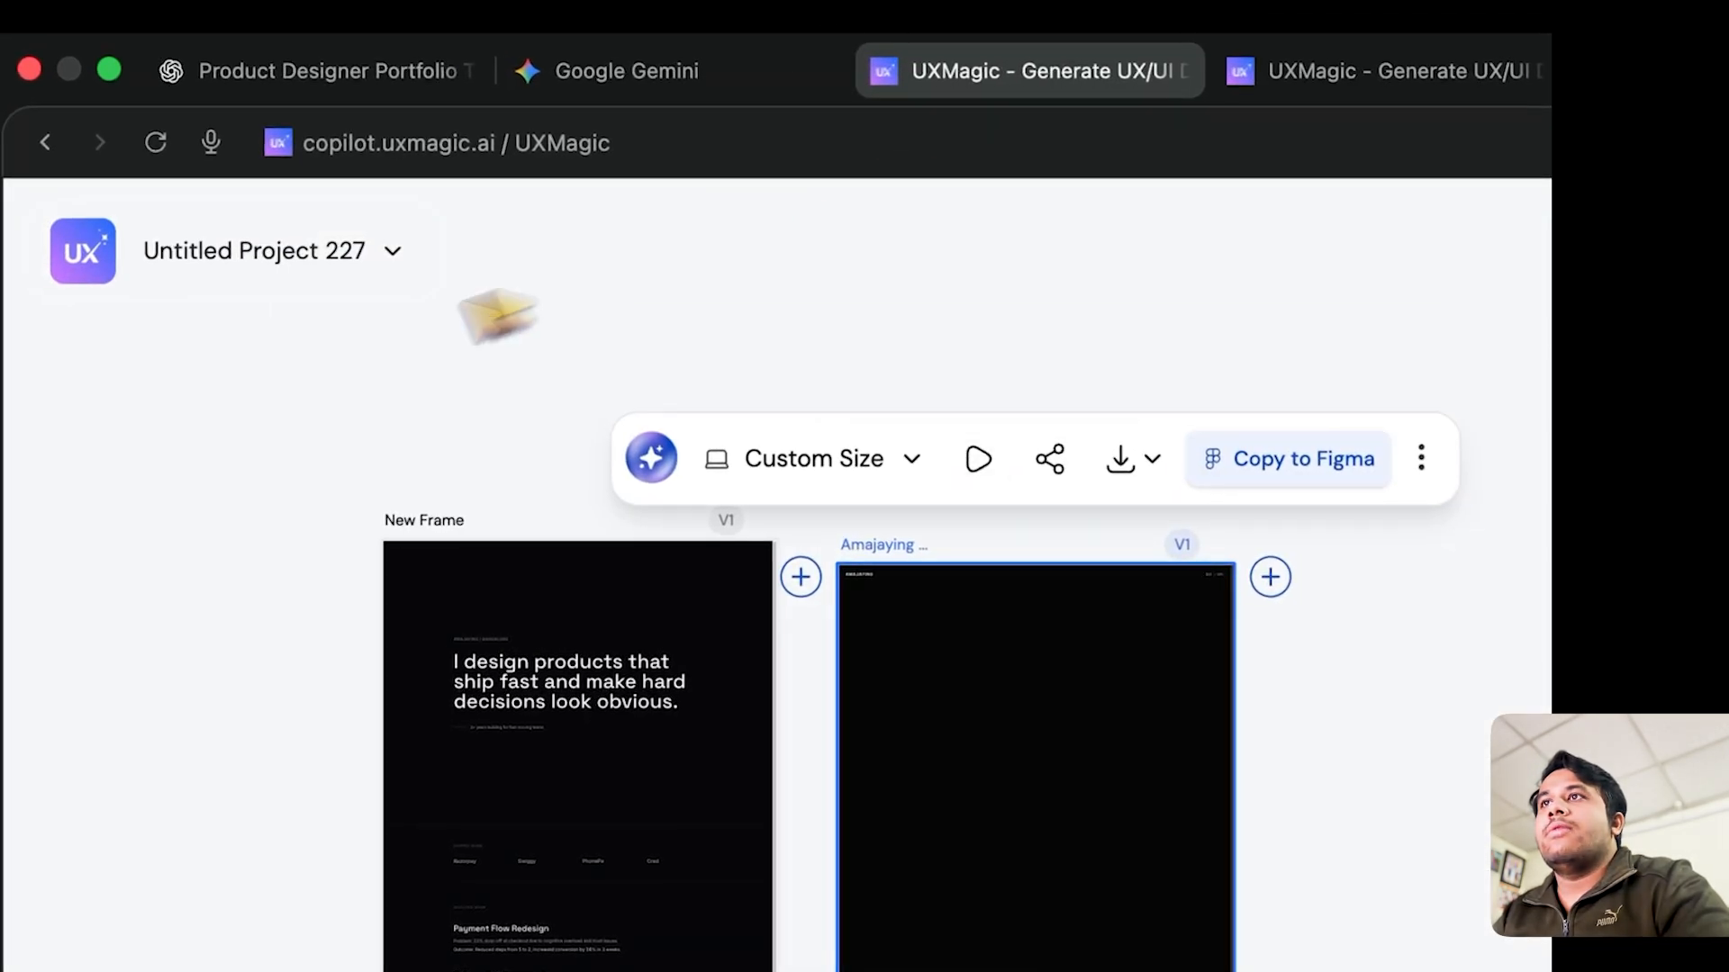
# - Open the UXMagic home page in a new tab and open Untitled Project 226
pyautogui.rightClick(17, 255)
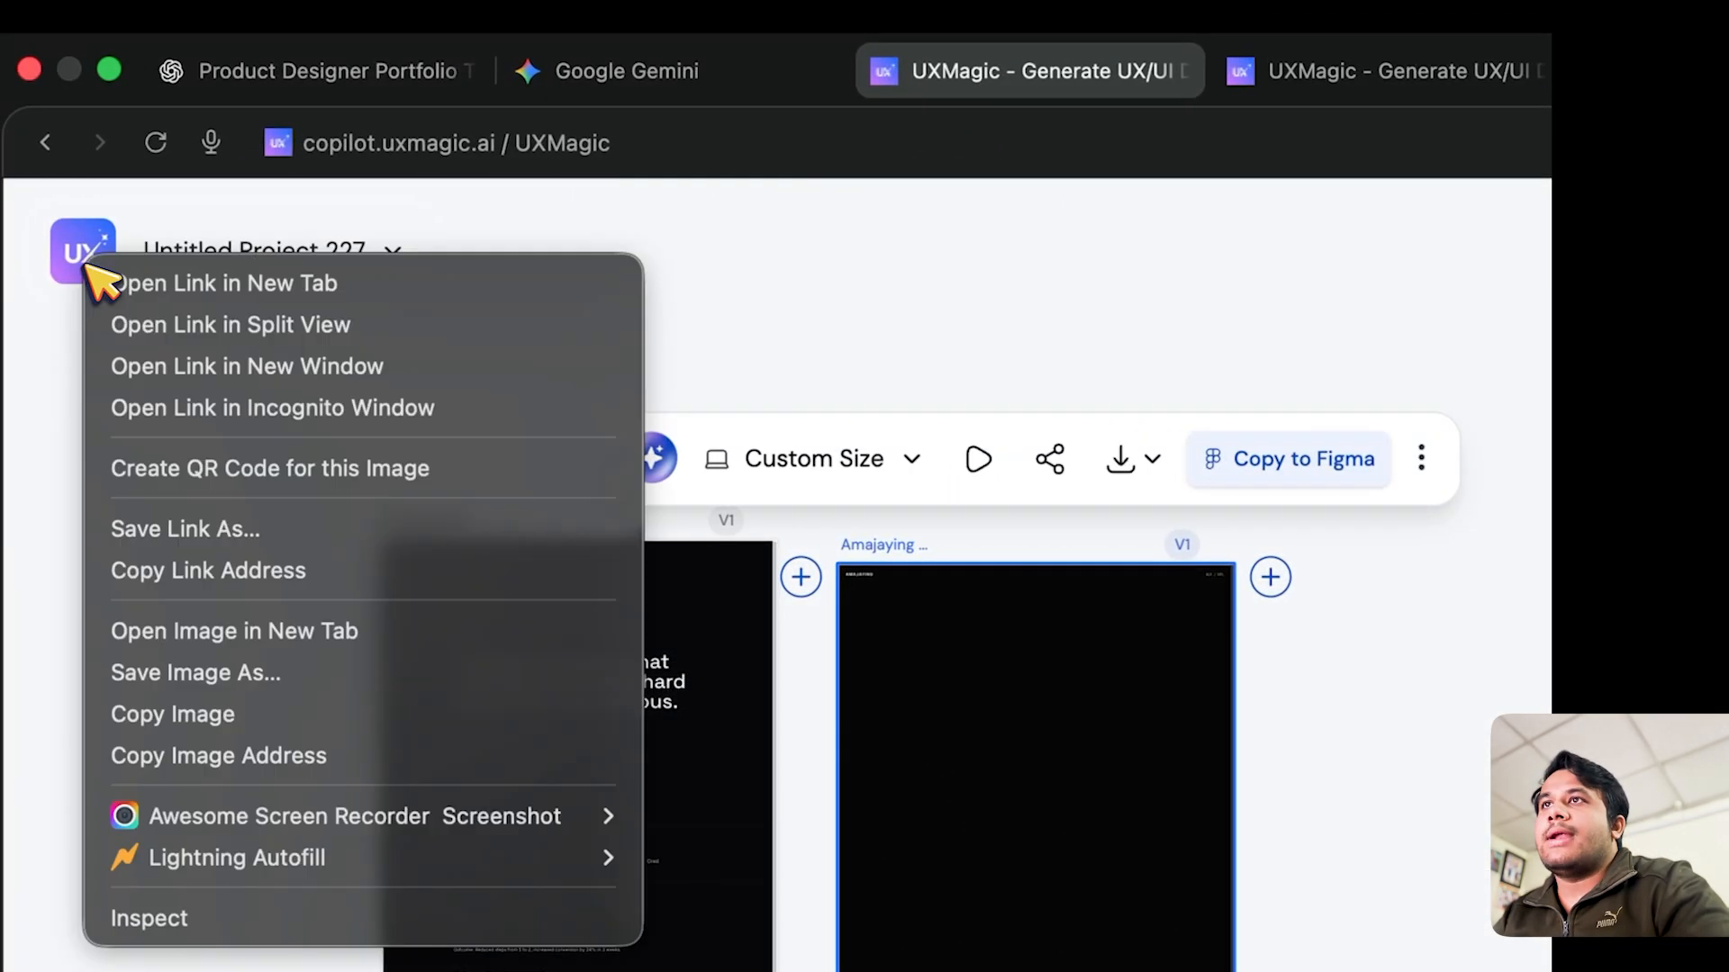
pyautogui.click(31, 281)
pyautogui.click(1231, 79)
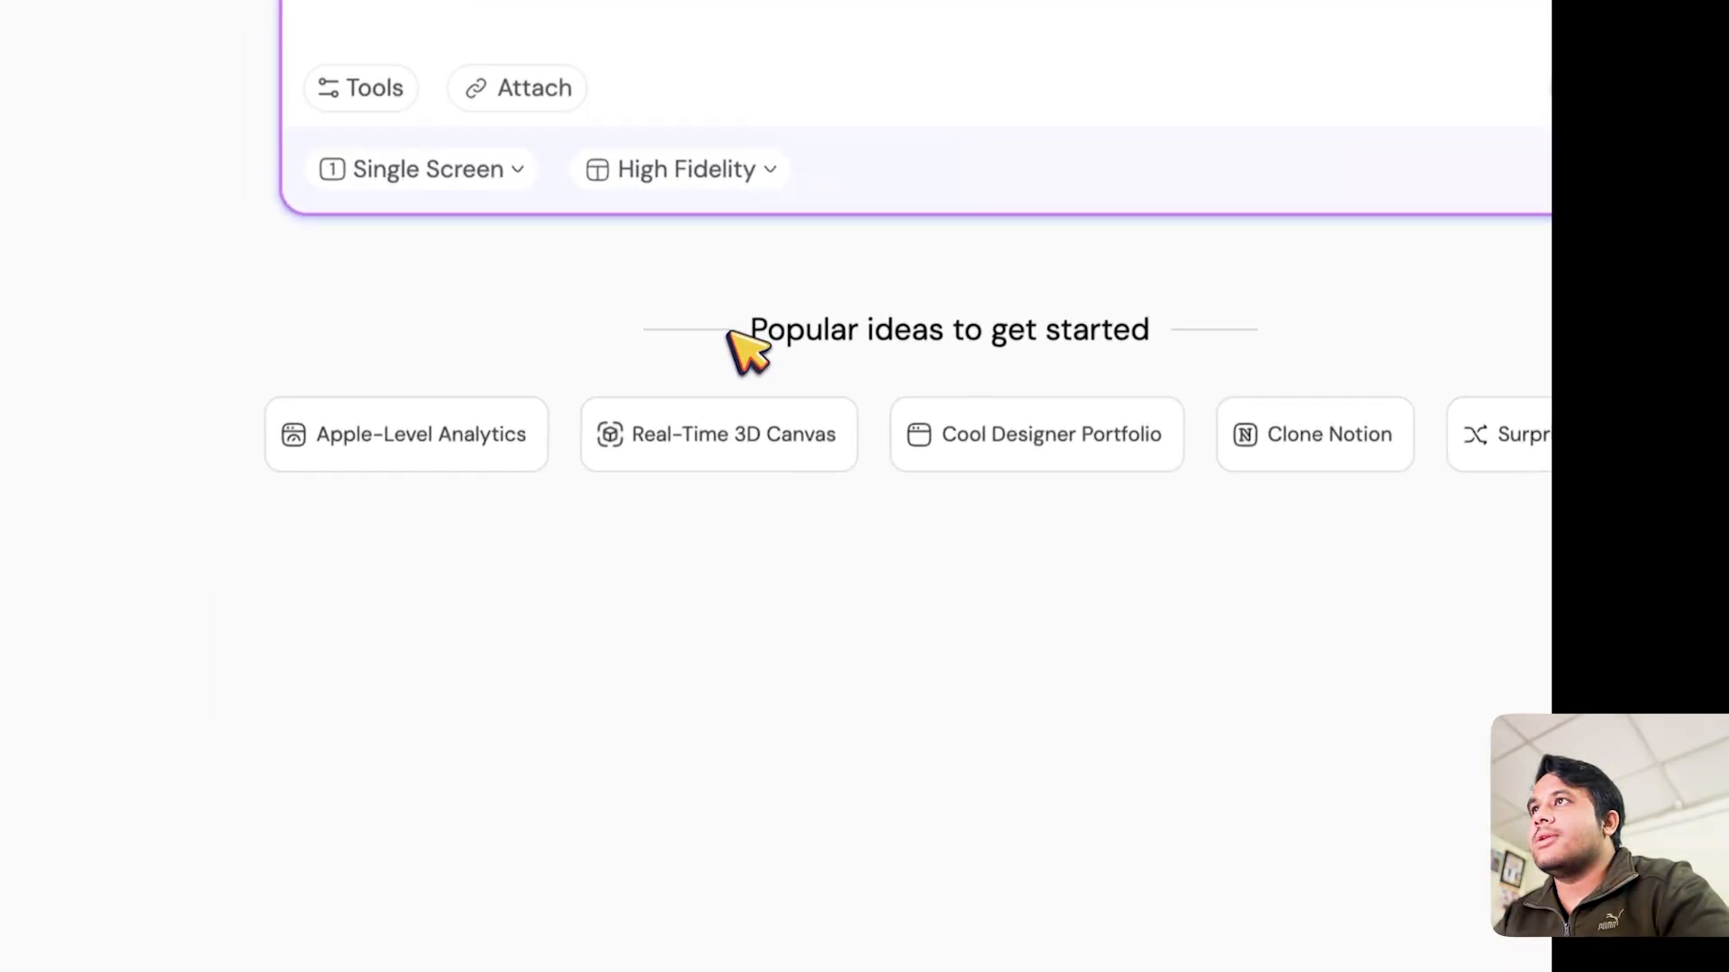
pyautogui.scroll(-3, 677, 802)
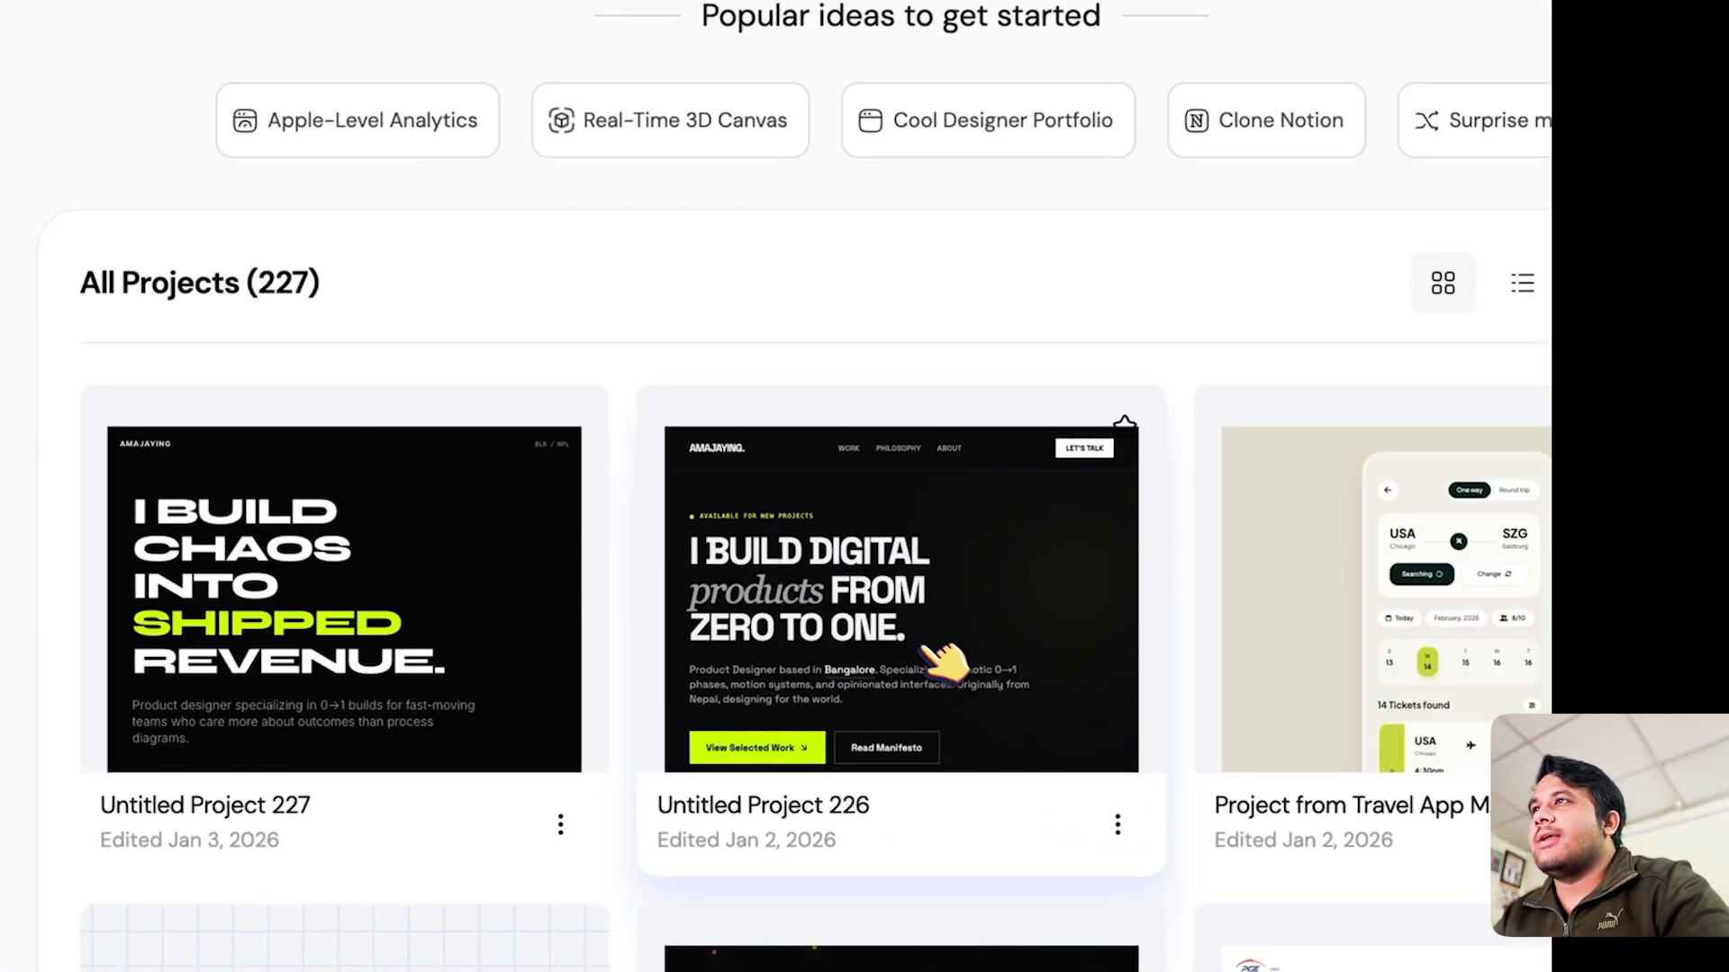
pyautogui.click(954, 674)
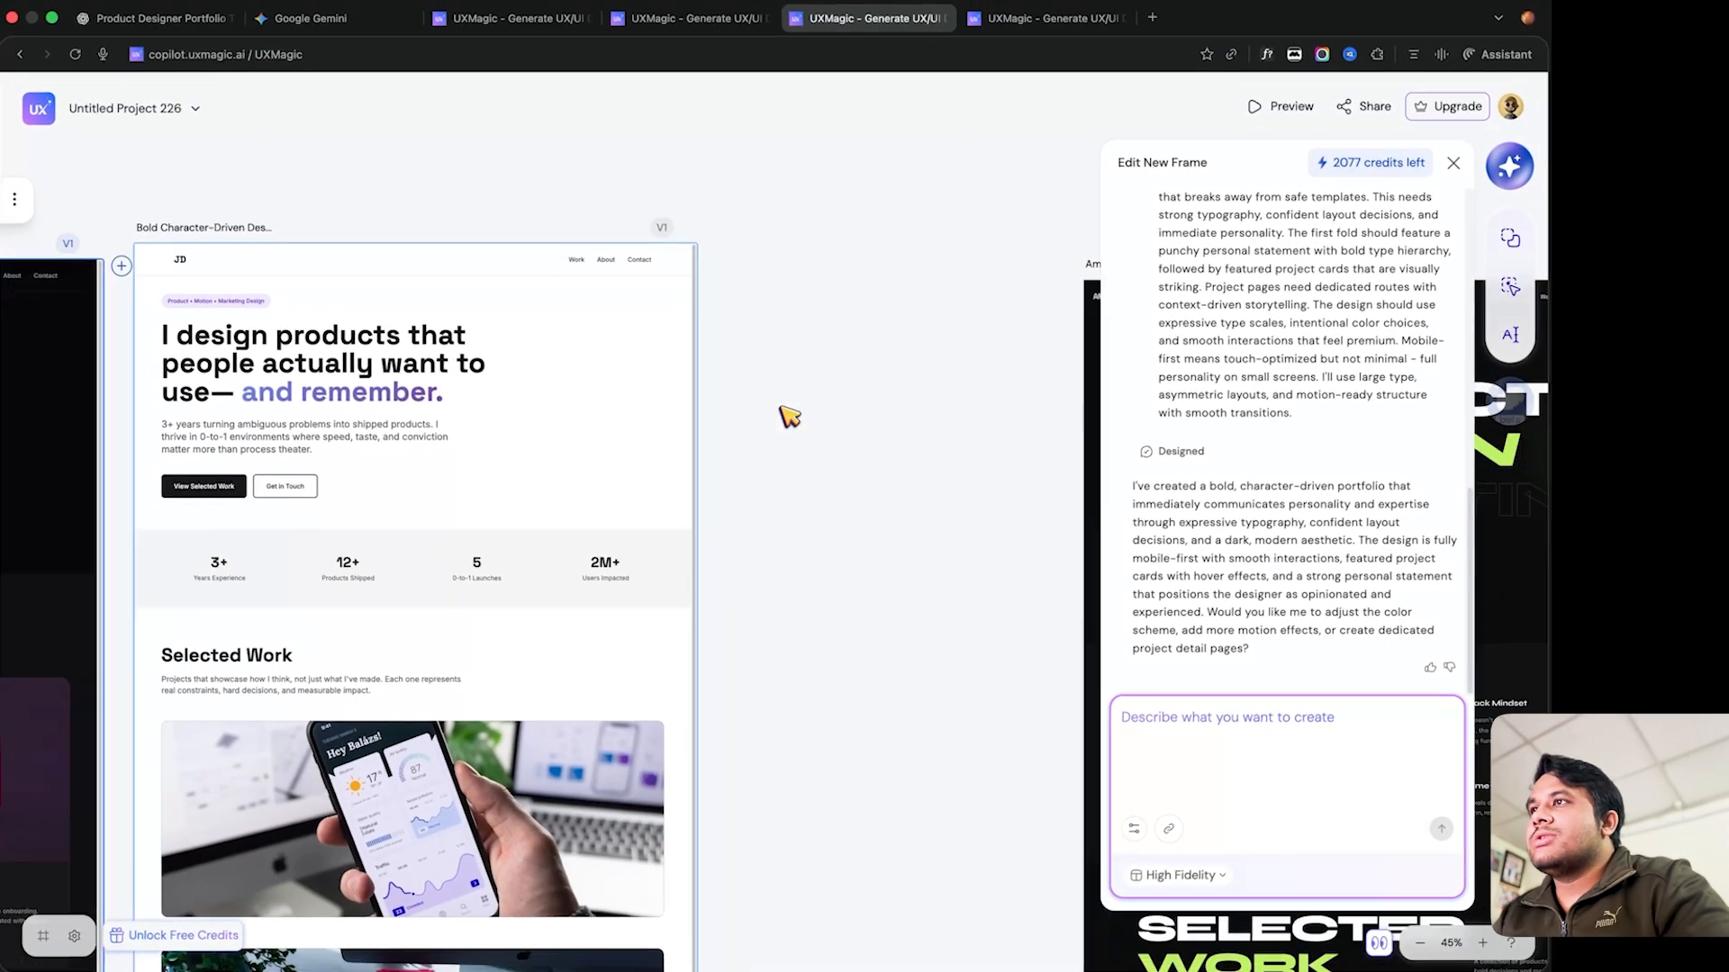
# - Copy the Product Motion portfolio frame and switch to the Untitled Project 227 editor
pyautogui.hscroll(9, 781, 407)
pyautogui.scroll(-6, 781, 407)
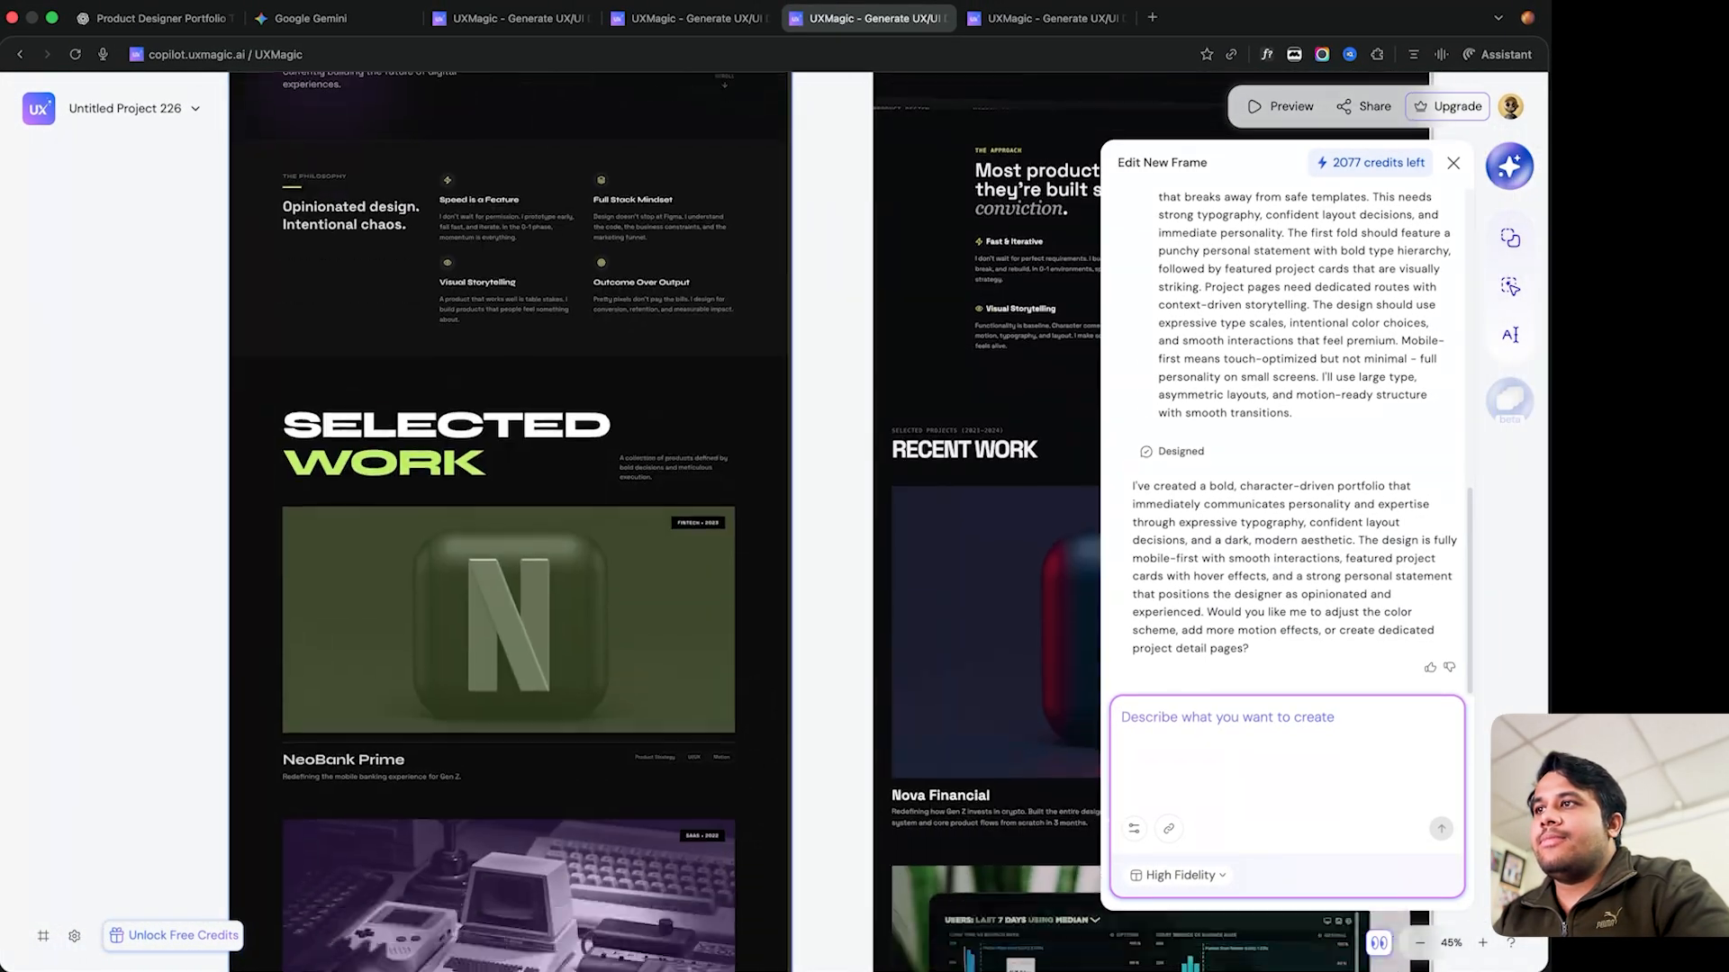
pyautogui.scroll(-10, 781, 407)
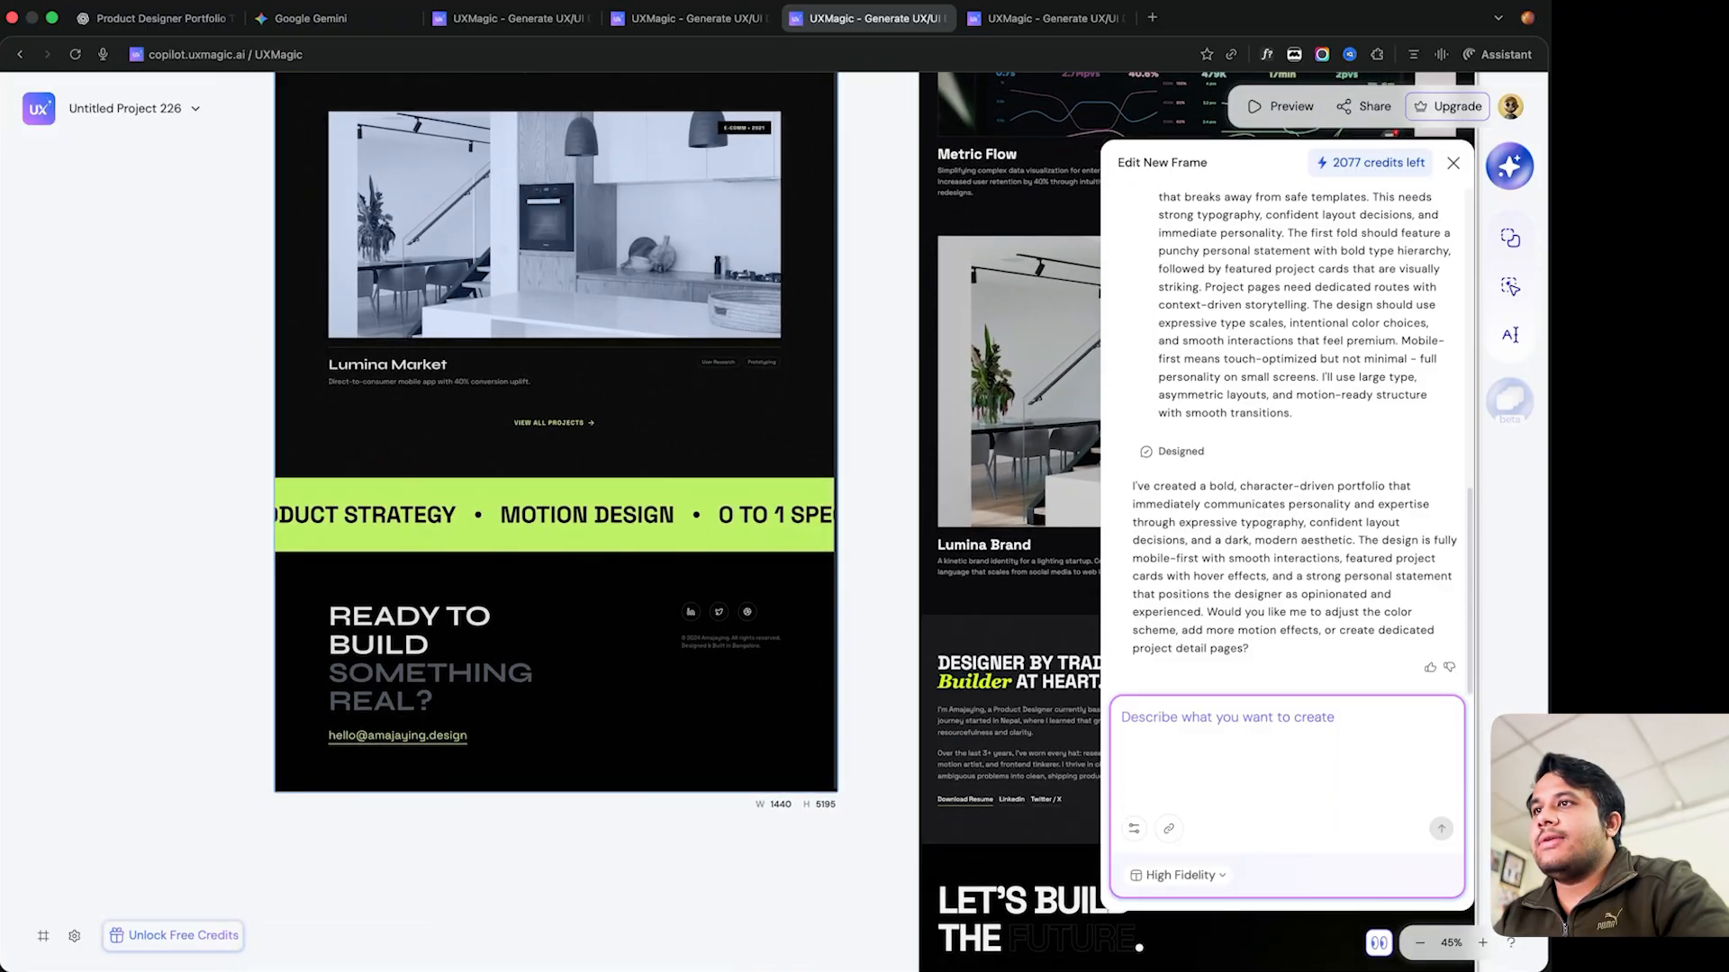
pyautogui.scroll(15, 781, 406)
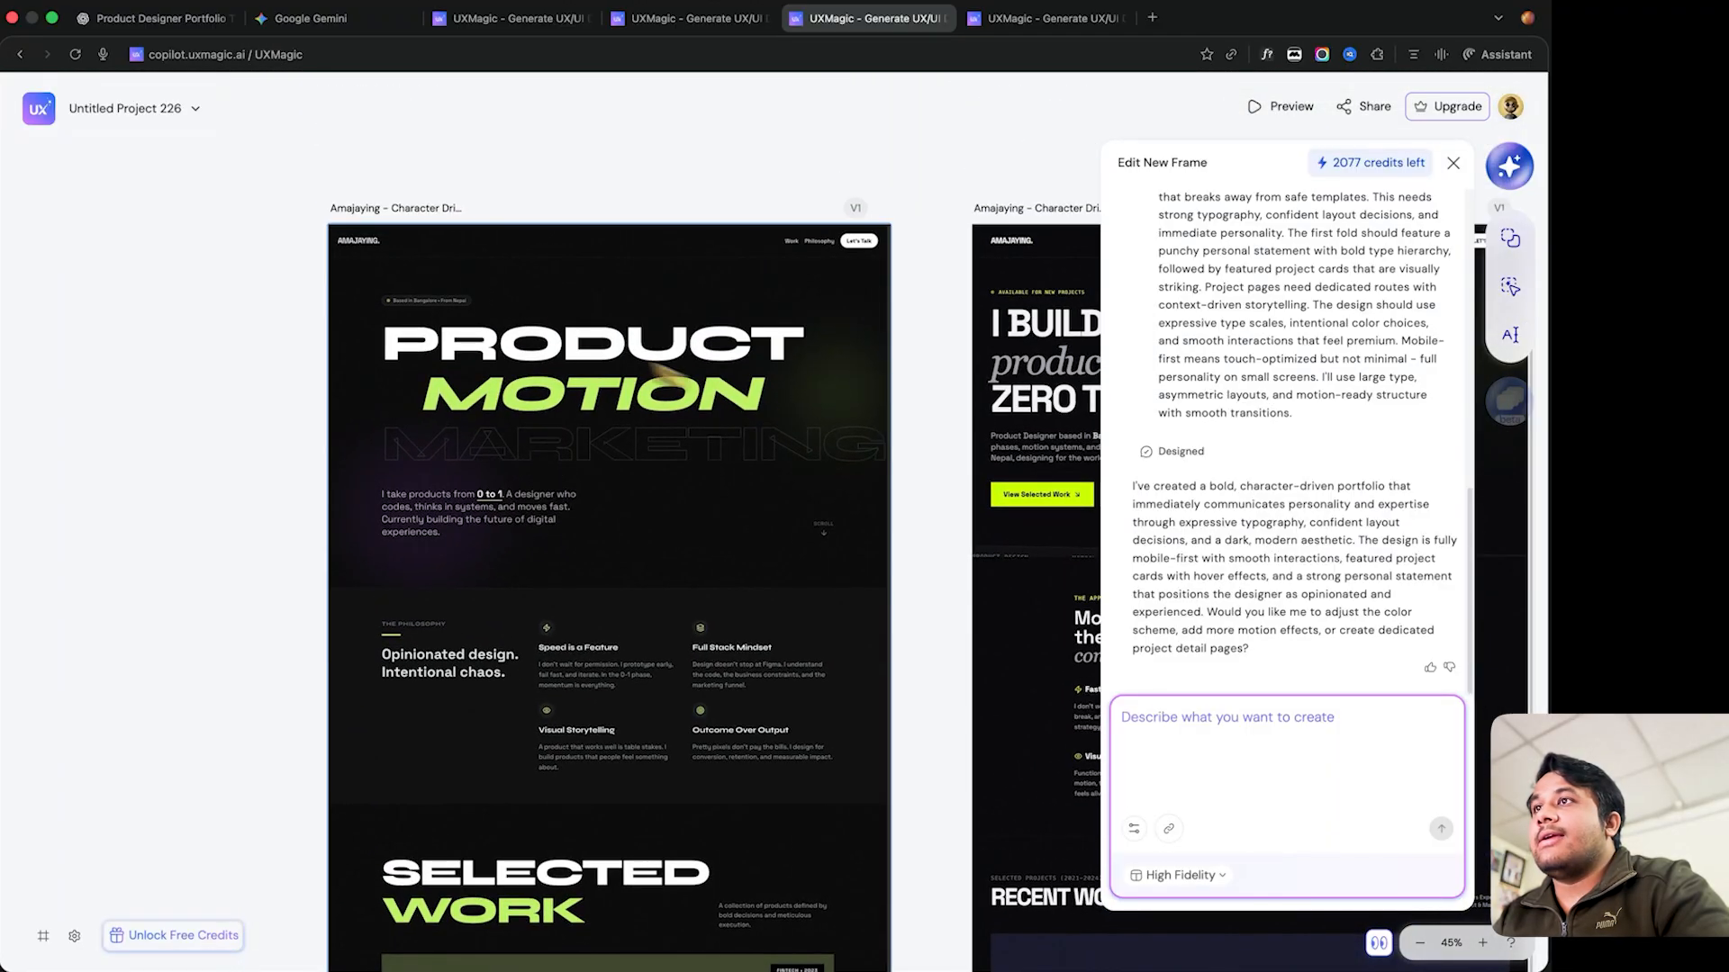
pyautogui.click(498, 336)
pyautogui.press('super+c')
pyautogui.press('super+c')
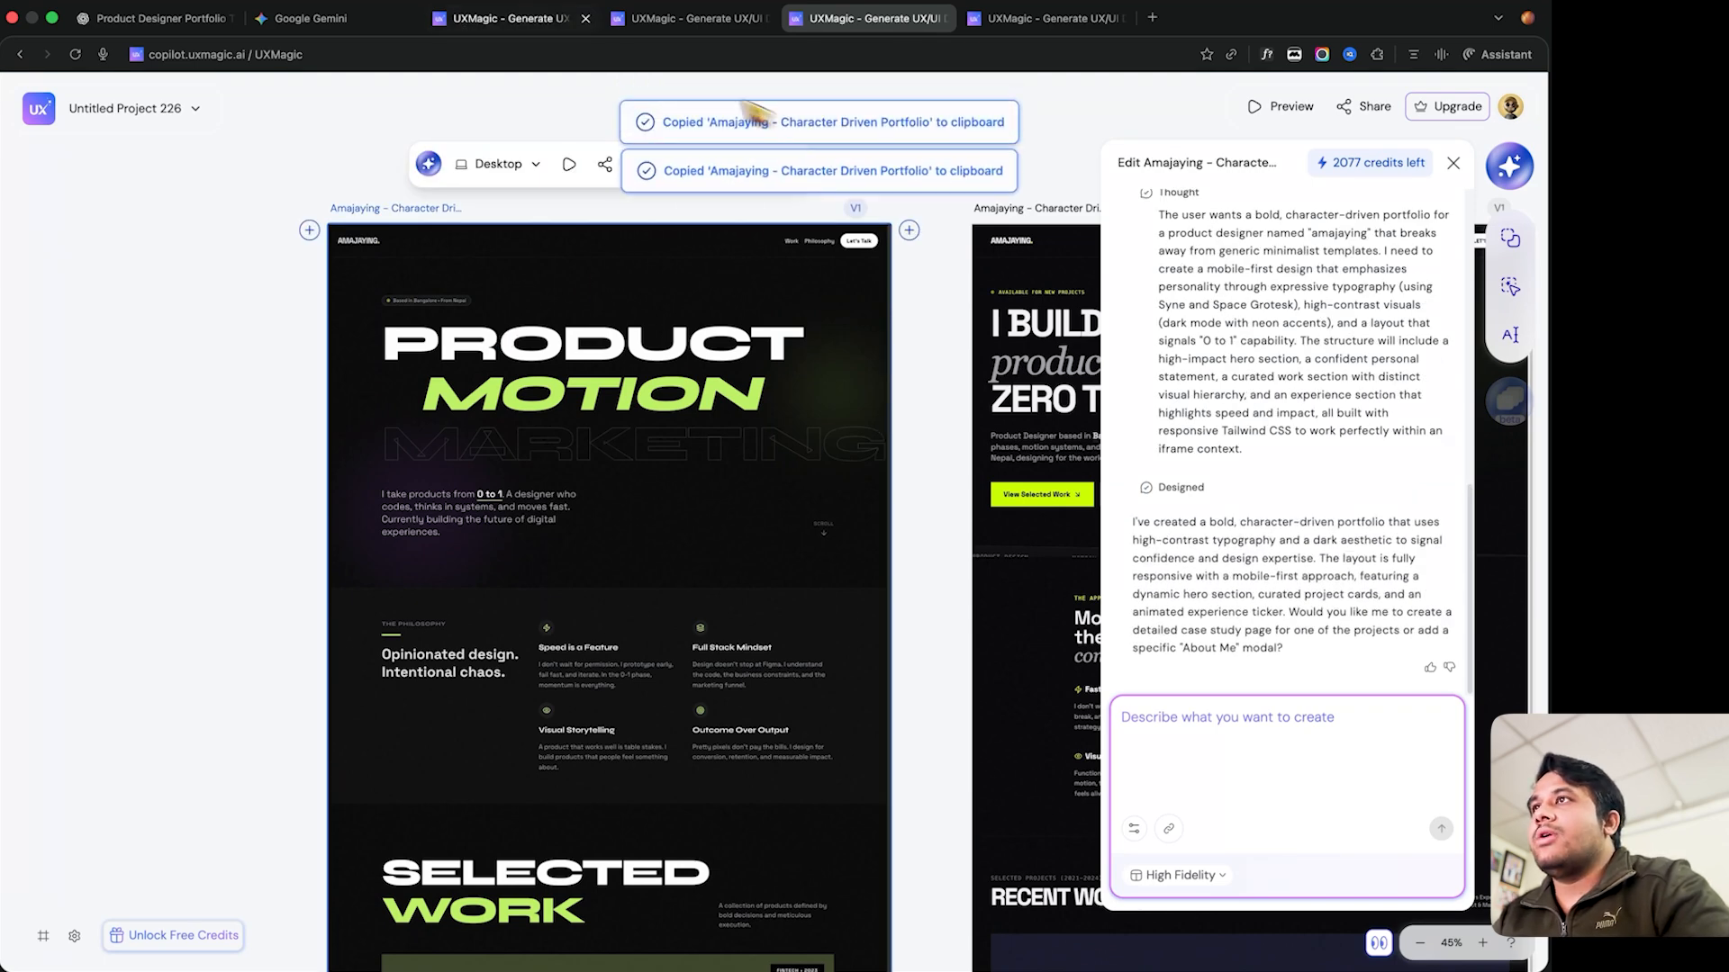
pyautogui.press('super+3')
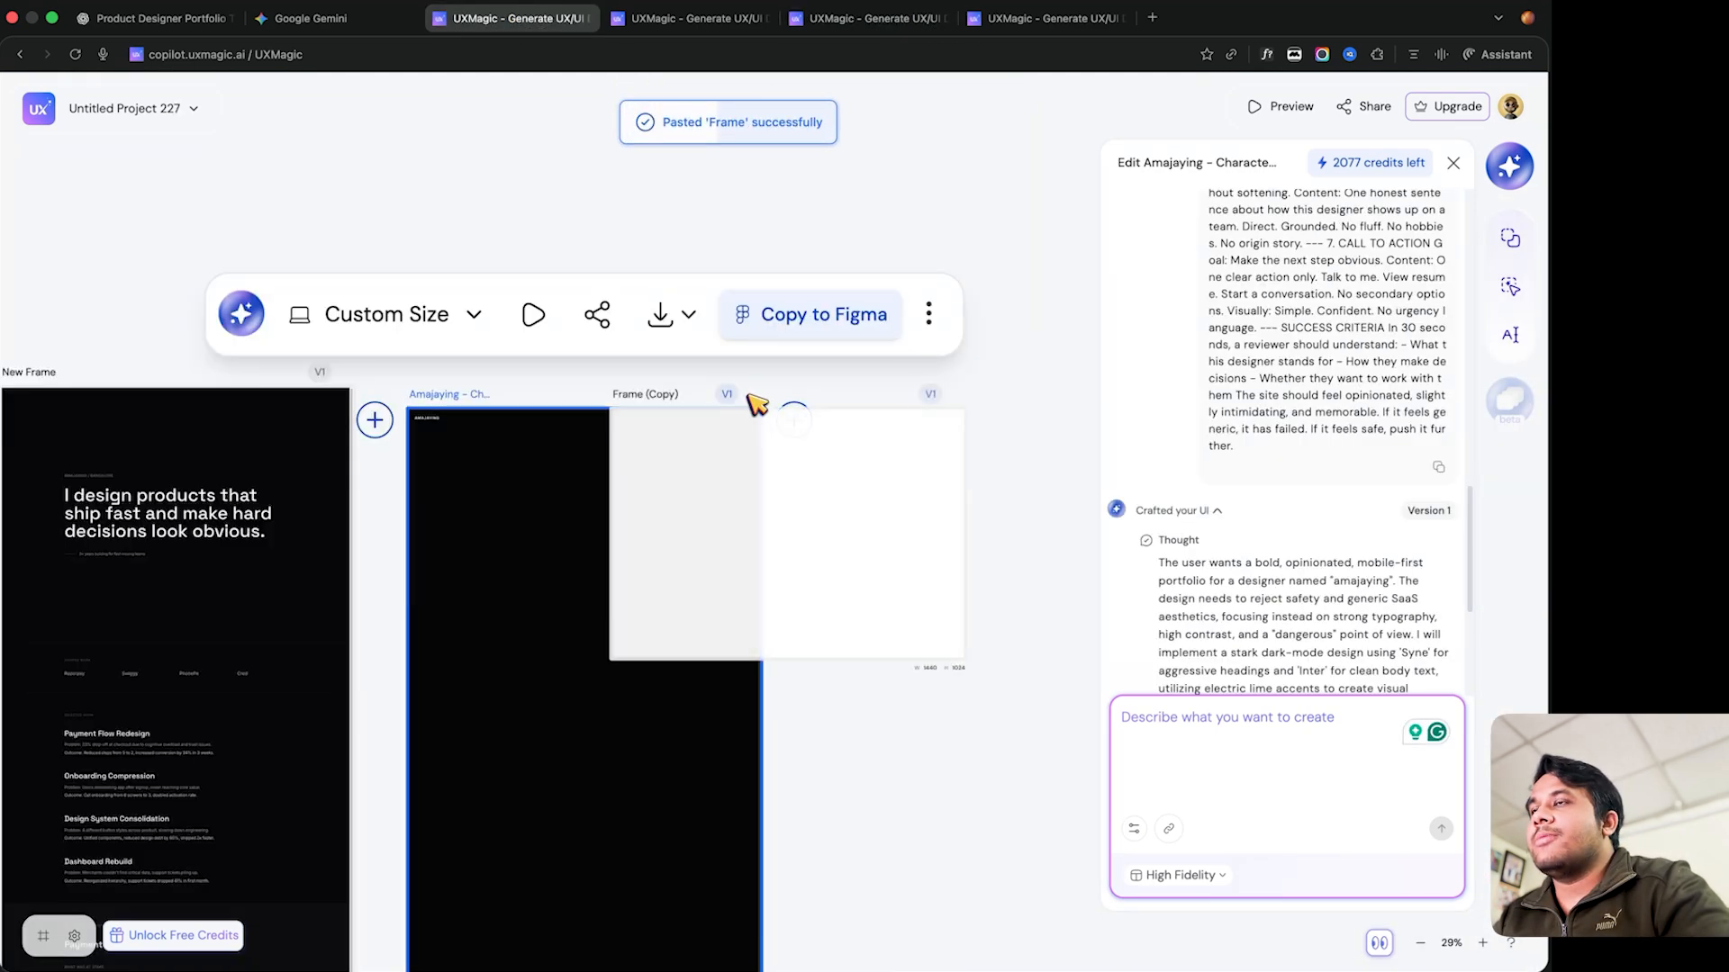
# - Move Frame (Copy) beside the Amajaying frame, select it and scroll through its sections
pyautogui.moveTo(706, 457); pyautogui.dragTo(924, 445)
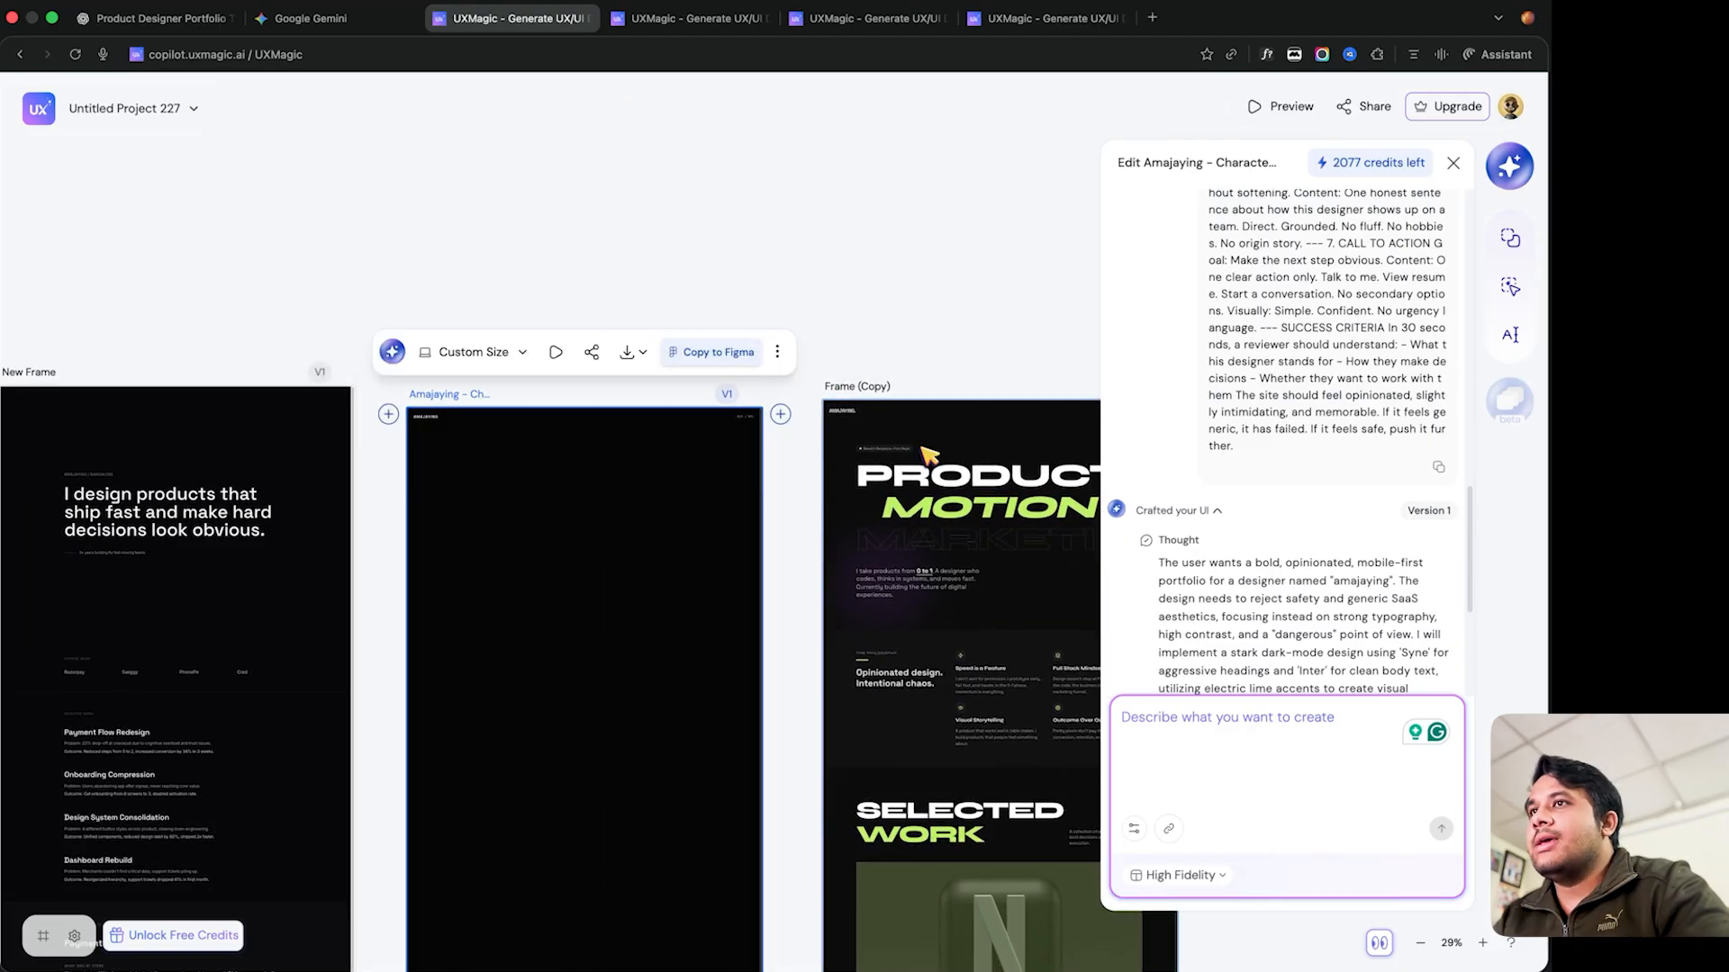
pyautogui.hscroll(3, 924, 447)
pyautogui.click(667, 380)
pyautogui.scroll(5, 668, 382)
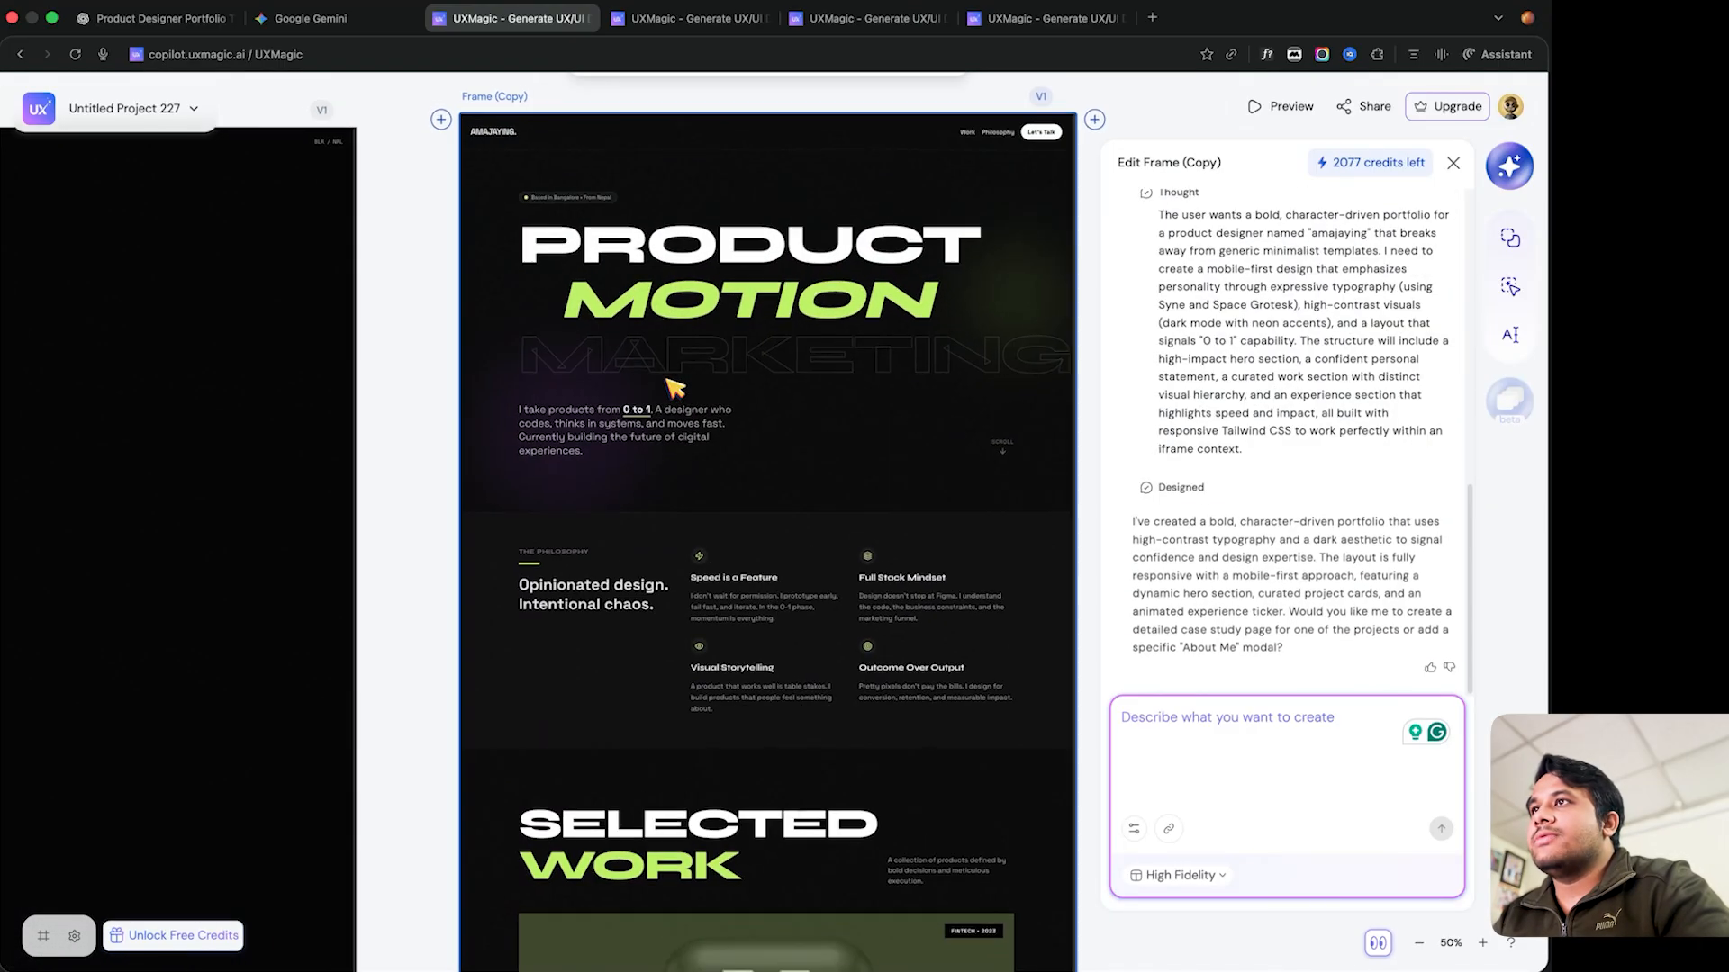
pyautogui.scroll(10, 1280, 359)
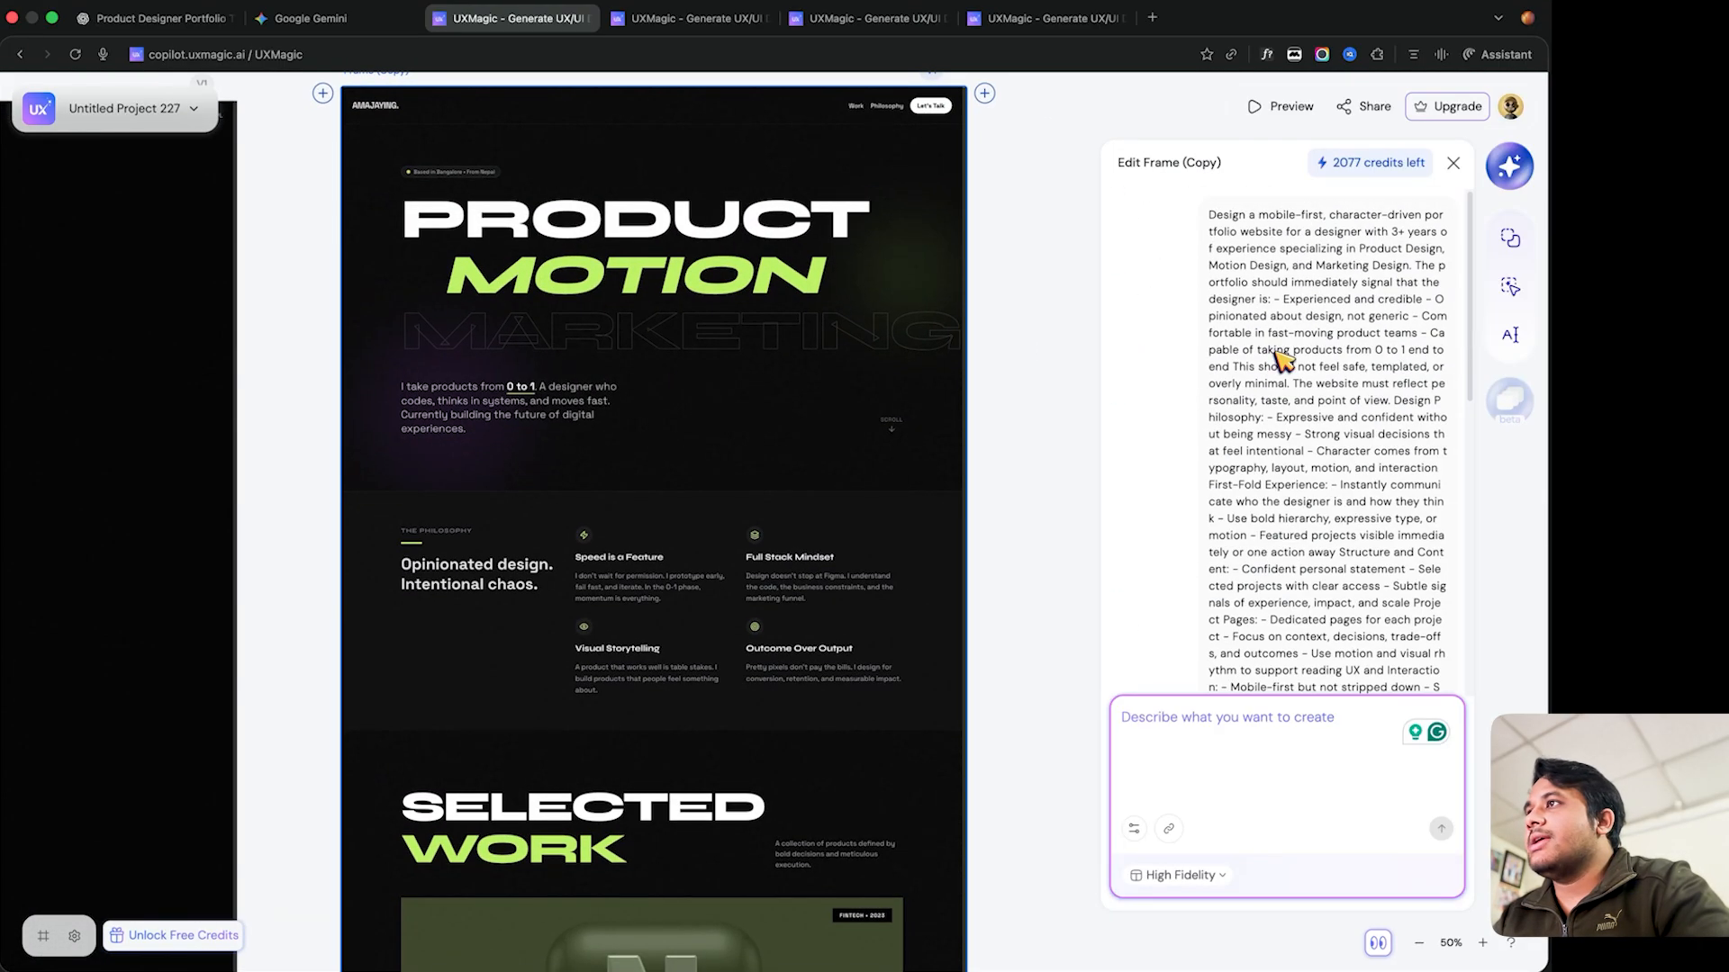
pyautogui.scroll(-10, 1340, 371)
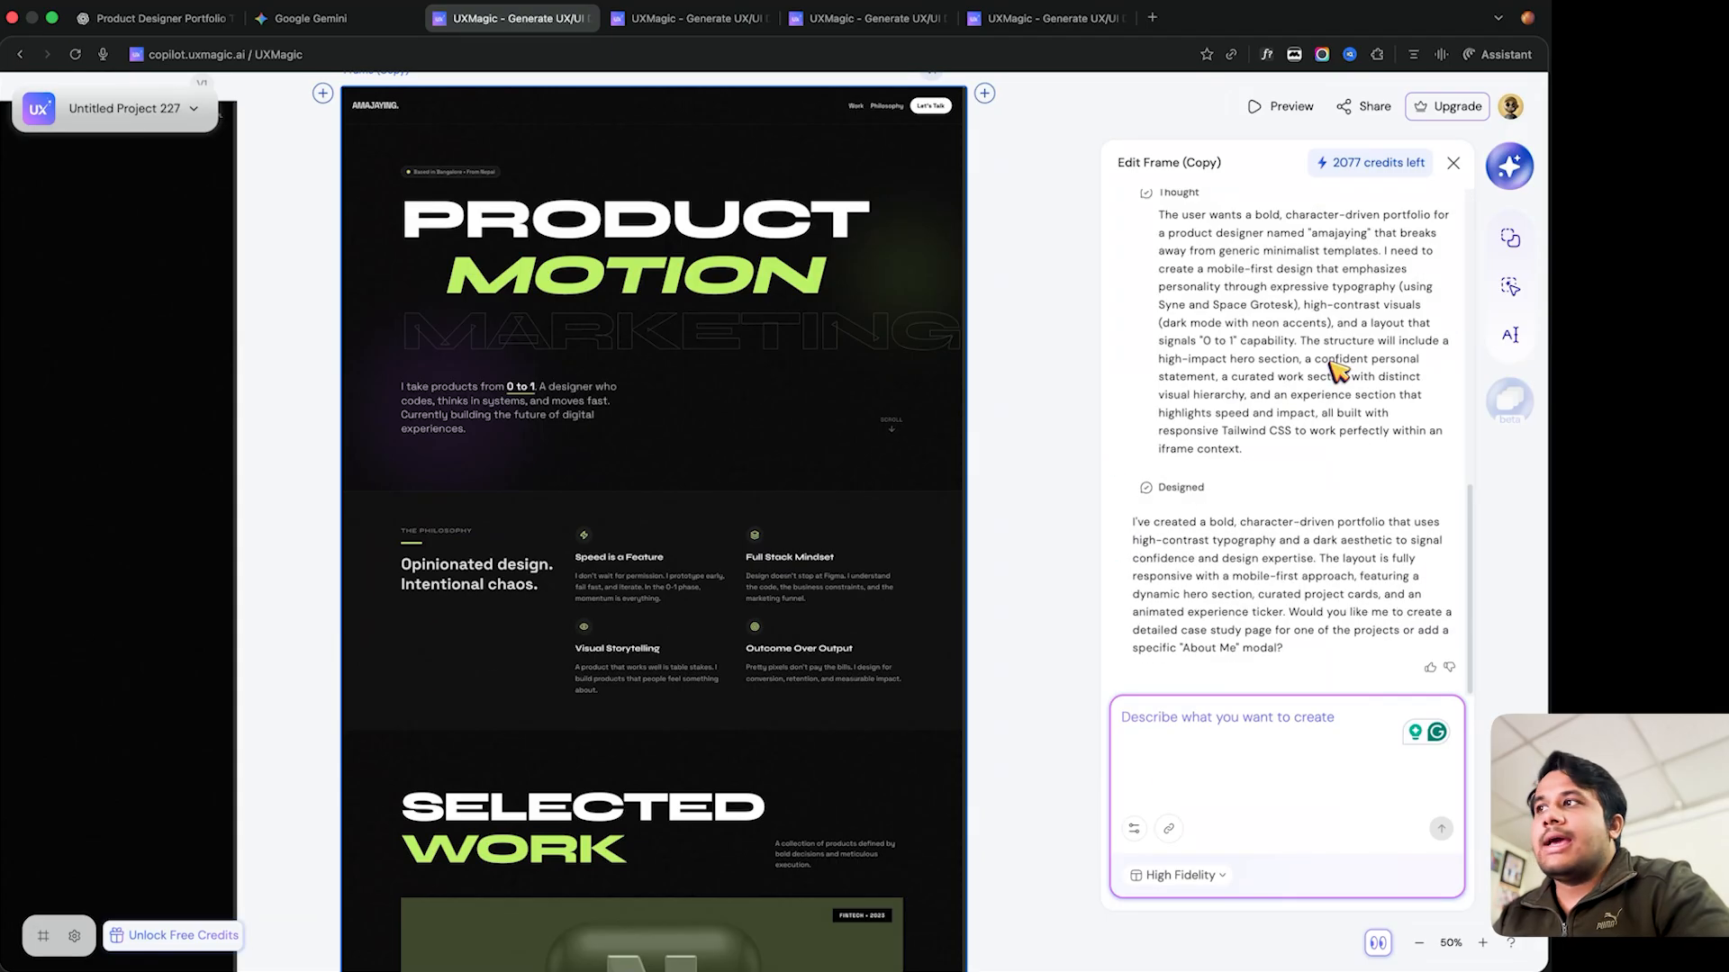
pyautogui.scroll(-10, 909, 518)
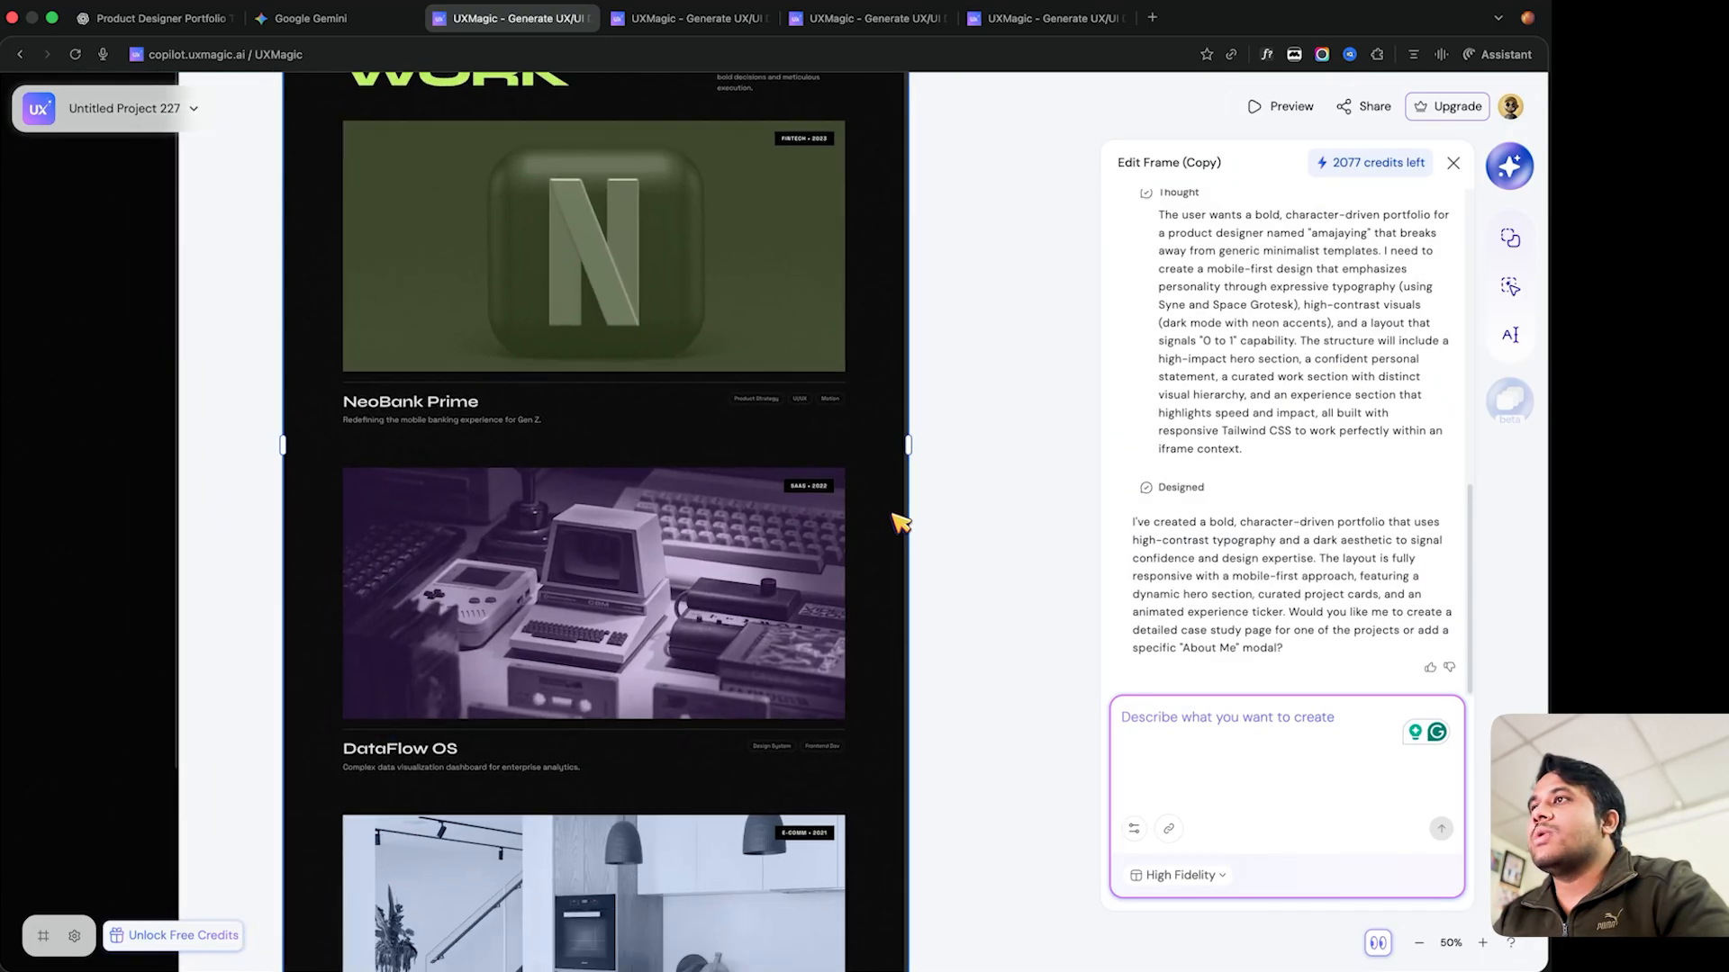
pyautogui.scroll(-10, 900, 522)
pyautogui.scroll(9, 900, 522)
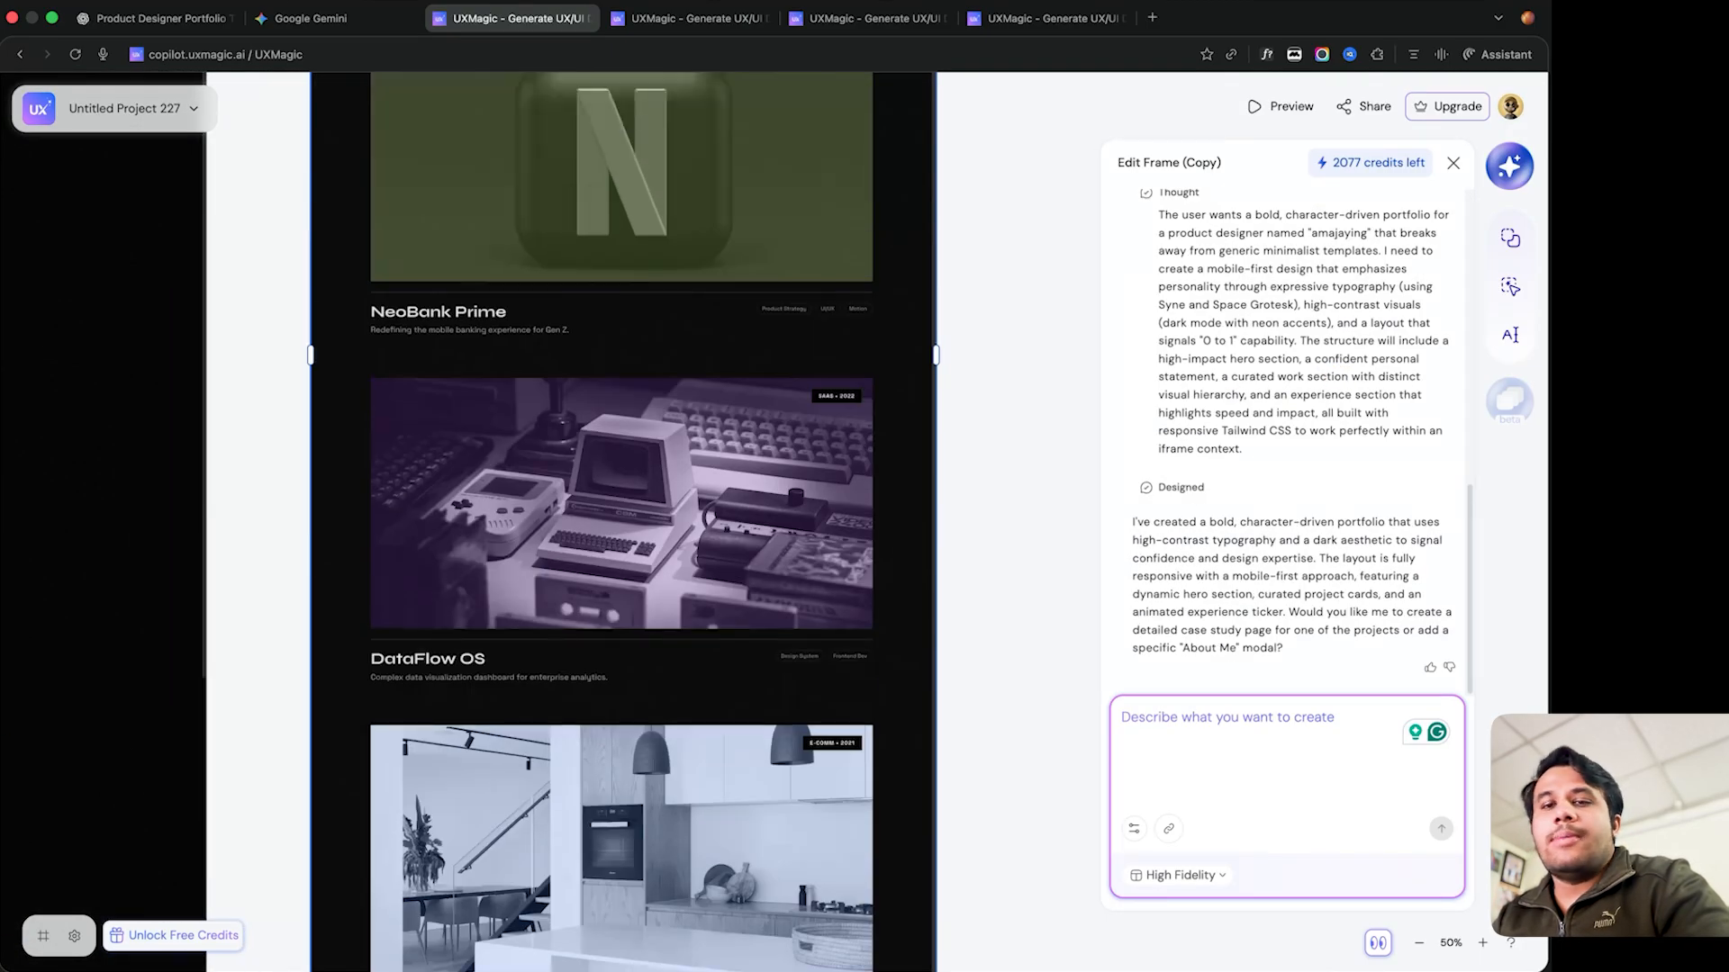
pyautogui.scroll(7, 628, 523)
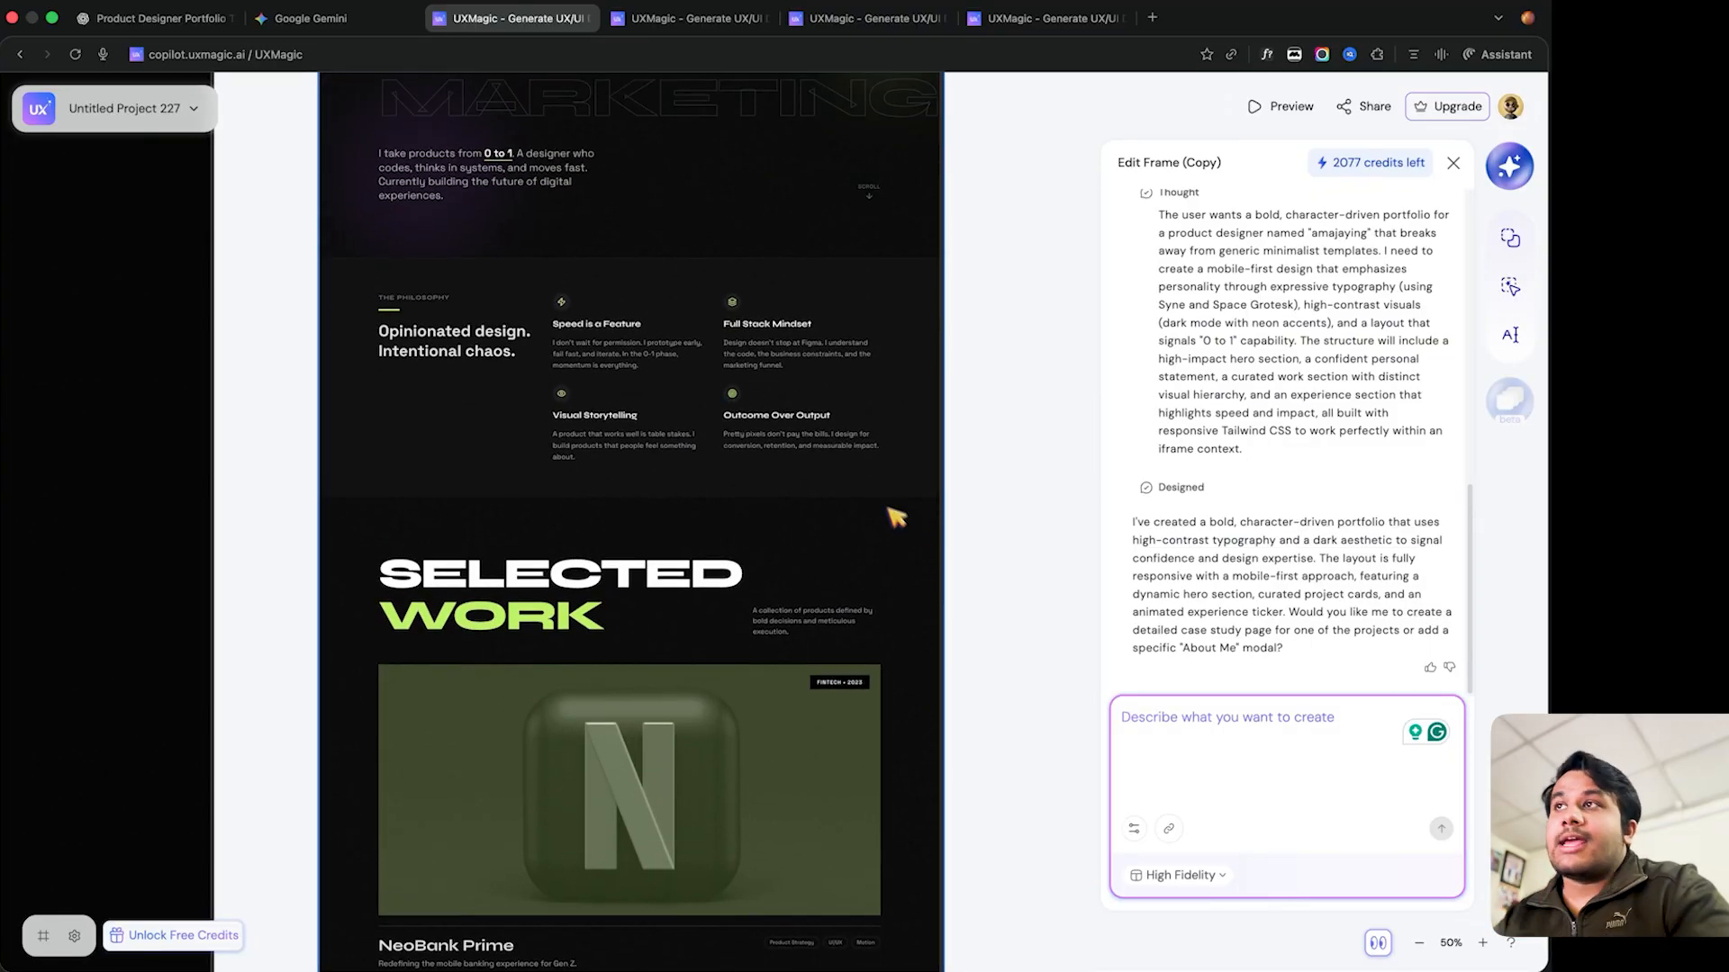
# - Compare it against the Amajaying preview and the Untitled Project 226 design
pyautogui.click(714, 23)
pyautogui.click(1044, 18)
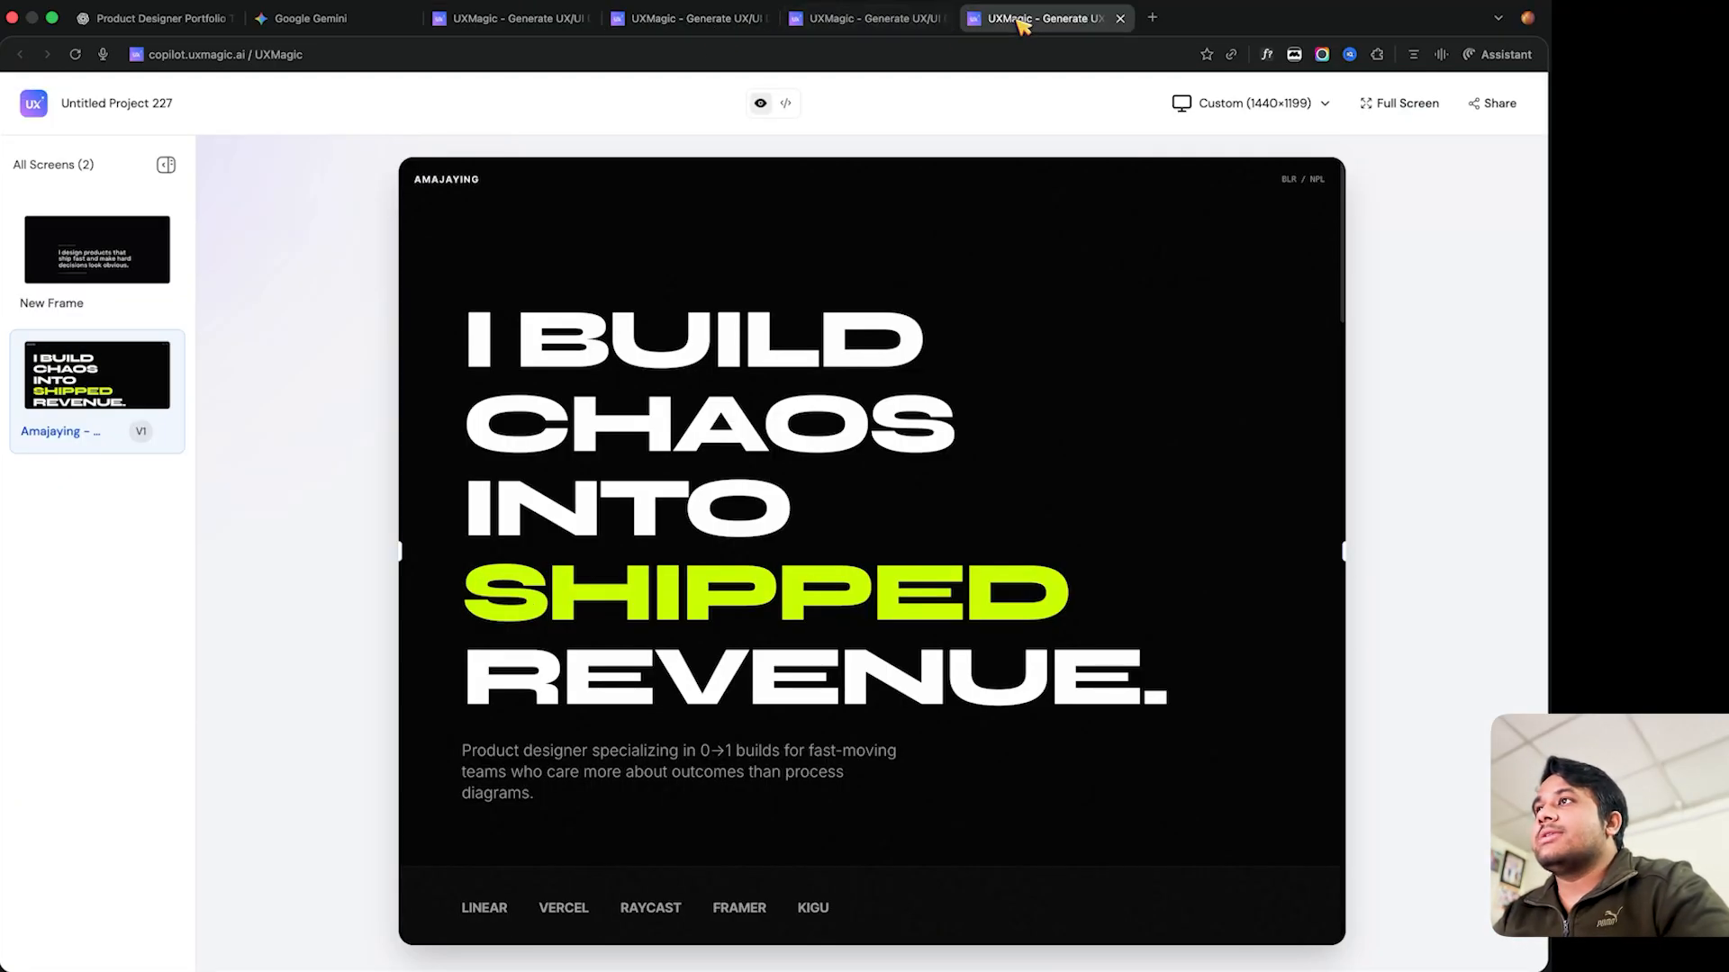
pyautogui.click(868, 18)
pyautogui.scroll(-5, 706, 617)
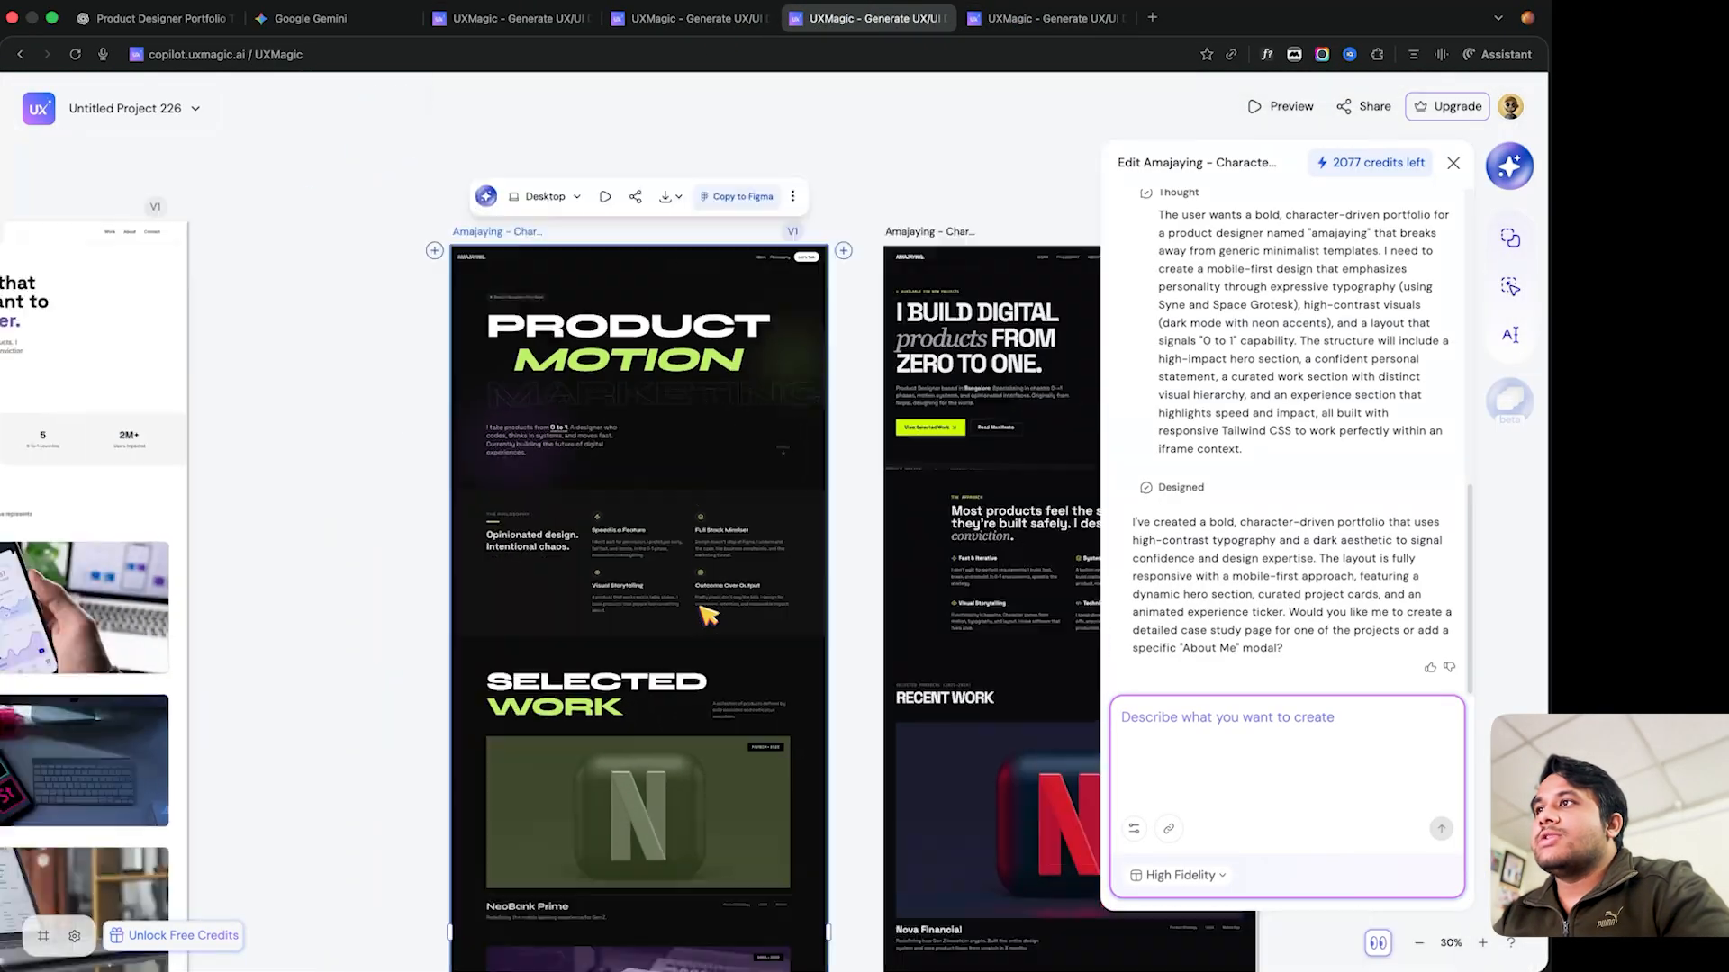
pyautogui.hscroll(10, 648, 484)
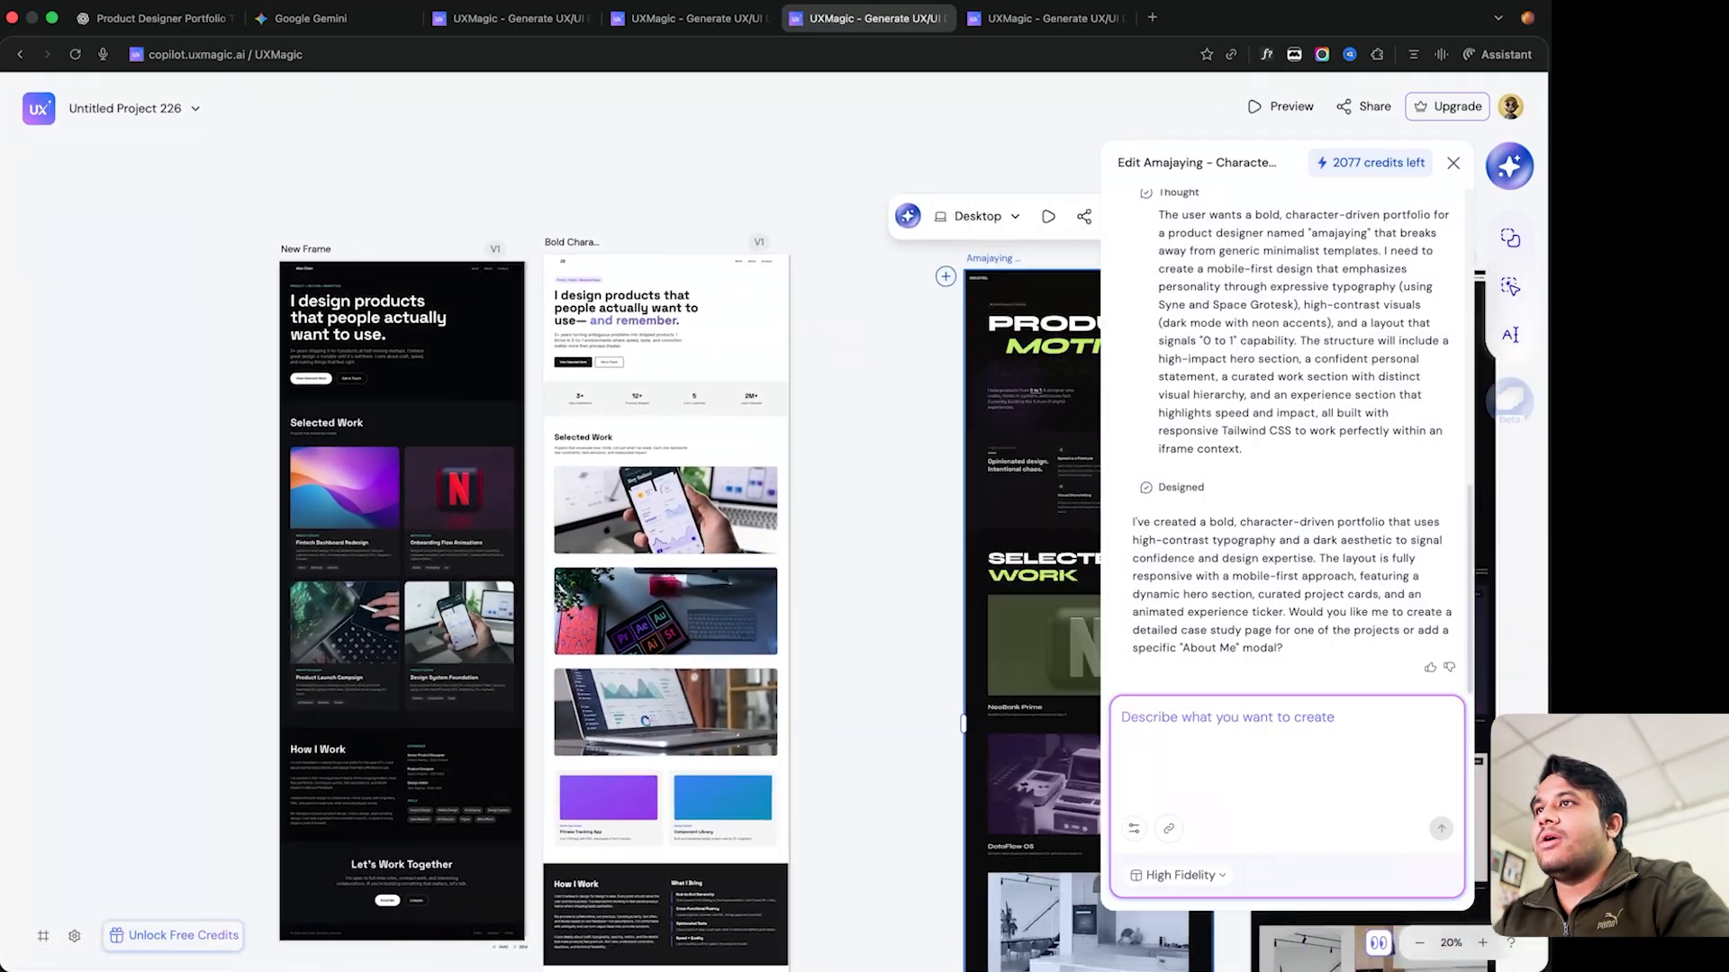
pyautogui.hscroll(2, 932, 532)
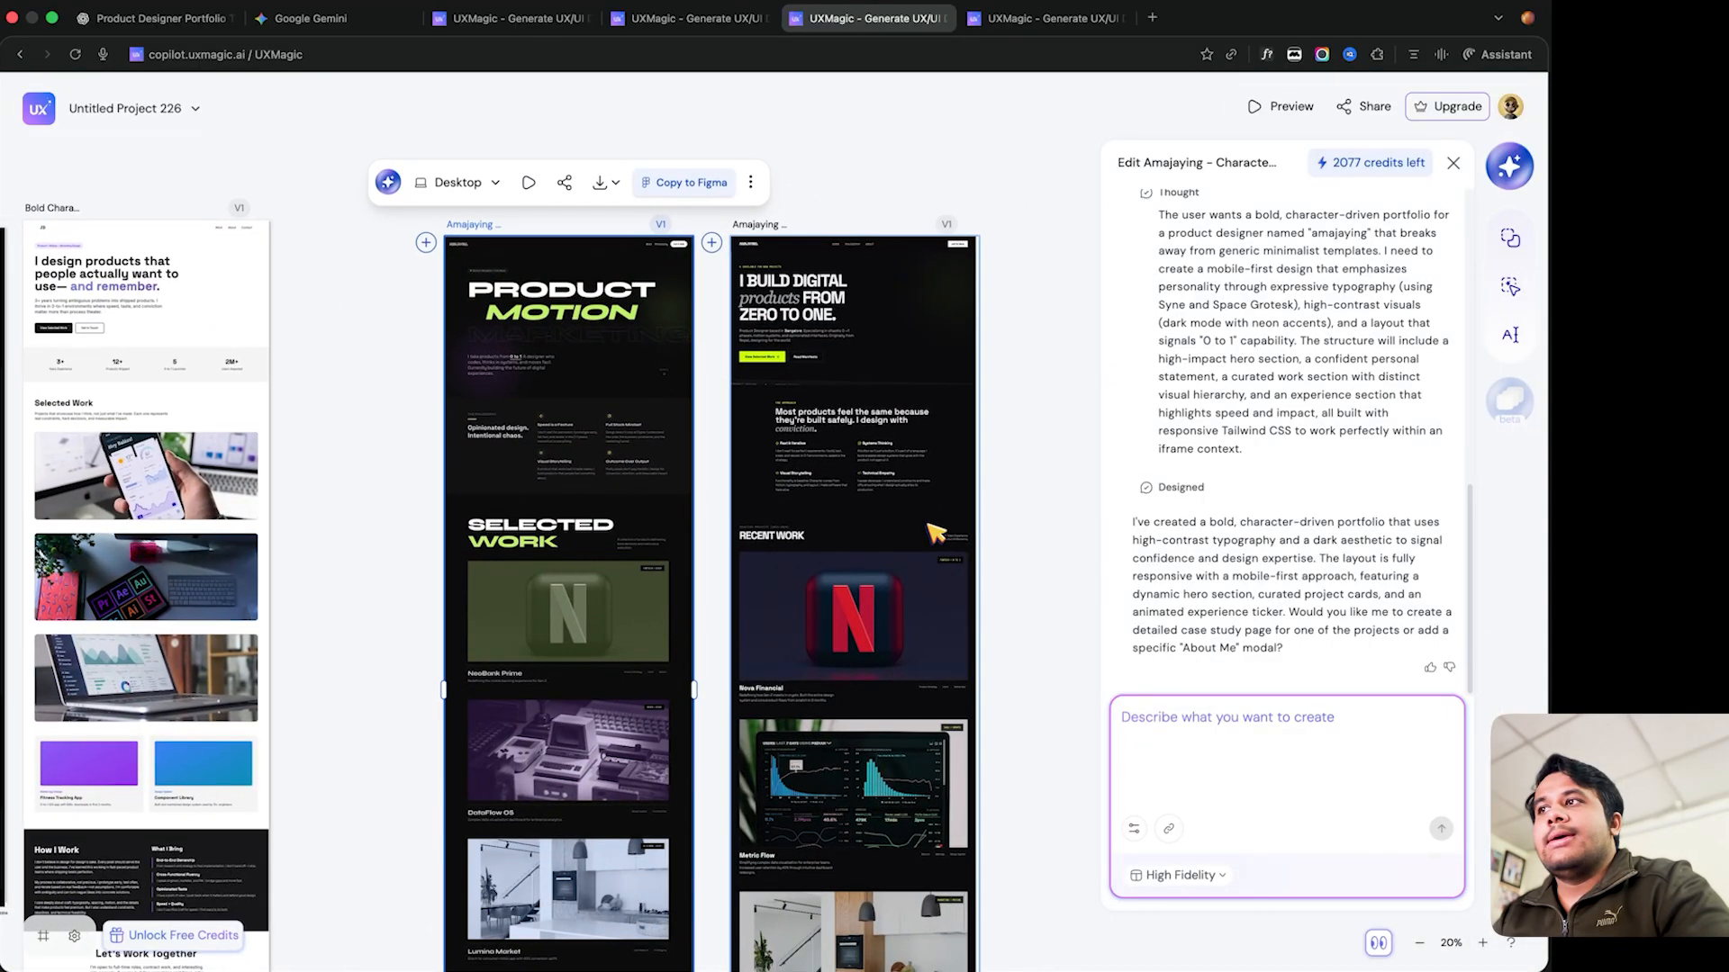
# - Back in Untitled Project 227, review the Product Motion portfolio's design philosophy and Selected Work sections
pyautogui.click(507, 28)
pyautogui.scroll(6, 469, 606)
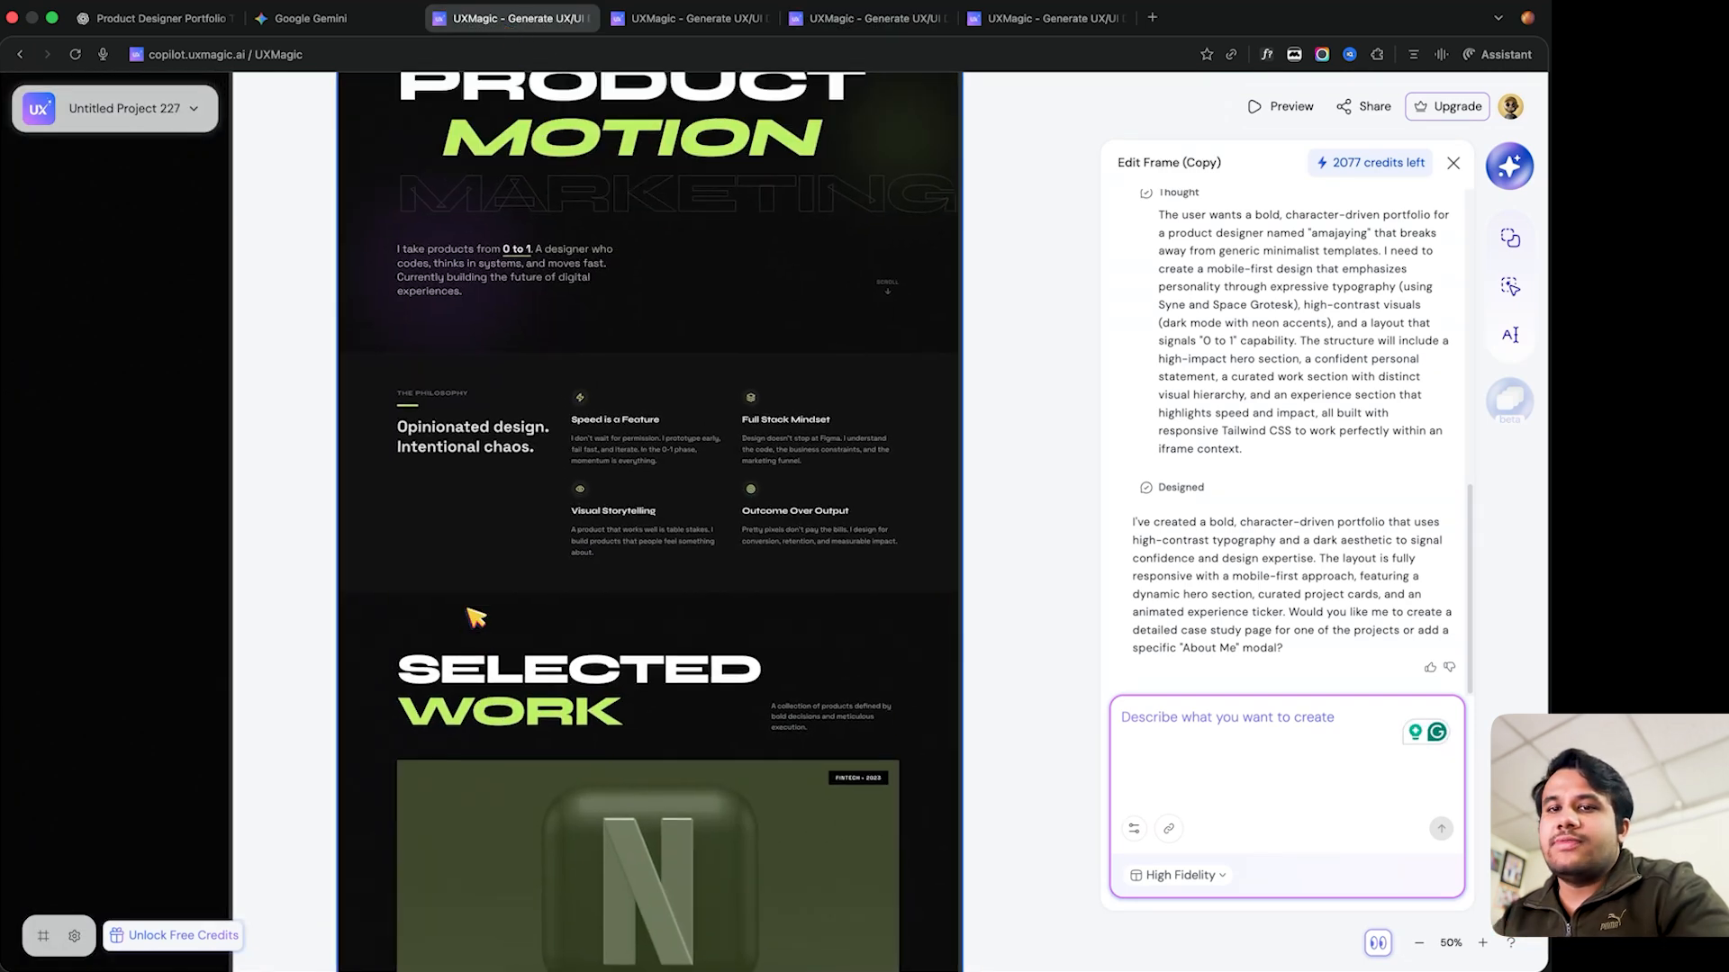
pyautogui.scroll(-5, 470, 608)
pyautogui.hscroll(3, 478, 614)
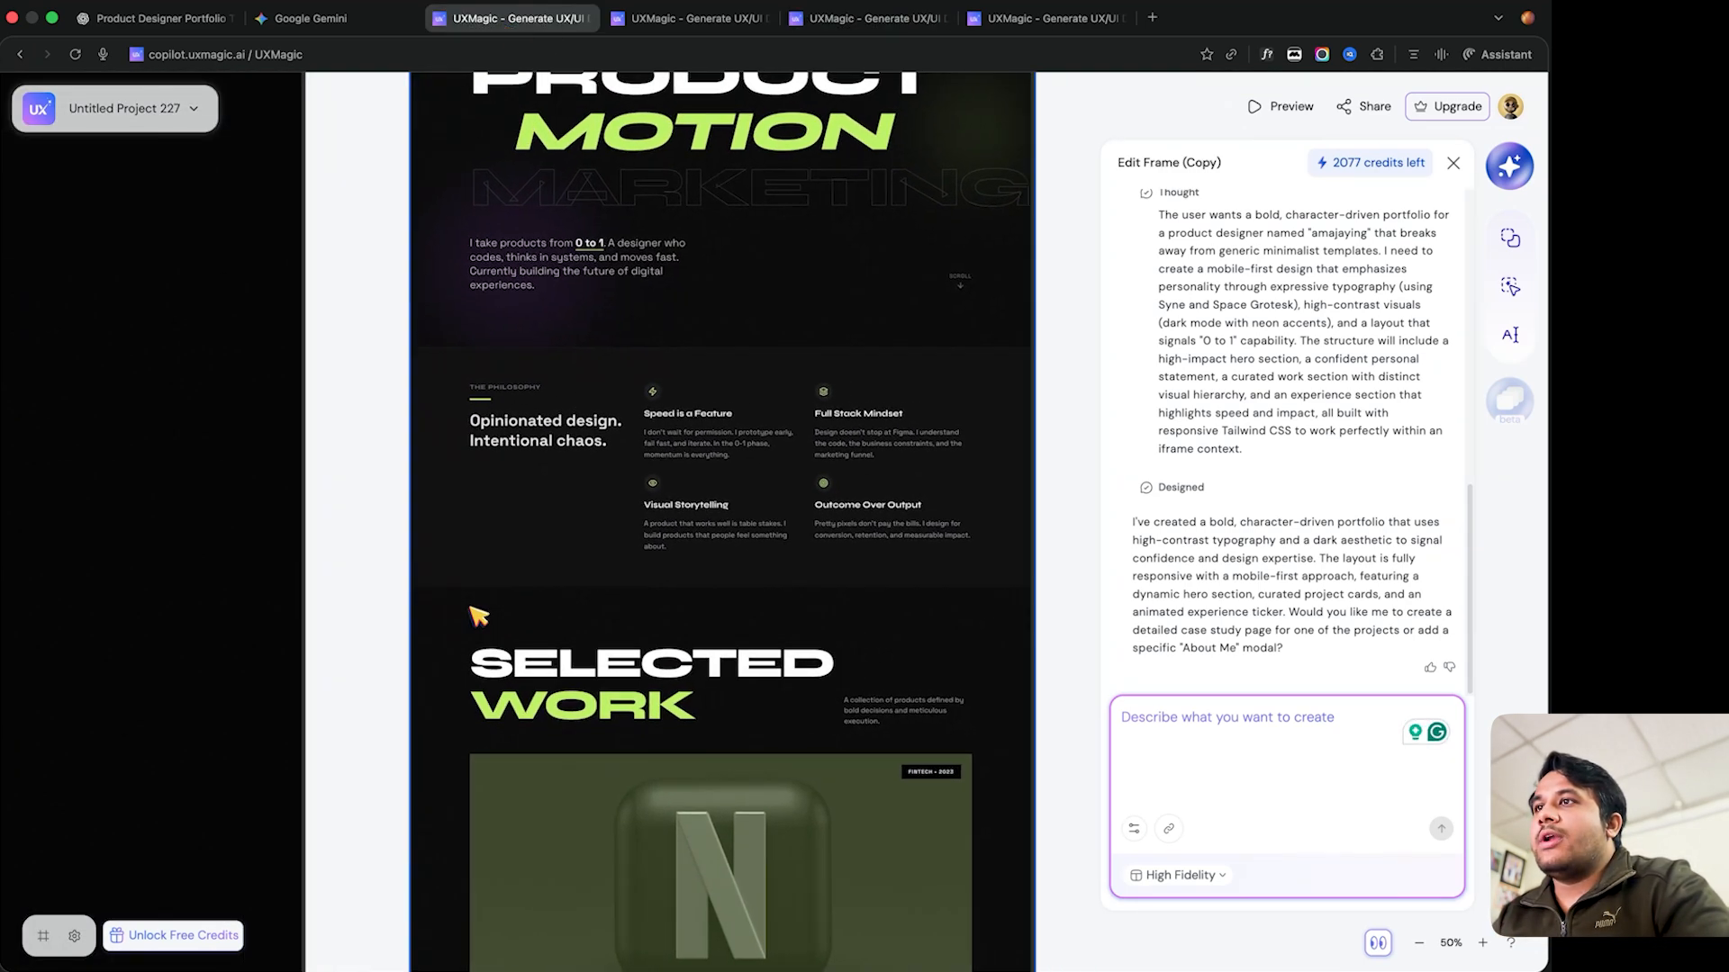
pyautogui.scroll(-5, 474, 609)
pyautogui.scroll(5, 705, 426)
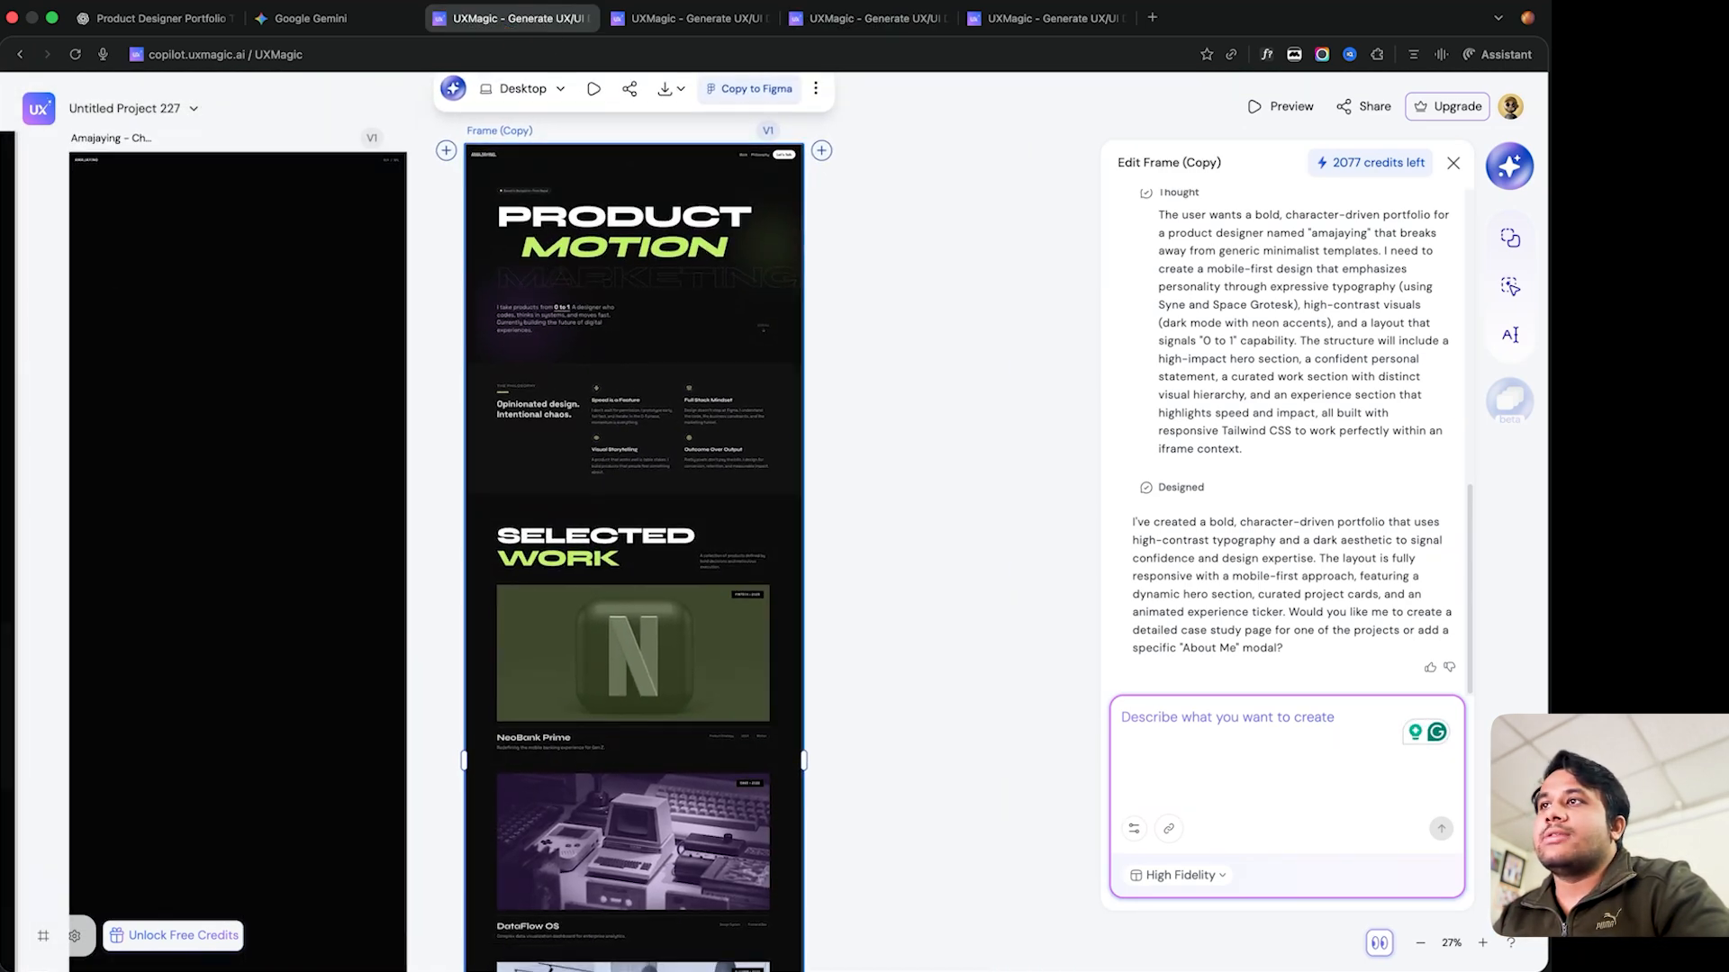
pyautogui.scroll(3, 705, 427)
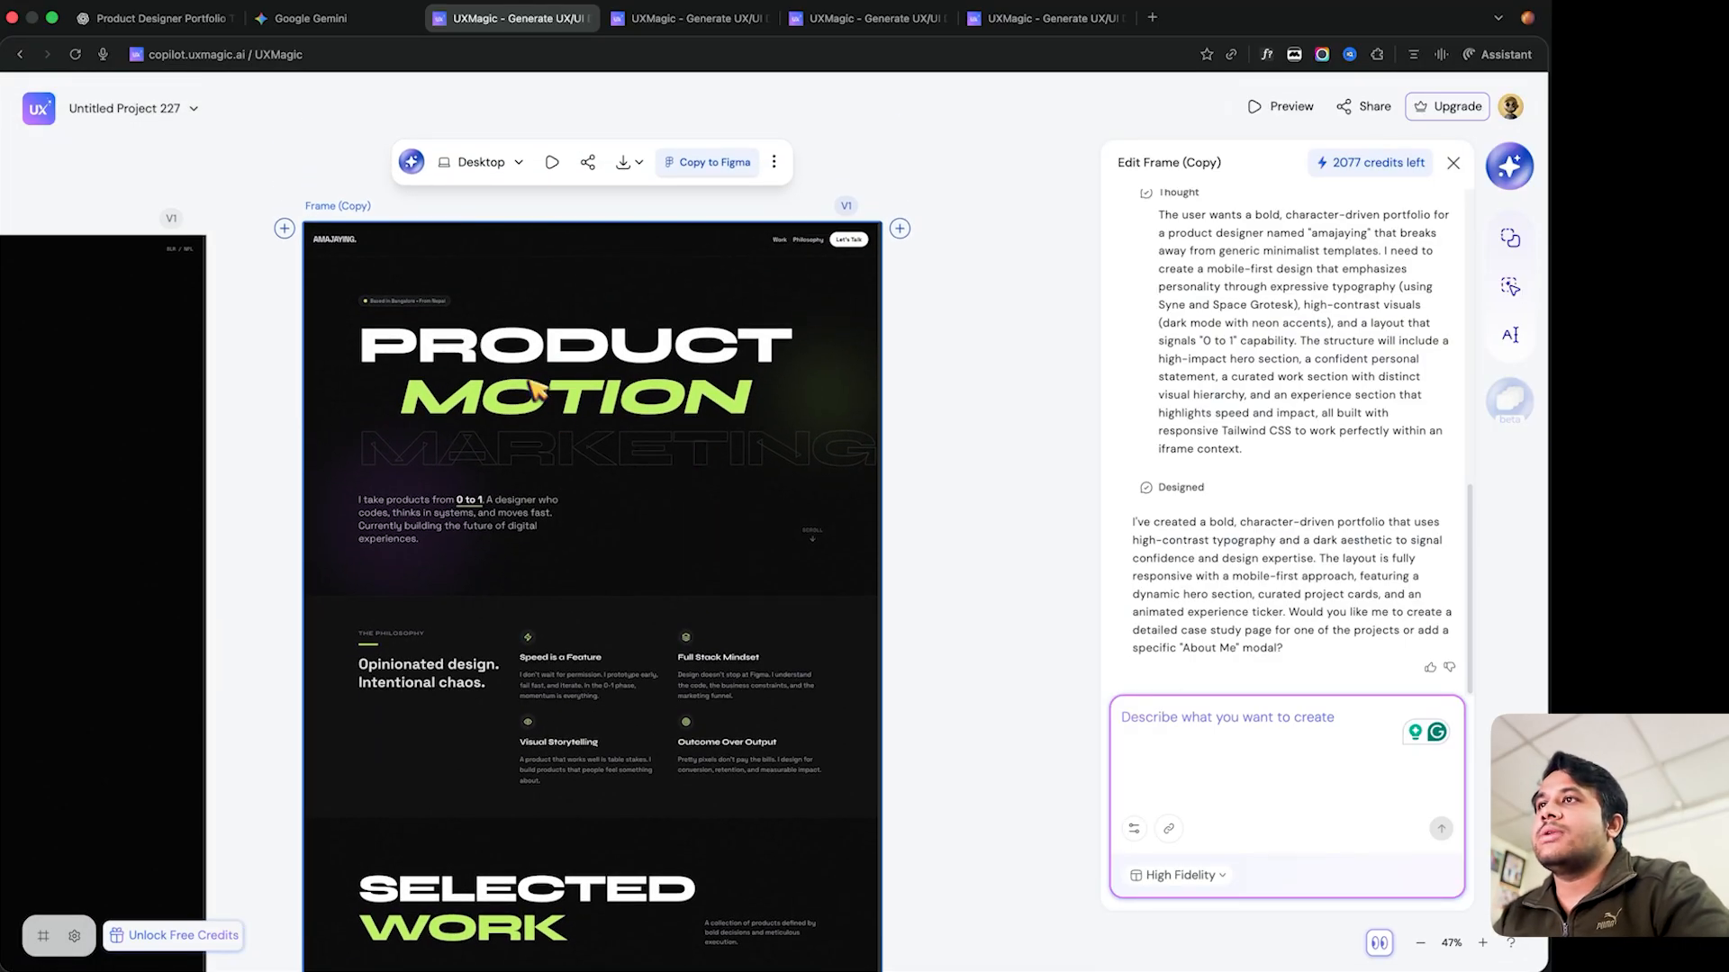
pyautogui.scroll(-2, 531, 385)
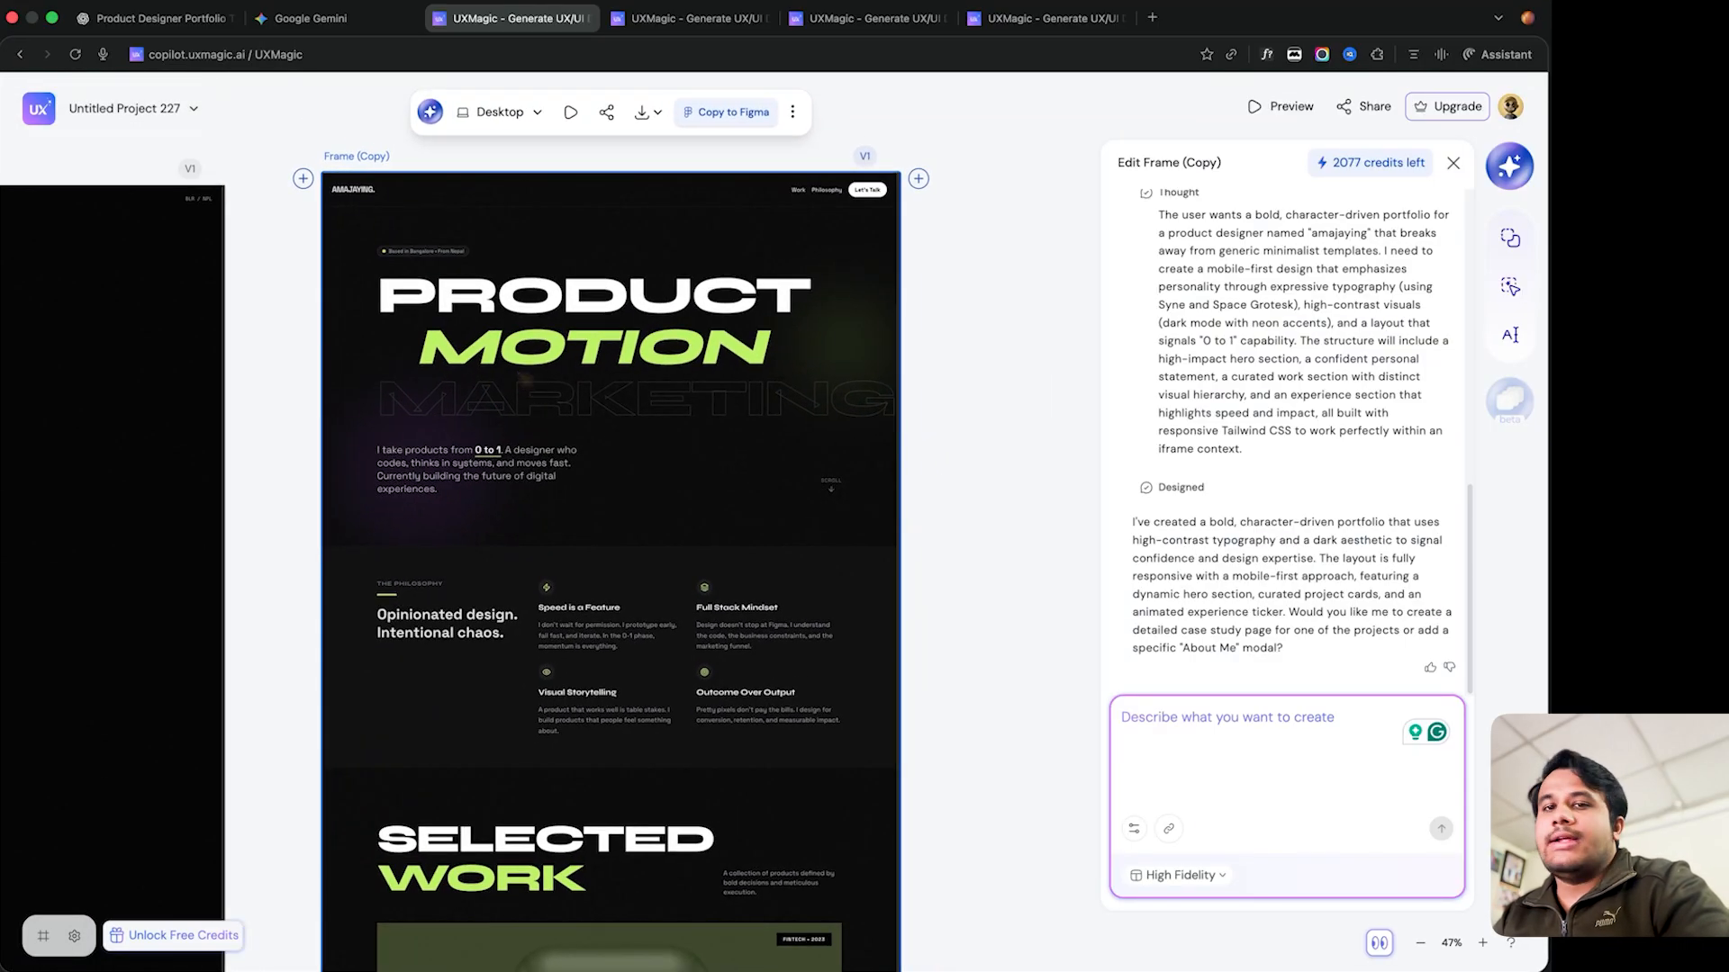
pyautogui.scroll(1, 525, 378)
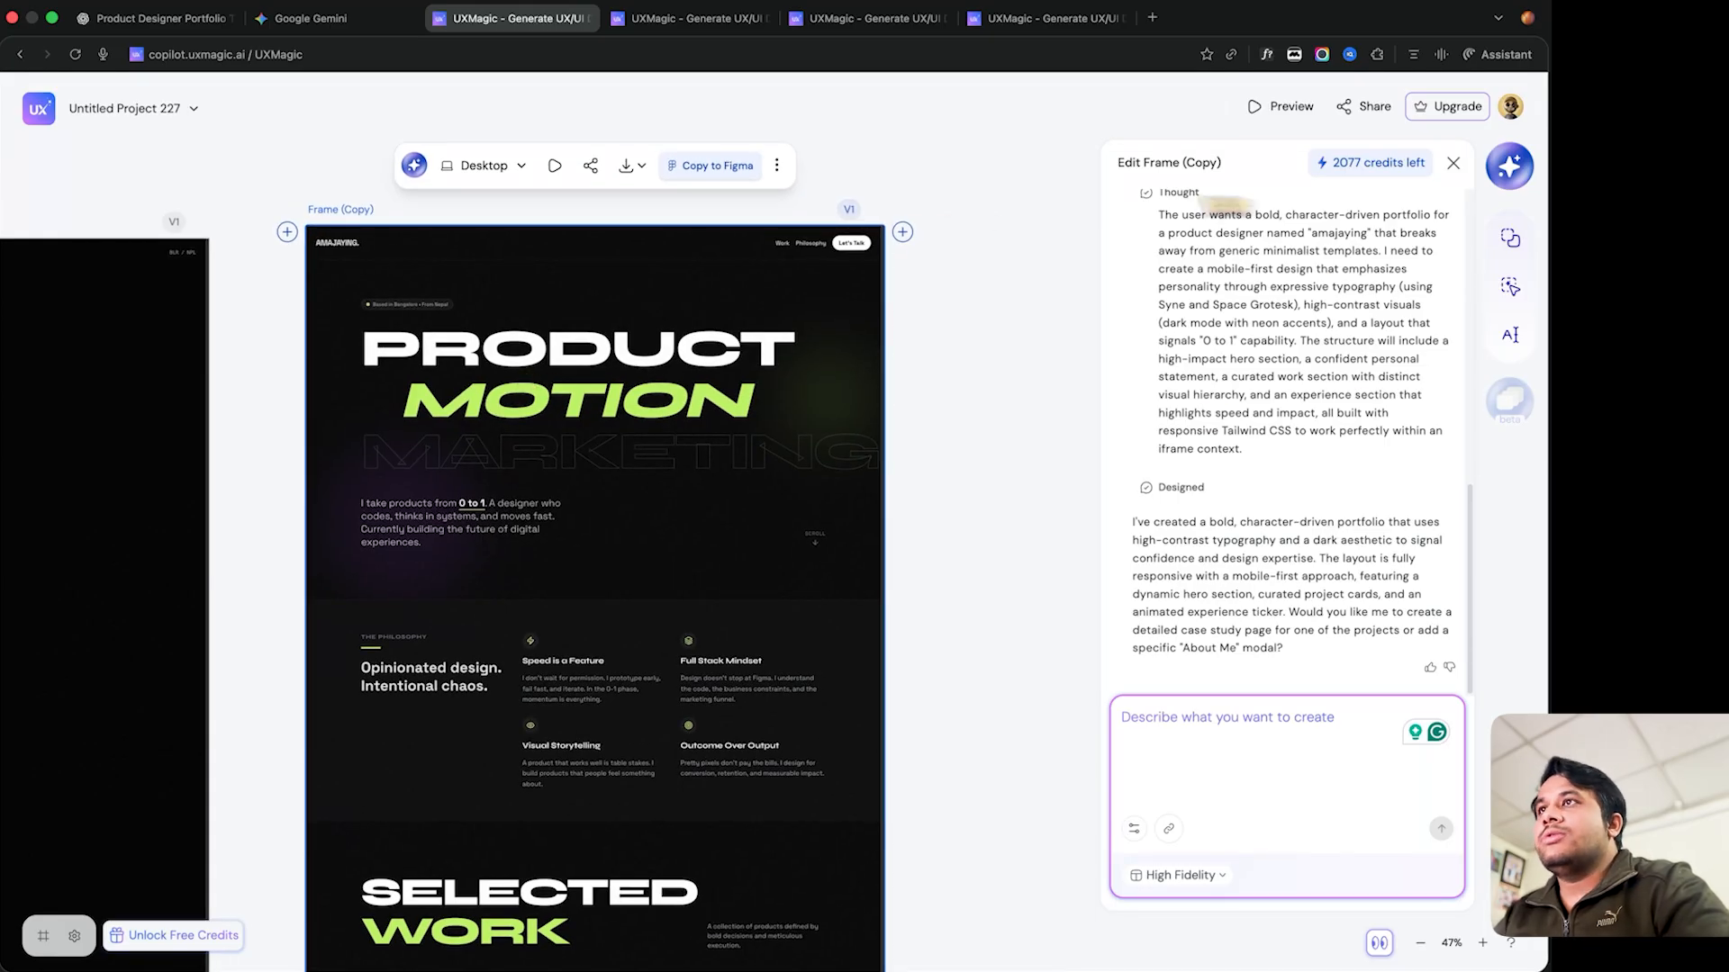
# - View Gemini's generated expressive portrait full-screen, then close the viewer
pyautogui.click(315, 18)
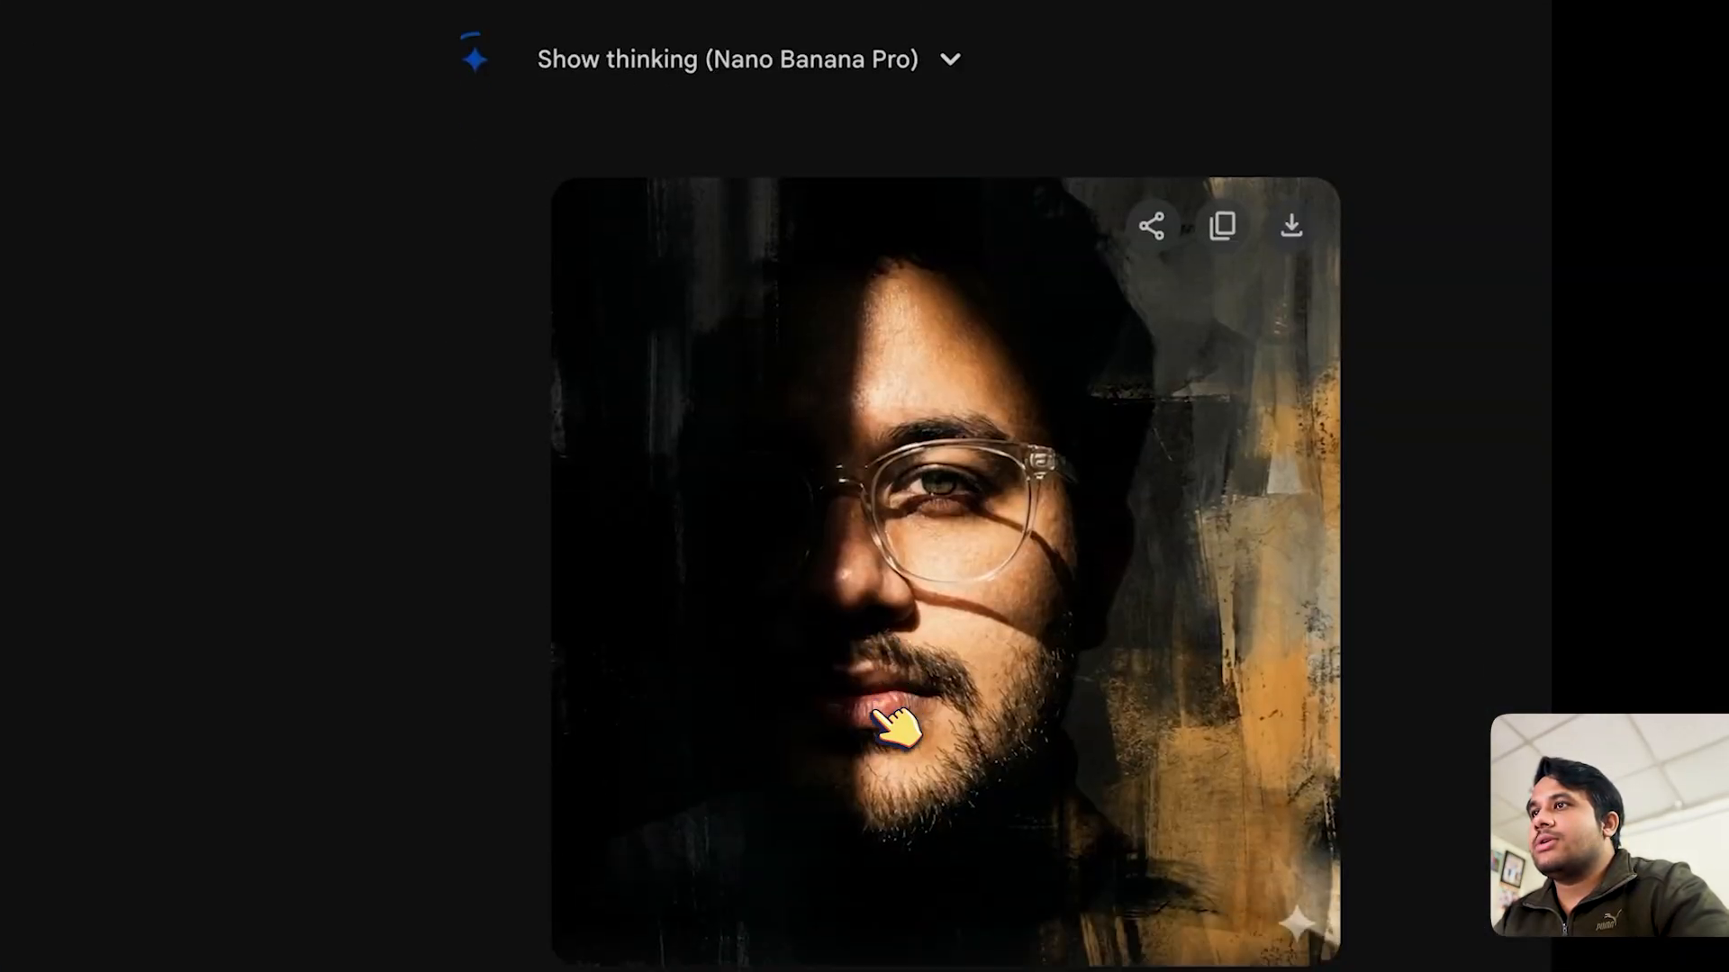
pyautogui.scroll(-2, 894, 723)
pyautogui.click(891, 721)
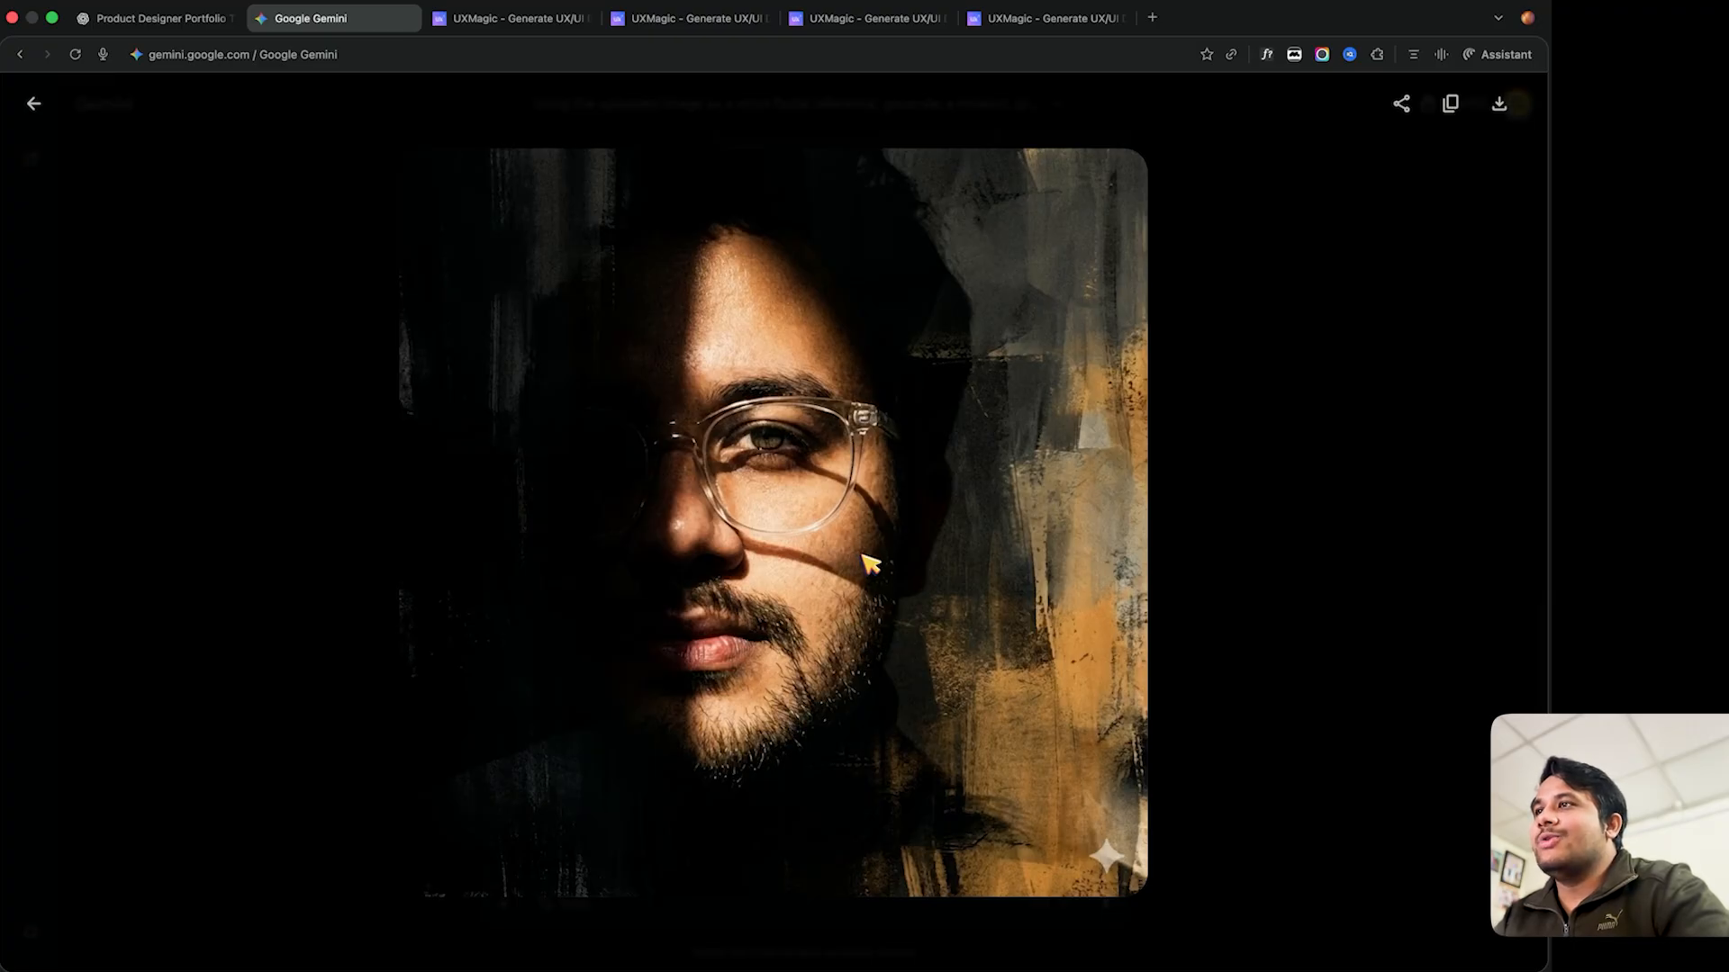
pyautogui.press('Escape')
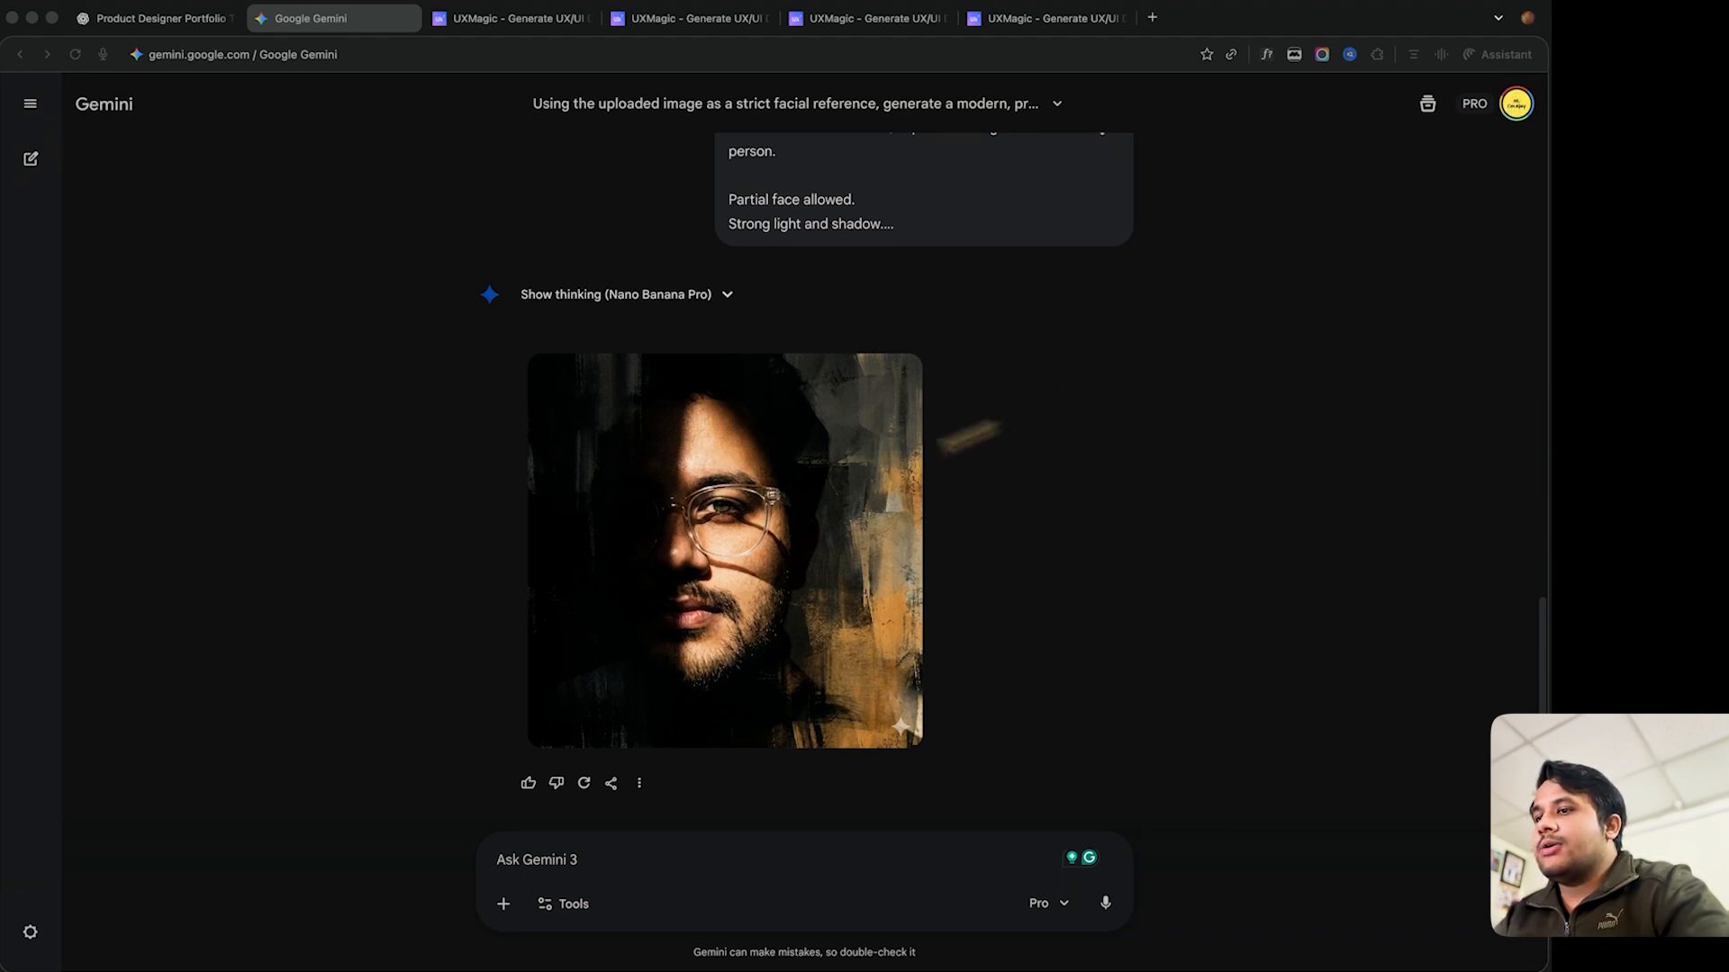
# - Send Gemini the realistic-work-environment prompt with the reference photo uploaded as an attachment
pyautogui.click(842, 860)
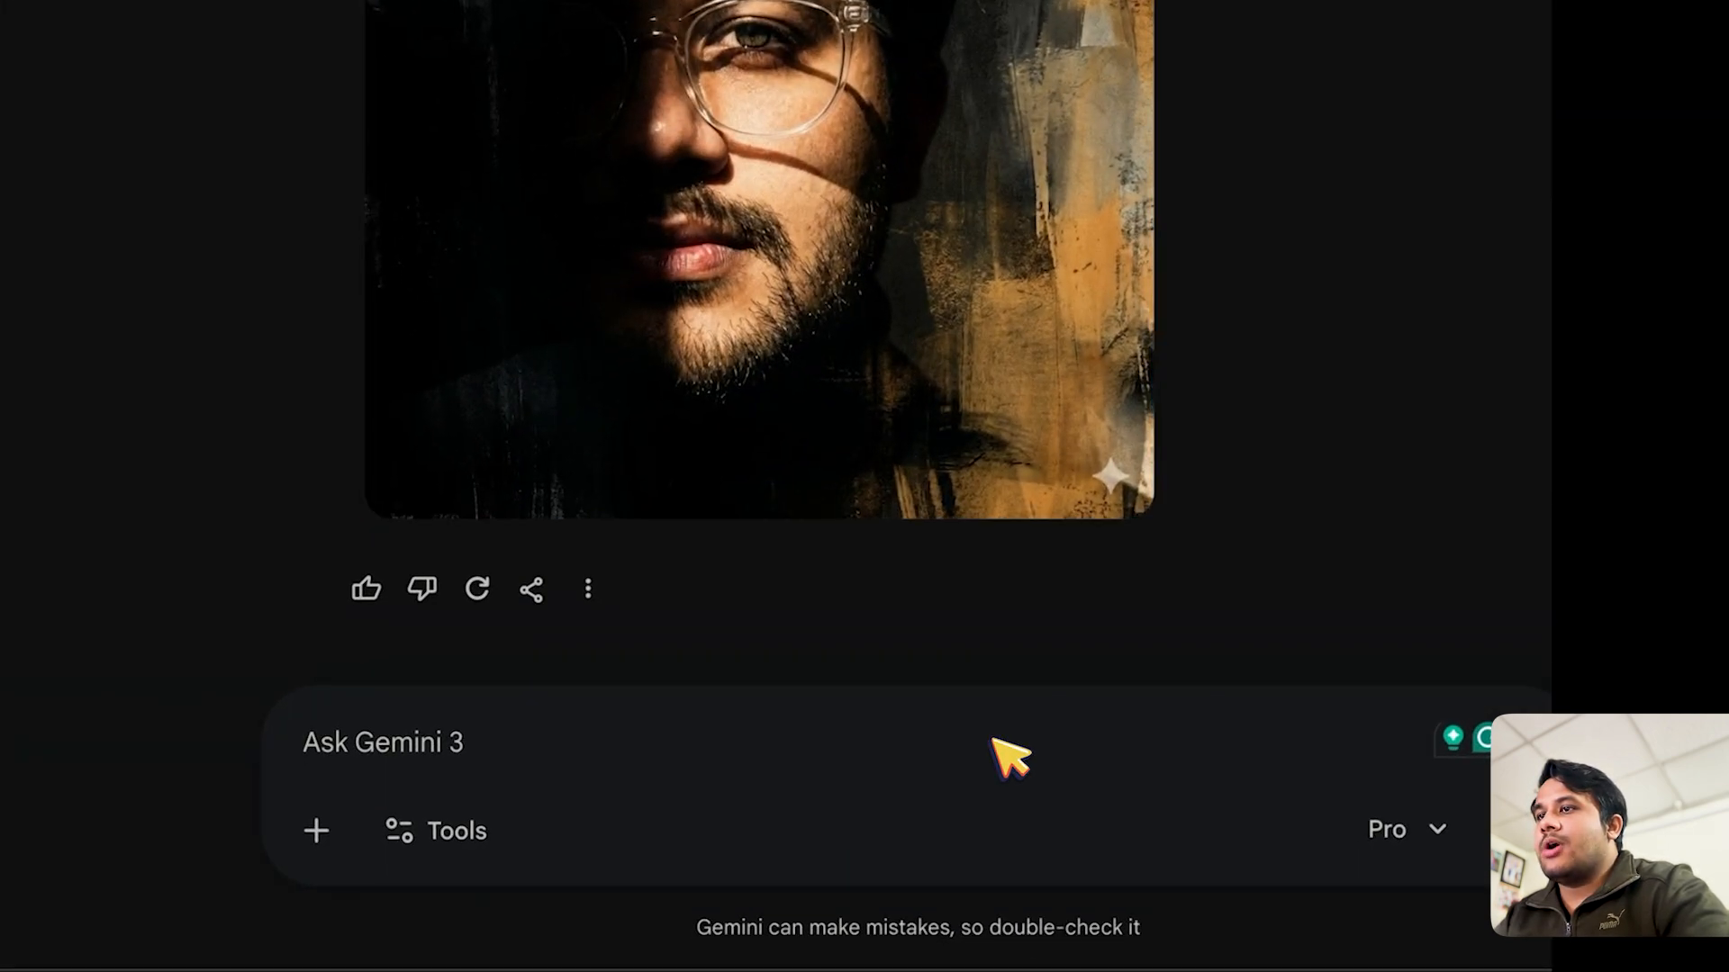
pyautogui.hotkey('ctrl', 'v')
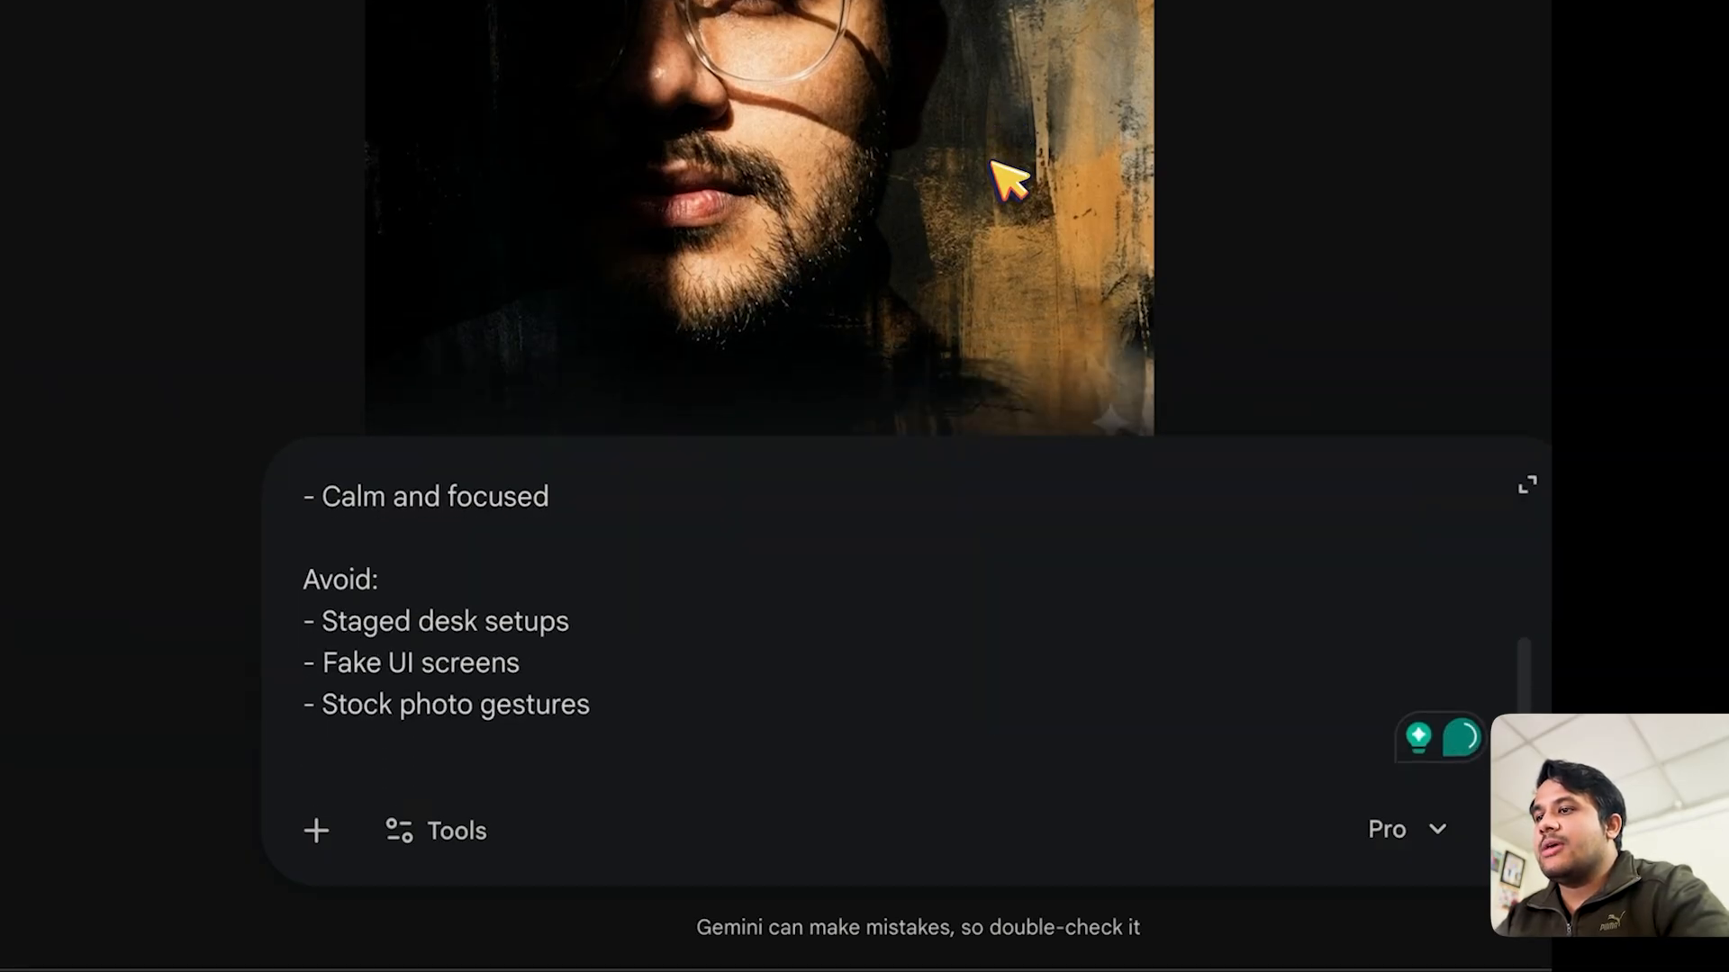
pyautogui.scroll(5, 865, 684)
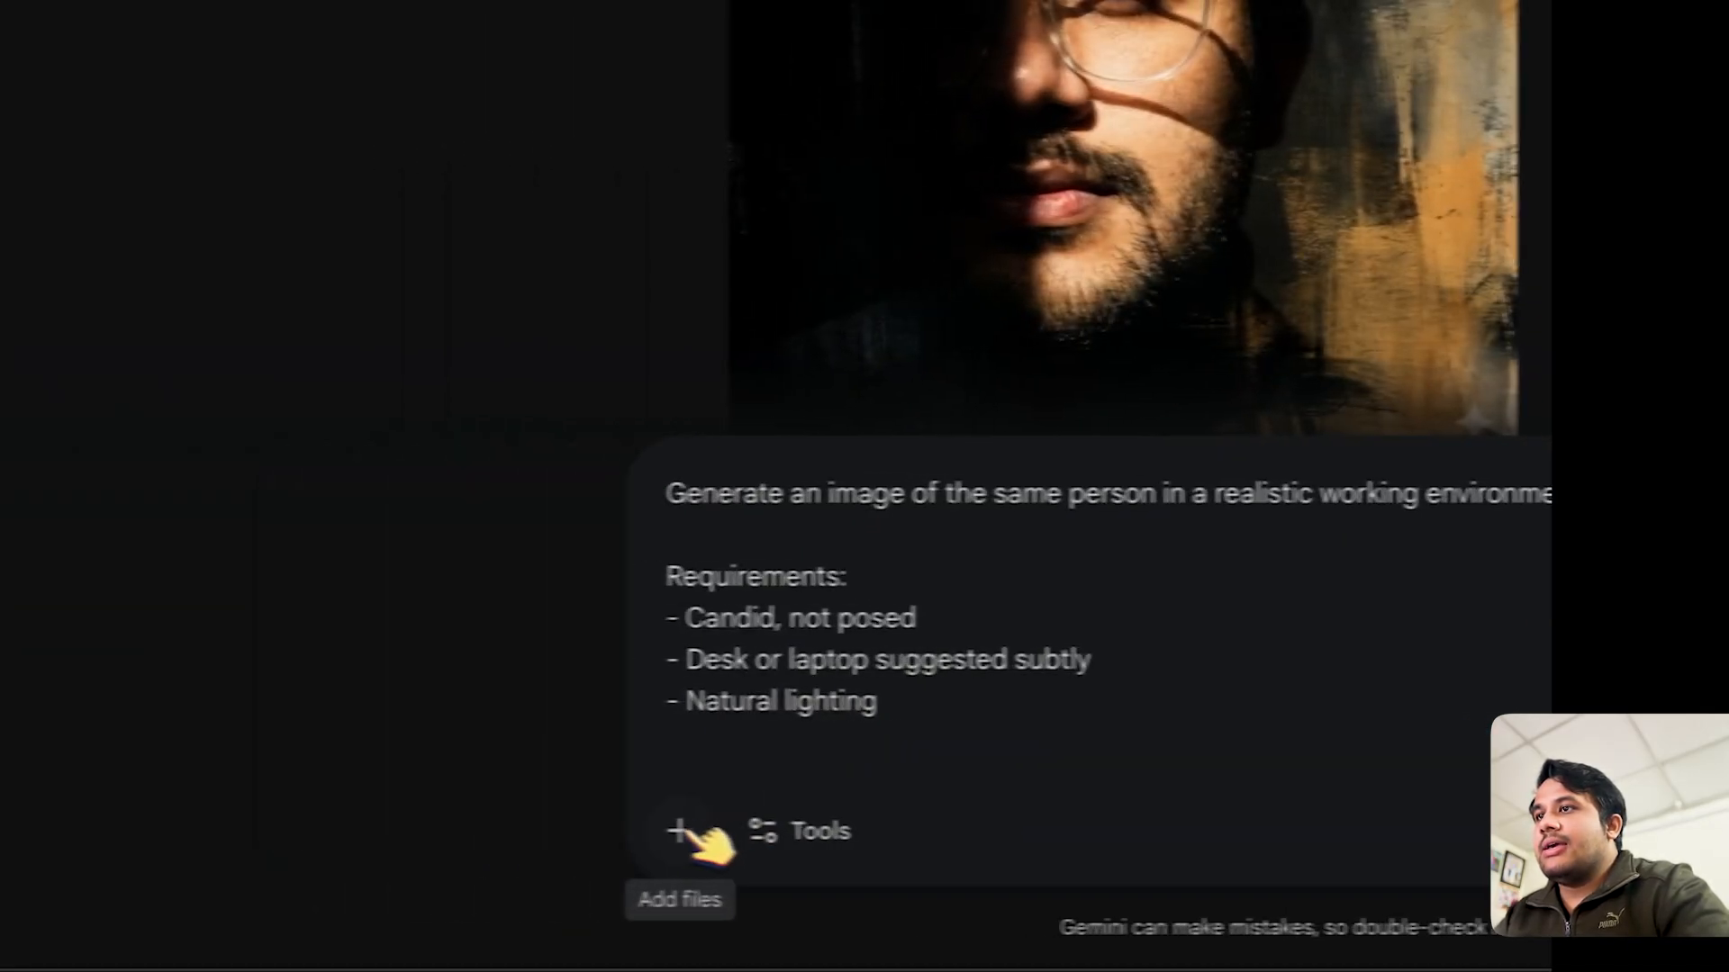
pyautogui.click(316, 830)
pyautogui.click(825, 457)
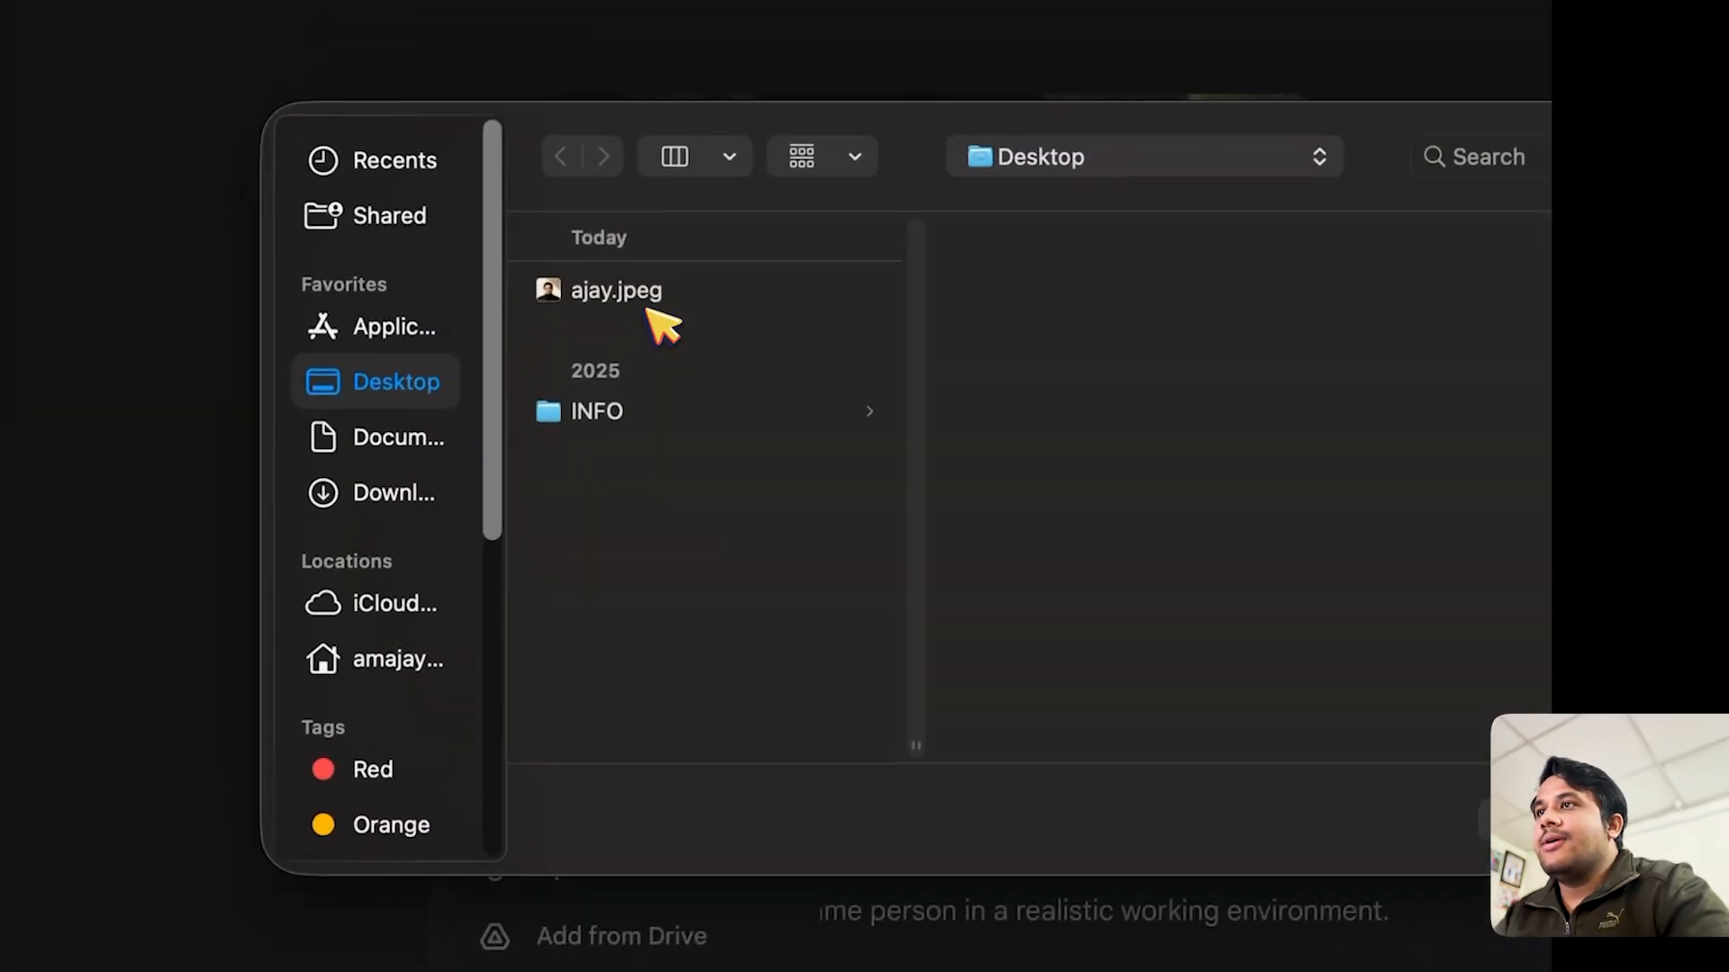
pyautogui.doubleClick(650, 307)
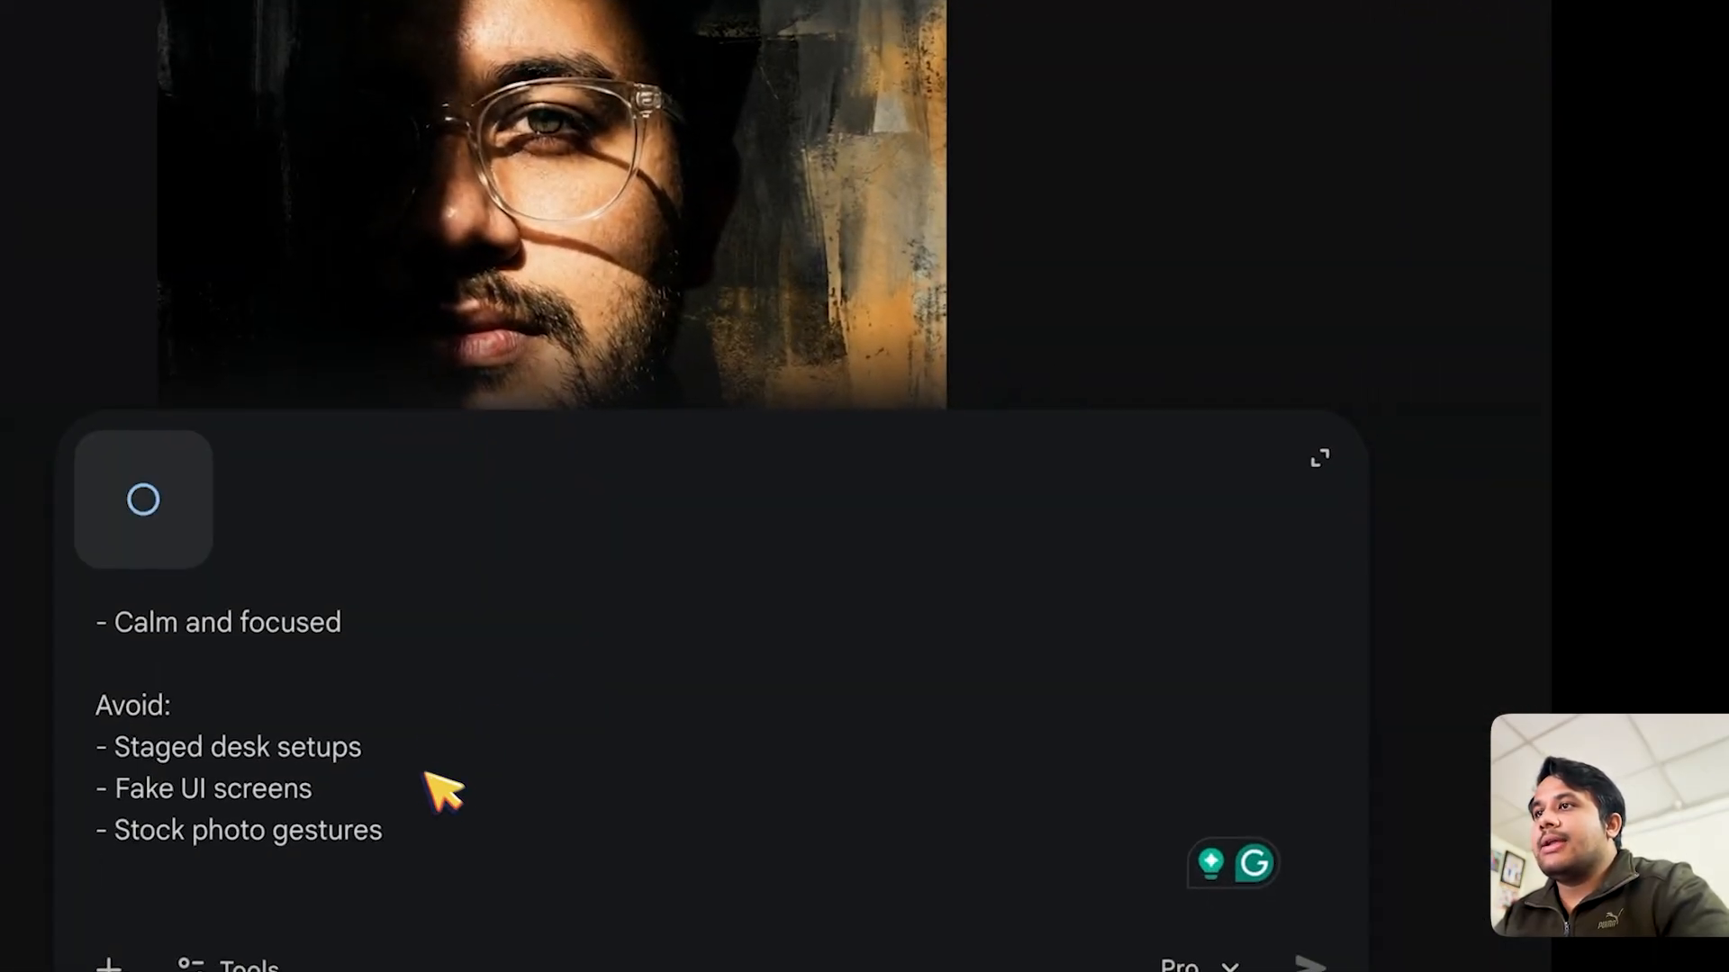
pyautogui.press('Return')
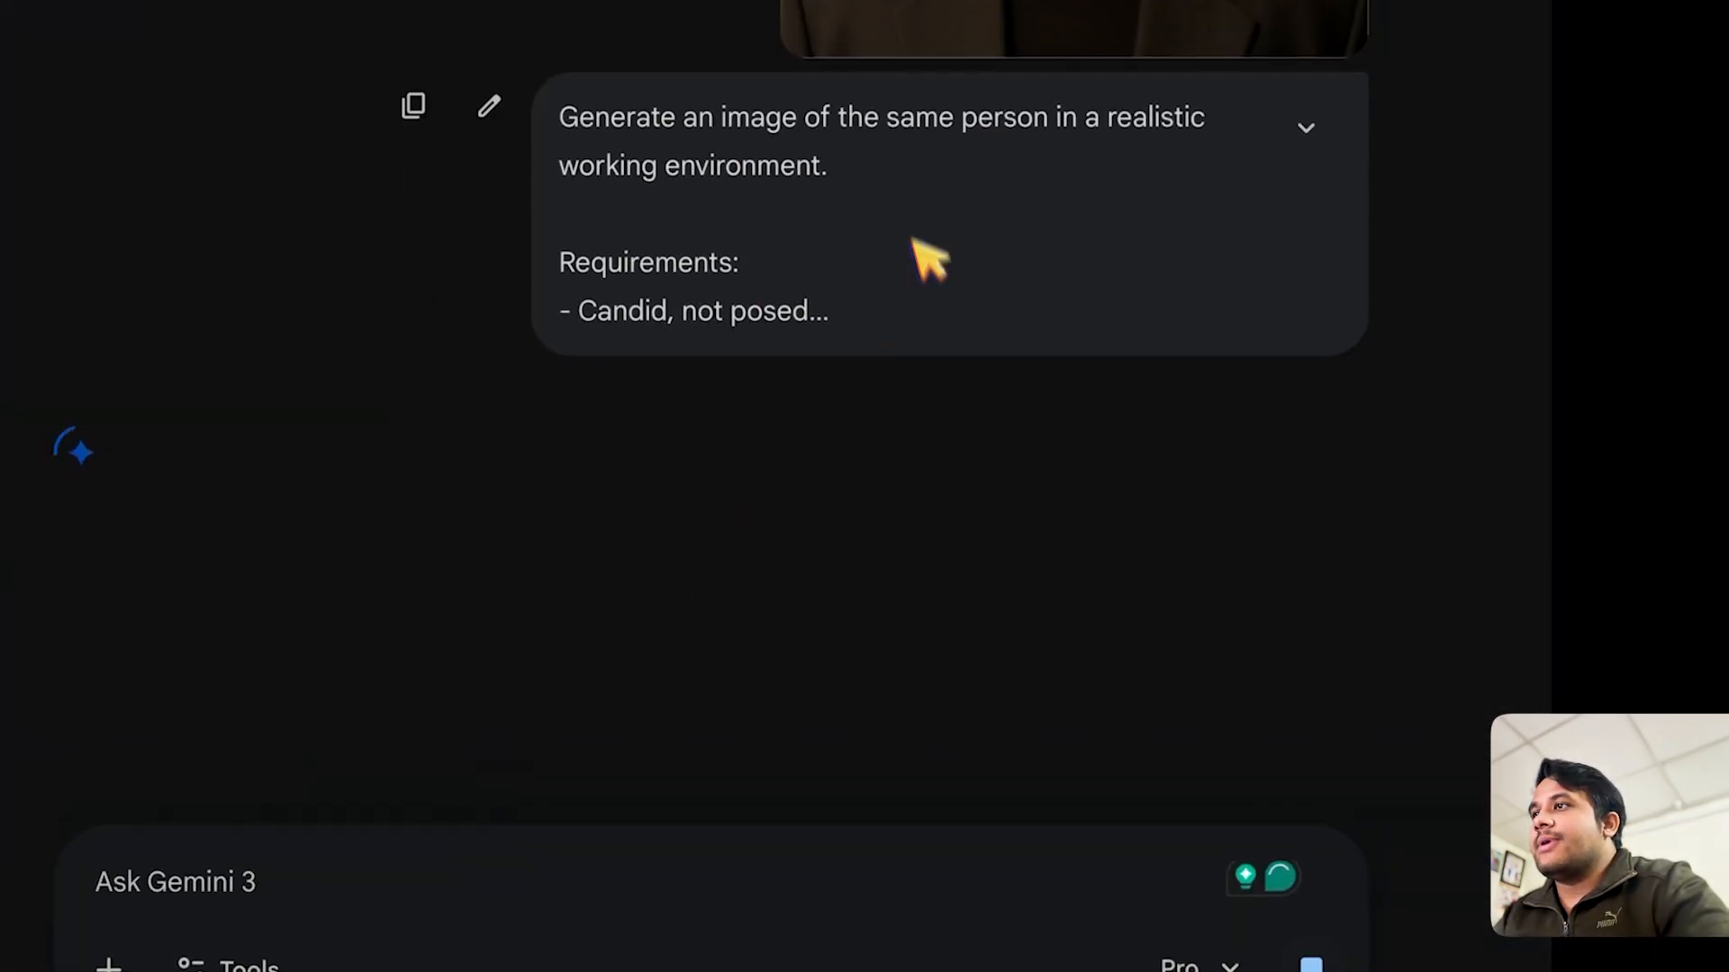
# - Expand and read the sent prompt, then return to UXMagic
pyautogui.click(1304, 126)
pyautogui.scroll(-3, 865, 549)
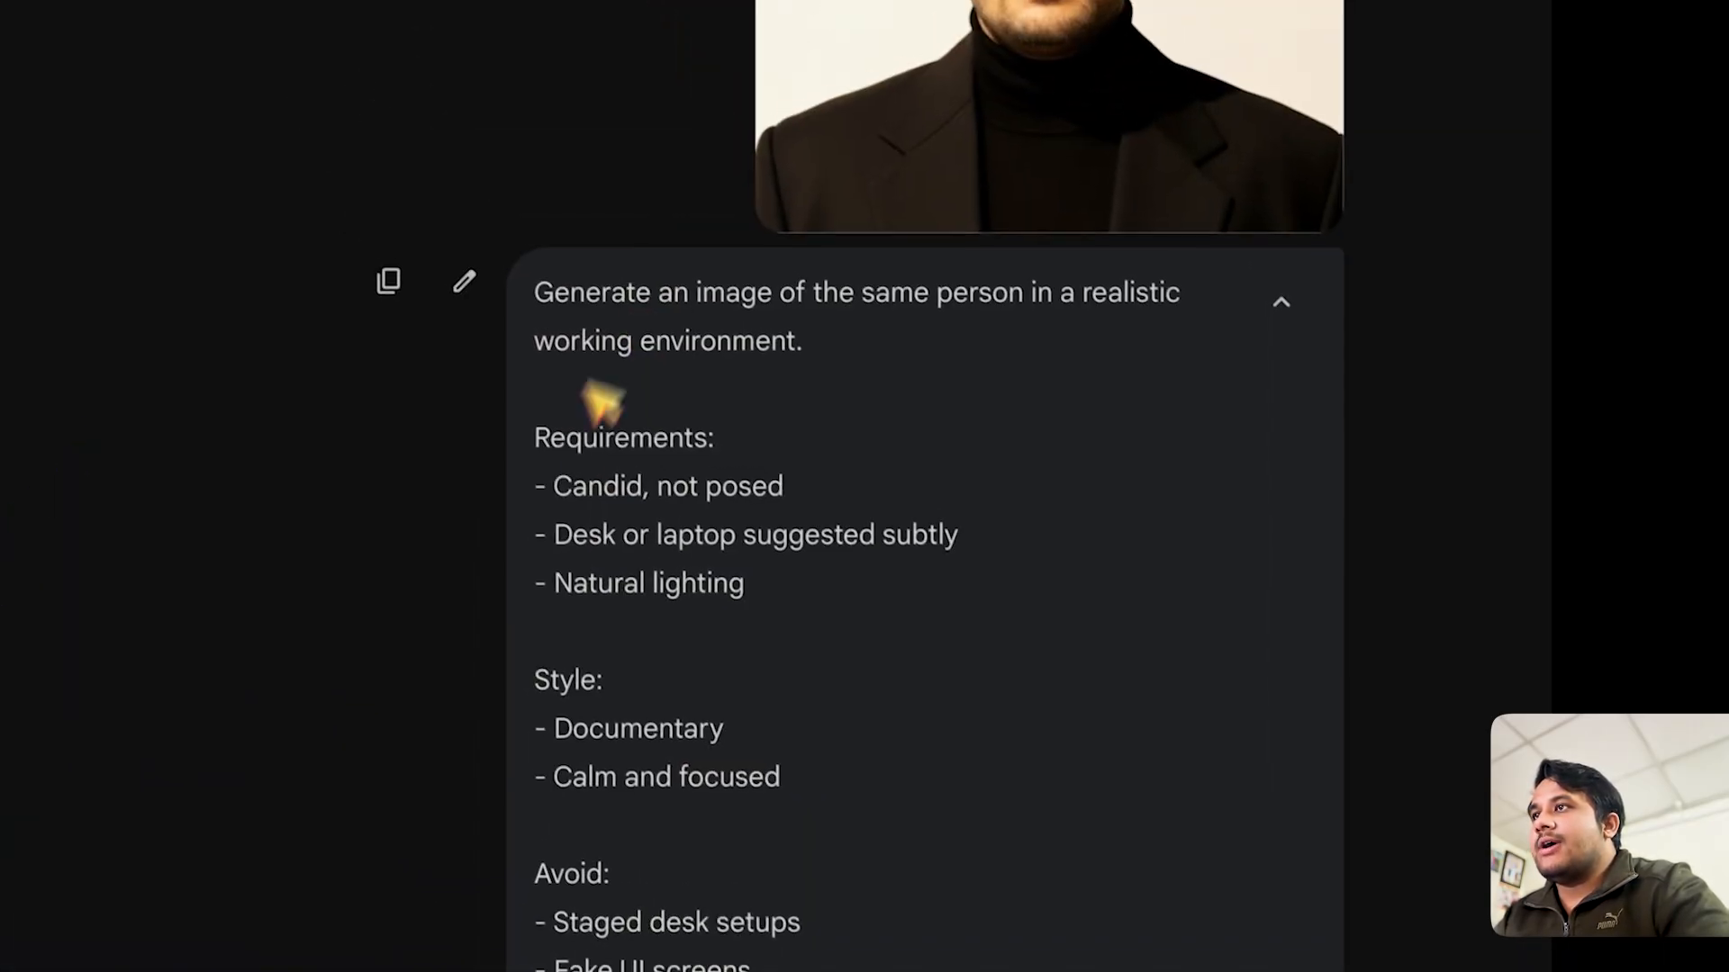
pyautogui.click(1281, 304)
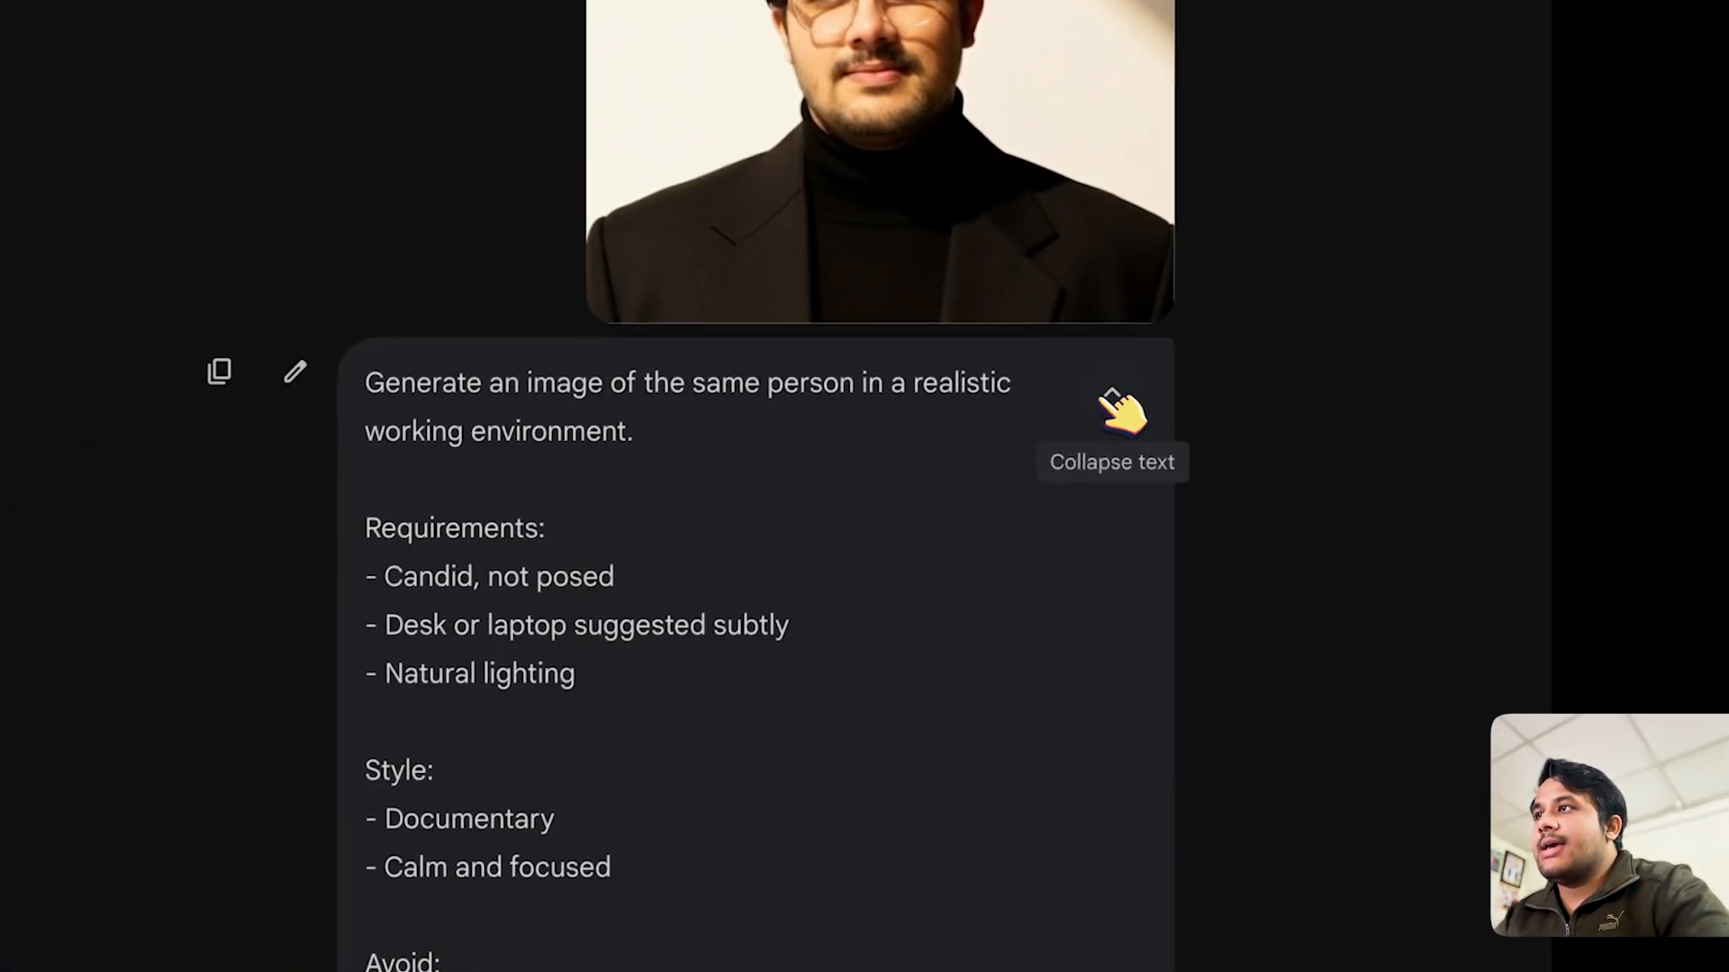
pyautogui.scroll(-3, 798, 636)
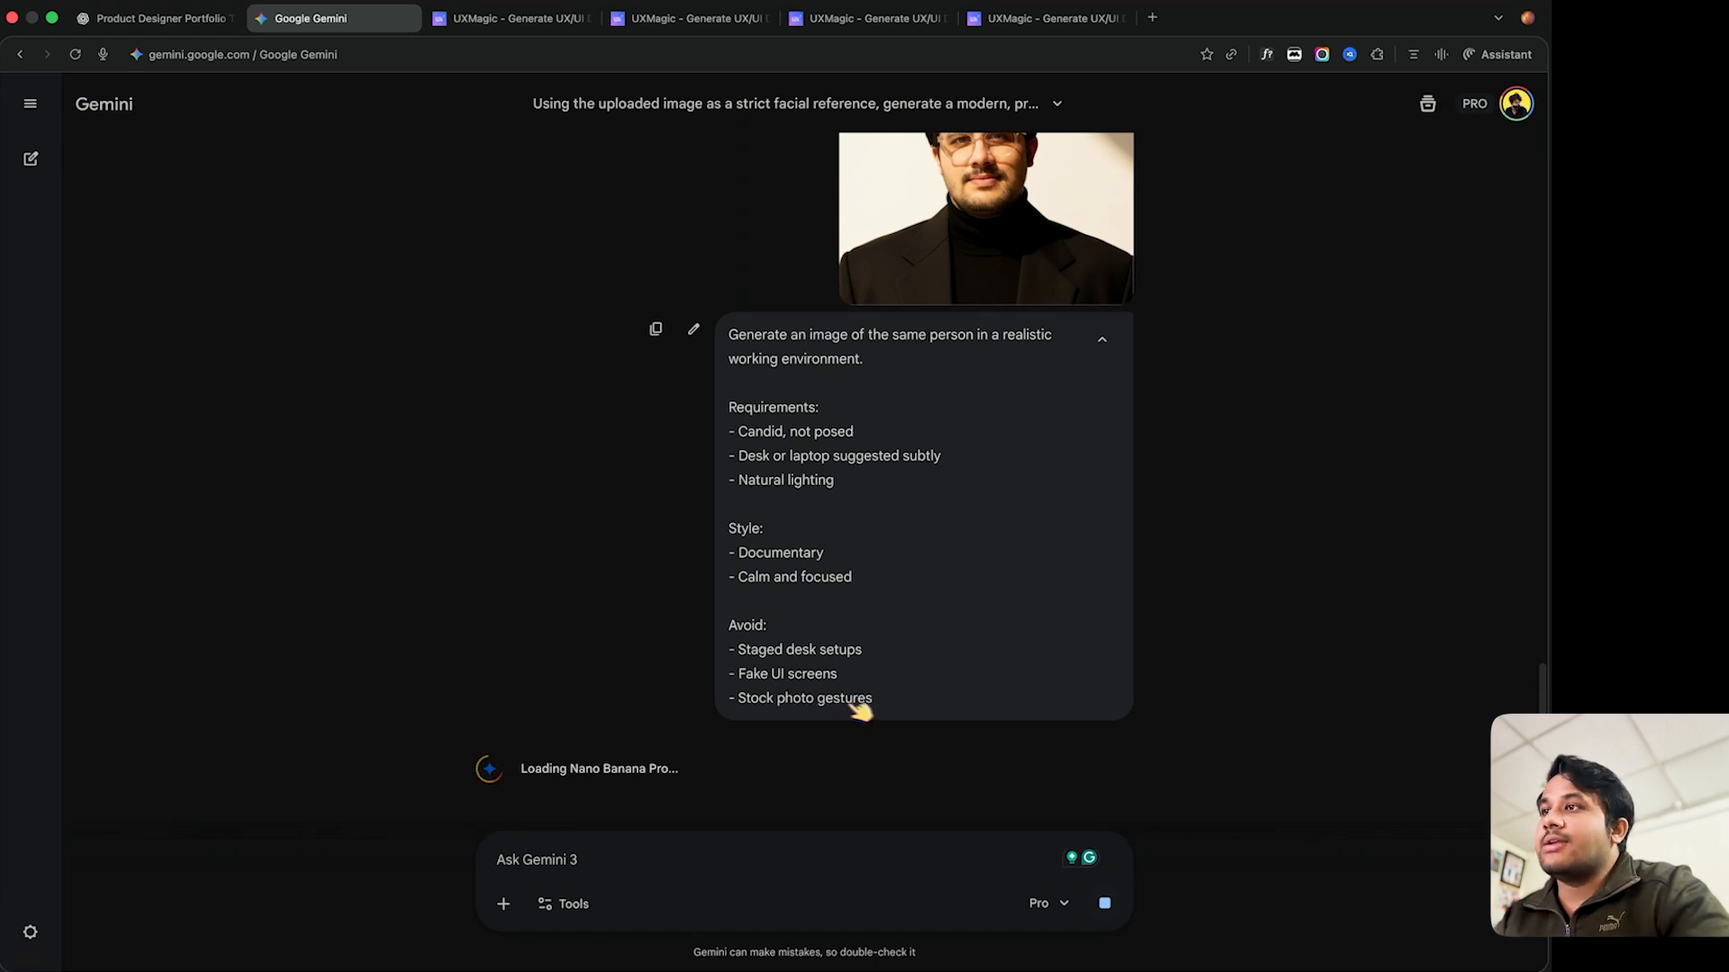
pyautogui.scroll(3, 879, 711)
pyautogui.scroll(-3, 879, 711)
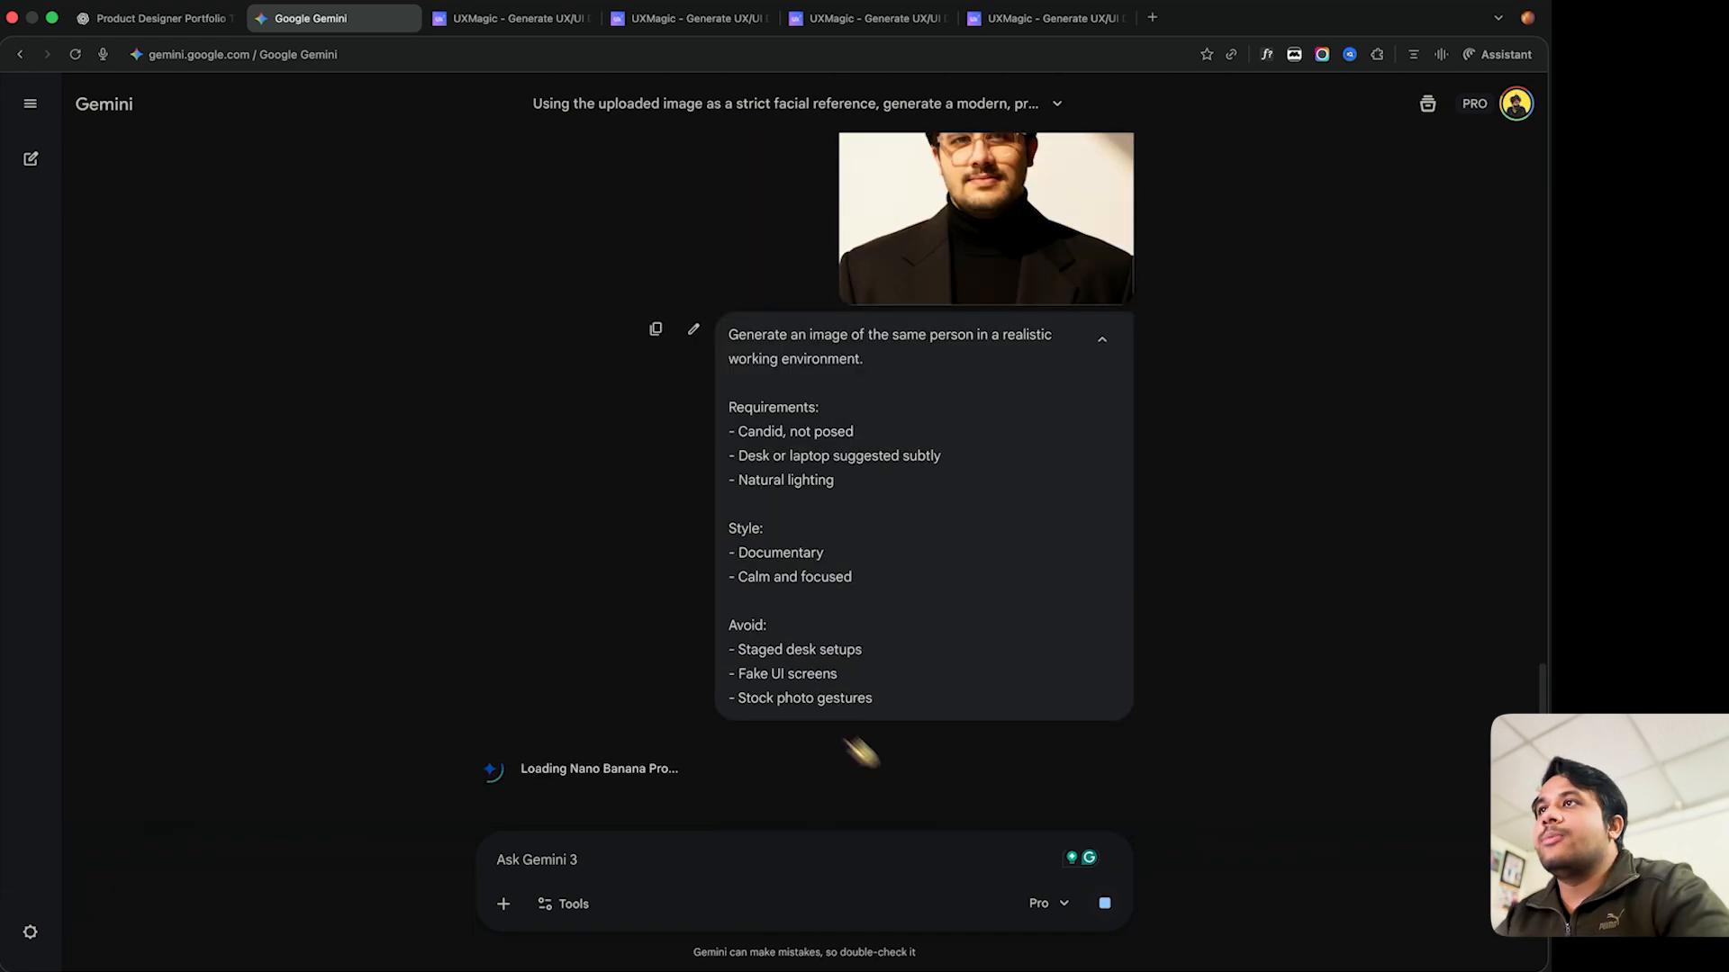
pyautogui.click(519, 20)
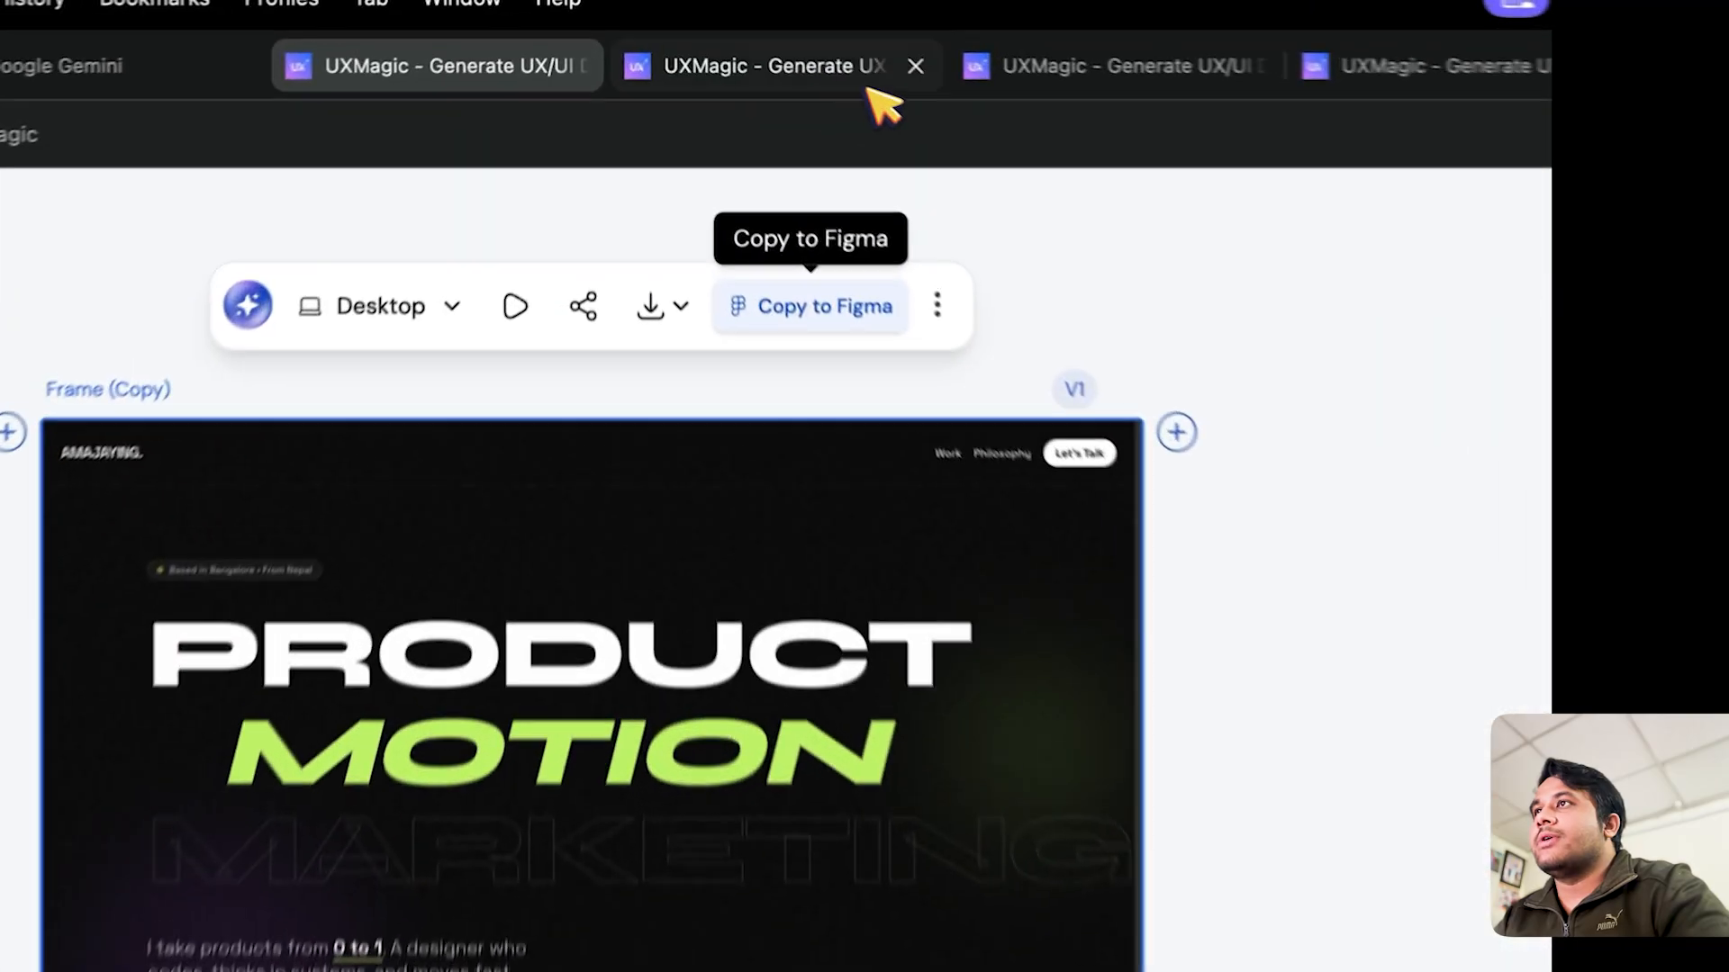
# - Close the three extra UXMagic tabs and load github.com in a new tab
pyautogui.click(915, 66)
pyautogui.click(915, 66)
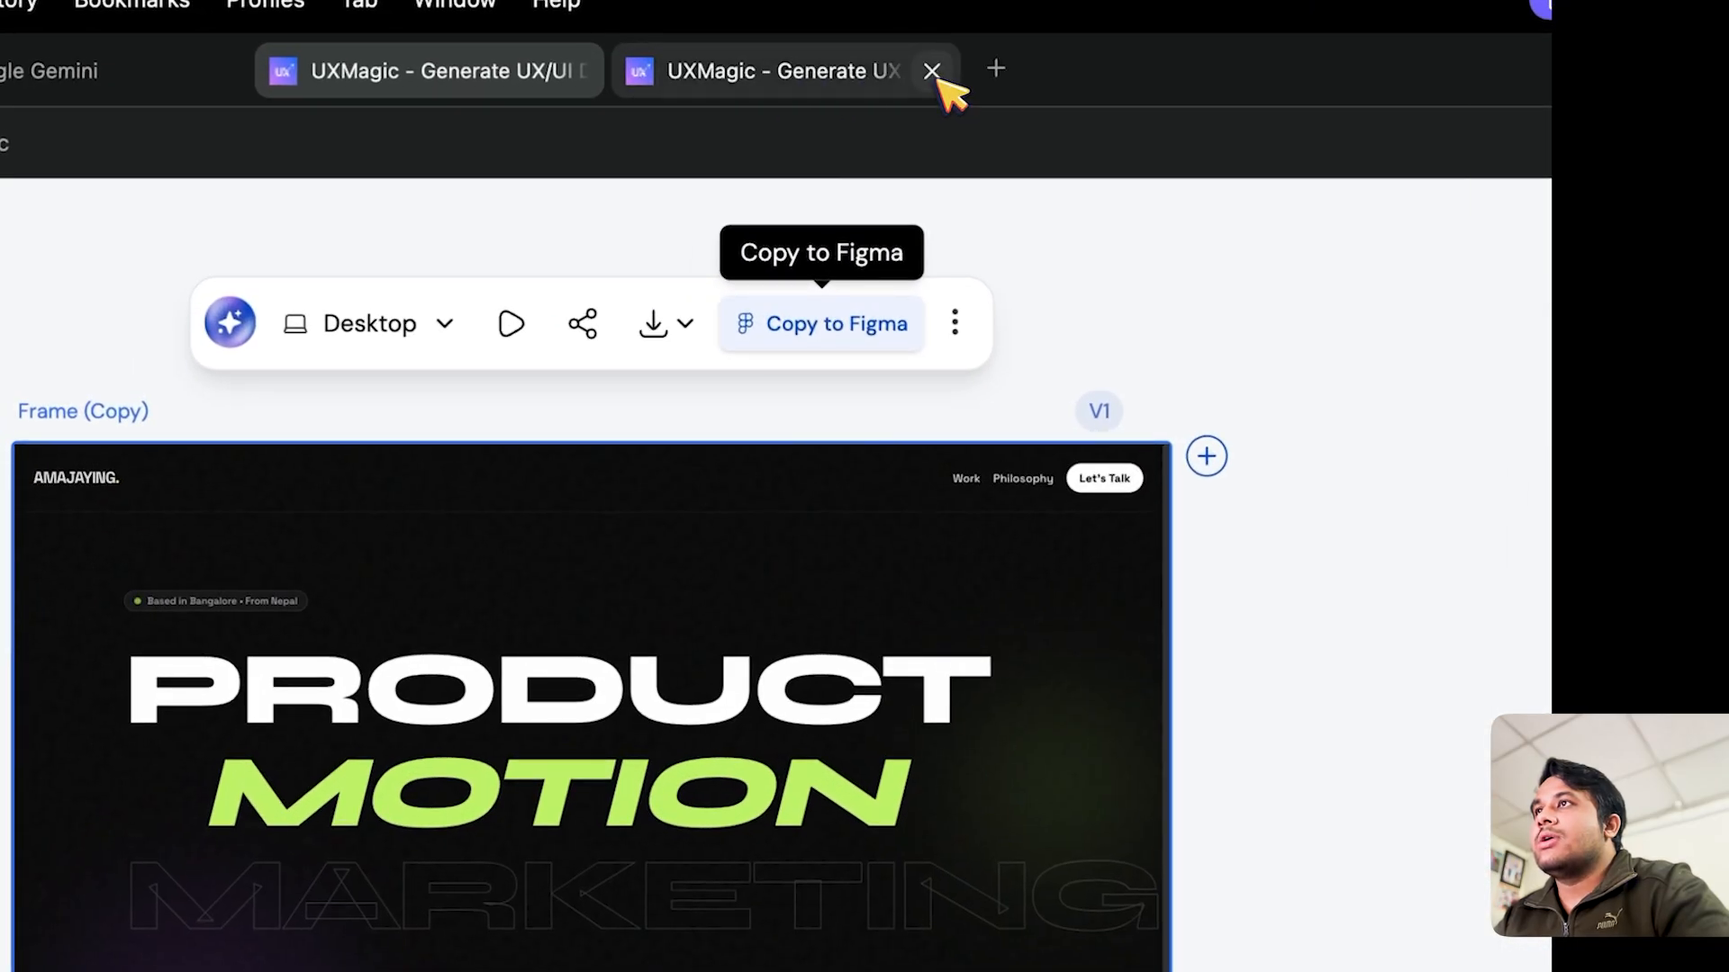
pyautogui.click(914, 66)
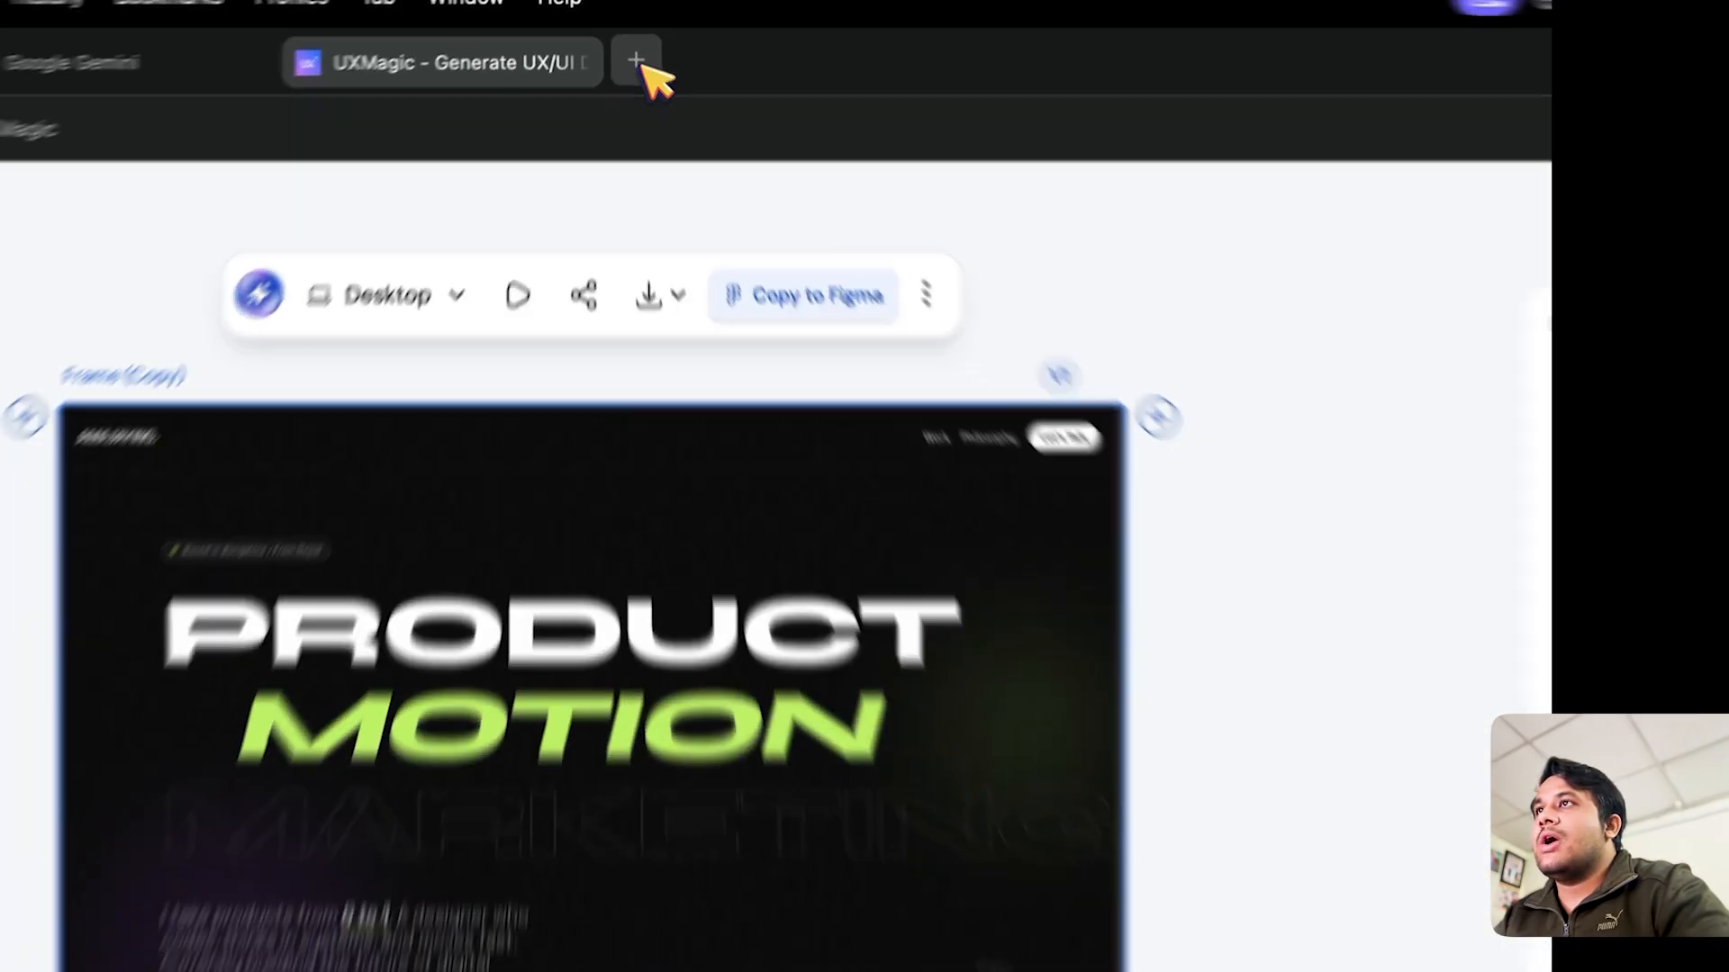
pyautogui.click(640, 68)
pyautogui.write('github.com')
pyautogui.press('Return')
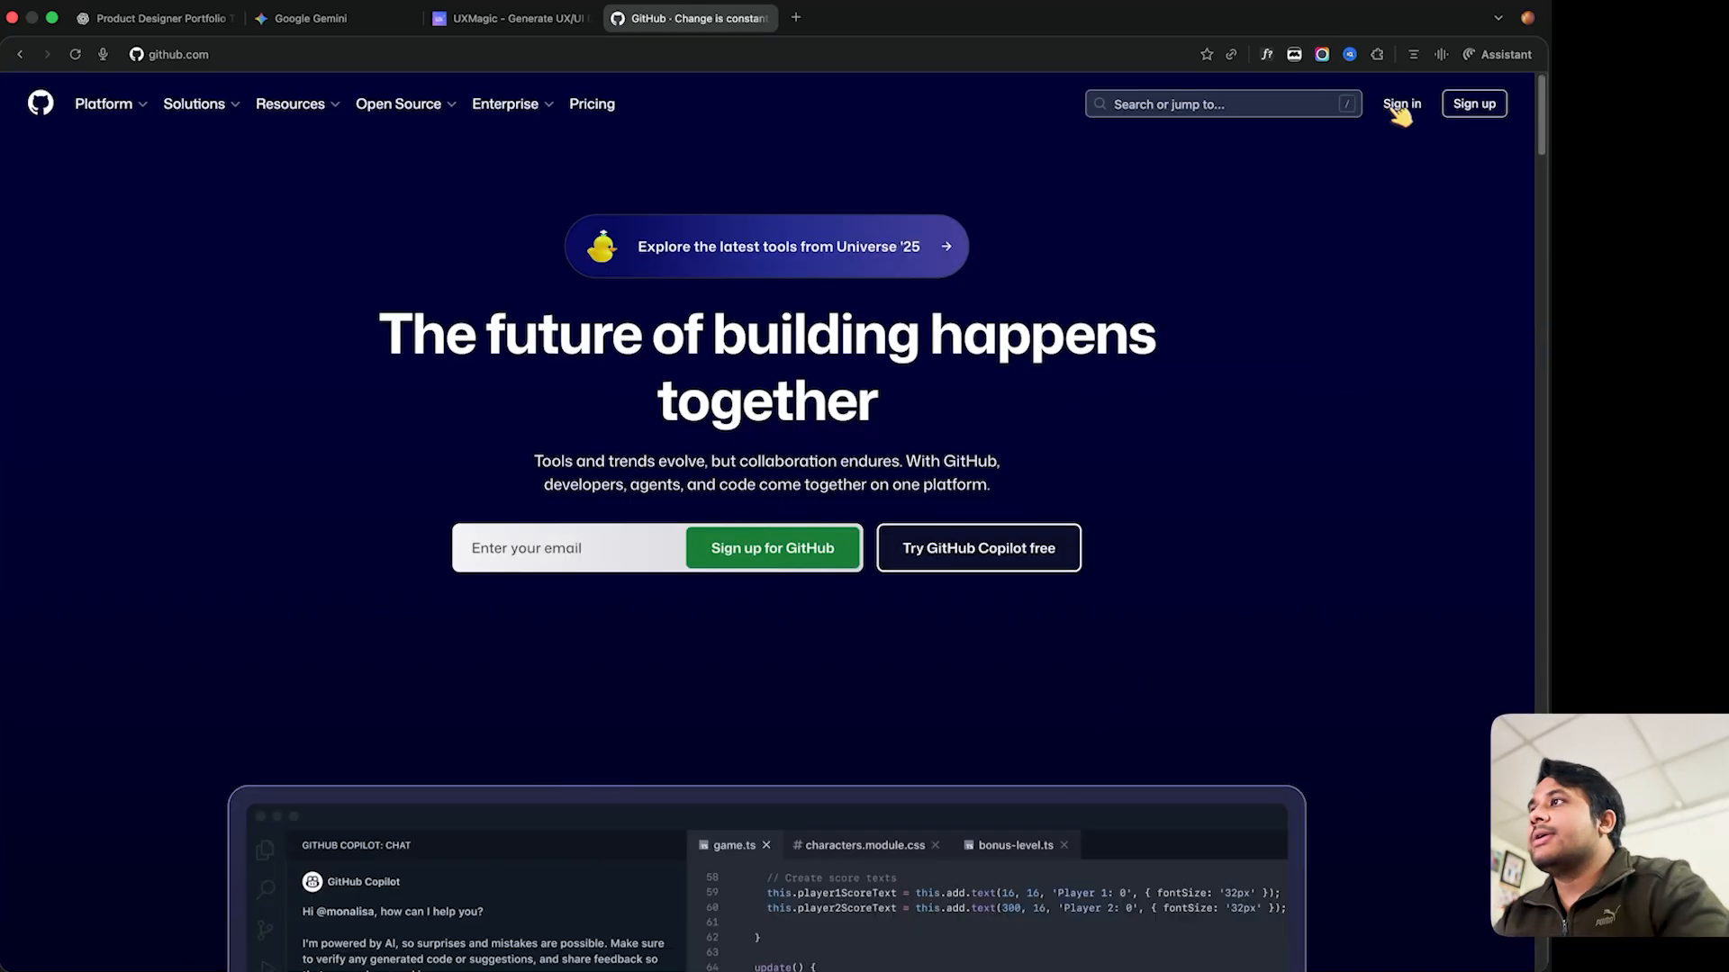
# - Sign in to GitHub and enter the two-factor verification code
pyautogui.click(1402, 105)
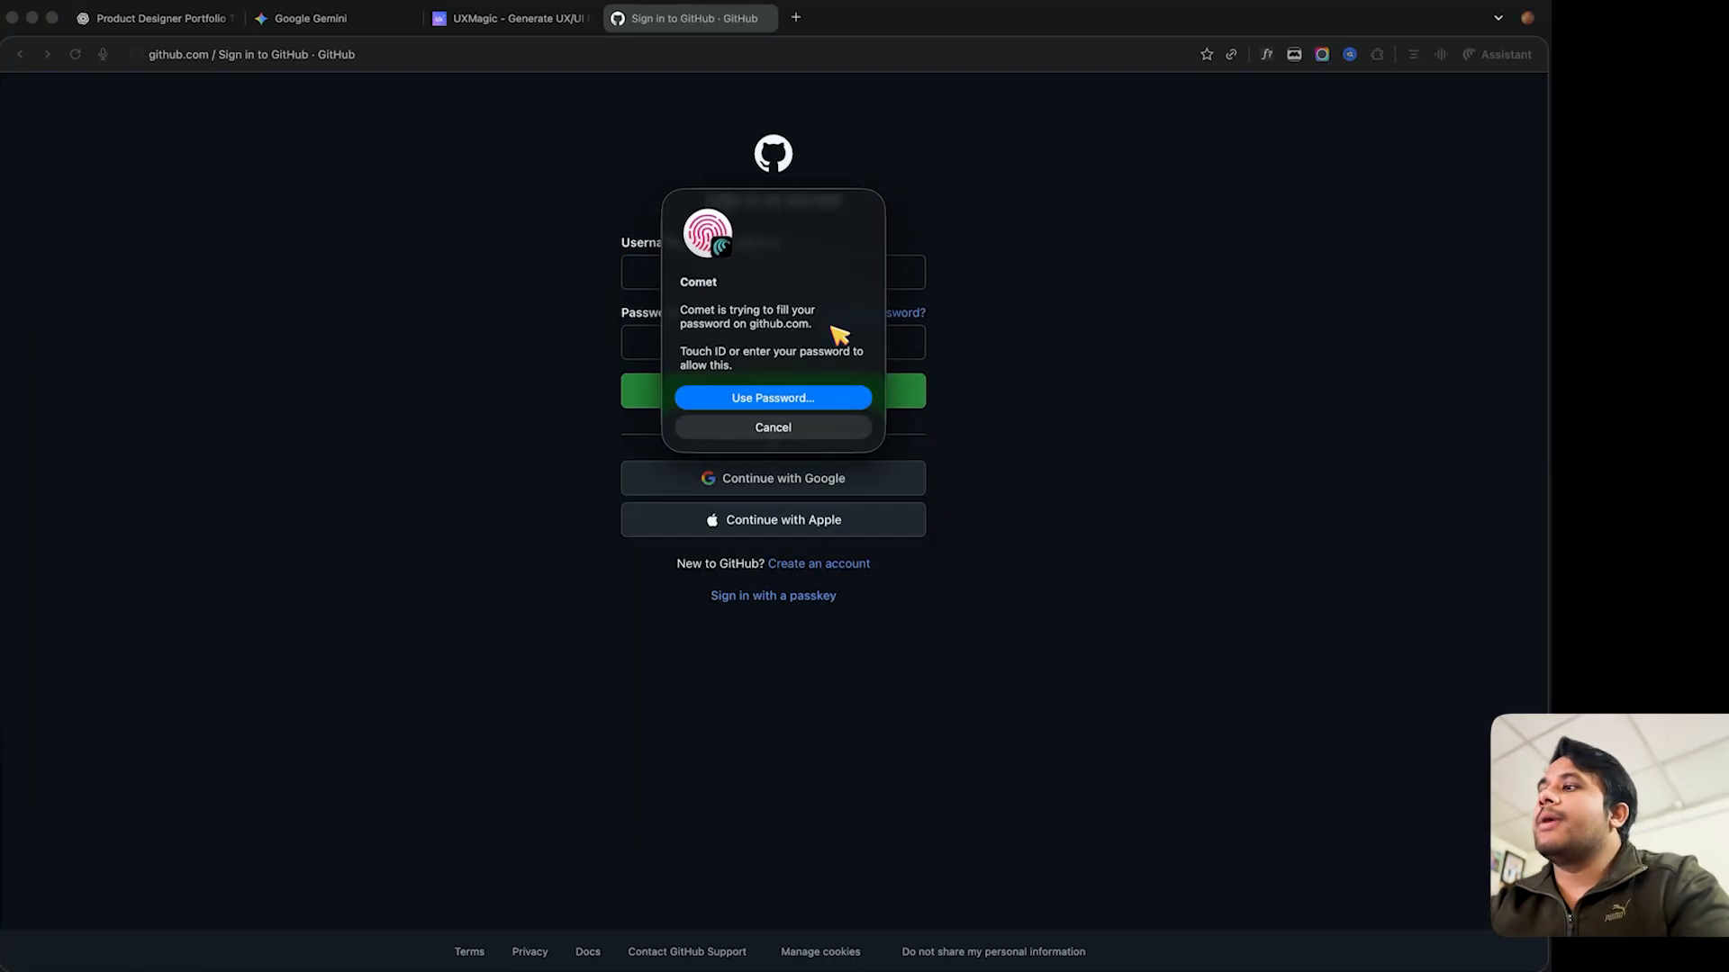
pyautogui.click(808, 401)
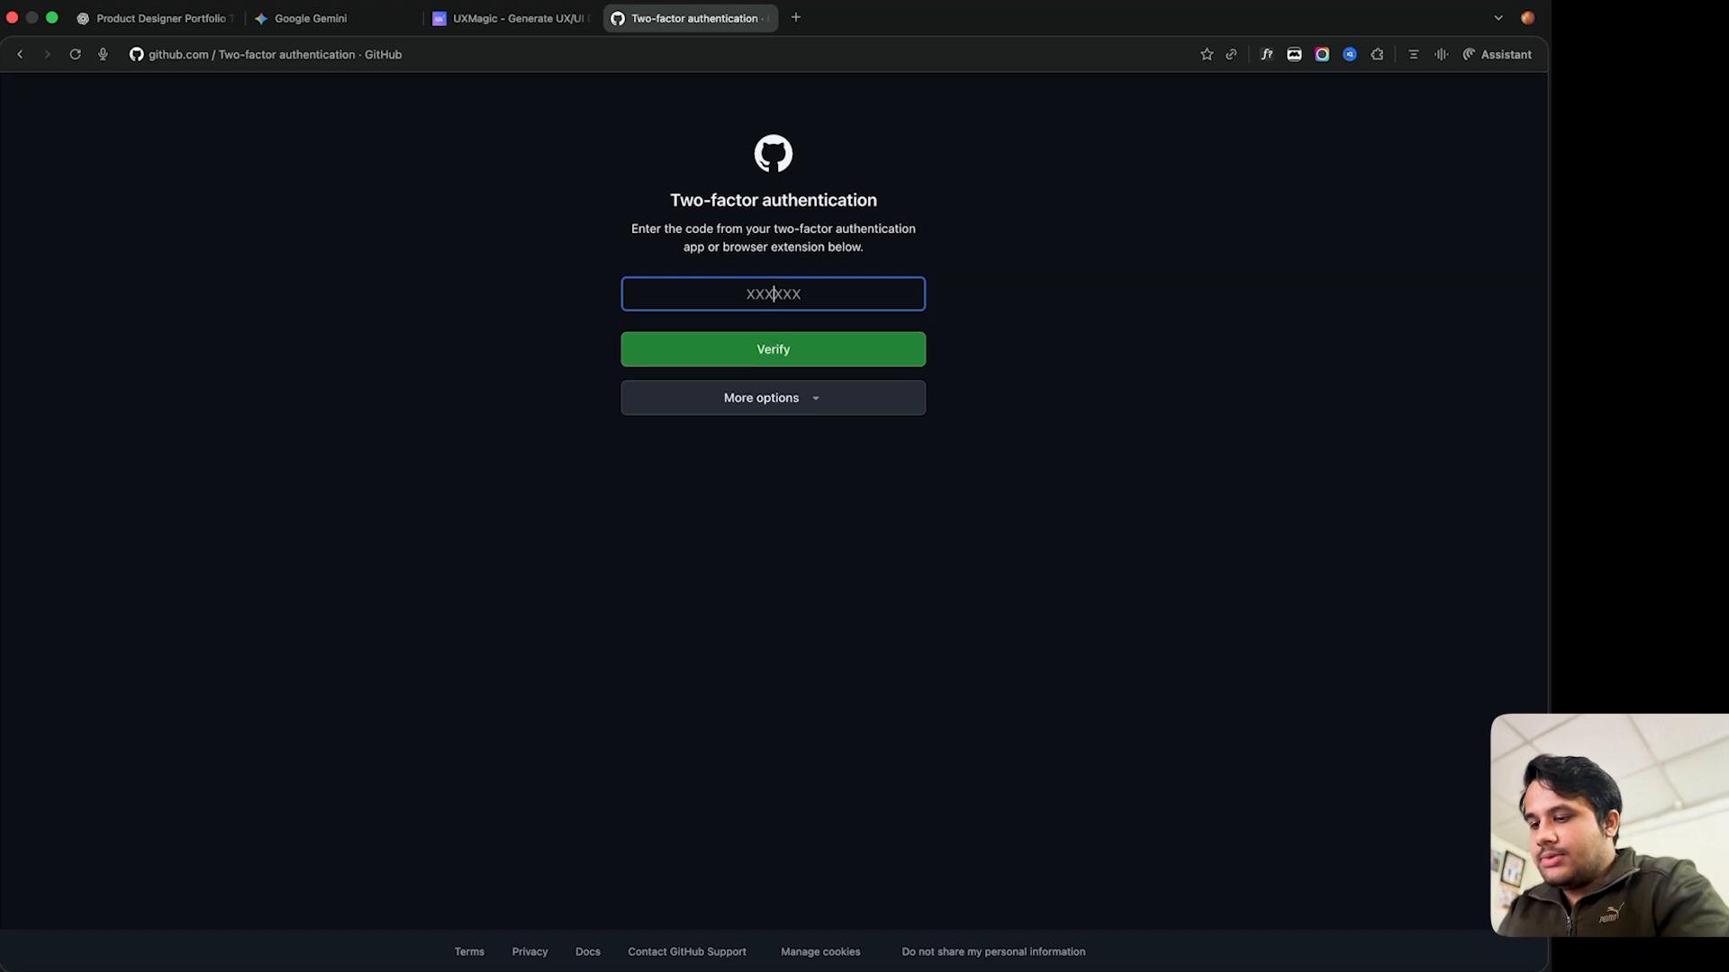
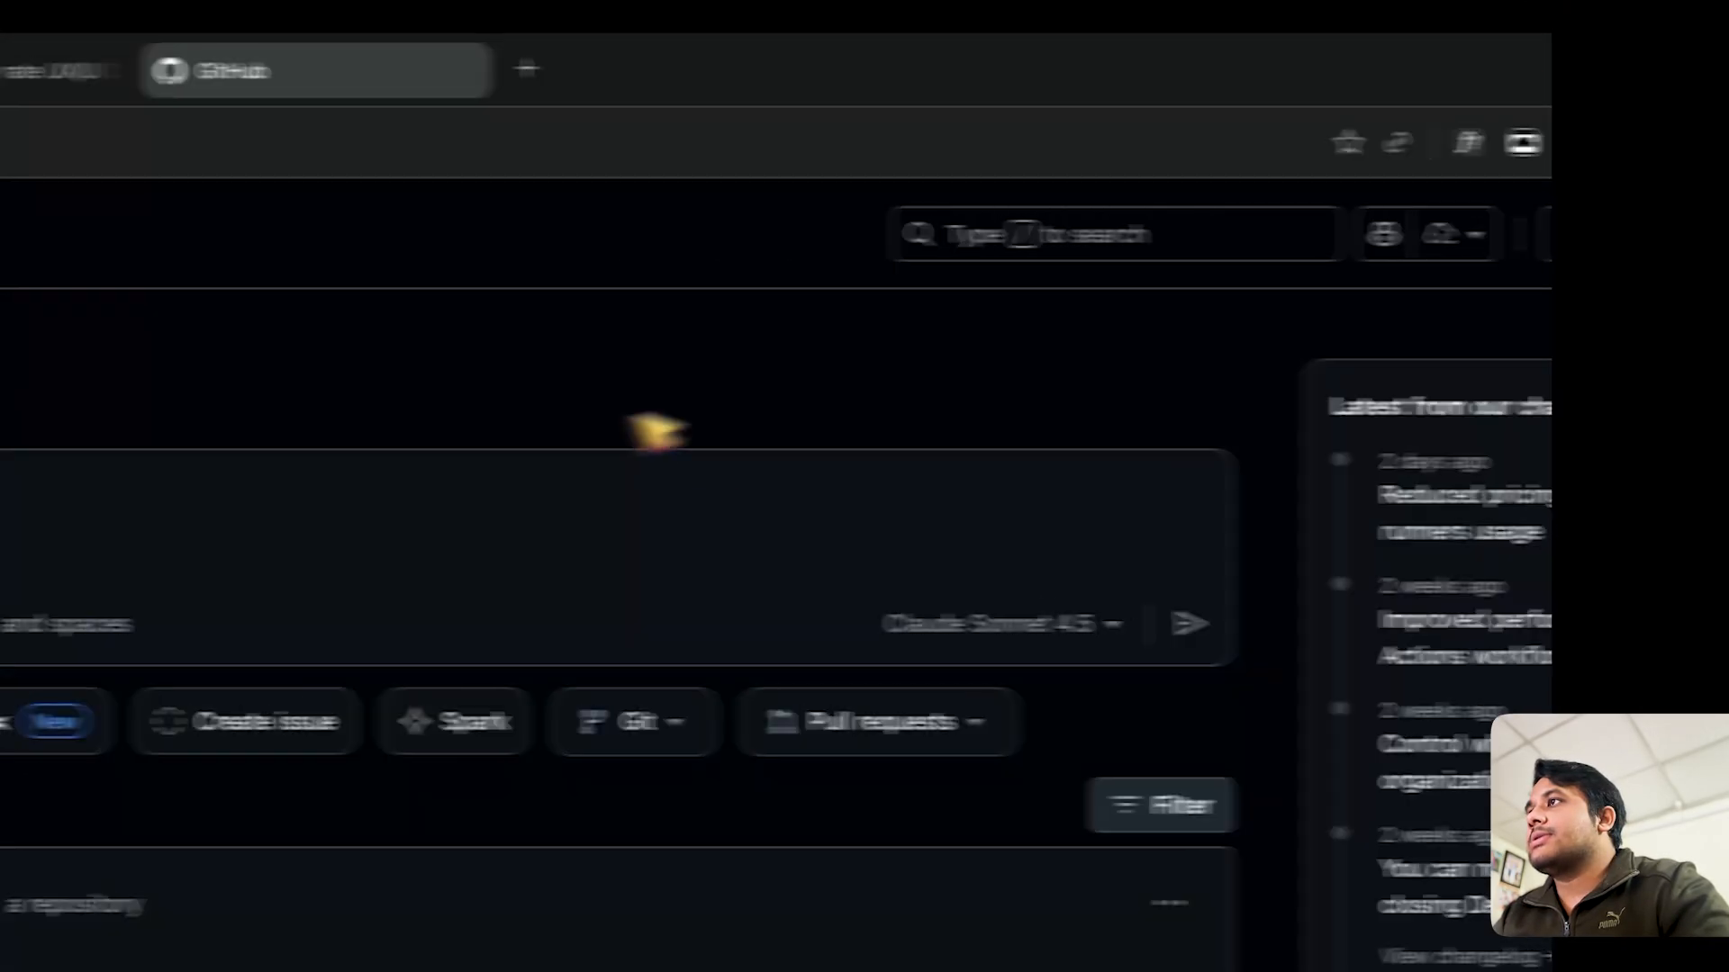
# - Create a private repository named portfolio-ai-ship with a README file
pyautogui.click(1519, 235)
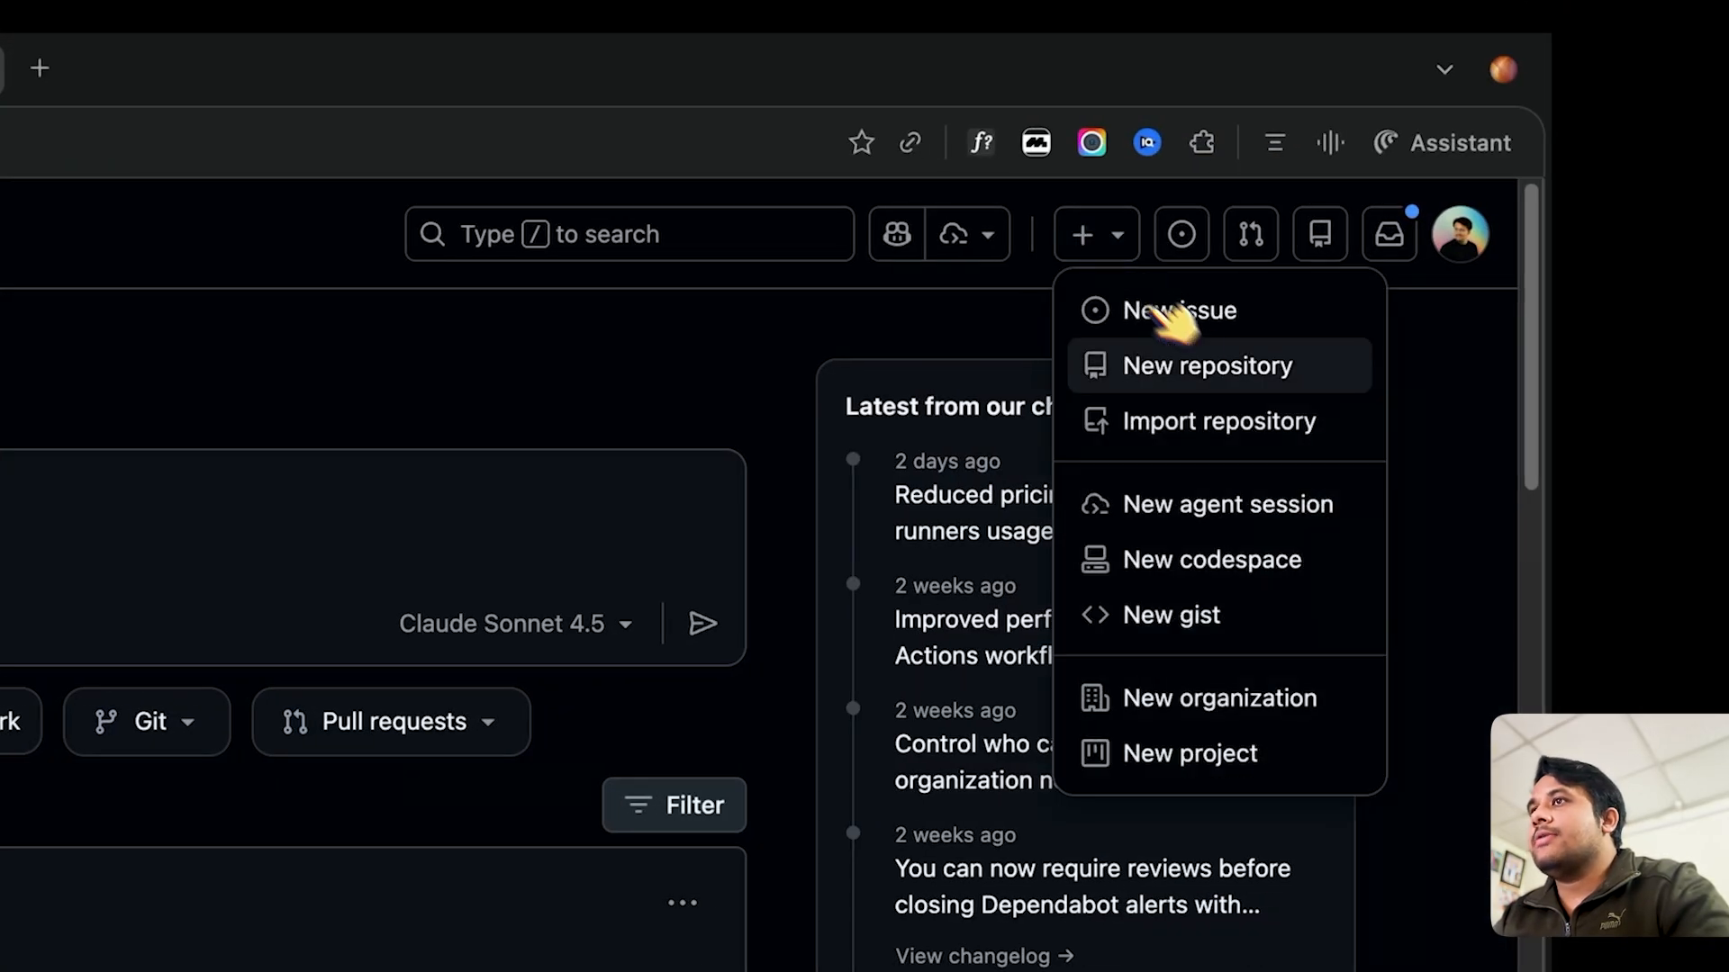
pyautogui.click(1211, 365)
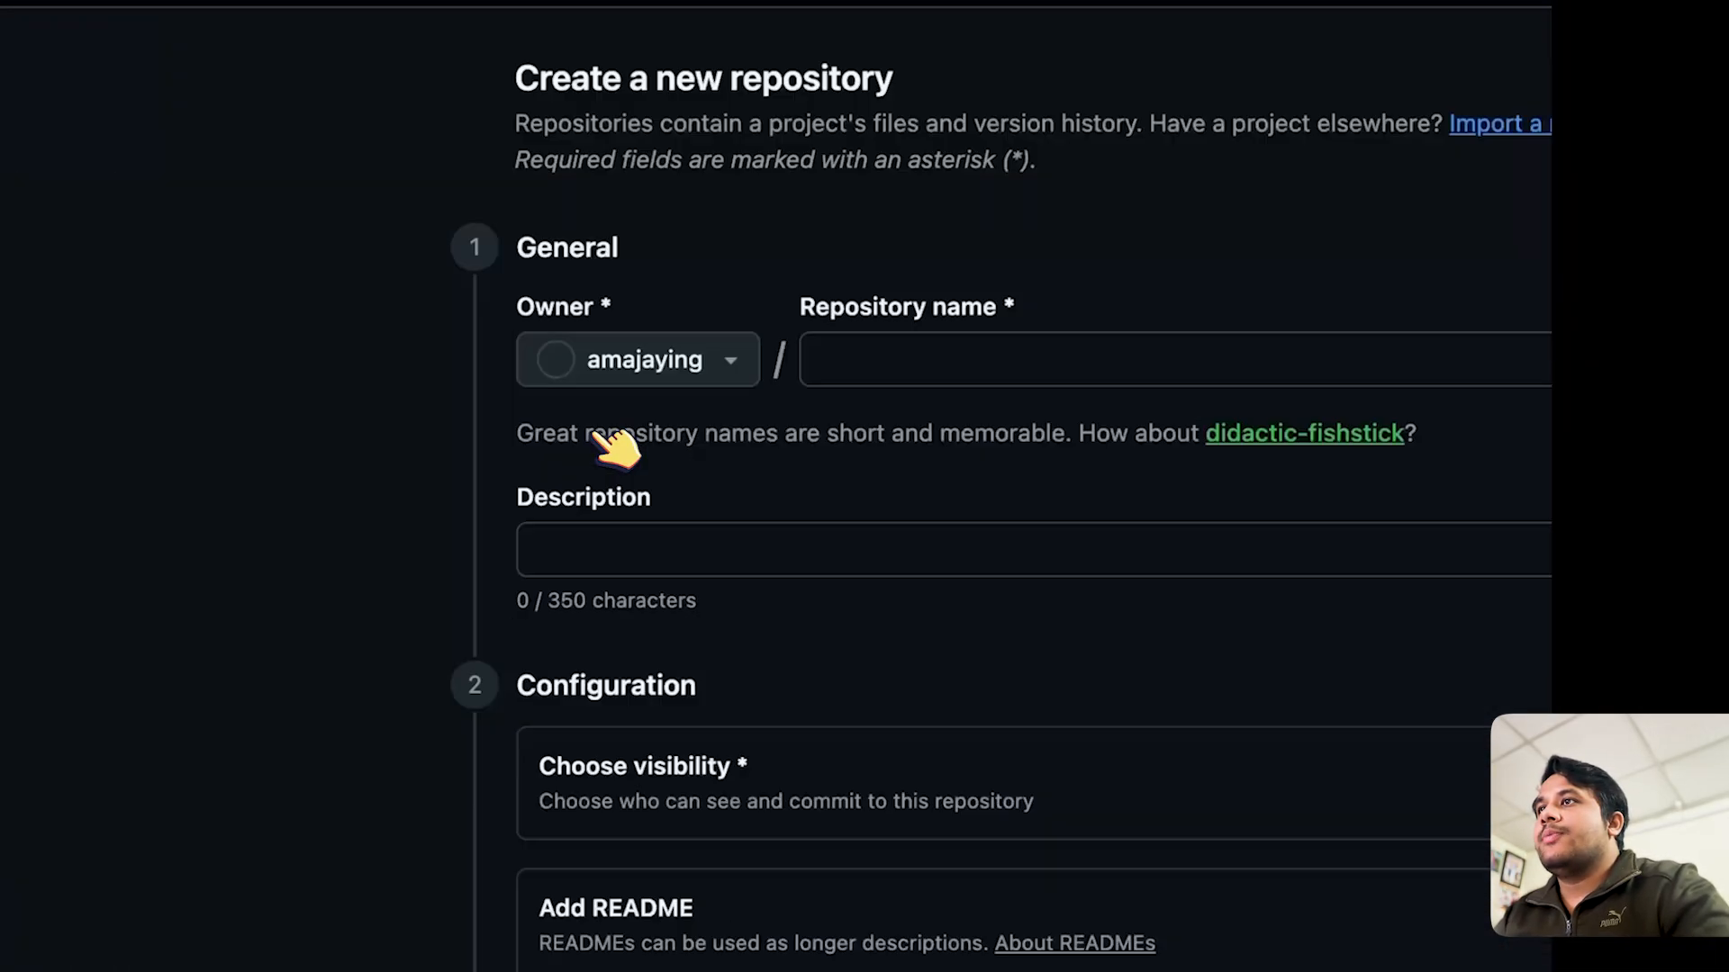
pyautogui.click(950, 366)
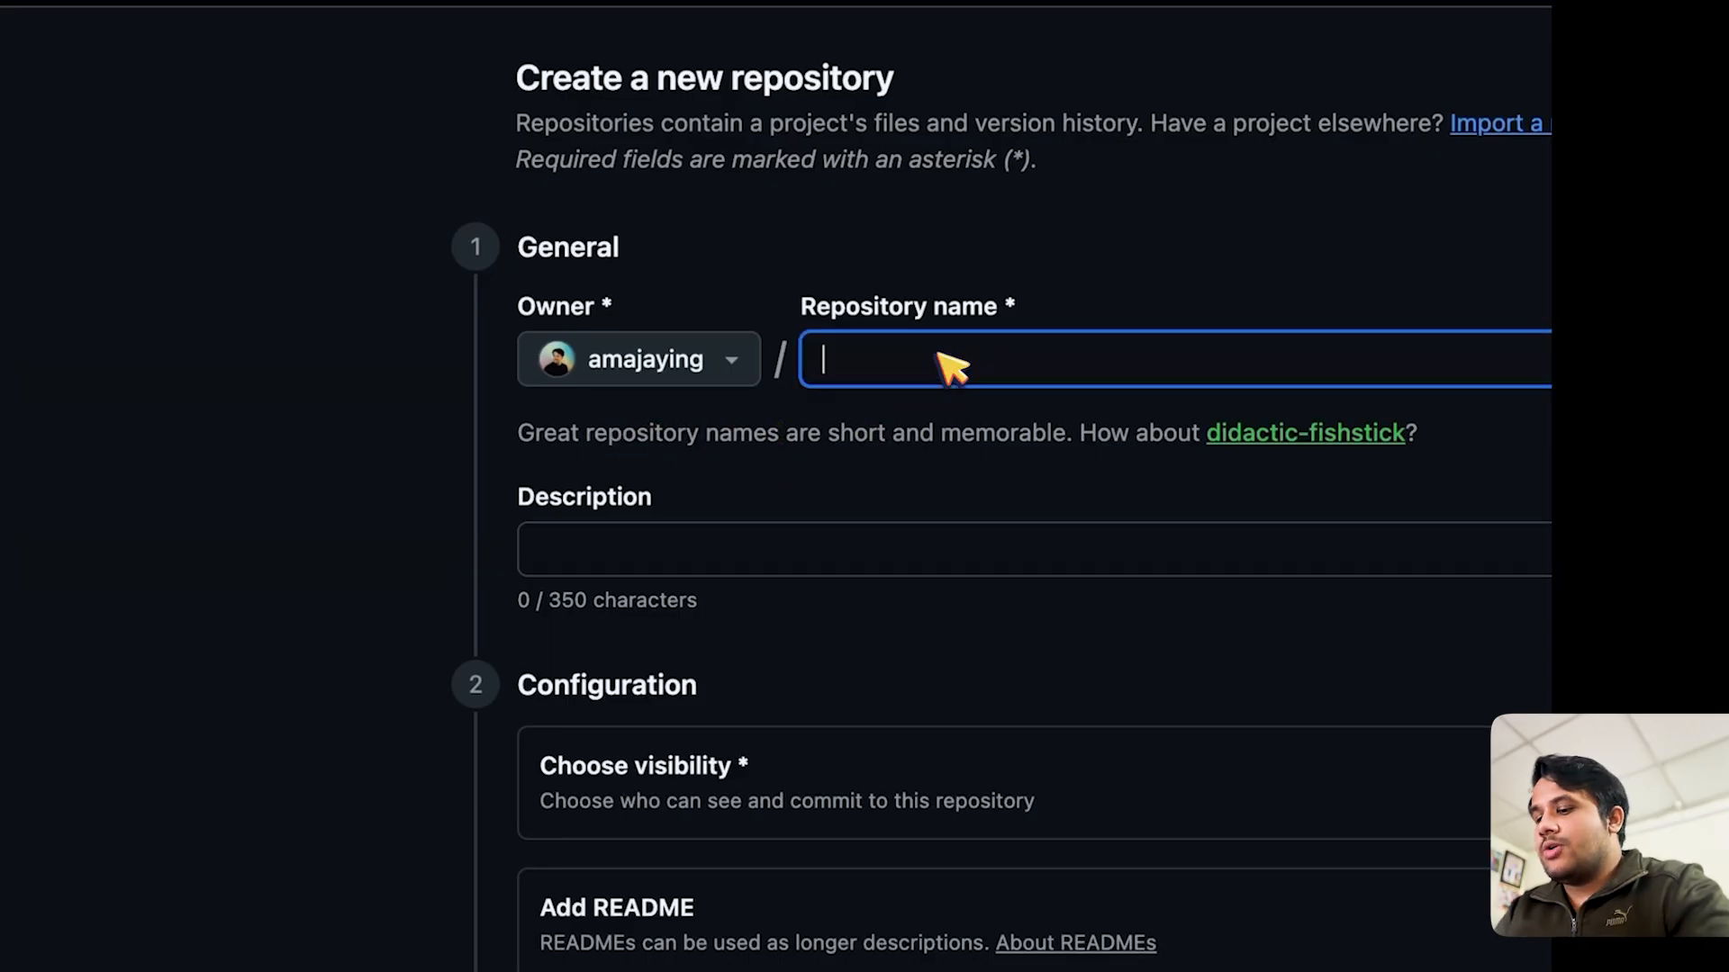
pyautogui.write('portfolio-ai')
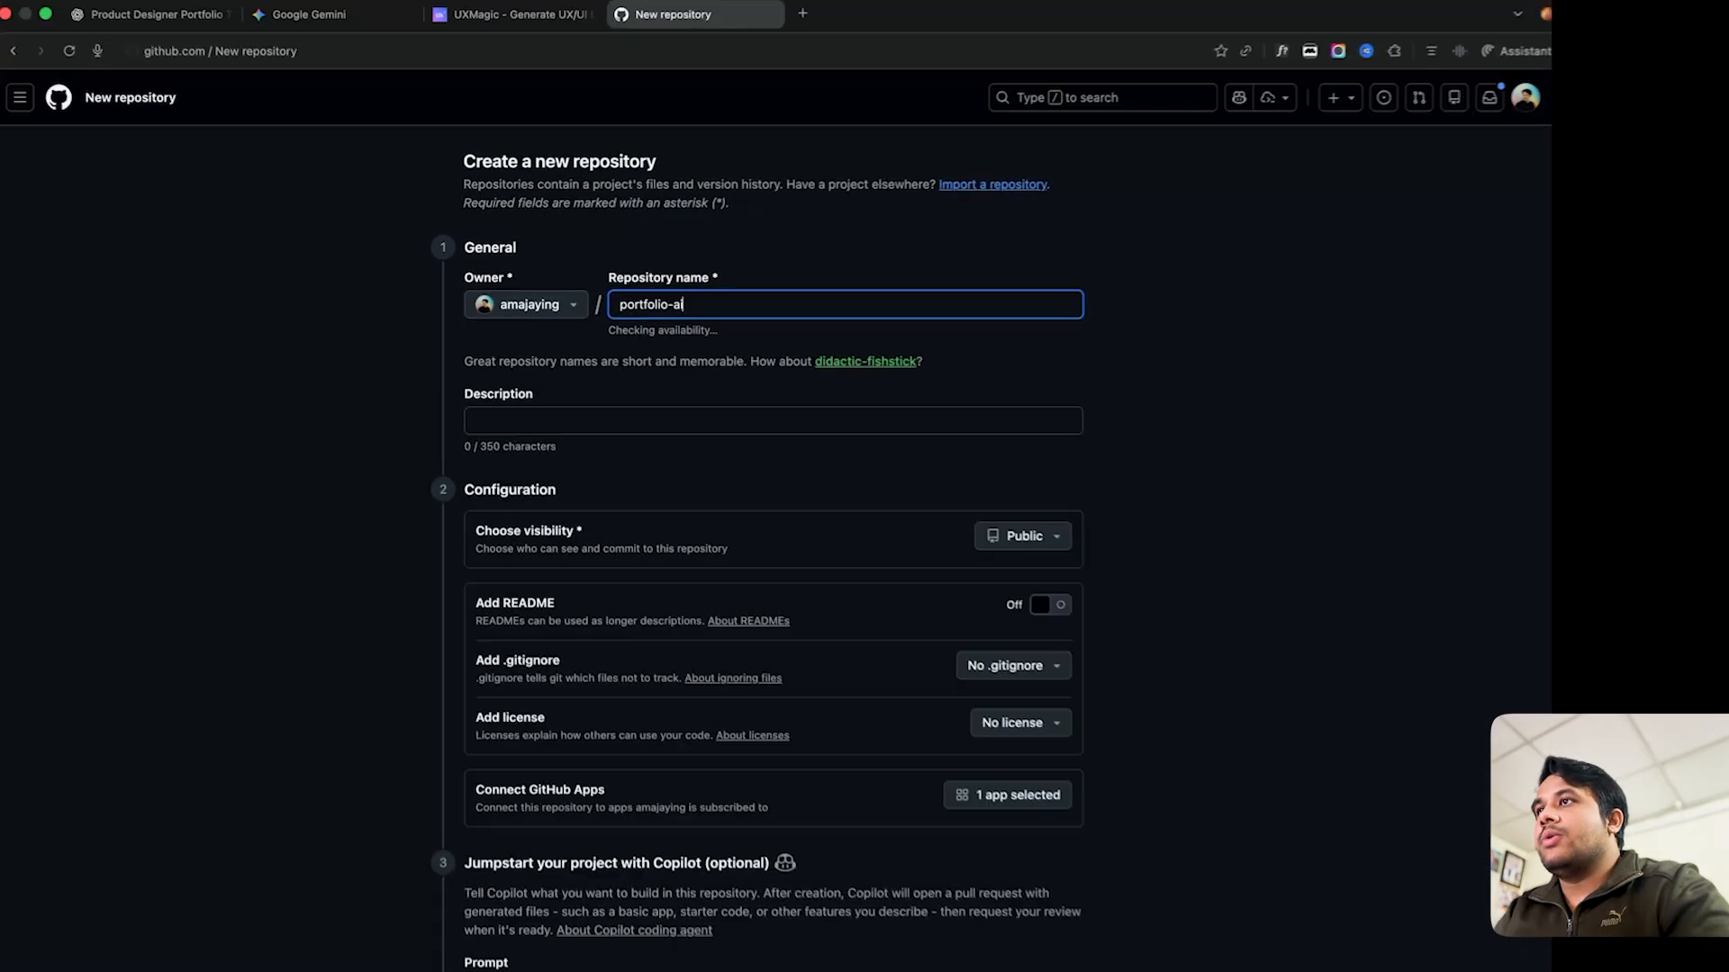
pyautogui.write('-ship')
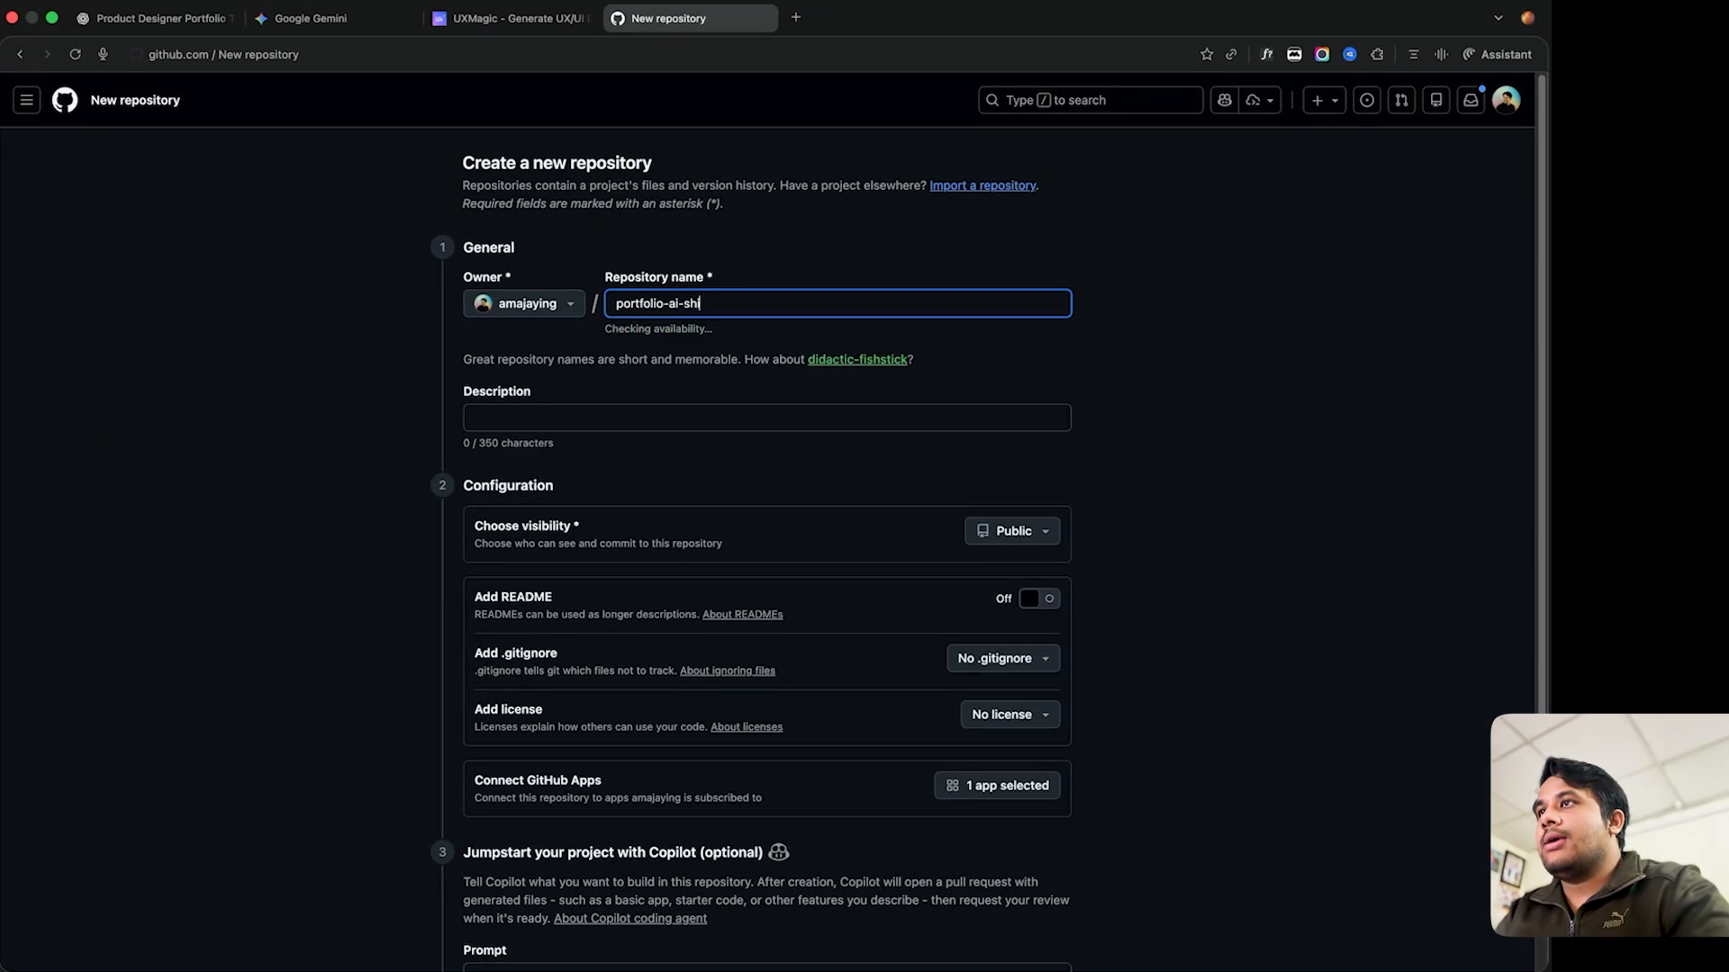
pyautogui.click(621, 421)
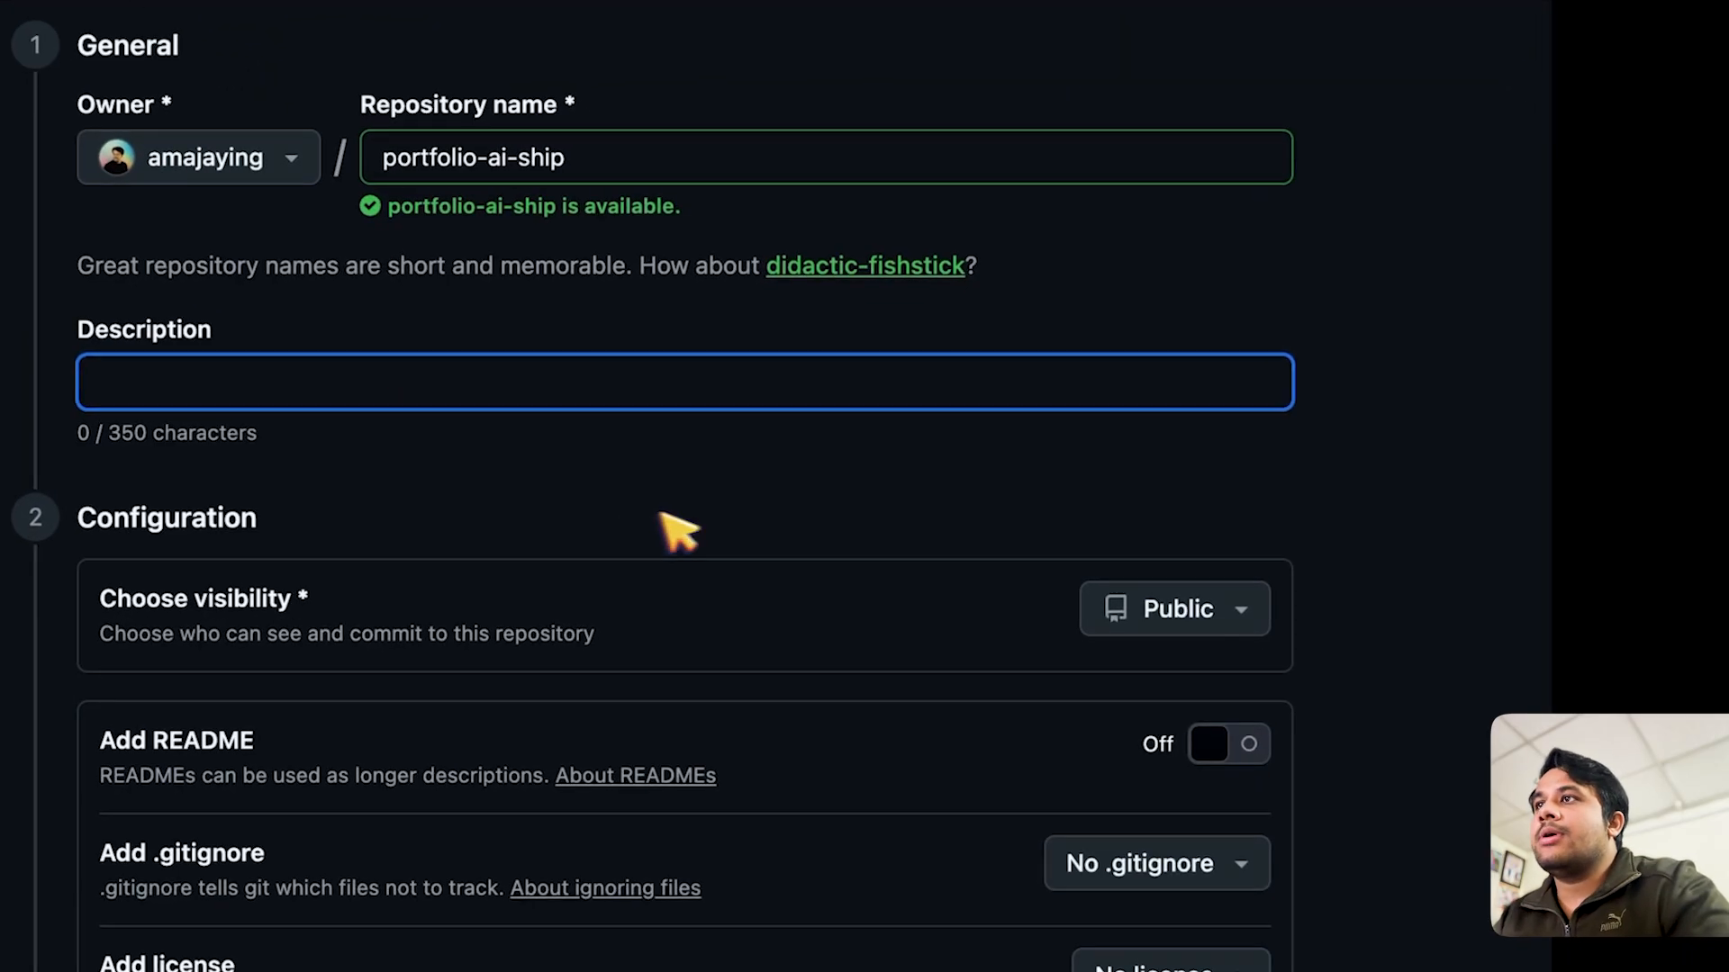
pyautogui.click(1168, 544)
pyautogui.click(1061, 748)
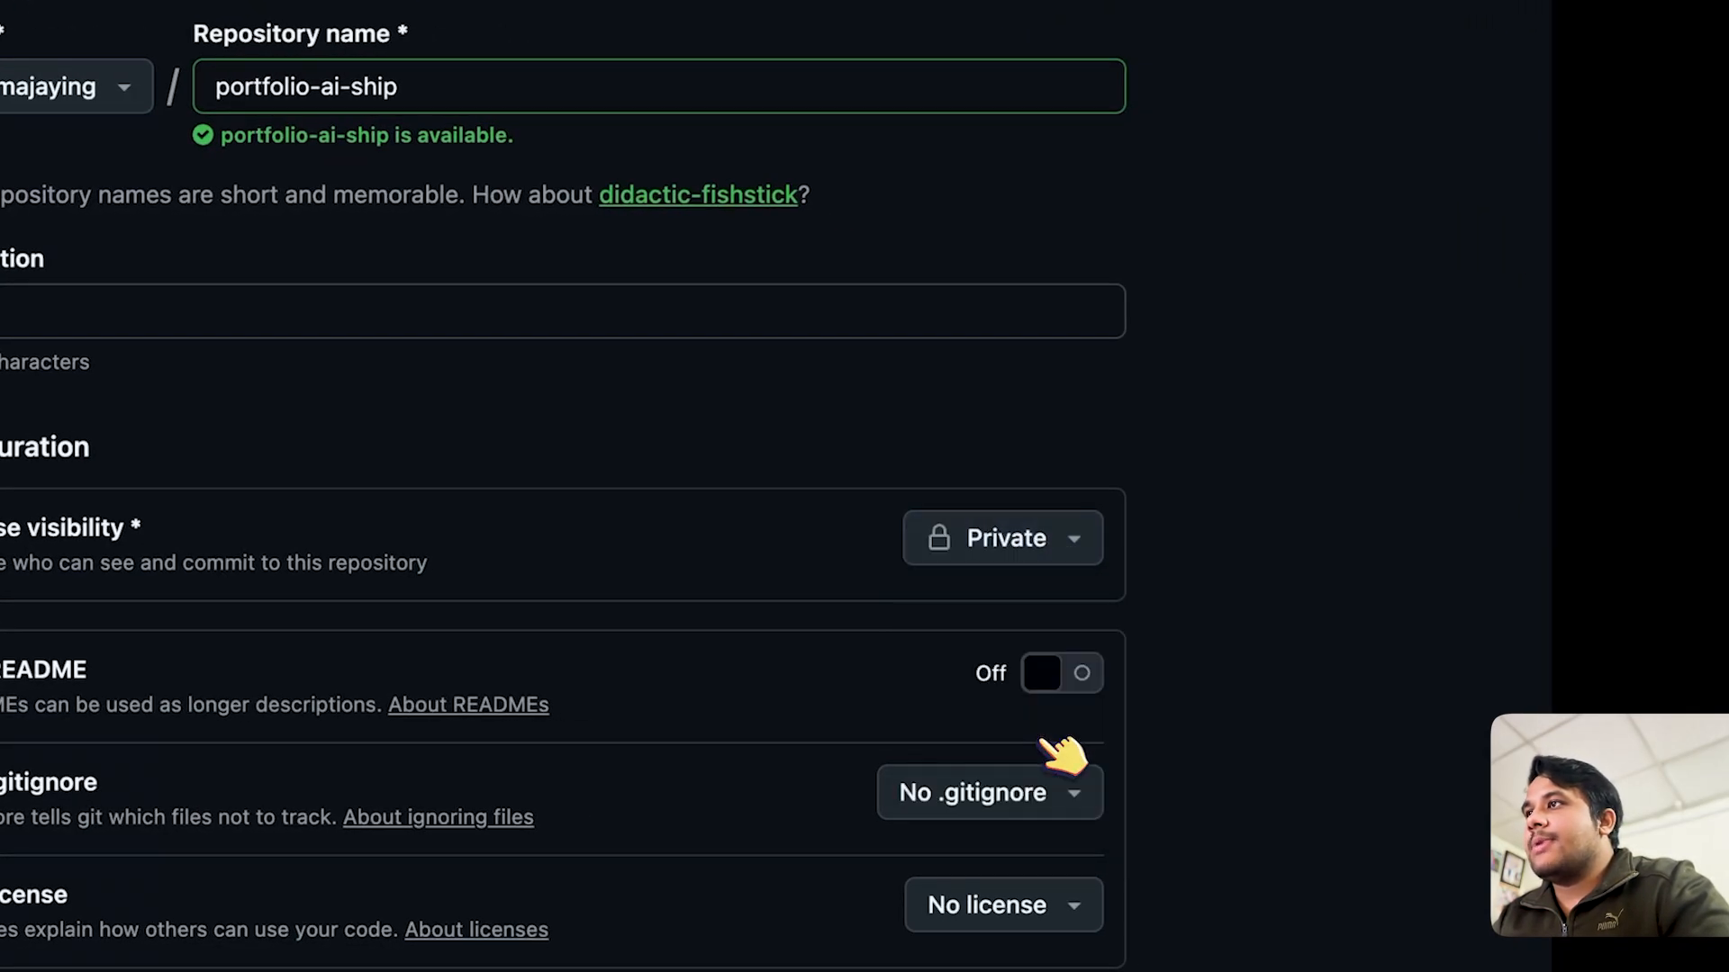
pyautogui.click(421, 323)
pyautogui.scroll(-5, 540, 598)
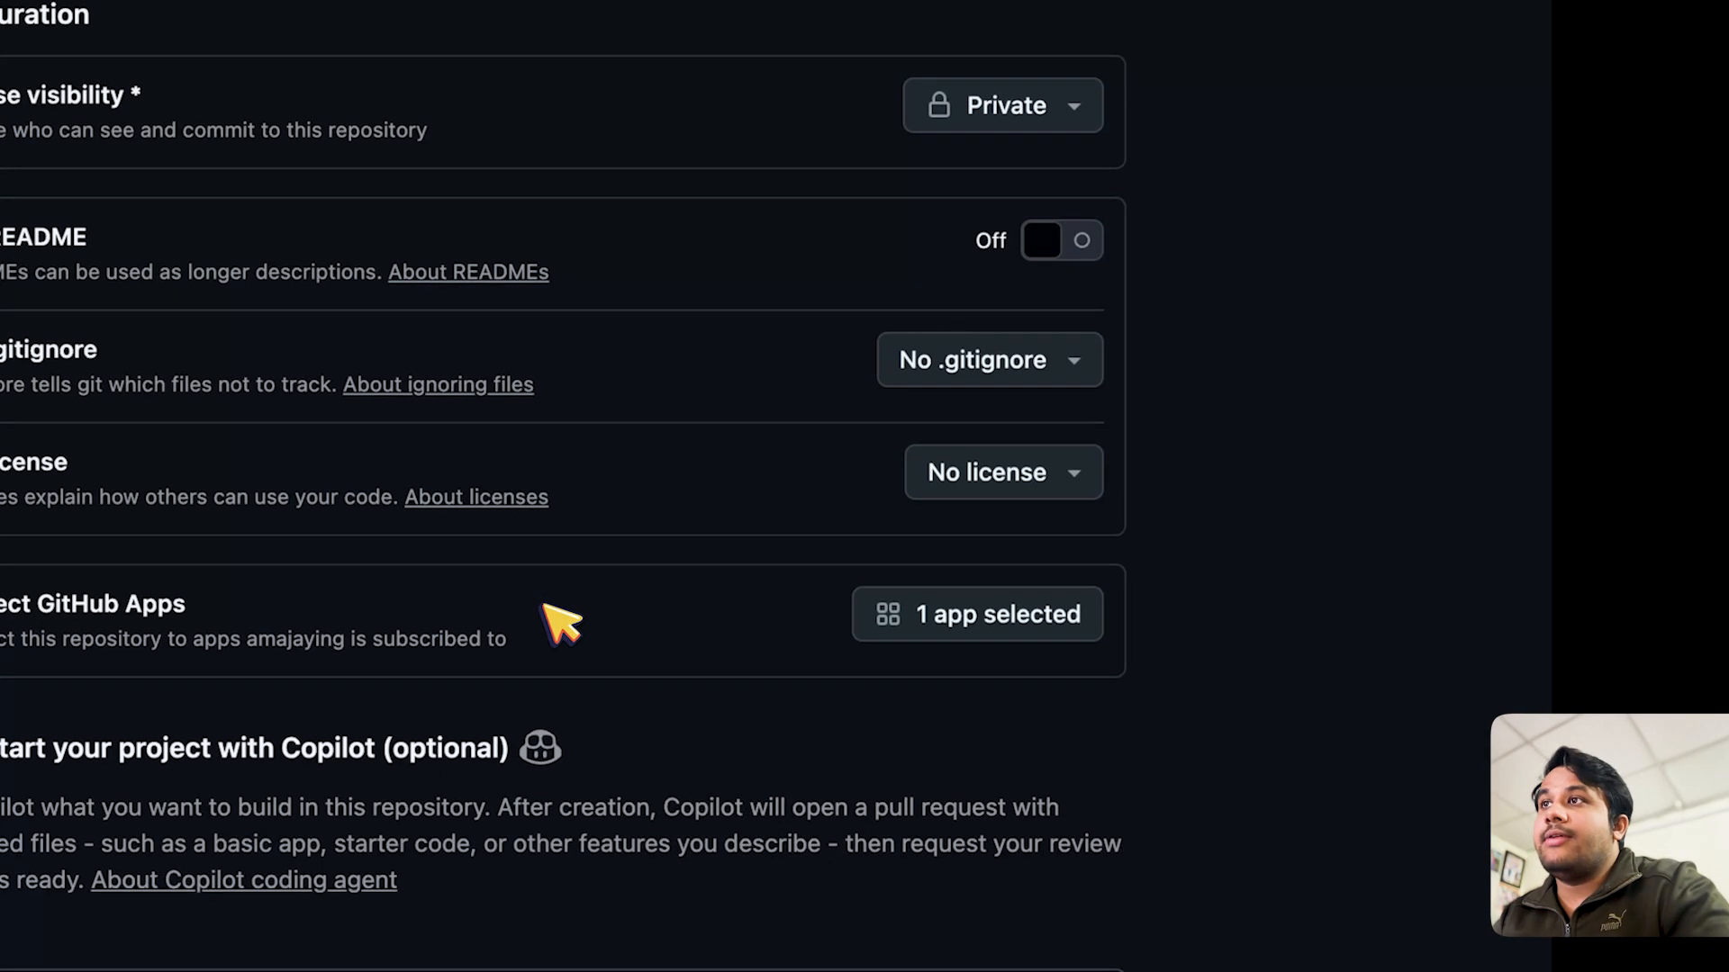
pyautogui.click(1062, 239)
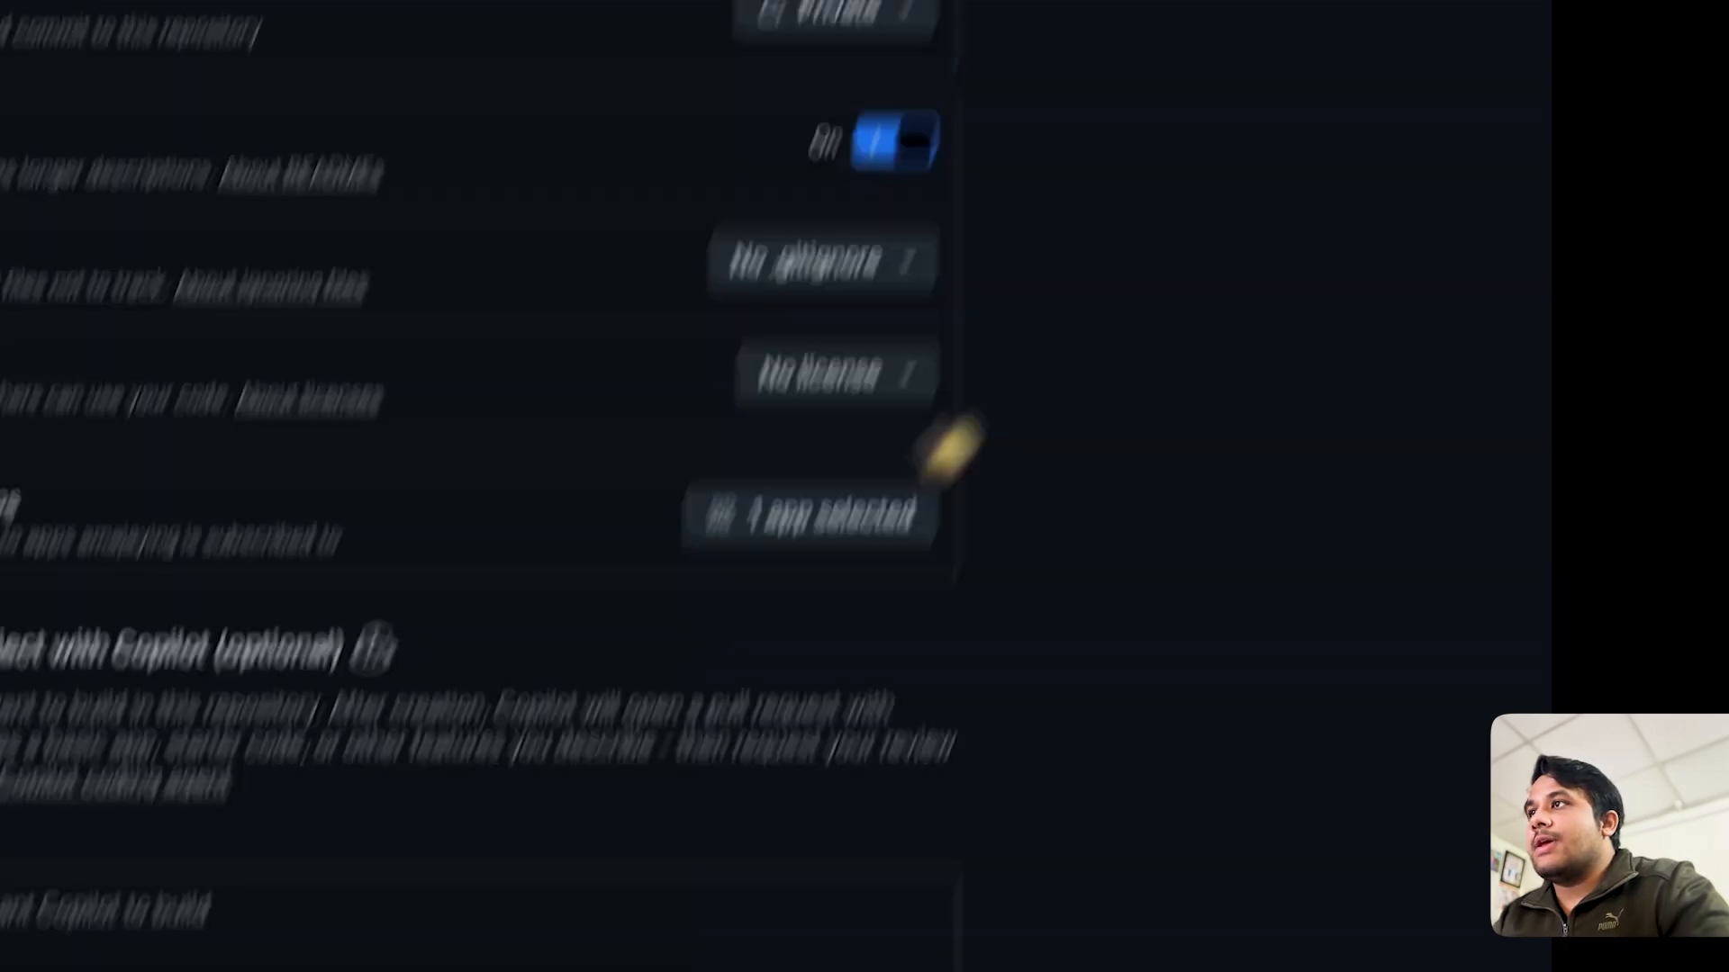
pyautogui.click(1094, 849)
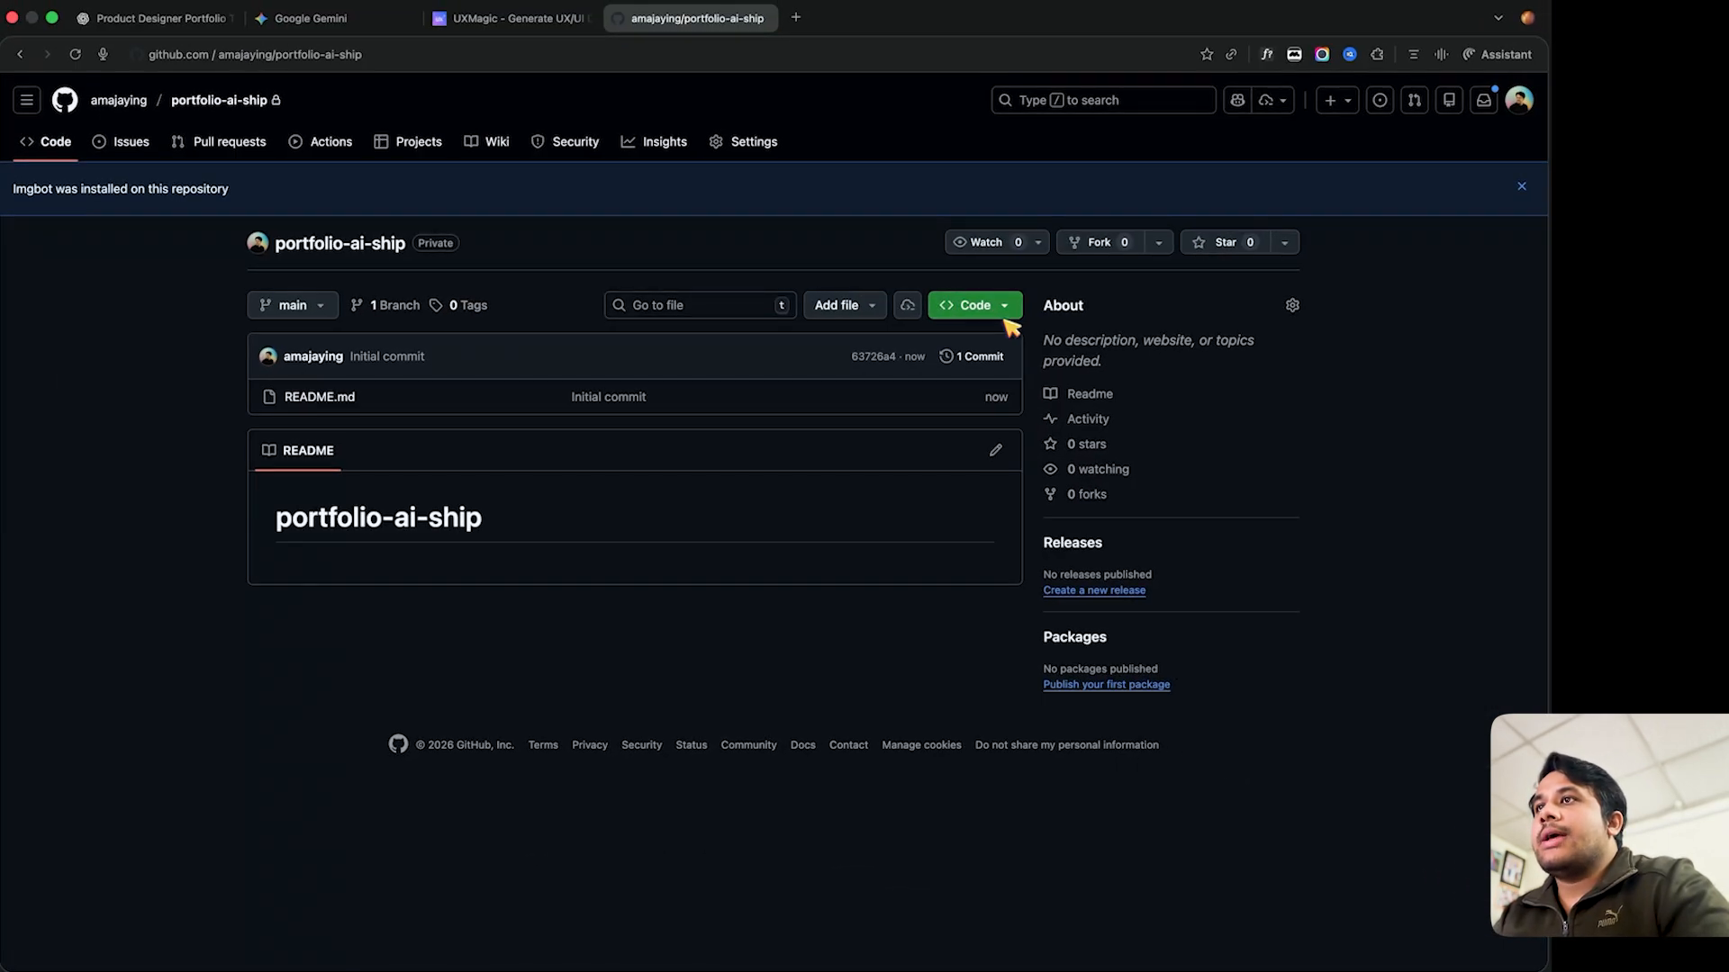
# - Copy the portfolio-ai-ship repository's HTTPS clone address
pyautogui.click(1012, 312)
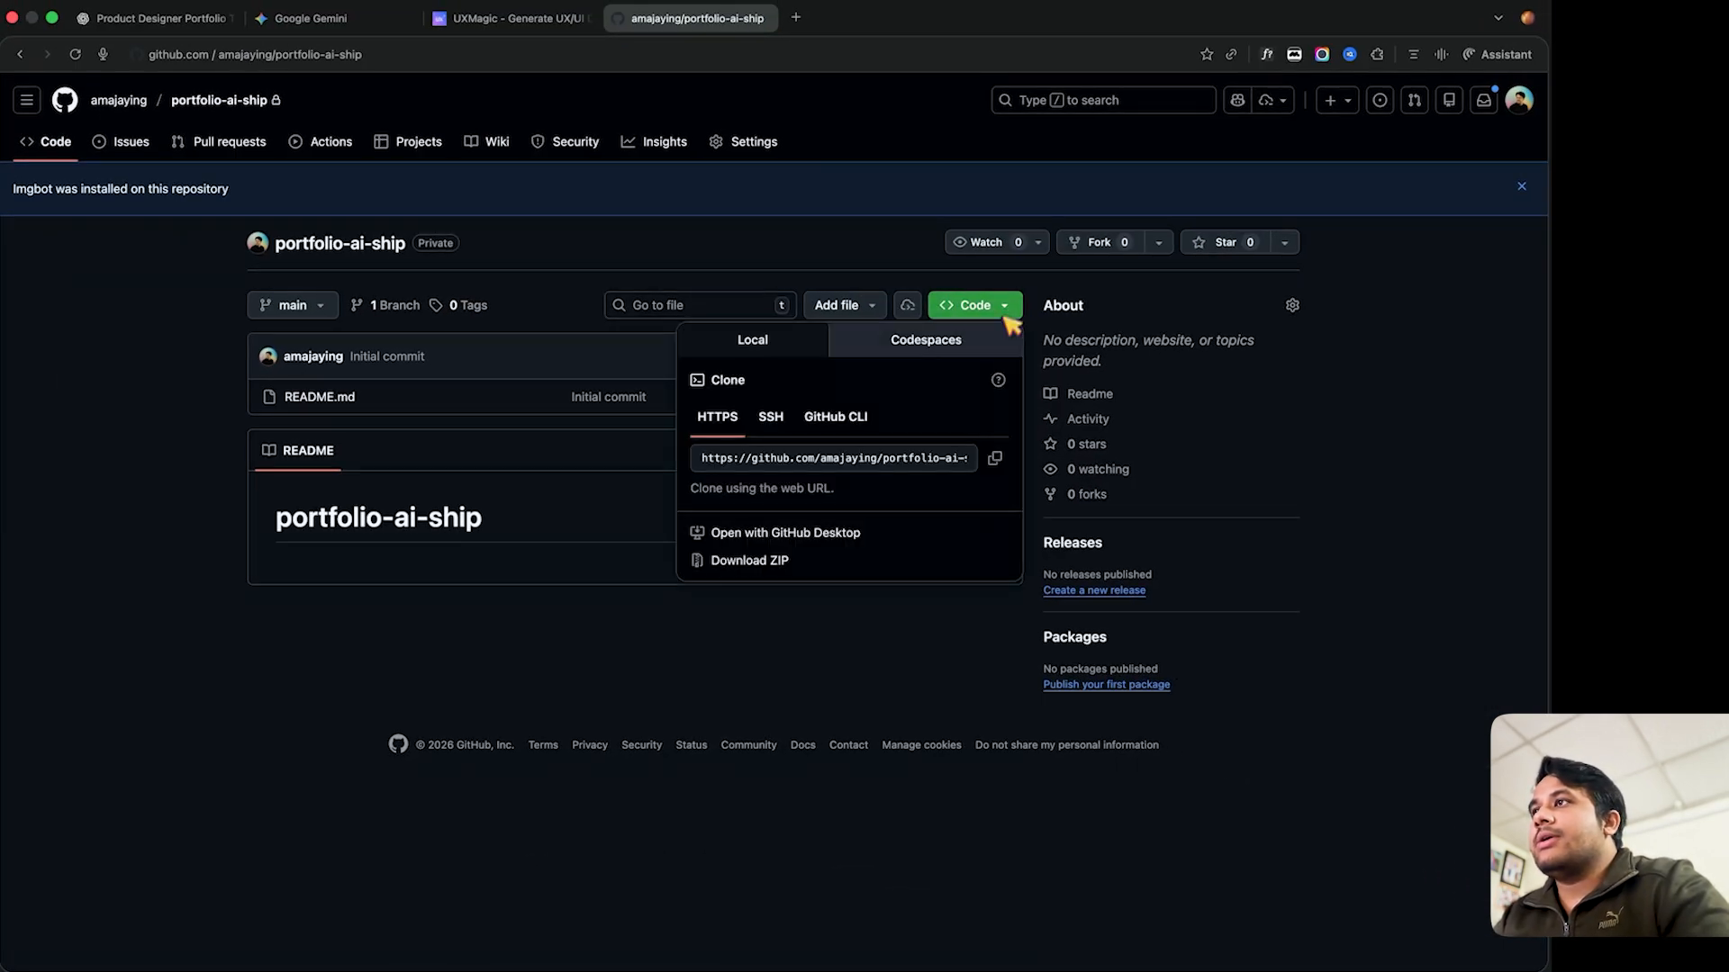
pyautogui.click(995, 458)
pyautogui.click(938, 655)
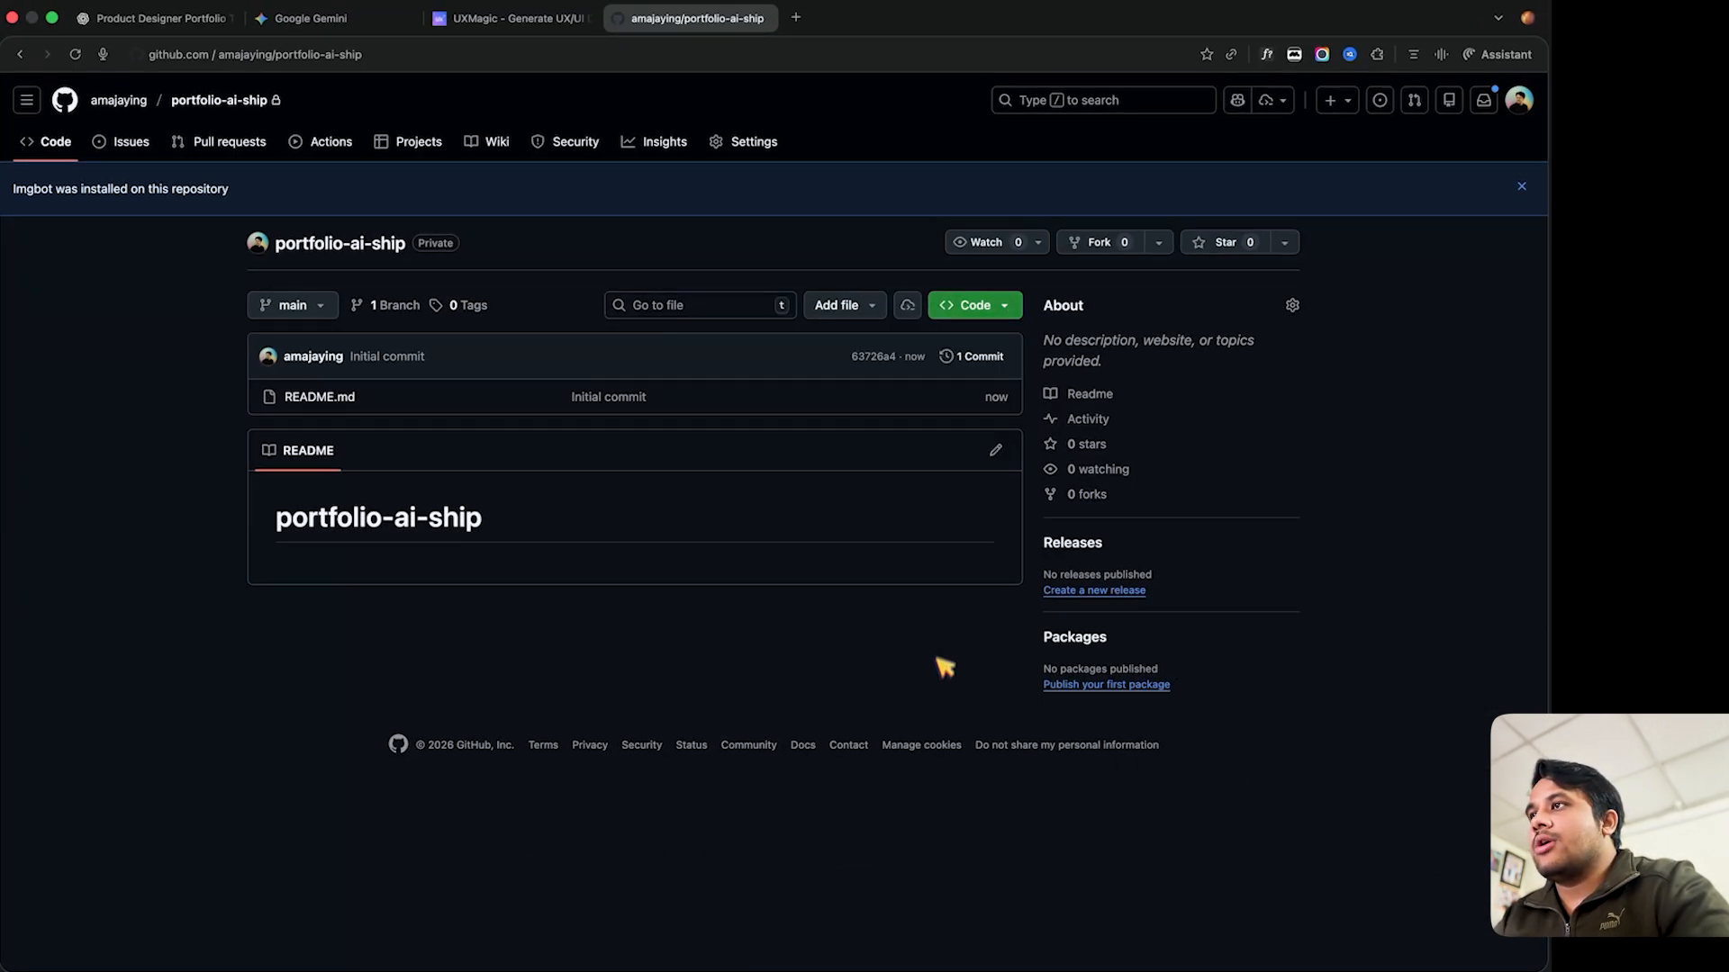
pyautogui.click(924, 956)
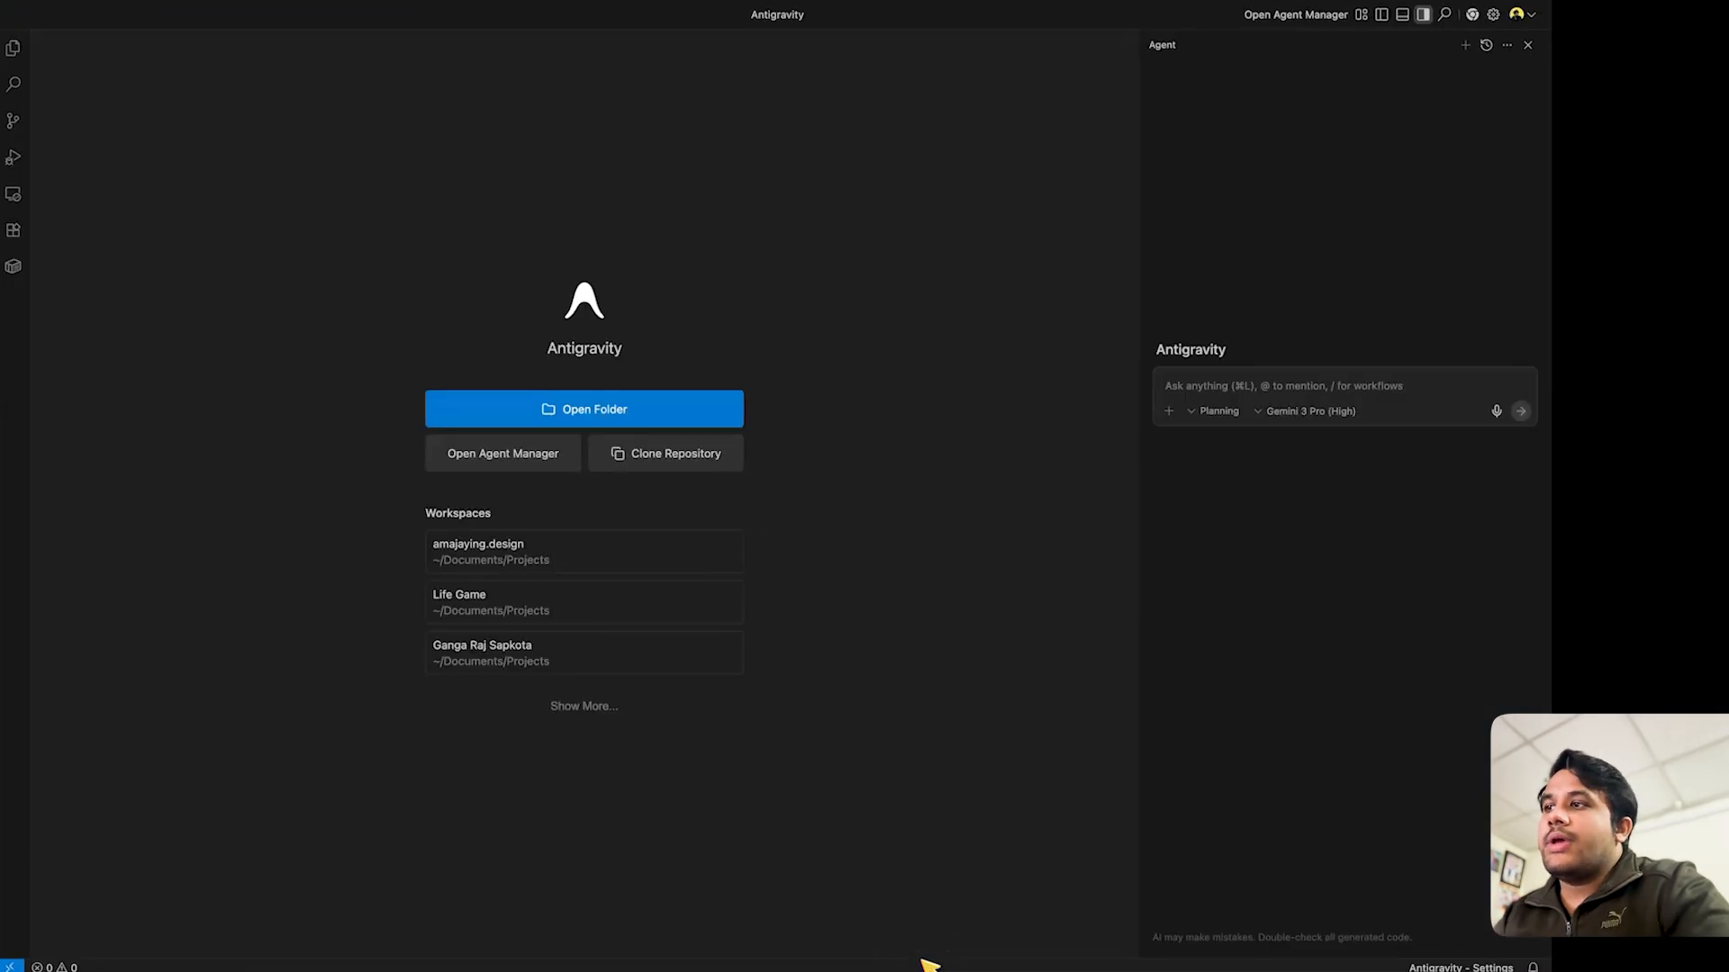
# - Clone portfolio-ai-ship from GitHub into Documents/Projects and open it as the Antigravity workspace
pyautogui.click(658, 459)
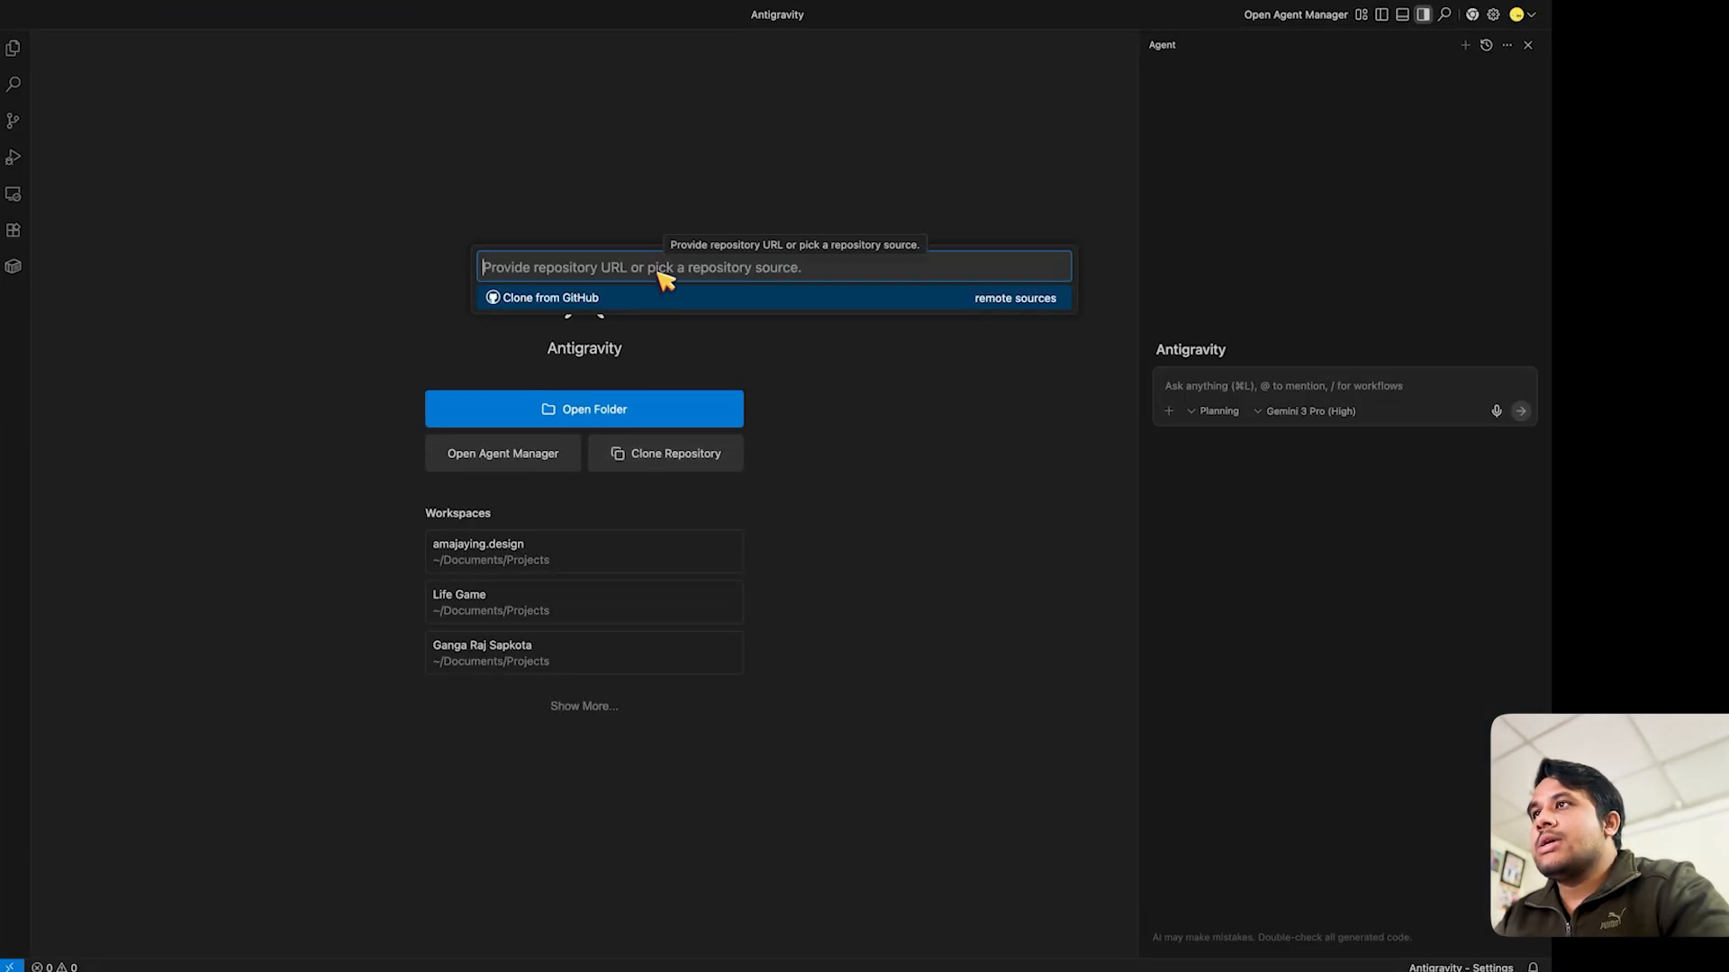
pyautogui.click(635, 298)
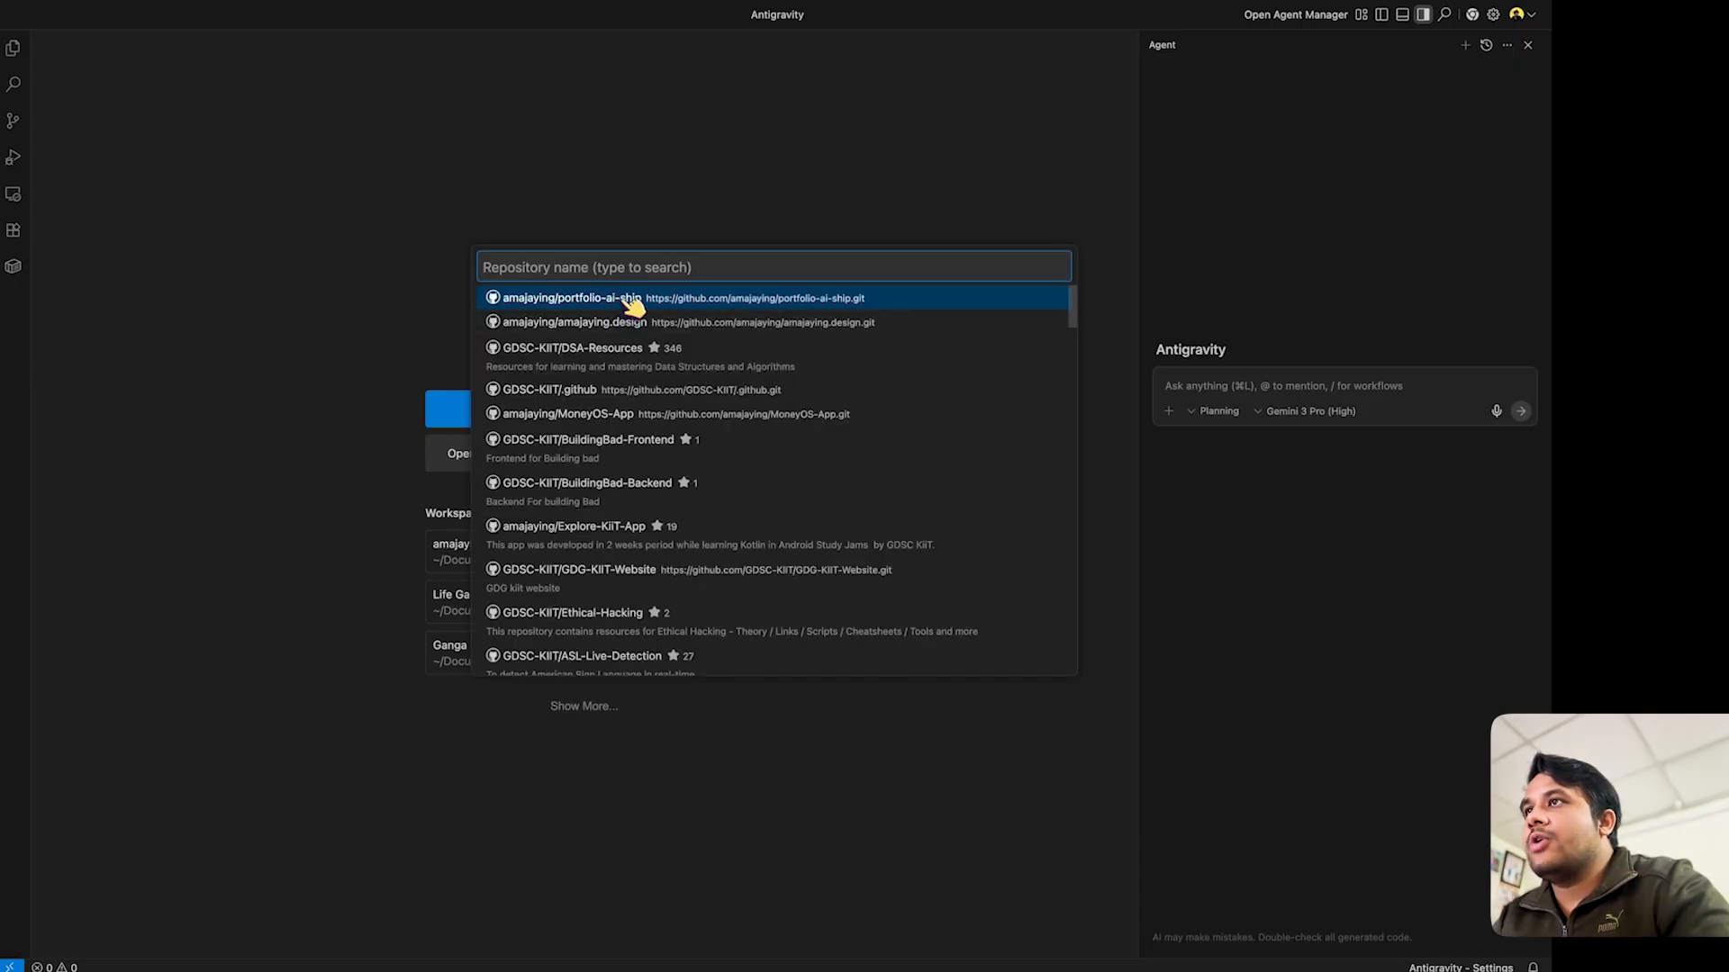
pyautogui.click(633, 301)
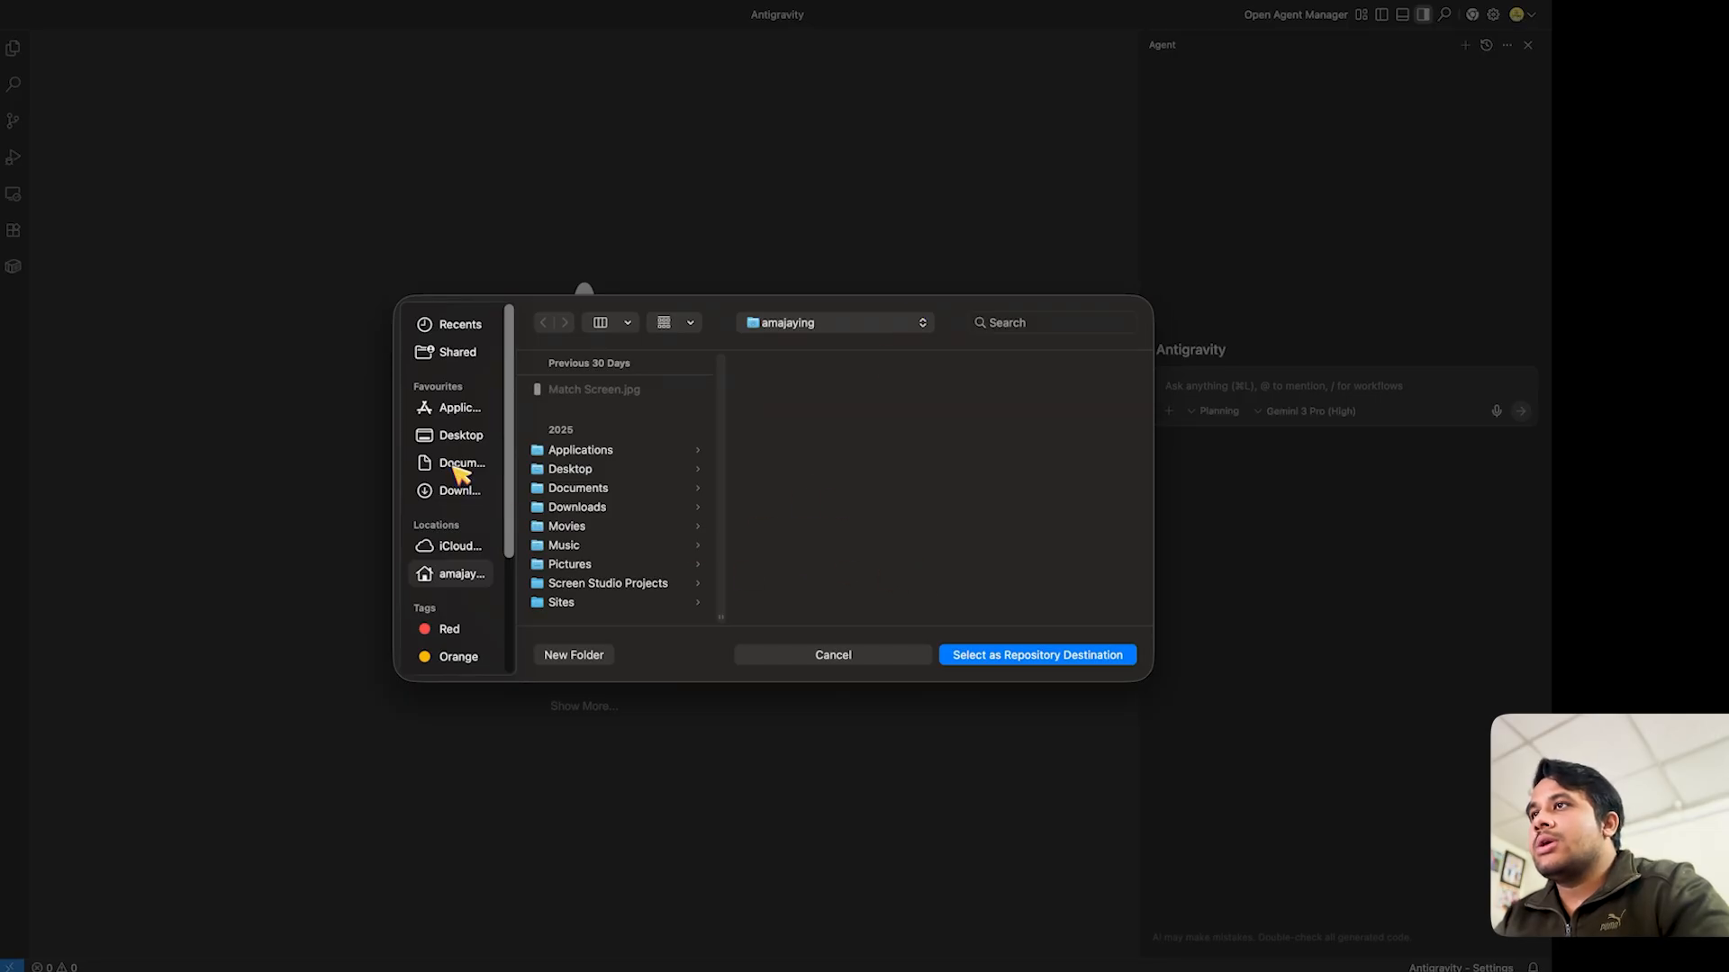
pyautogui.click(460, 466)
pyautogui.click(629, 491)
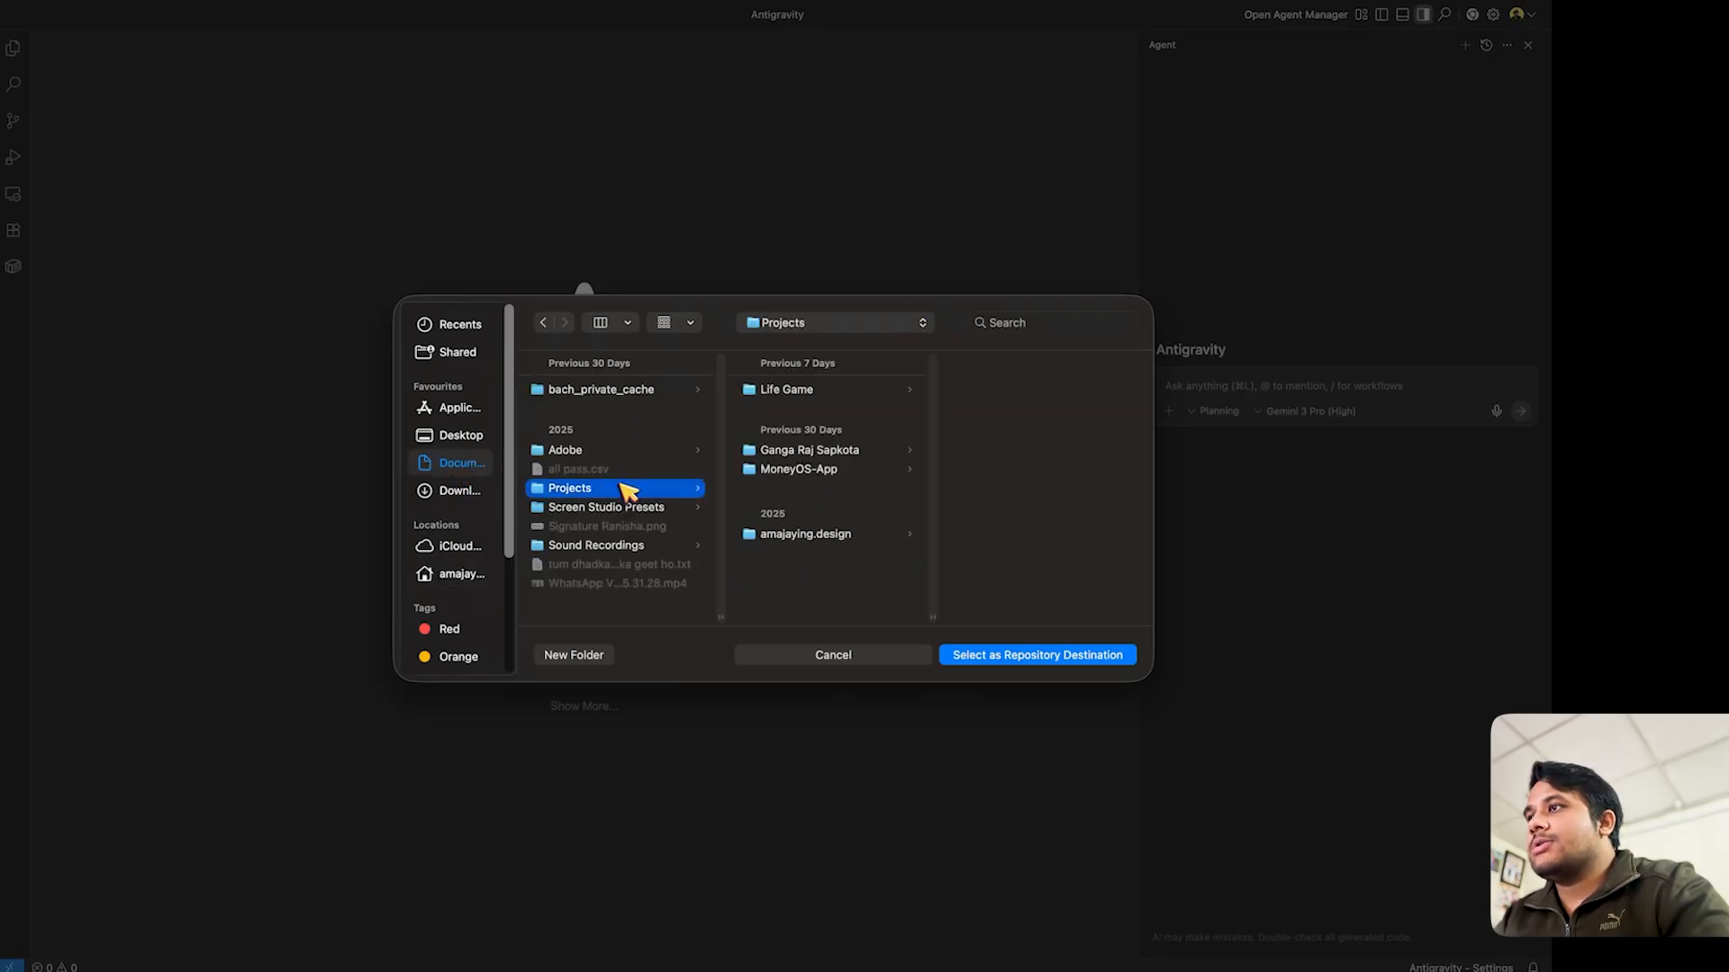
pyautogui.click(992, 653)
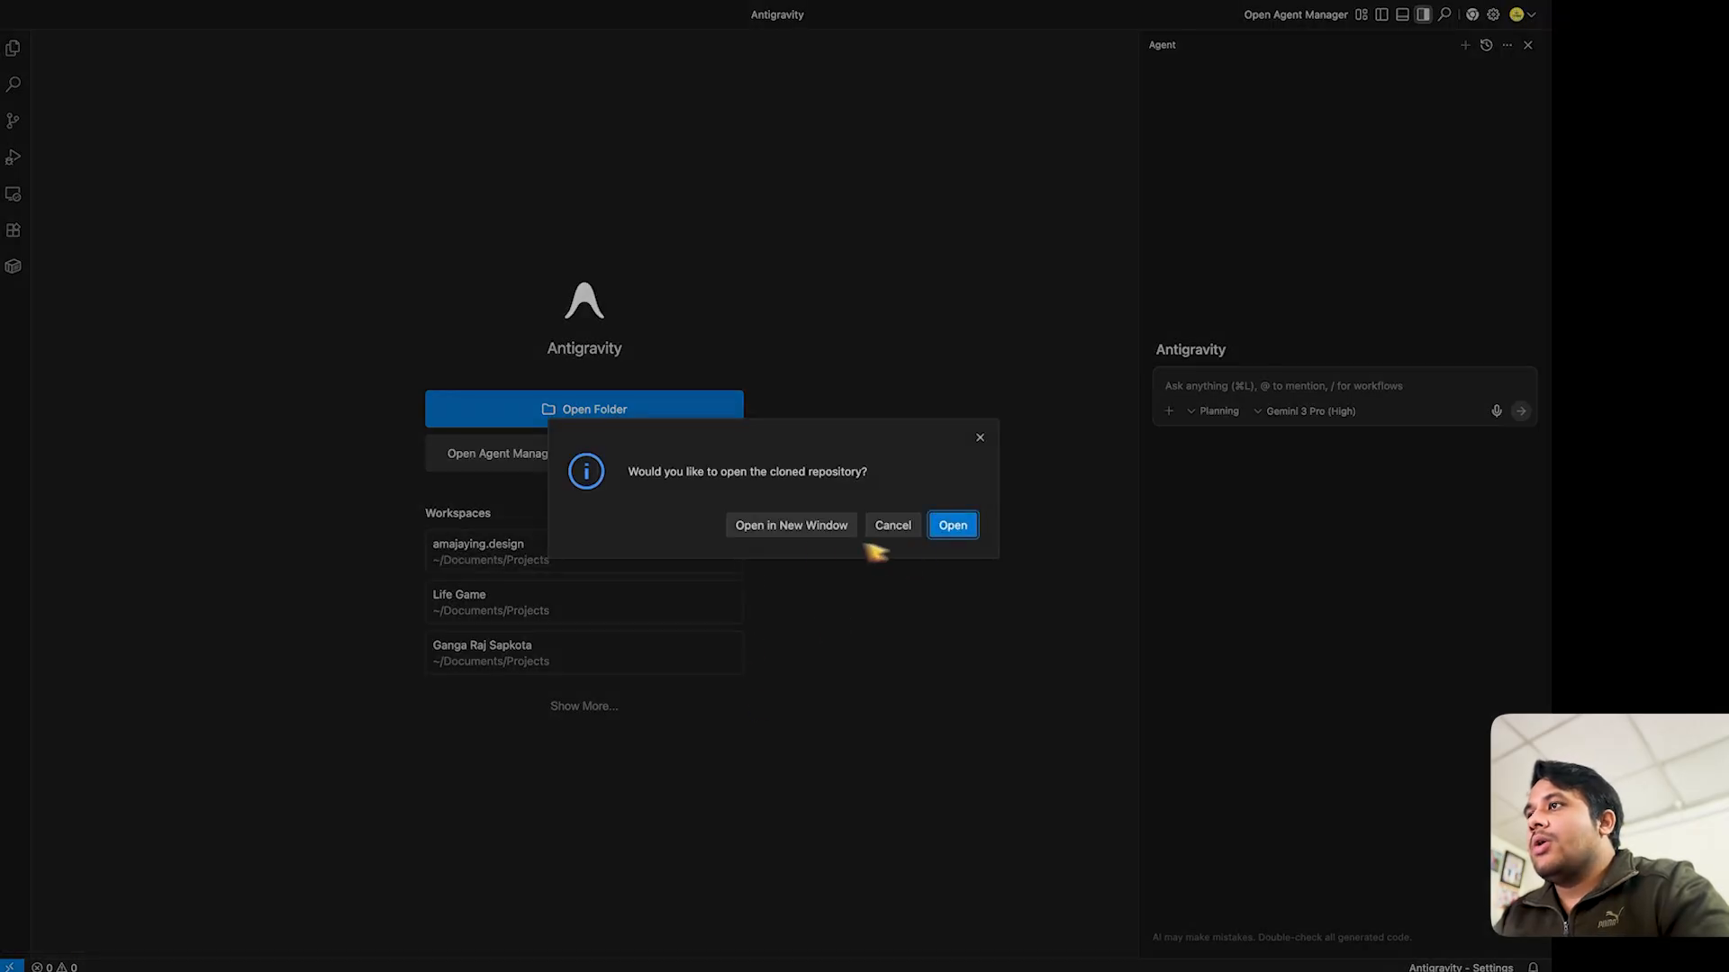
pyautogui.click(953, 526)
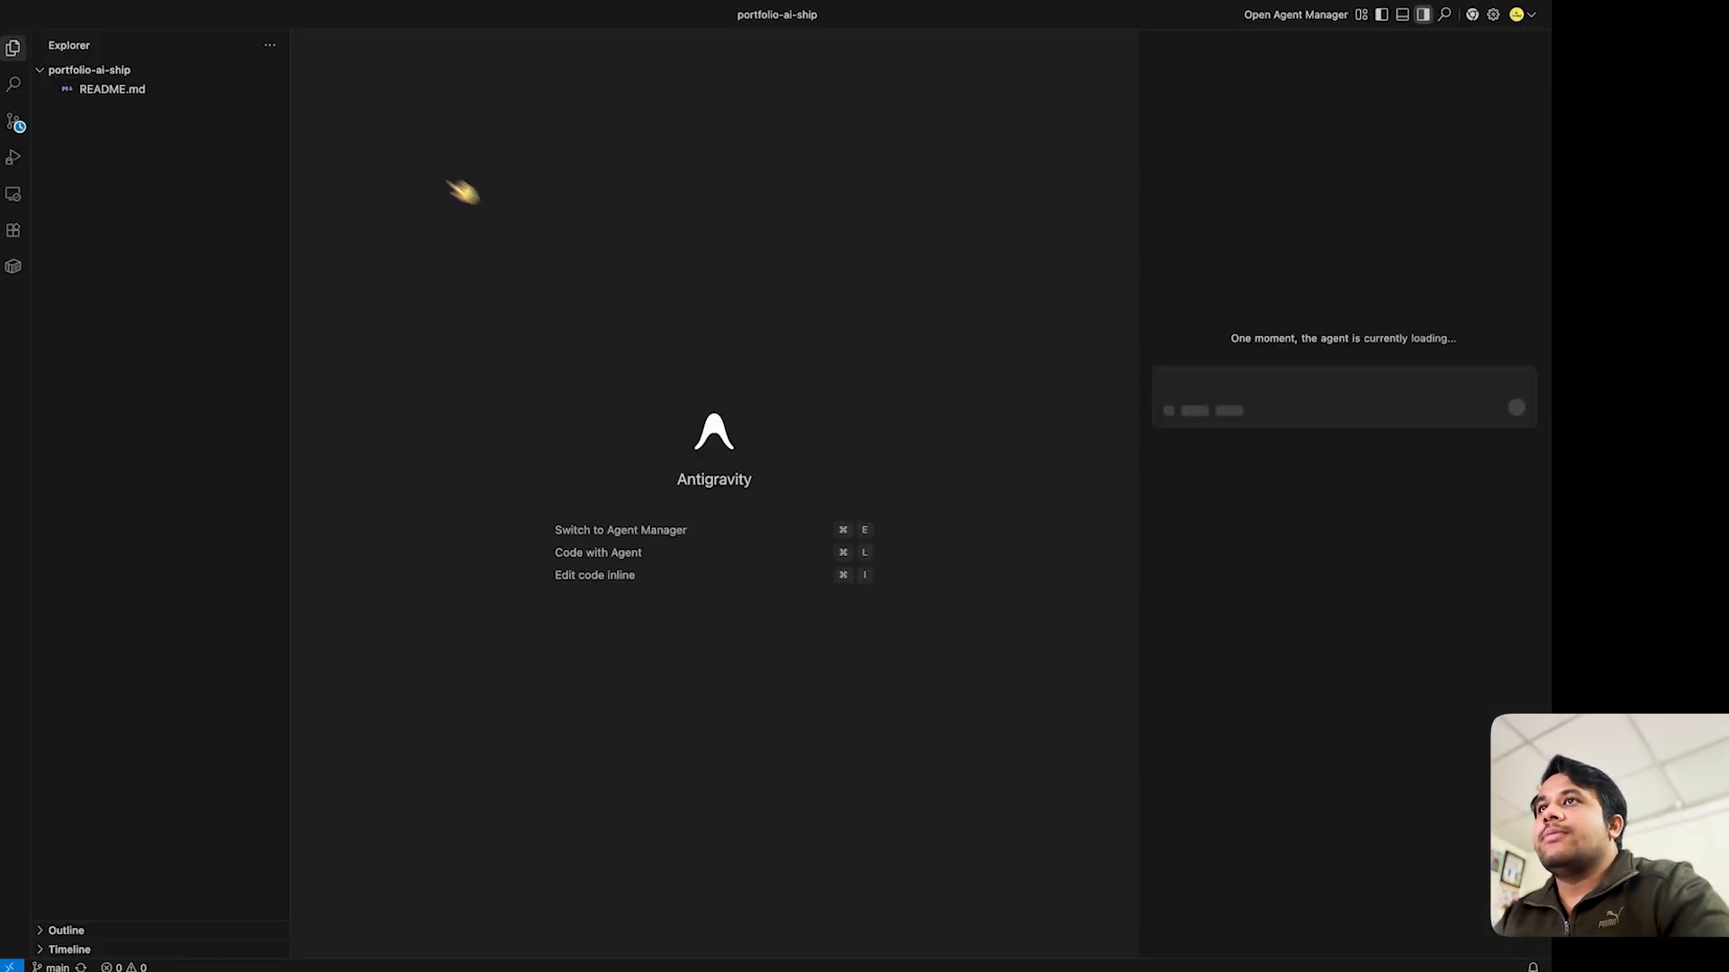
# - Open Gemini's generated photo of the man at a laptop full size, then go back to UXMagic
pyautogui.hotkey('ctrl', 'Left')
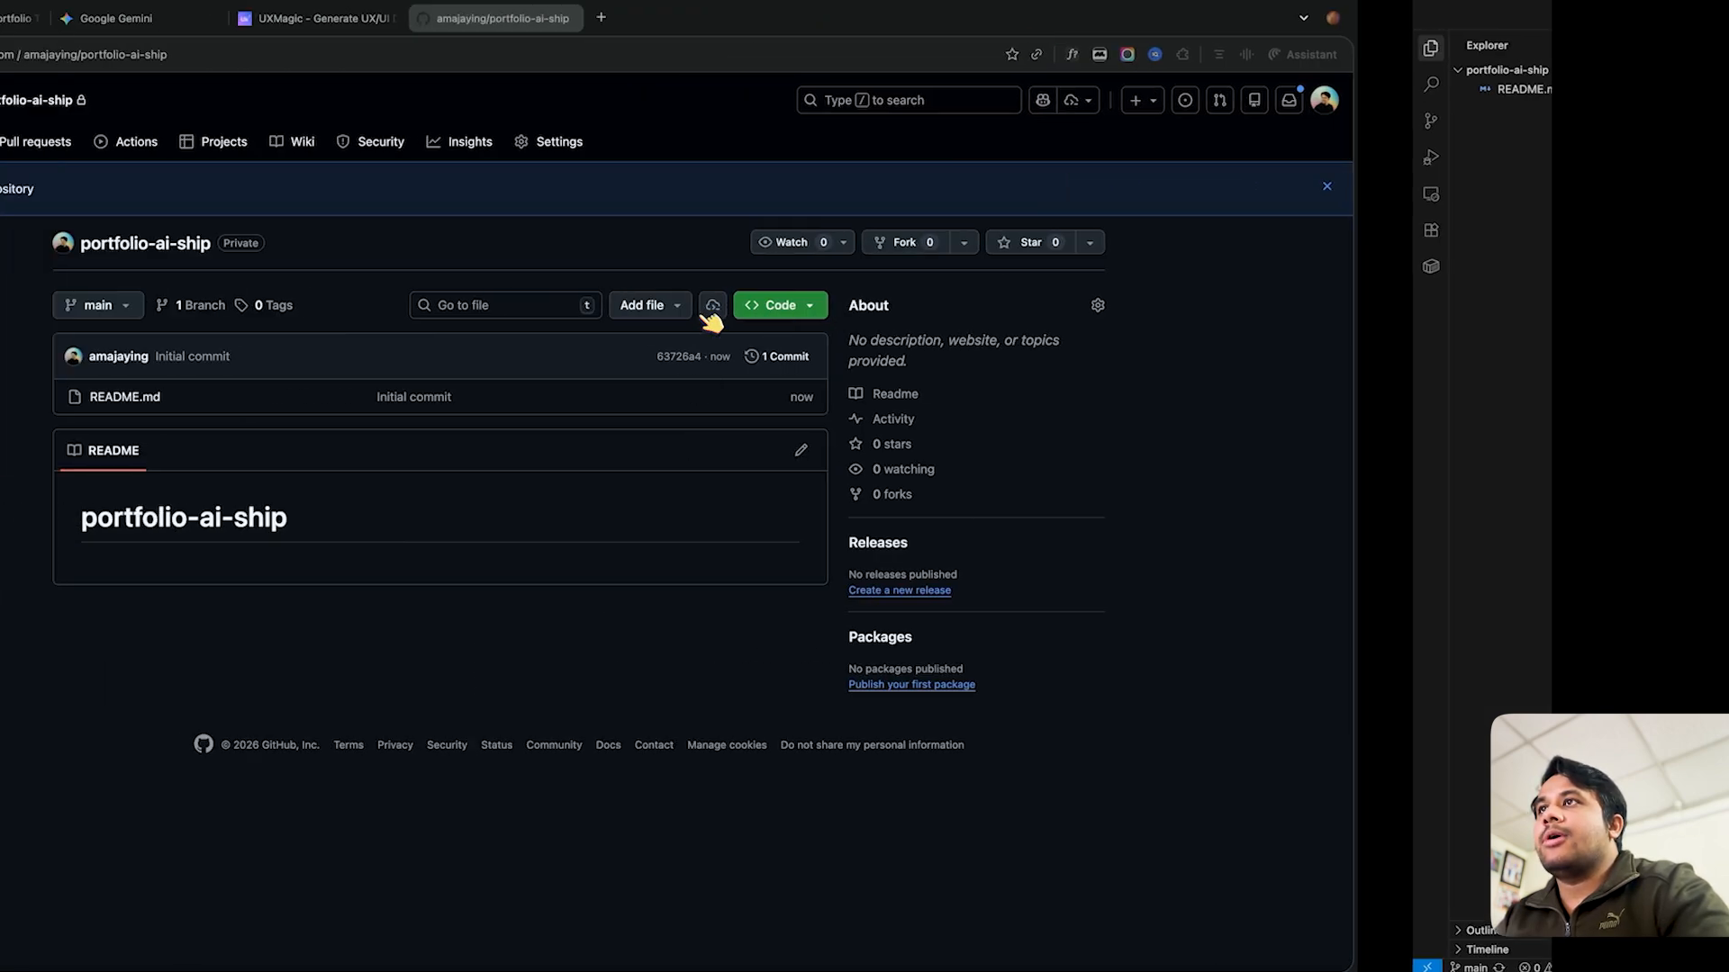
pyautogui.click(493, 23)
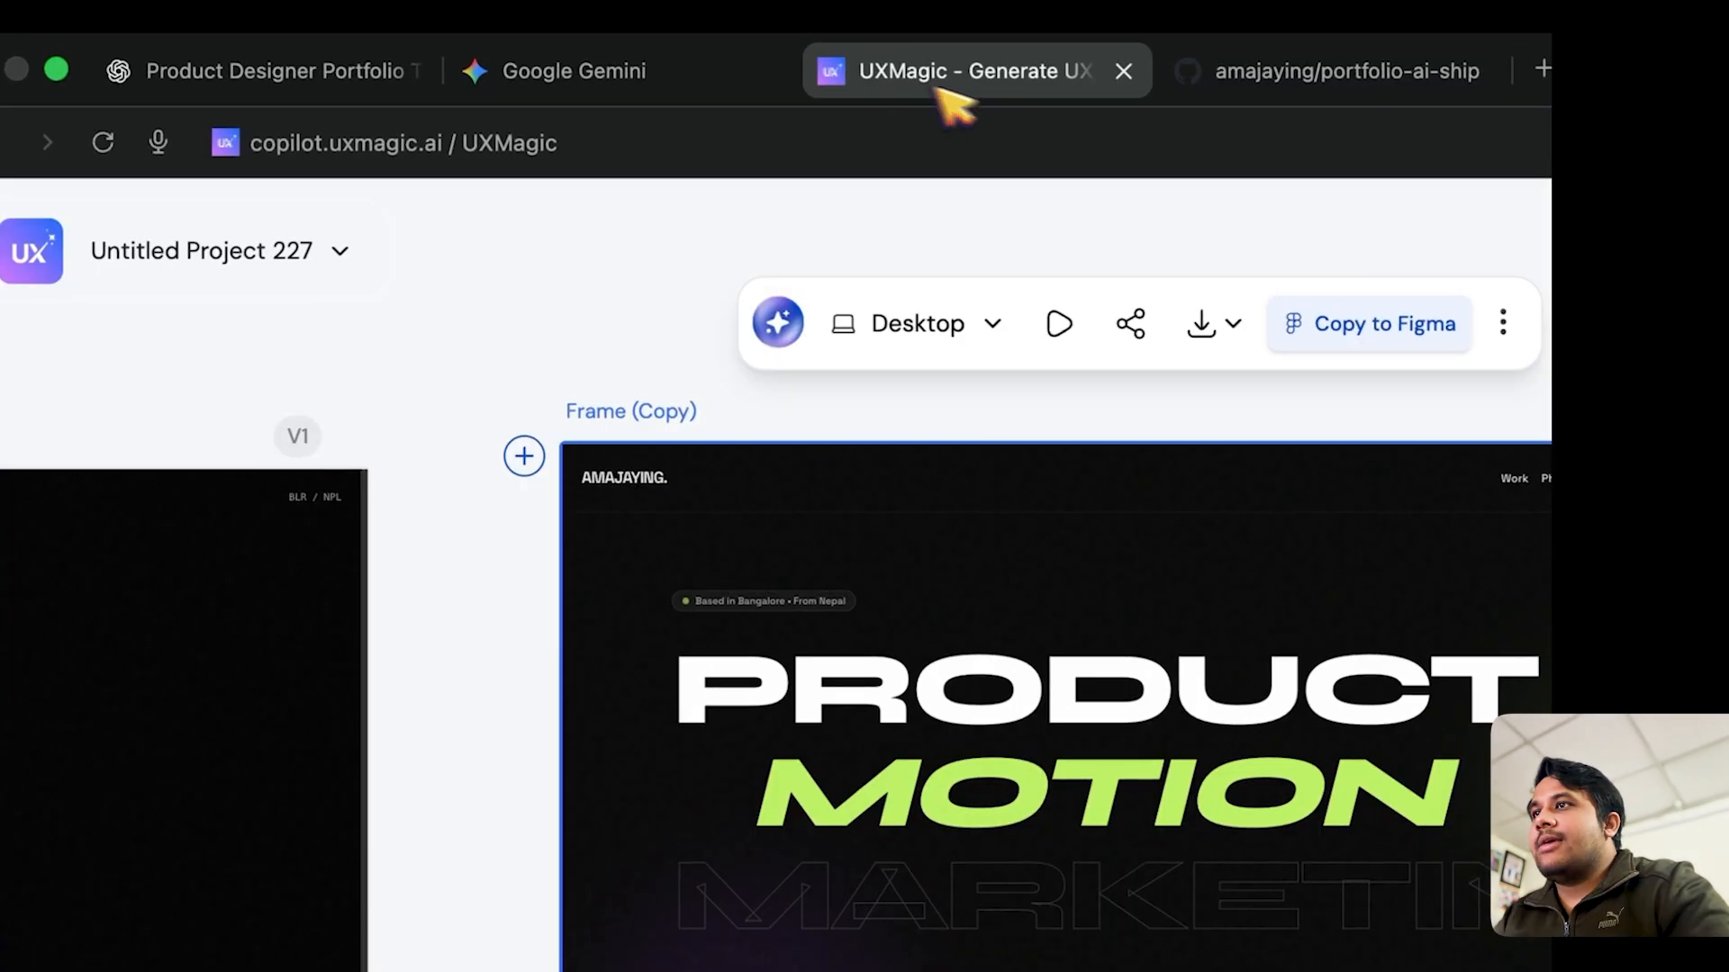
pyautogui.click(592, 79)
pyautogui.scroll(-5, 549, 736)
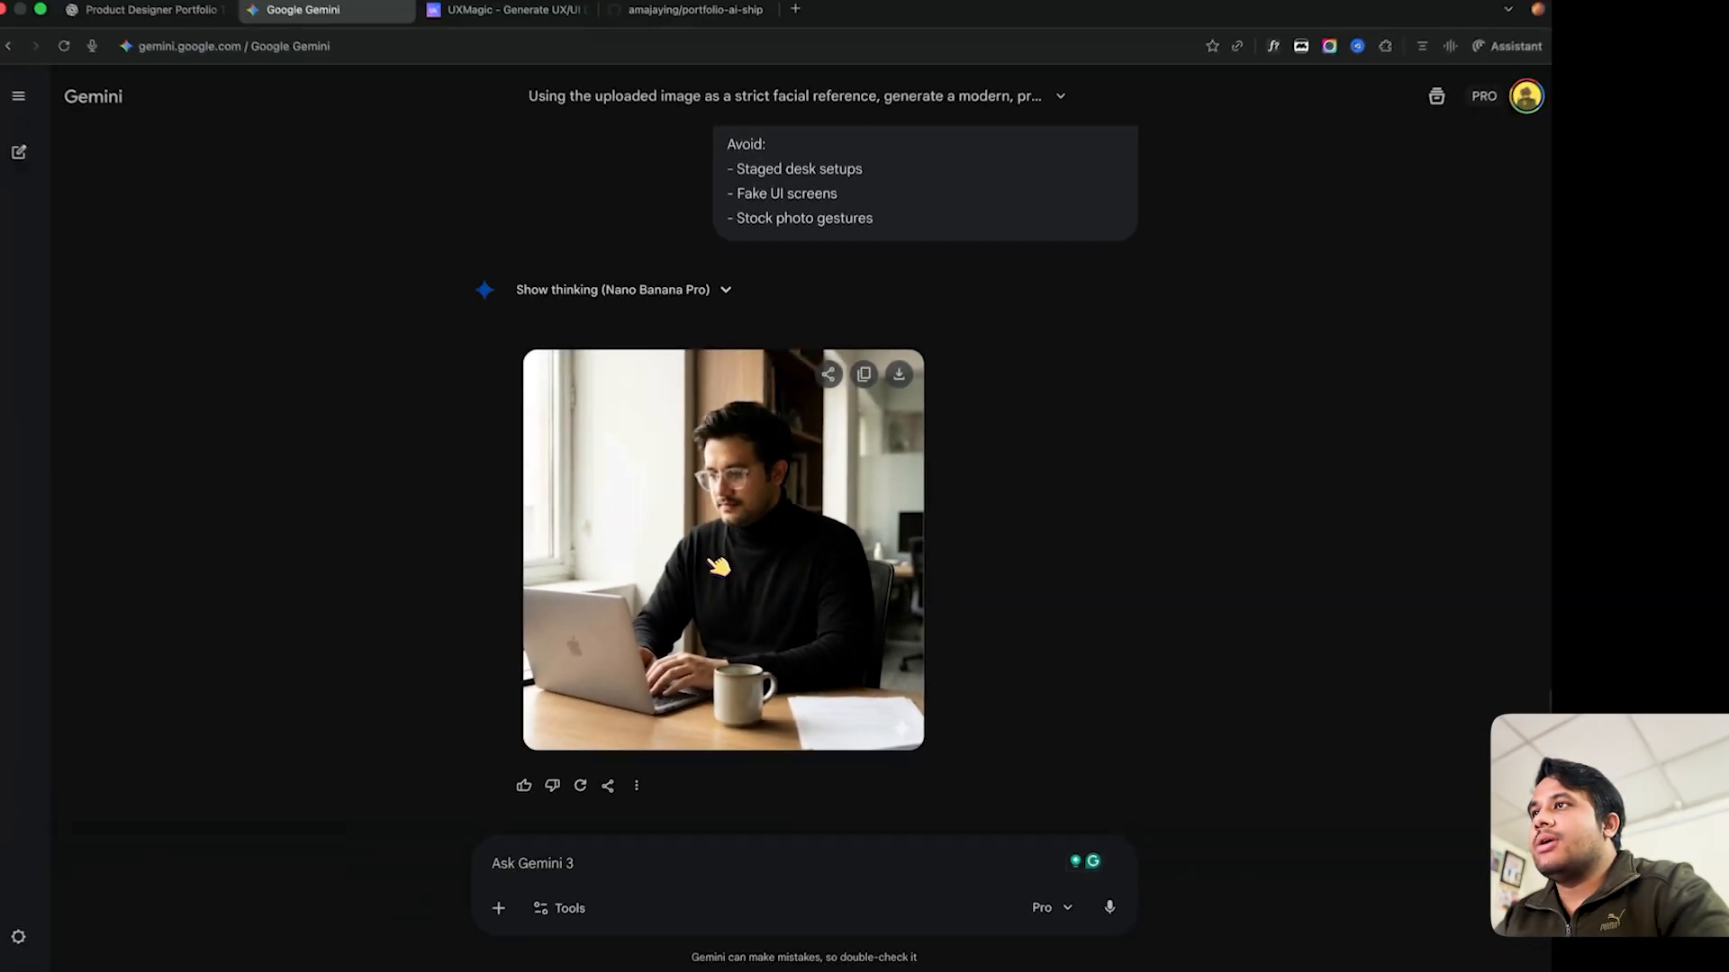
pyautogui.click(1172, 609)
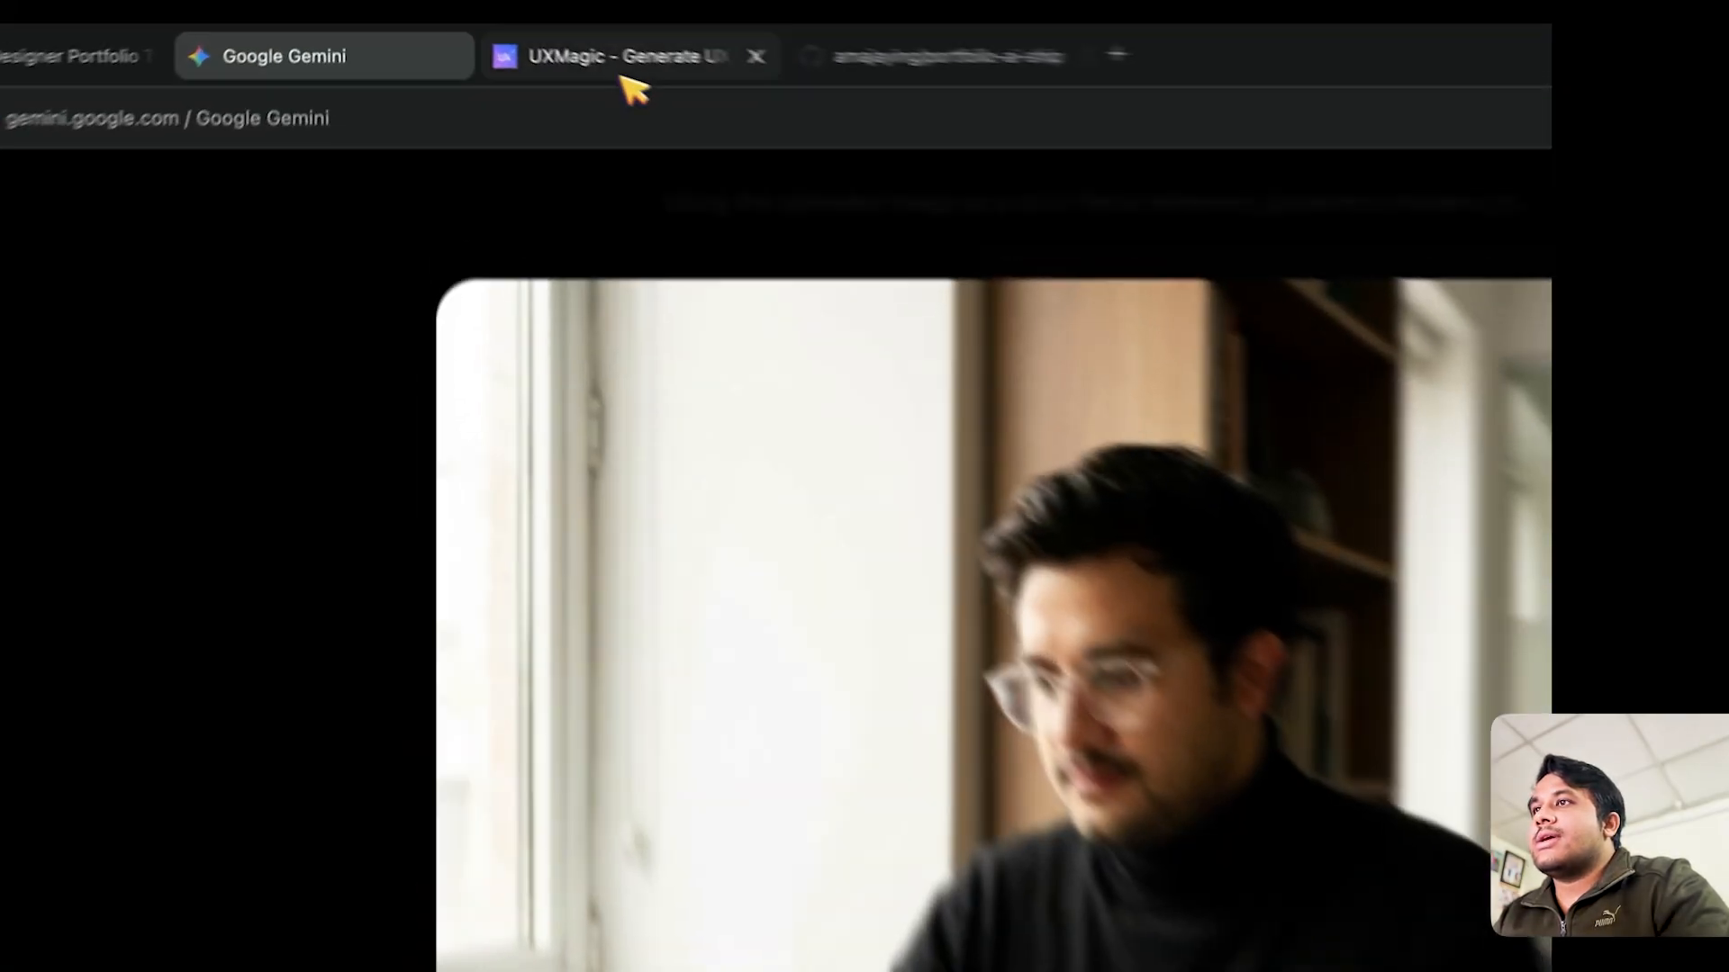
pyautogui.click(513, 20)
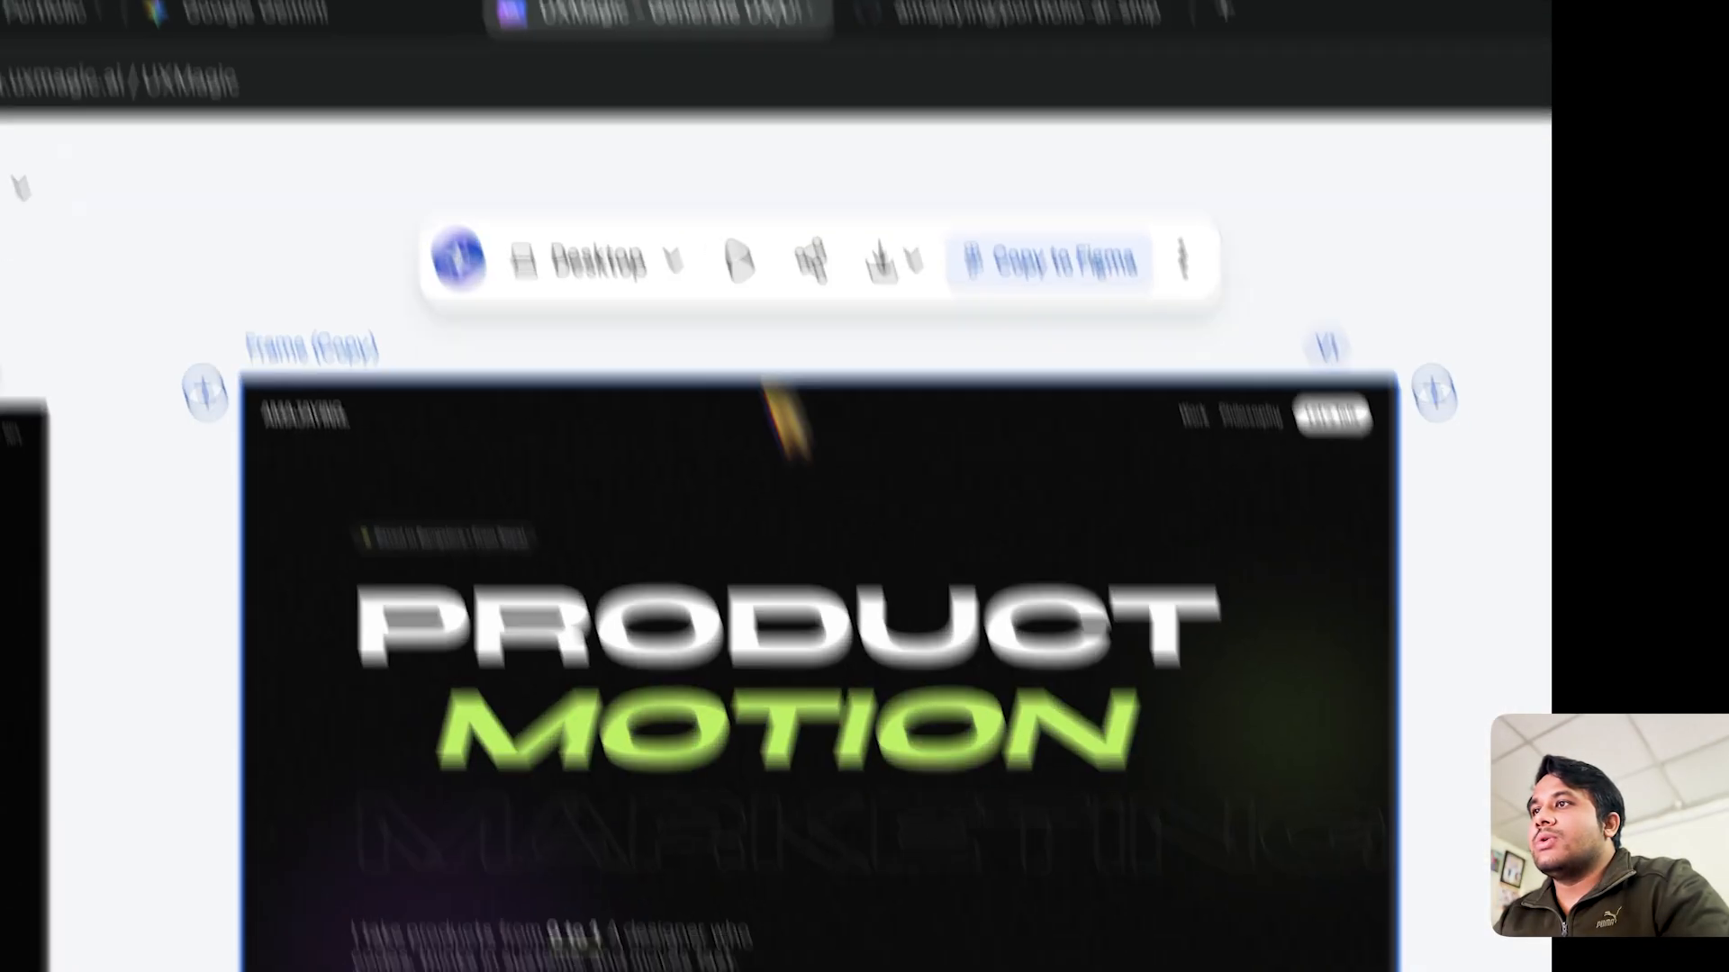
pyautogui.scroll(-10, 687, 461)
pyautogui.scroll(10, 914, 734)
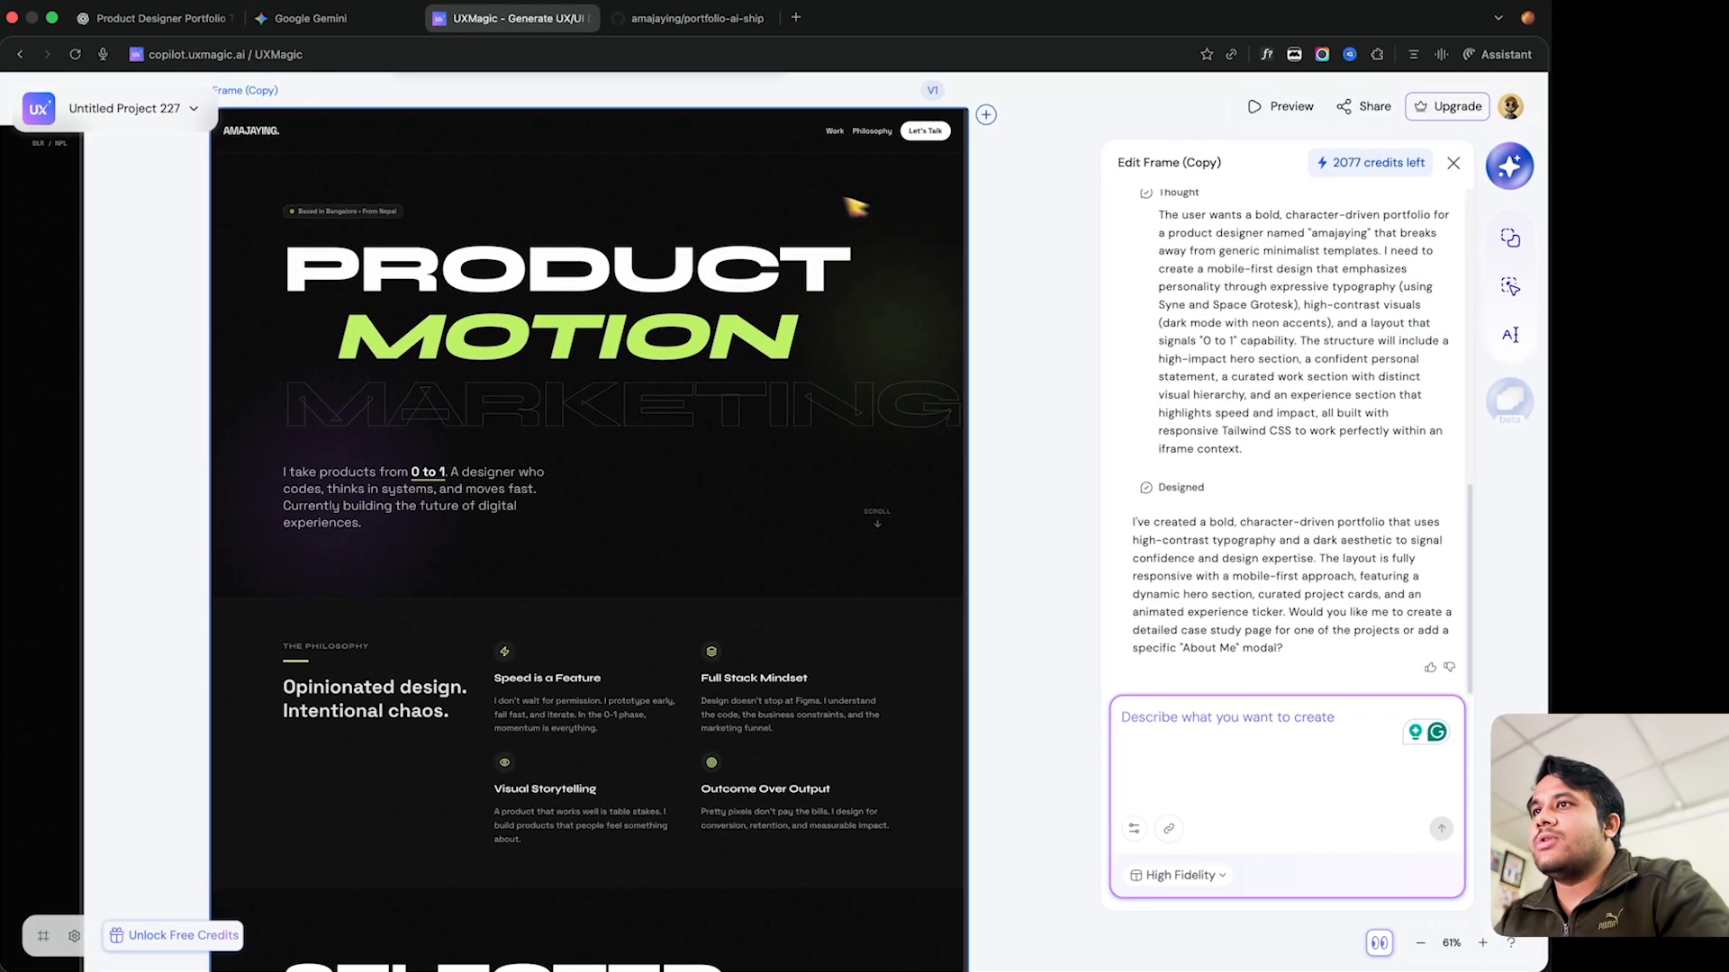
# - Select the hero section and write a request to add a photo on its right side
pyautogui.scroll(2, 754, 315)
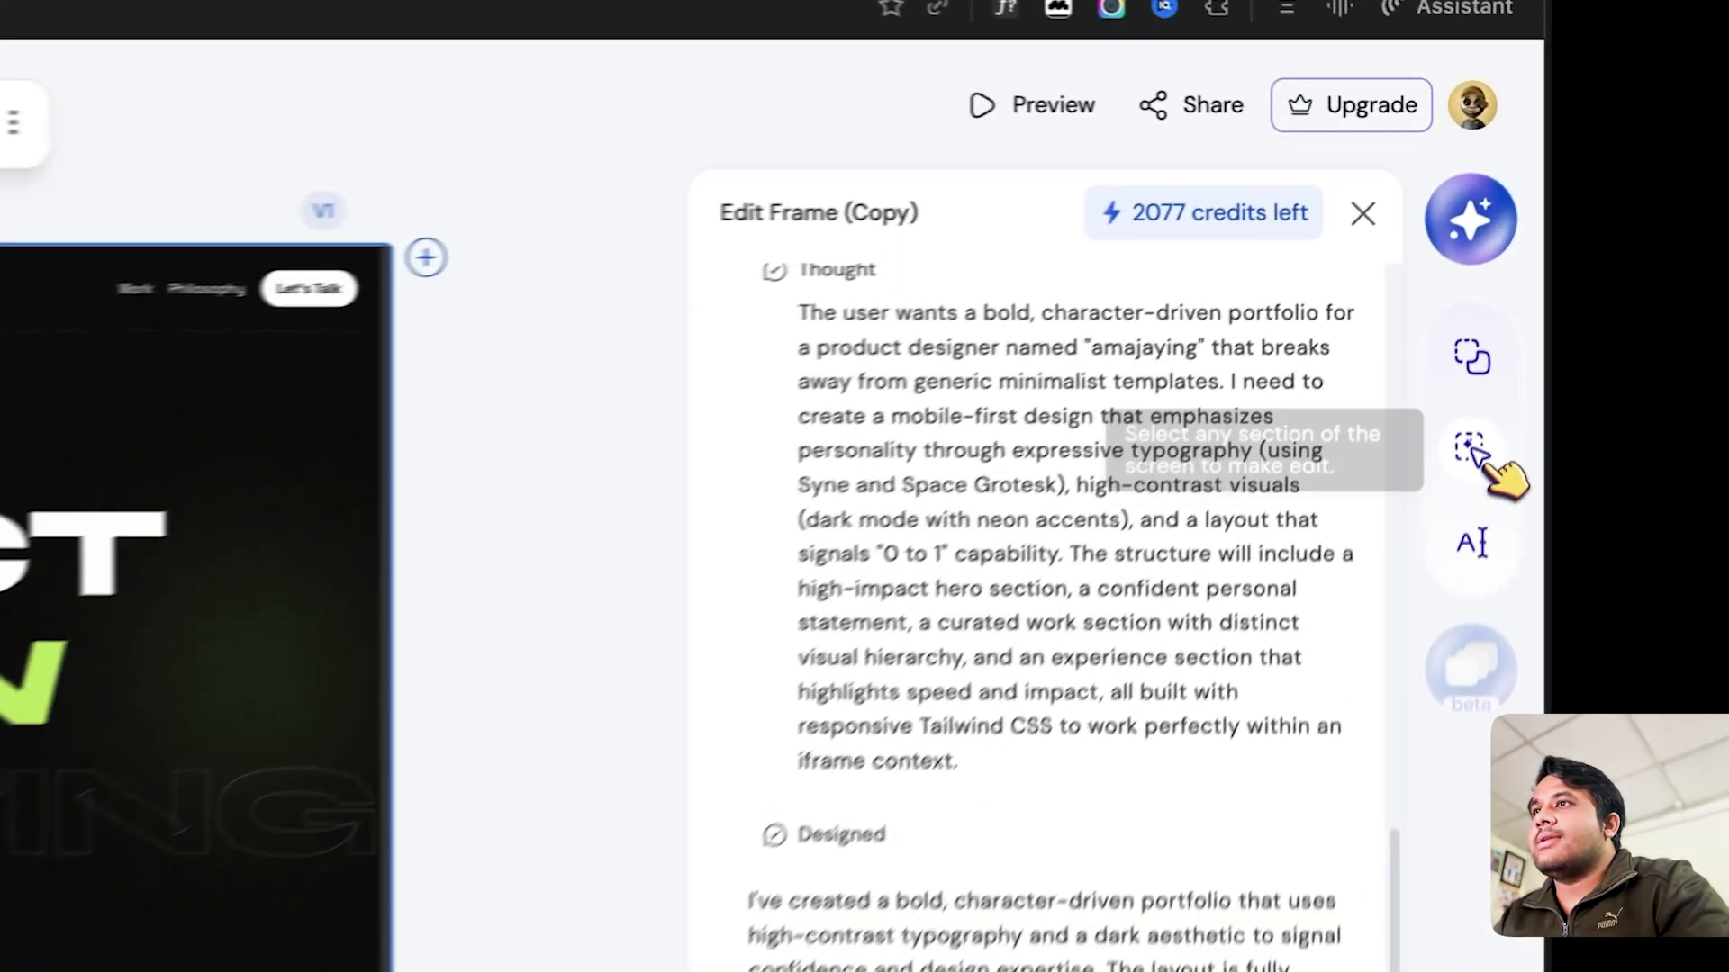
pyautogui.click(1477, 454)
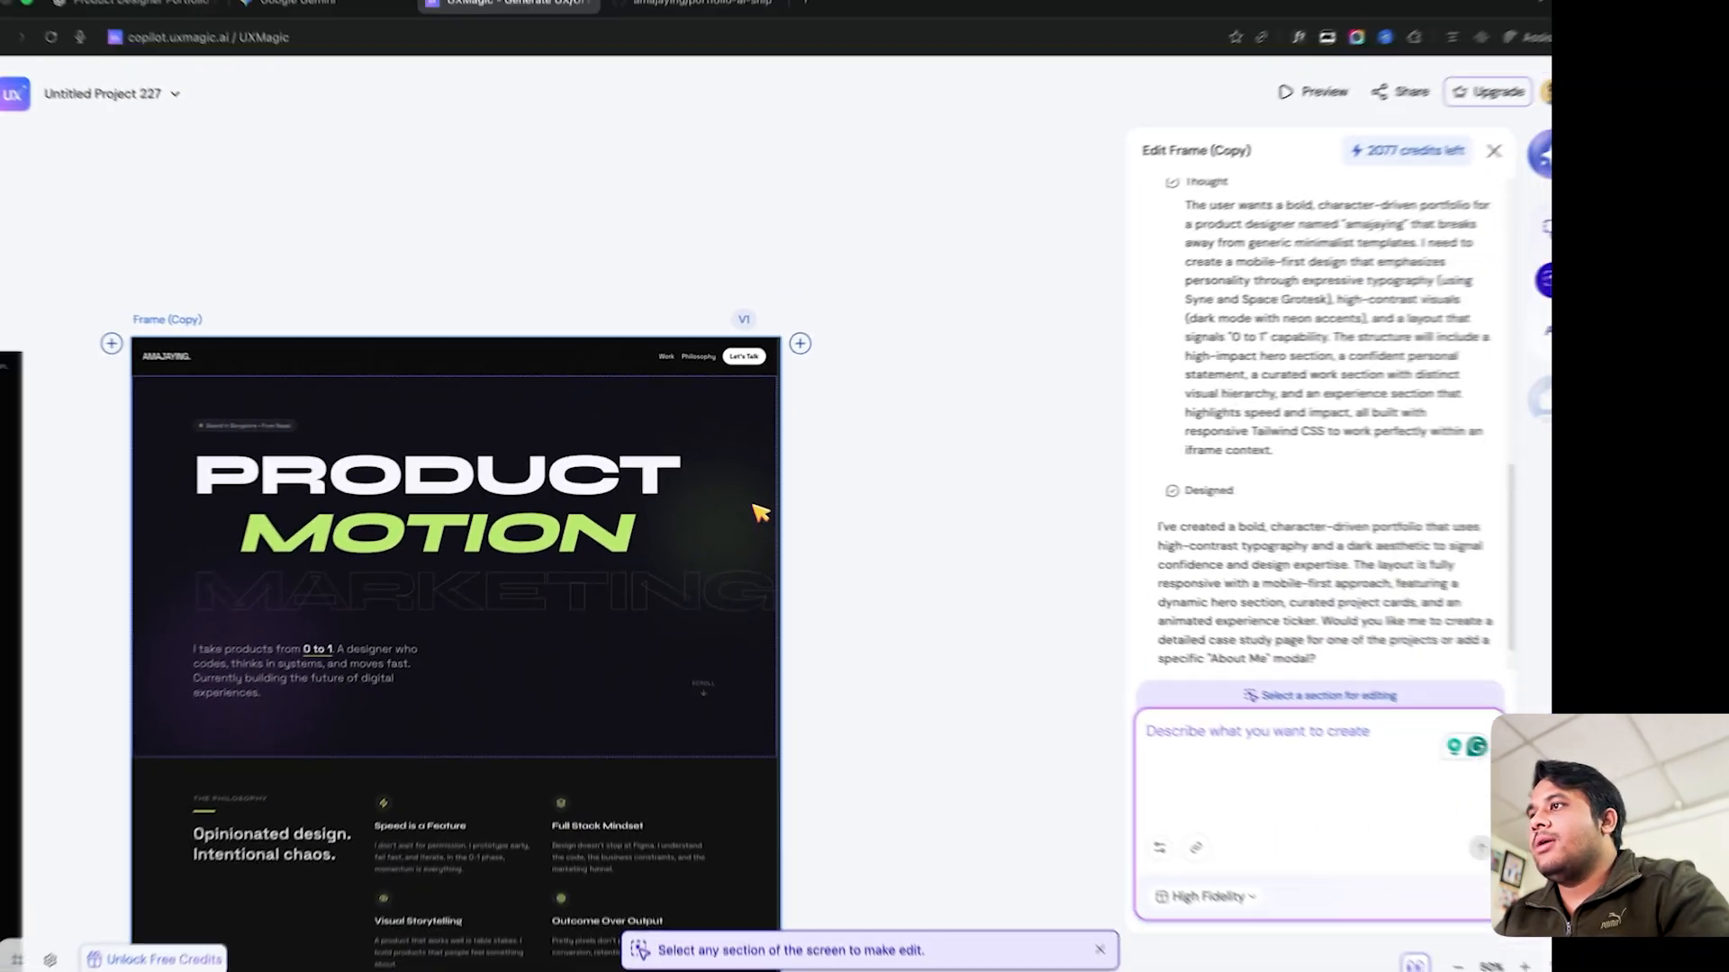
pyautogui.click(367, 644)
pyautogui.write('I want to add a photo in the right side of this hero section the photo should be this I shared, based')
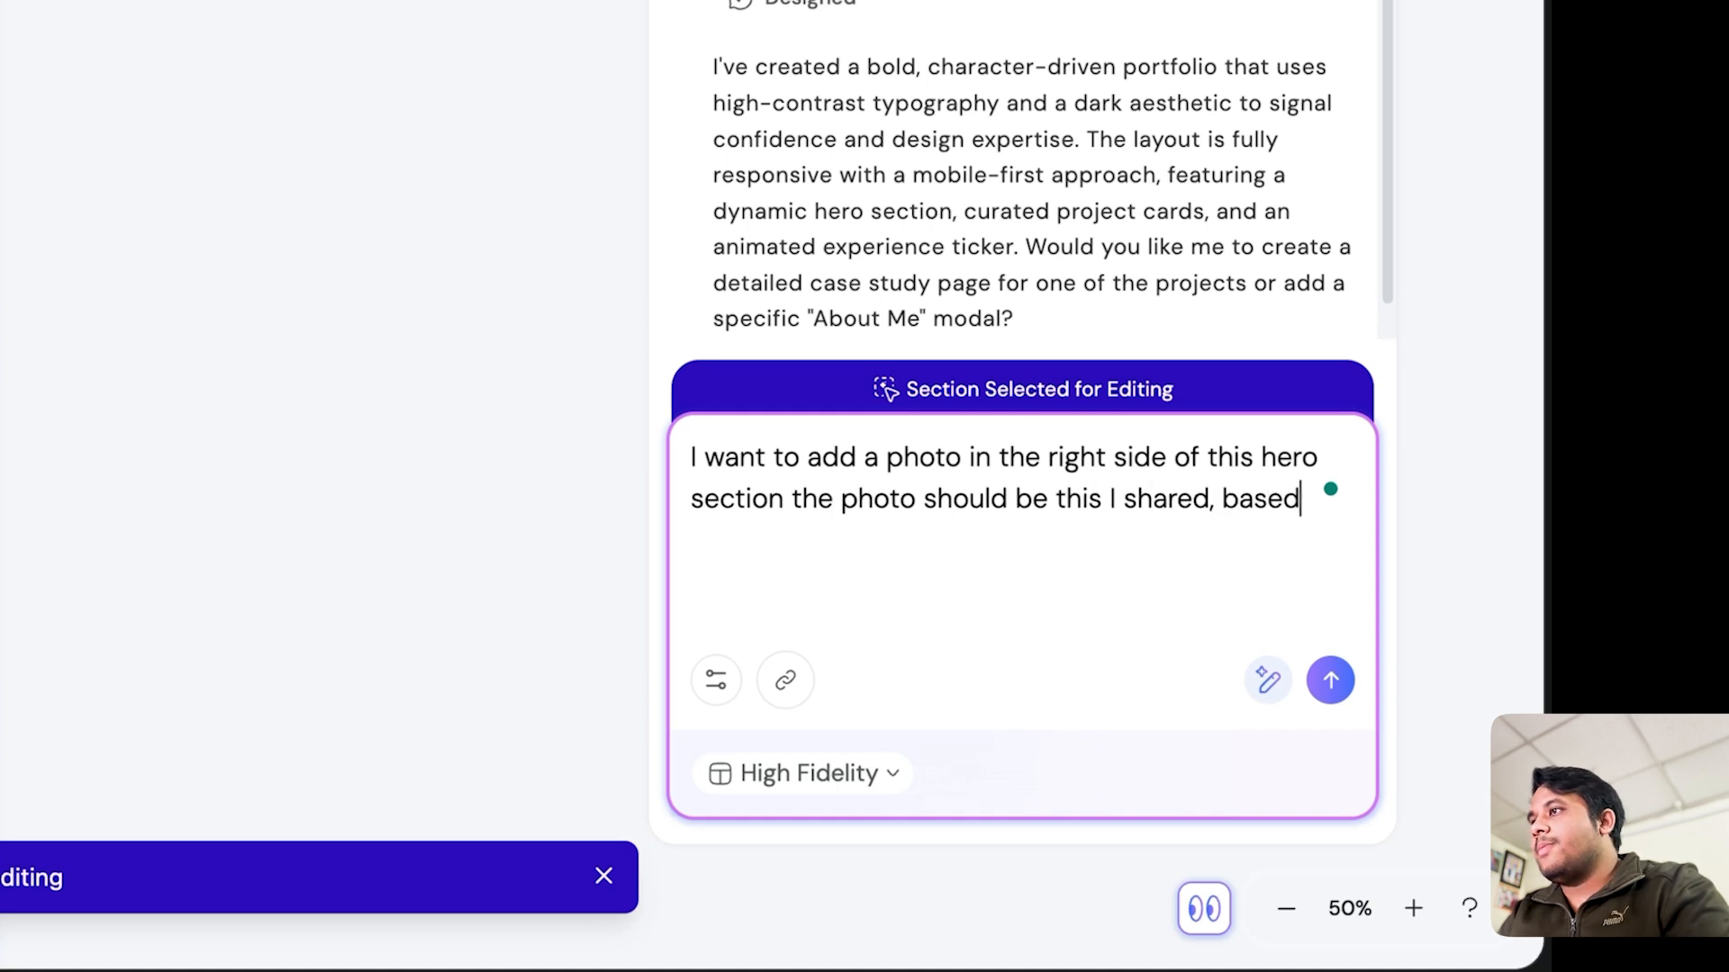
pyautogui.write('on the design language of the frame, place this natura')
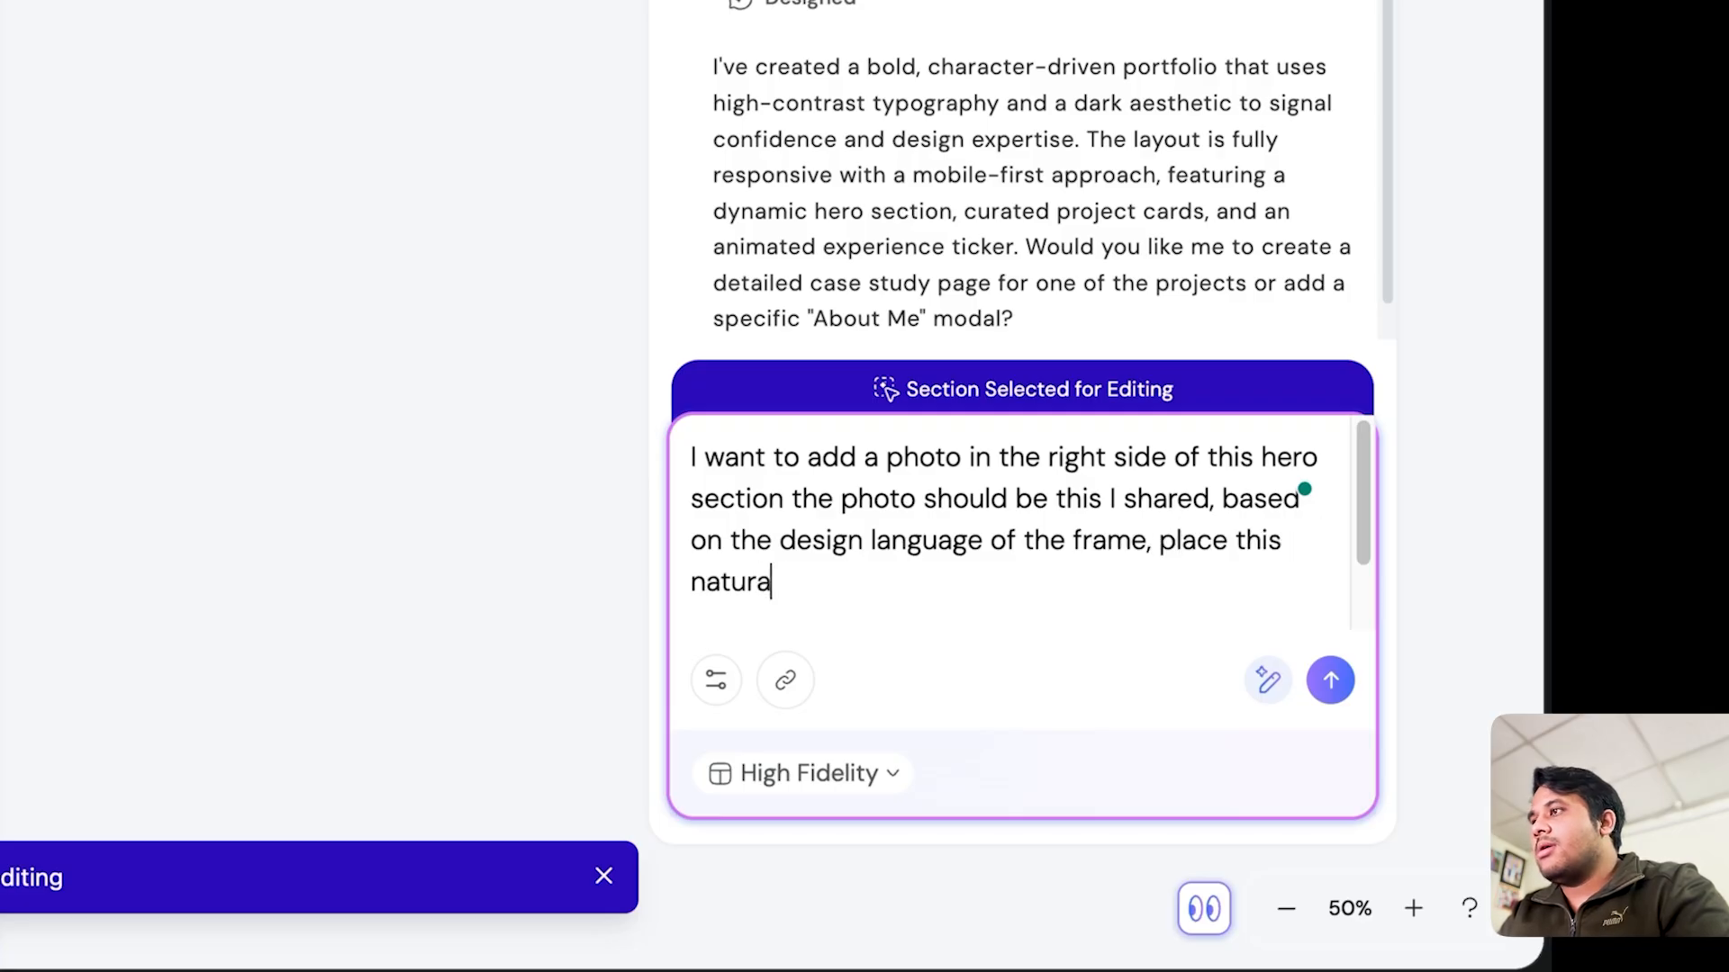
pyautogui.write('lly.')
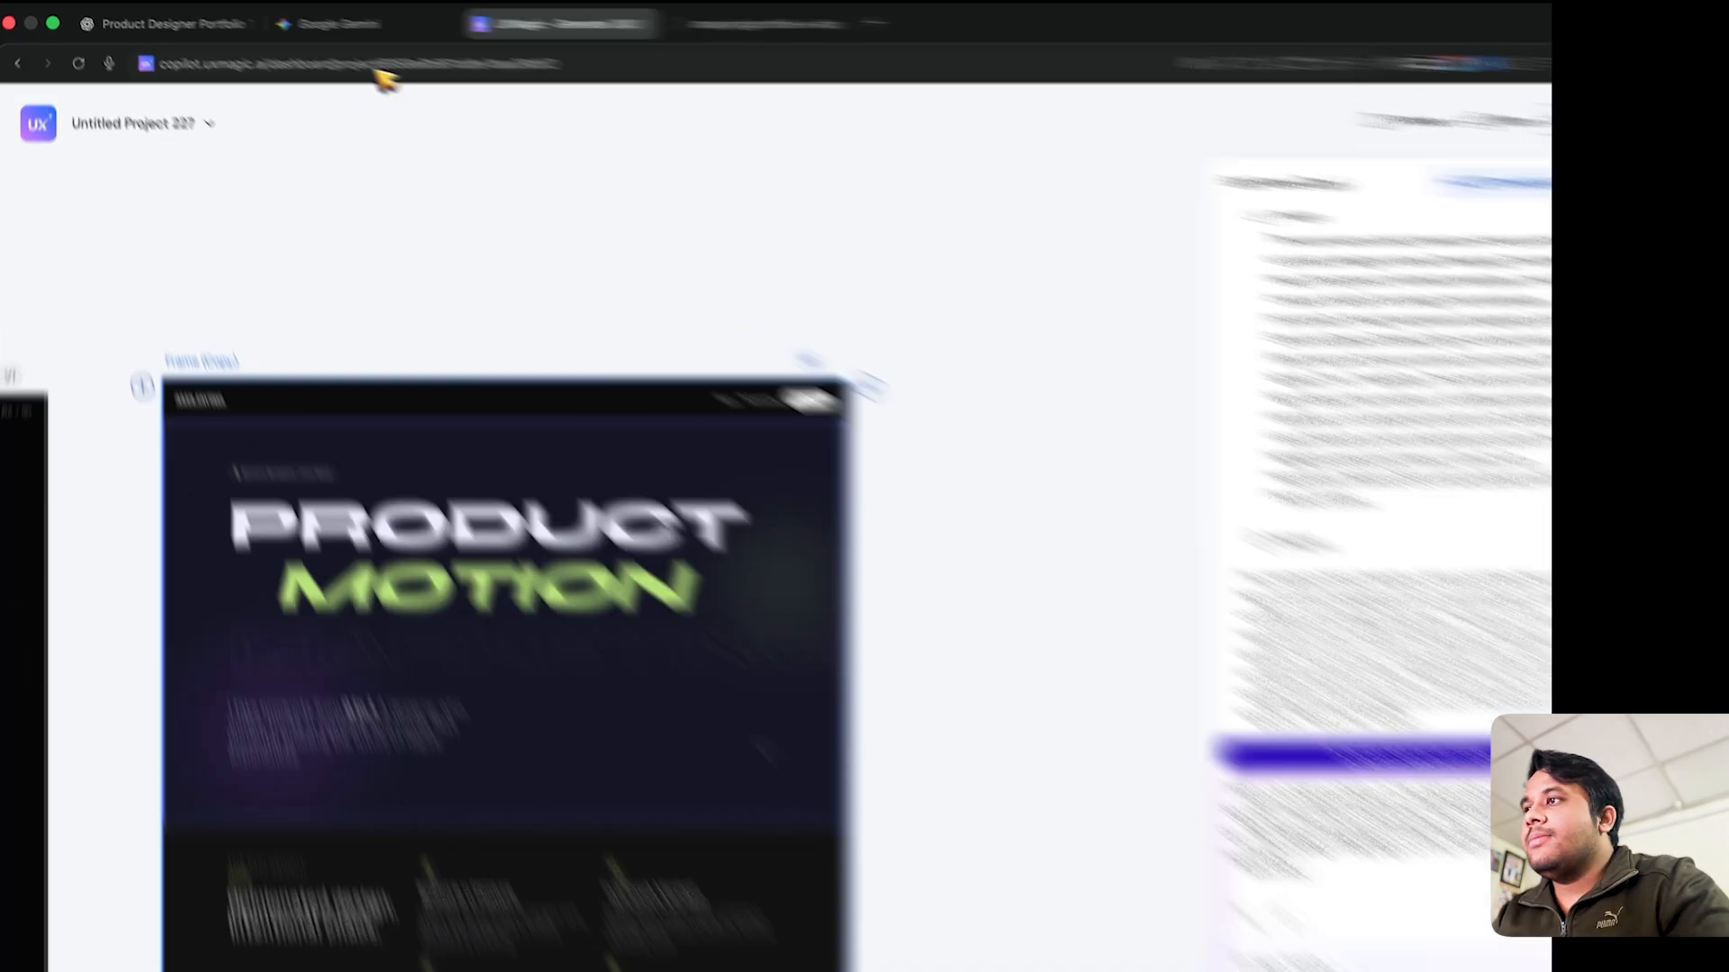
# - Copy the generated laptop photo from Gemini, paste it into the request and send it
pyautogui.click(311, 18)
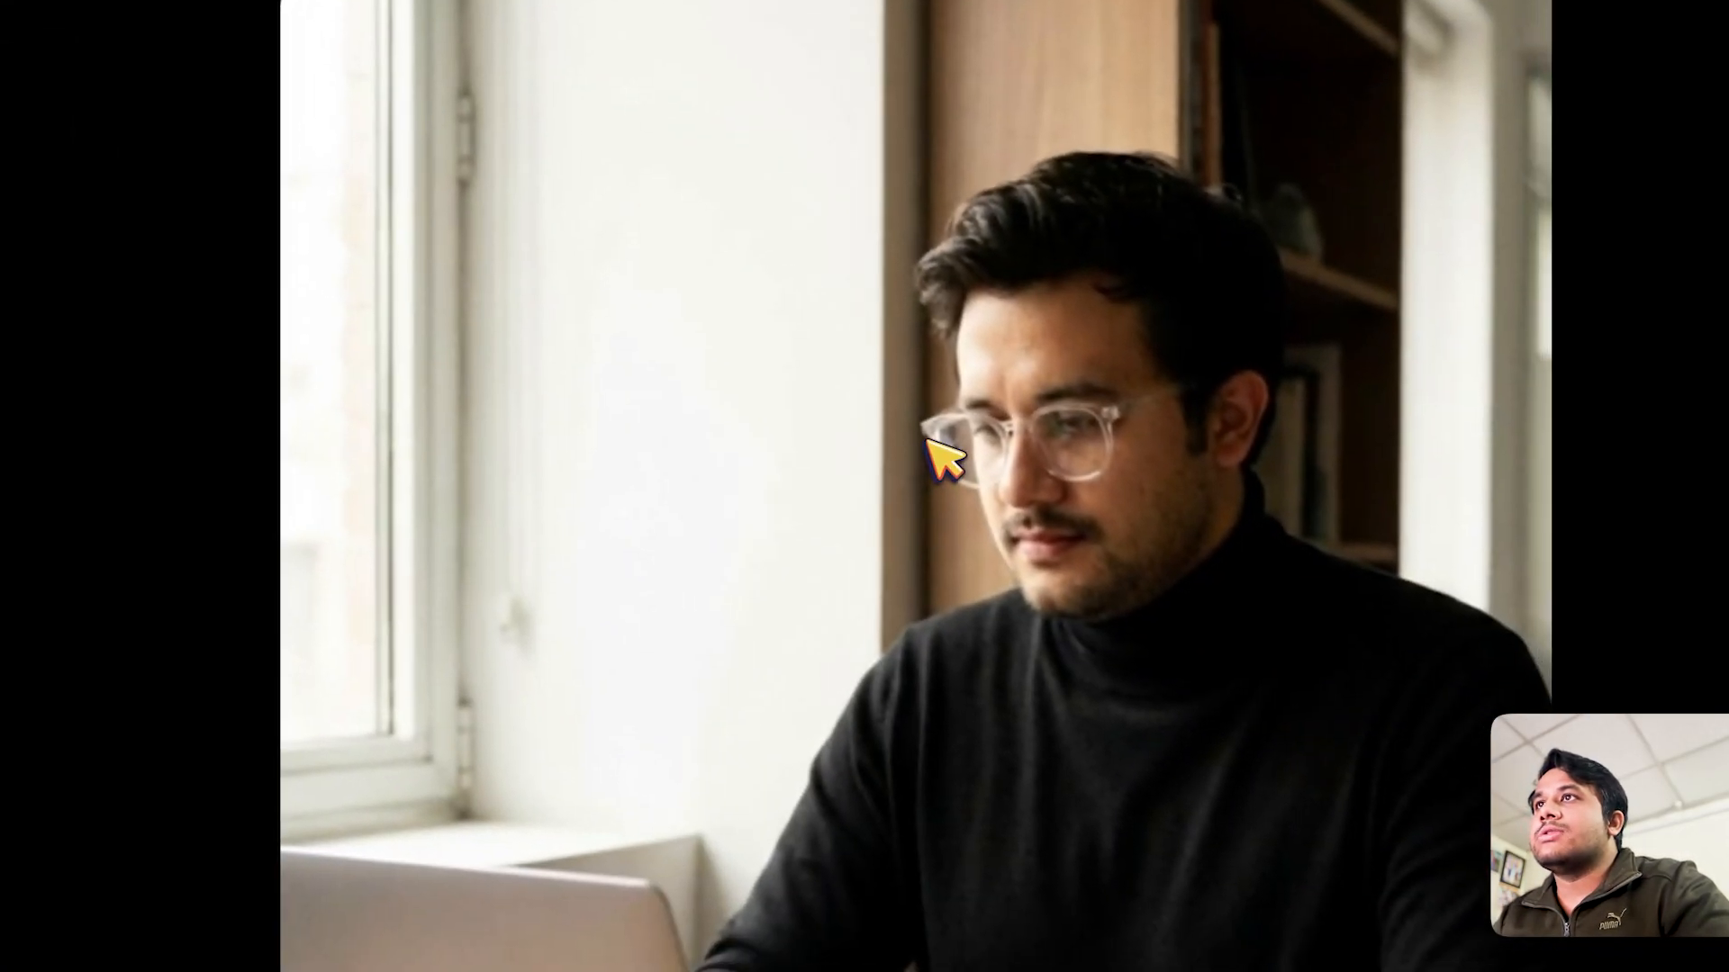
pyautogui.rightClick(927, 437)
pyautogui.click(1030, 541)
pyautogui.click(433, 81)
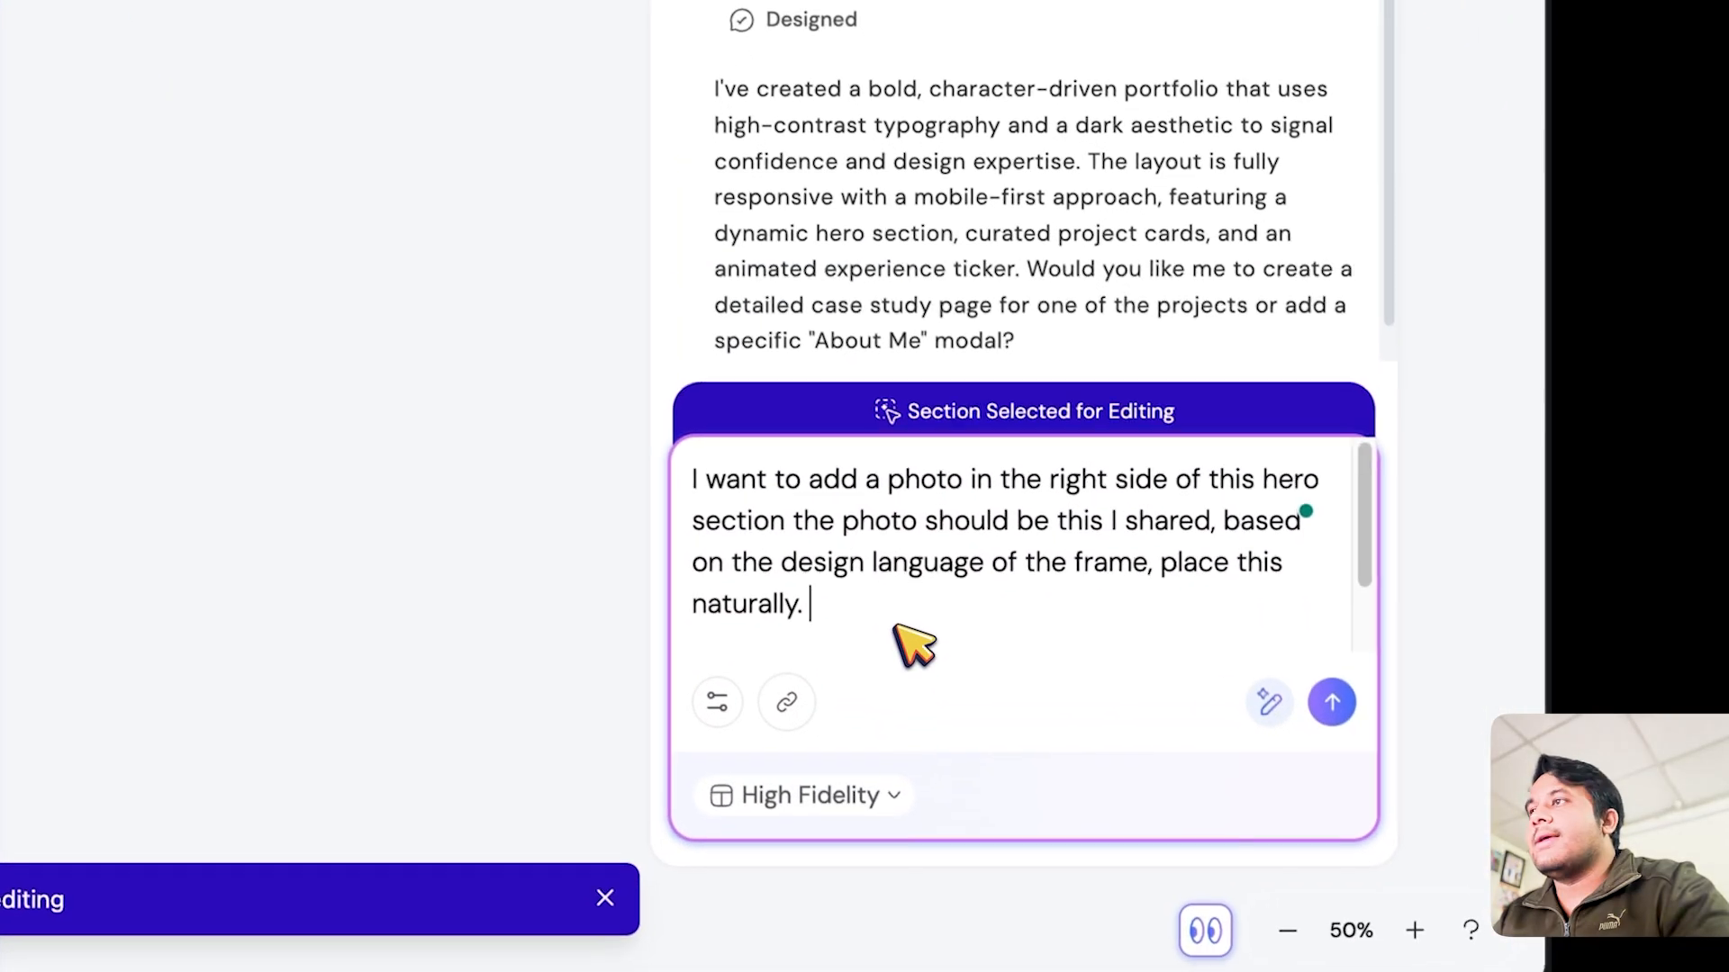
pyautogui.hotkey('ctrl', 'v')
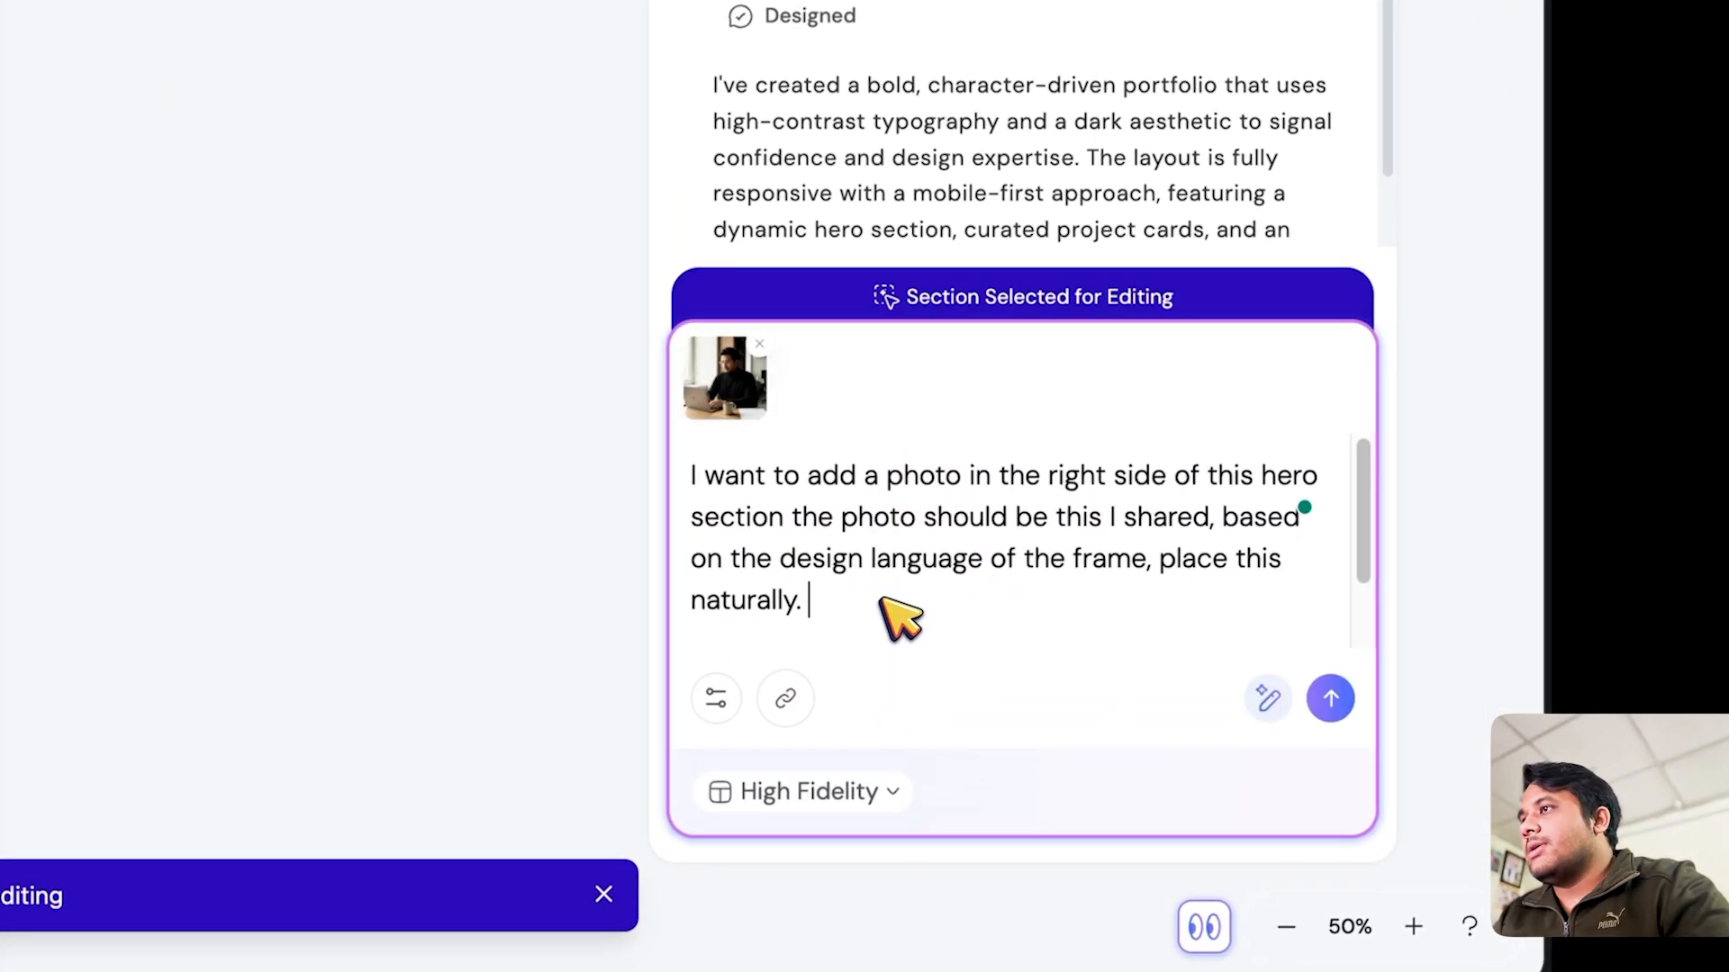
pyautogui.press('Return')
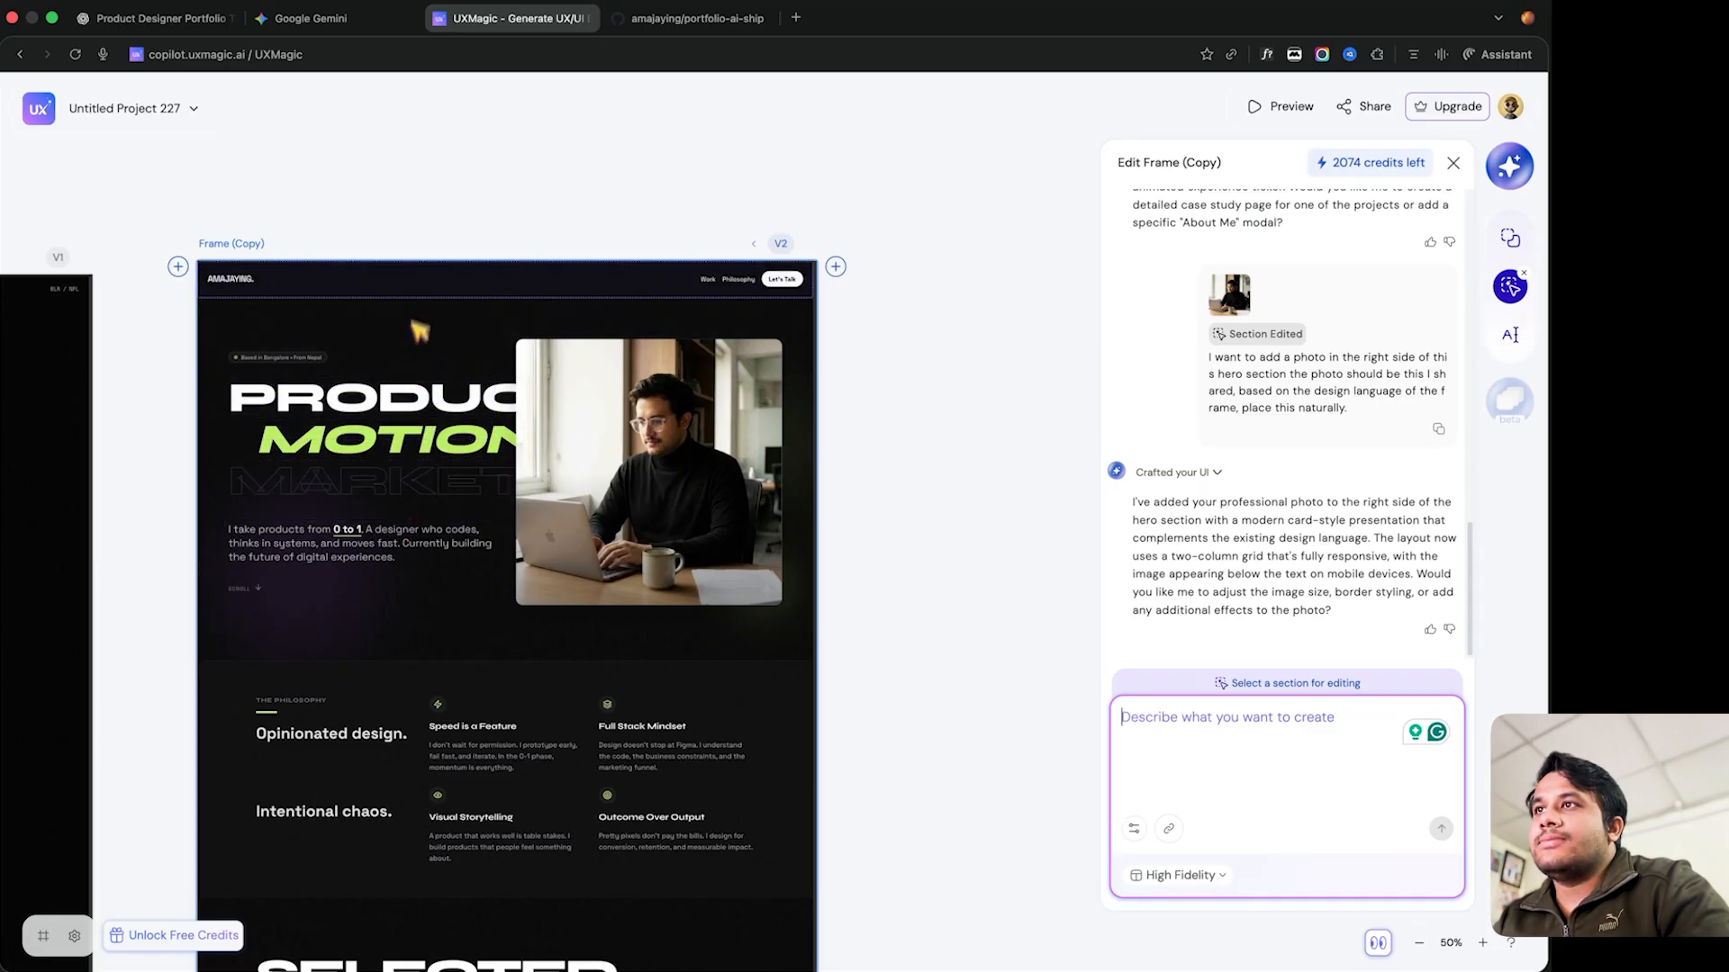
# - Ask UXMagic to bring the hero's PRODUCT, MOTION and MARKETING words in front of the photo
pyautogui.click(424, 493)
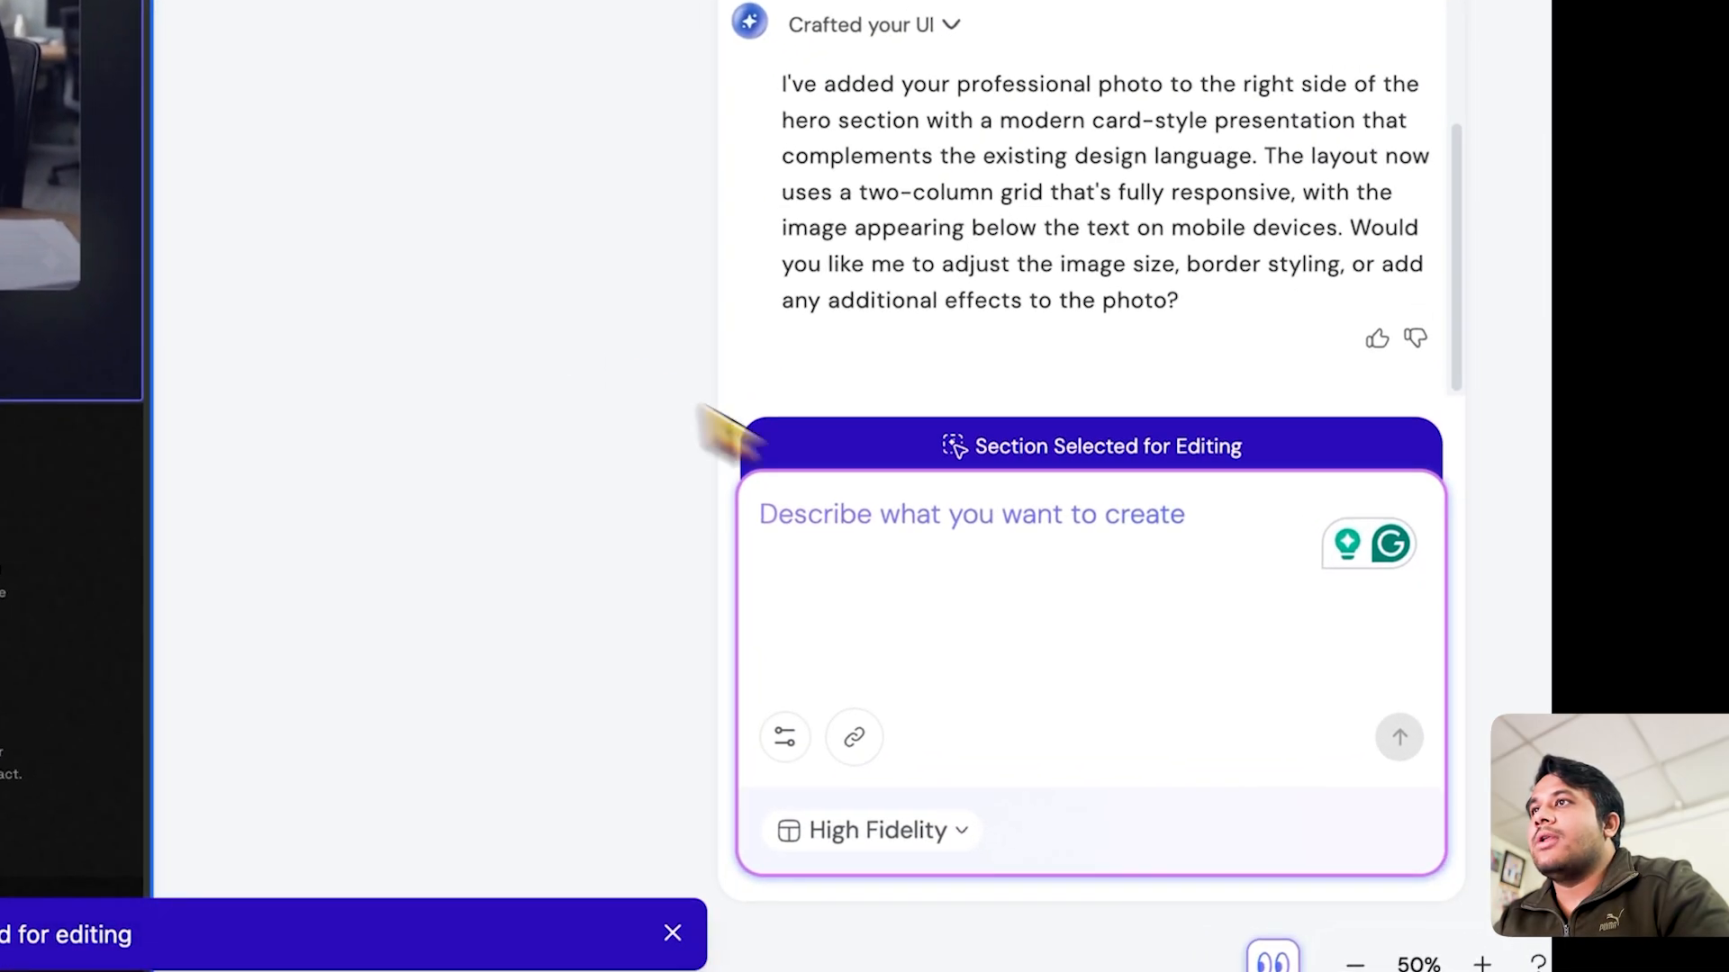
pyautogui.click(900, 518)
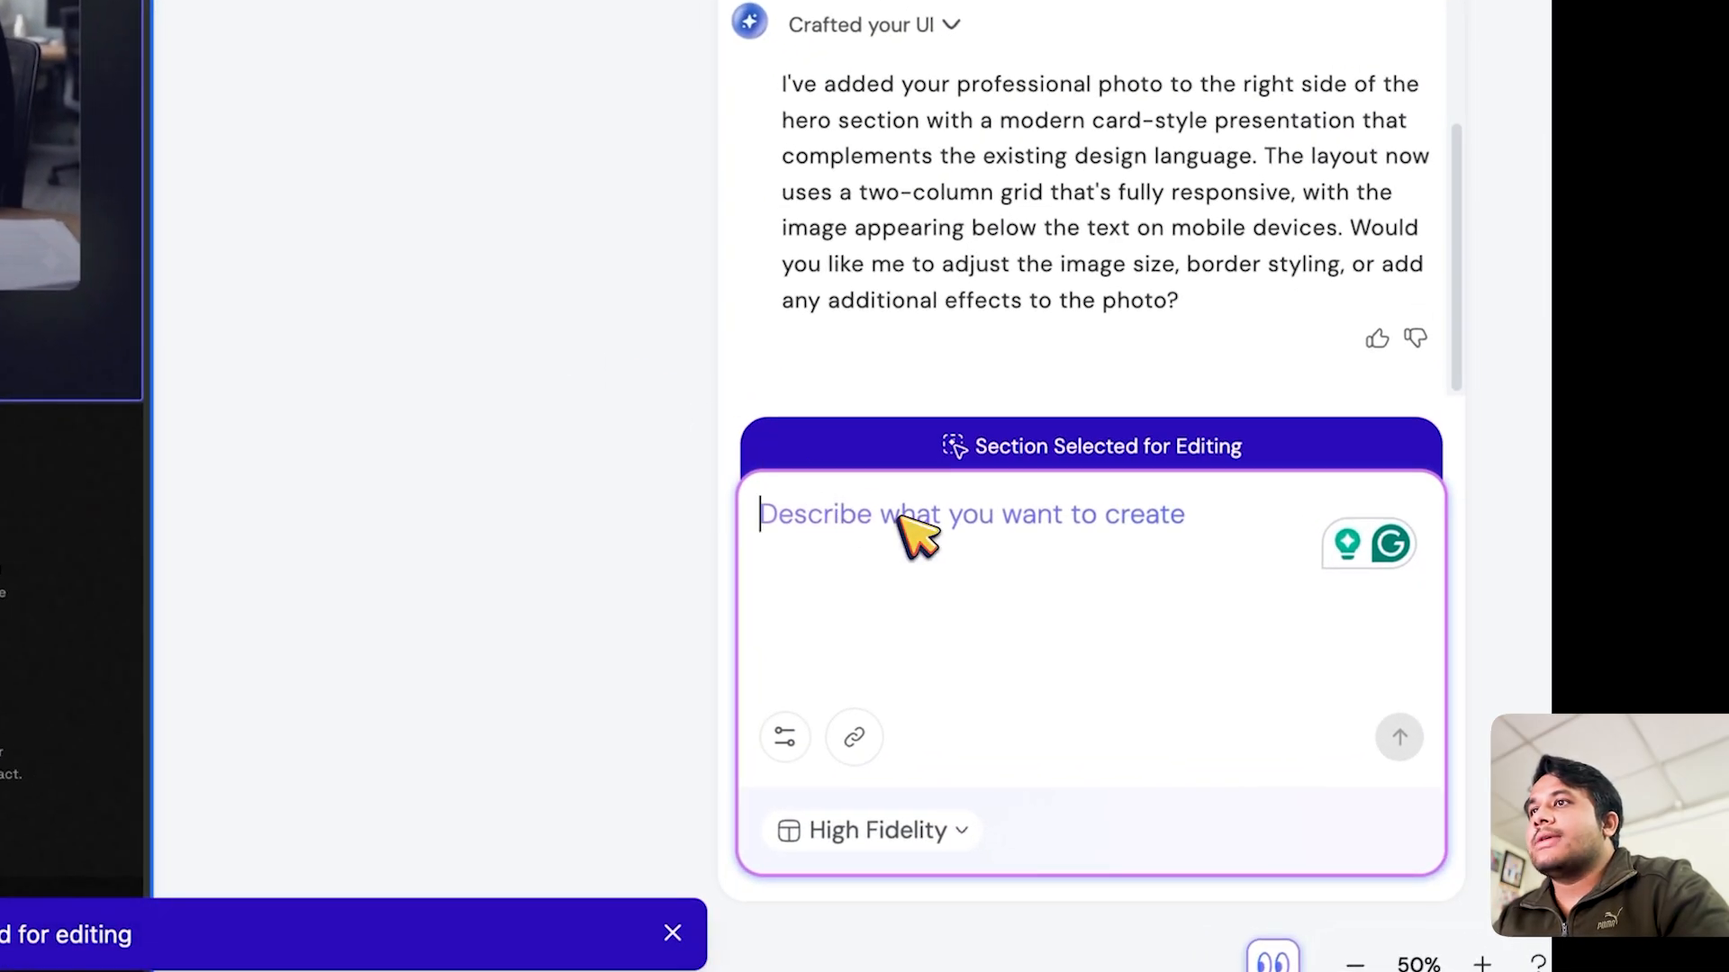
pyautogui.write('Th')
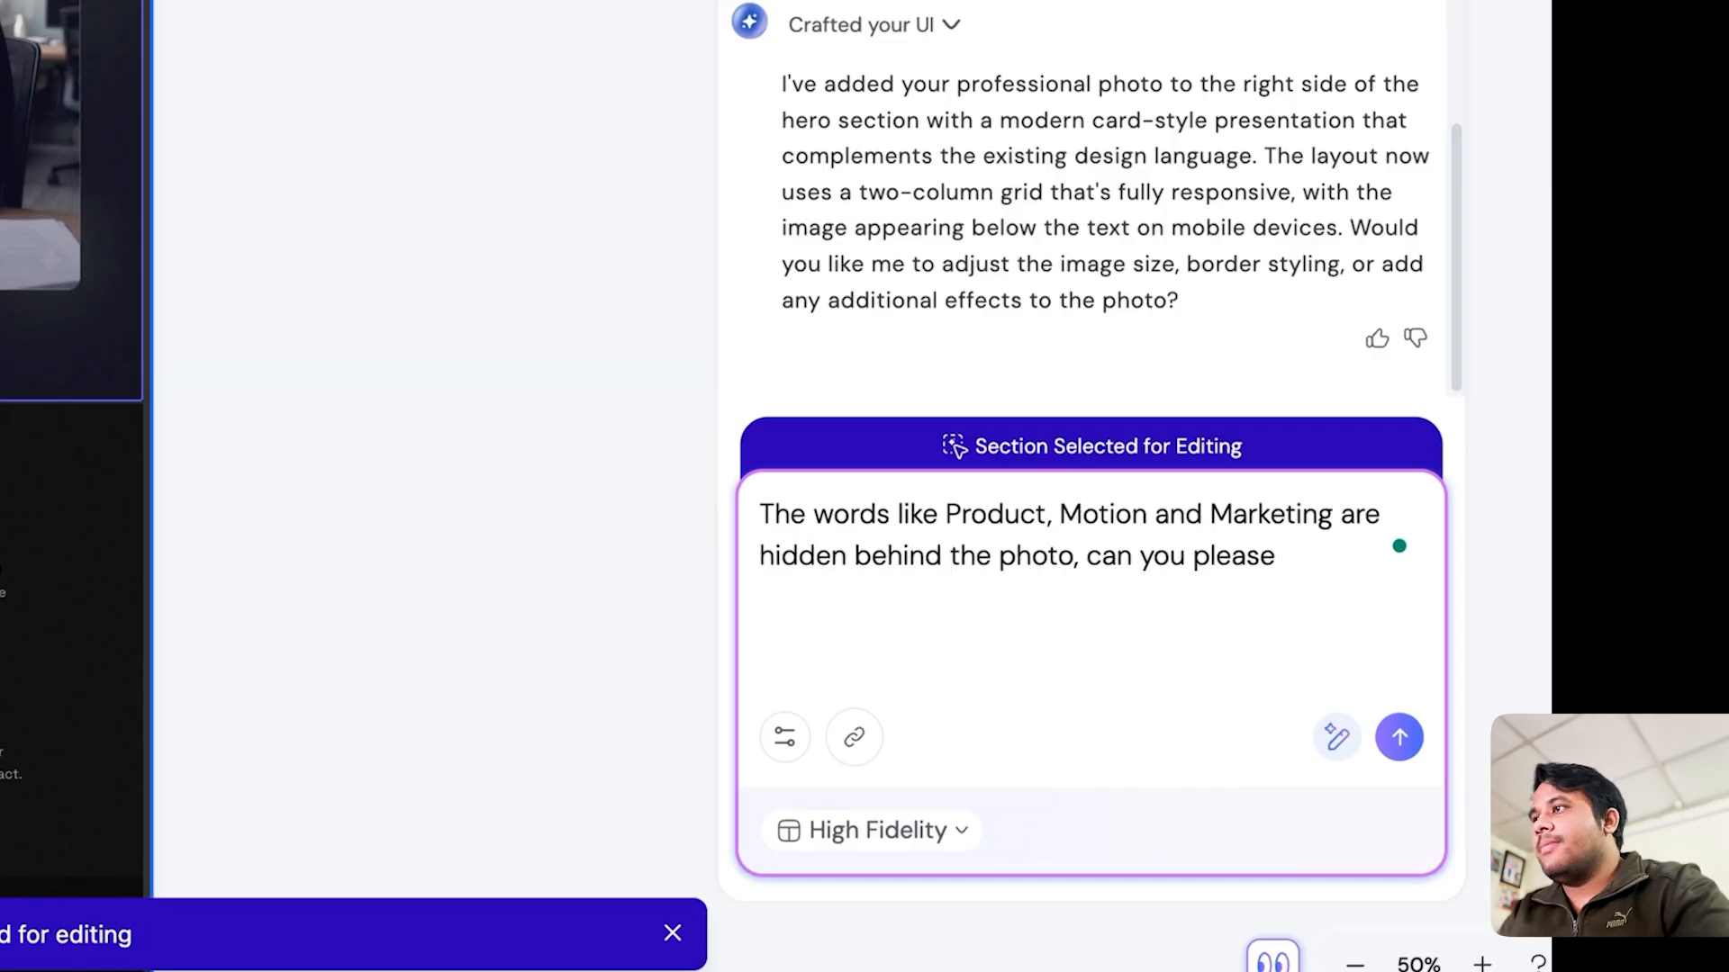
pyautogui.write('g them front')
pyautogui.press('Return')
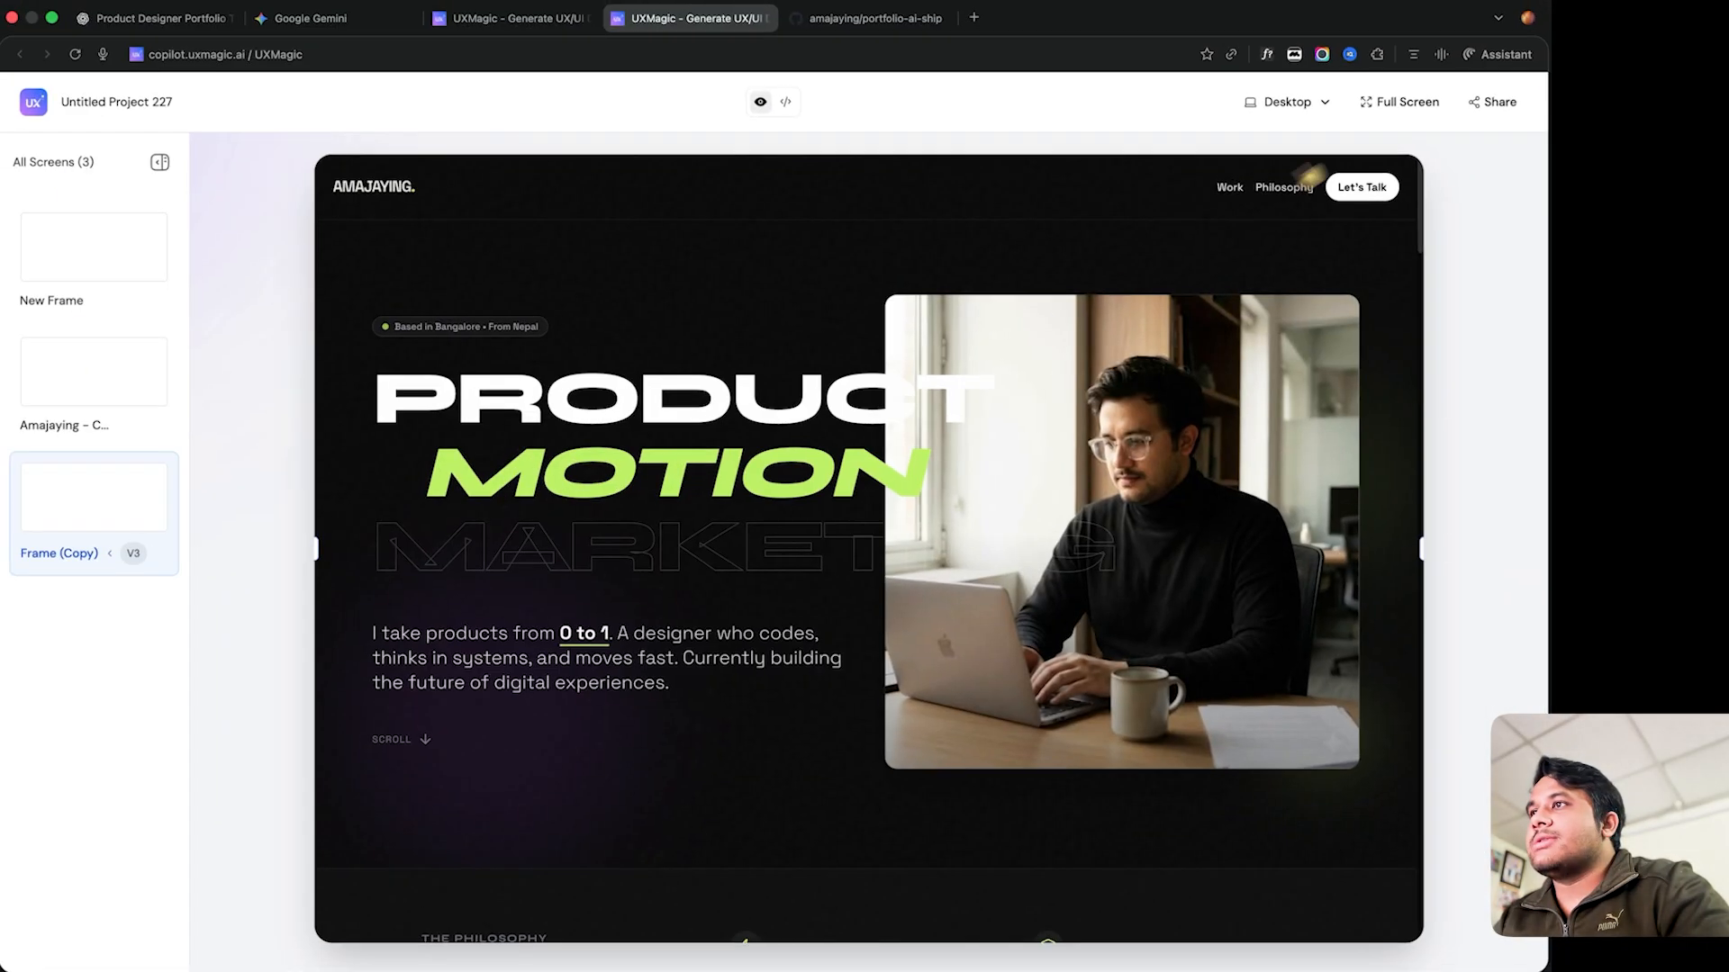
# - Preview the Product Motion portfolio full screen and scroll from the hero to the footer
pyautogui.click(1407, 74)
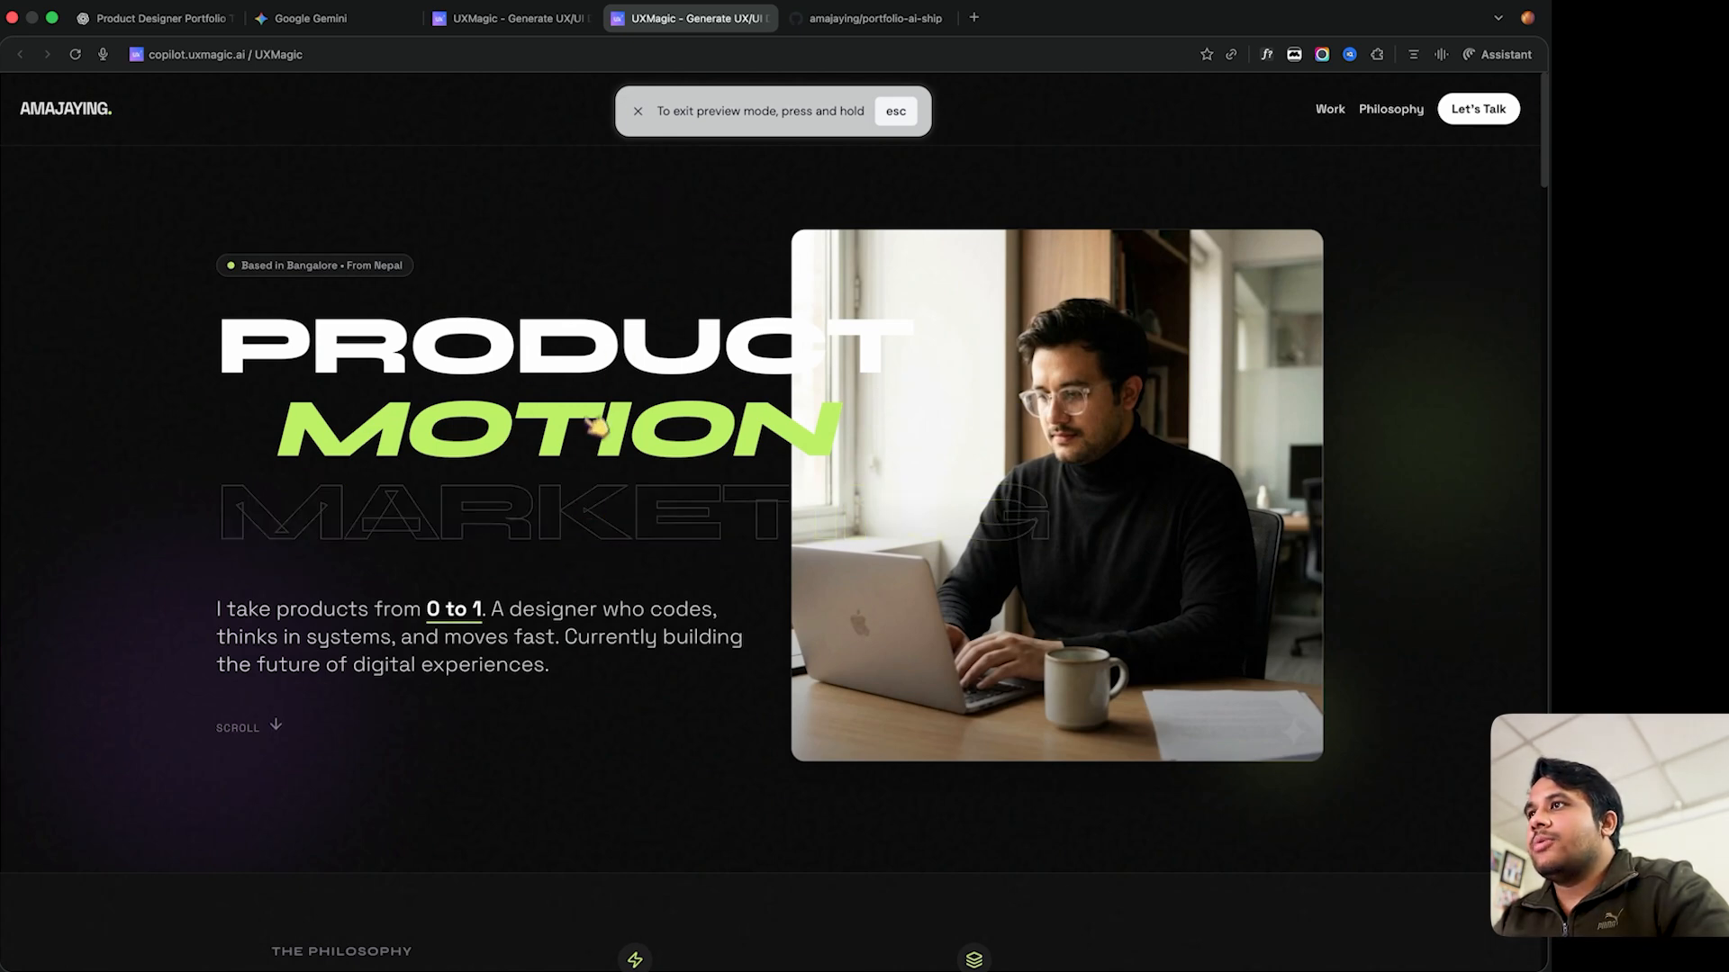
pyautogui.scroll(-15, 587, 657)
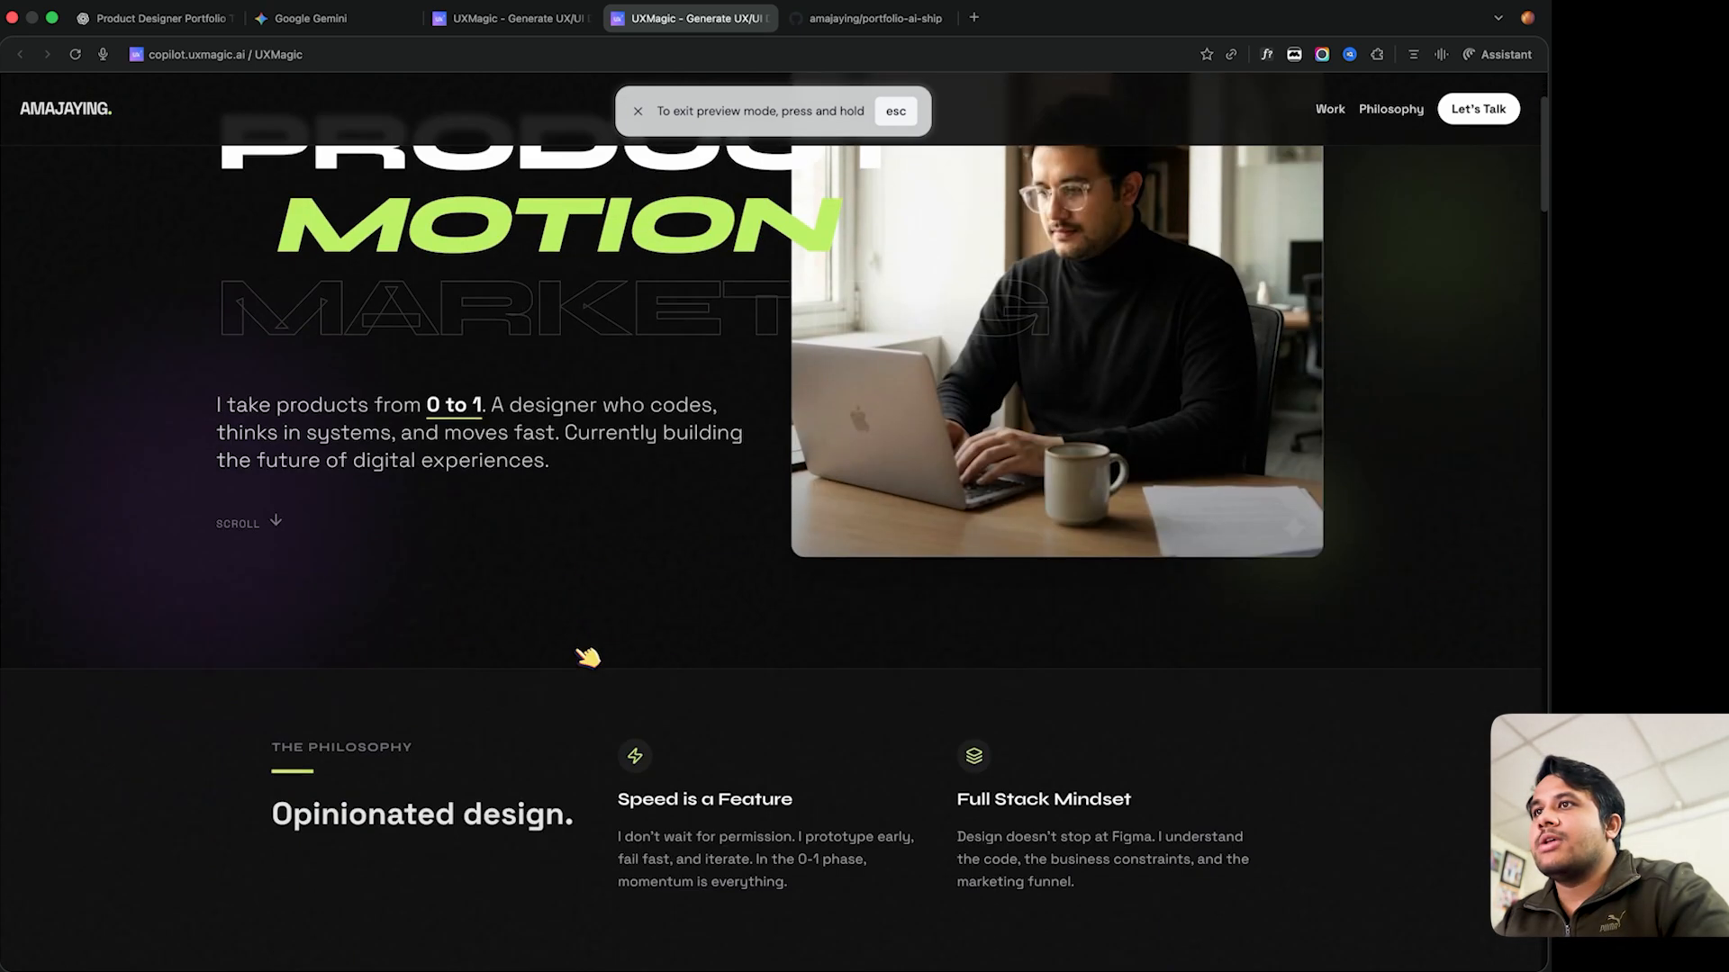
pyautogui.scroll(-10, 587, 657)
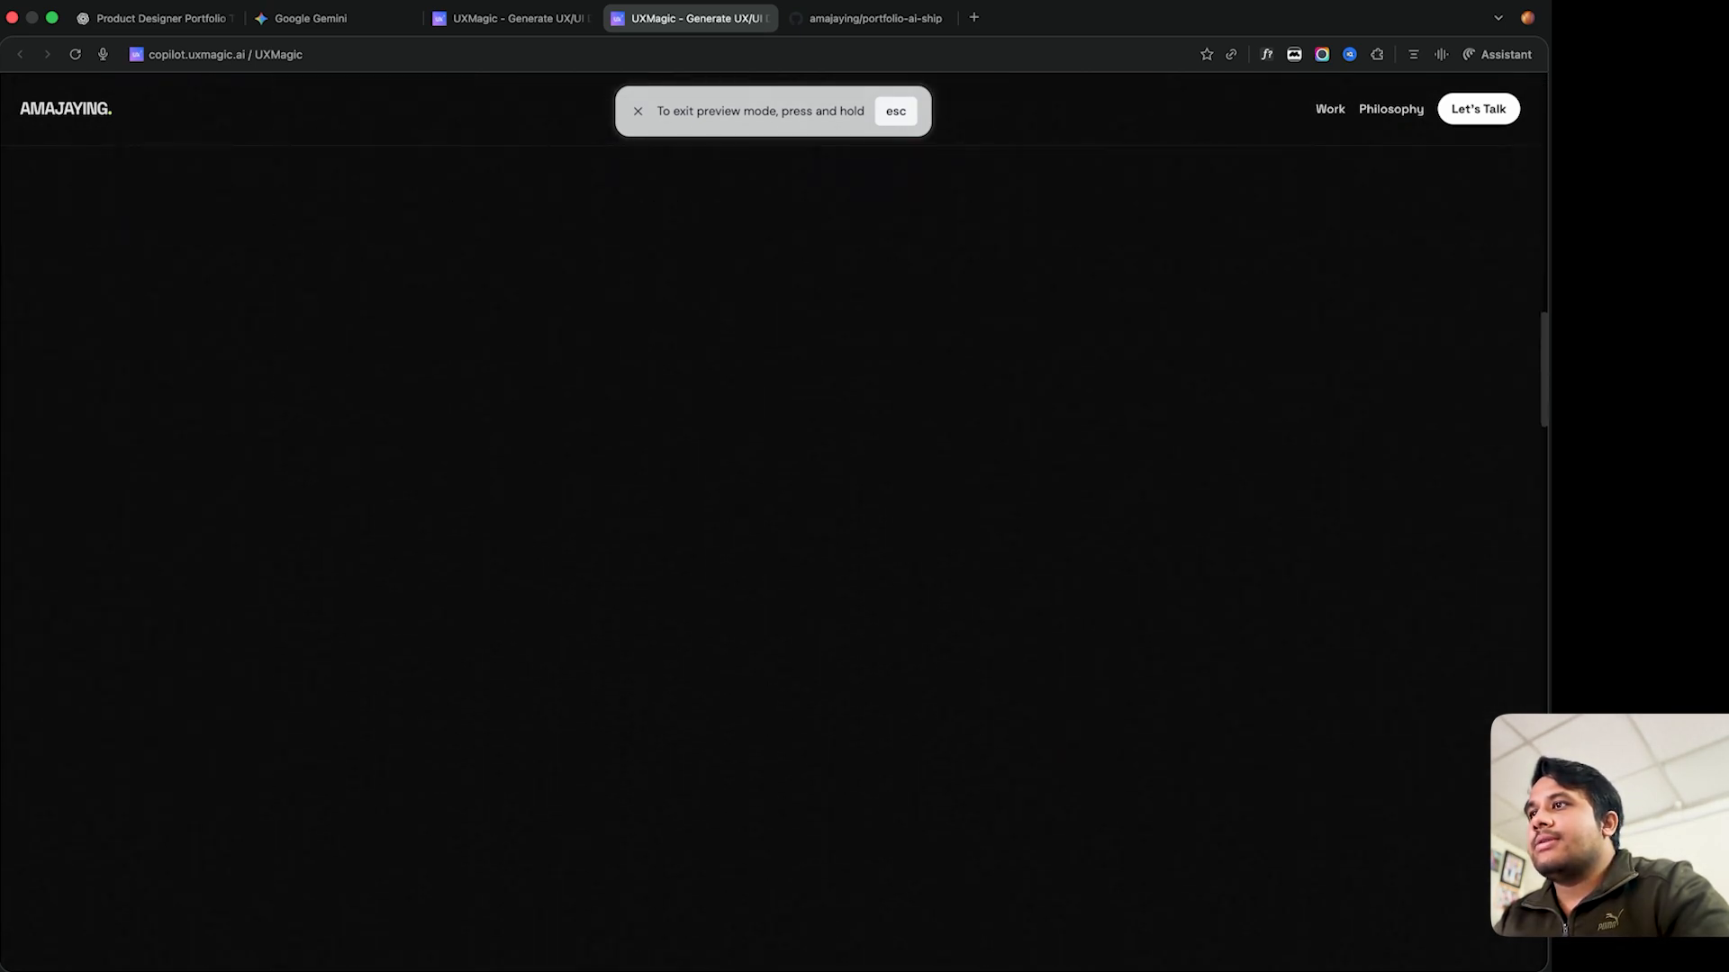
pyautogui.scroll(-12, 587, 657)
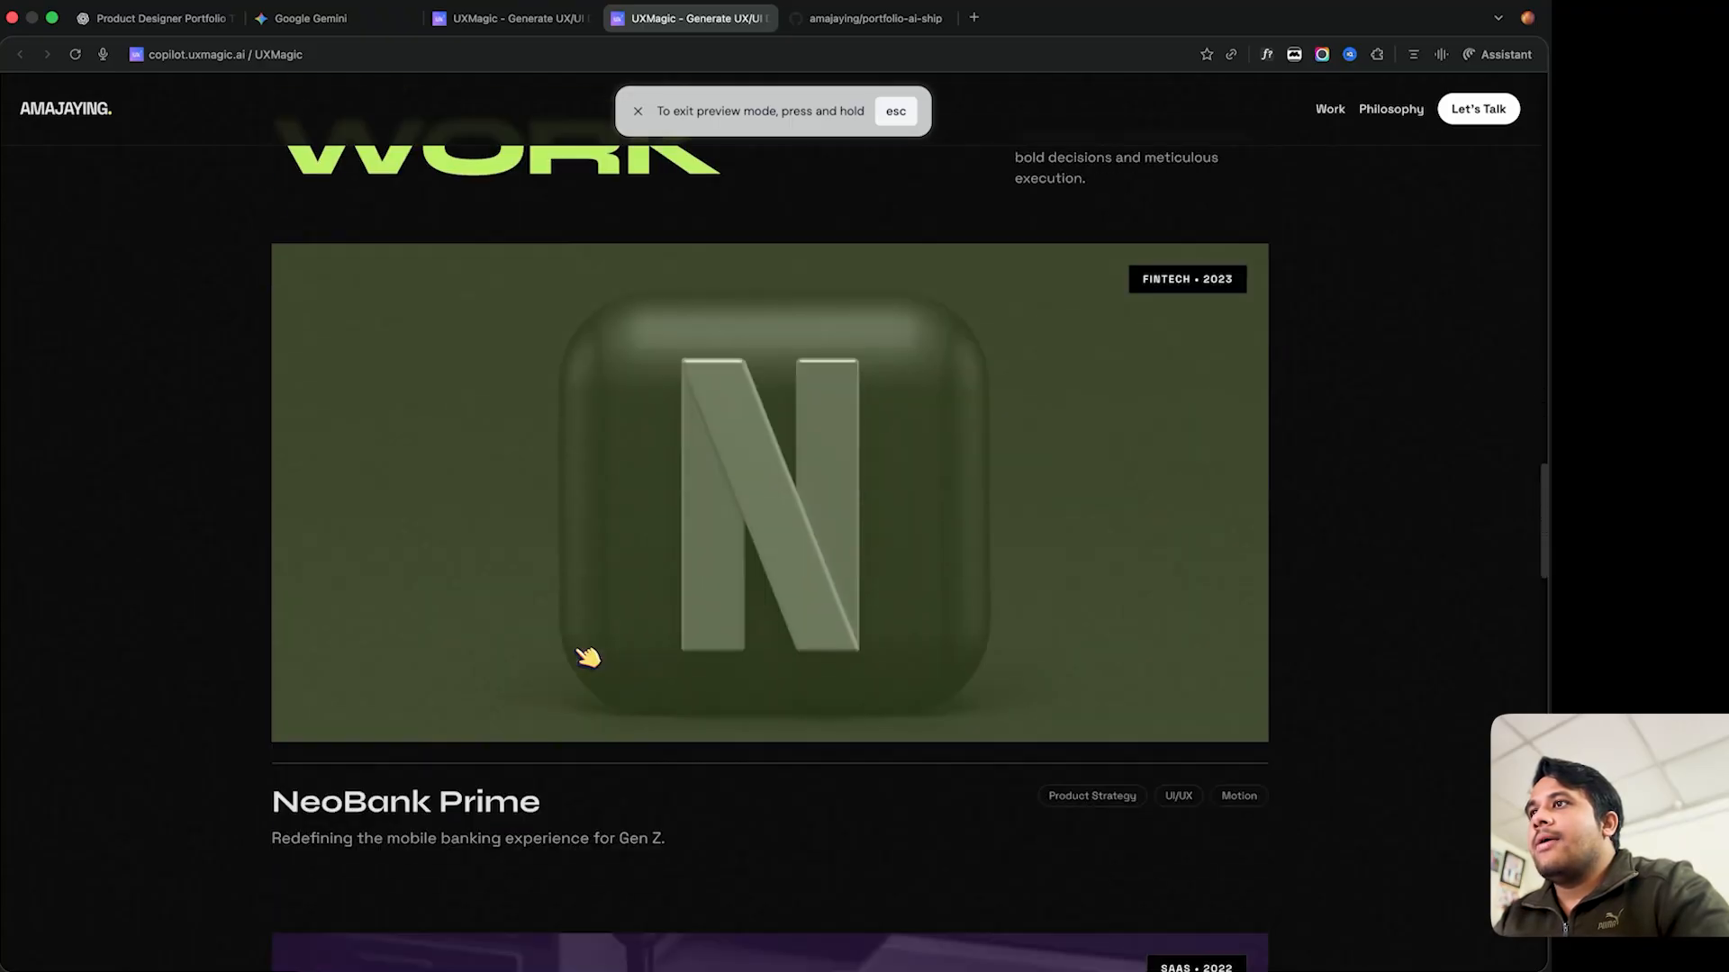
pyautogui.scroll(-8, 587, 658)
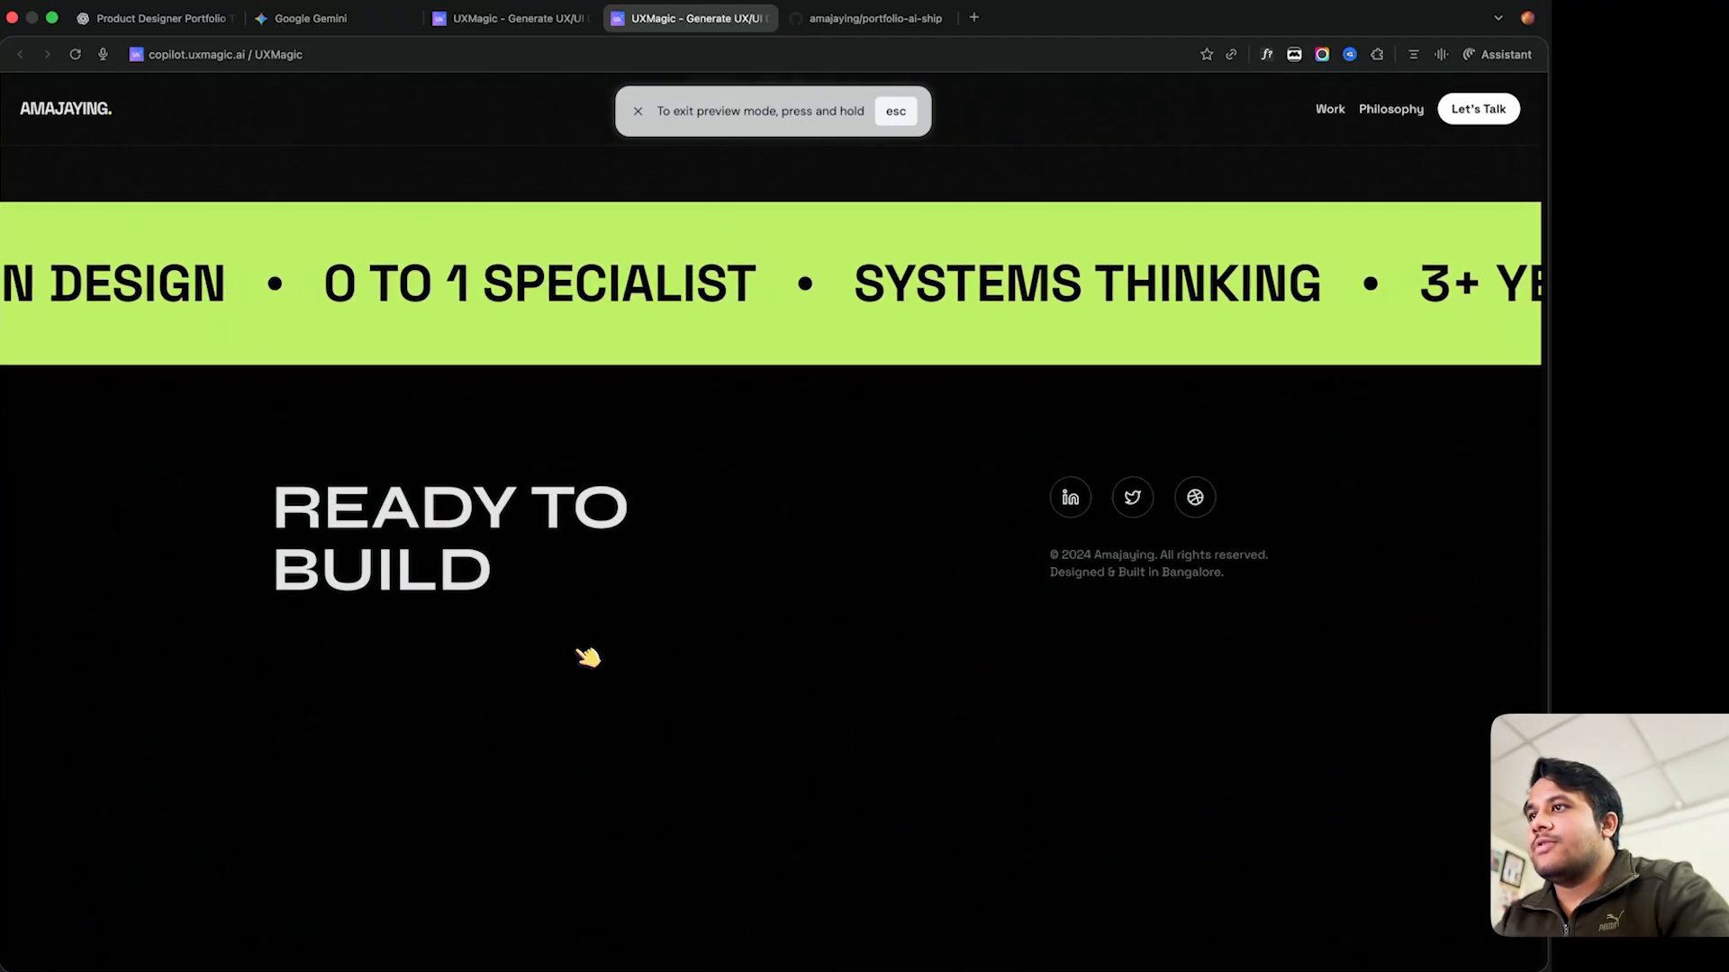
pyautogui.scroll(20, 587, 657)
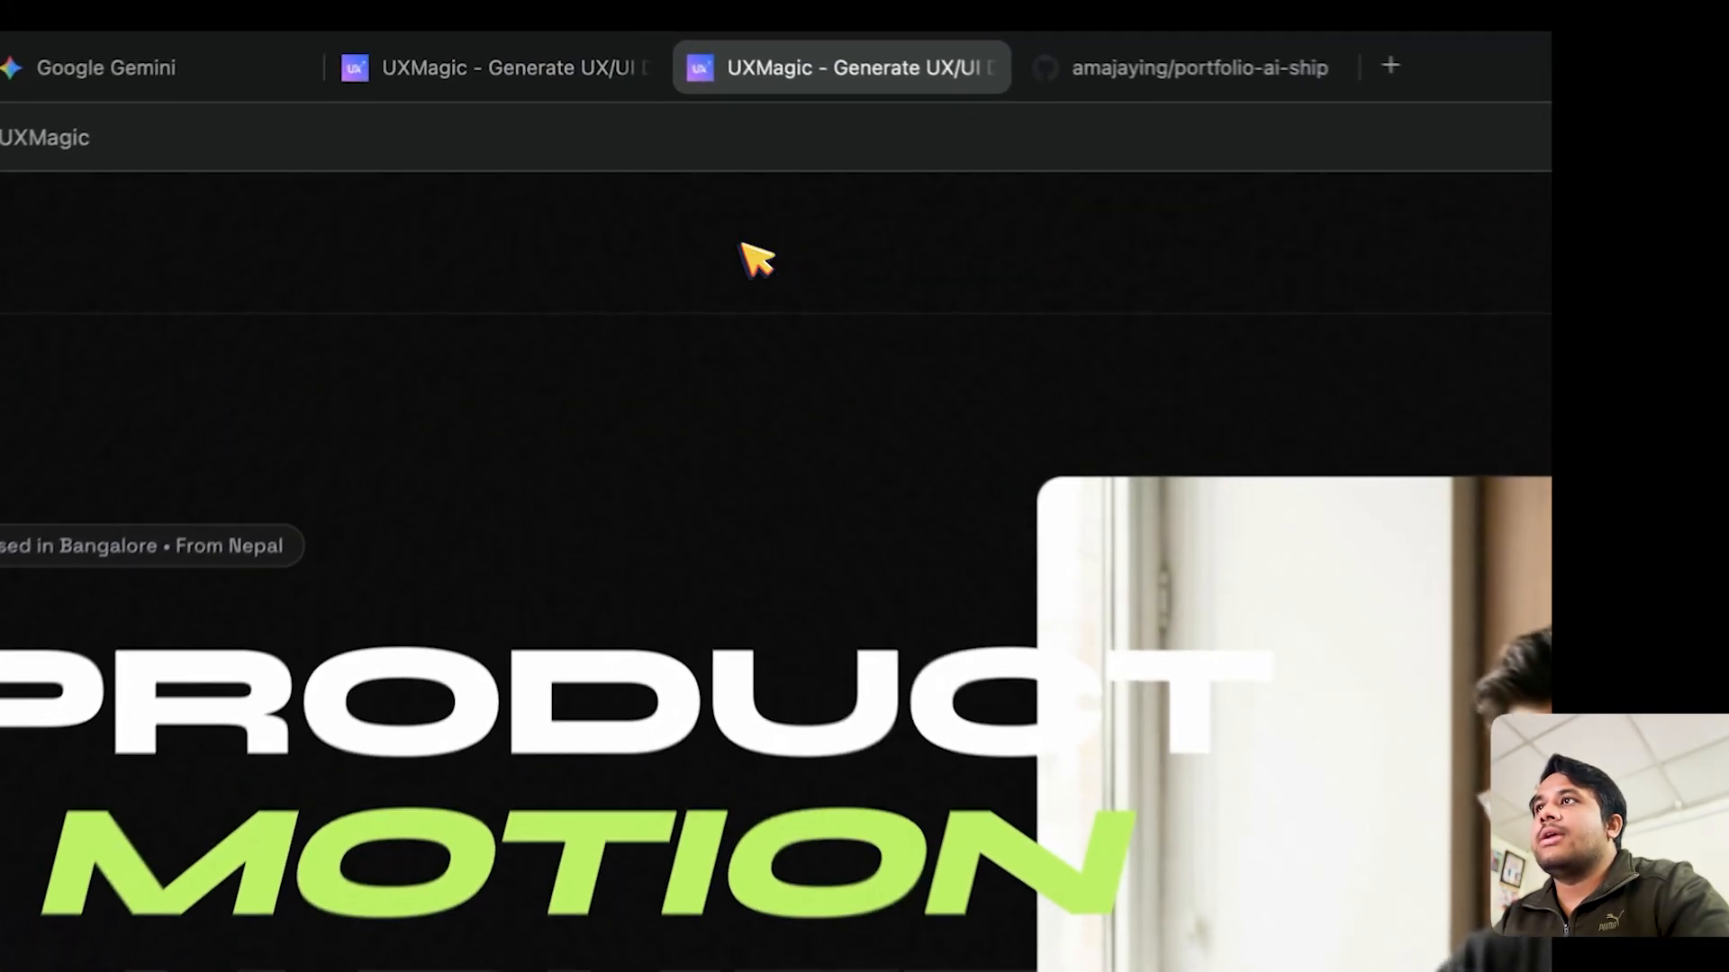
# - Export the design as a Cursor Project zip and reveal Frame (Copy).zip in its folder
pyautogui.click(767, 18)
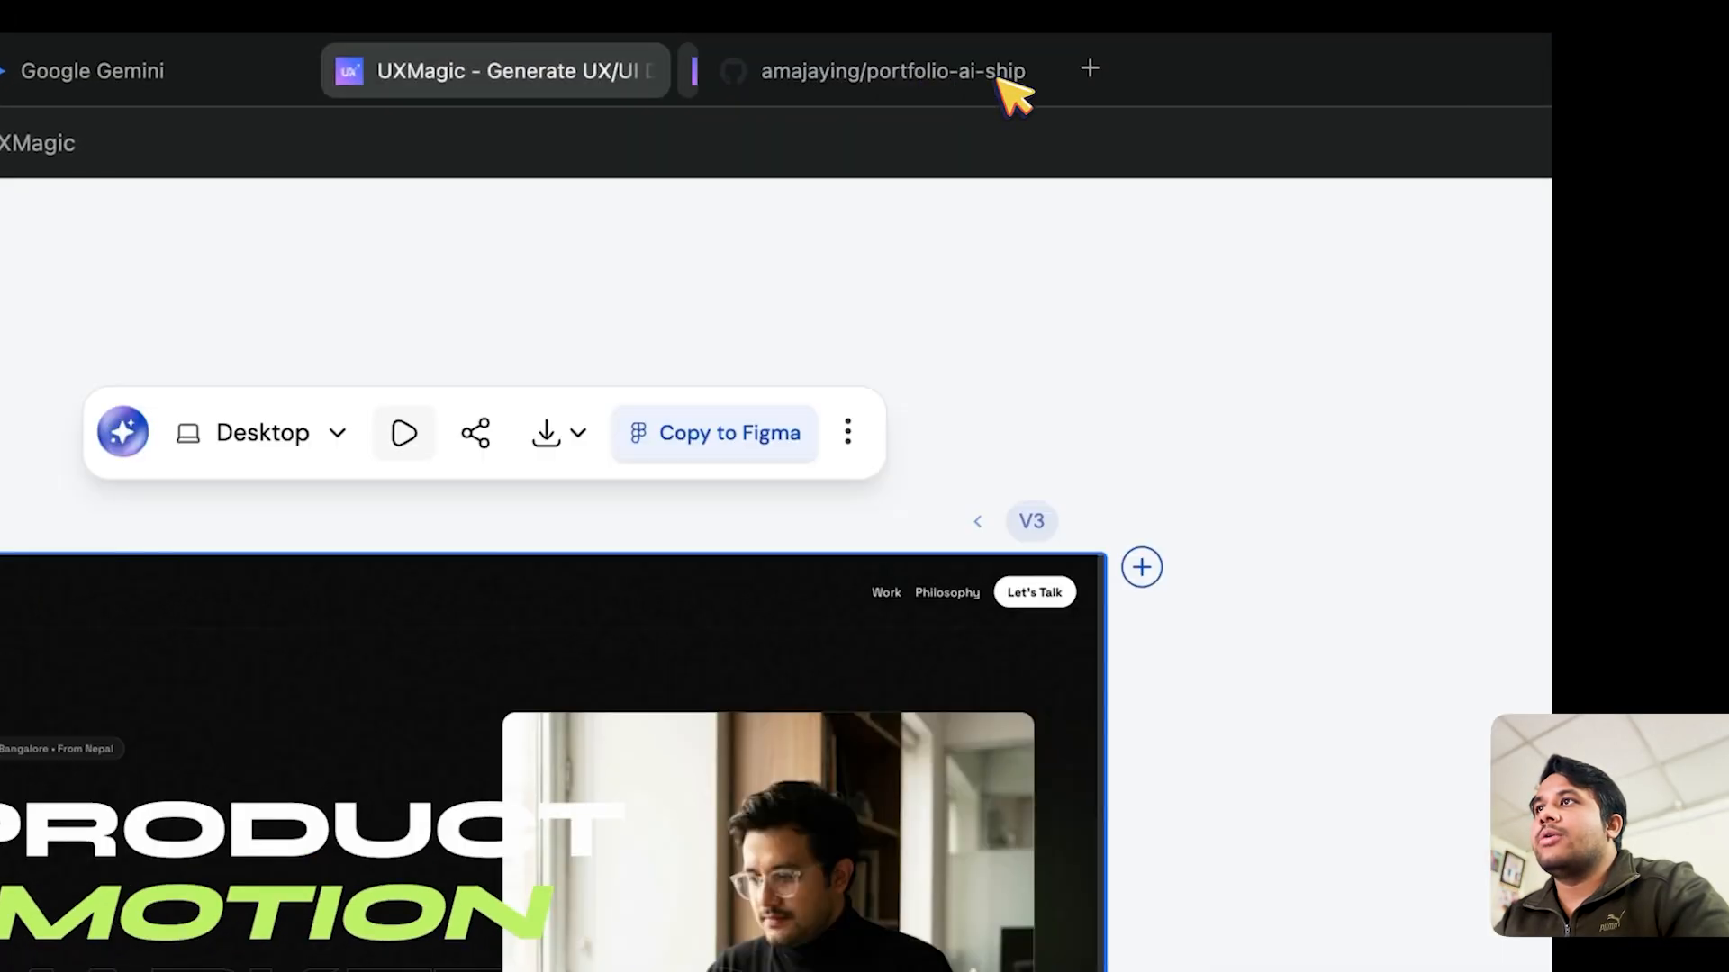
pyautogui.click(586, 434)
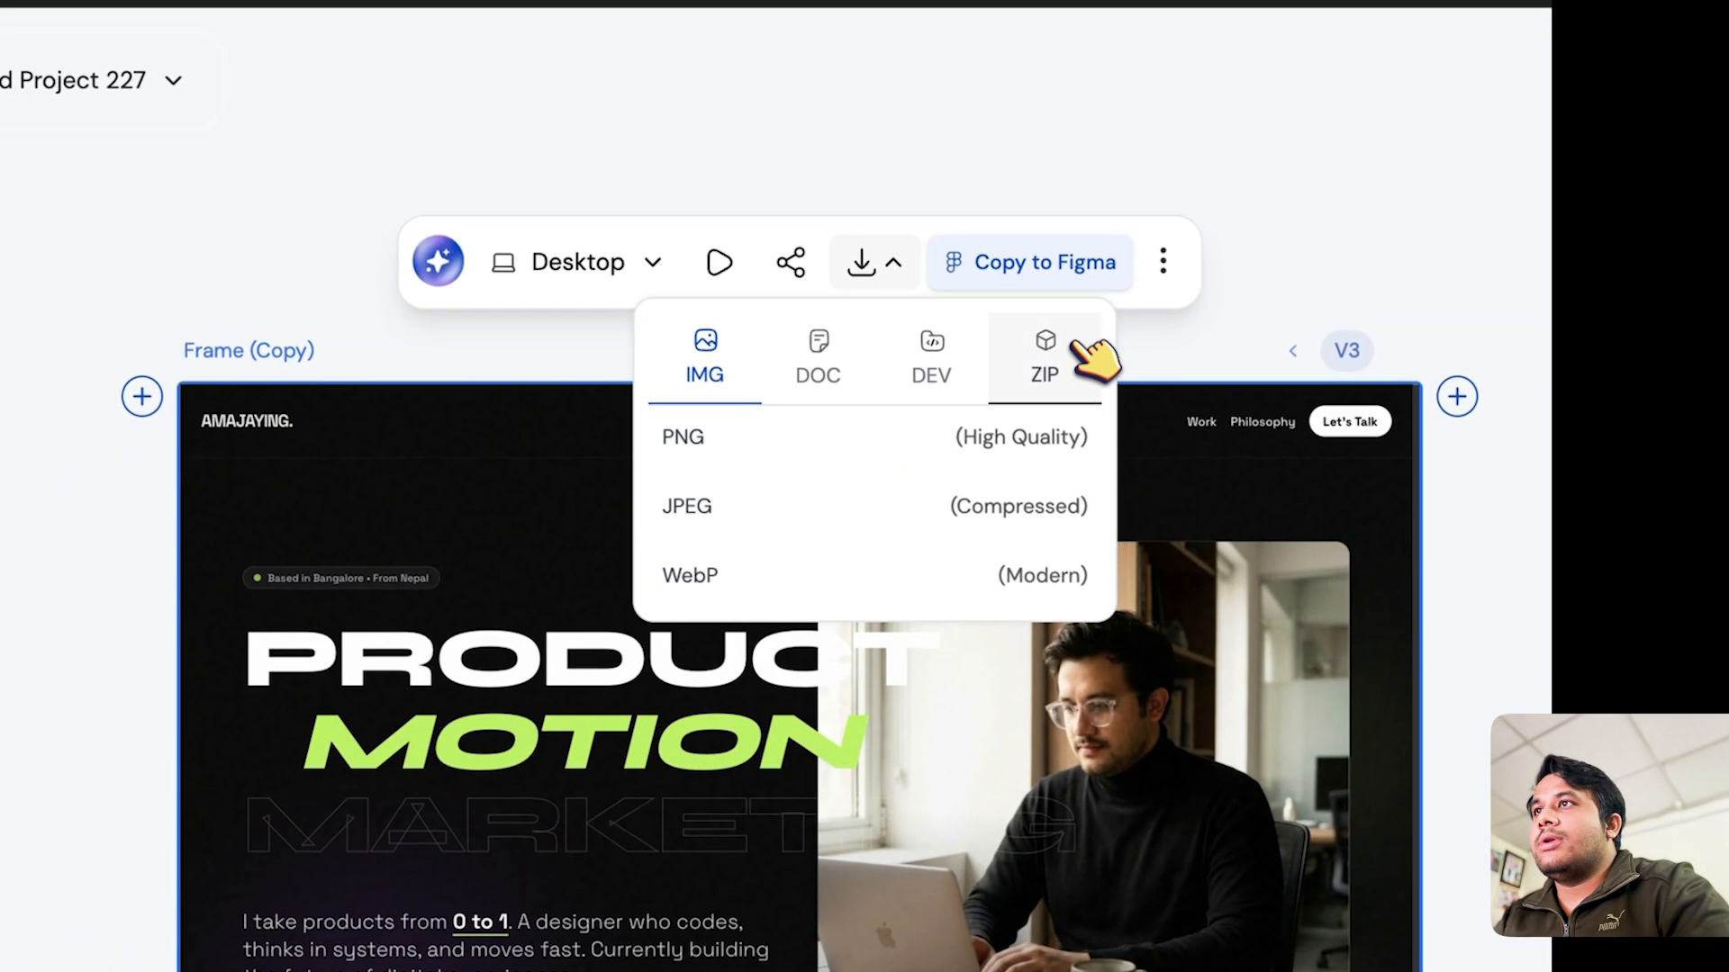
pyautogui.click(1067, 352)
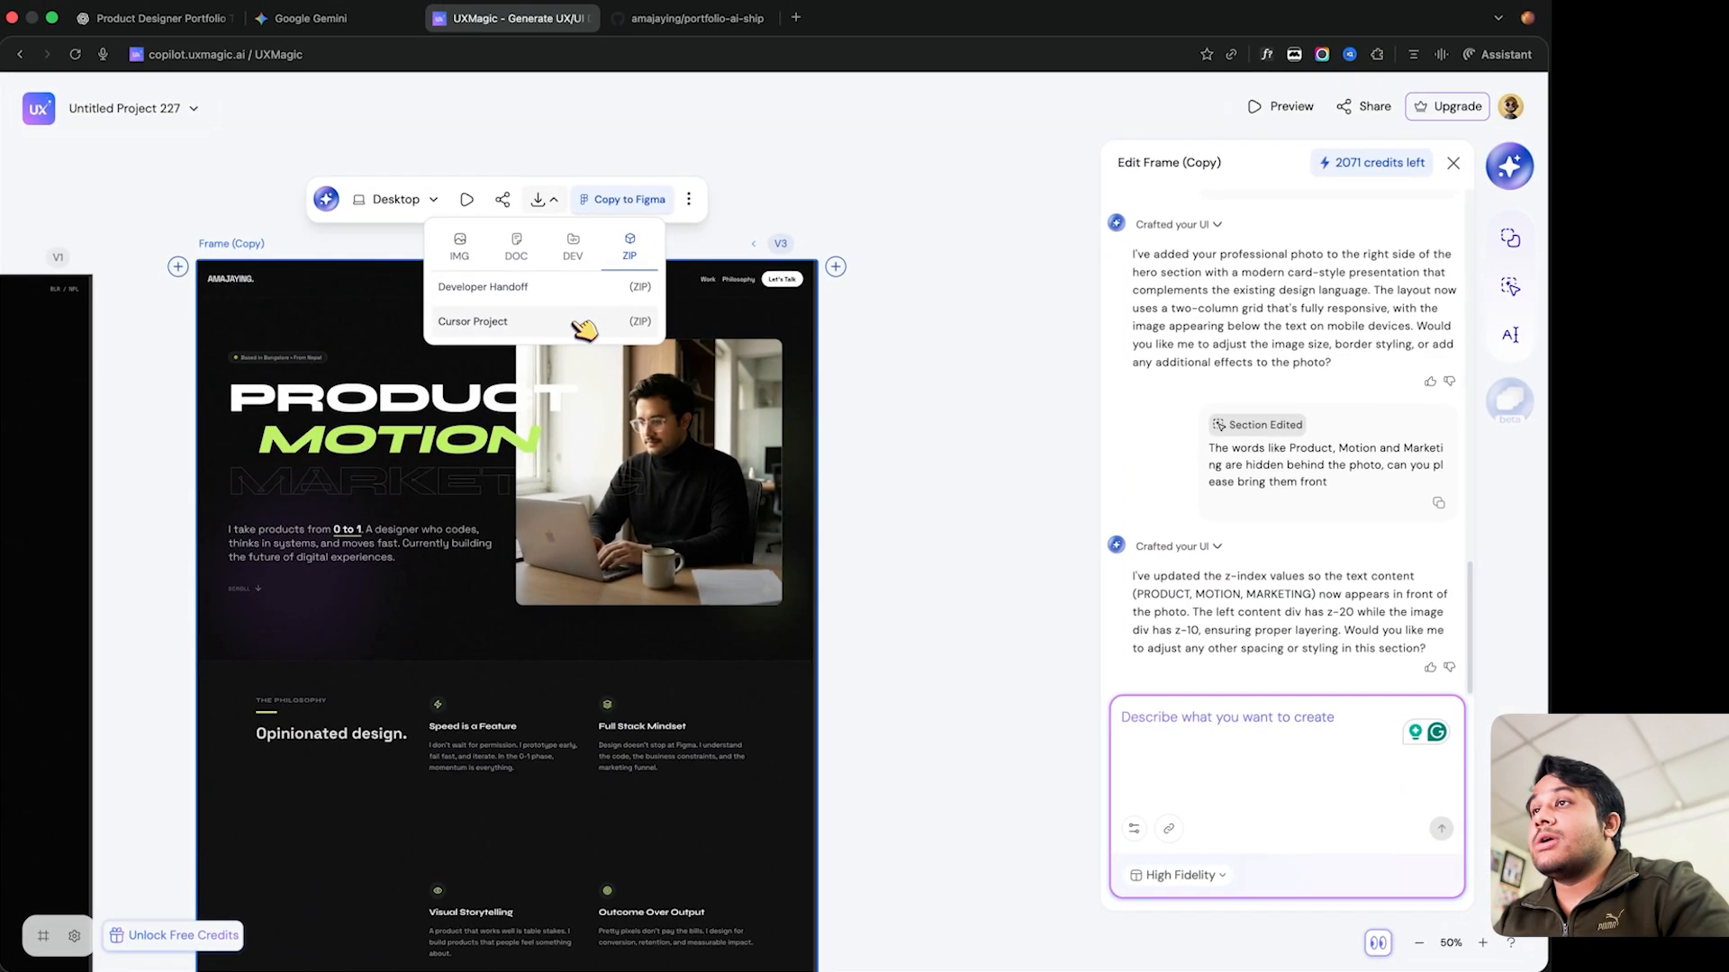
pyautogui.click(580, 326)
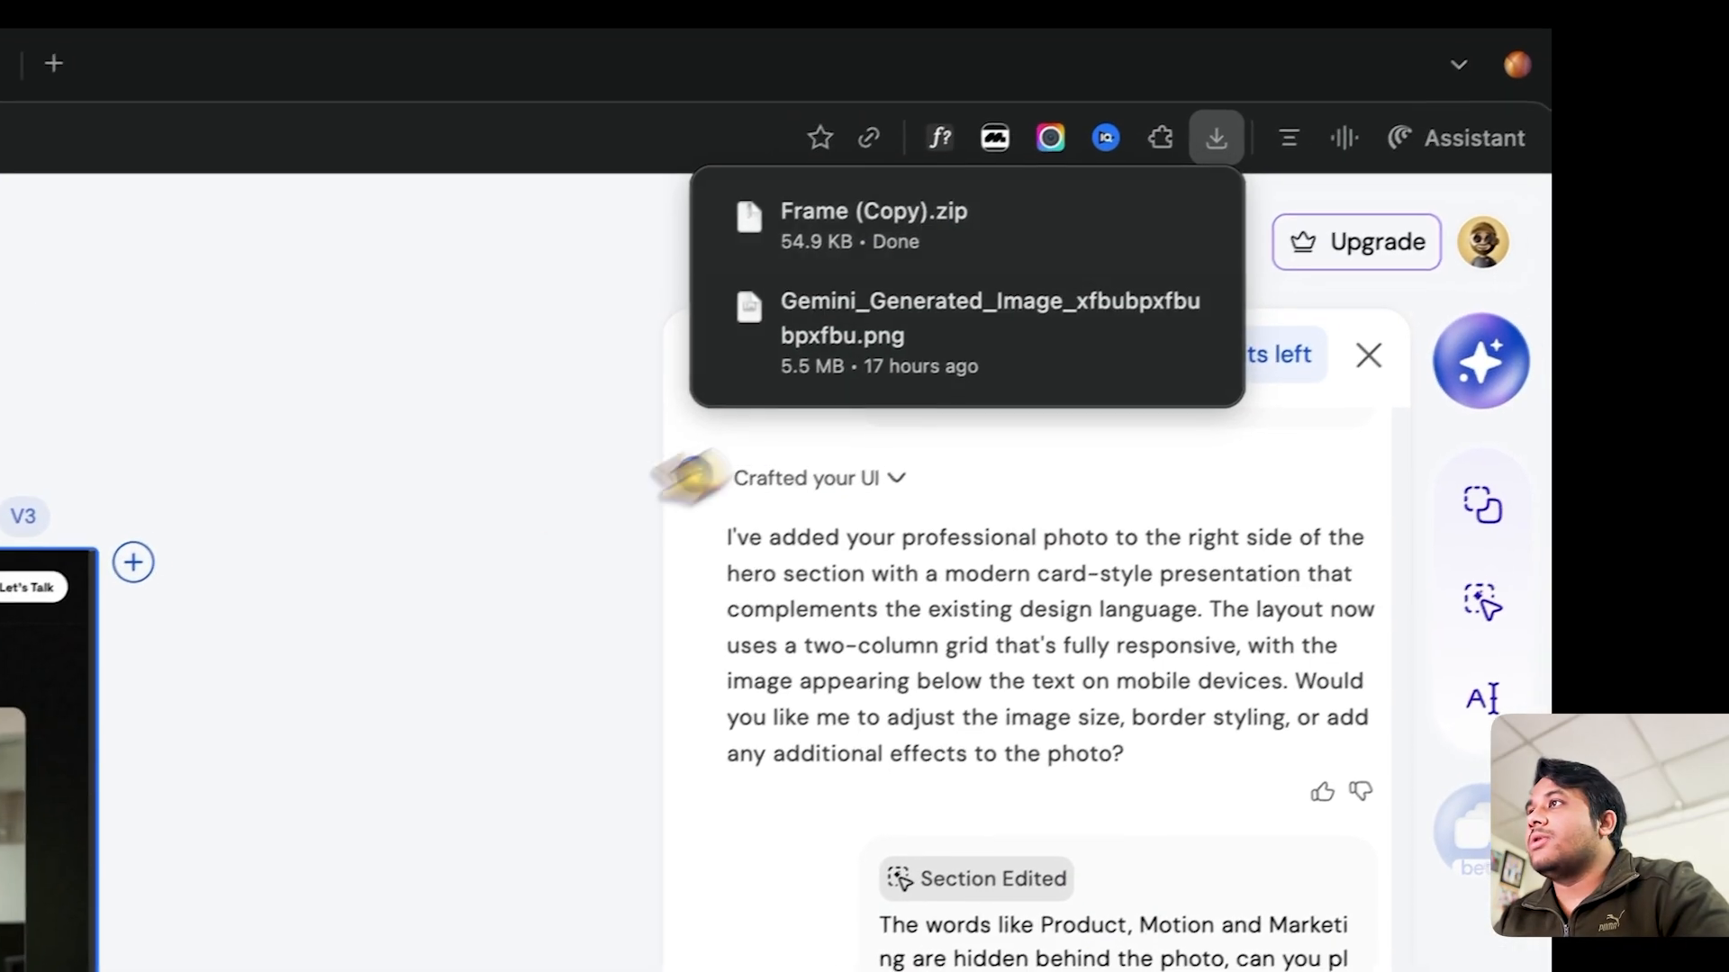
pyautogui.click(1112, 220)
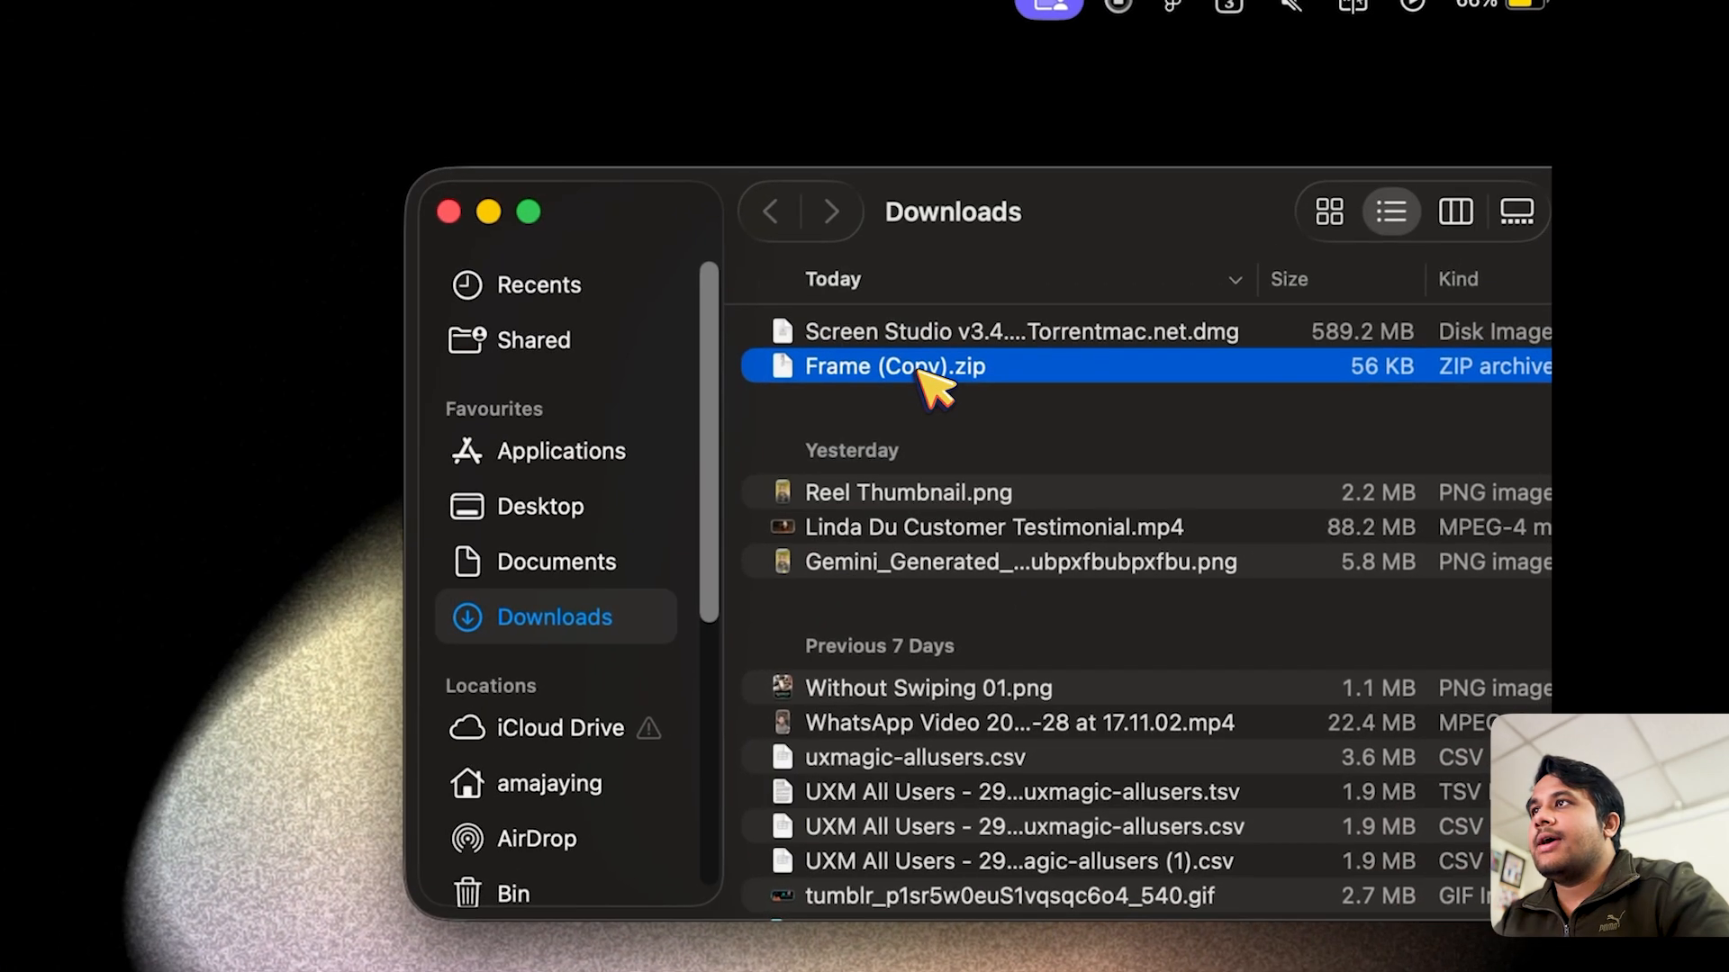
# - Unzip Frame (Copy).zip in Downloads and copy the extracted Frame (Copy) folder
pyautogui.doubleClick(918, 369)
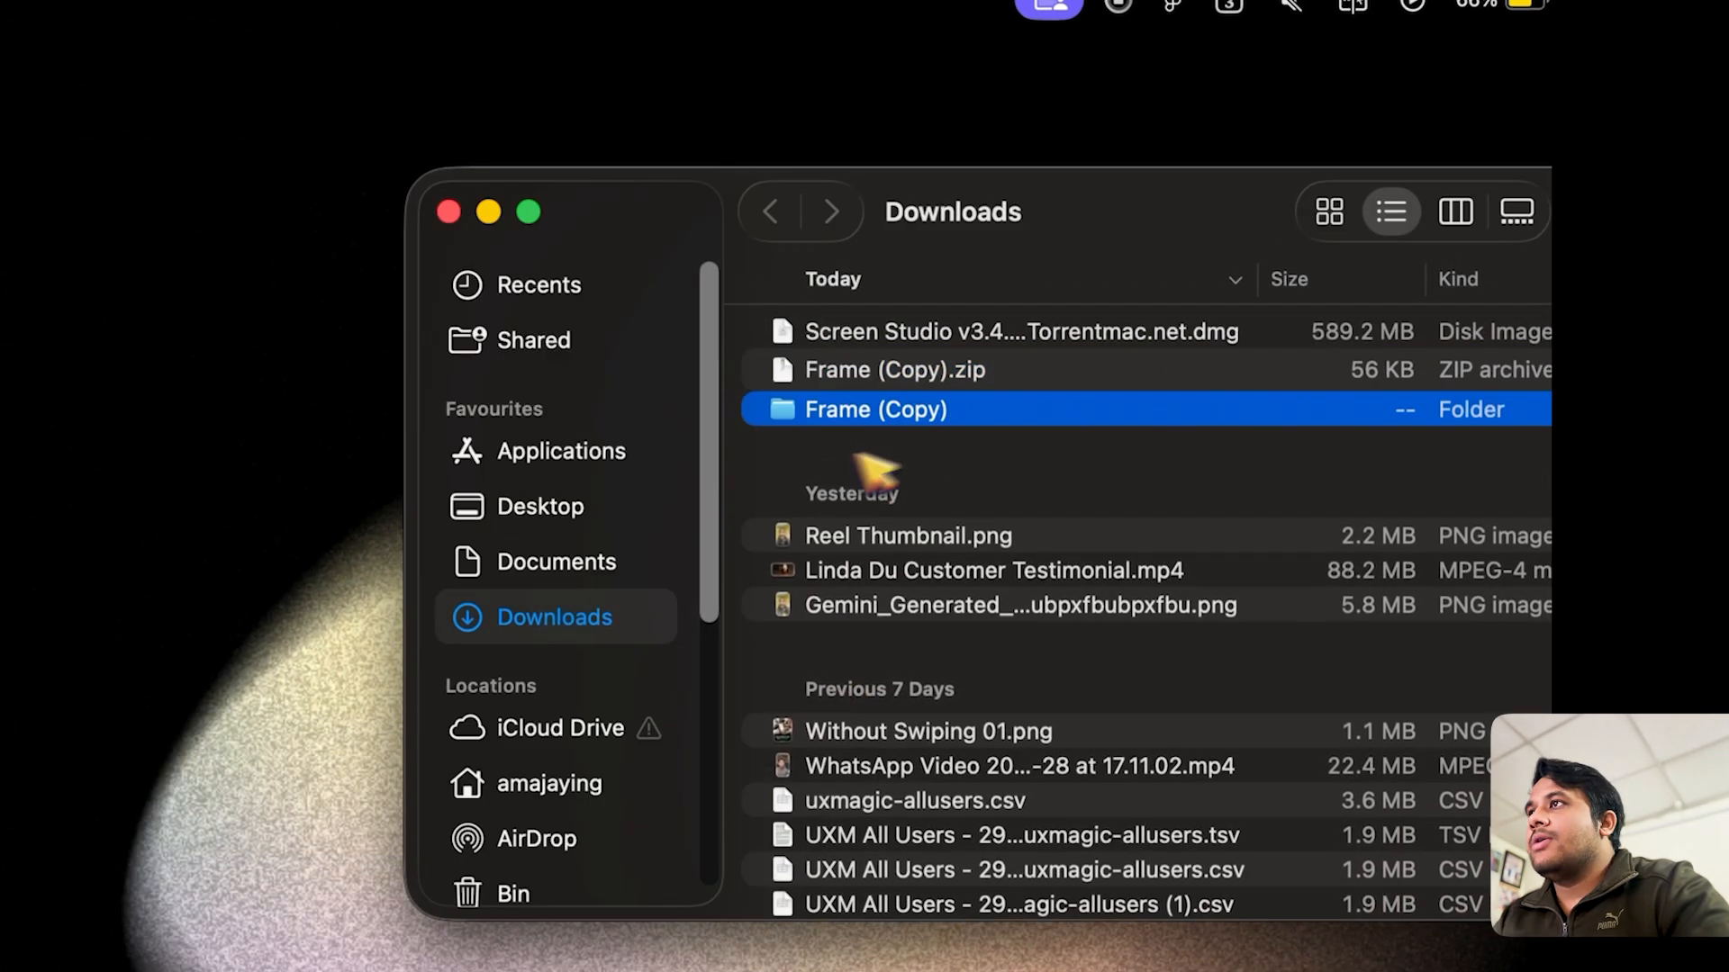
pyautogui.doubleClick(893, 414)
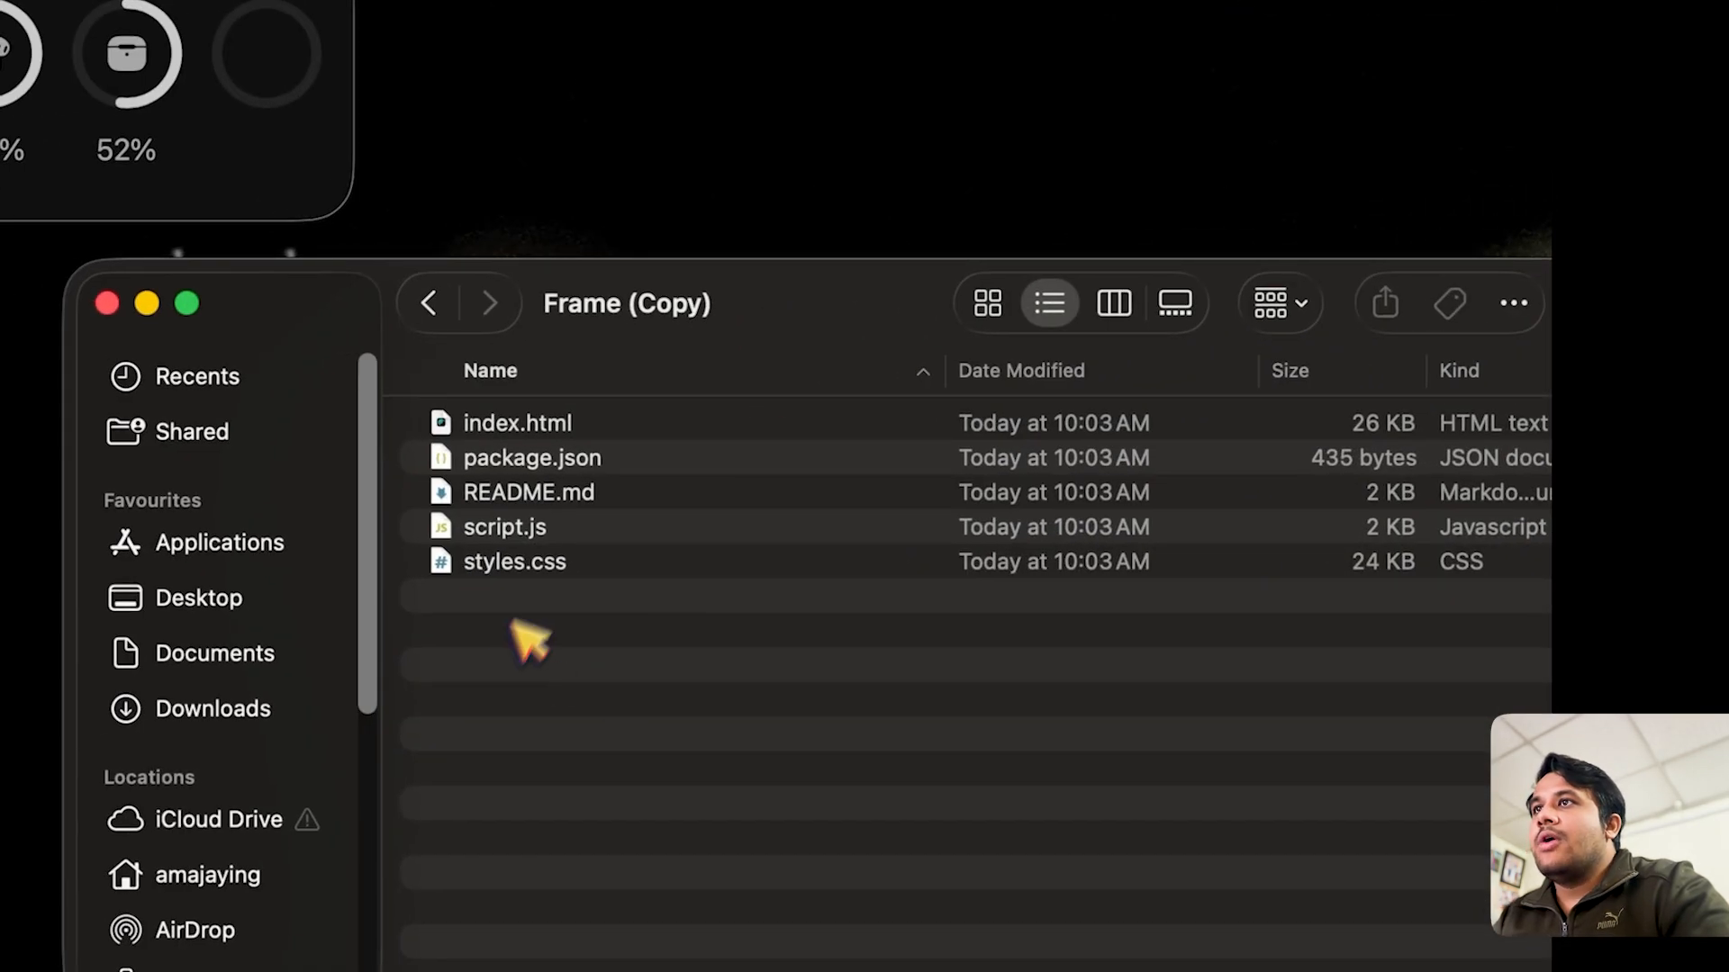
pyautogui.moveTo(545, 650); pyautogui.dragTo(609, 394)
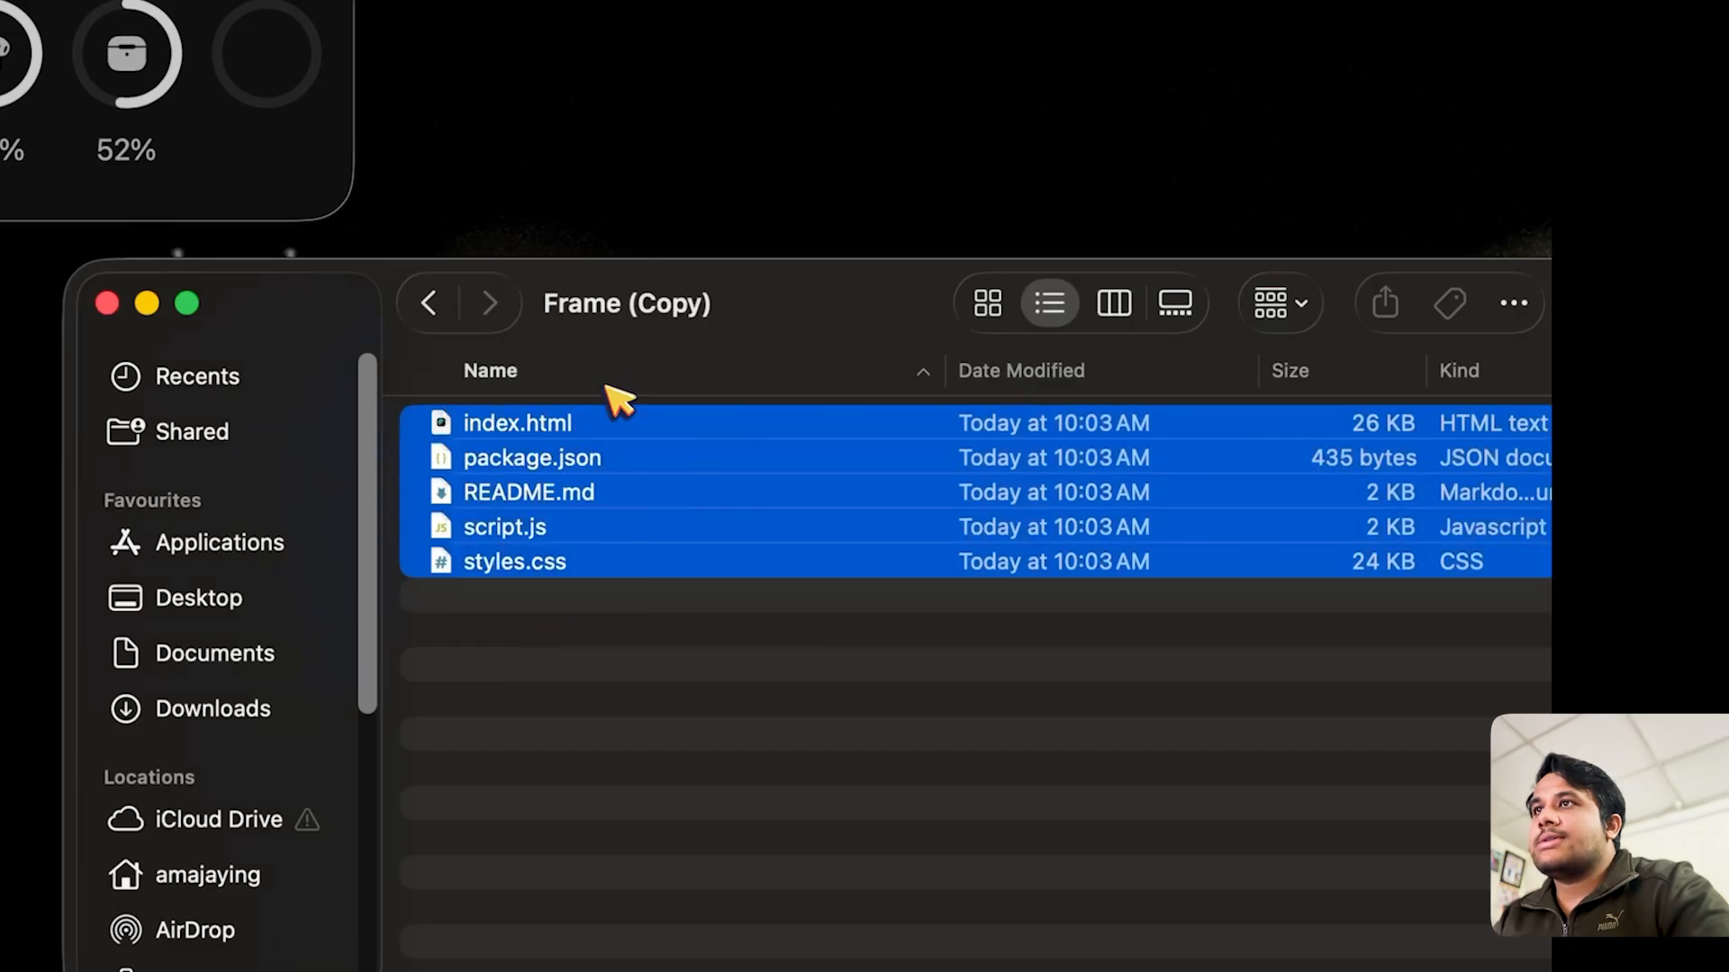
pyautogui.click(586, 702)
pyautogui.click(443, 303)
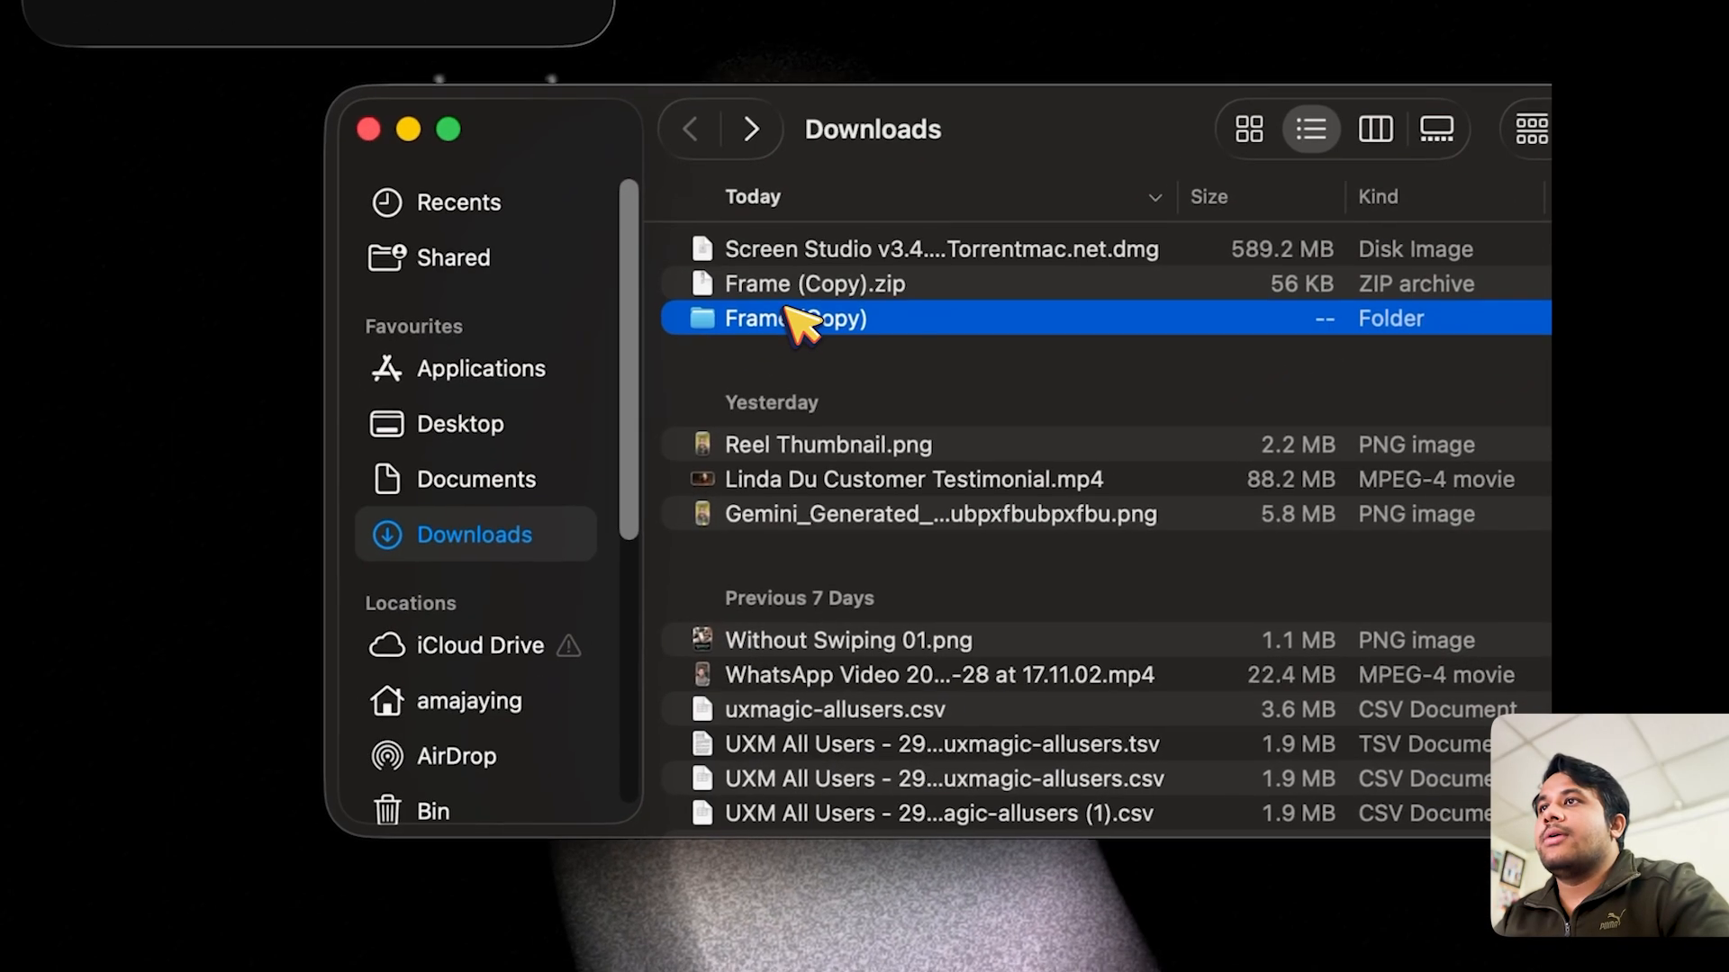
pyautogui.rightClick(798, 315)
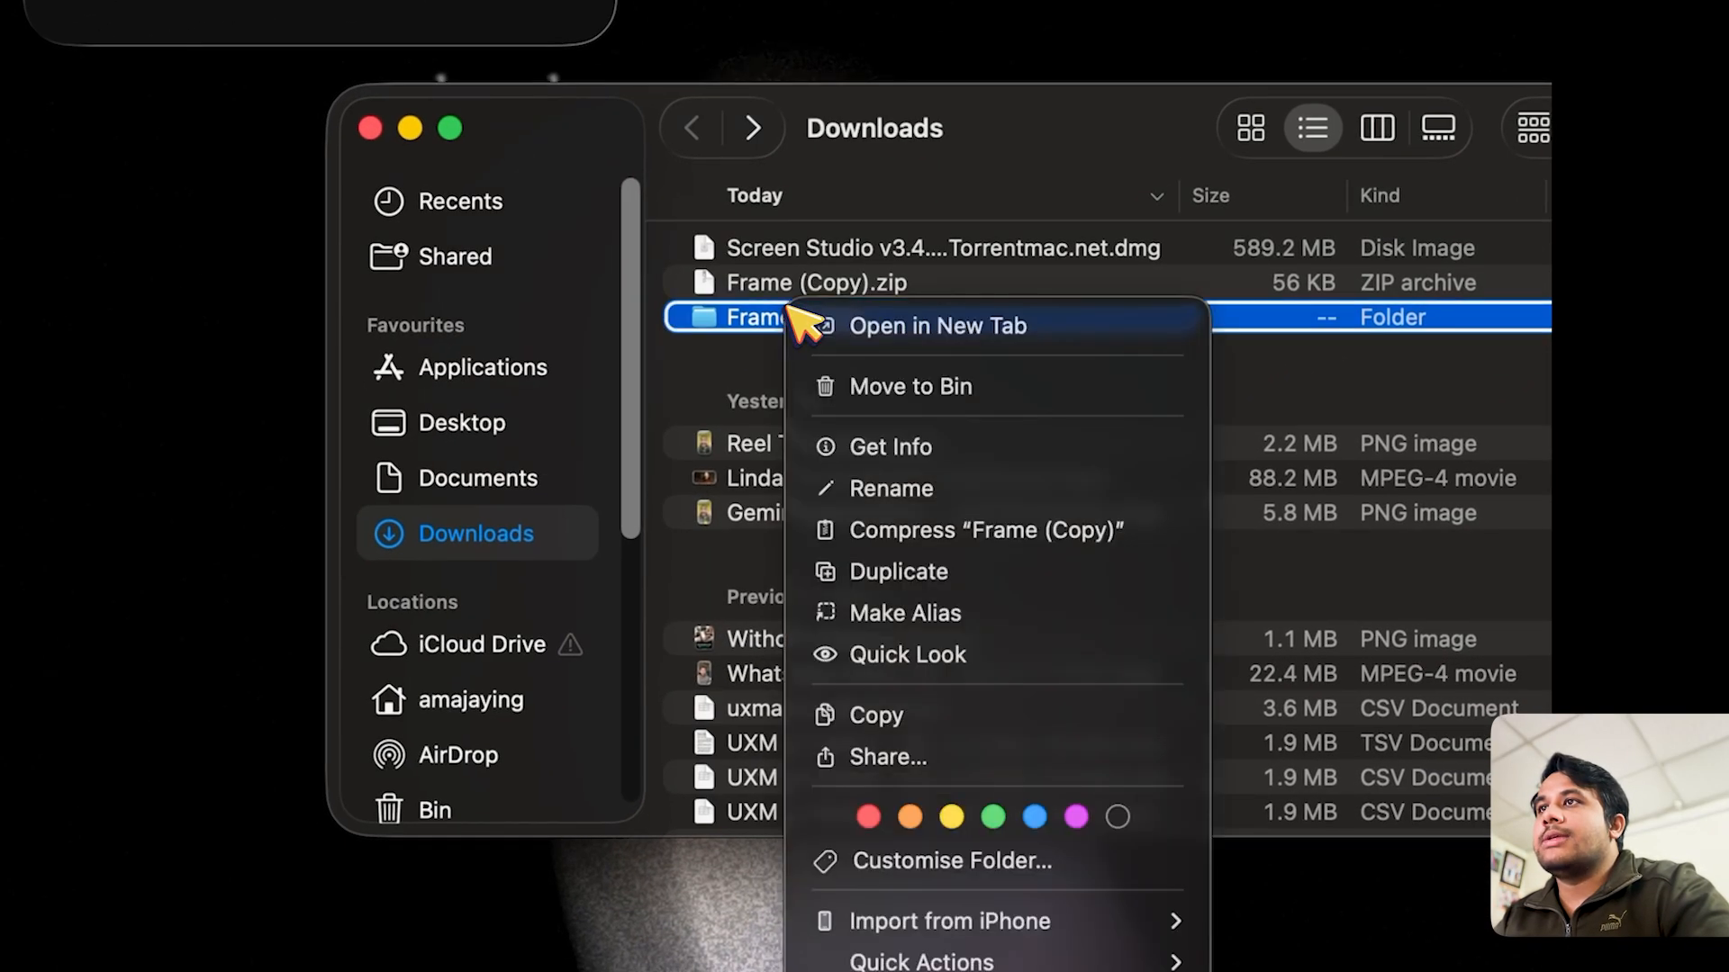
pyautogui.click(842, 711)
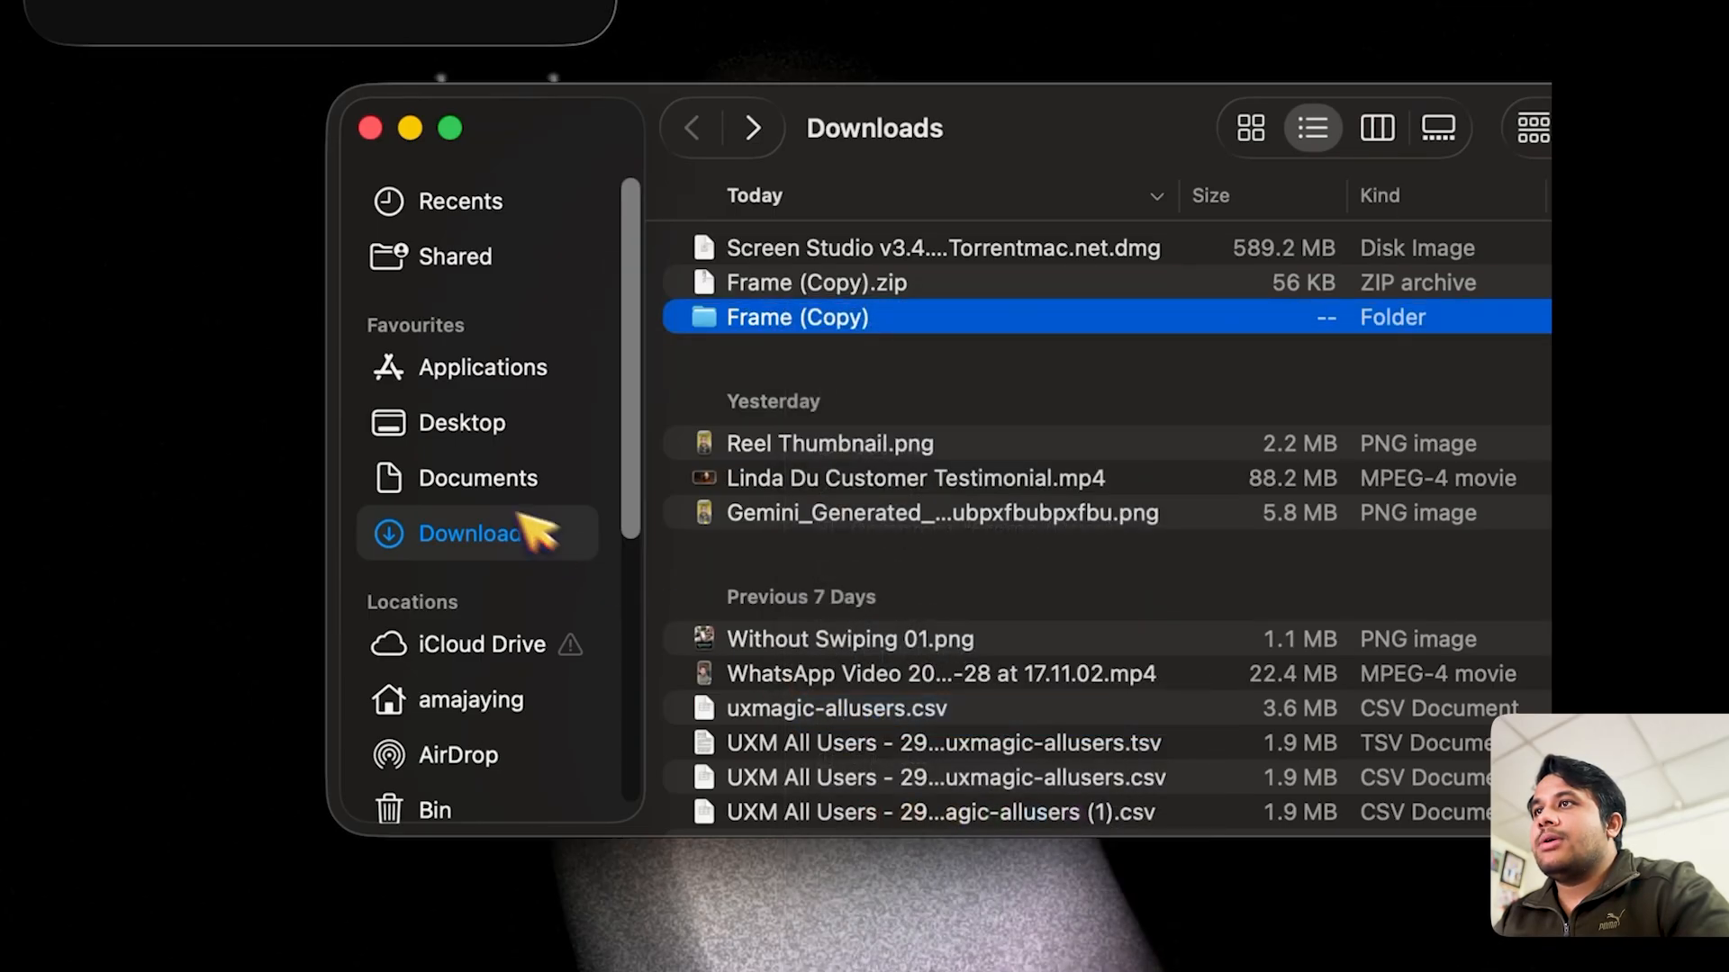
# - Paste the Frame (Copy) folder into Documents > Projects > portfolio-ai-ship
pyautogui.click(486, 481)
pyautogui.doubleClick(785, 354)
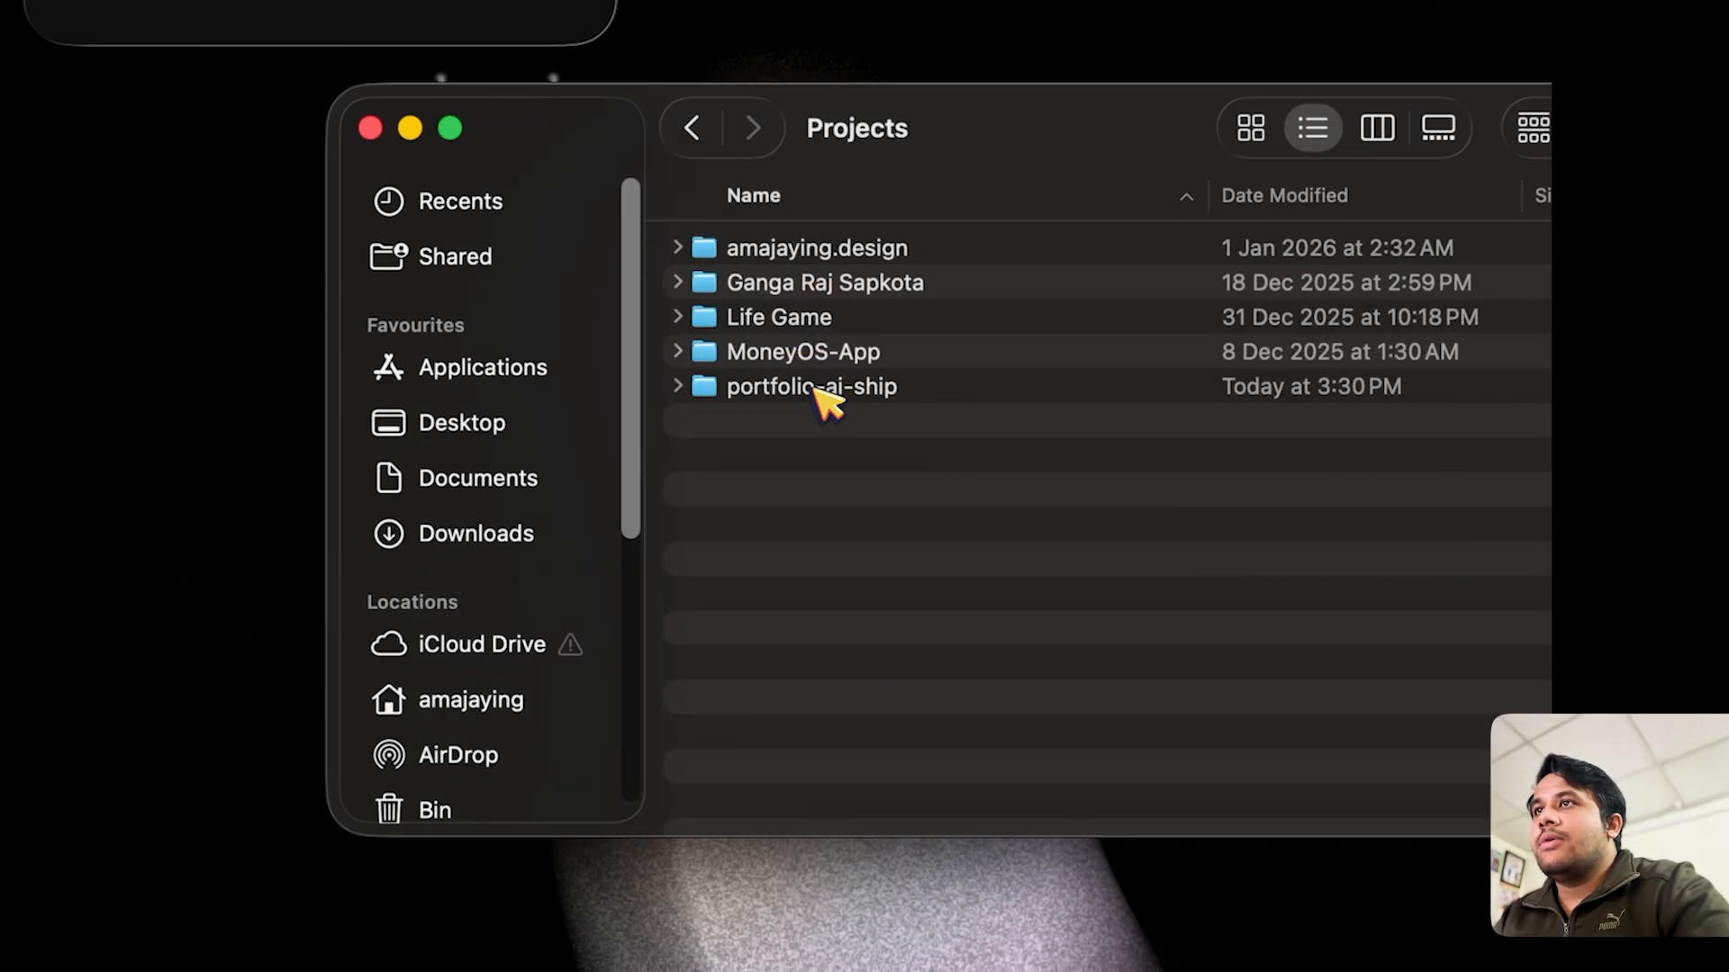
pyautogui.doubleClick(815, 389)
pyautogui.rightClick(953, 393)
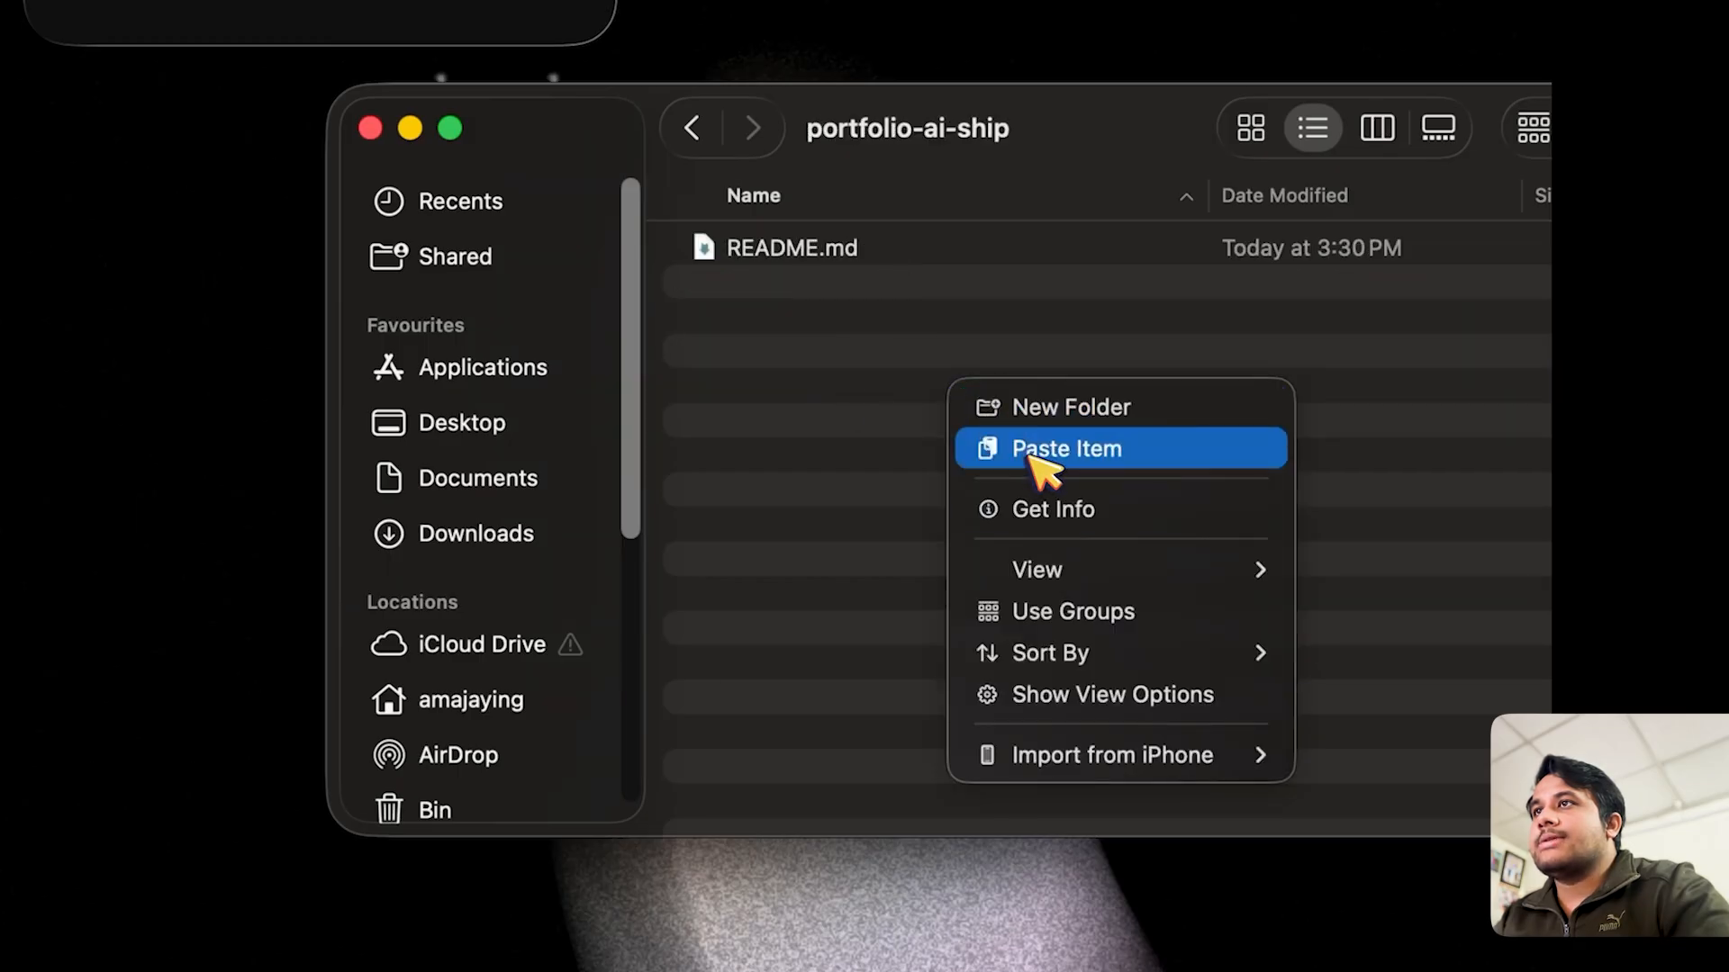
pyautogui.click(991, 447)
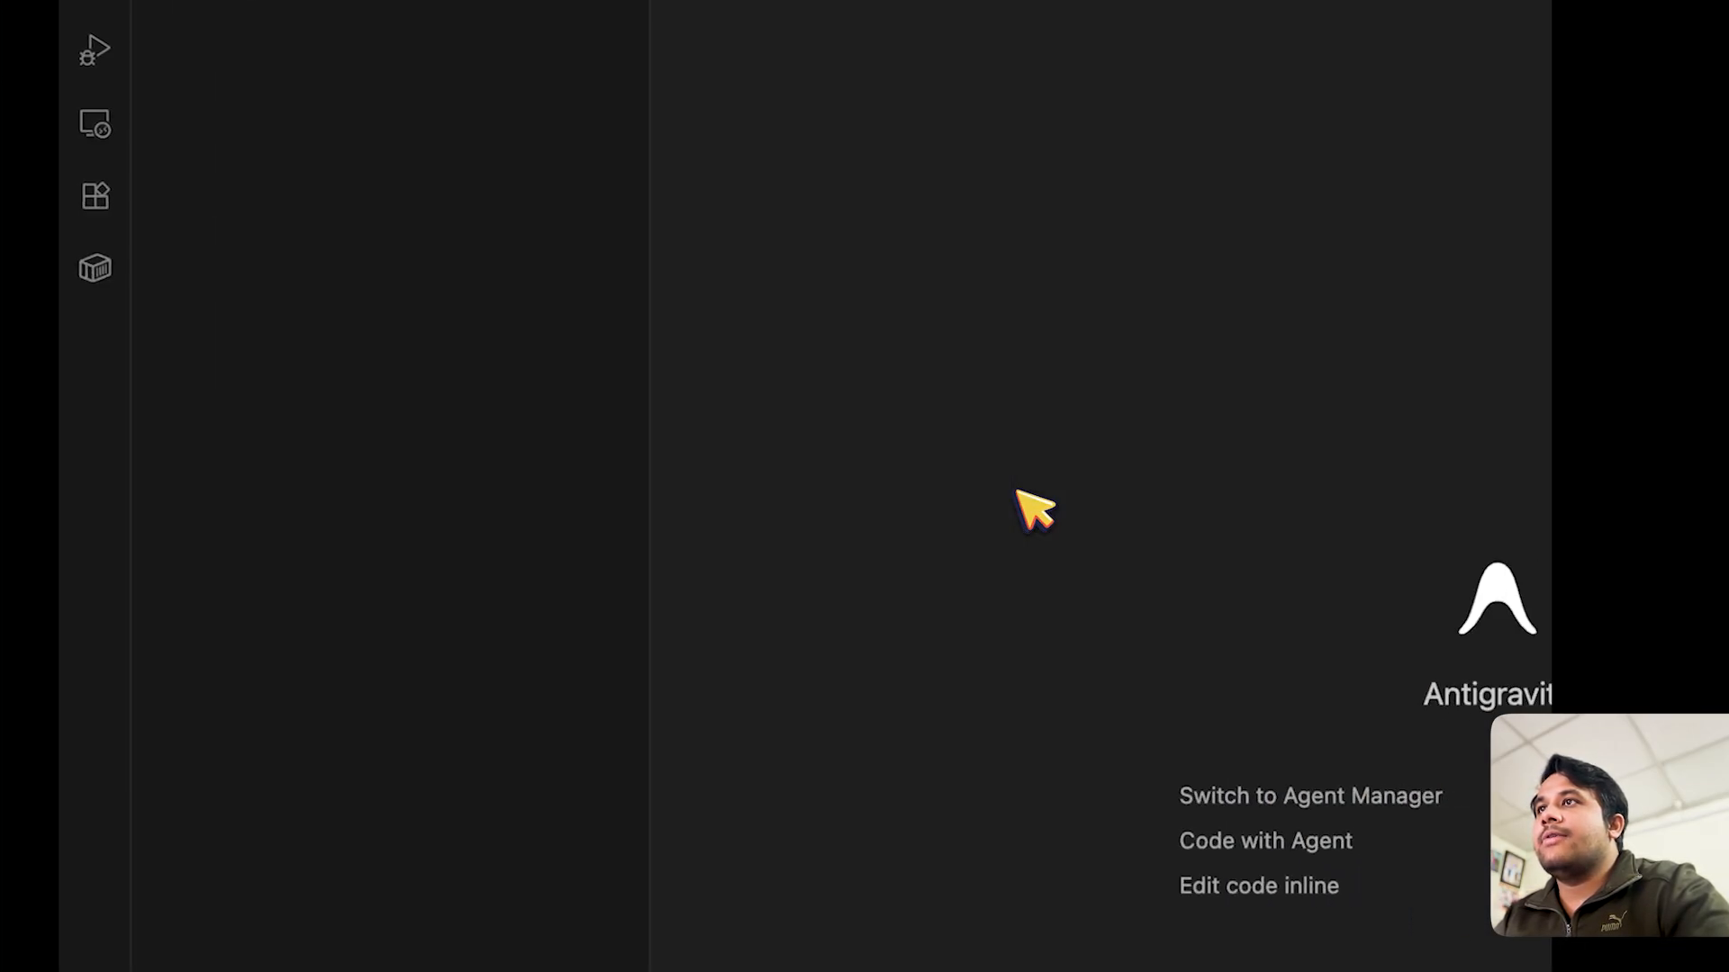
# - Rename the Frame (Copy) folder in the Explorer to 'Reference for code'
pyautogui.click(140, 191)
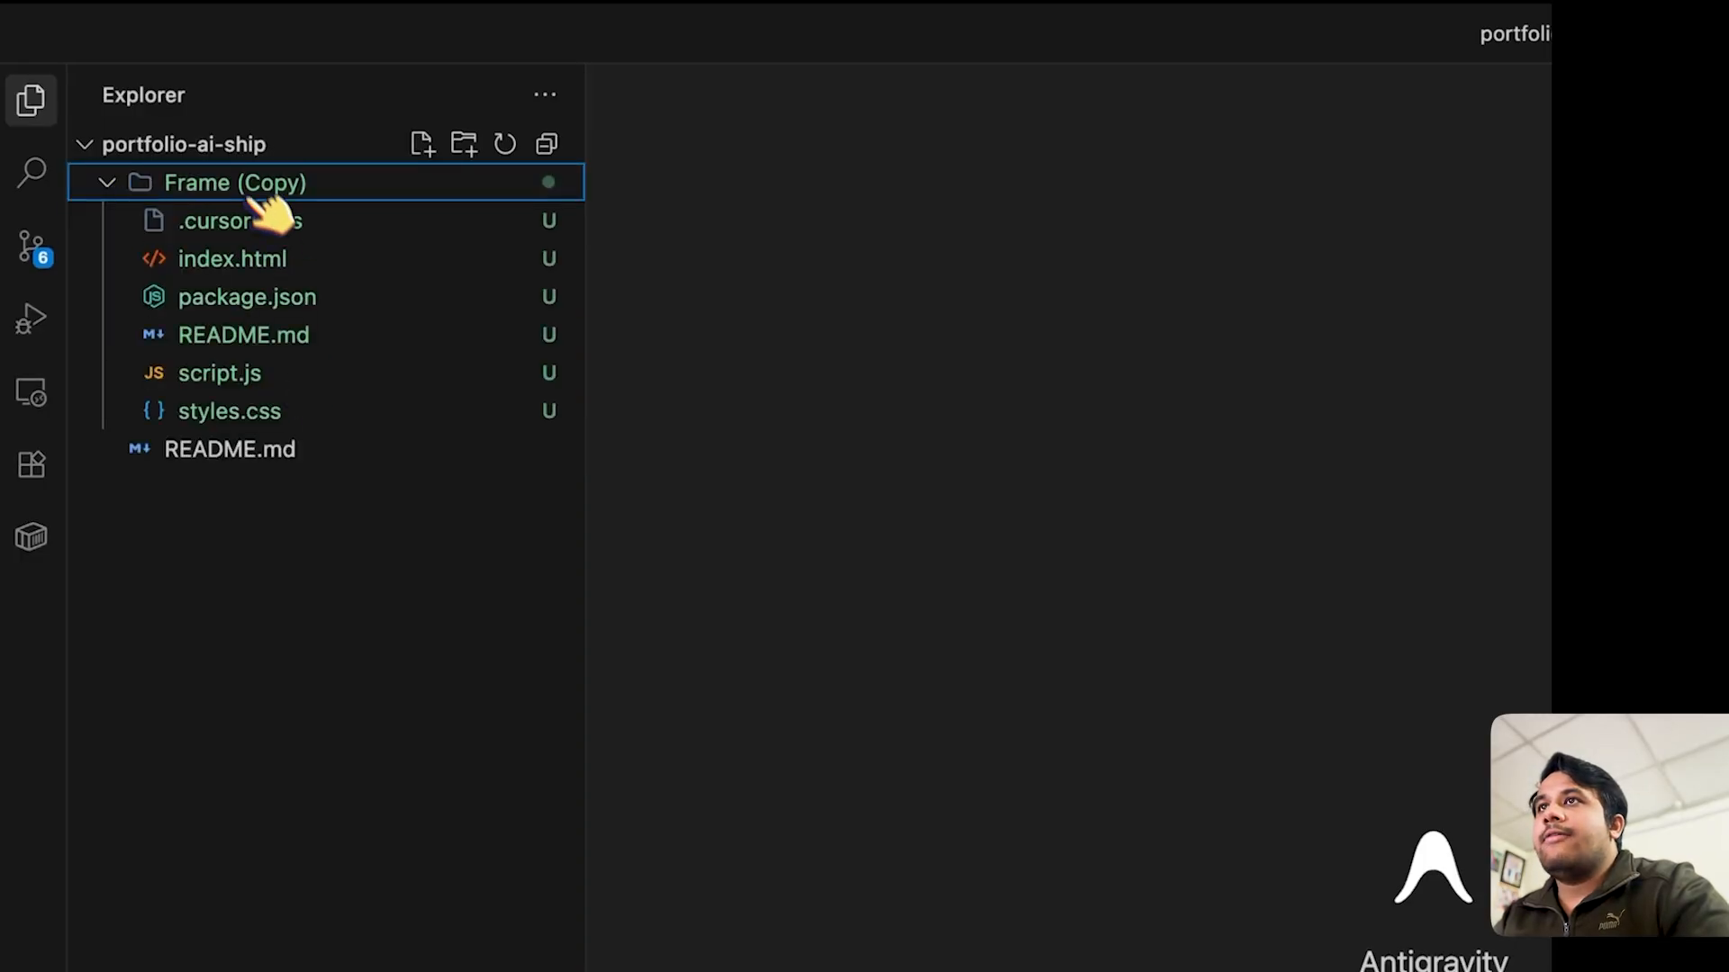
pyautogui.click(258, 180)
pyautogui.rightClick(260, 179)
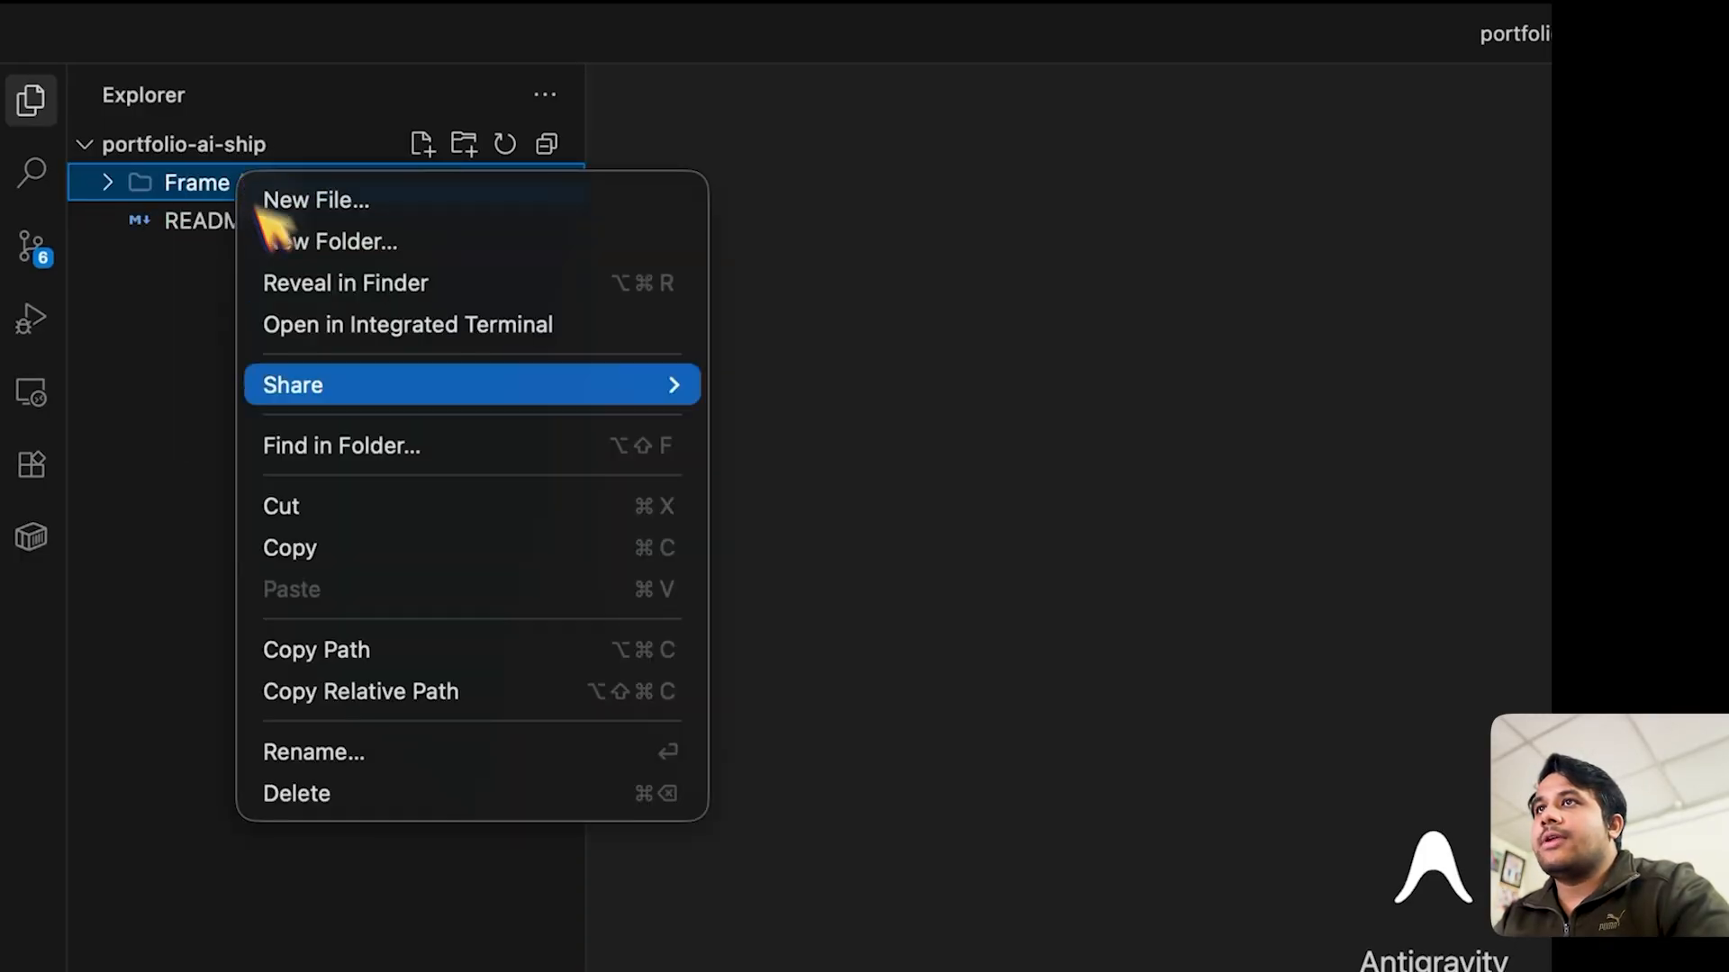
pyautogui.click(344, 782)
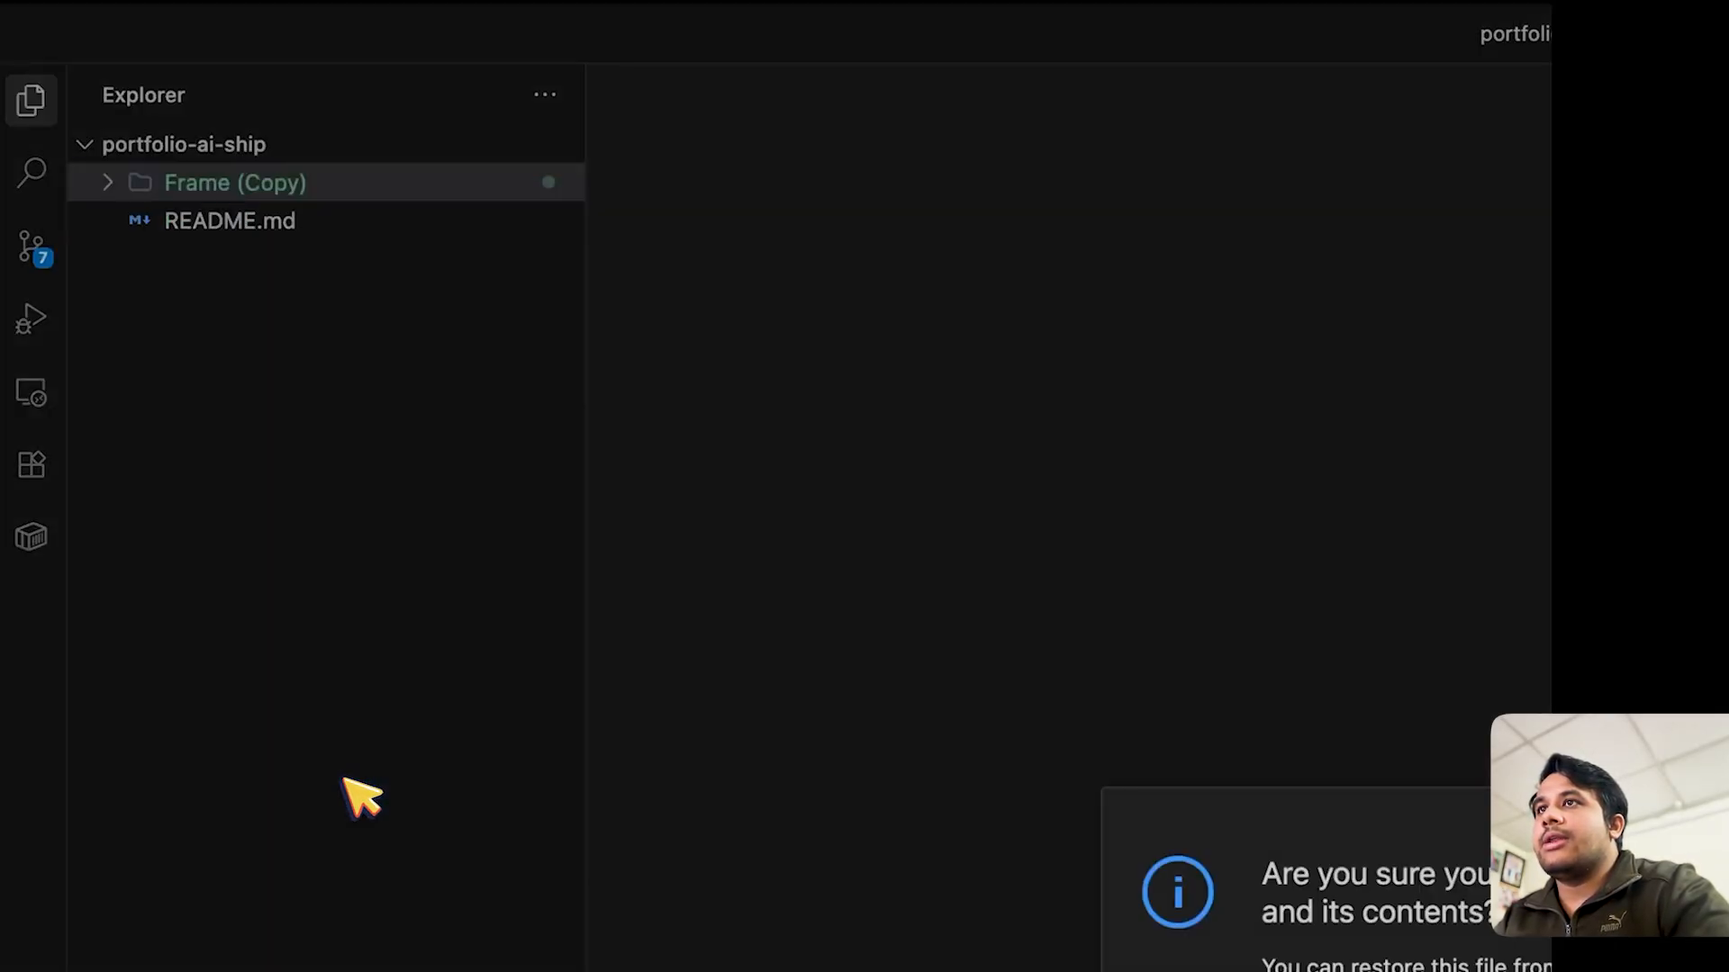
pyautogui.click(1458, 856)
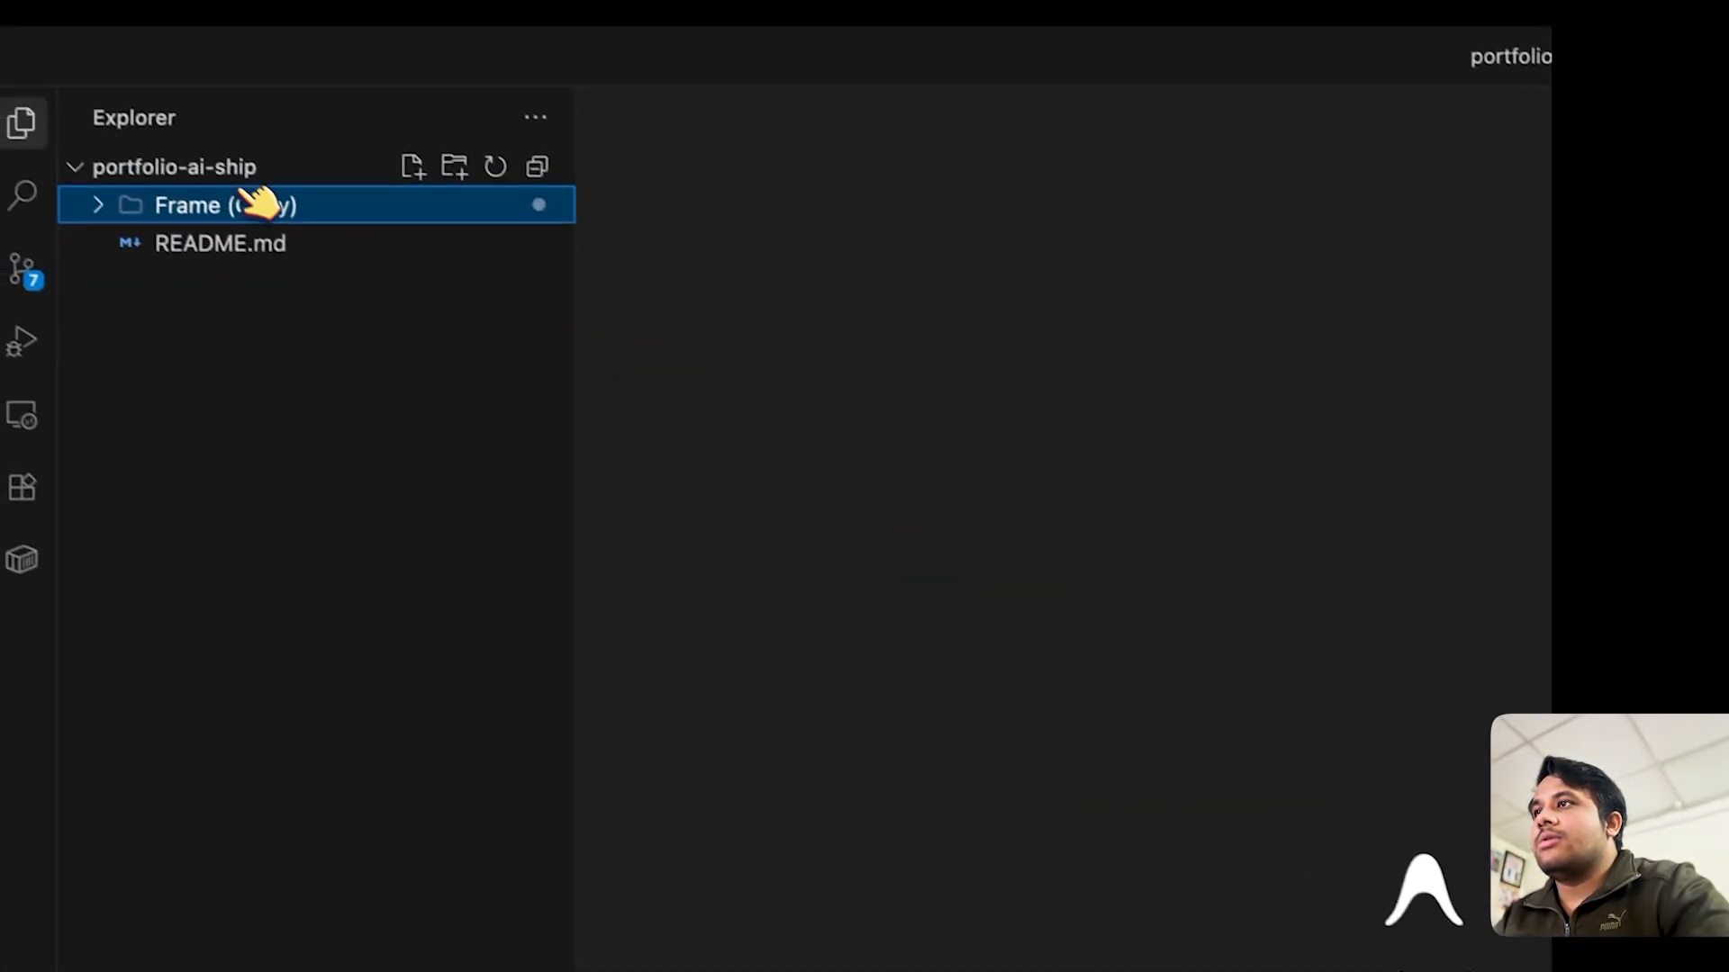
pyautogui.click(258, 200)
pyautogui.rightClick(254, 201)
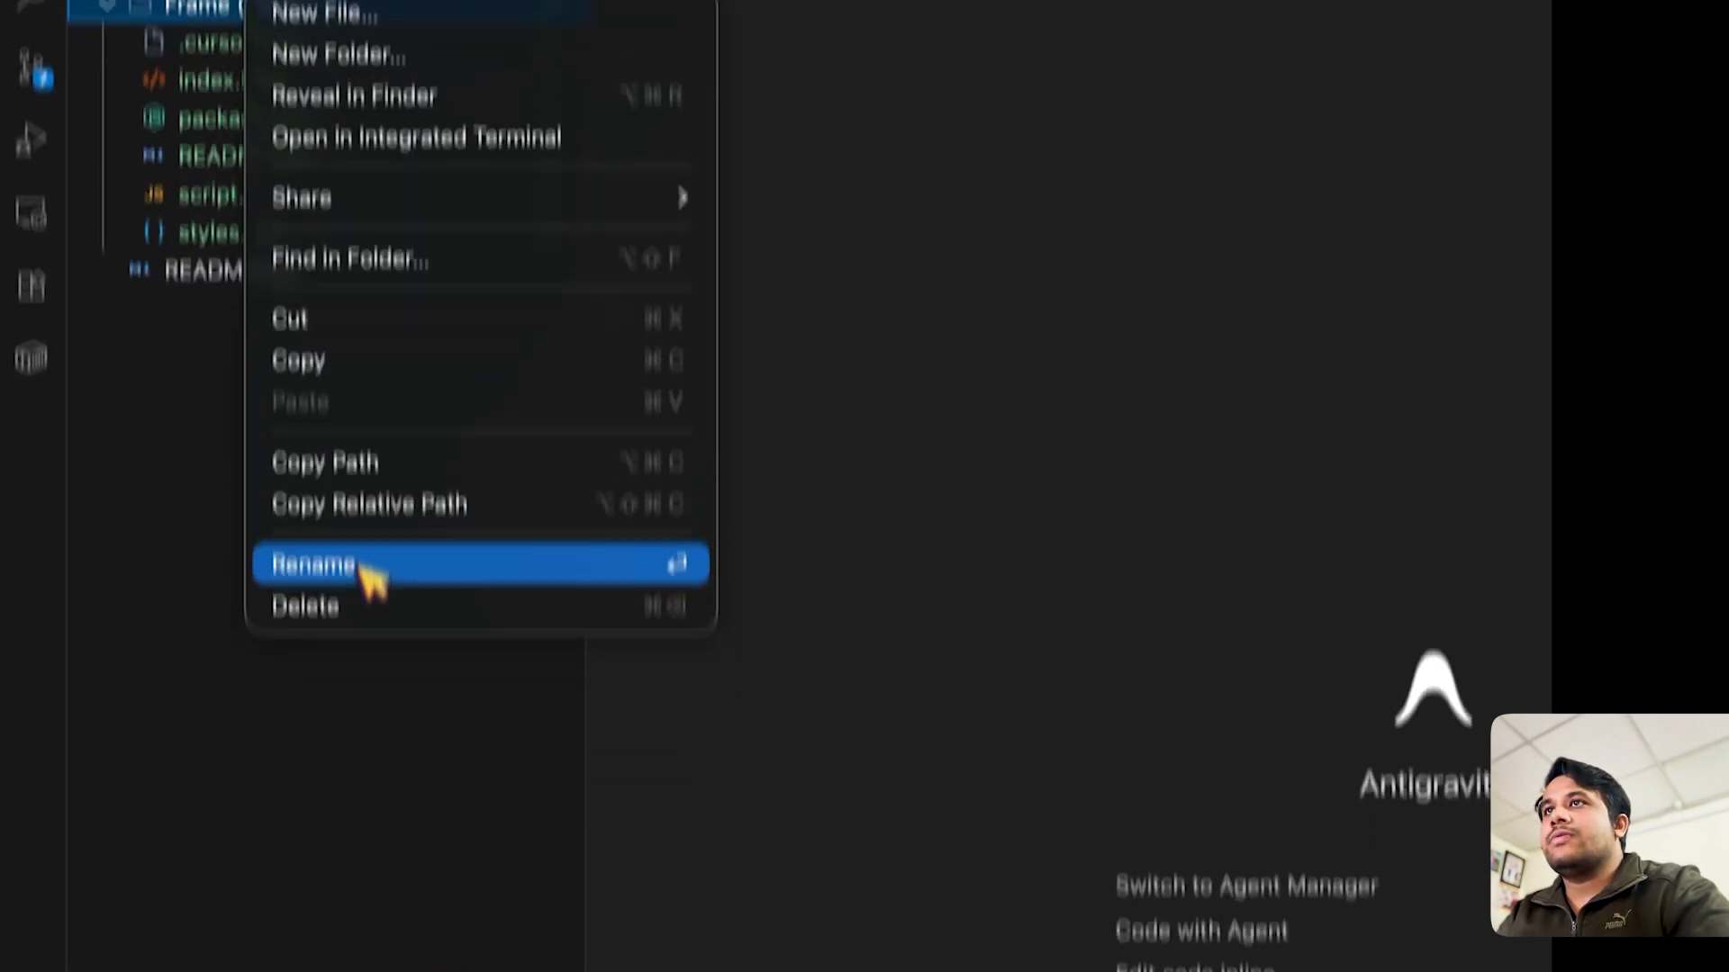
pyautogui.click(359, 773)
pyautogui.write('Reference for ')
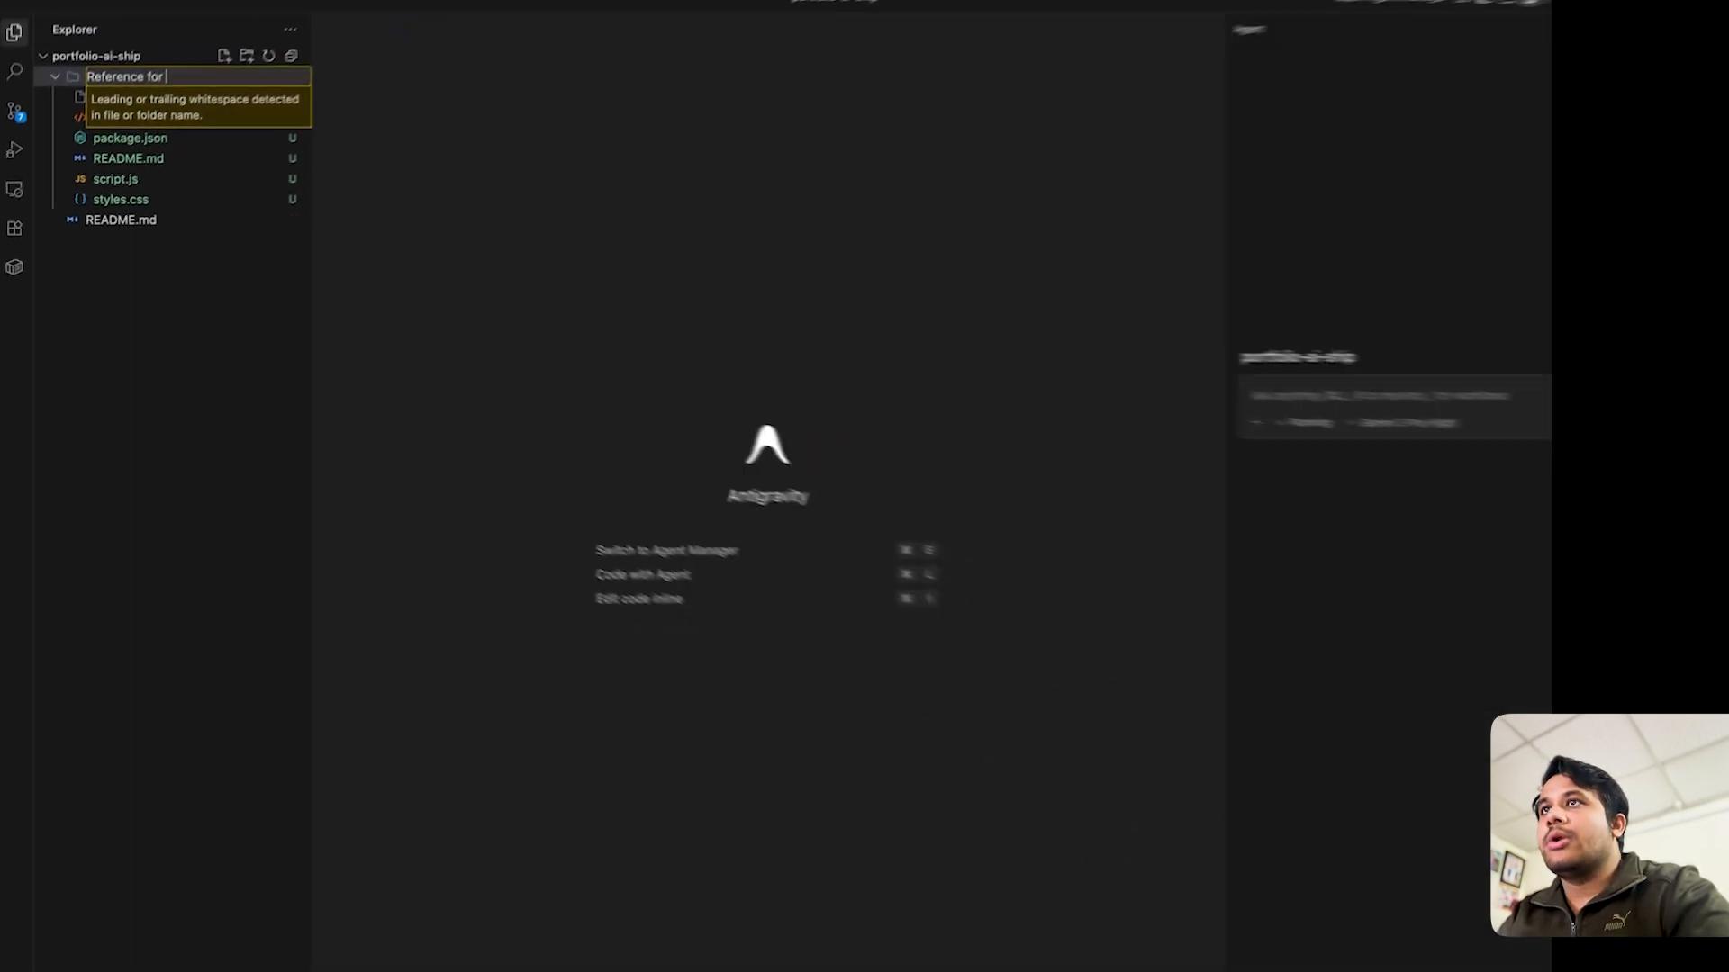
pyautogui.write('code')
pyautogui.press('Return')
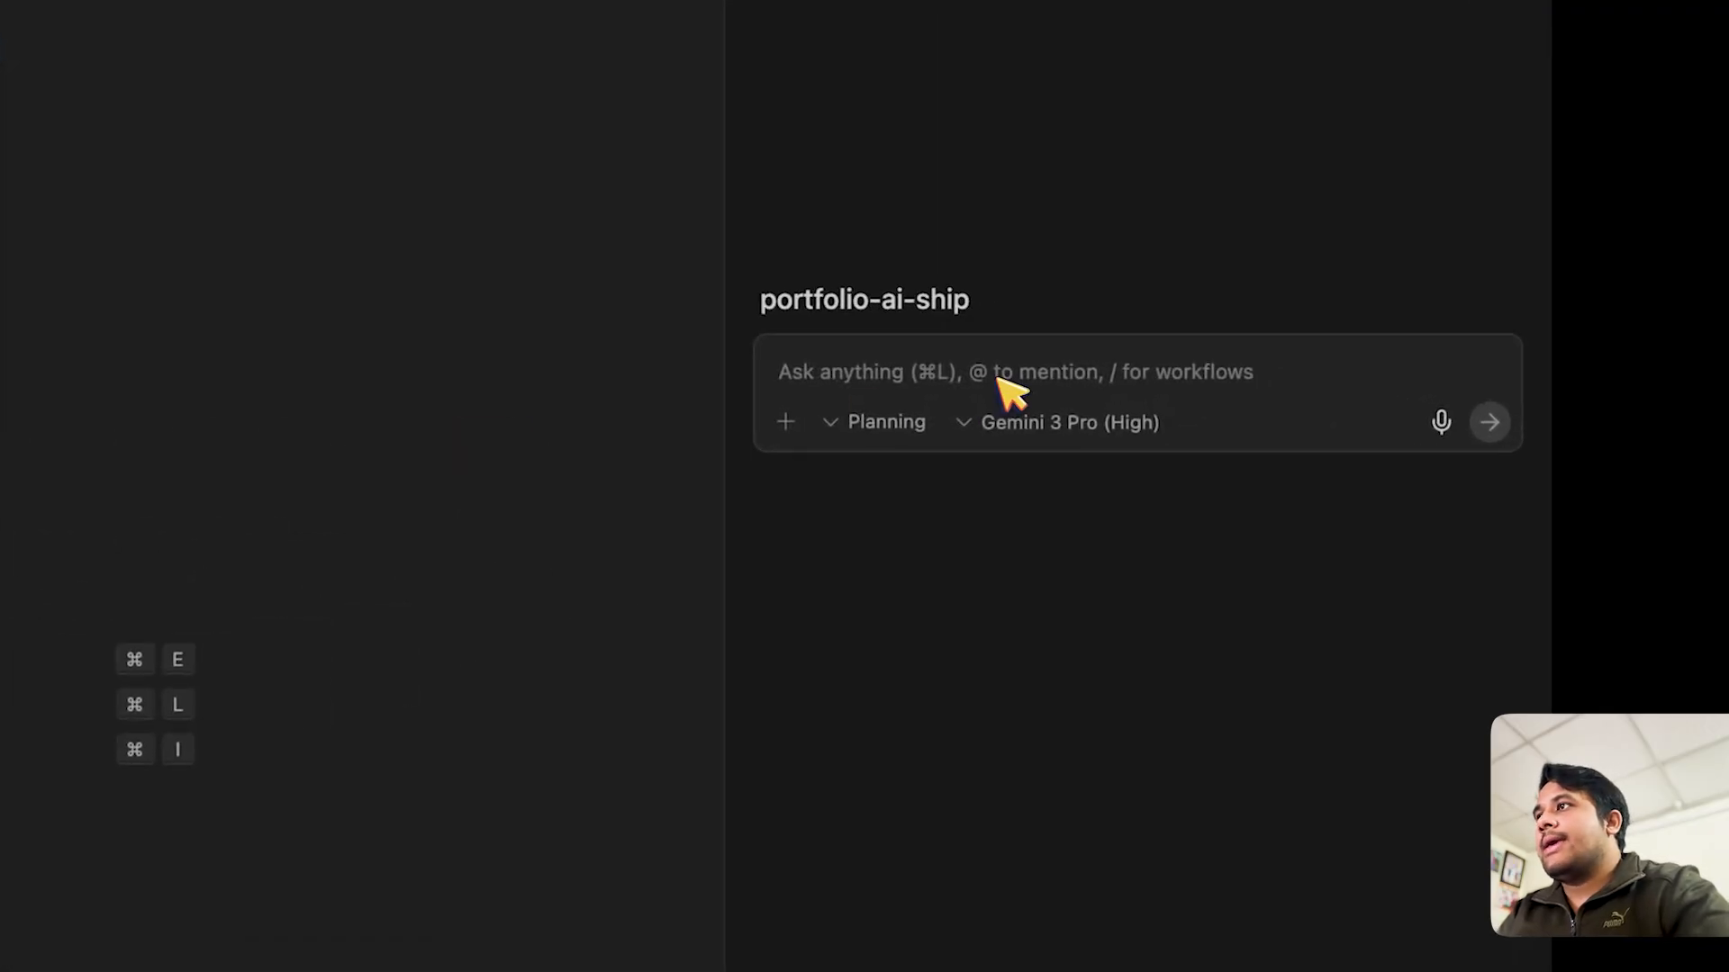
# - Write the agent prompt about the folder and paste the React conversion instructions, changing 'this' to 'those'
pyautogui.write('Here ')
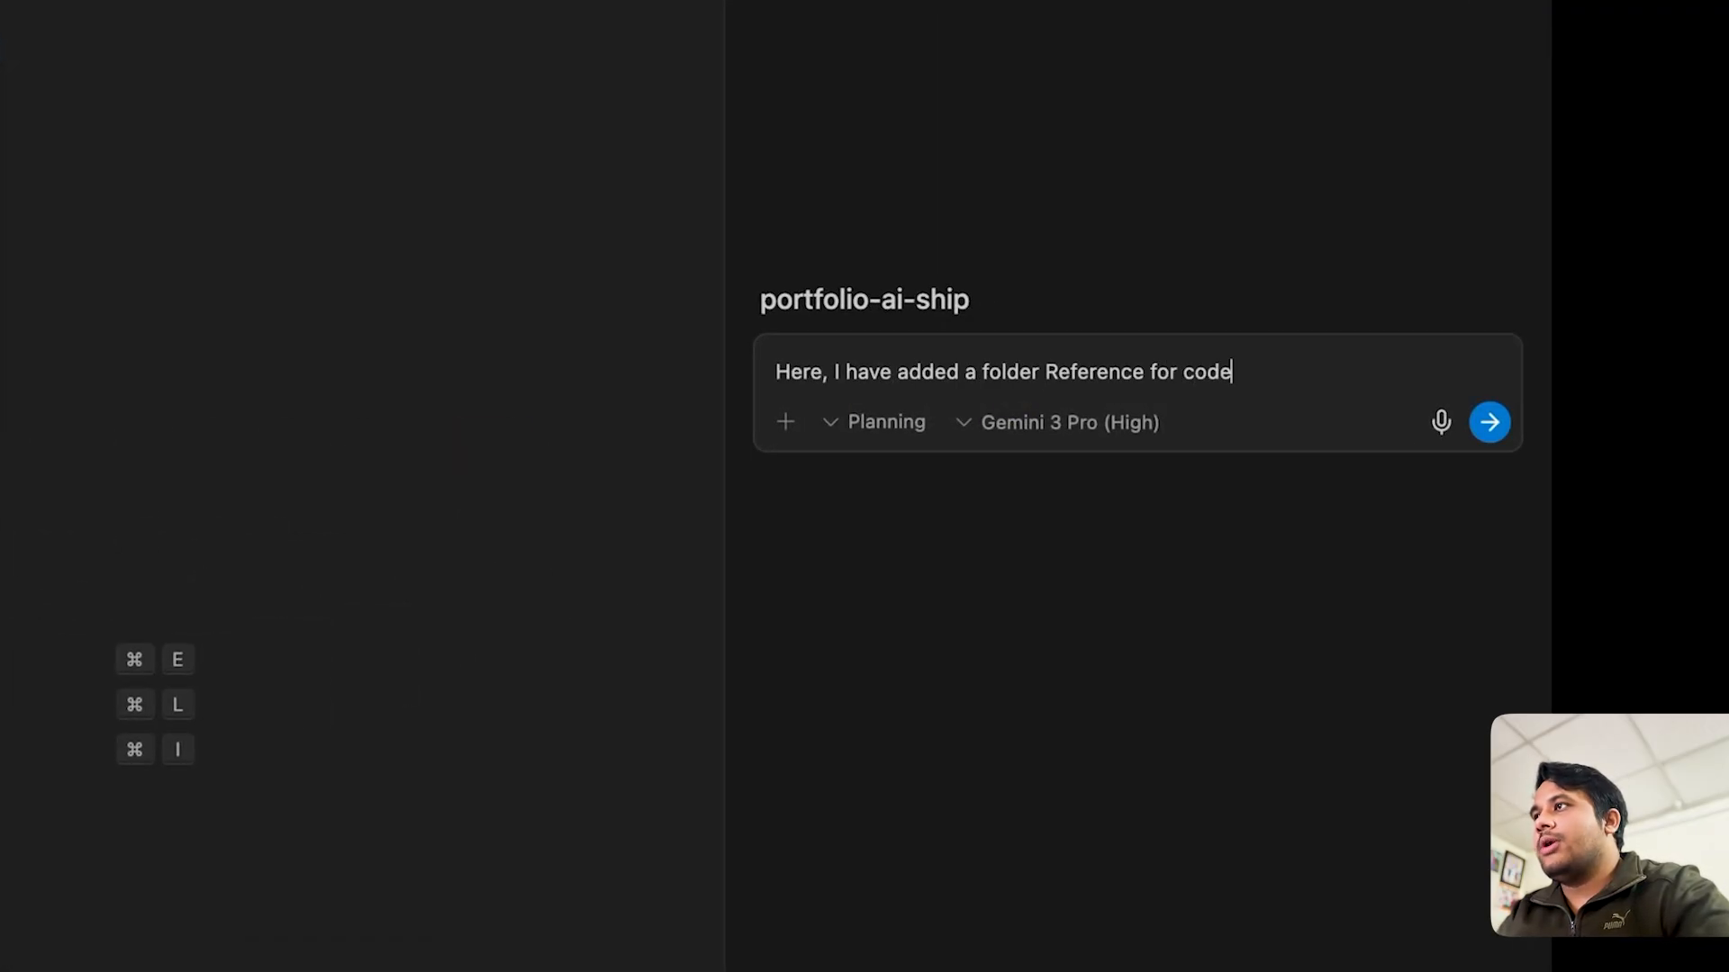
pyautogui.write('at folder and write me a react code fot the personal website I am bui')
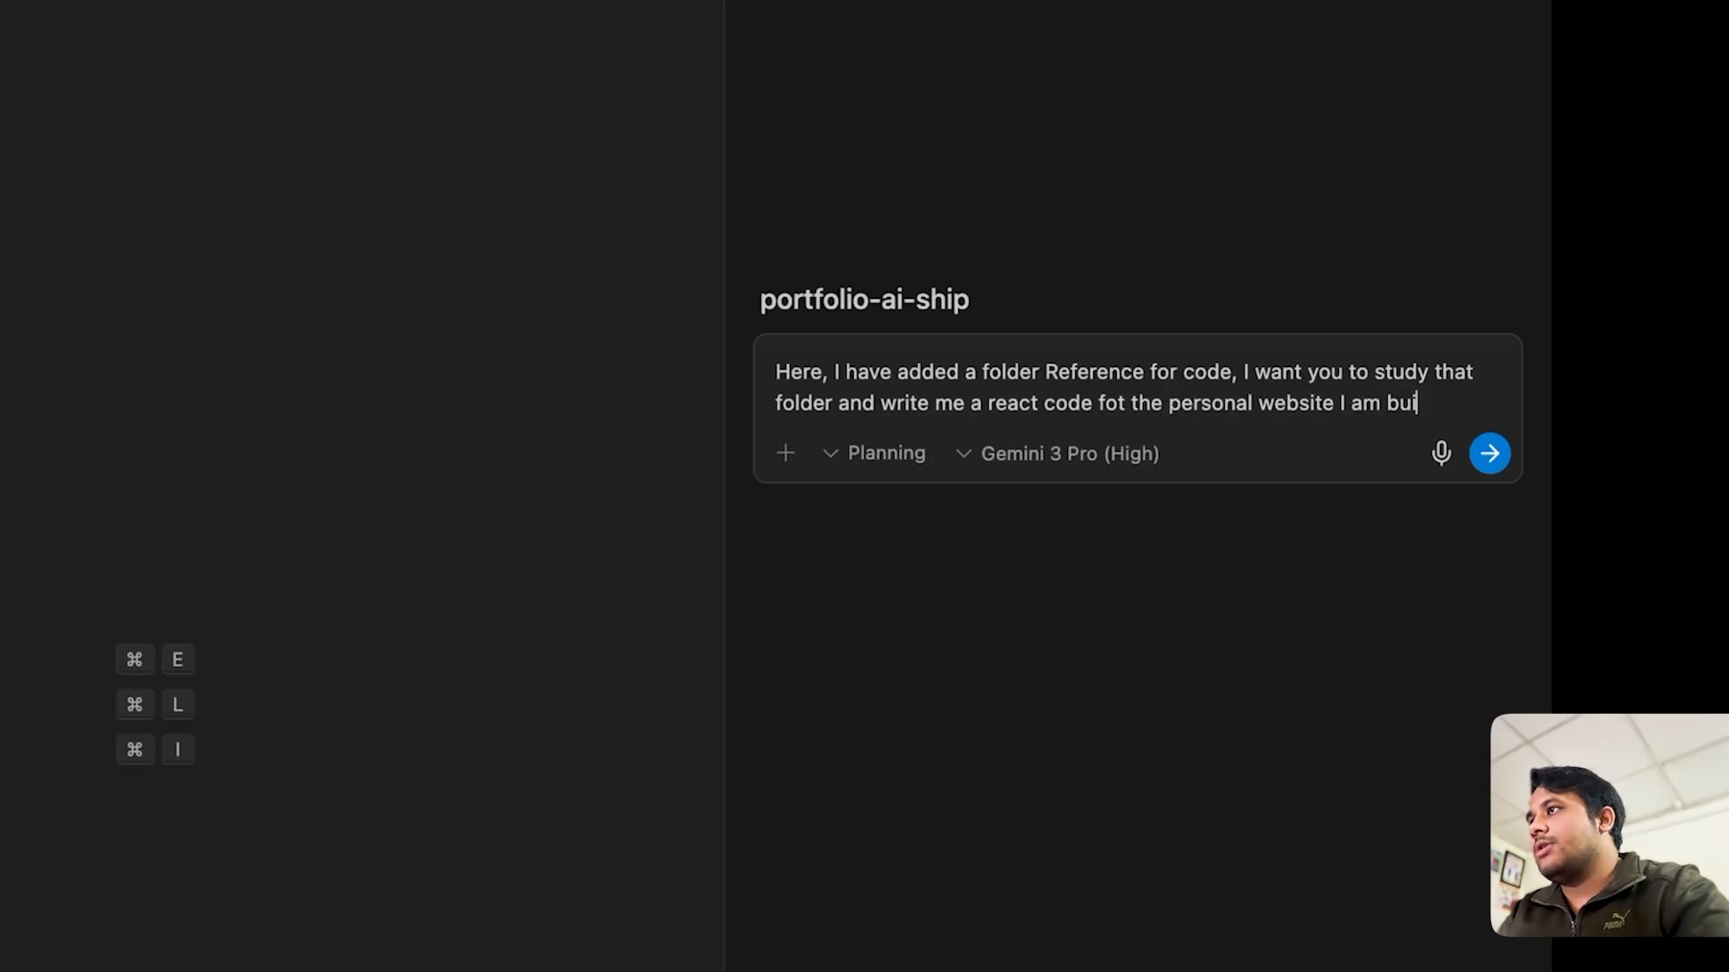
pyautogui.write('lding.')
pyautogui.hotkey('shift', 'Return')
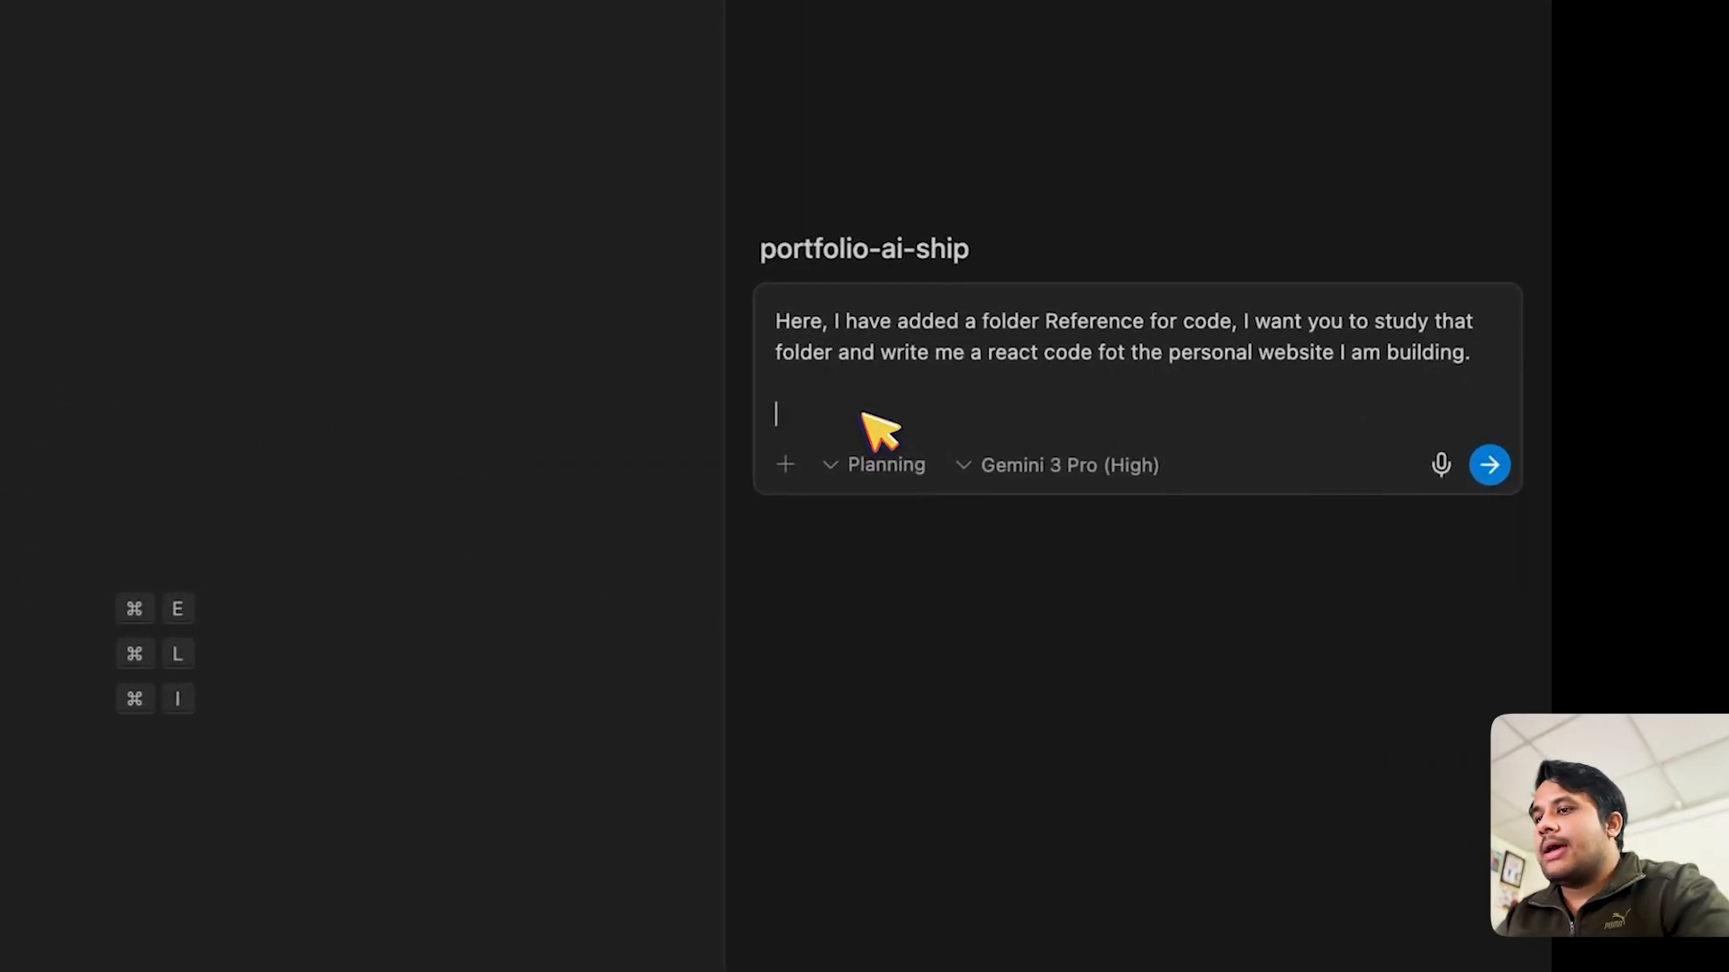
pyautogui.press('super+v')
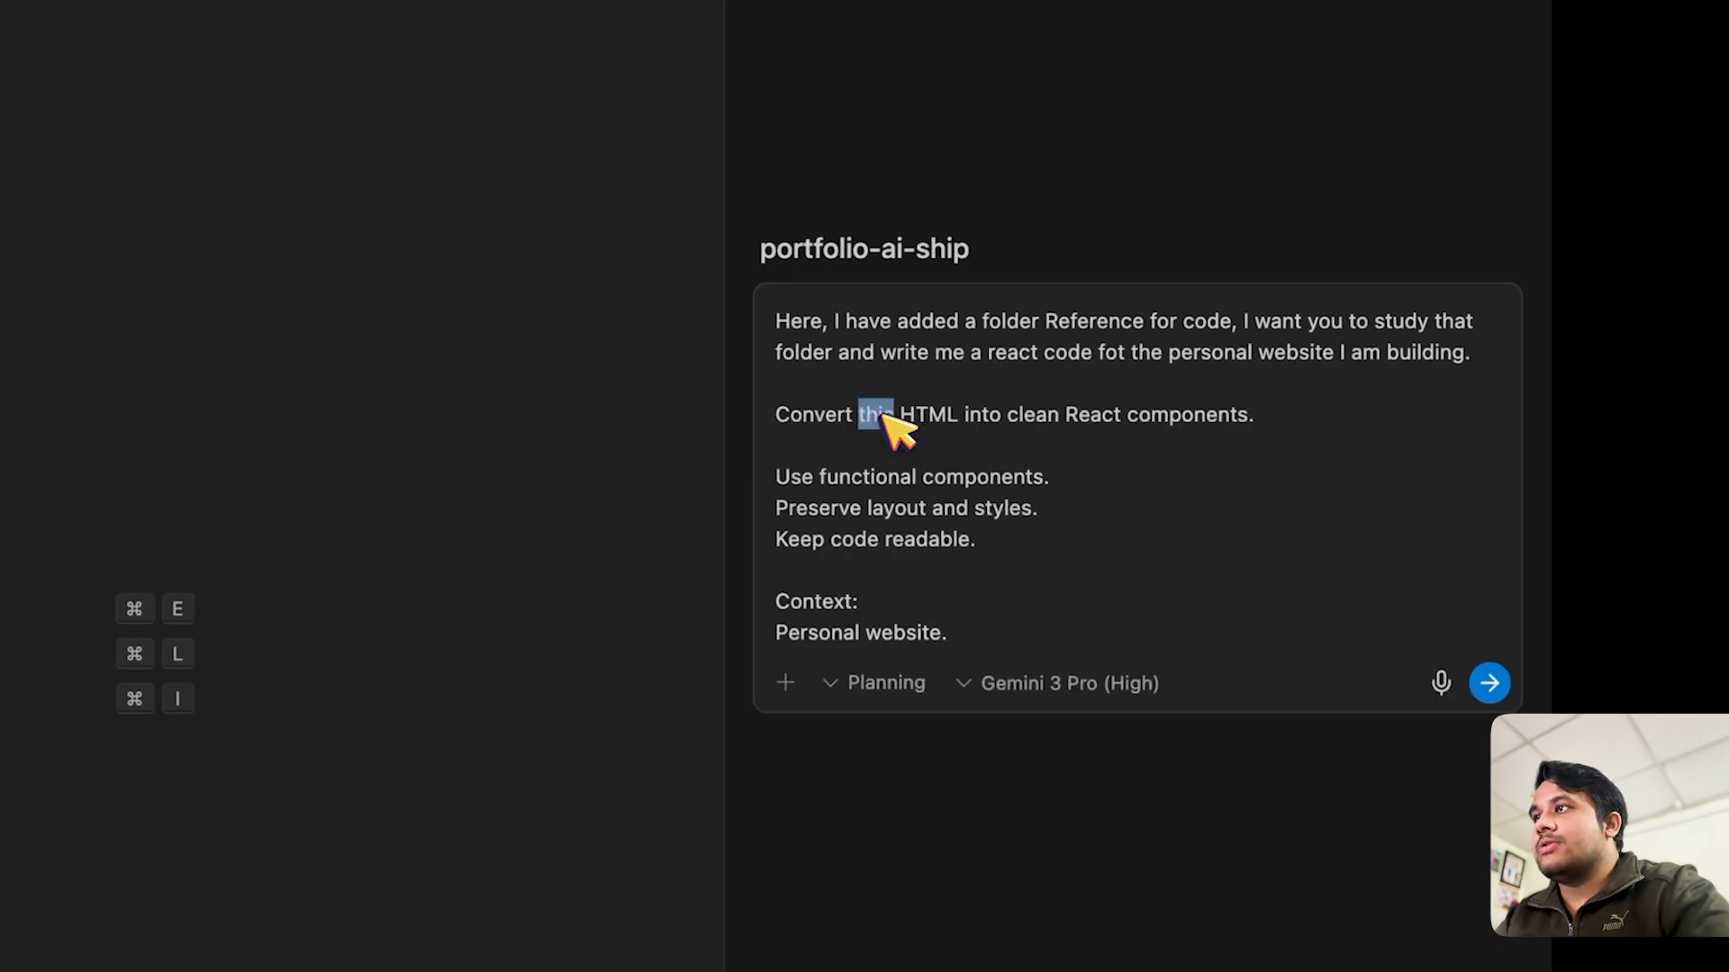
pyautogui.write('those')
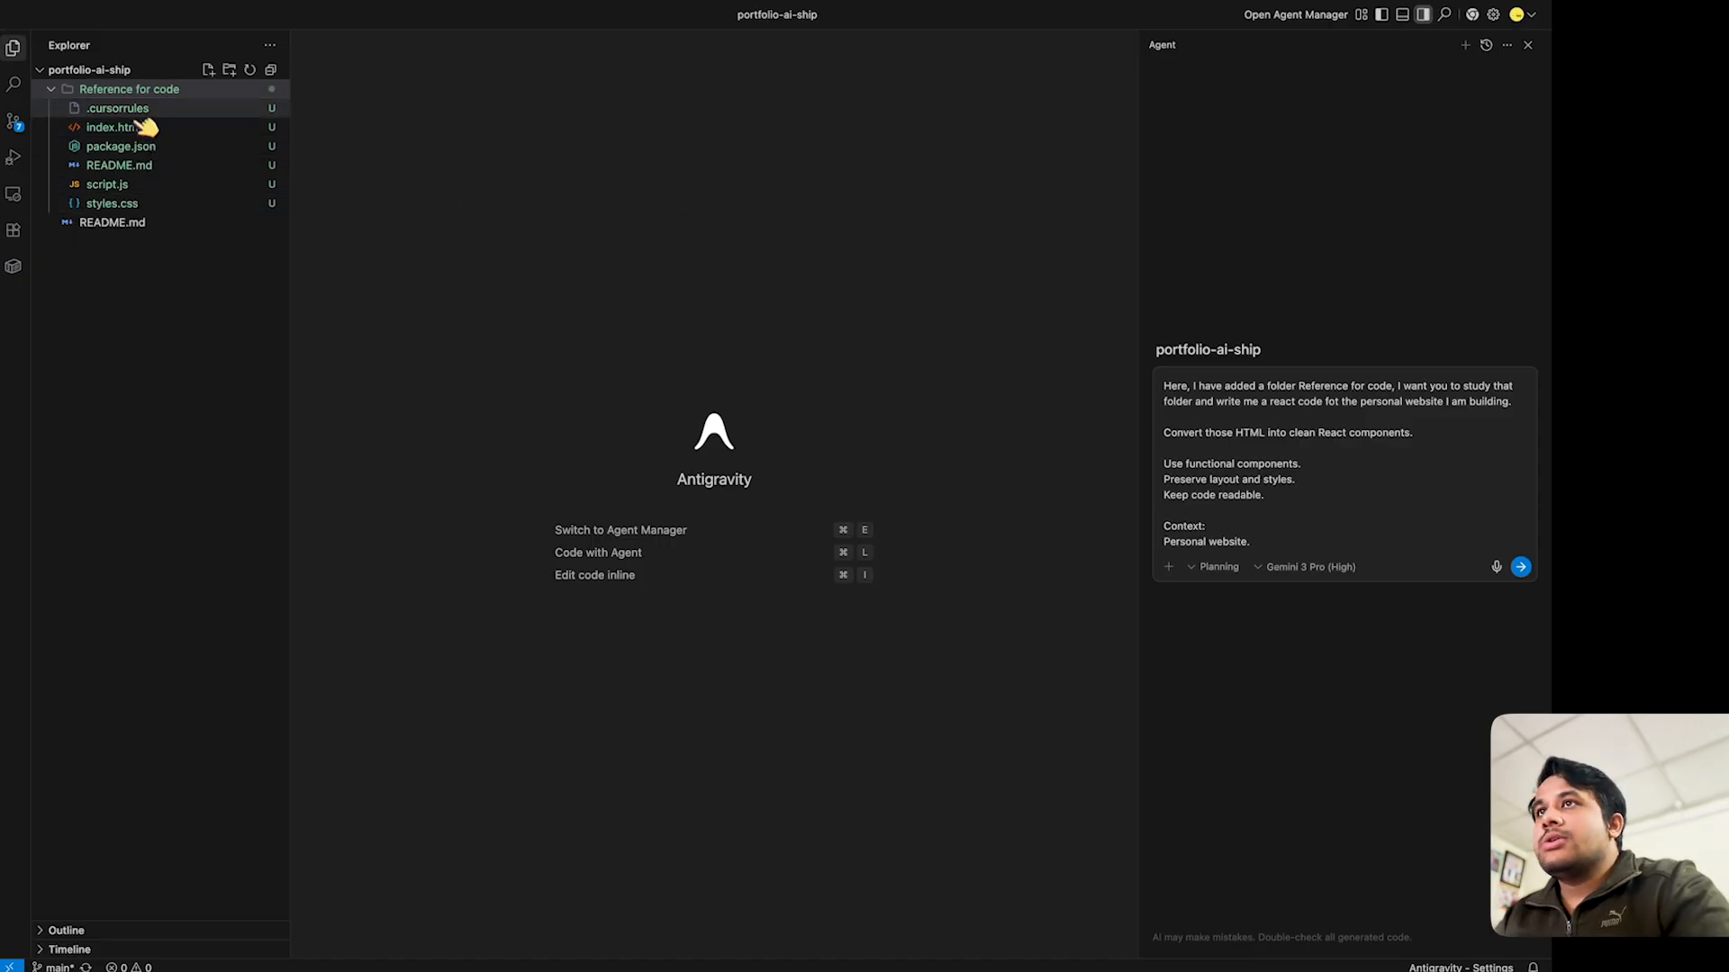
# - Open .cursorrules, collapse the Reference for code folder, and send the request to the agent
pyautogui.click(136, 110)
pyautogui.rightClick(140, 110)
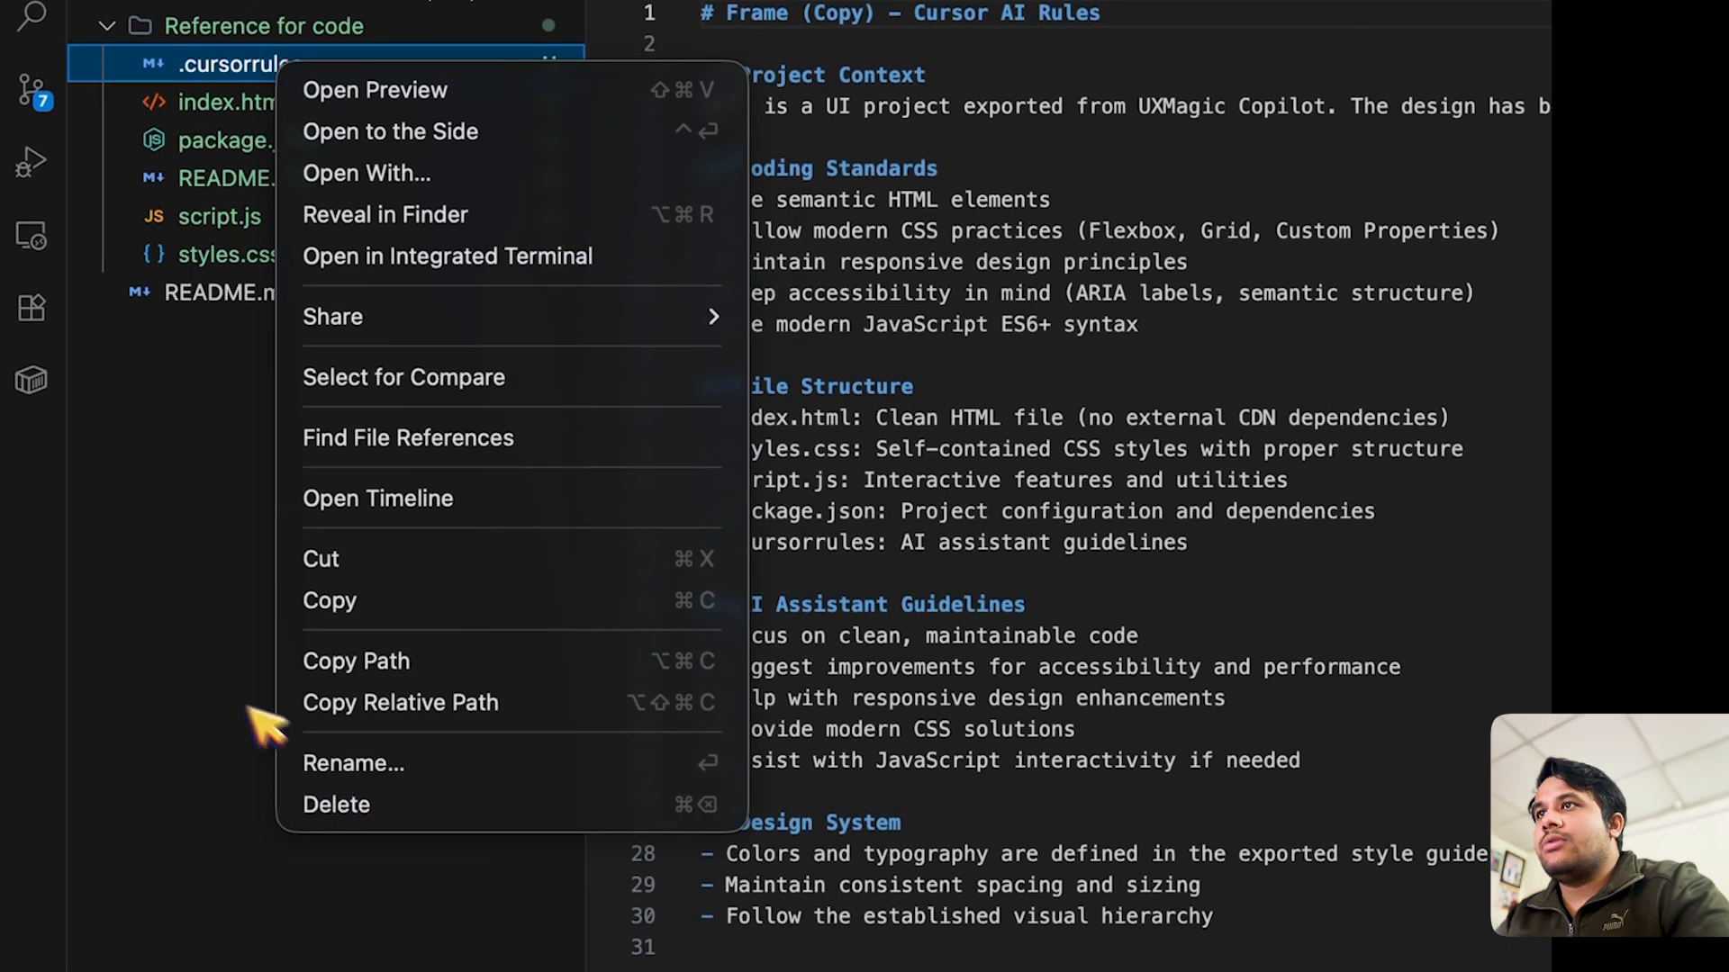
pyautogui.click(222, 691)
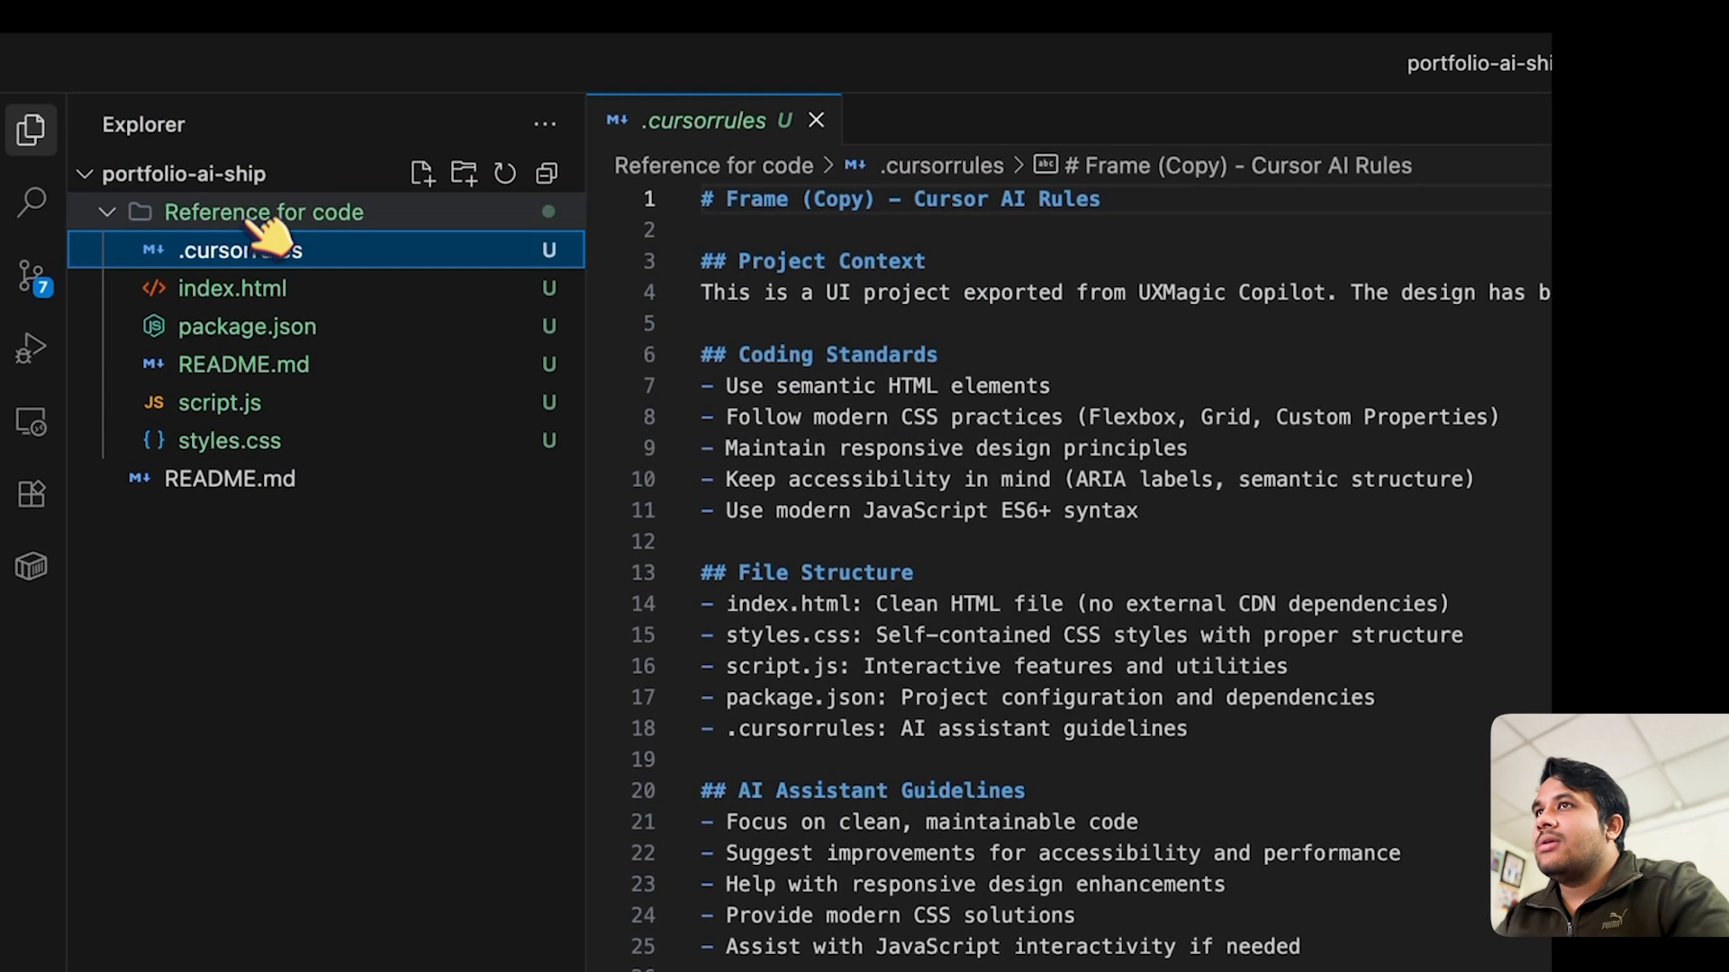
pyautogui.click(271, 184)
pyautogui.click(286, 146)
pyautogui.click(283, 178)
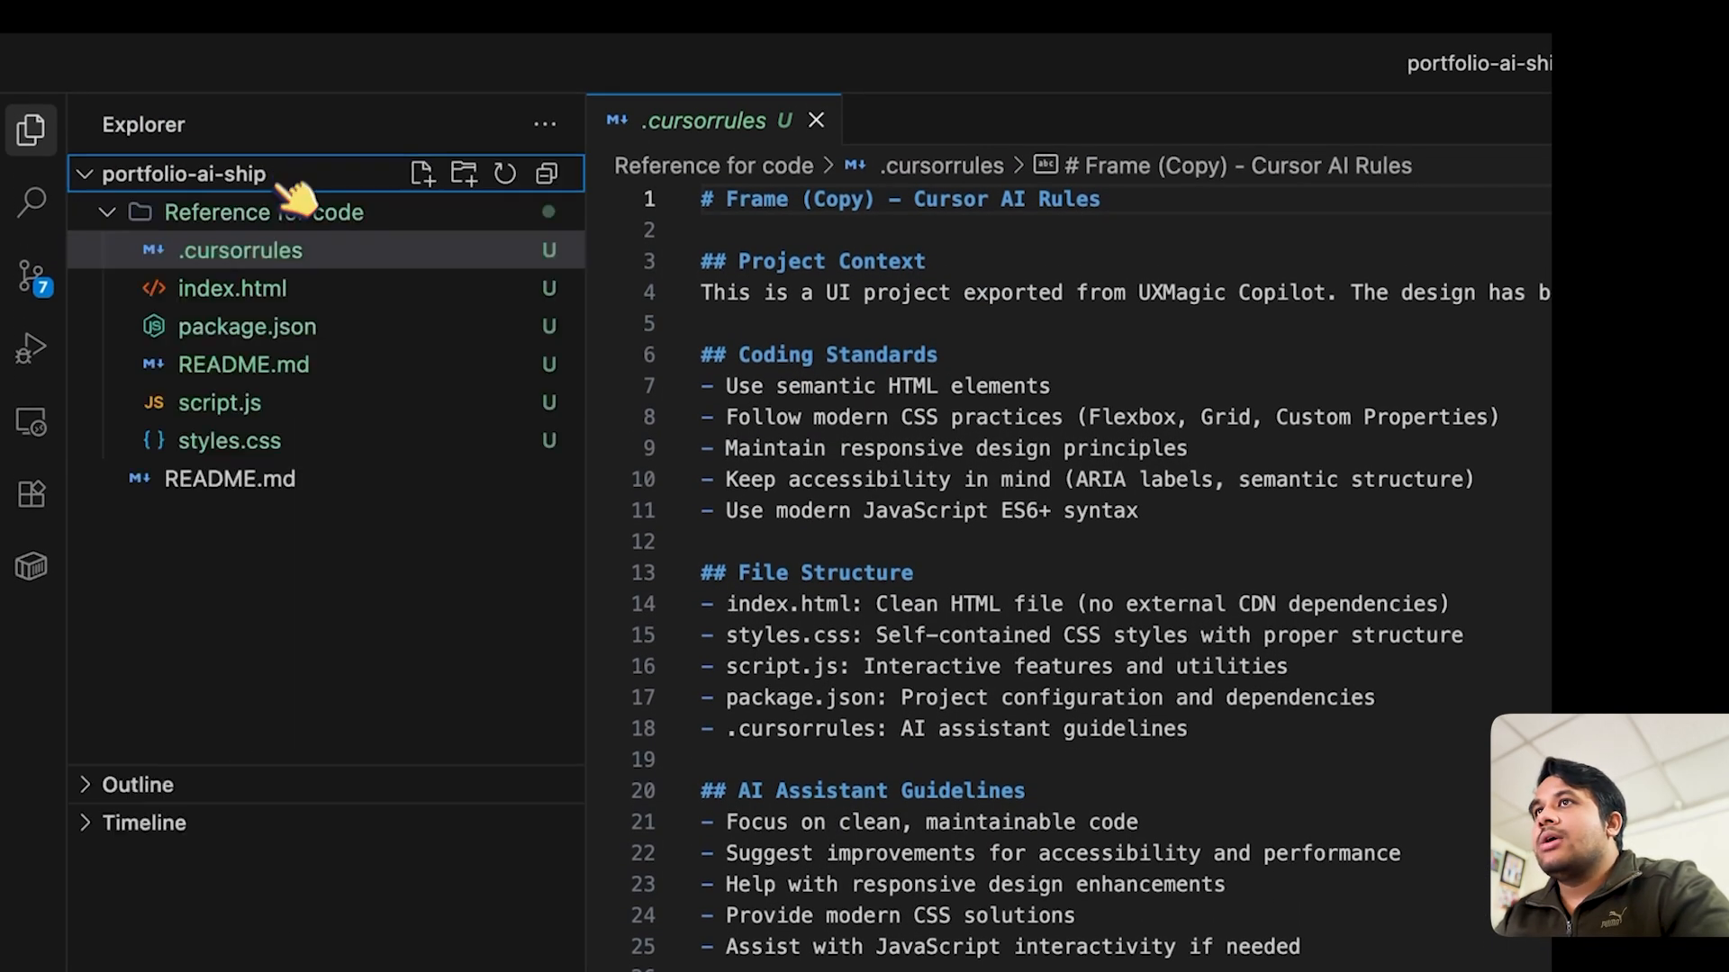
pyautogui.click(270, 223)
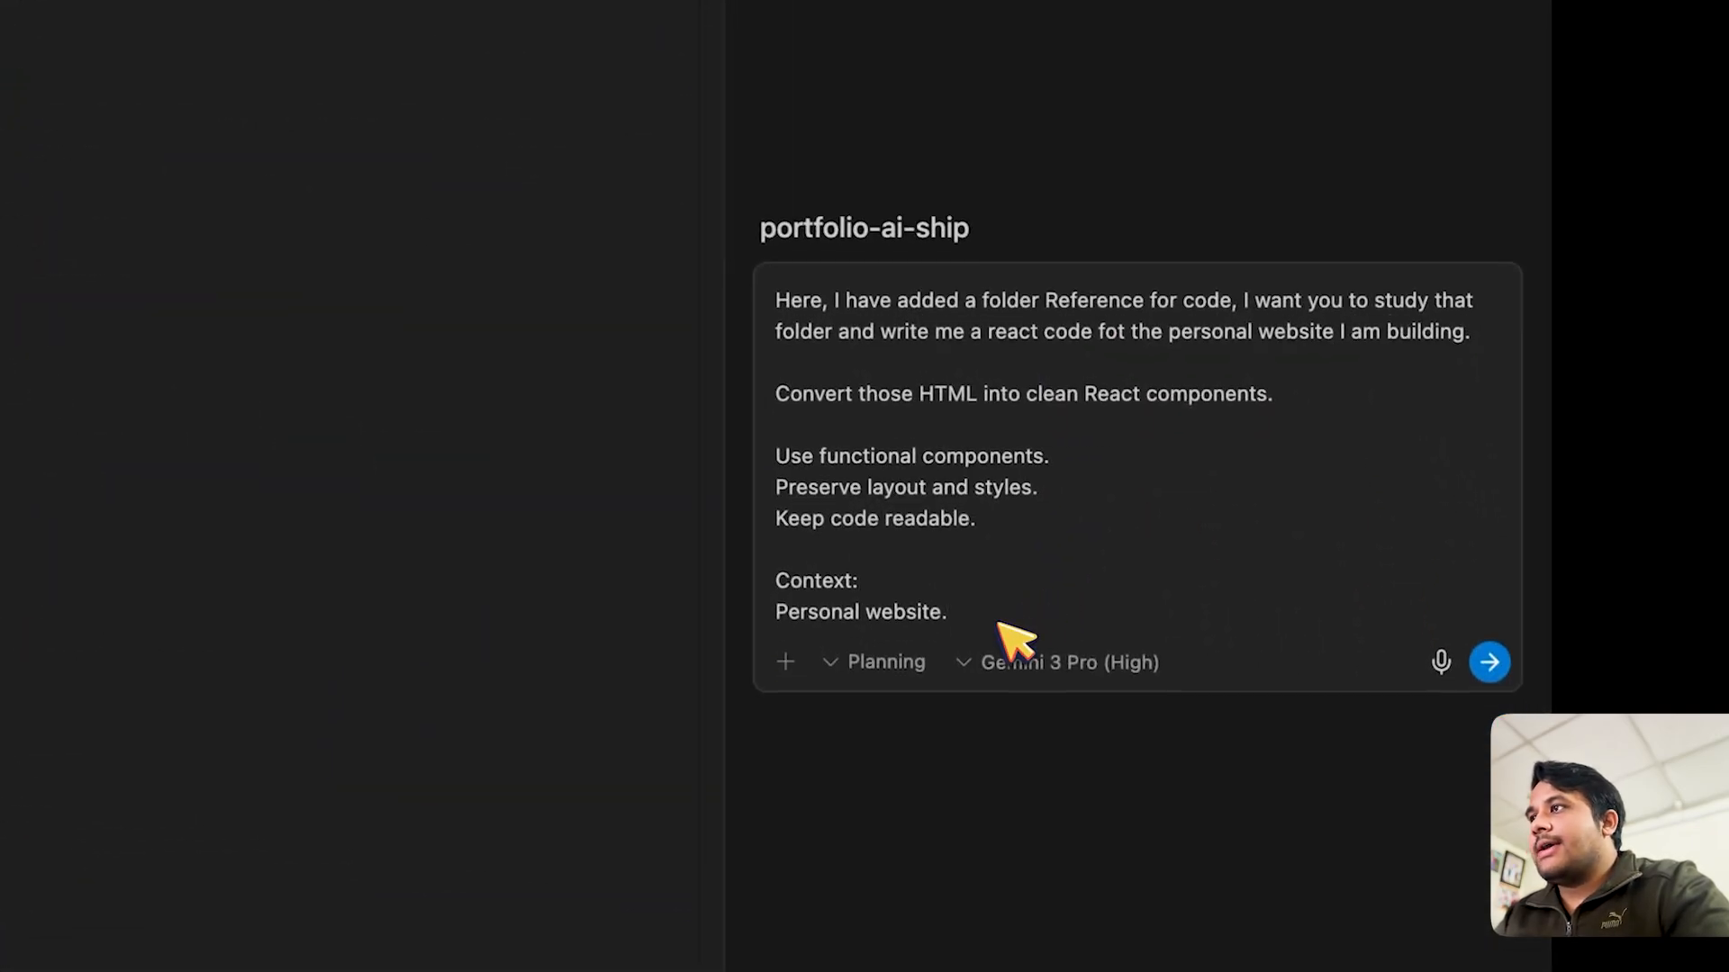
pyautogui.press('Return')
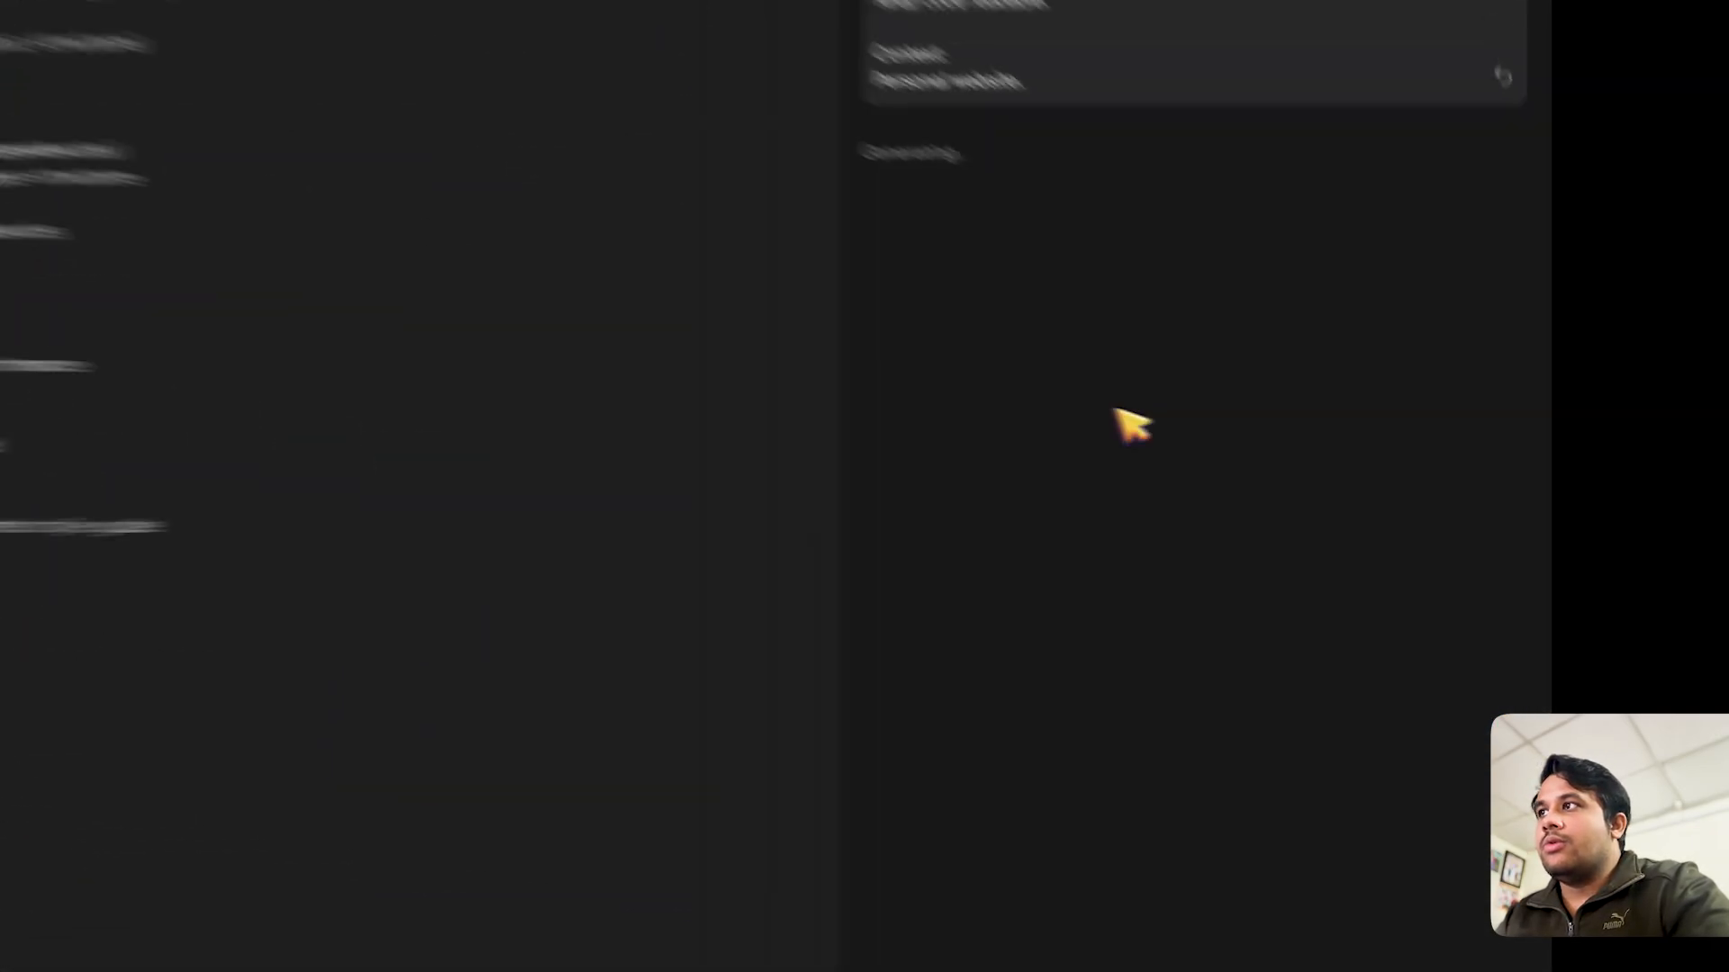
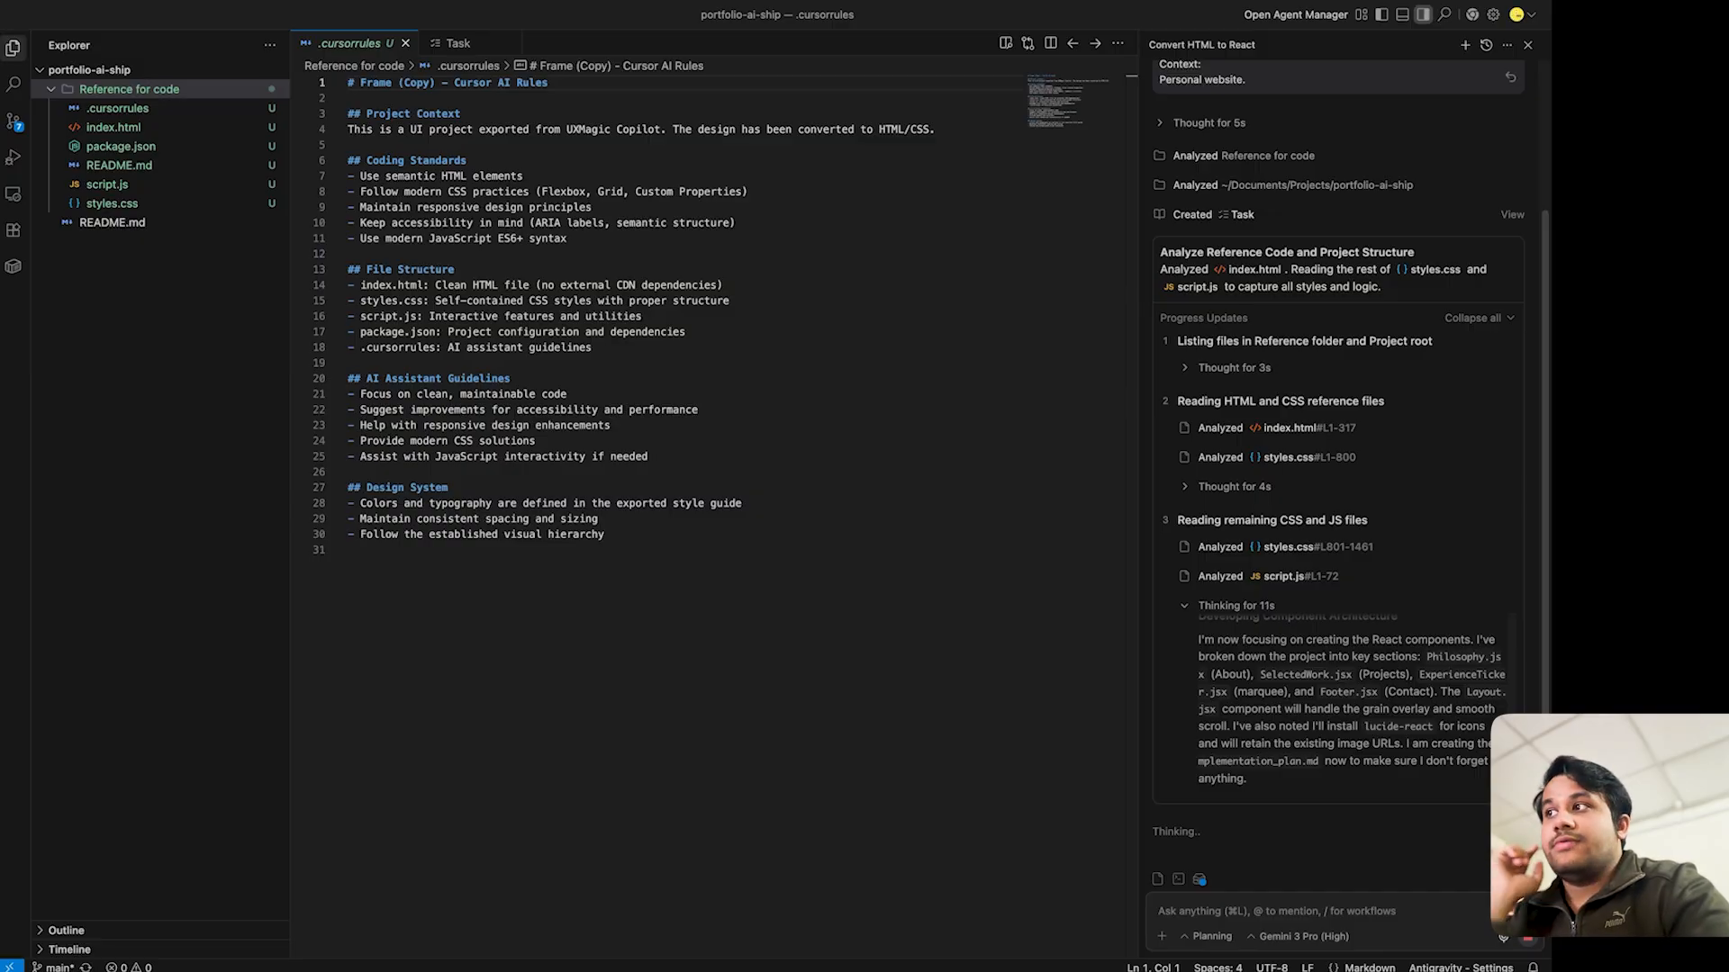
# - Approve the agent's Implementation Plan so it builds the portfolio's React components from the reference HTML
pyautogui.click(900, 615)
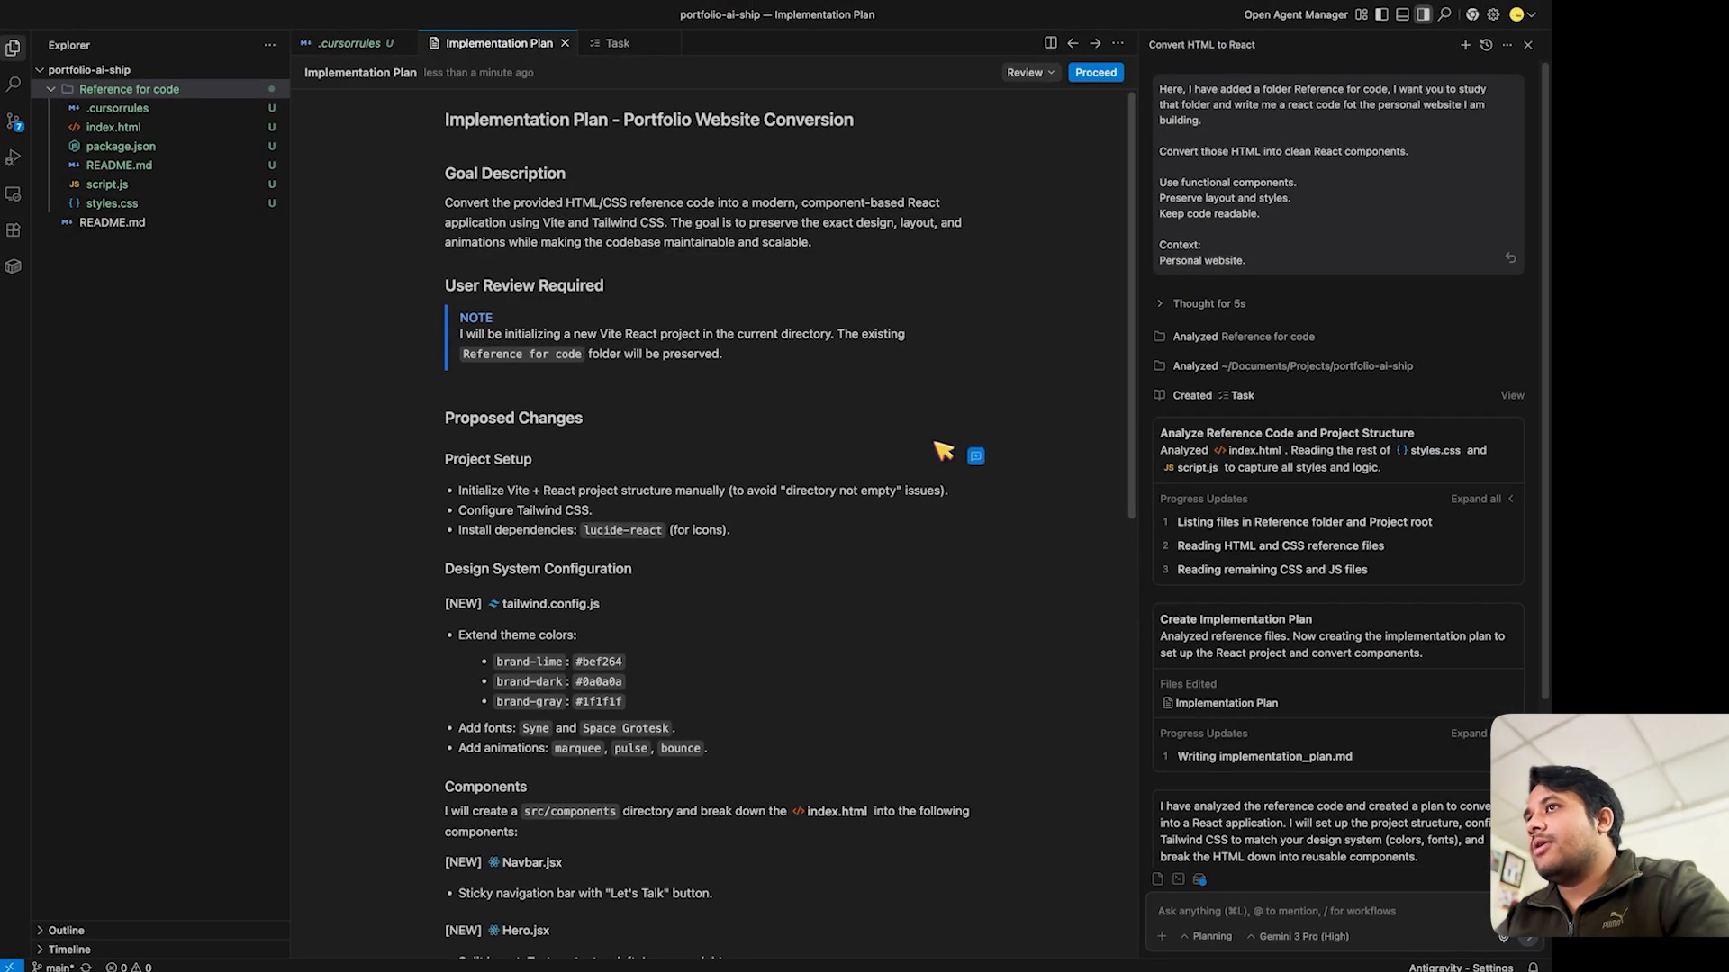
pyautogui.scroll(-3, 1420, 612)
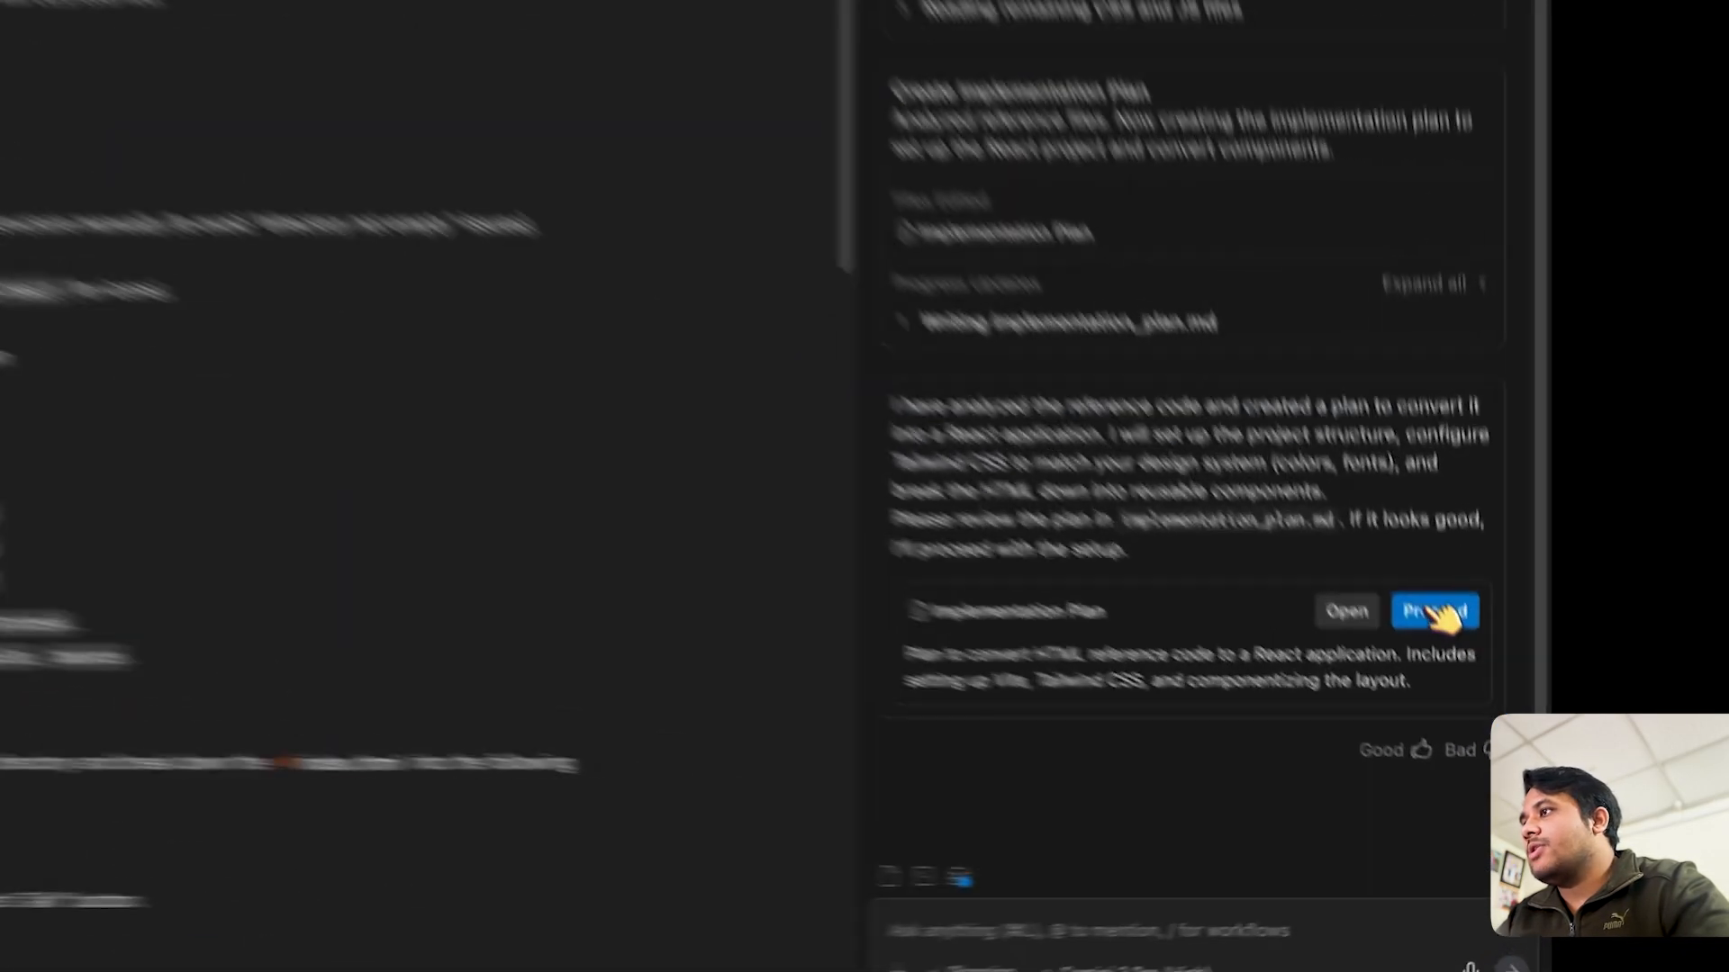
pyautogui.click(1481, 721)
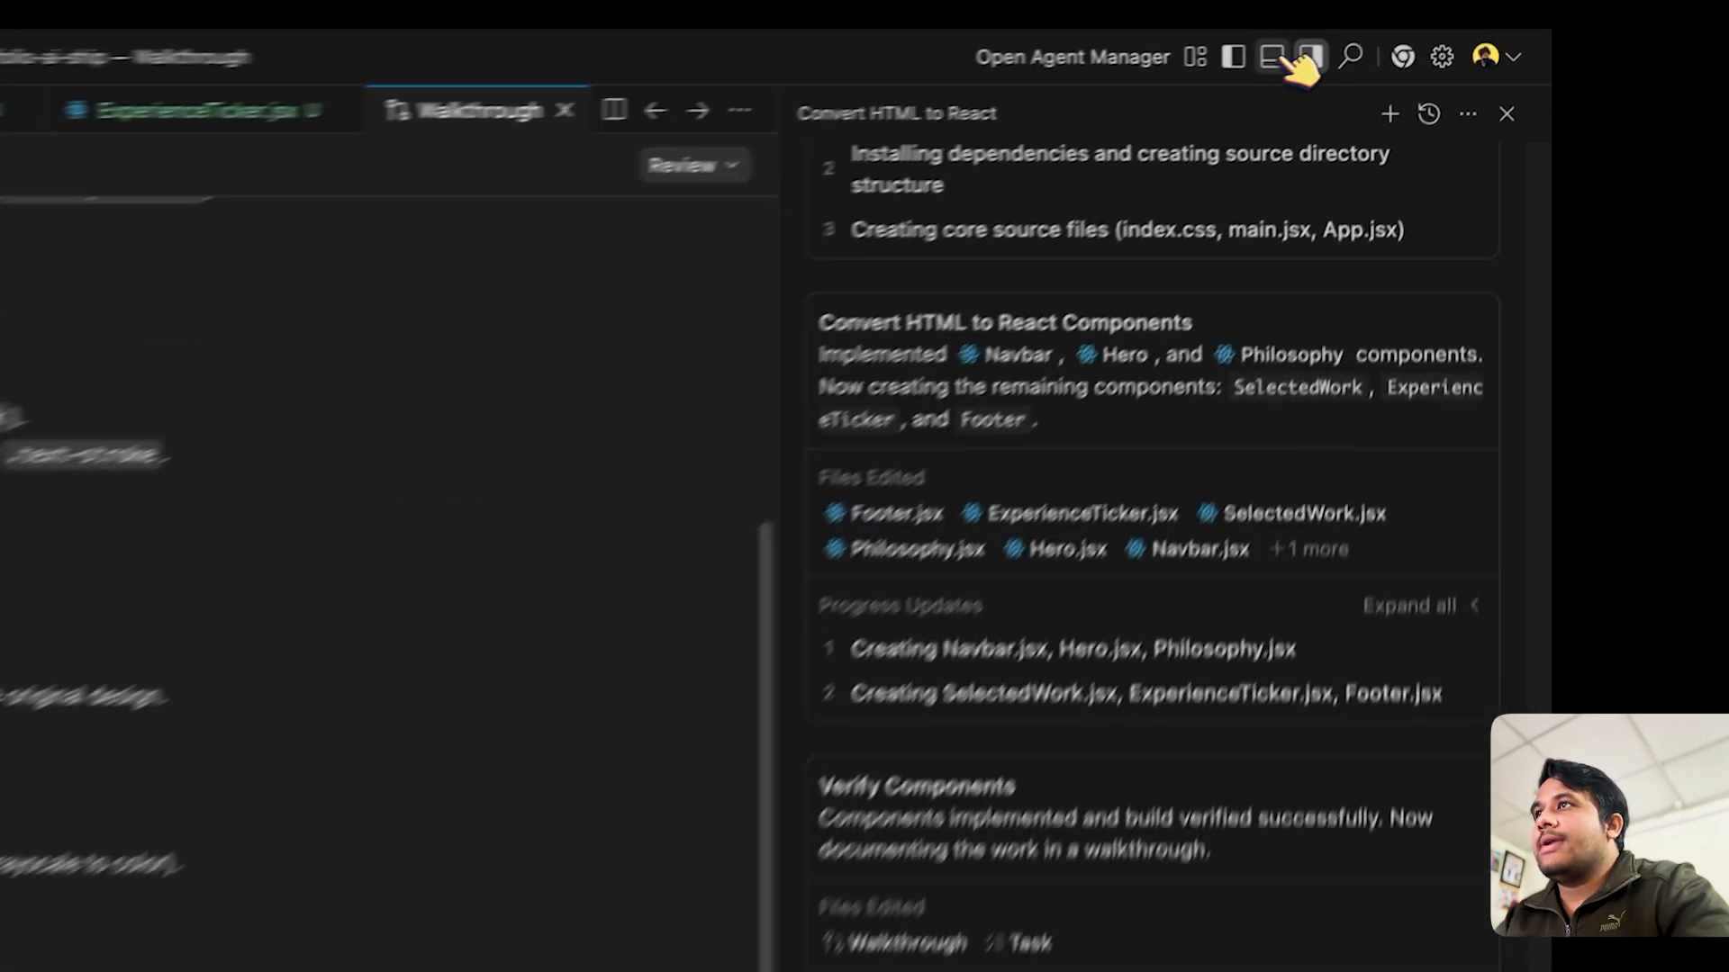
# - Start the Vite dev server with npm run dev and open the portfolio at localhost:5173
pyautogui.click(1402, 15)
pyautogui.write('npm ru')
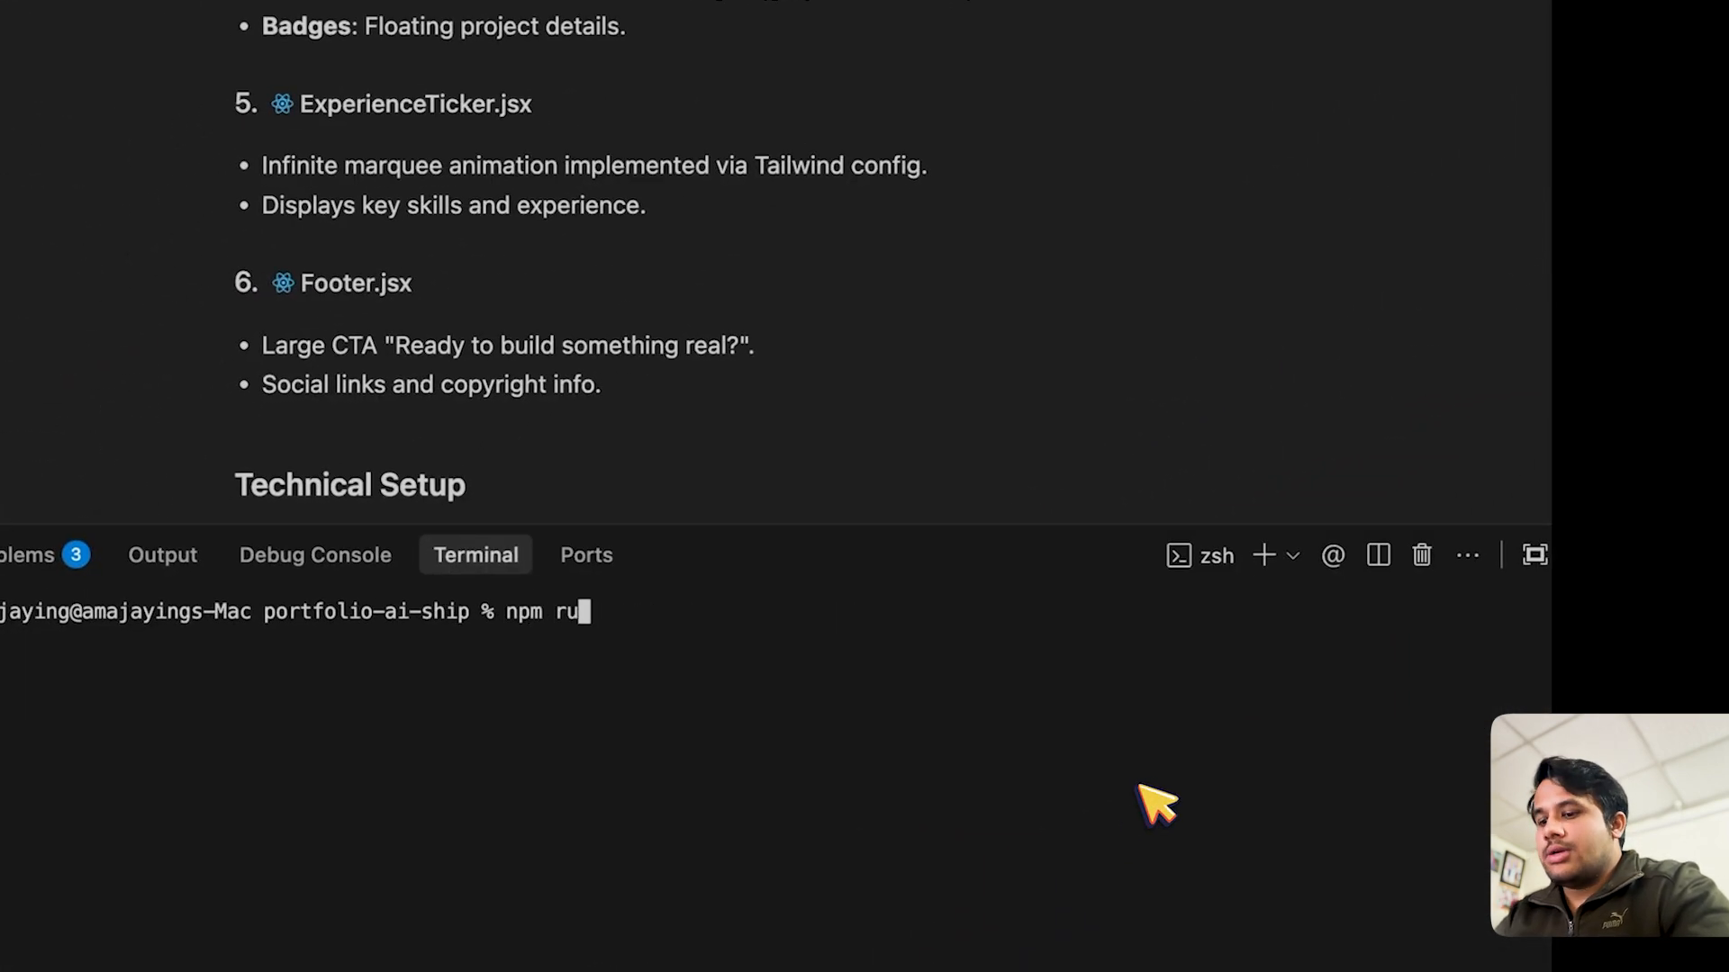
pyautogui.write('n dev')
pyautogui.press('Return')
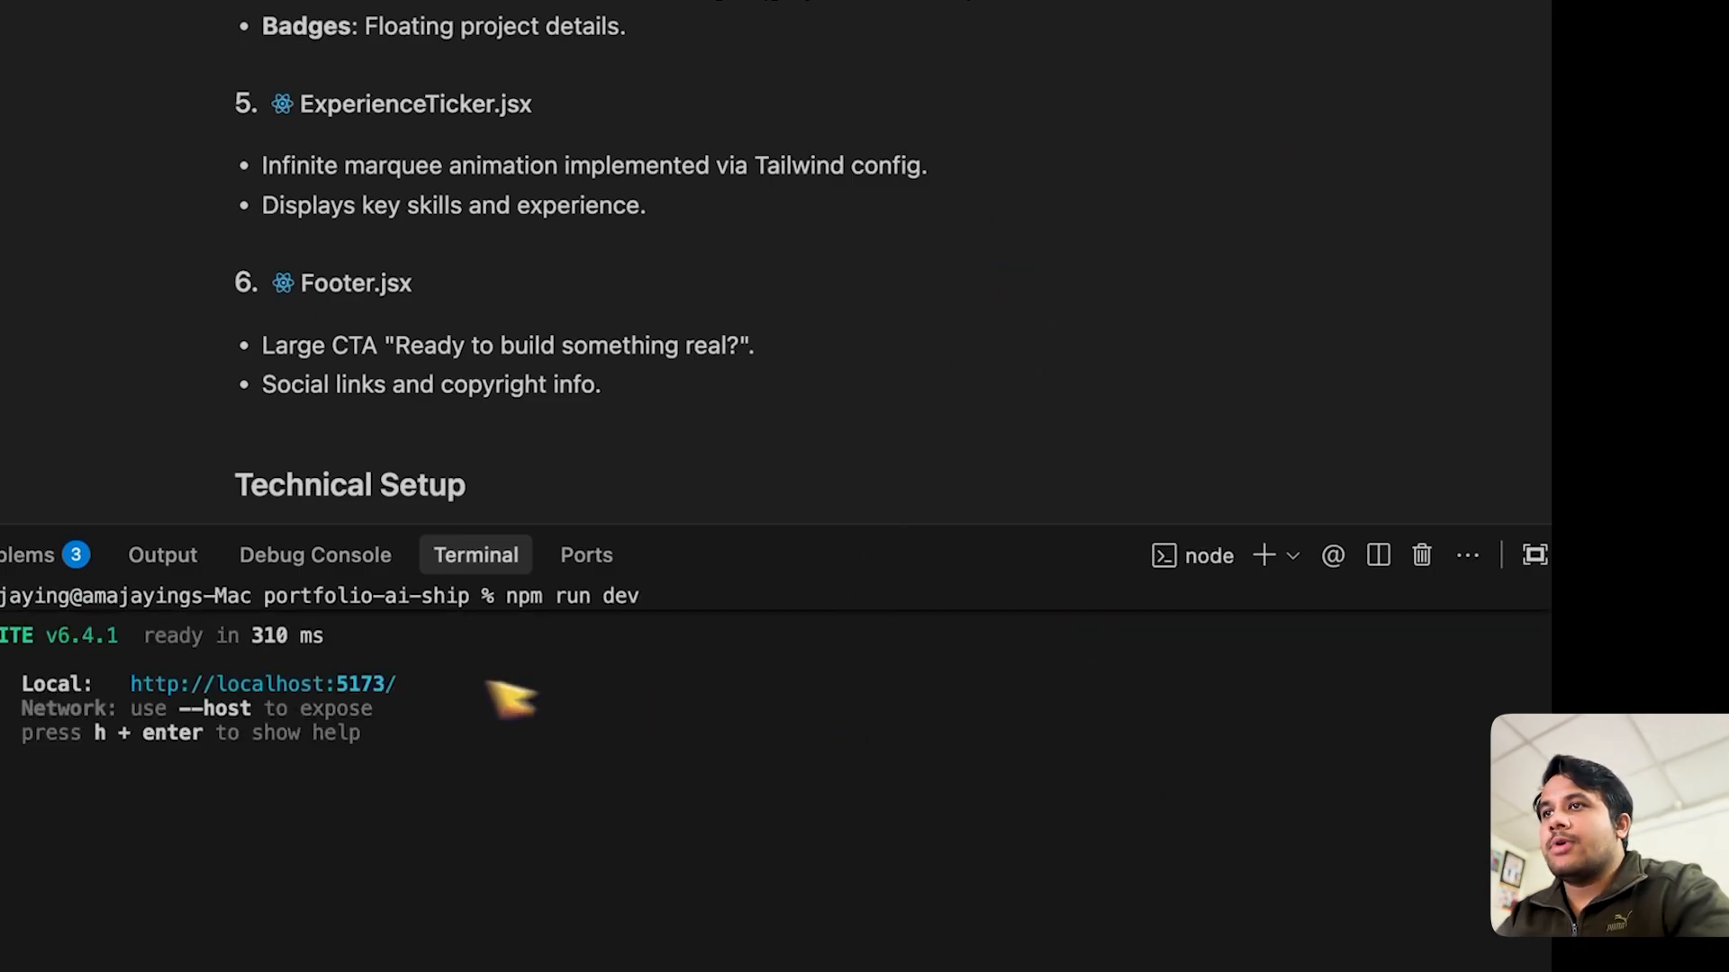
pyautogui.keyDown('super'); pyautogui.click(430, 780); pyautogui.keyUp('super')
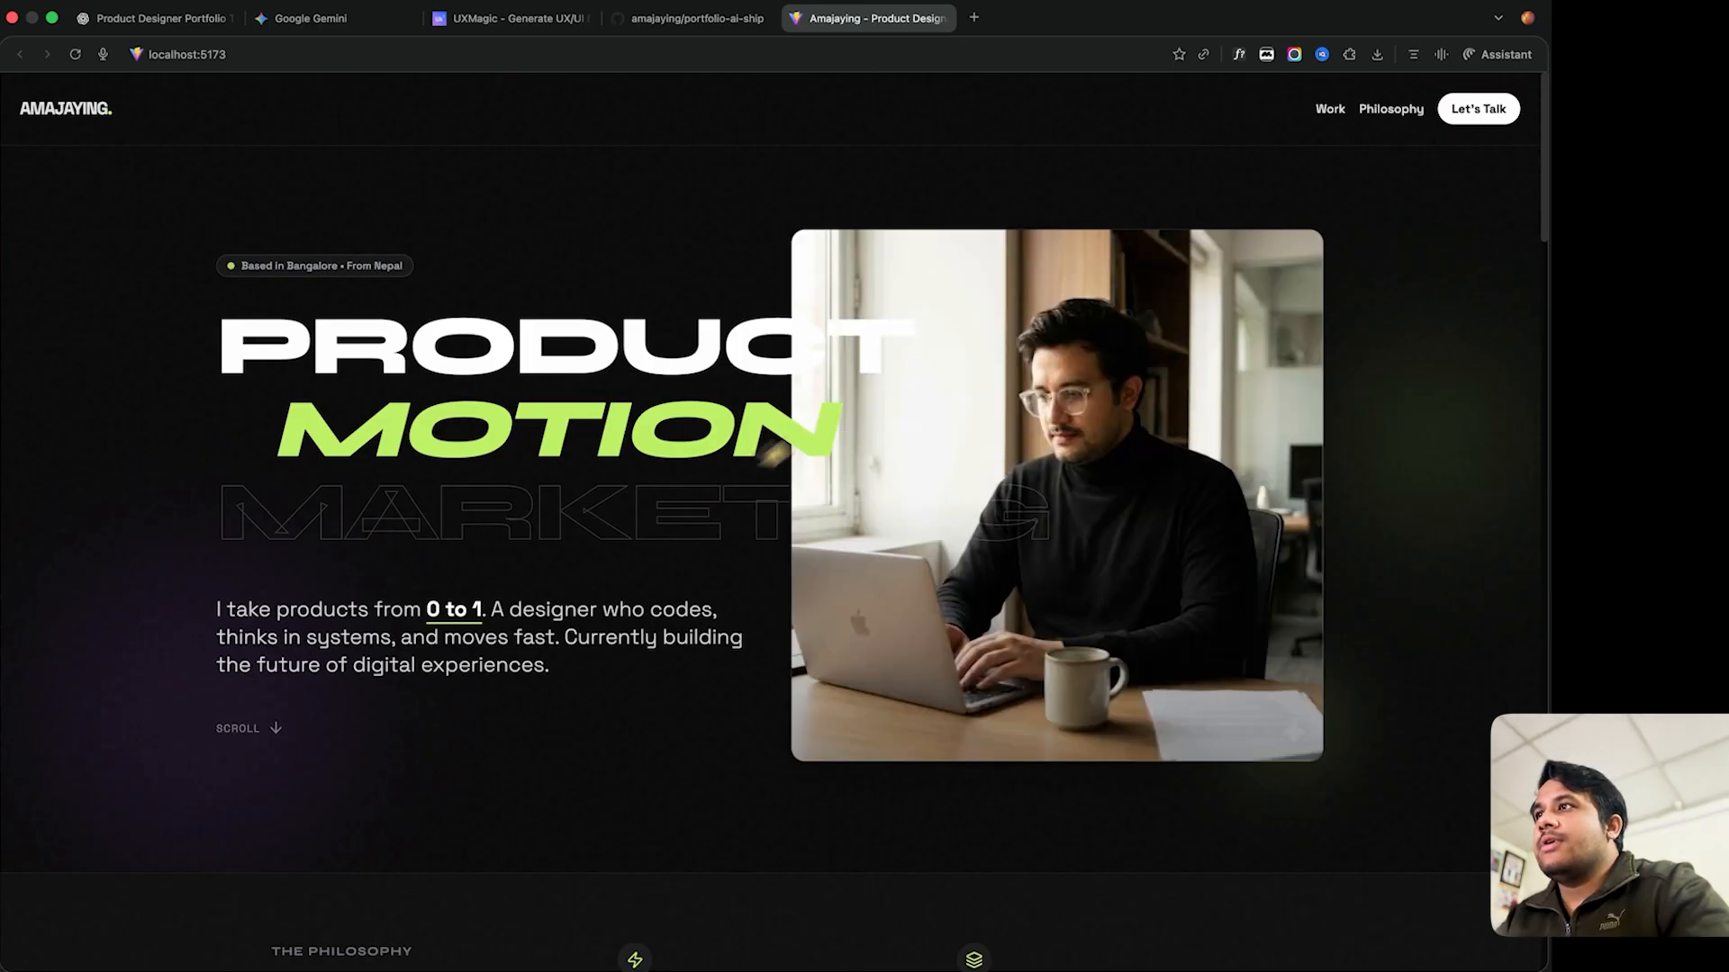
# - Review the local portfolio's hero, philosophy, project cards, skills ticker and contact footer, then return to Antigravity
pyautogui.scroll(-4, 610, 590)
pyautogui.scroll(-2, 609, 590)
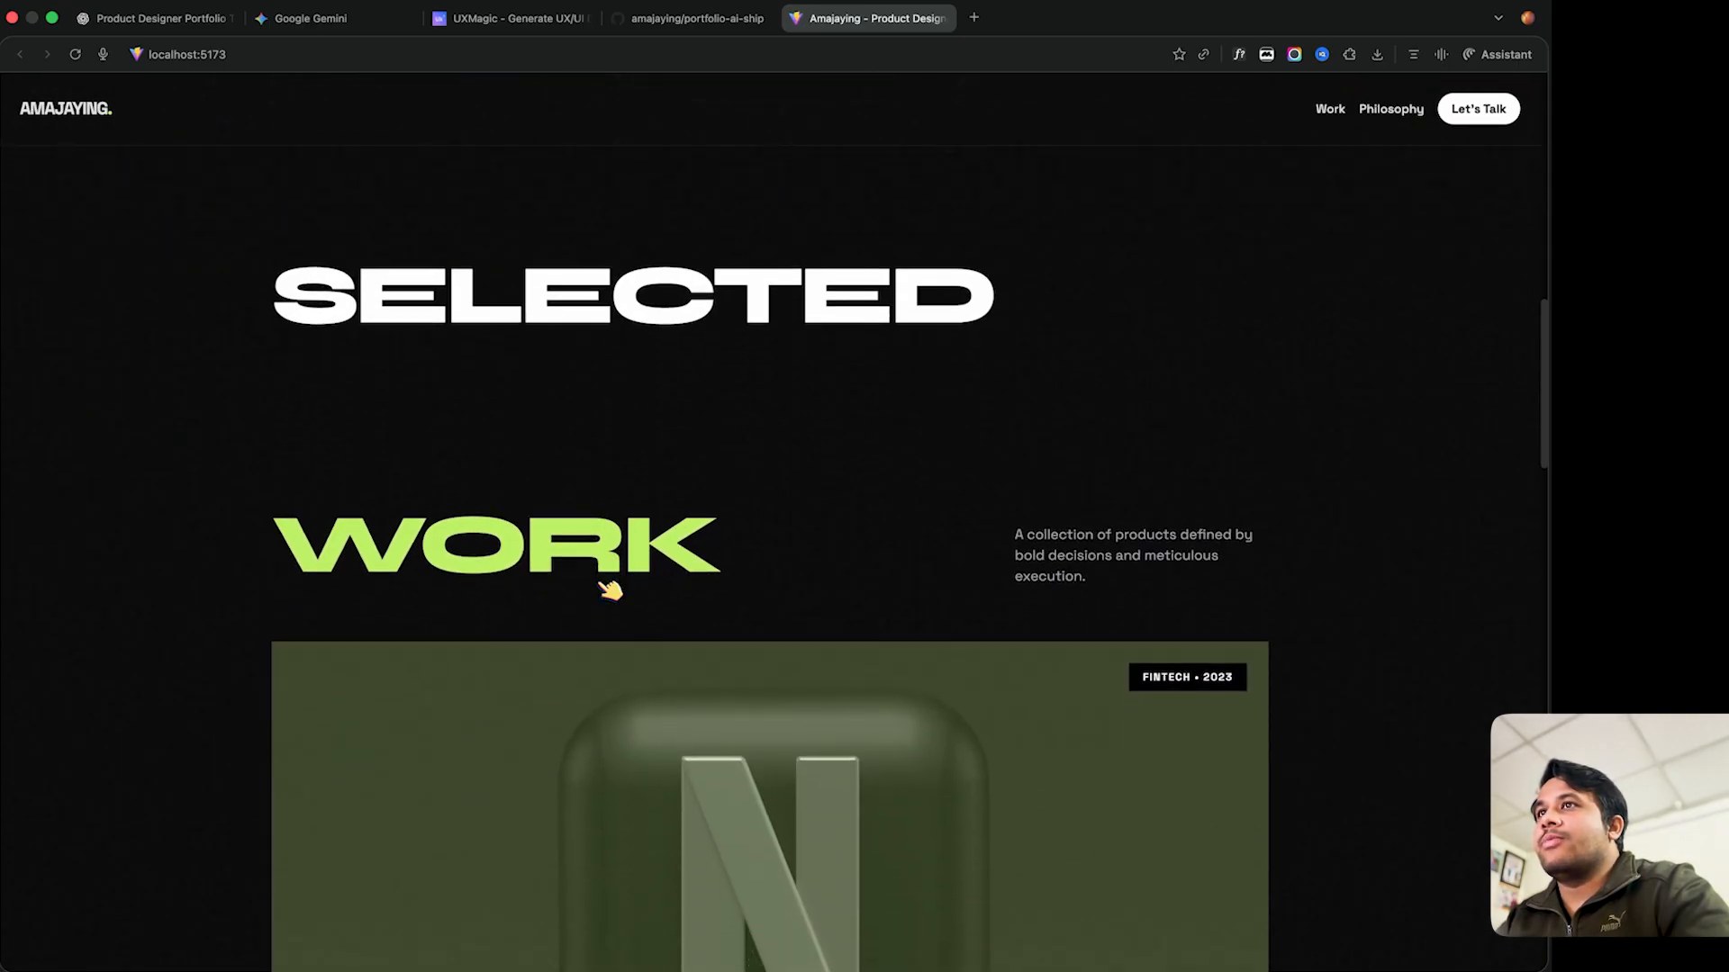
pyautogui.scroll(-10, 610, 590)
pyautogui.scroll(15, 610, 590)
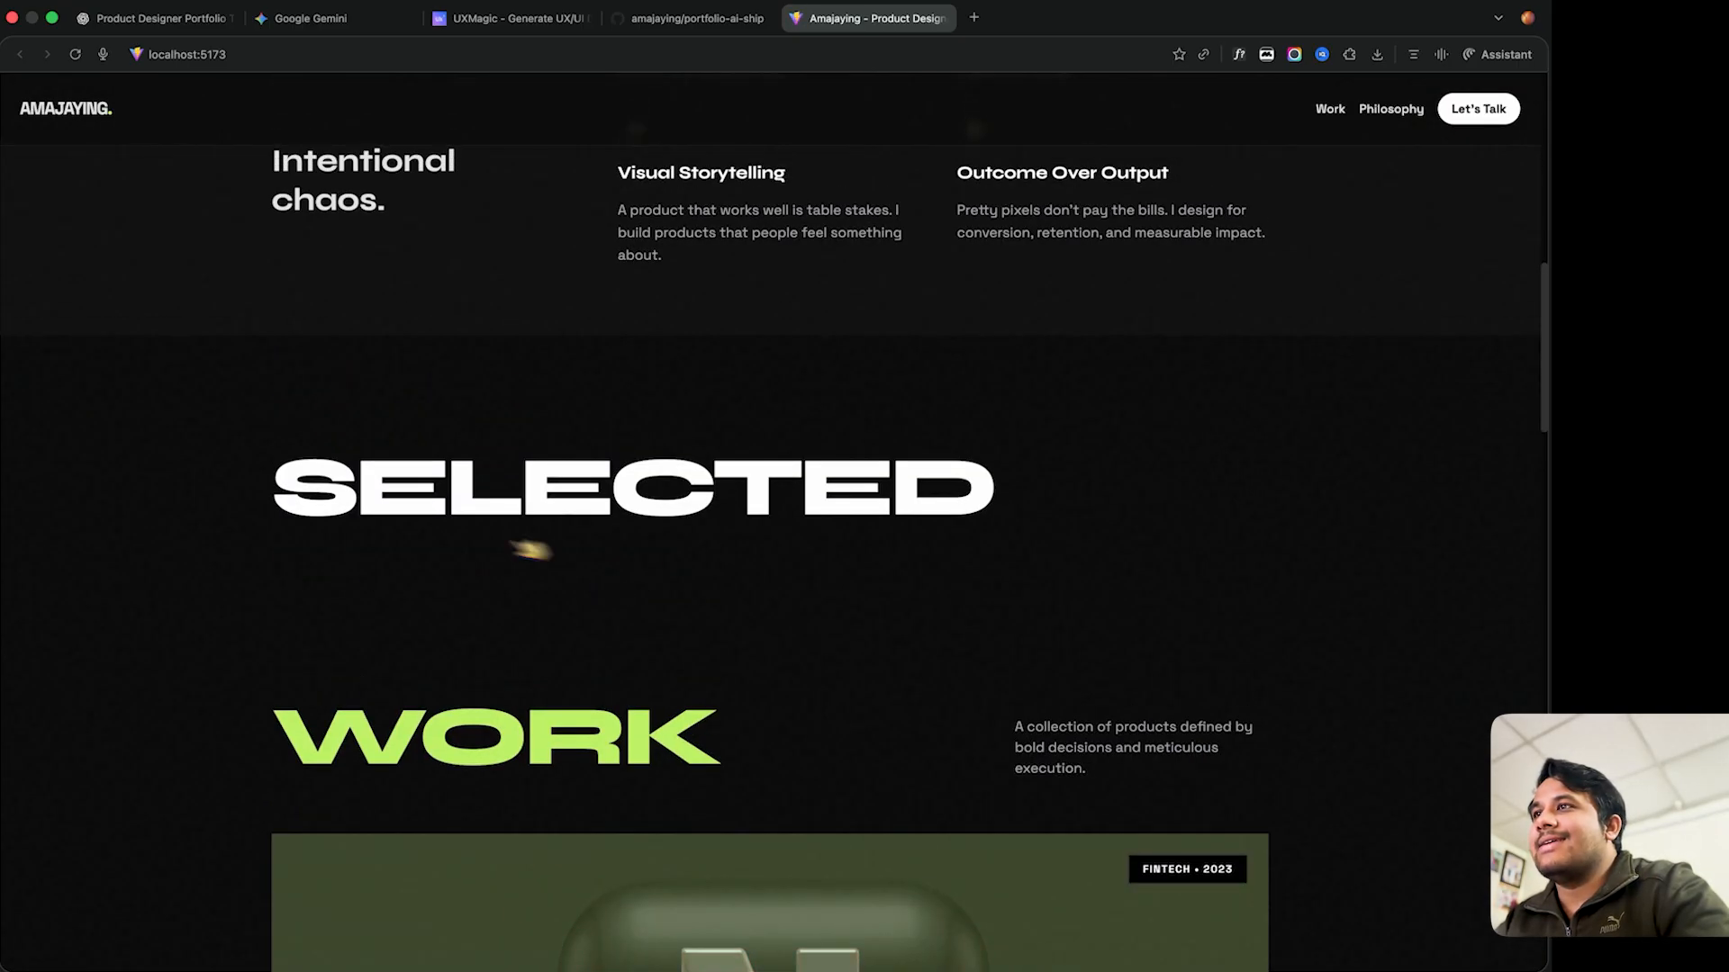
pyautogui.scroll(-20, 407, 660)
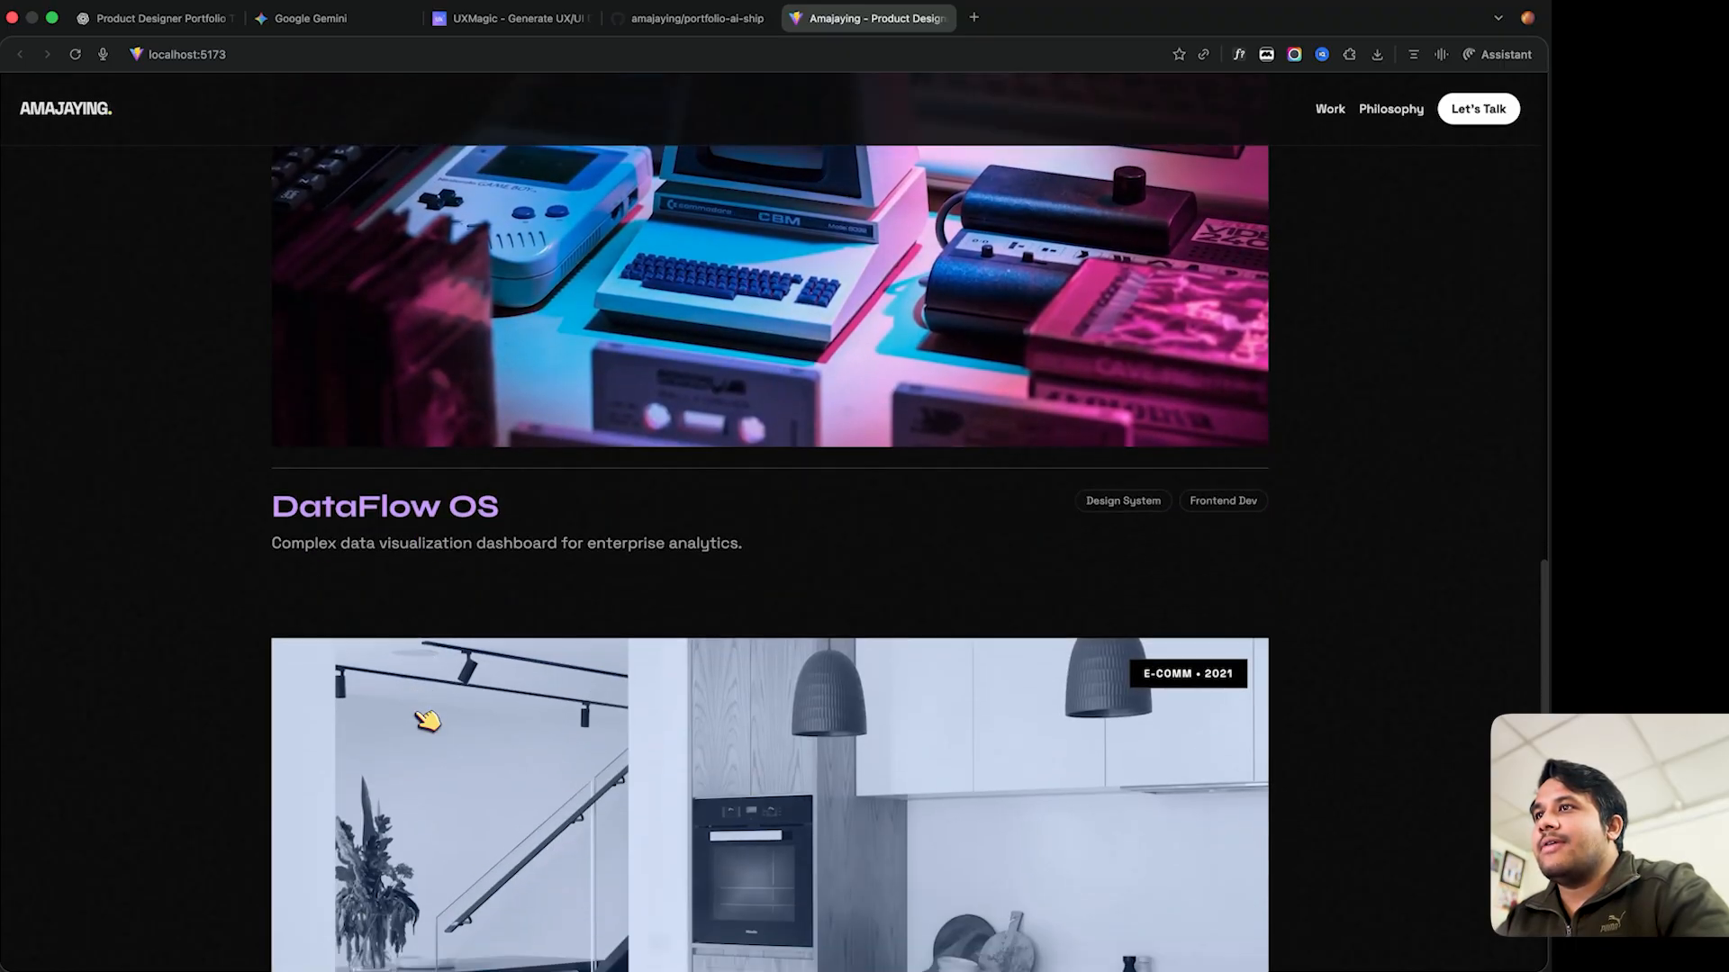
pyautogui.scroll(-10, 428, 720)
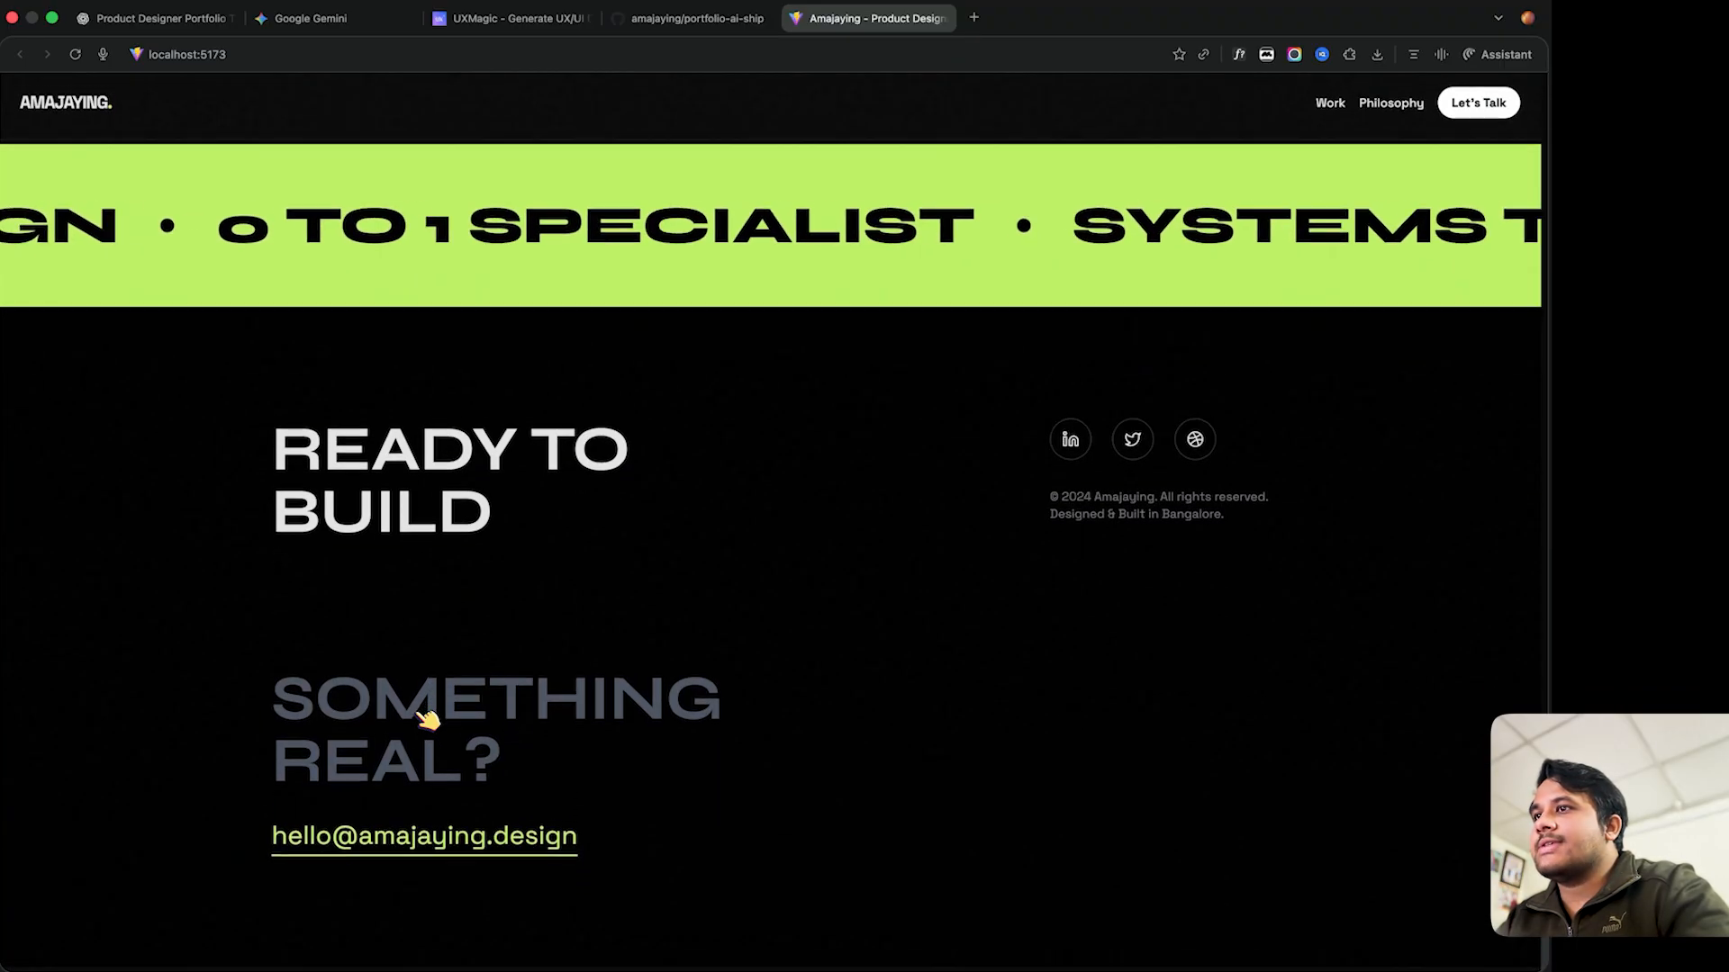
pyautogui.scroll(15, 486, 533)
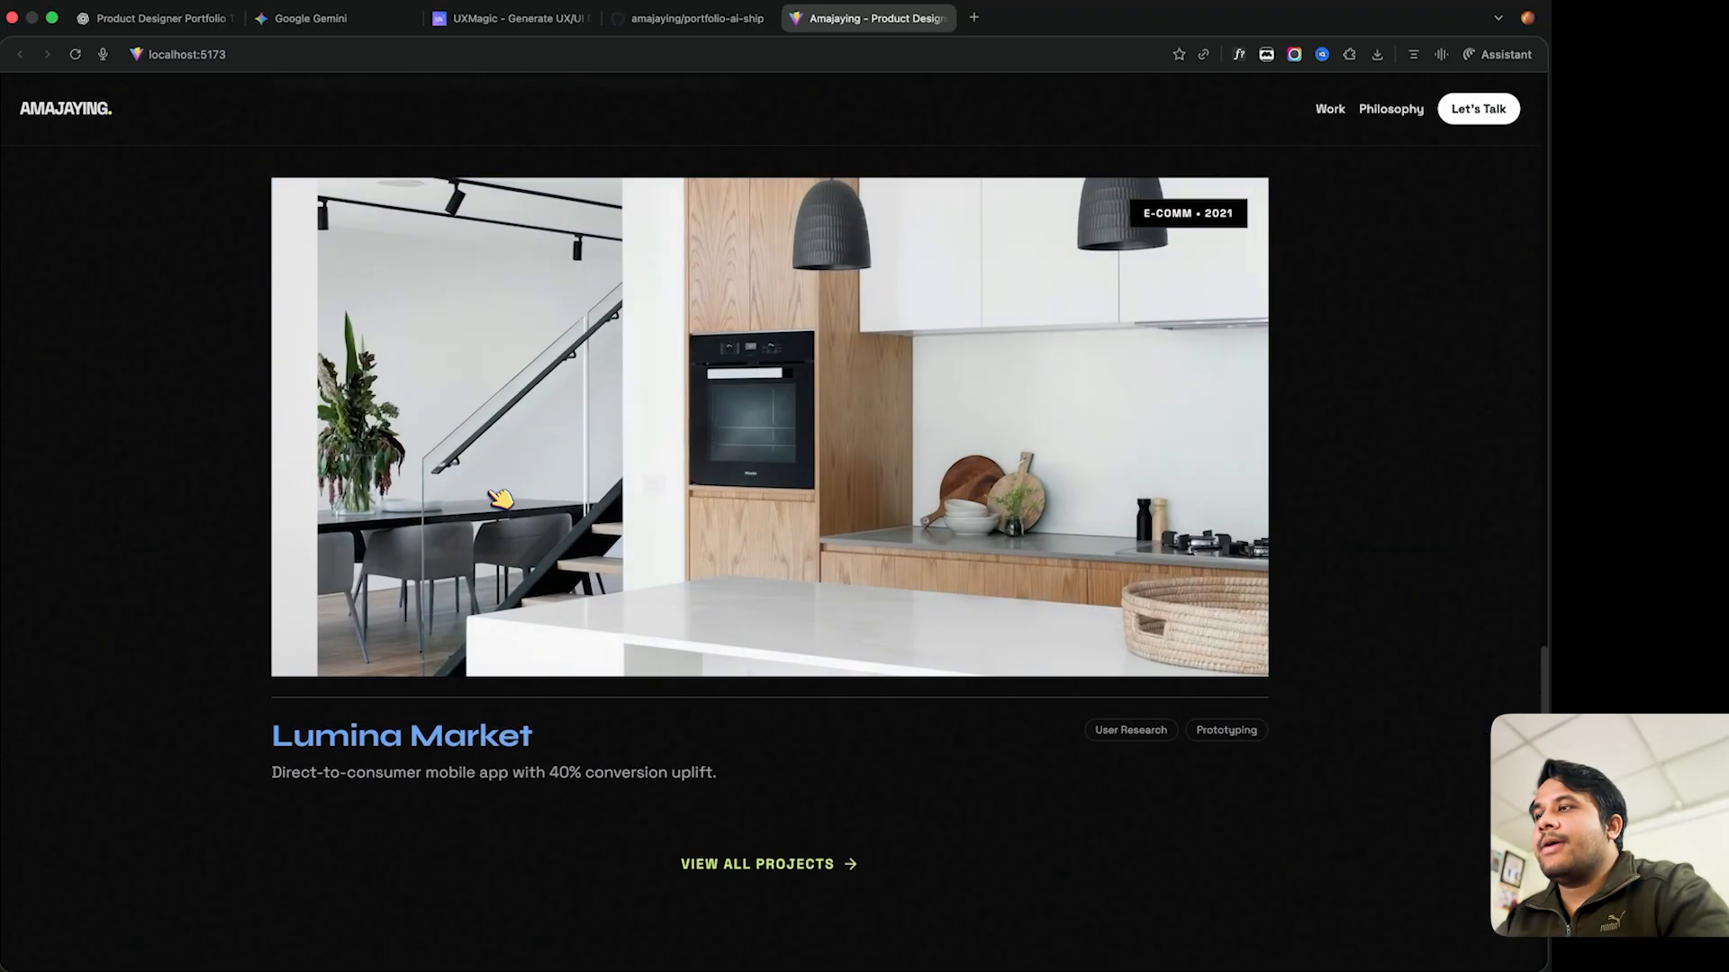
pyautogui.scroll(20, 501, 498)
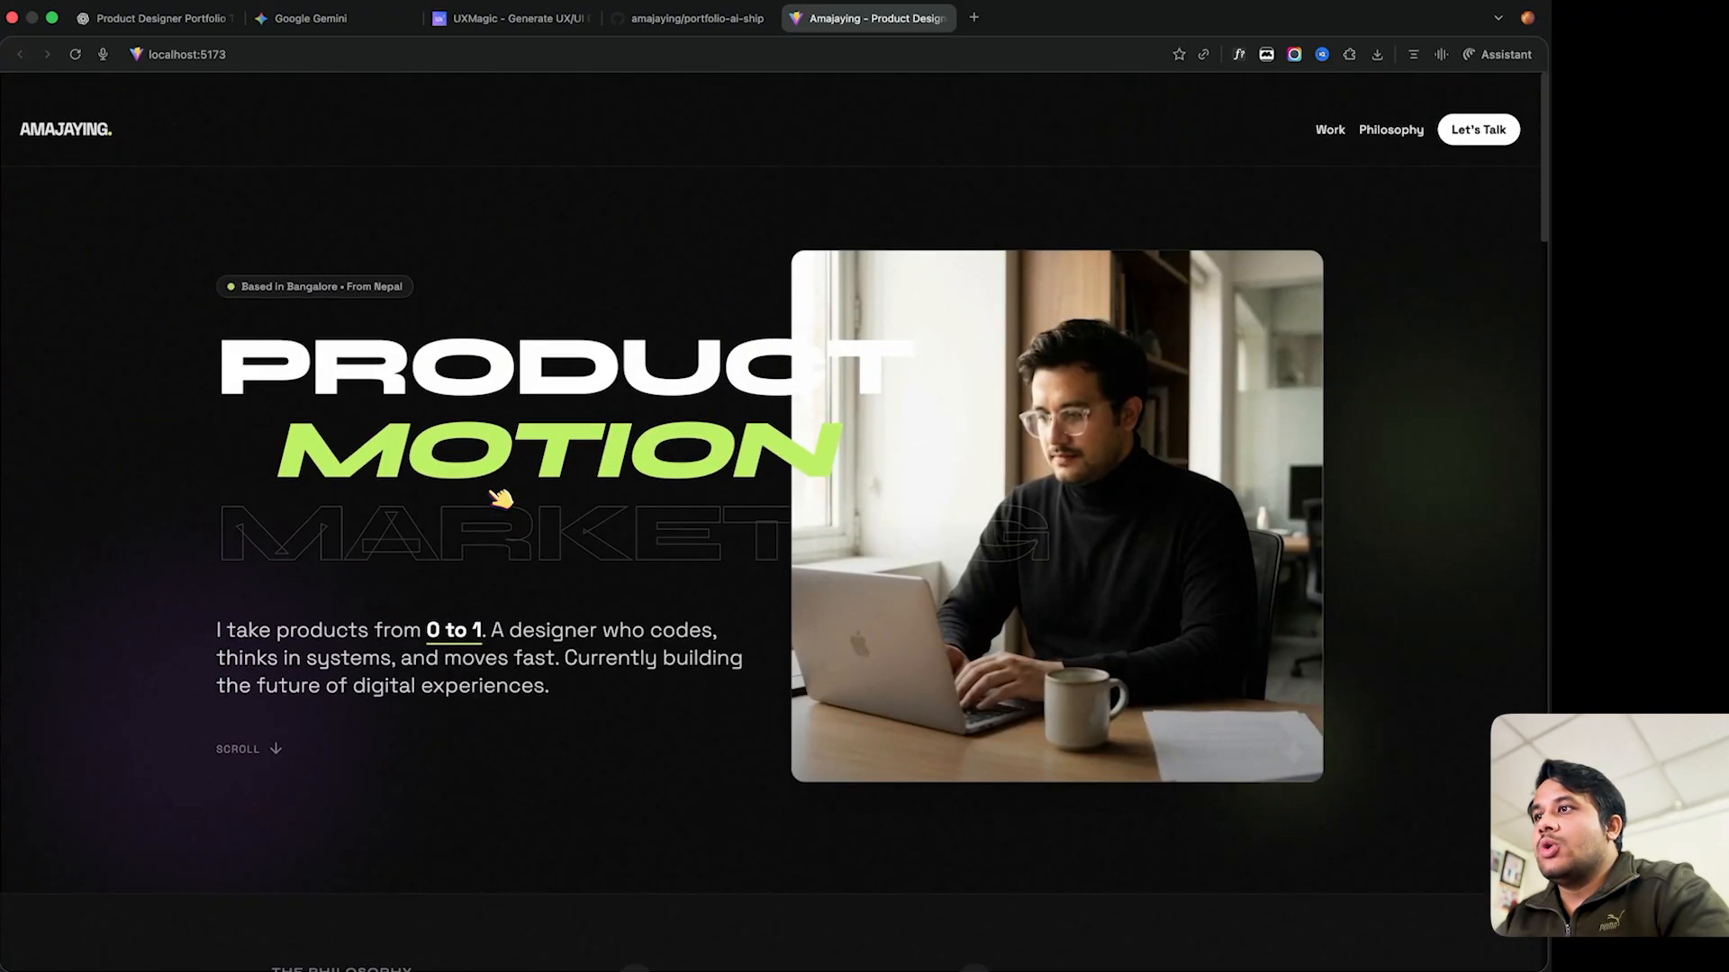
pyautogui.scroll(-10, 501, 498)
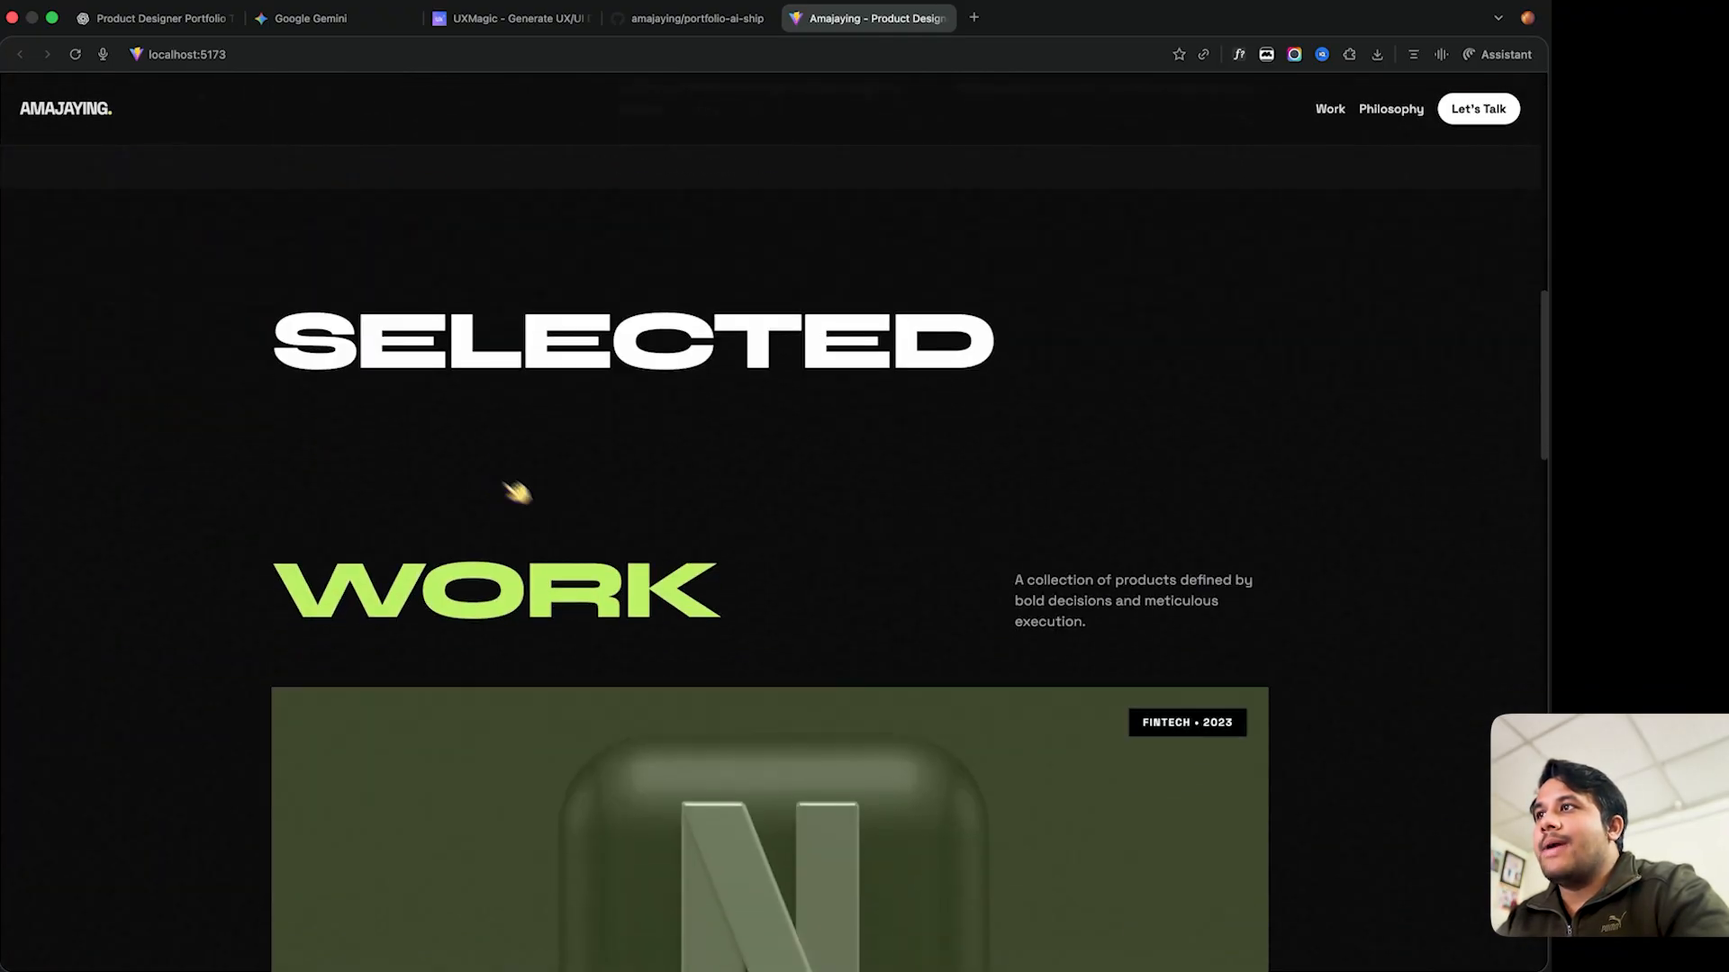
pyautogui.moveTo(568, 959)
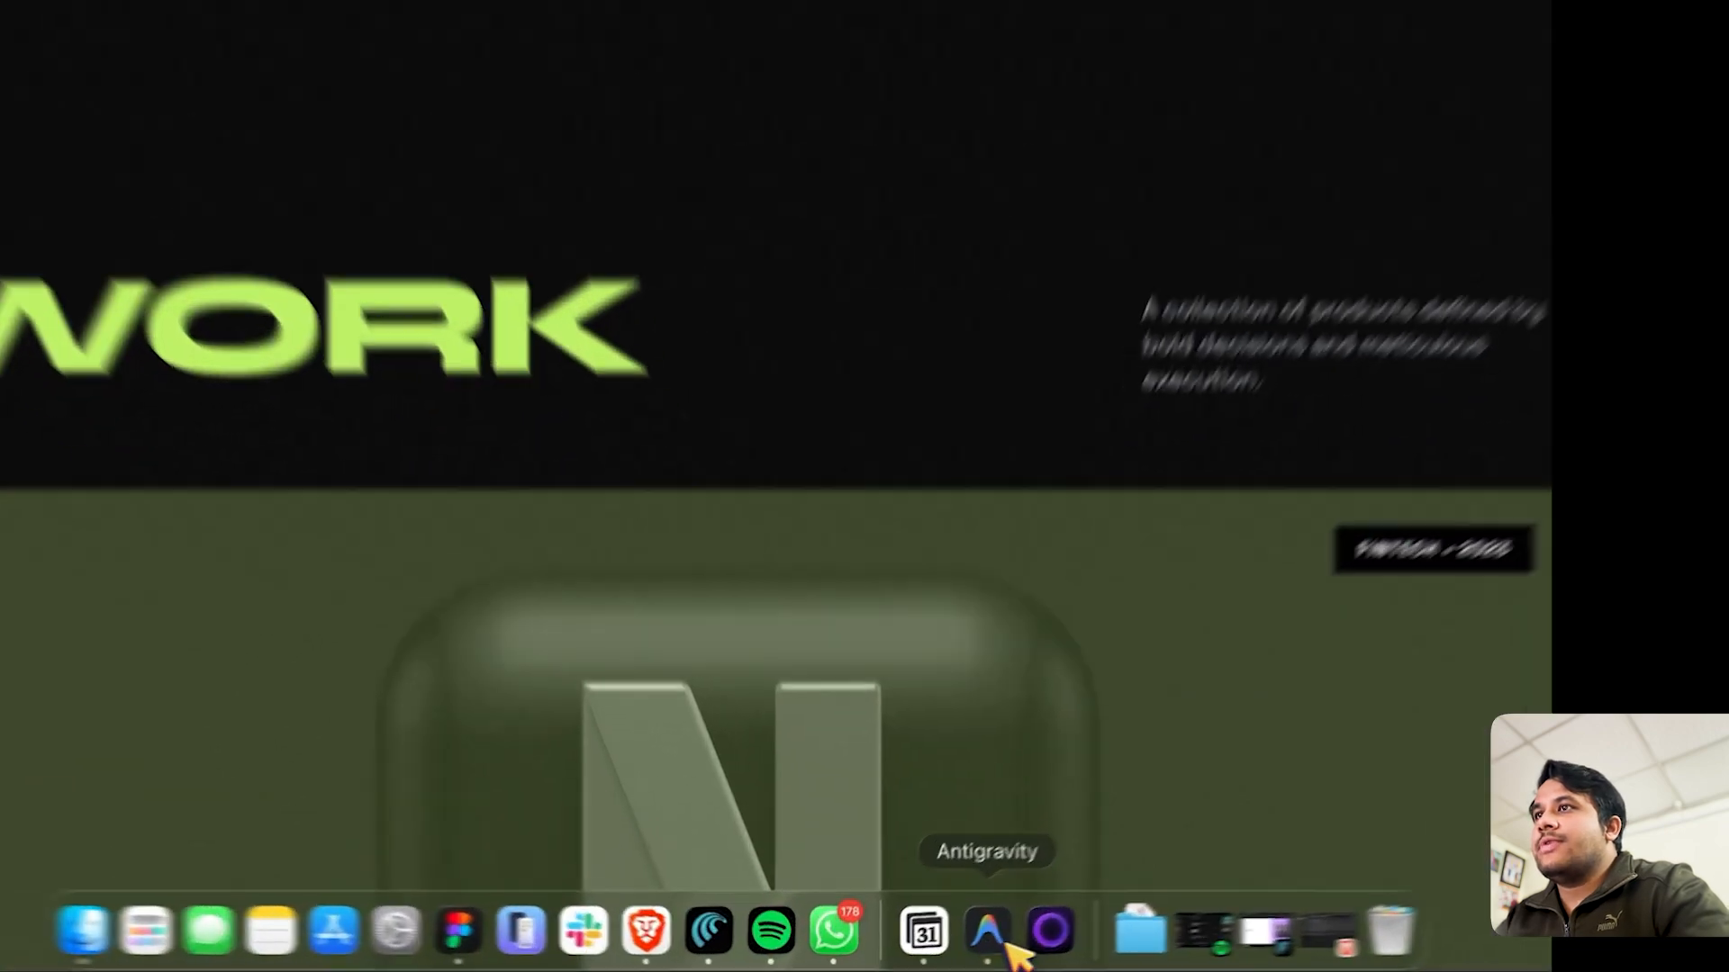
pyautogui.click(922, 949)
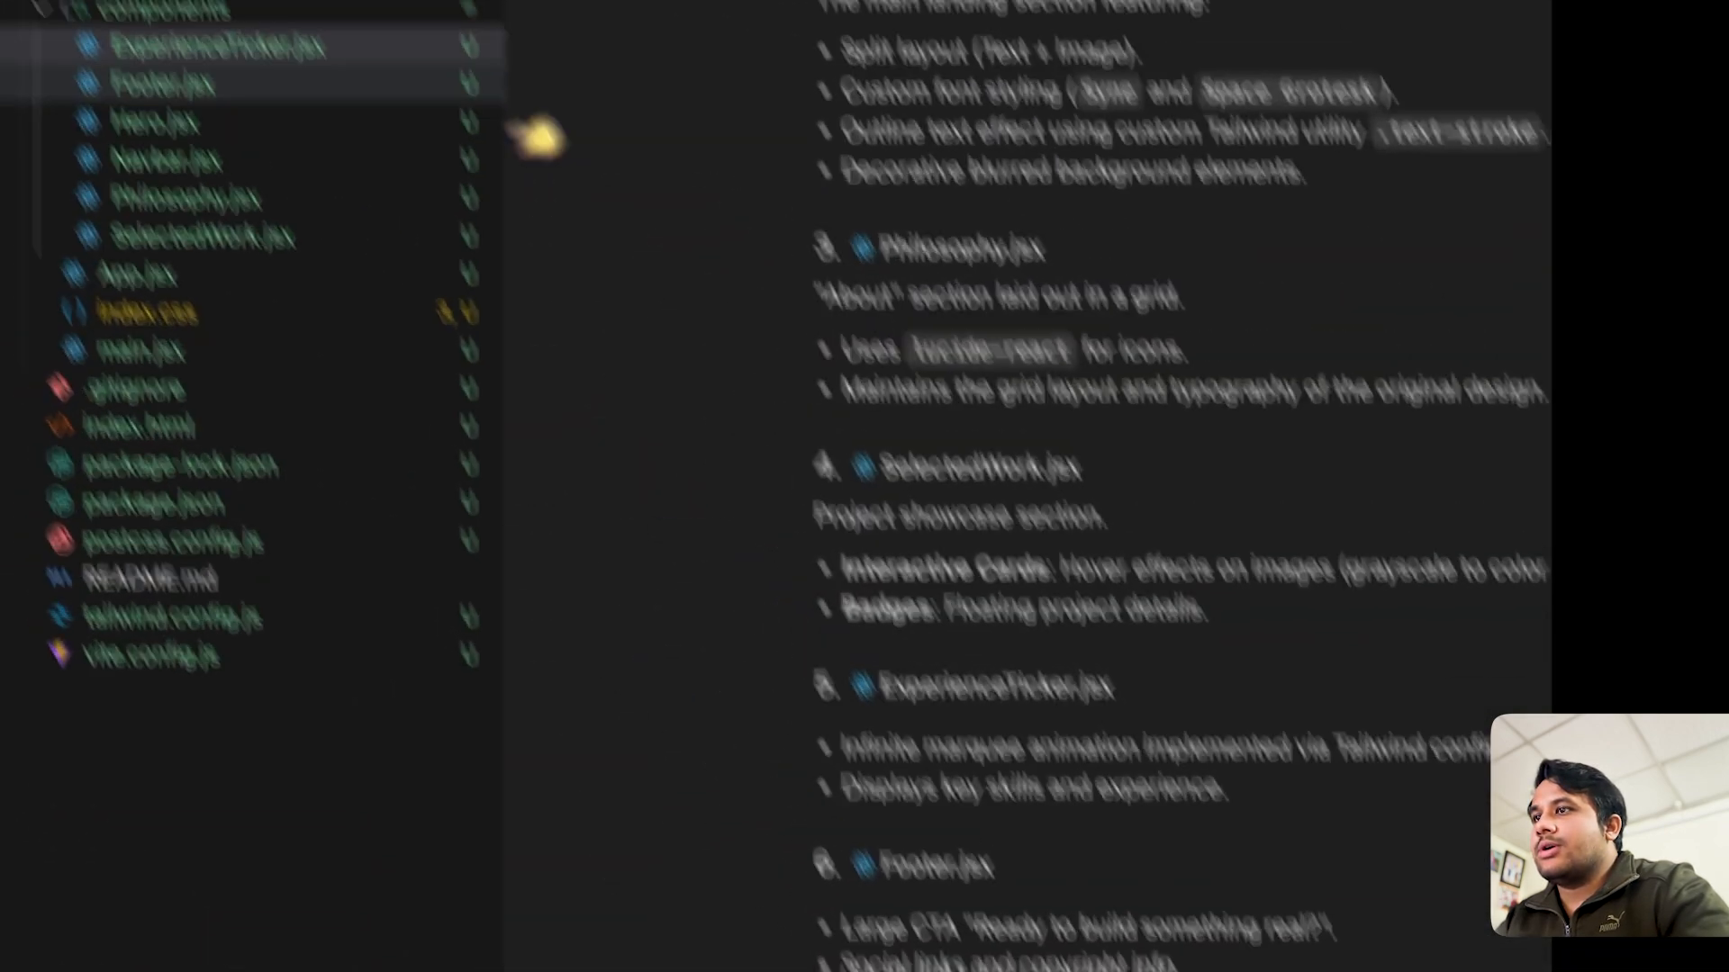
# - Open SelectedWork.jsx from src/components, then go back to the browser's Selected Work section
pyautogui.click(286, 468)
pyautogui.scroll(6, 900, 504)
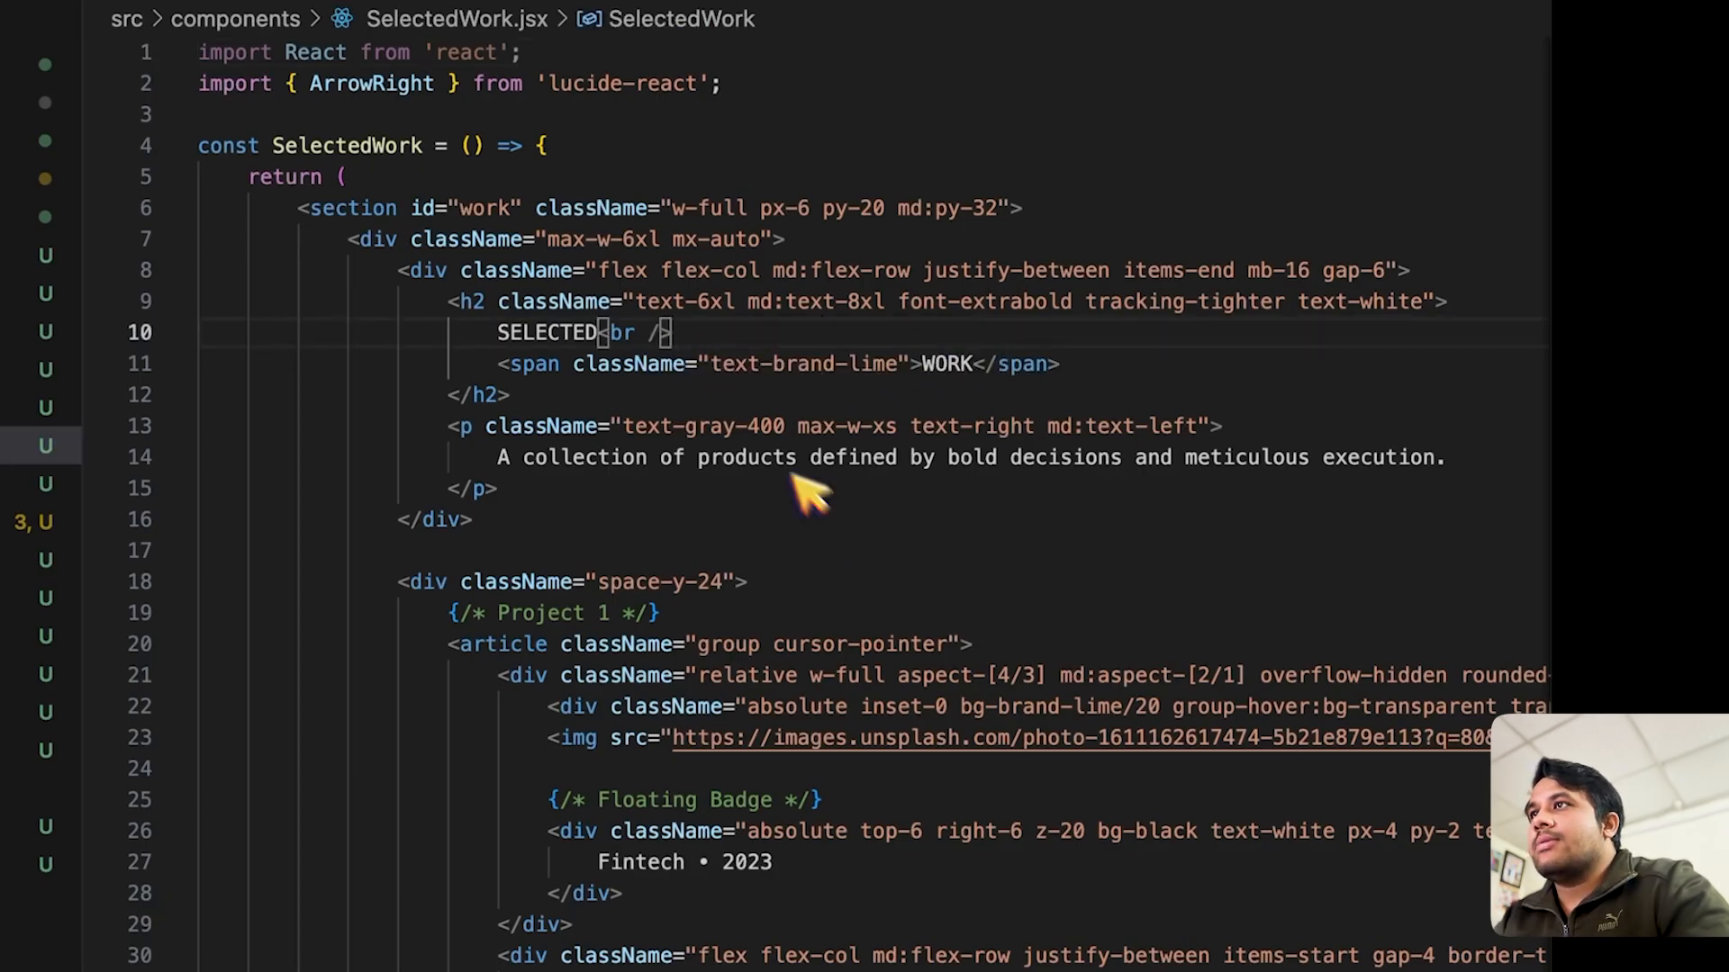
pyautogui.moveTo(717, 966)
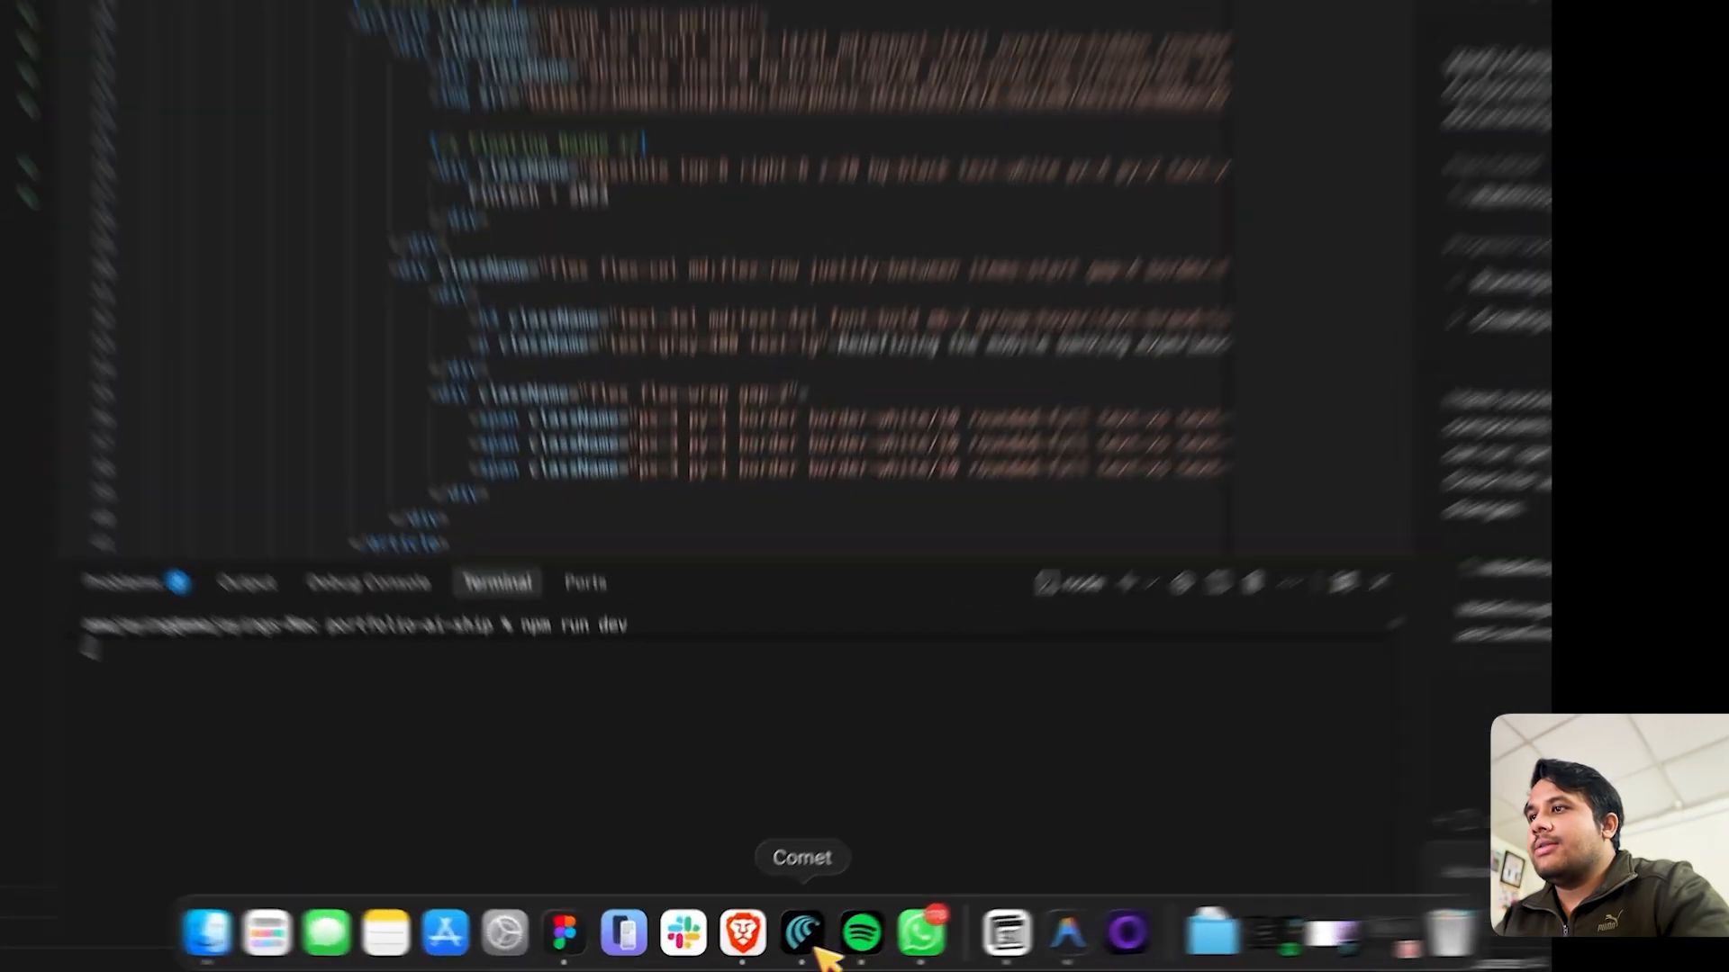
pyautogui.click(756, 950)
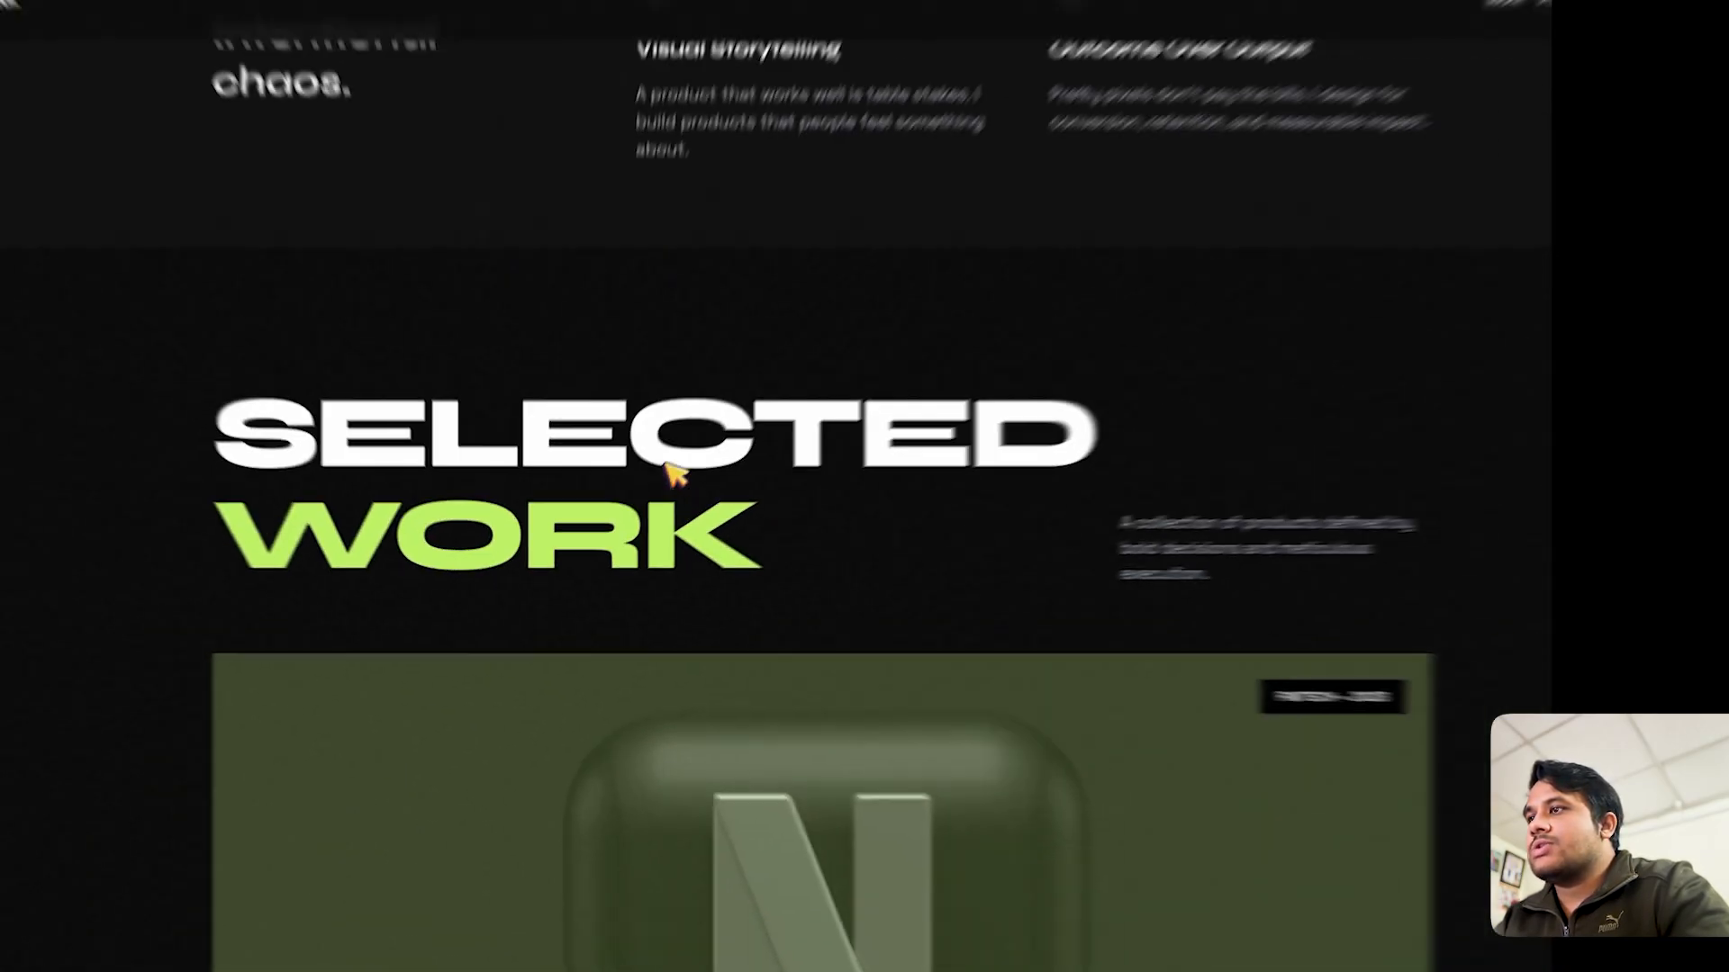
# - Review the refreshed portfolio from hero down to the Ready to Build footer, then return to Antigravity
pyautogui.scroll(10, 509, 439)
pyautogui.scroll(-2, 480, 447)
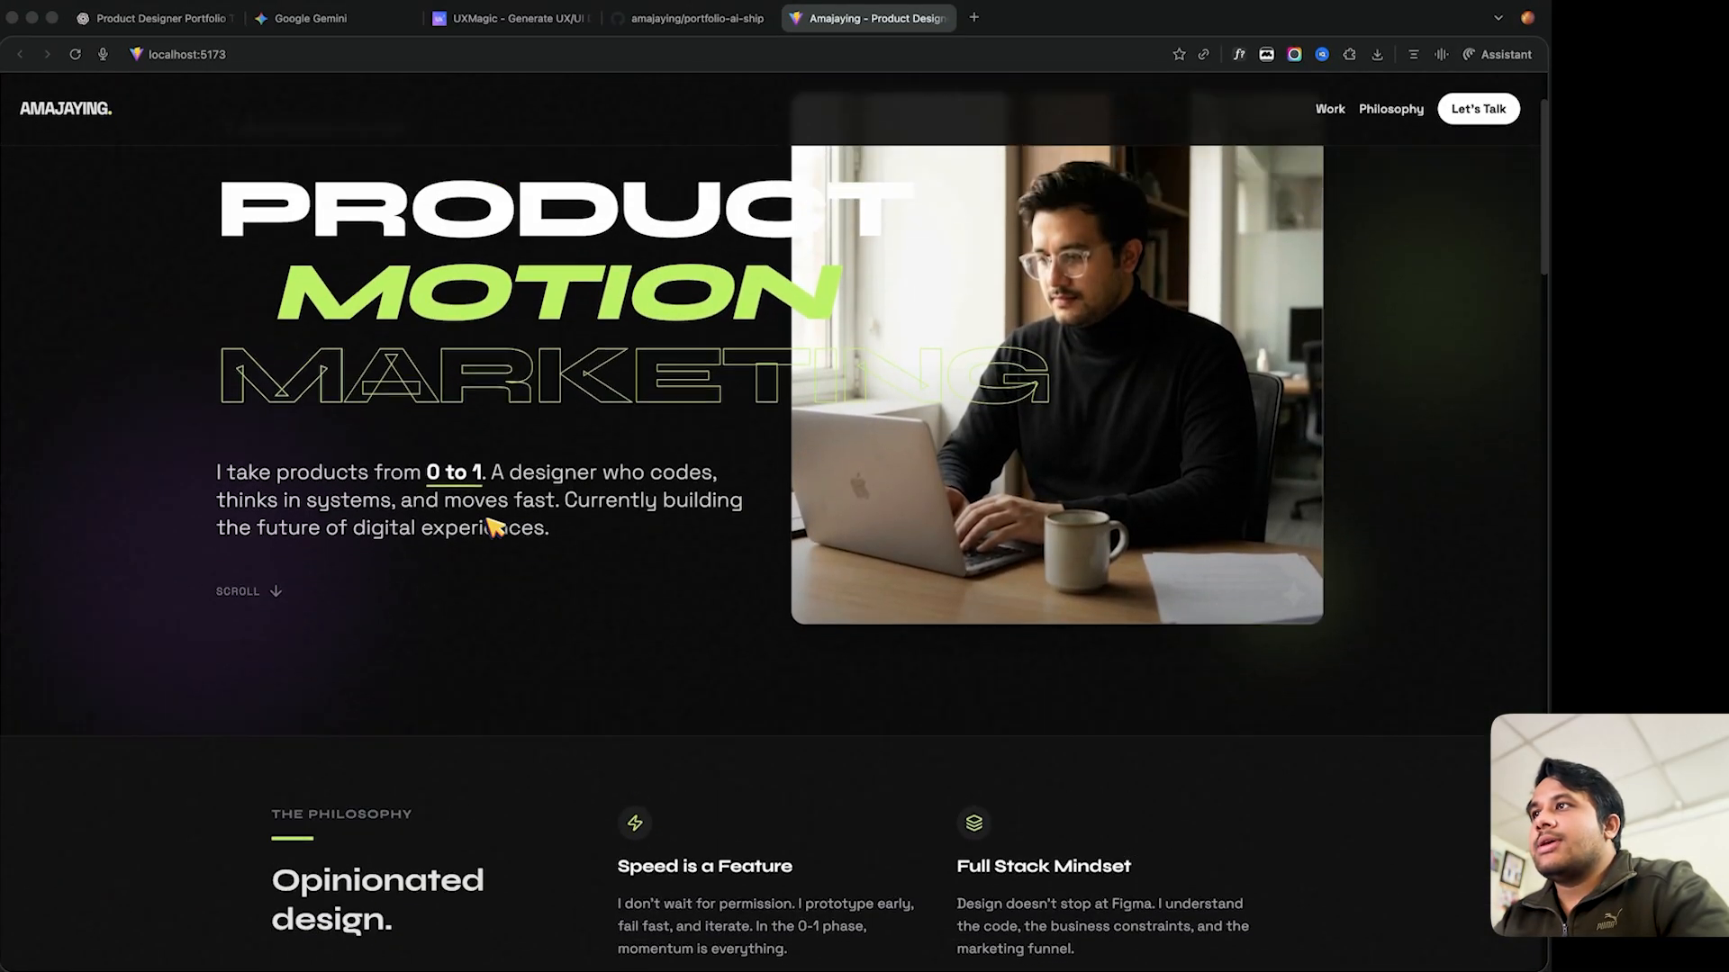
pyautogui.scroll(-20, 495, 526)
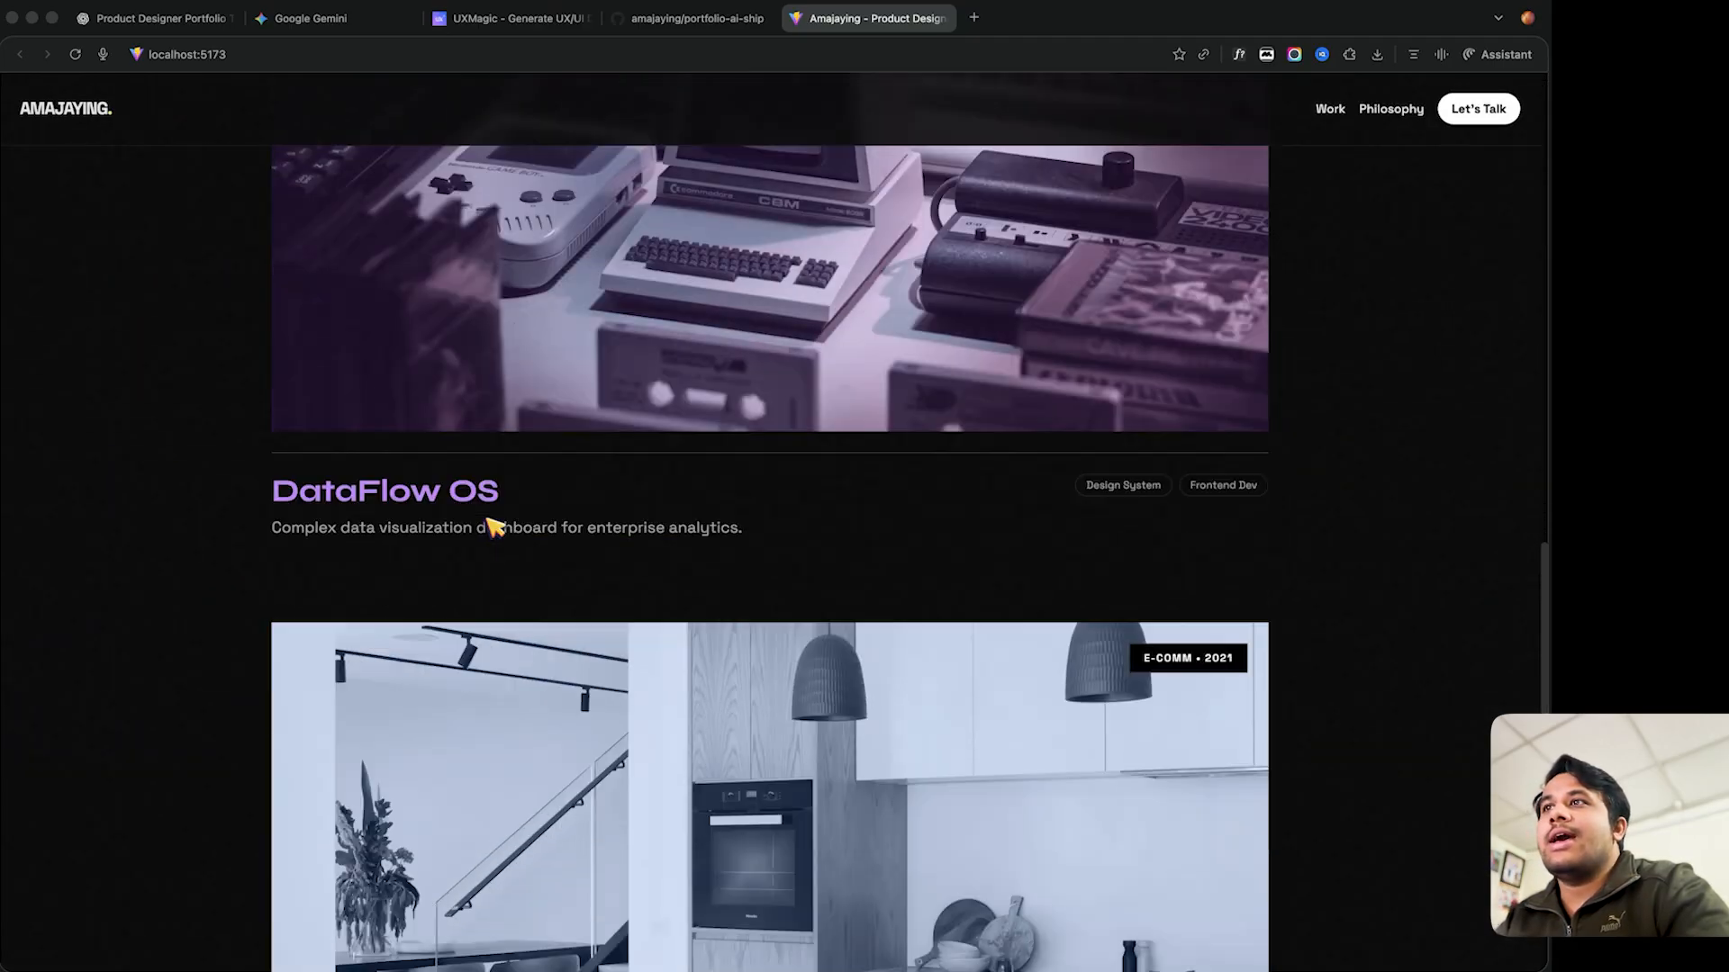
pyautogui.scroll(-15, 494, 526)
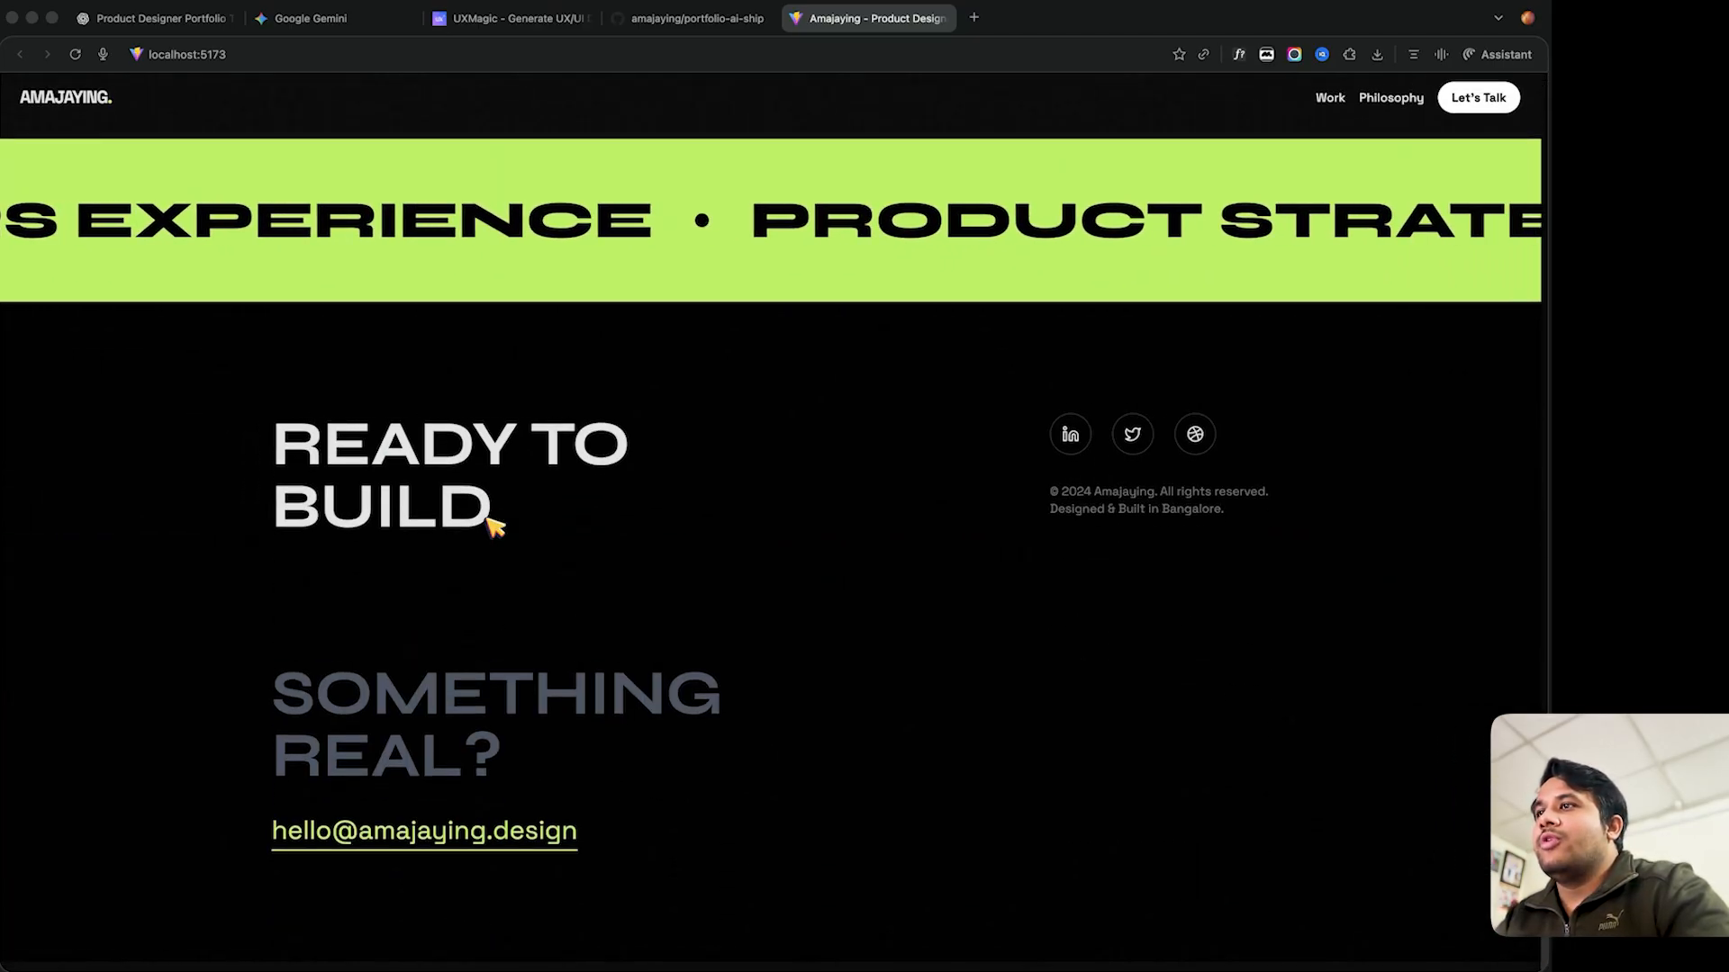
pyautogui.scroll(8, 494, 527)
pyautogui.scroll(-8, 494, 526)
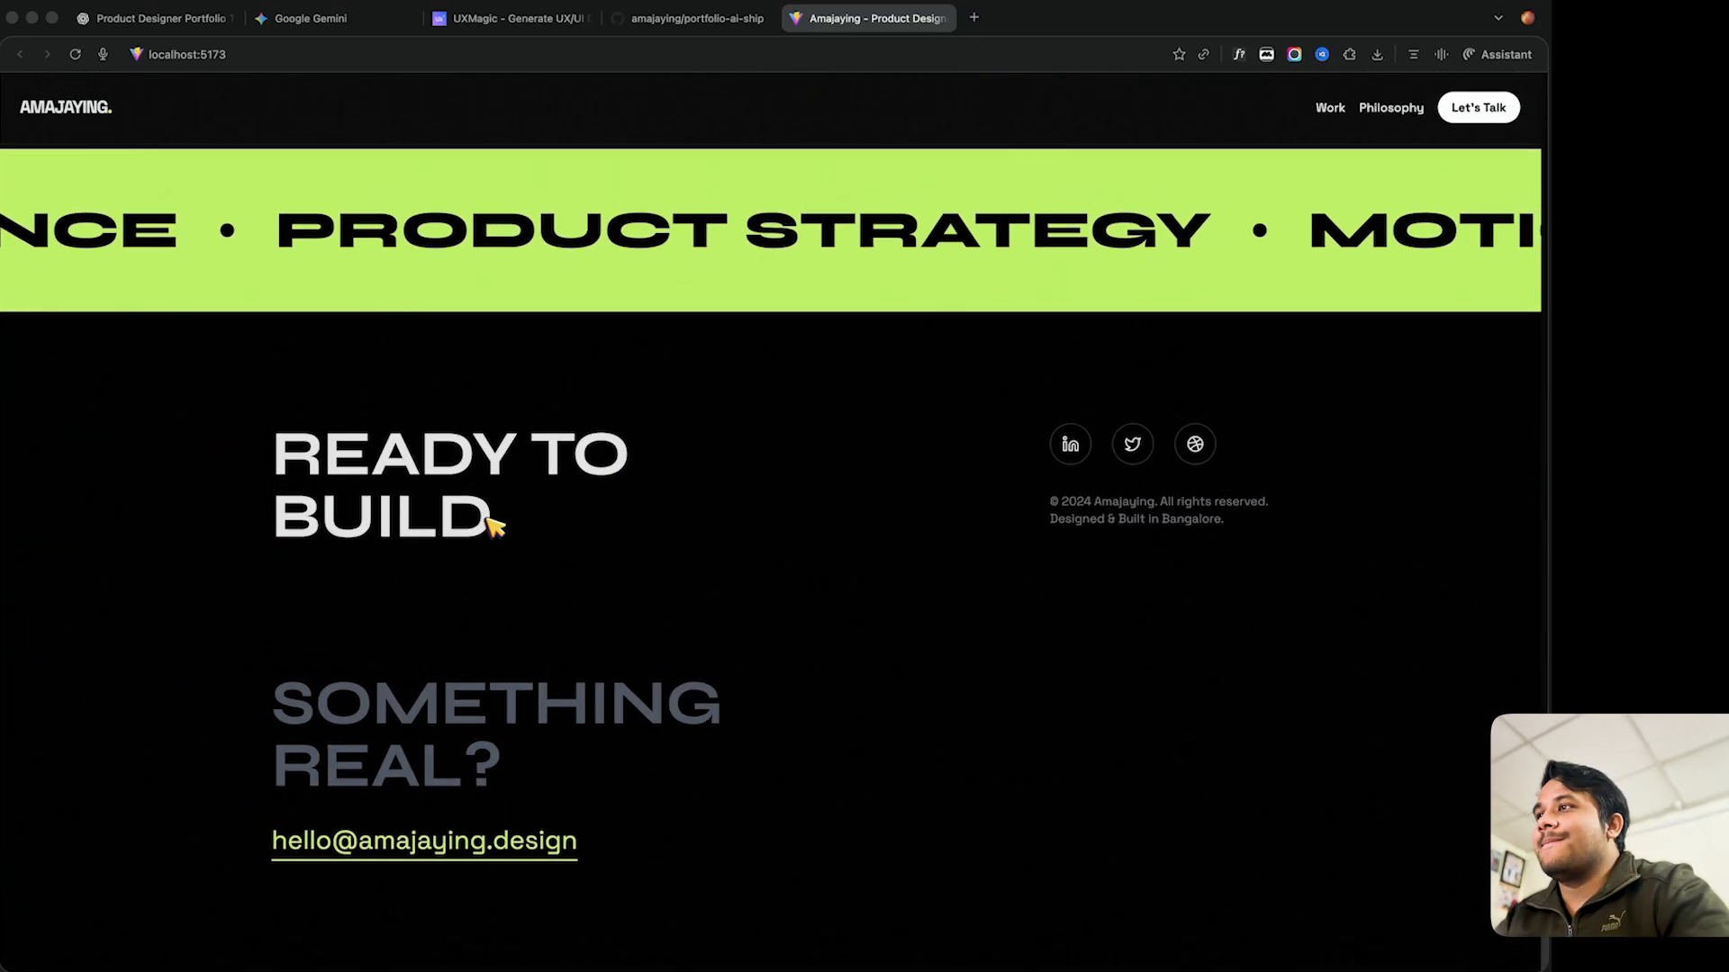
pyautogui.moveTo(494, 968)
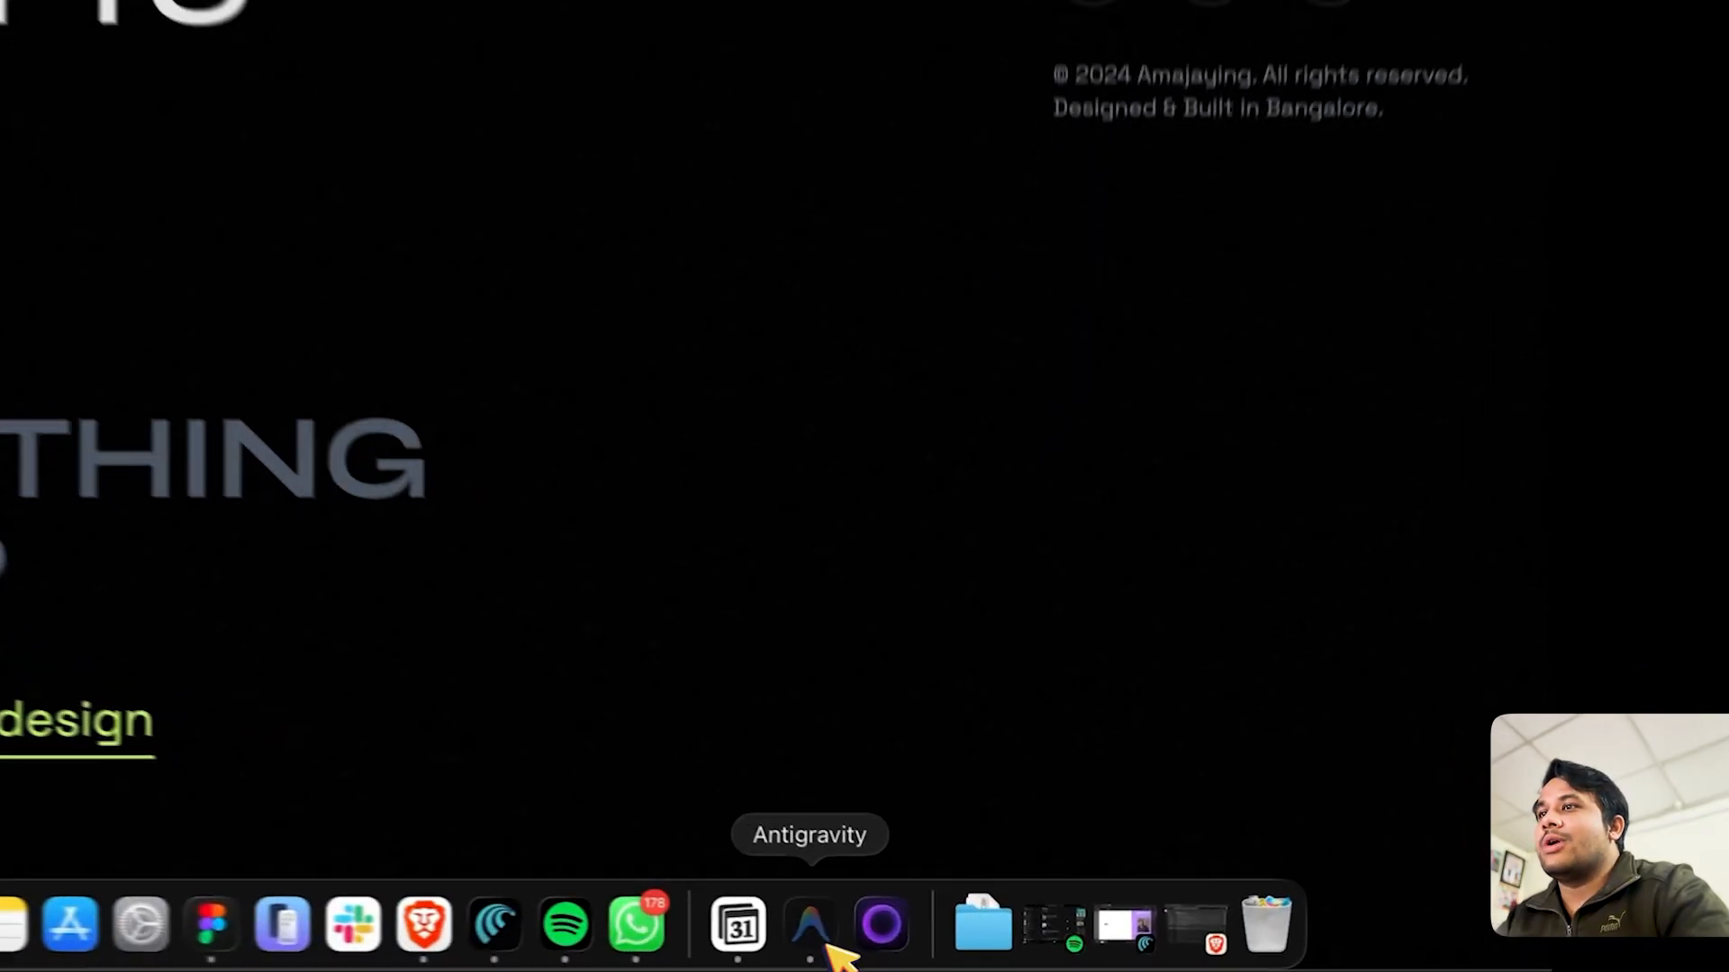
pyautogui.click(827, 945)
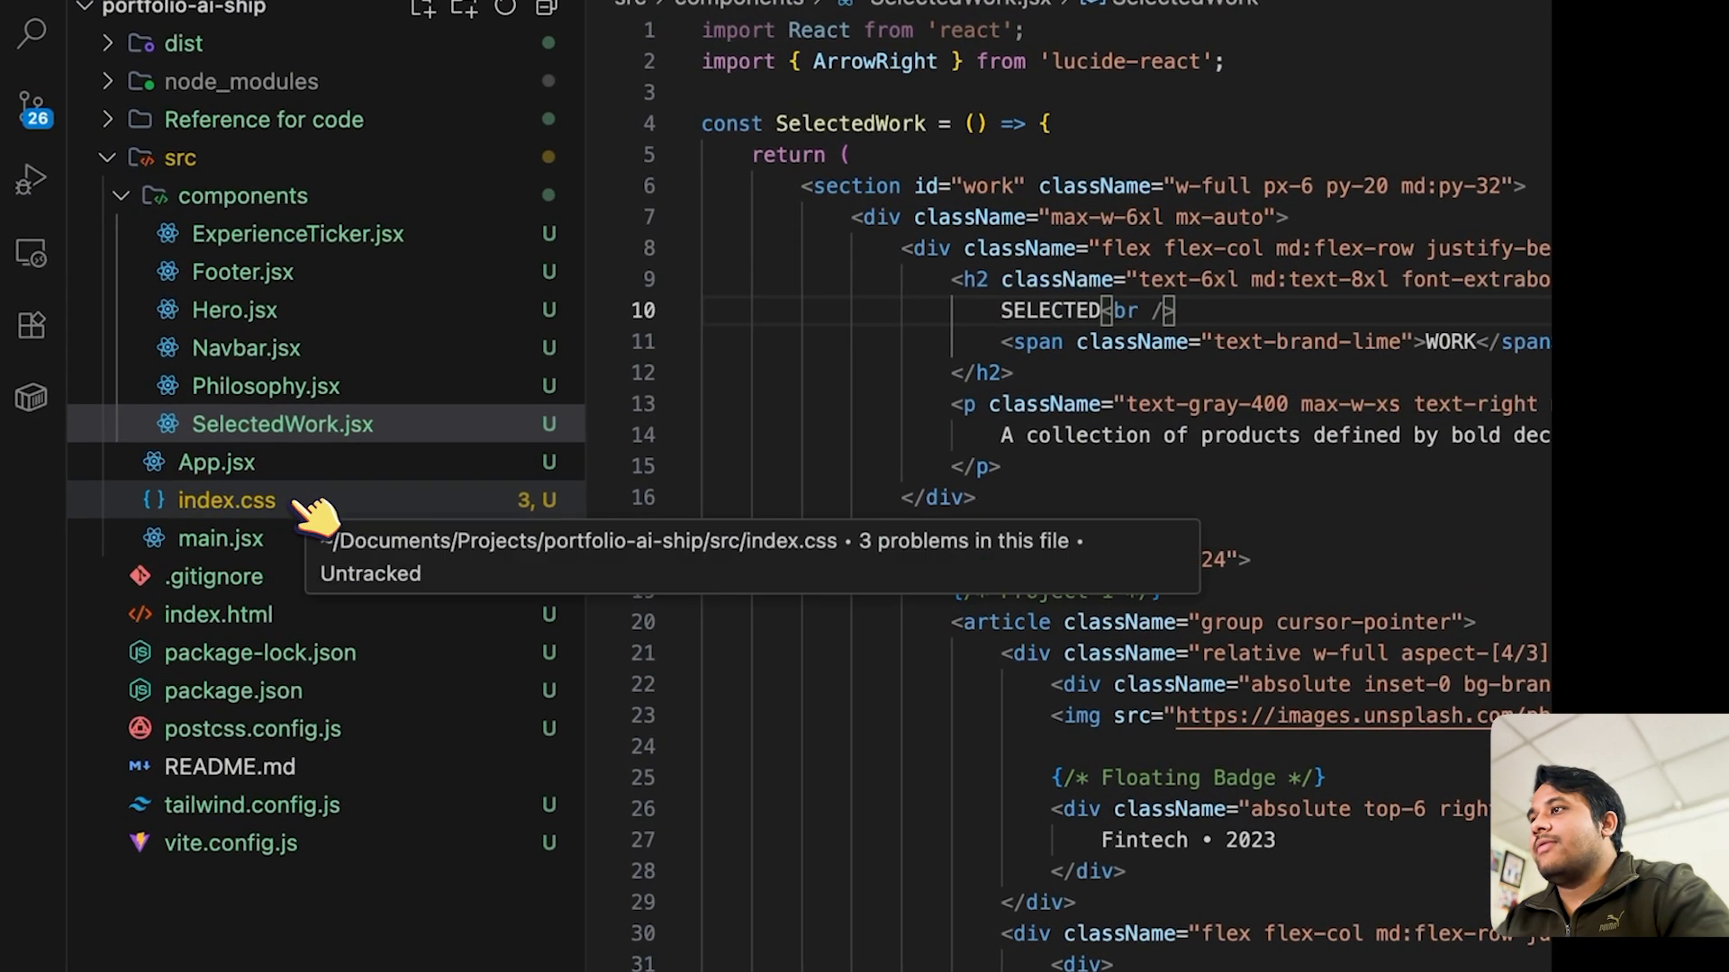
# - In Footer.jsx, change the copyright year from 2024 to 2026
pyautogui.click(302, 274)
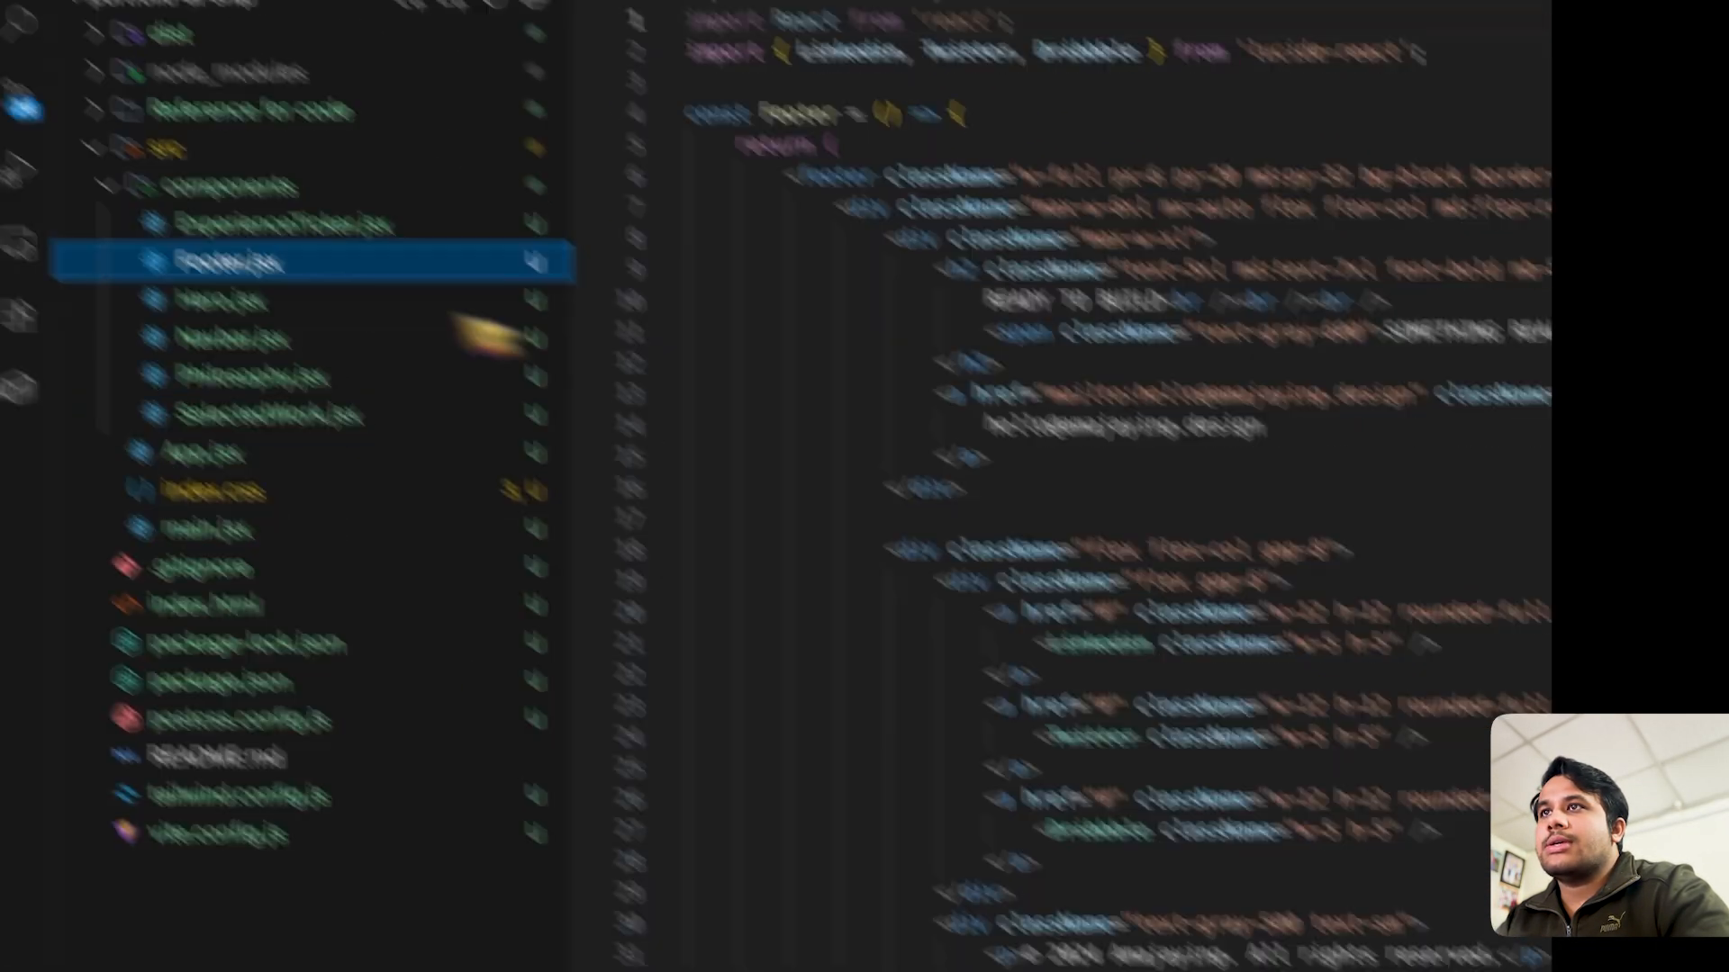
pyautogui.click(1112, 954)
pyautogui.press('BackSpace')
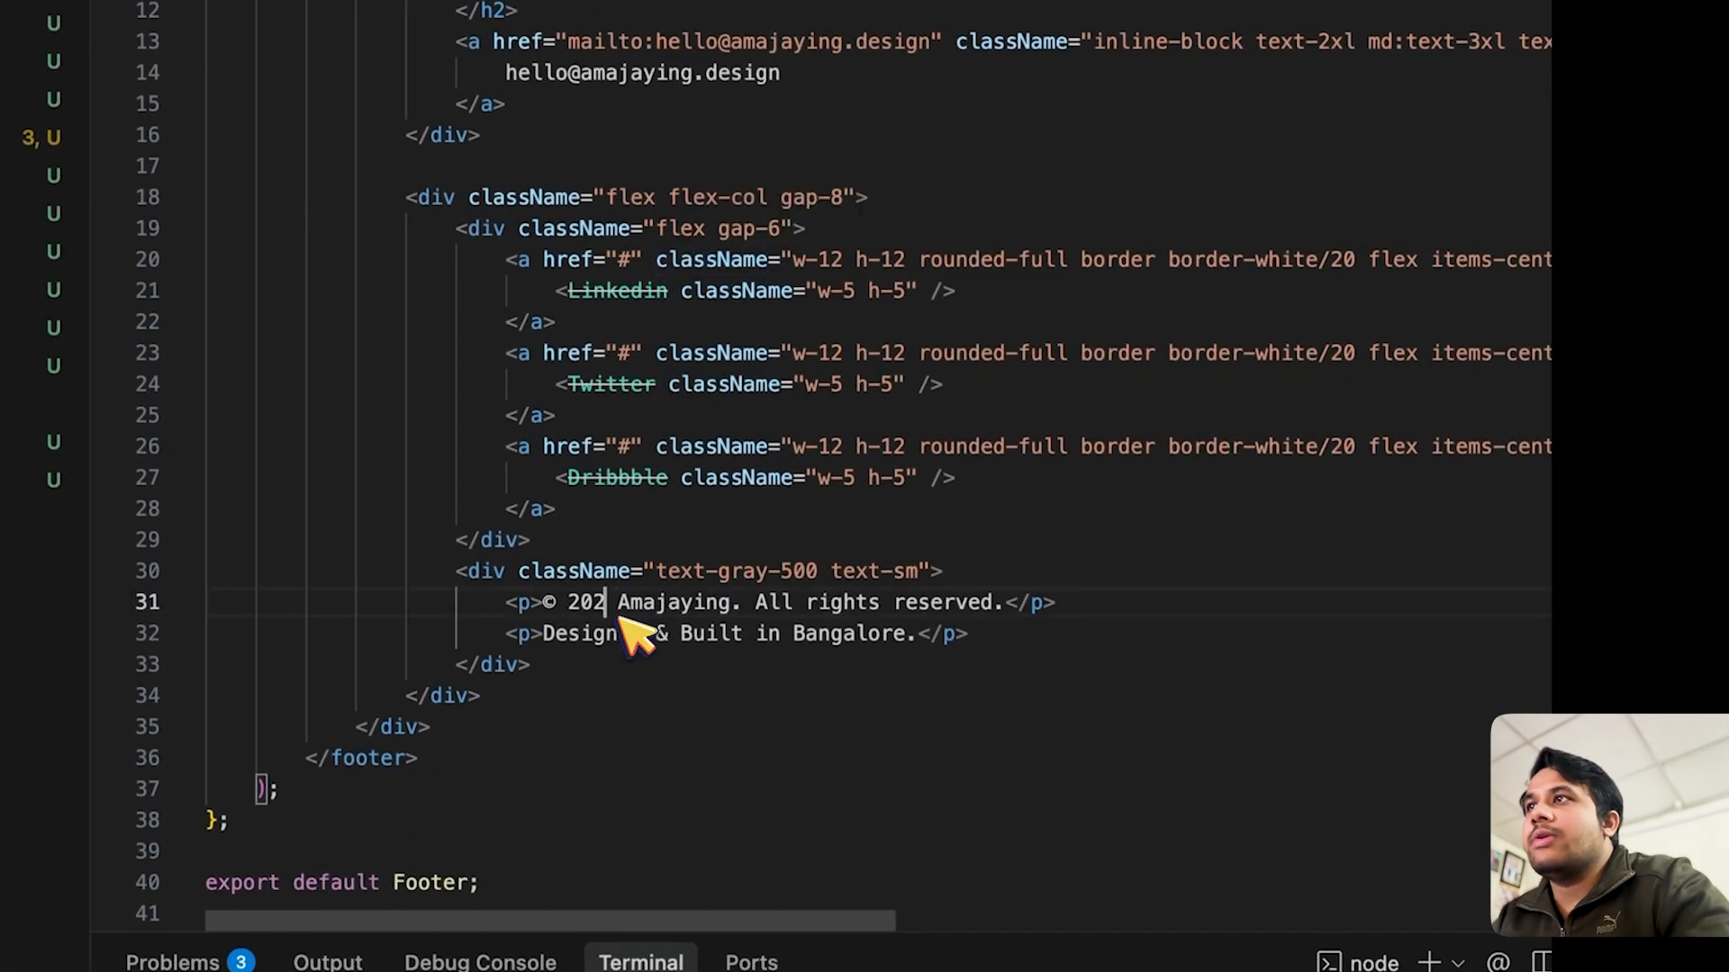
pyautogui.write('6')
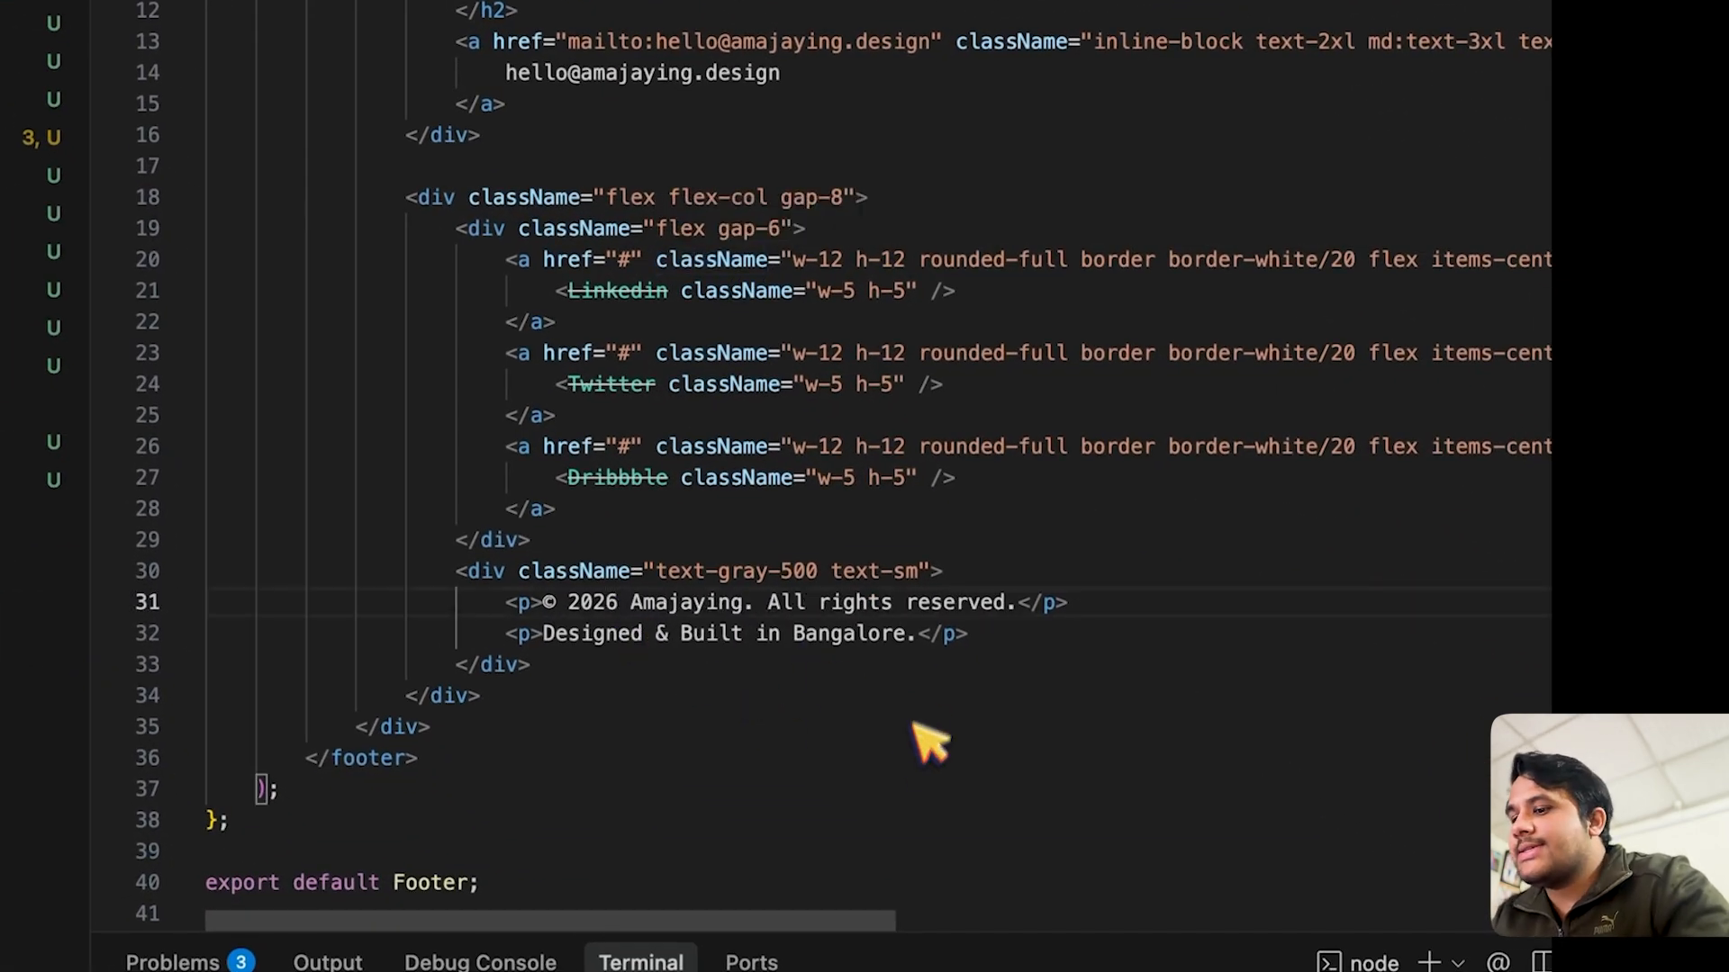
# - Replace 'in Bangalore' with 'with AI completely' in the footer credit line
pyautogui.press('BackSpace')
pyautogui.press('BackSpace')
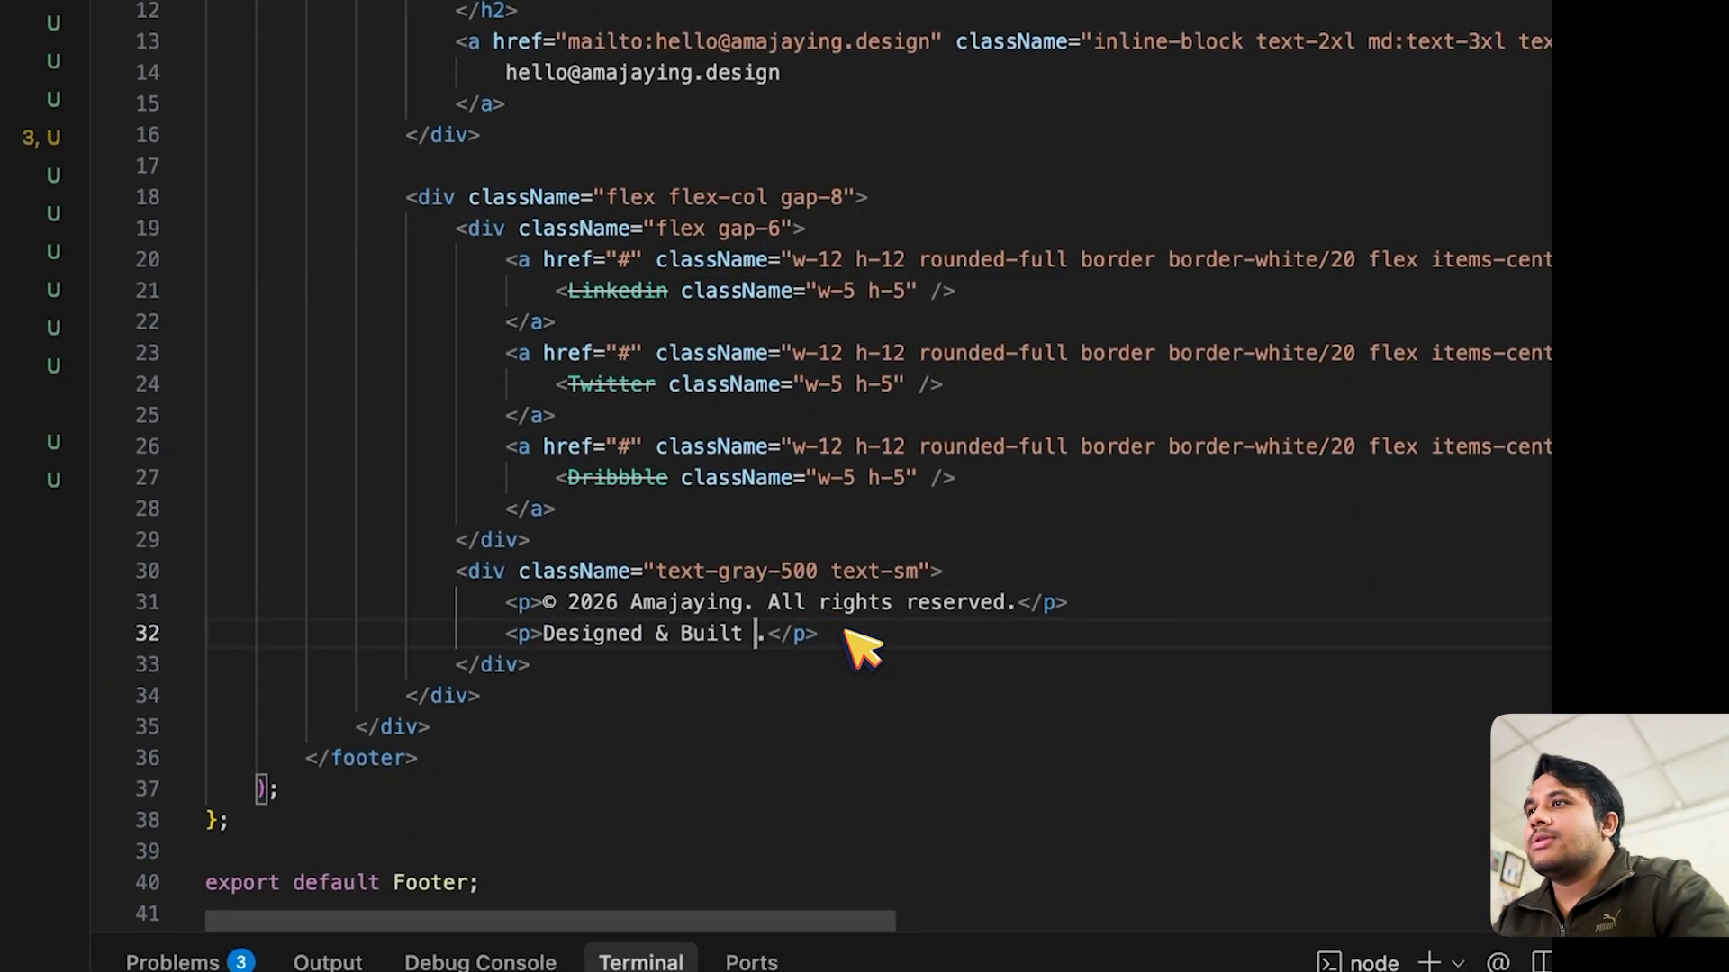
pyautogui.write('with AI')
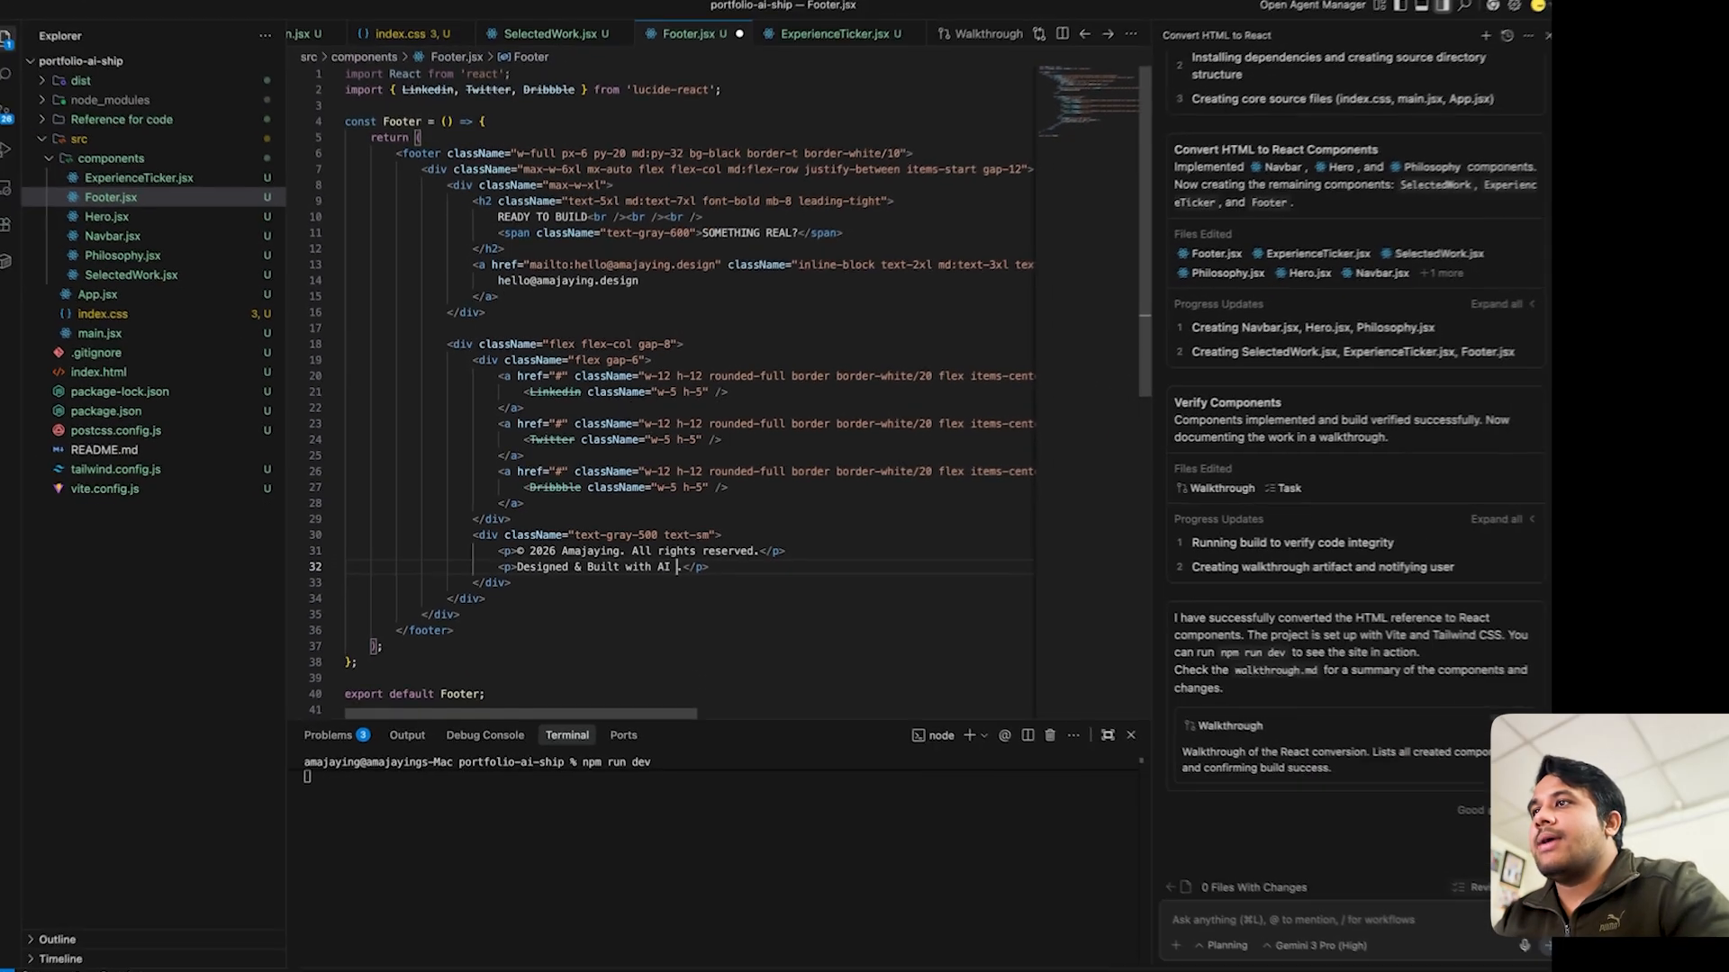
pyautogui.write(' competely')
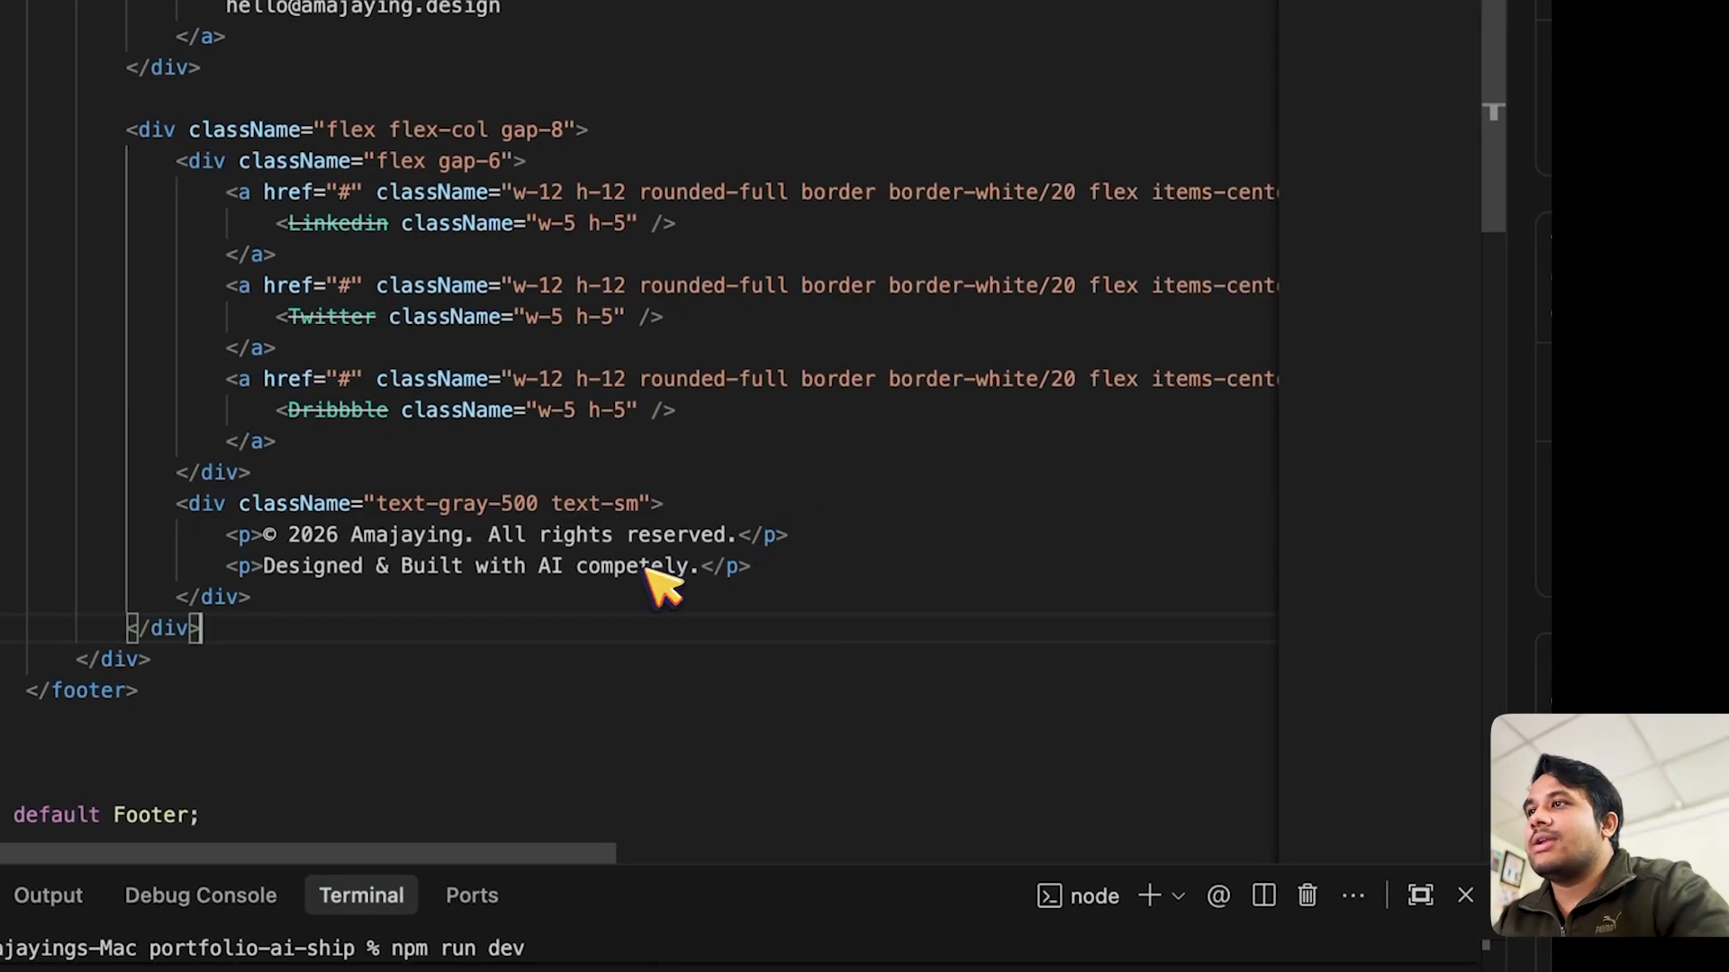
pyautogui.press('Left')
pyautogui.press('Left')
pyautogui.press('Left')
pyautogui.press('Left')
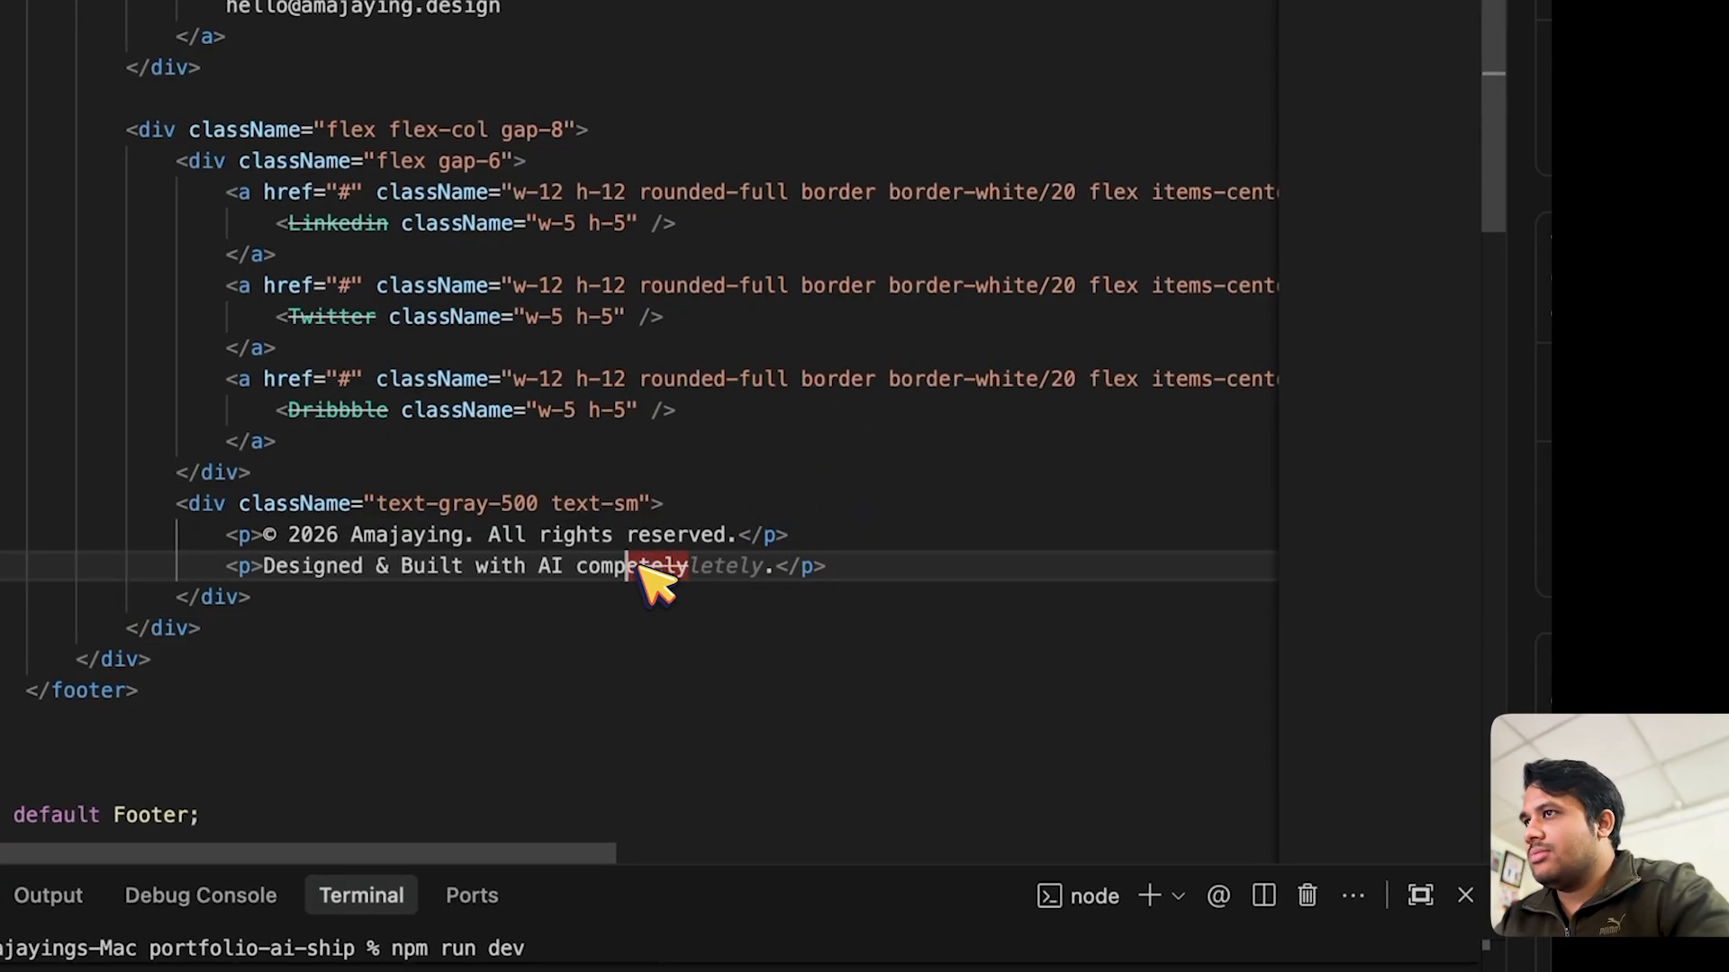
pyautogui.press('Tab')
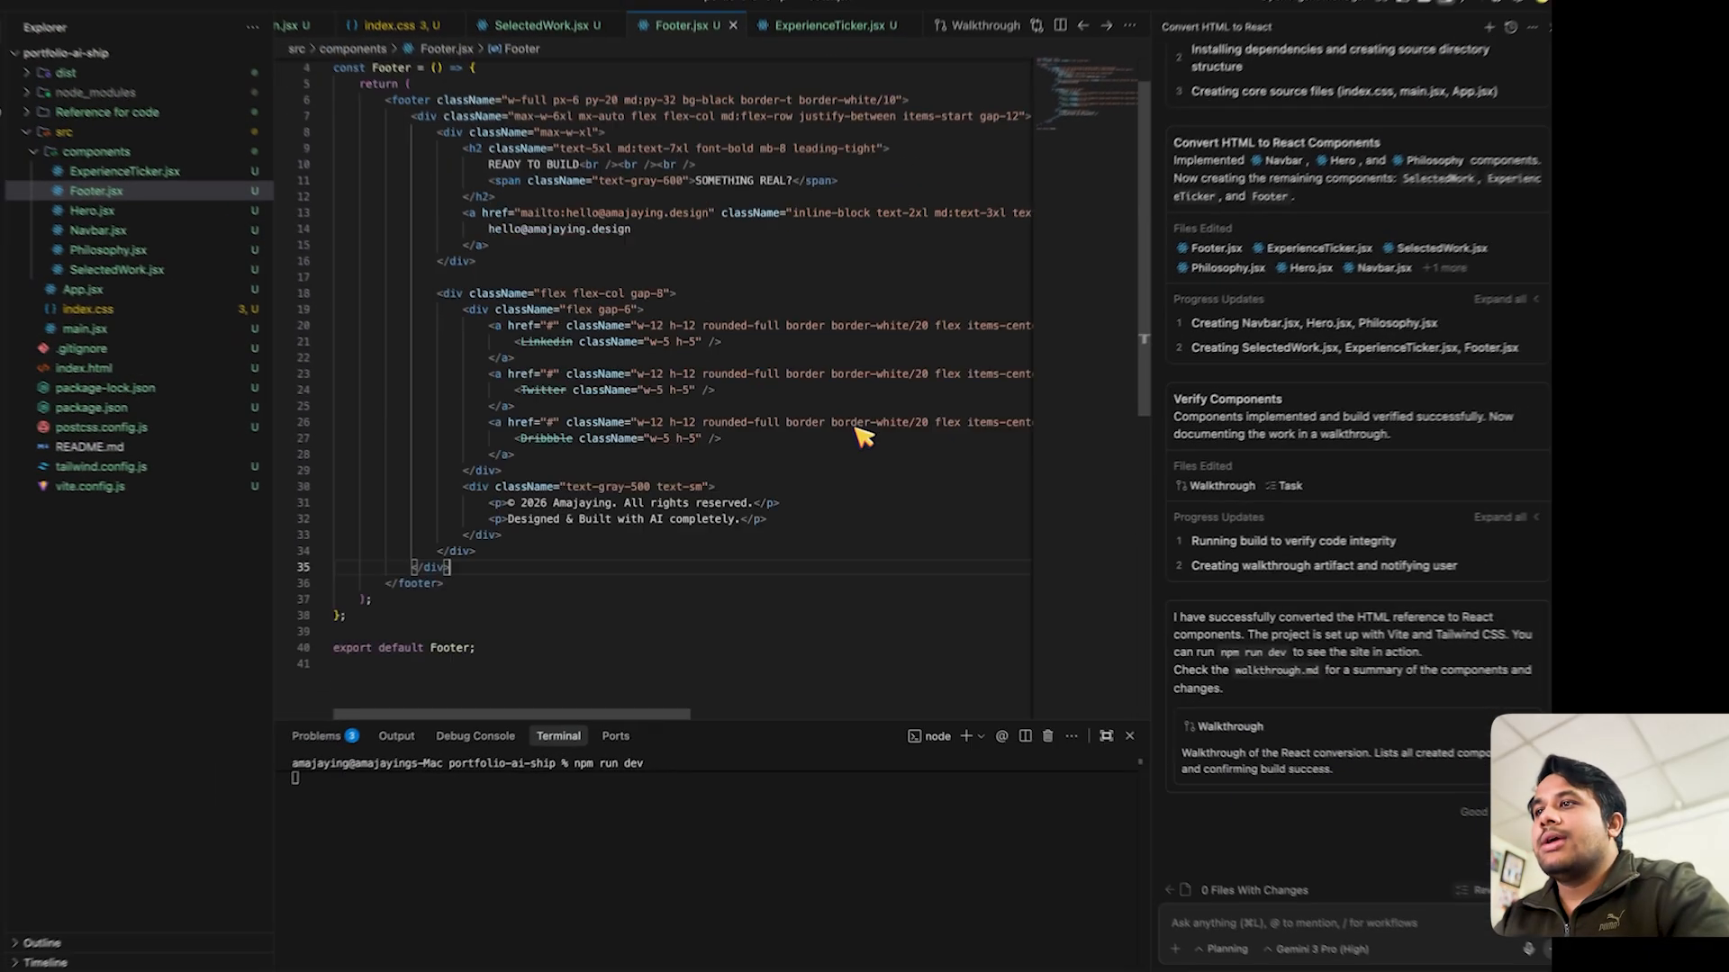
# - Check the new footer credit on localhost:5173, then open a new terminal in Antigravity
pyautogui.moveTo(841, 970)
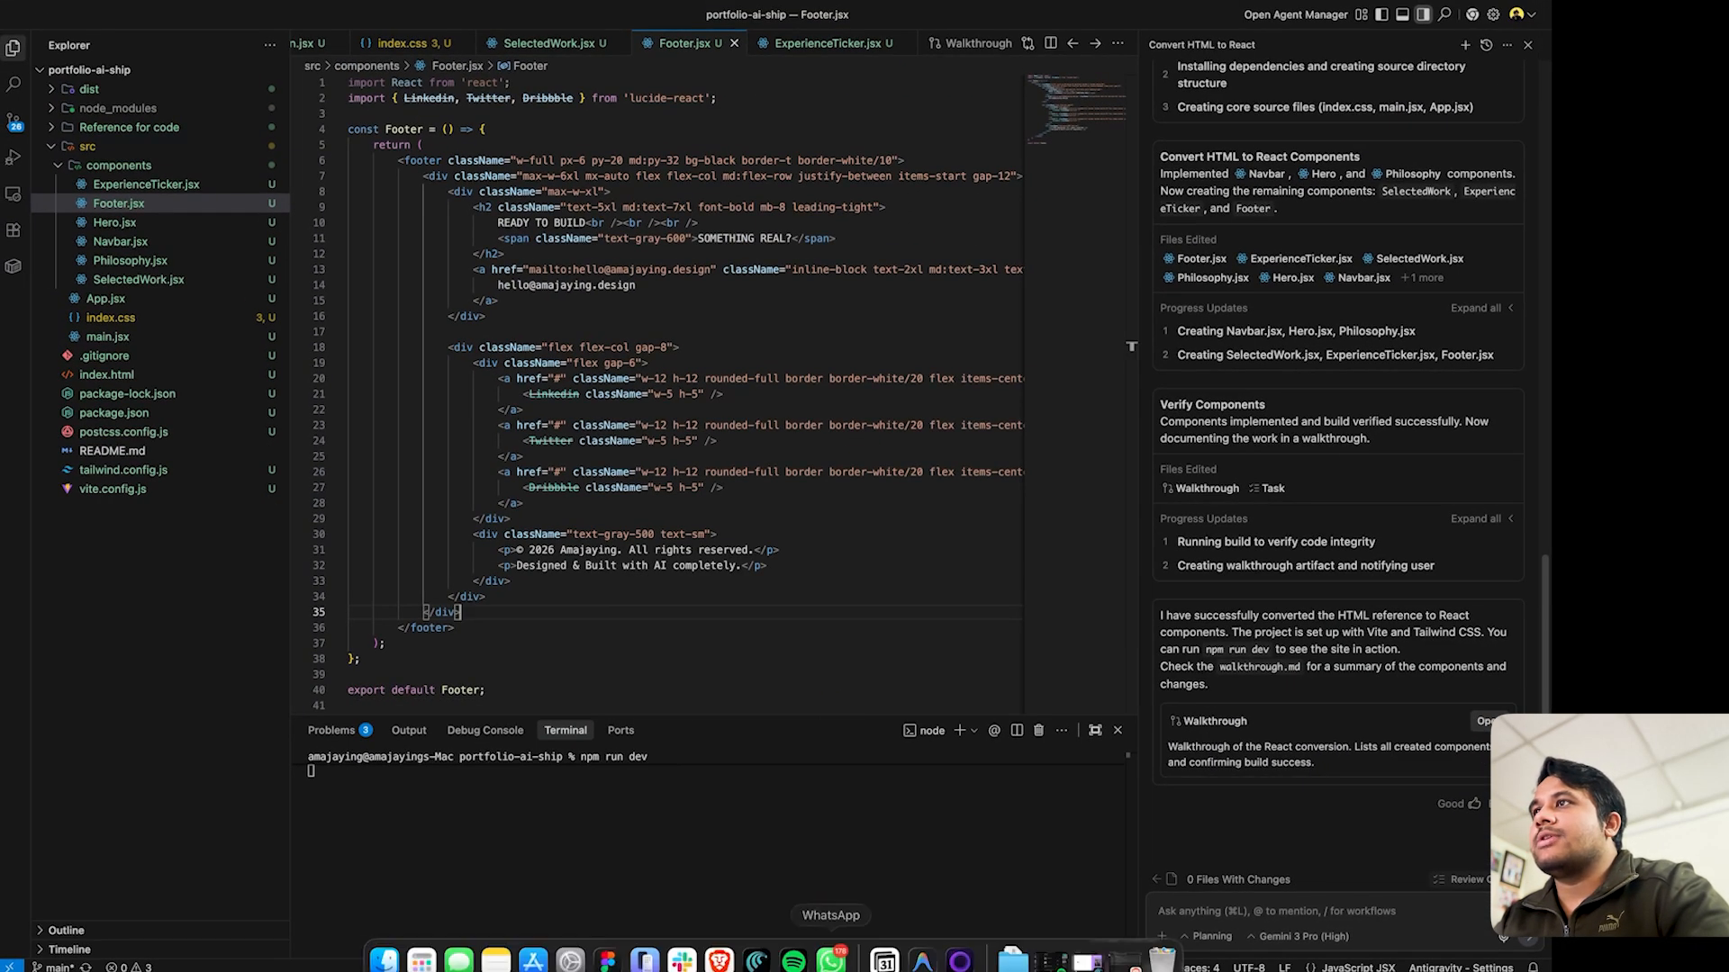
pyautogui.click(759, 960)
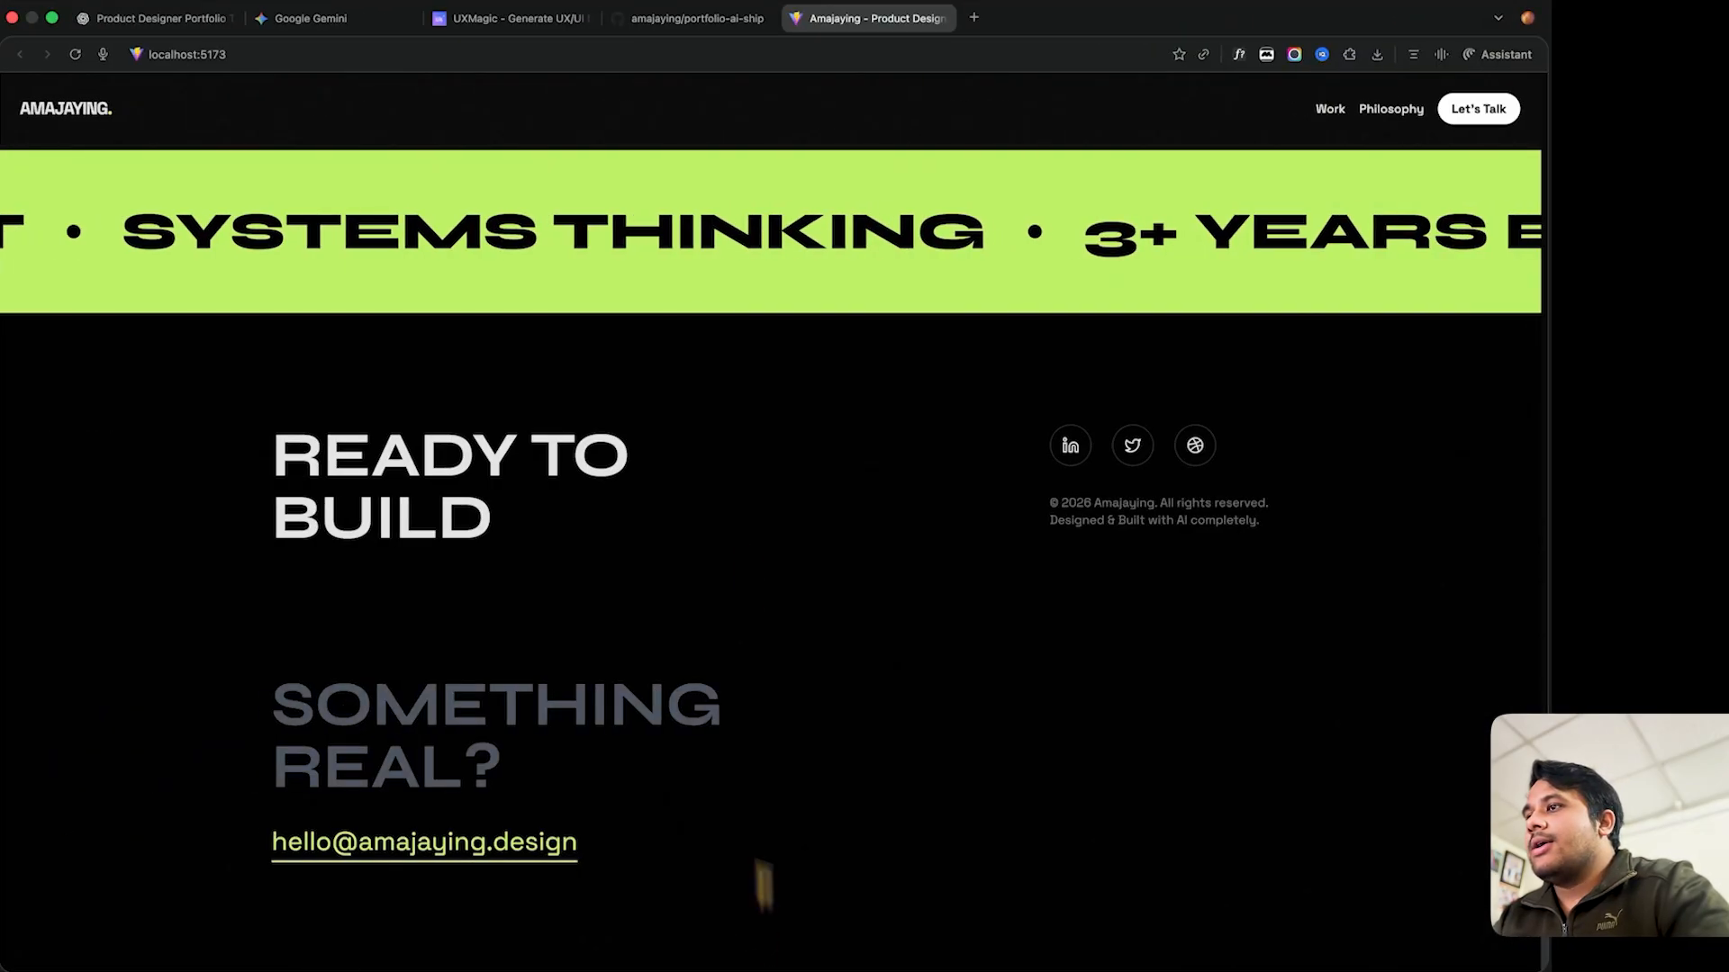
pyautogui.hotkey('ctrl', 'Right')
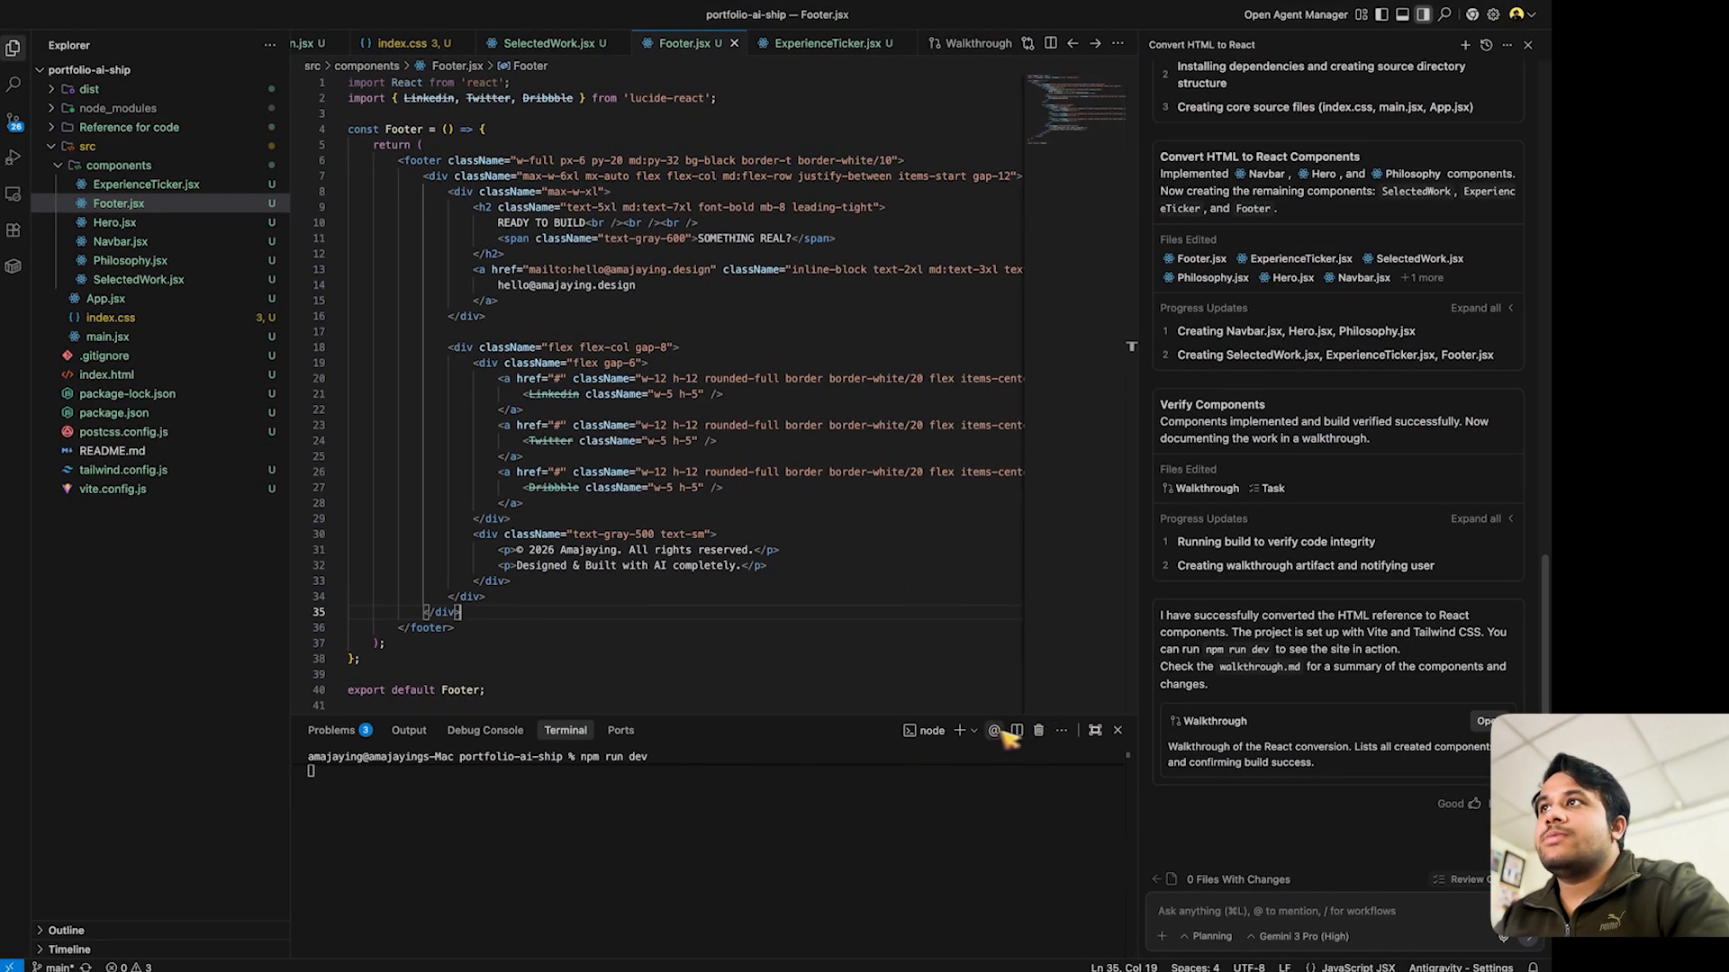
pyautogui.click(963, 730)
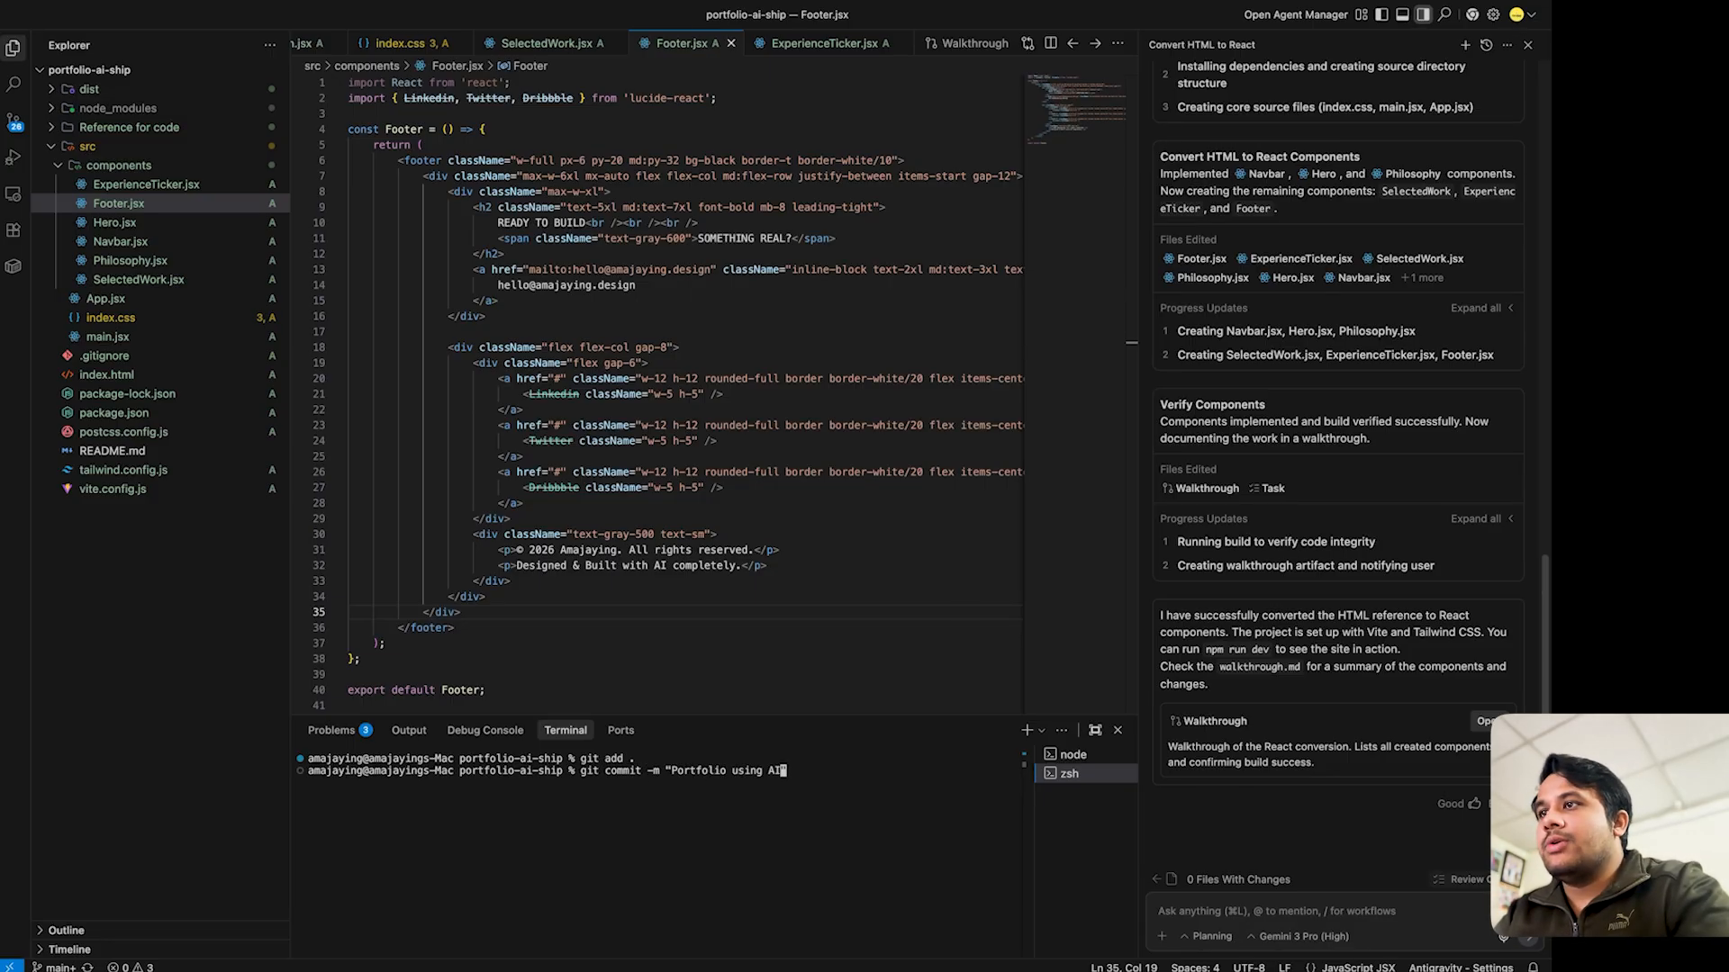
# - Commit all files as "Portfolio using AI", push to GitHub, and view the commit in Source Control
pyautogui.write('"')
pyautogui.press('Return')
pyautogui.write('git pus')
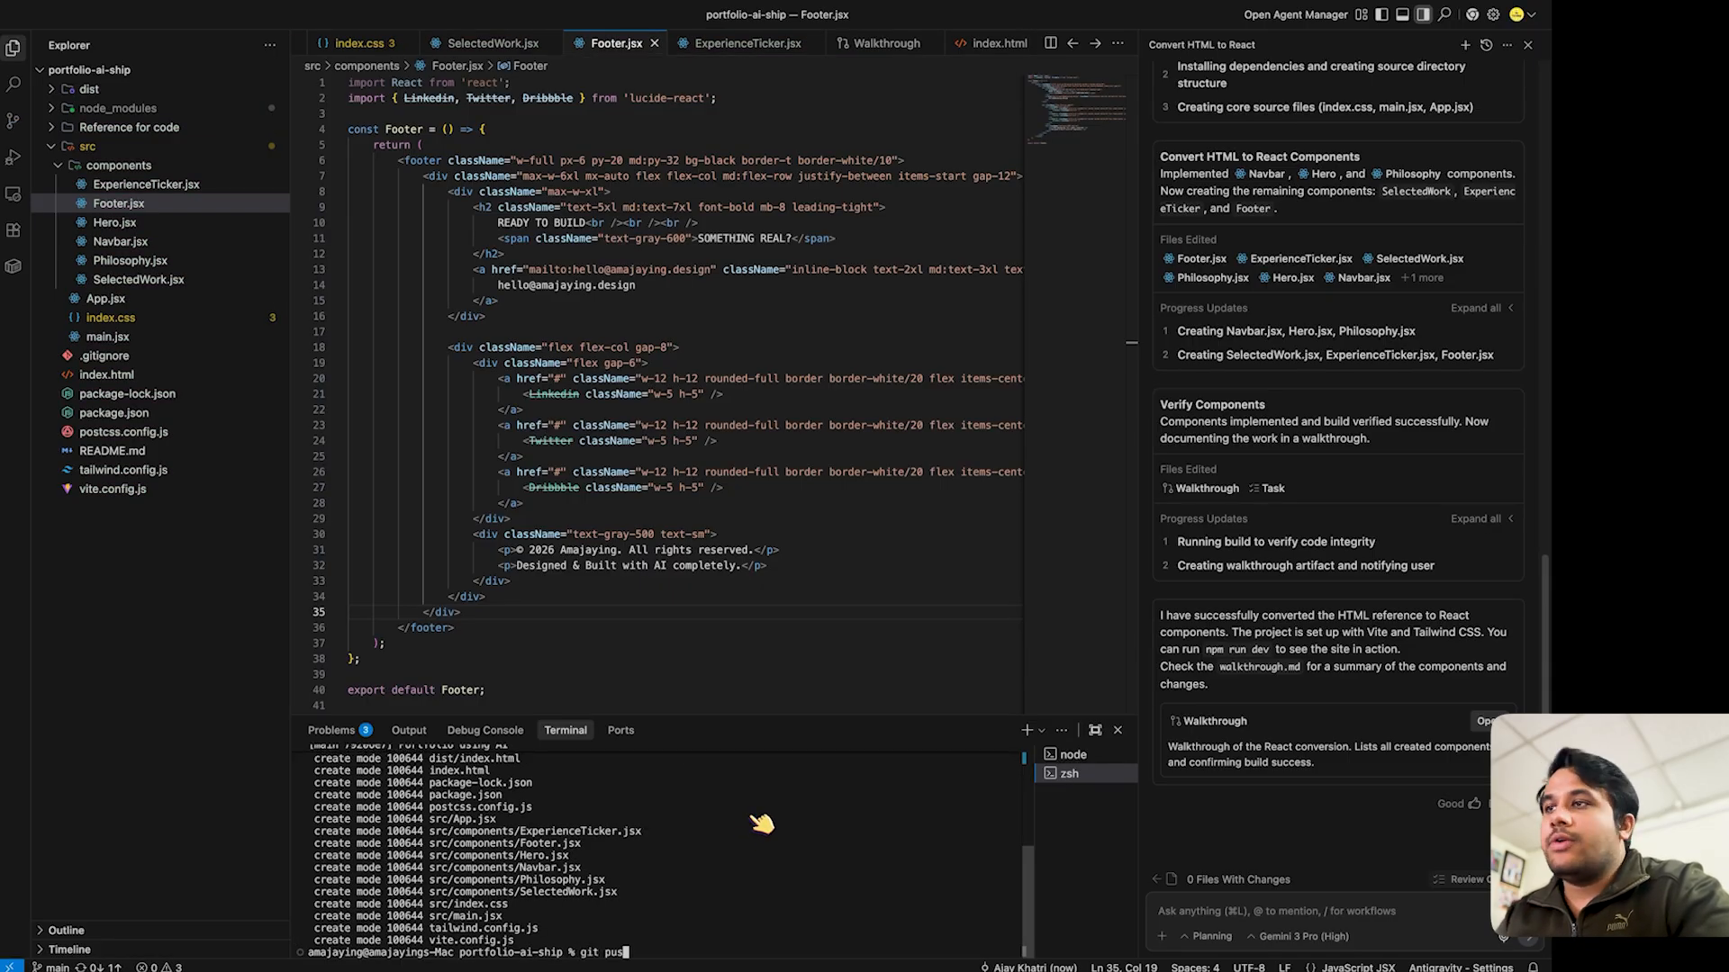
pyautogui.write('h')
pyautogui.press('Return')
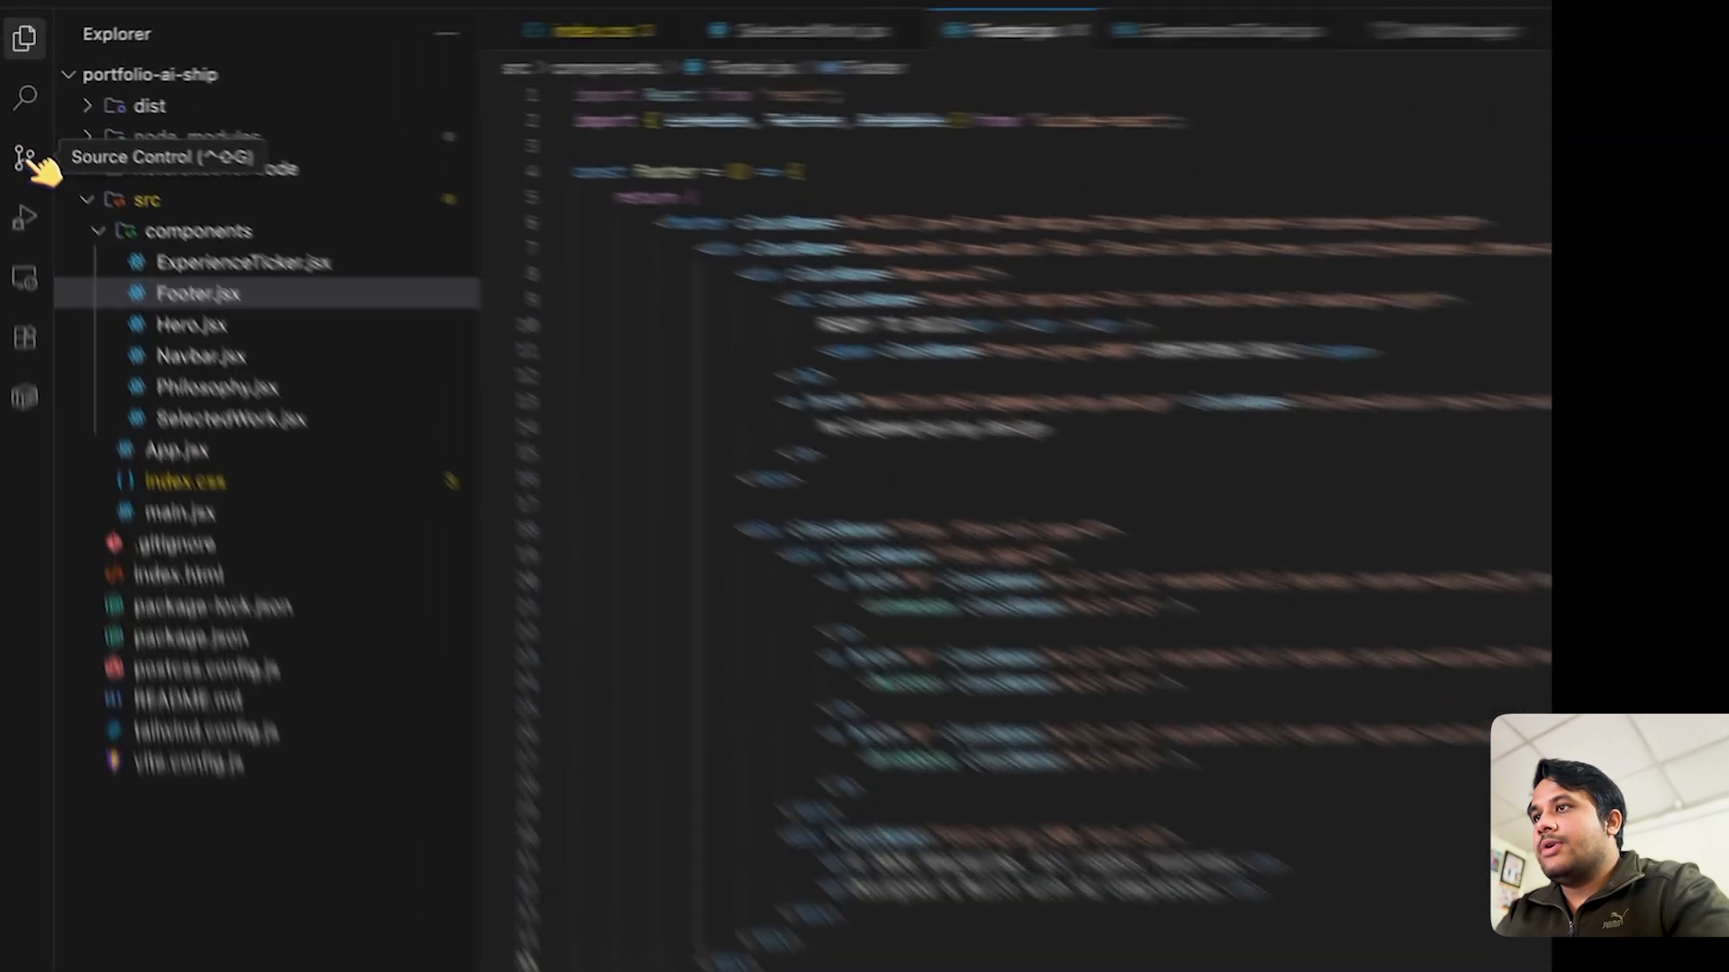
pyautogui.click(13, 120)
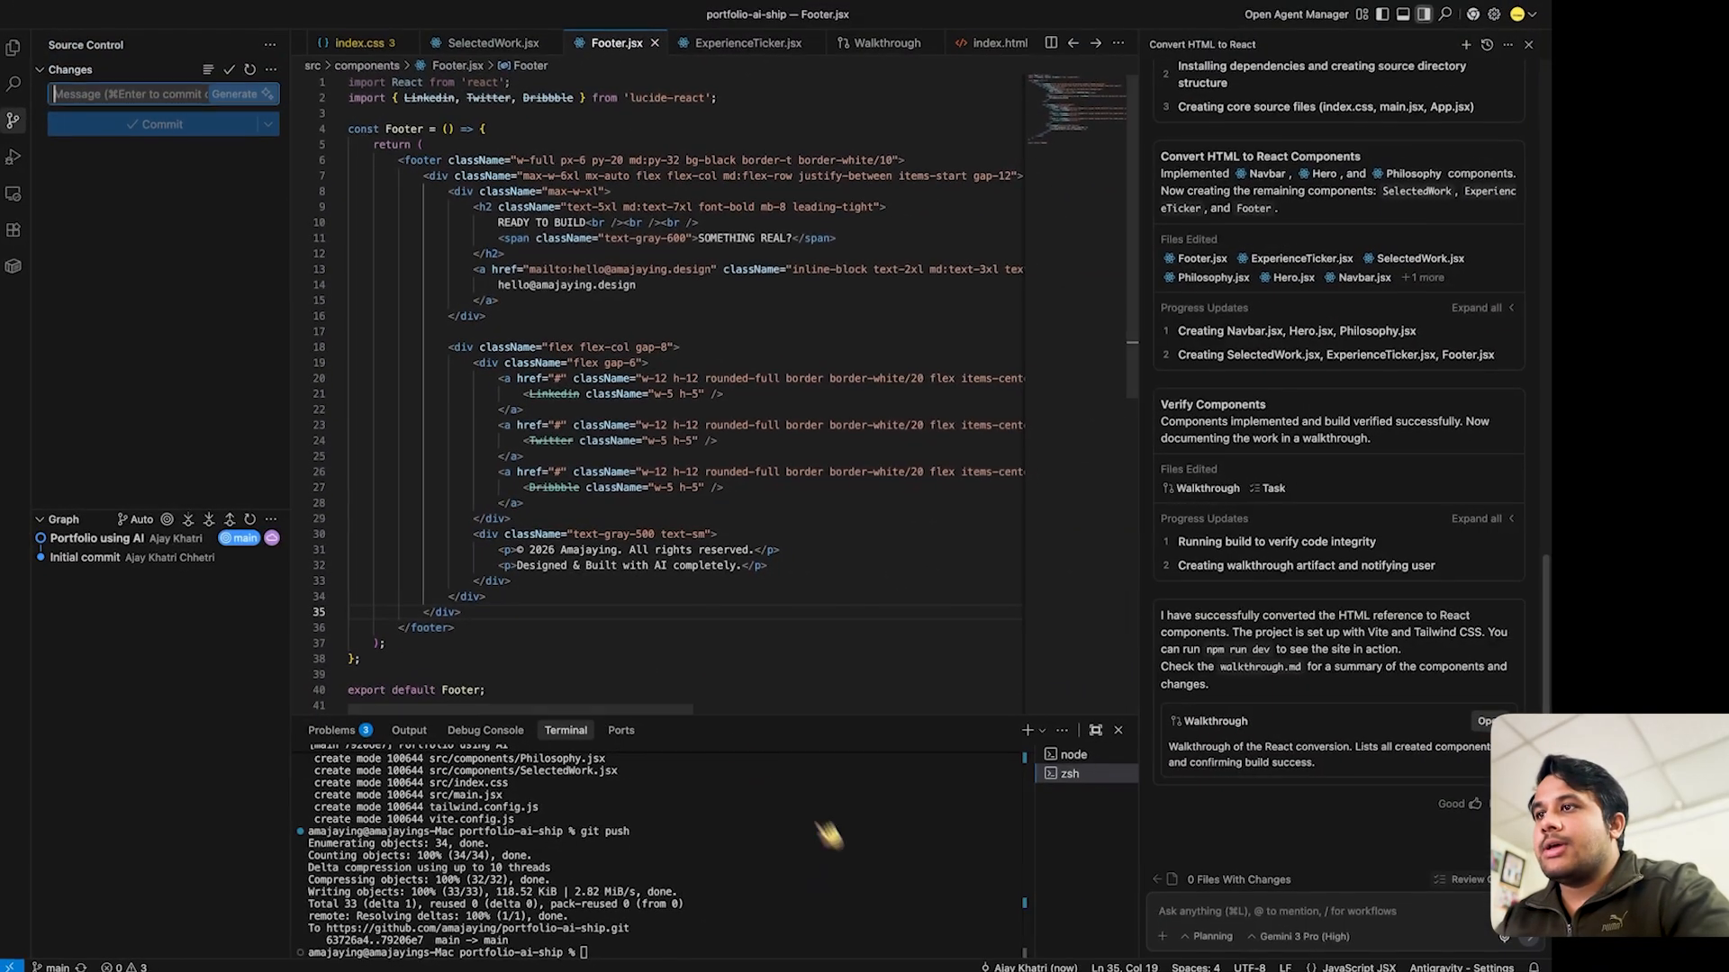
pyautogui.hotkey('ctrl', 'Left')
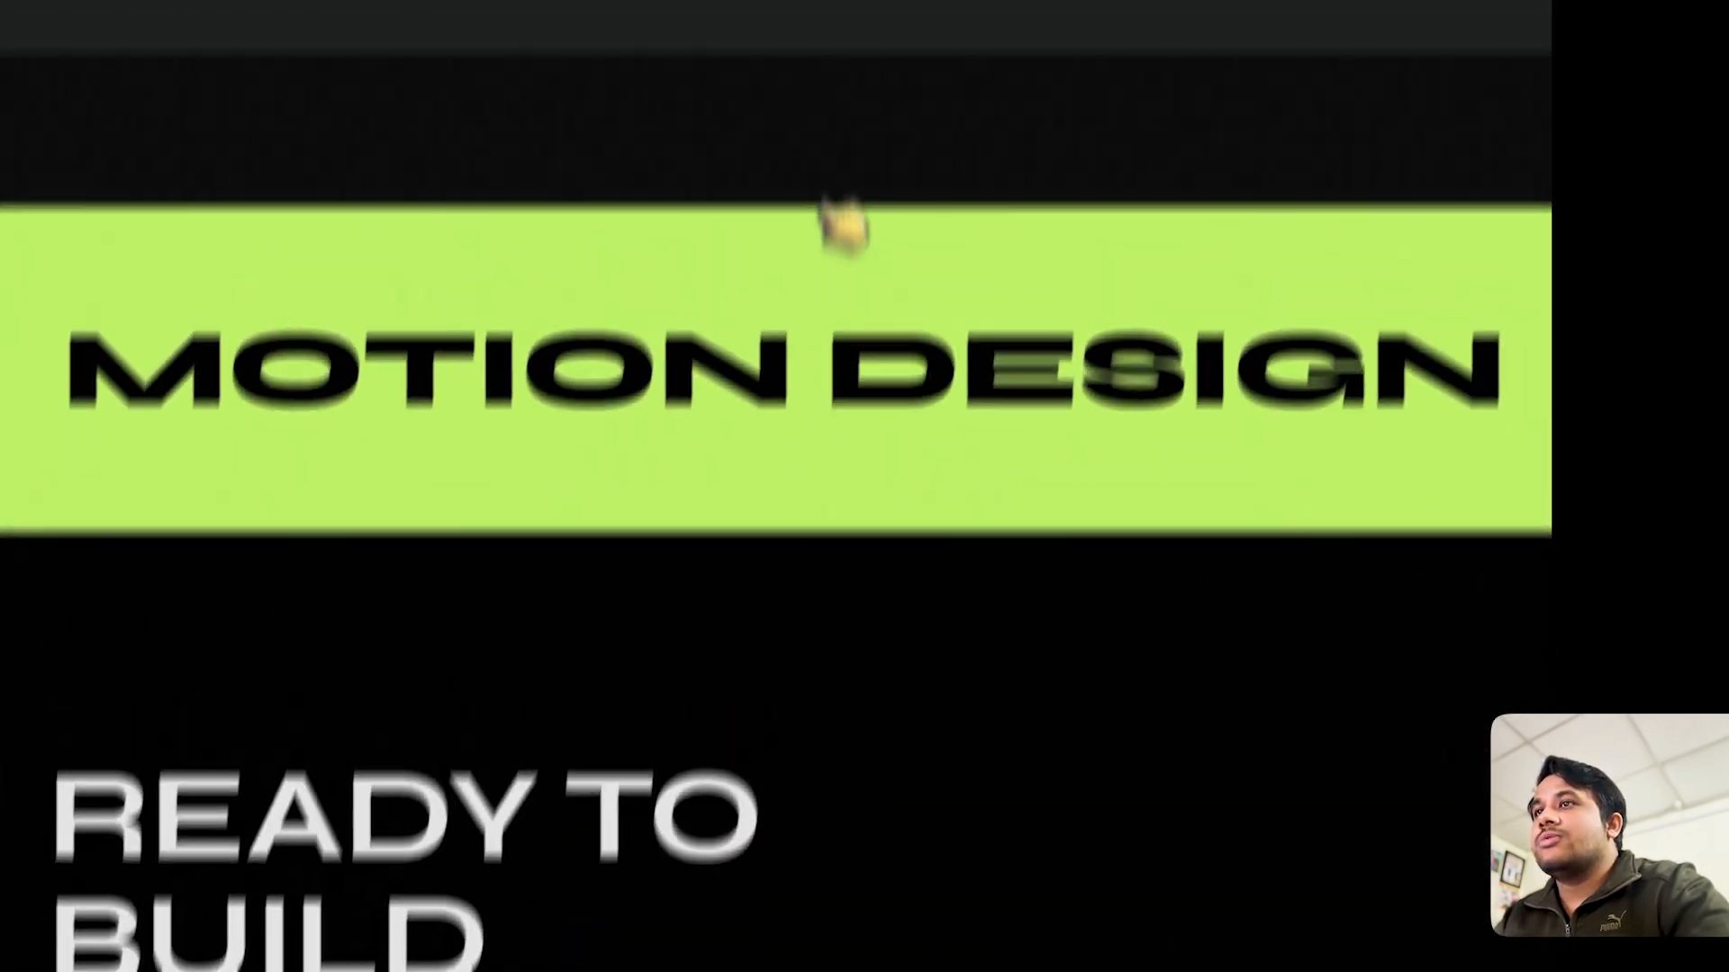
# - Check the pushed files in the portfolio-ai-ship GitHub repo, then go to vercel.com in a new tab
pyautogui.click(830, 96)
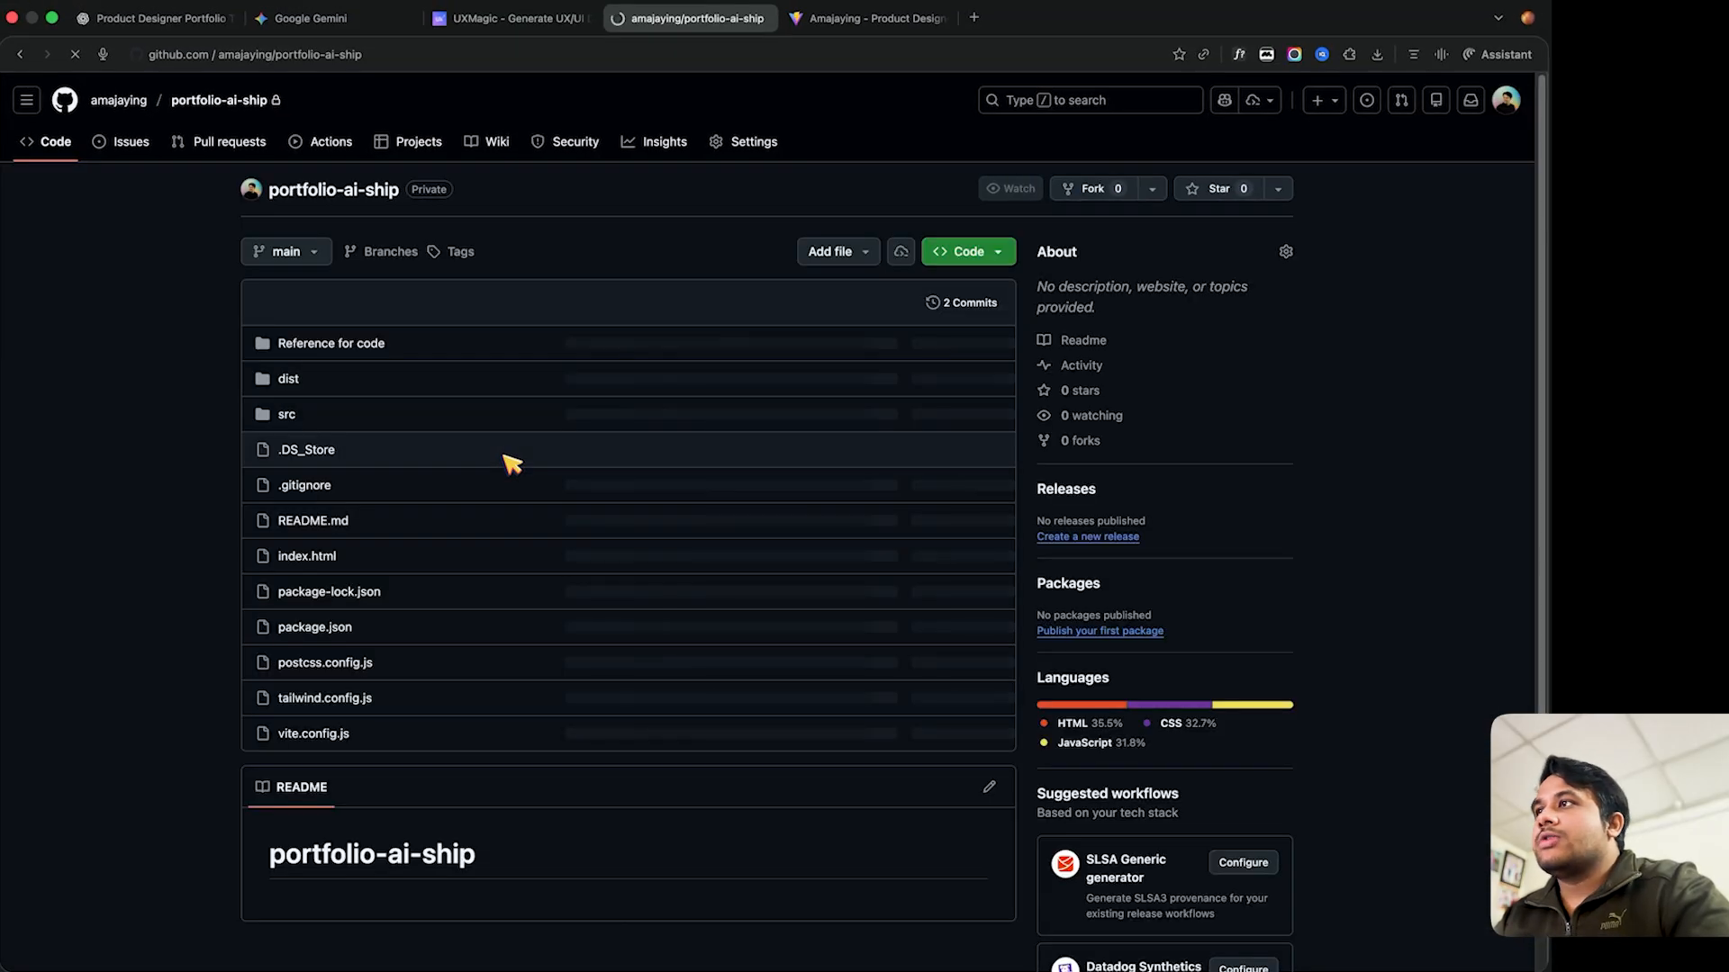
pyautogui.click(973, 17)
pyautogui.write('vercel')
pyautogui.press('Return')
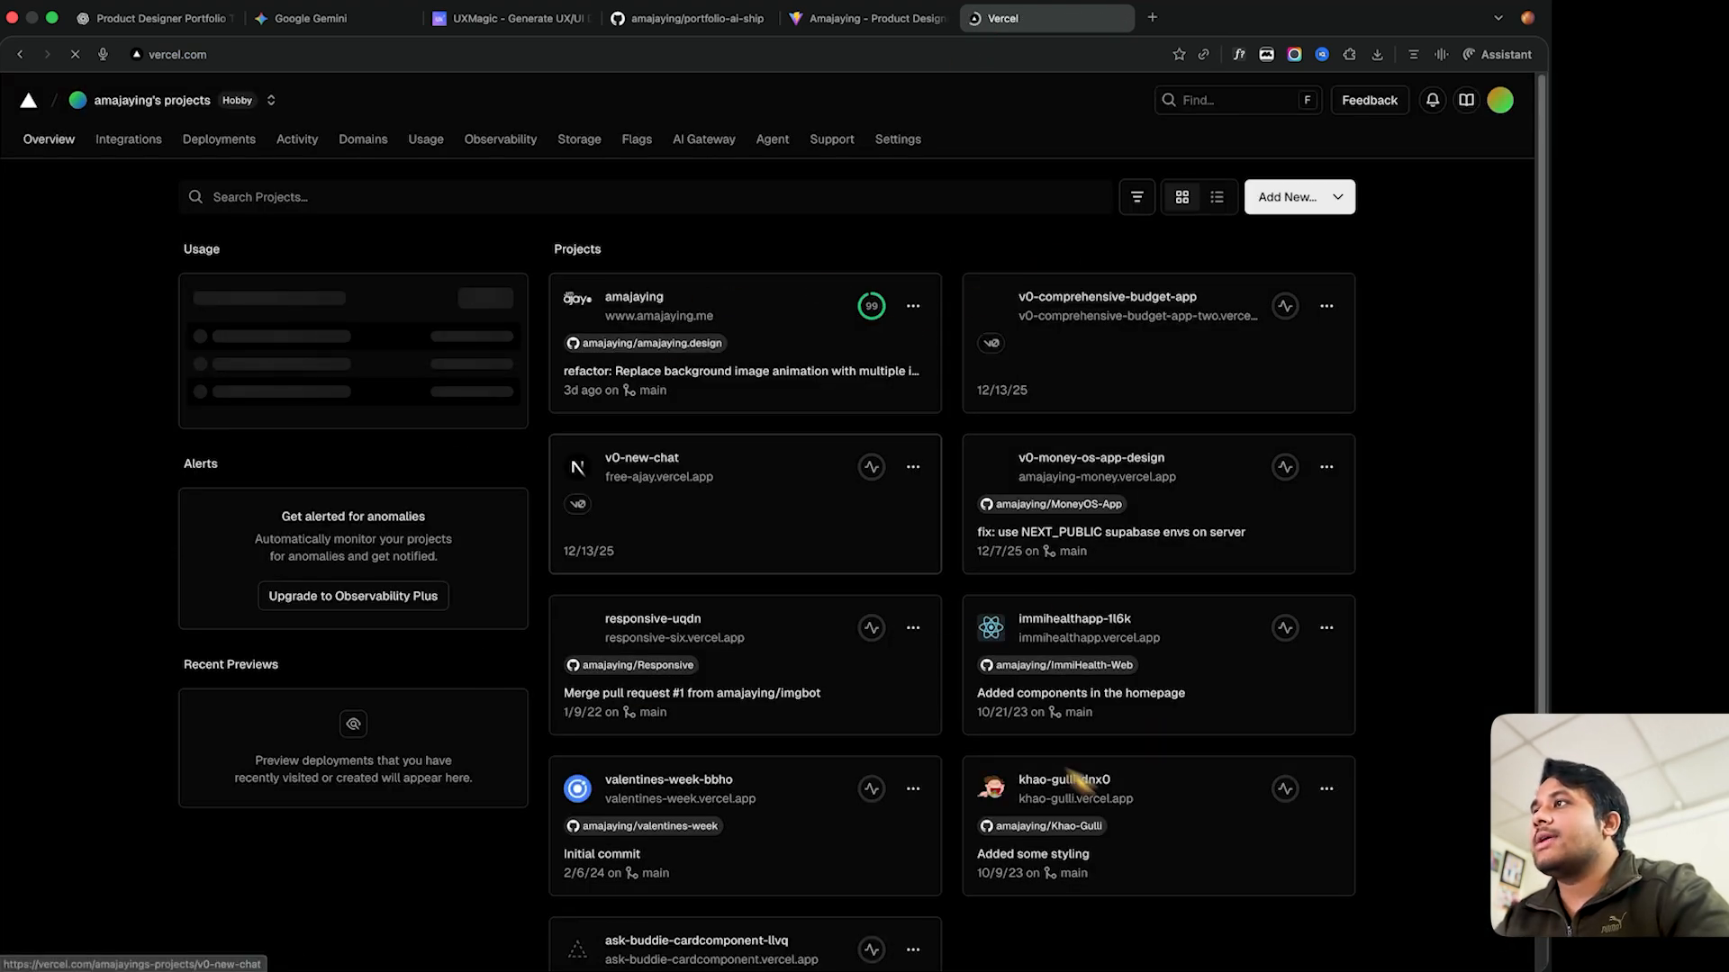
# - Create a new Vercel project by importing the portfolio-ai-ship repository and deploying it
pyautogui.click(1332, 198)
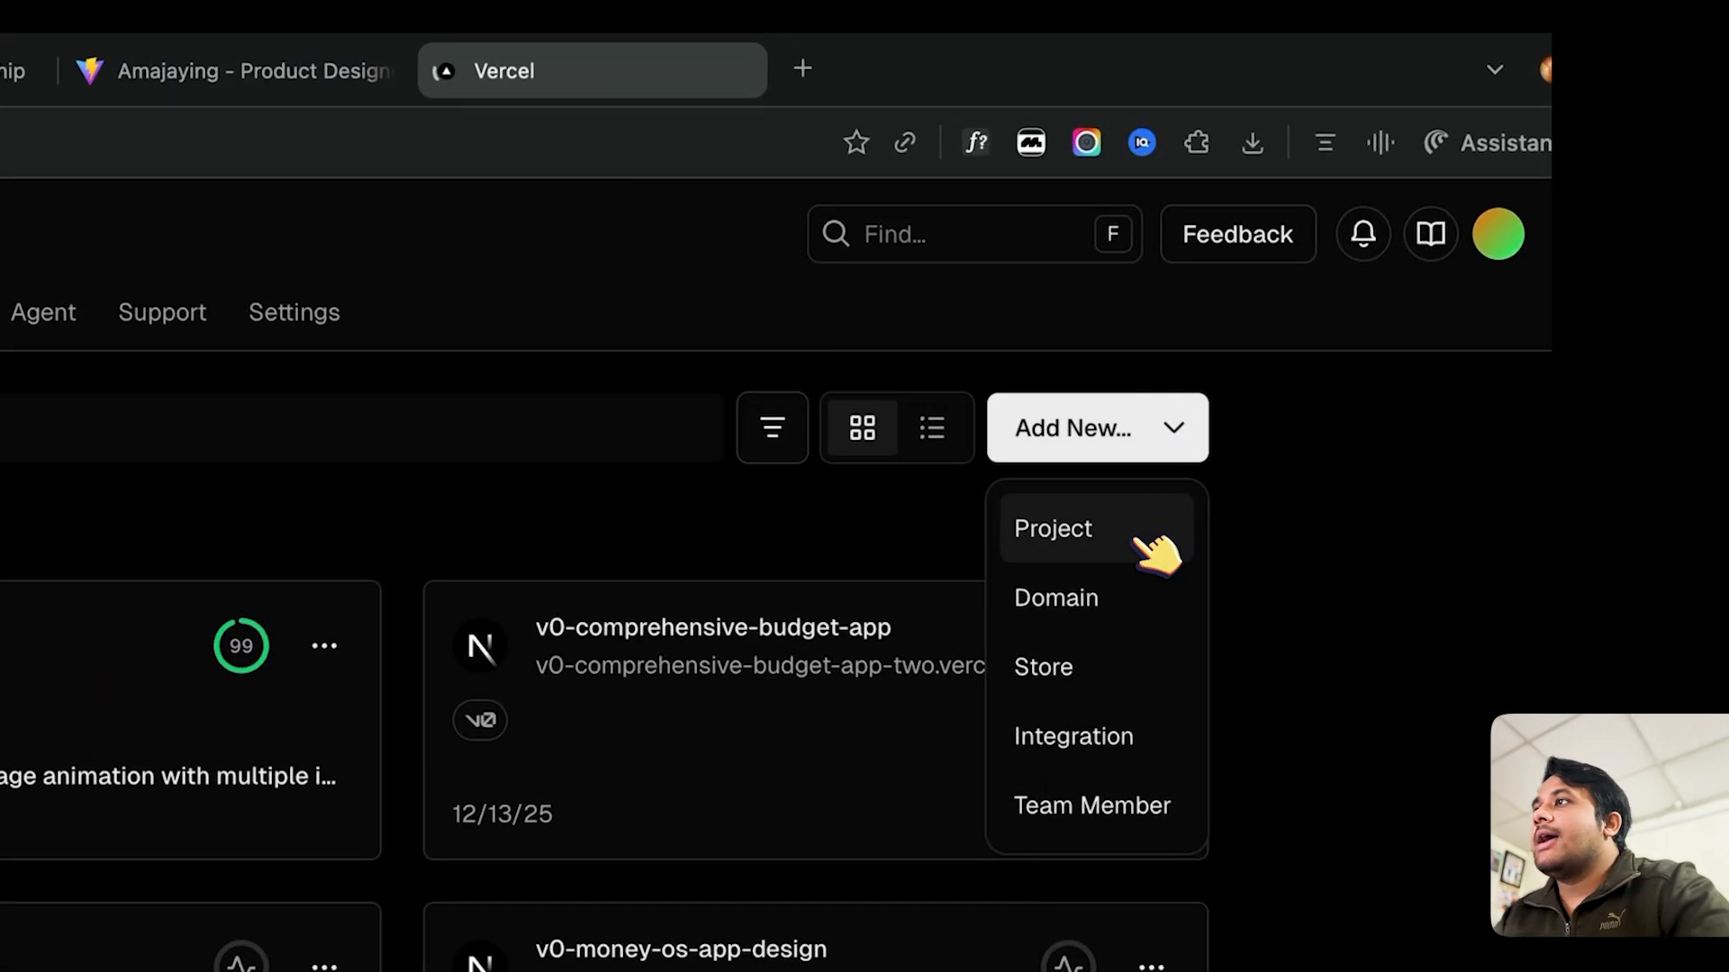
pyautogui.click(1134, 538)
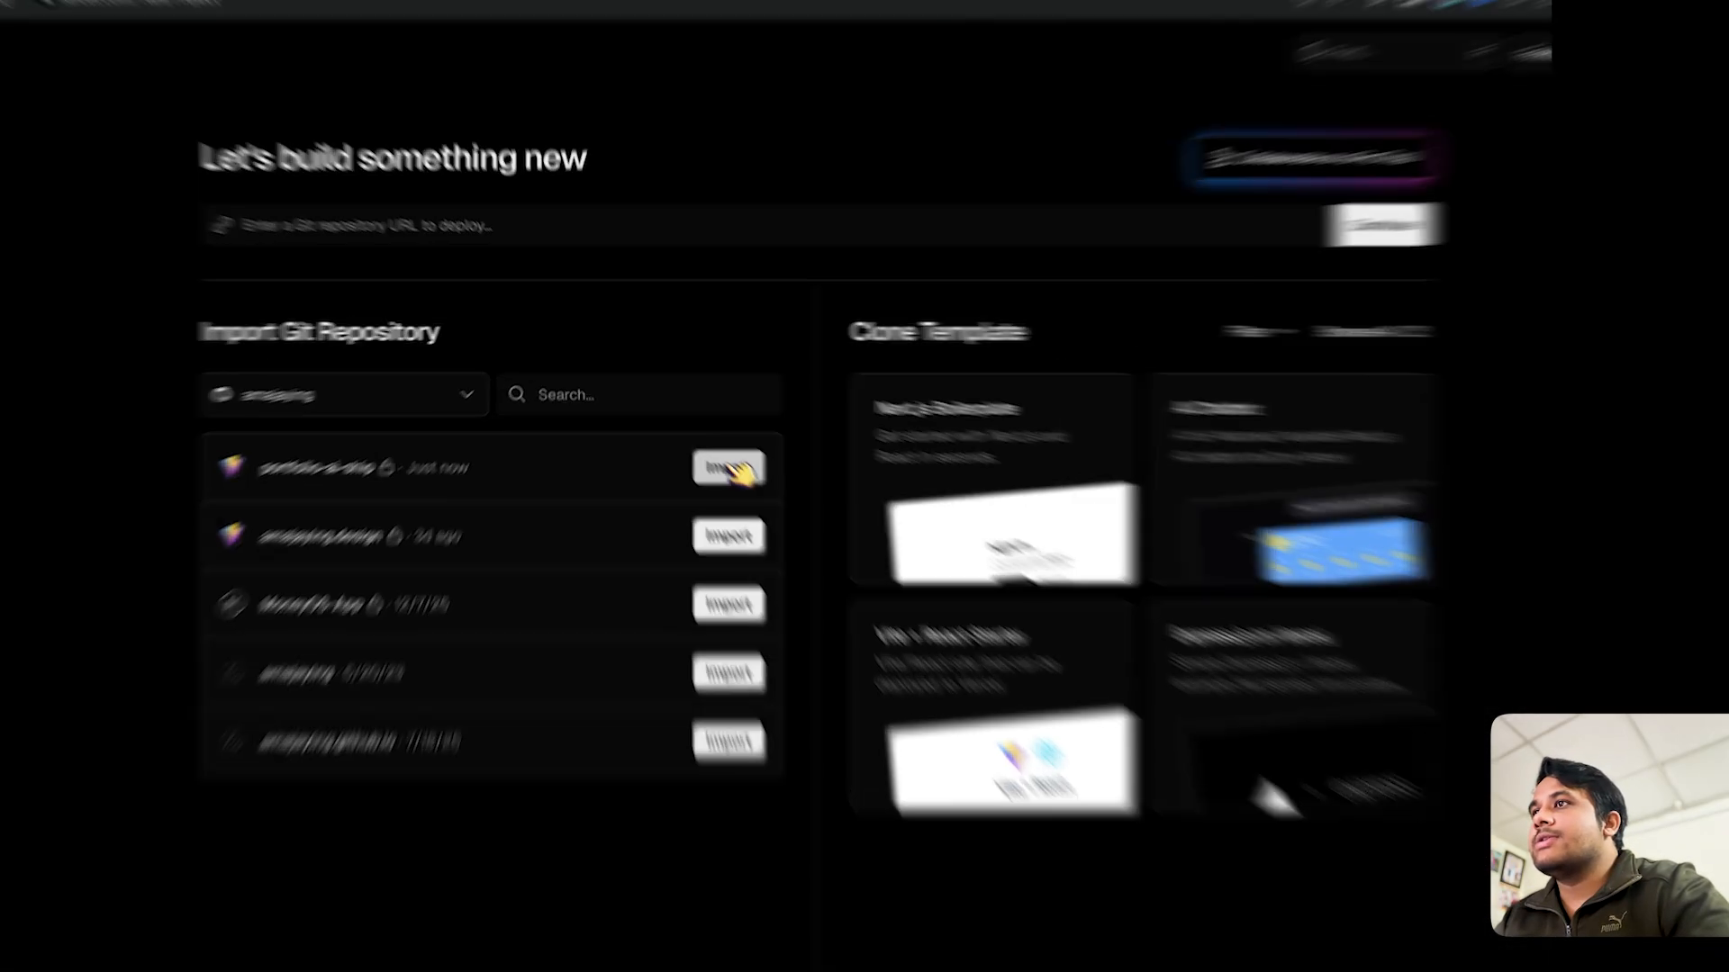
pyautogui.click(701, 442)
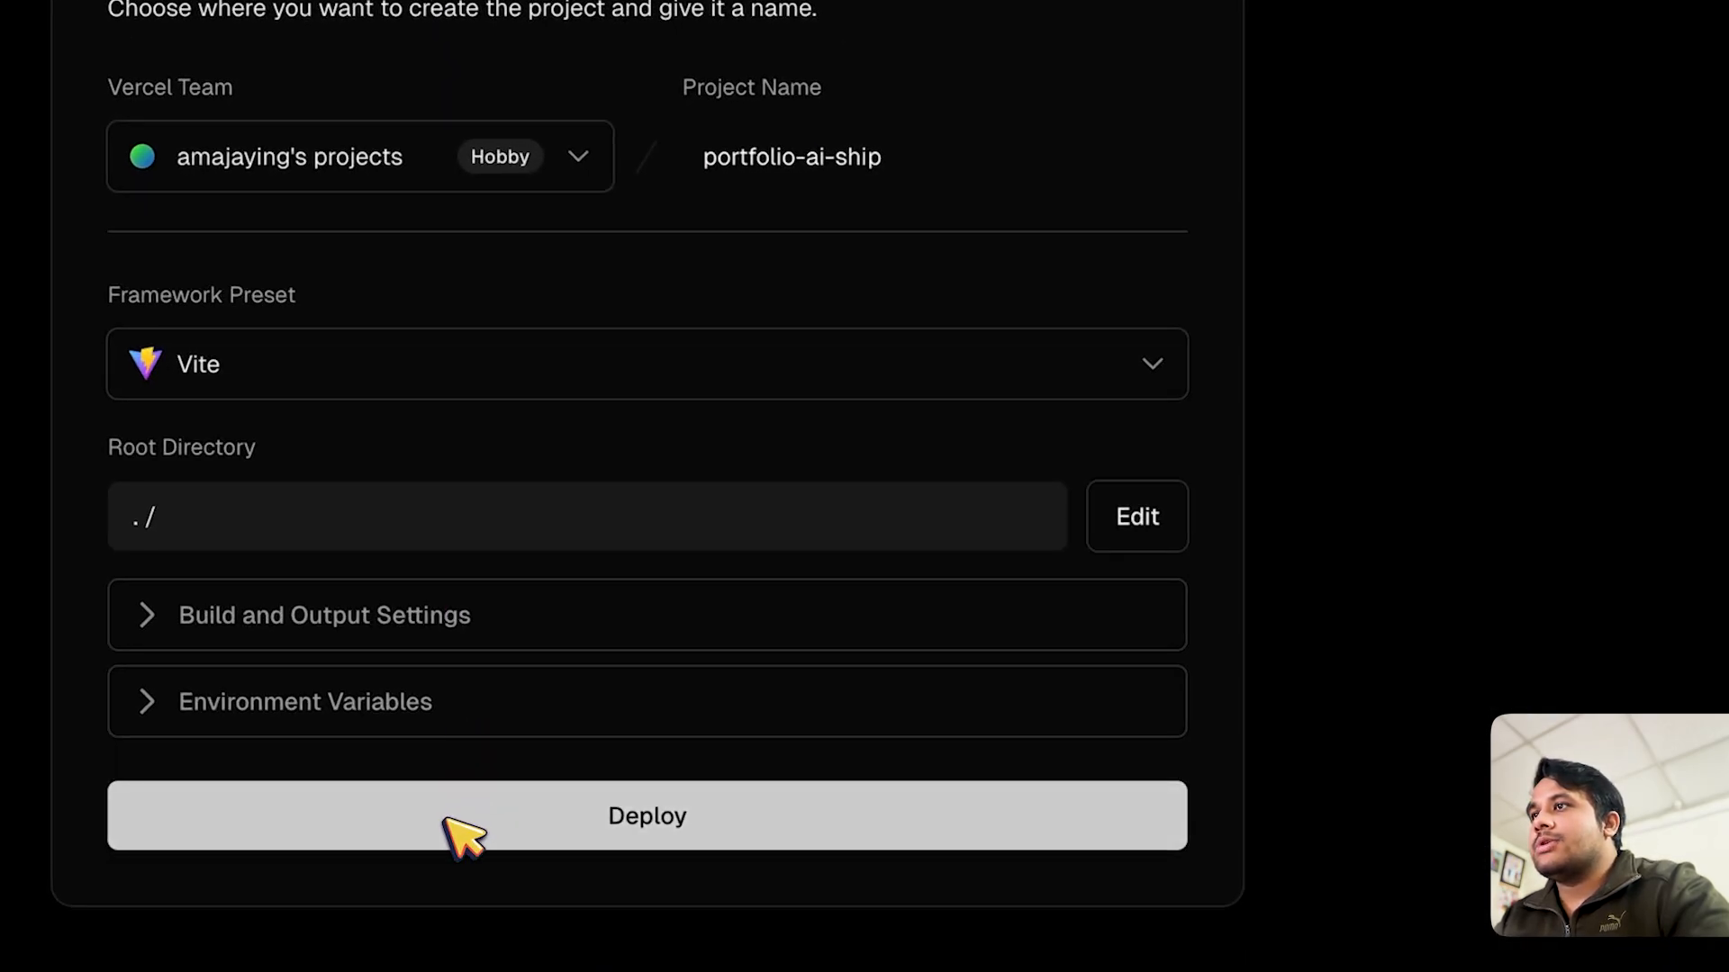
pyautogui.click(505, 822)
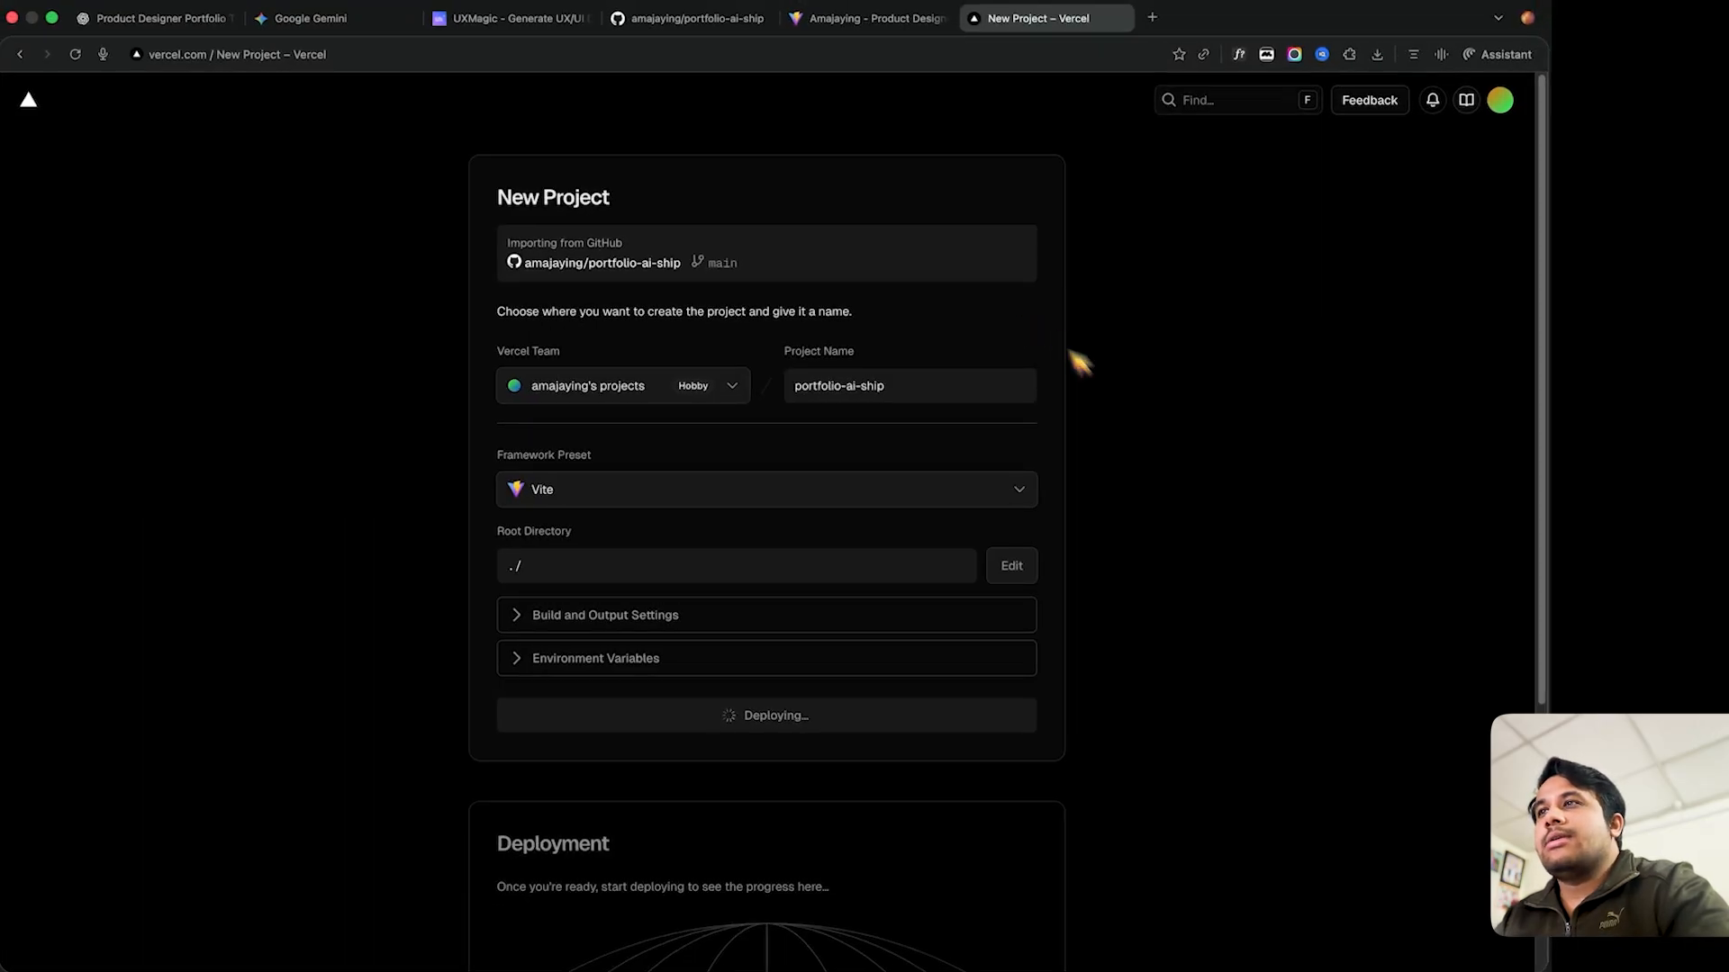
# - Check the build logs and Congratulations page, then continue to the project dashboard
pyautogui.scroll(-5, 1161, 514)
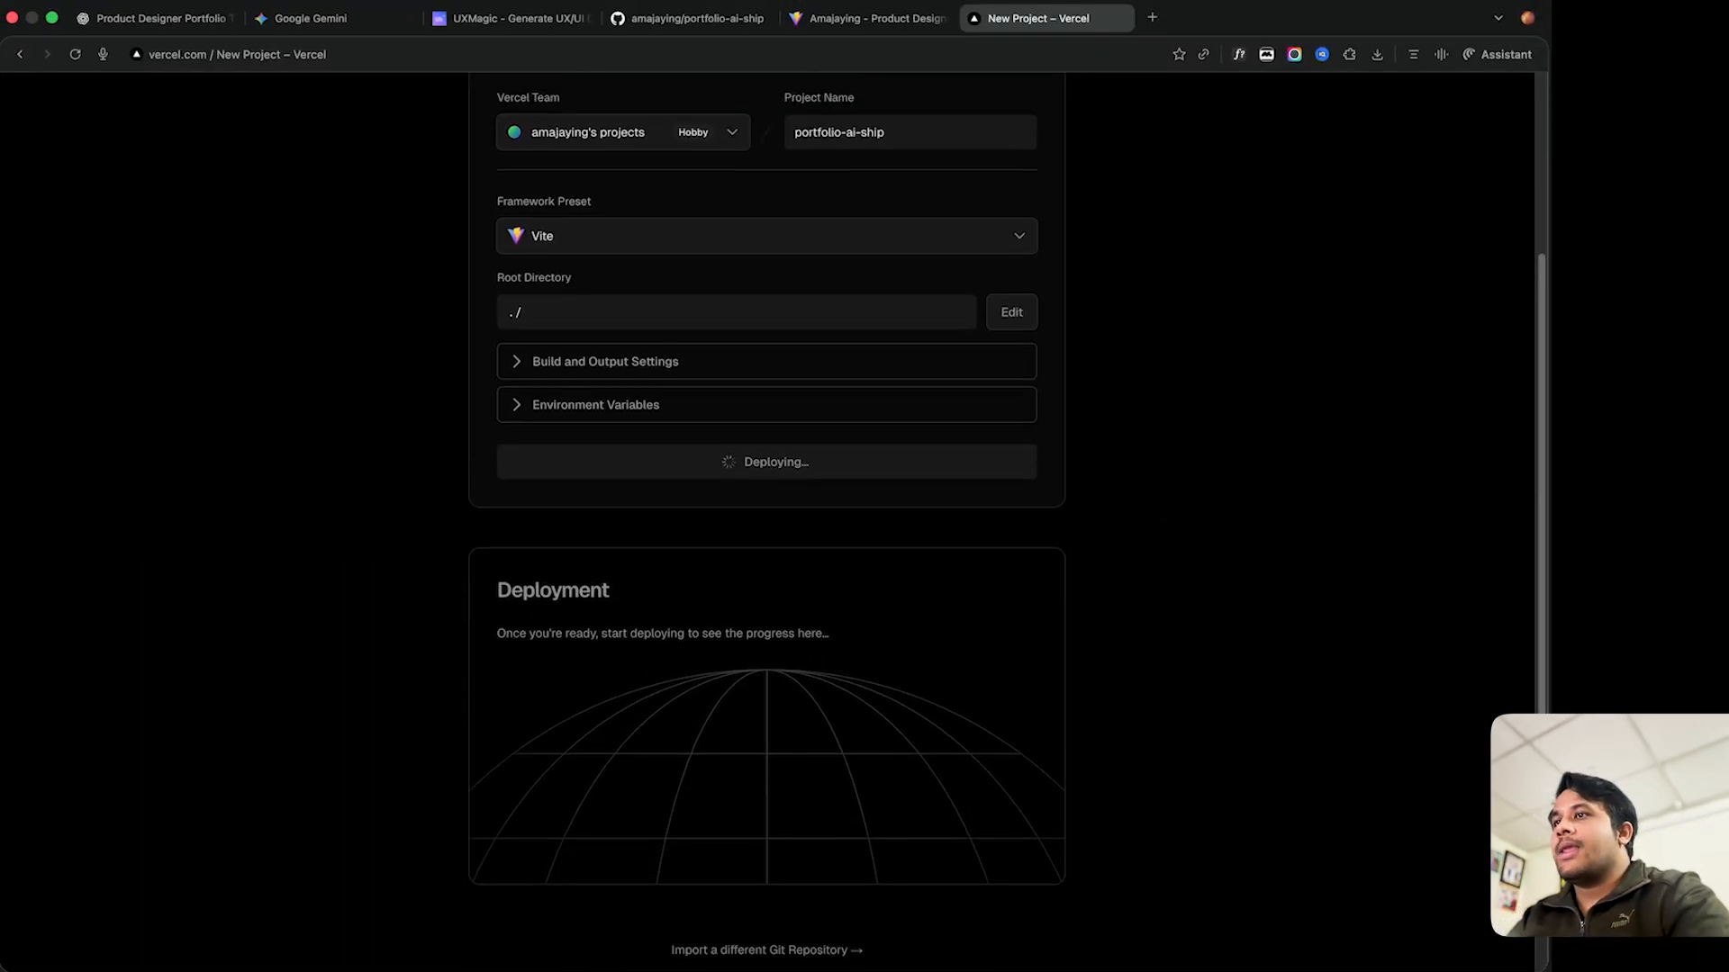
pyautogui.scroll(-3, 1126, 682)
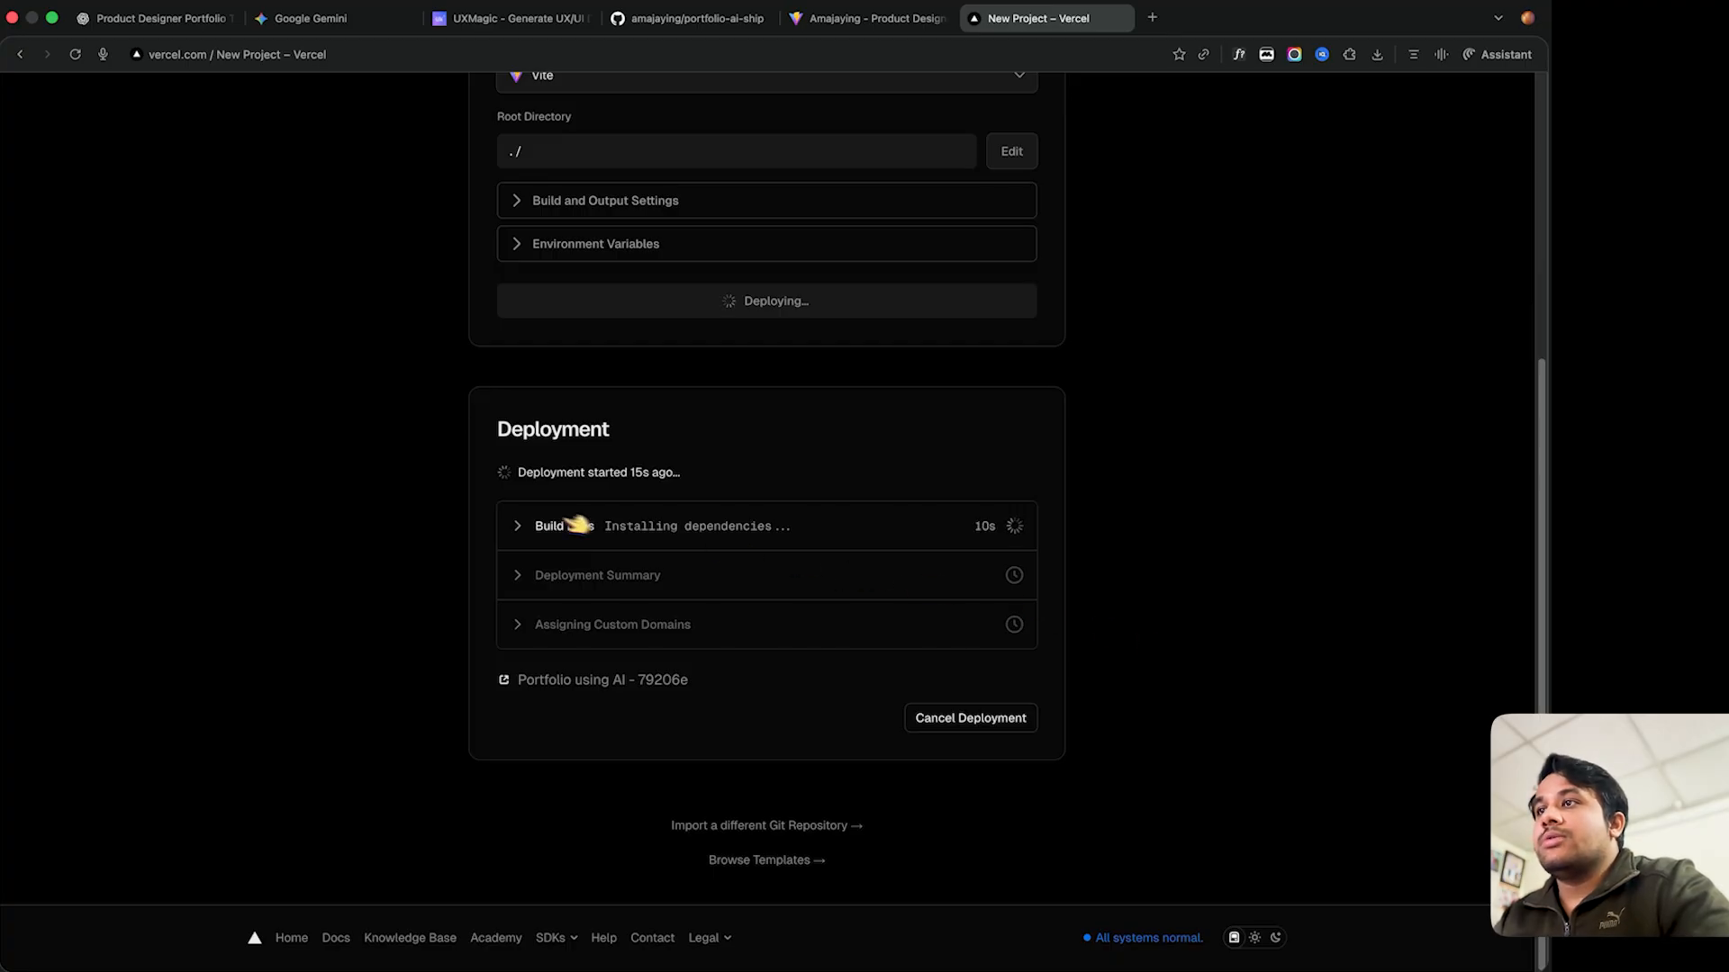
pyautogui.click(518, 524)
pyautogui.click(518, 524)
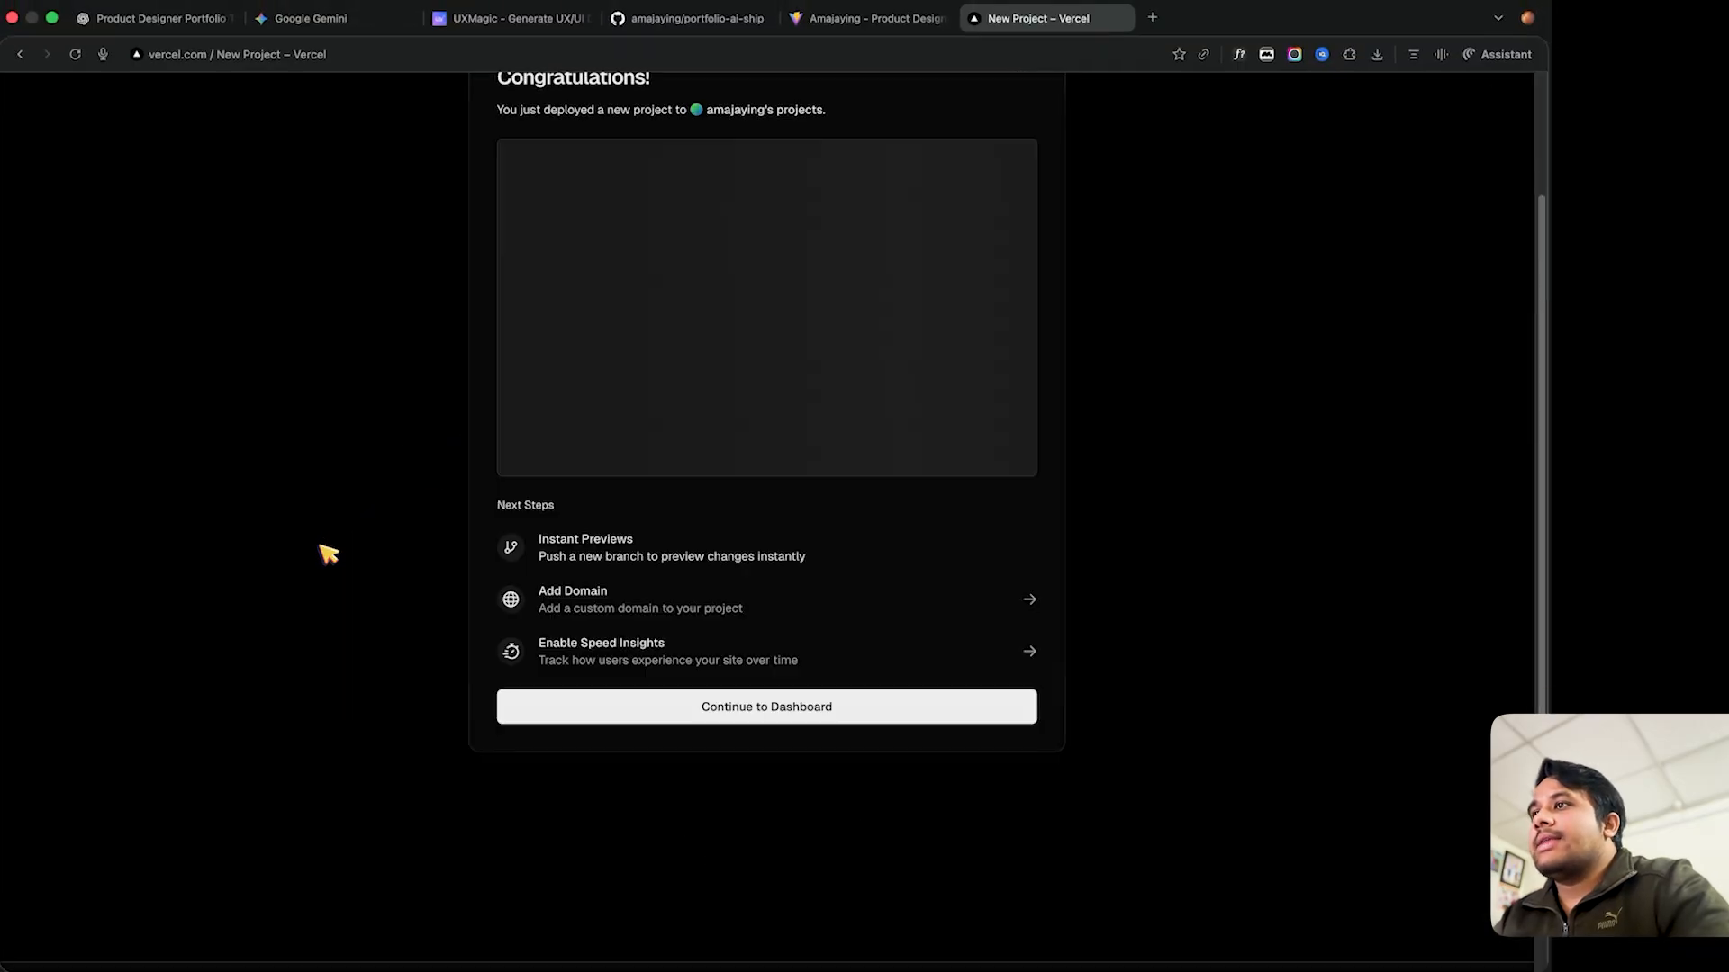
pyautogui.scroll(-1, 387, 535)
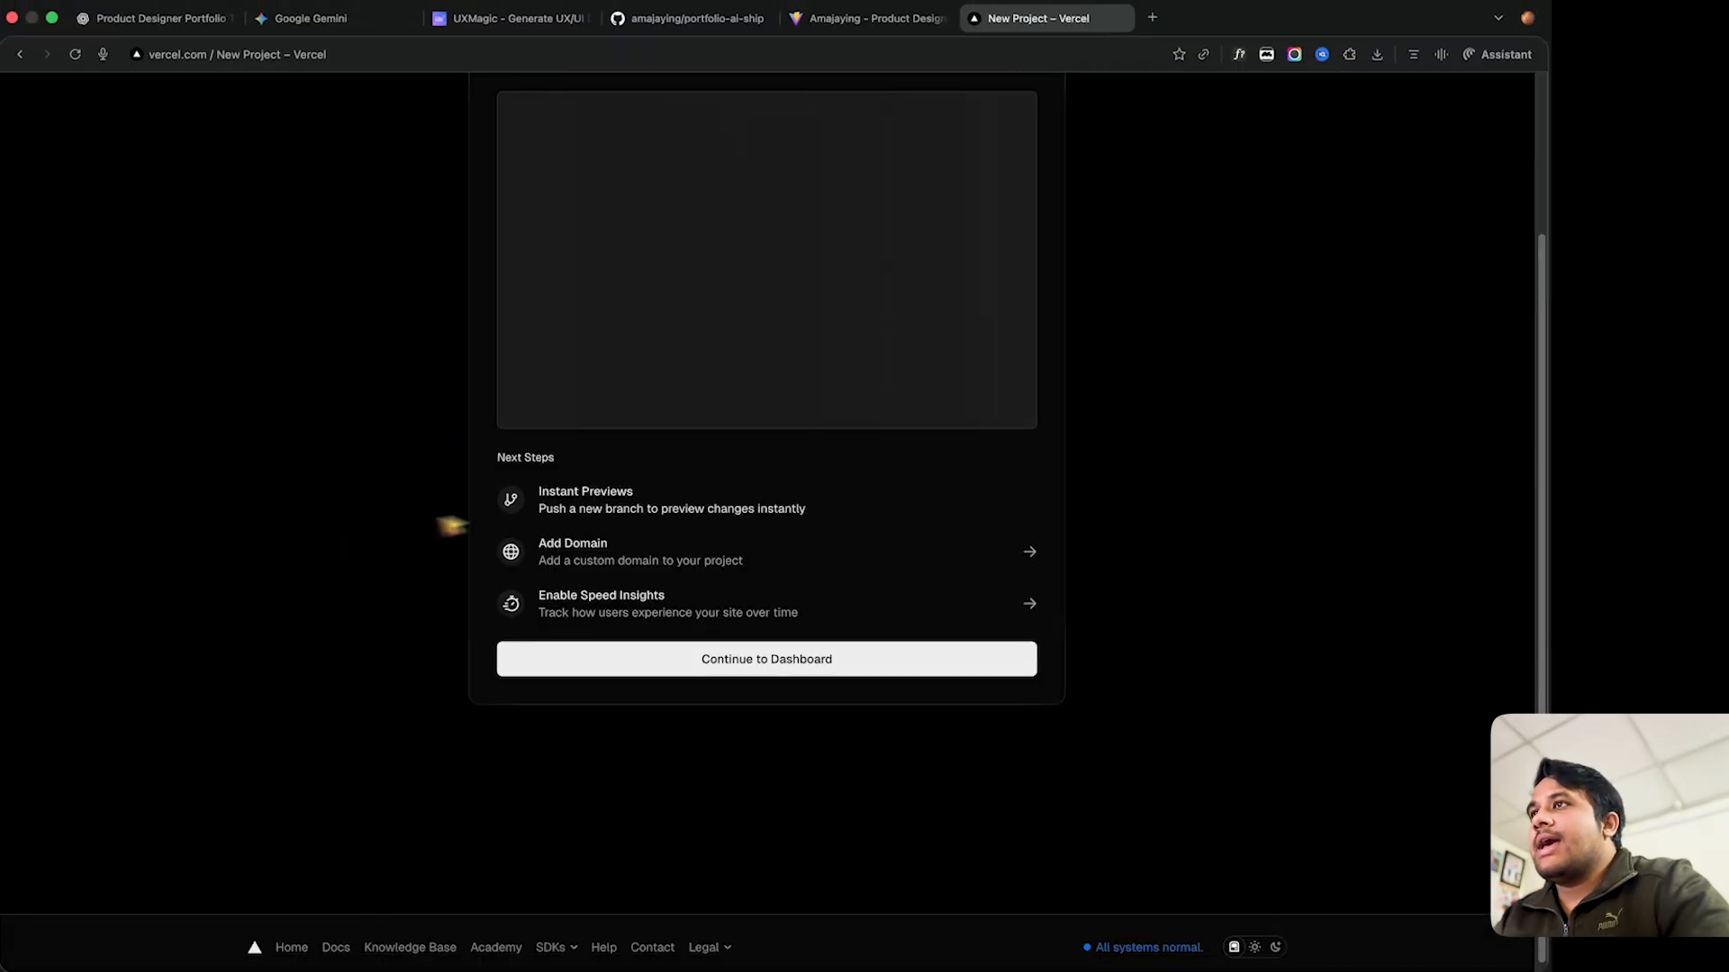
pyautogui.scroll(2, 531, 507)
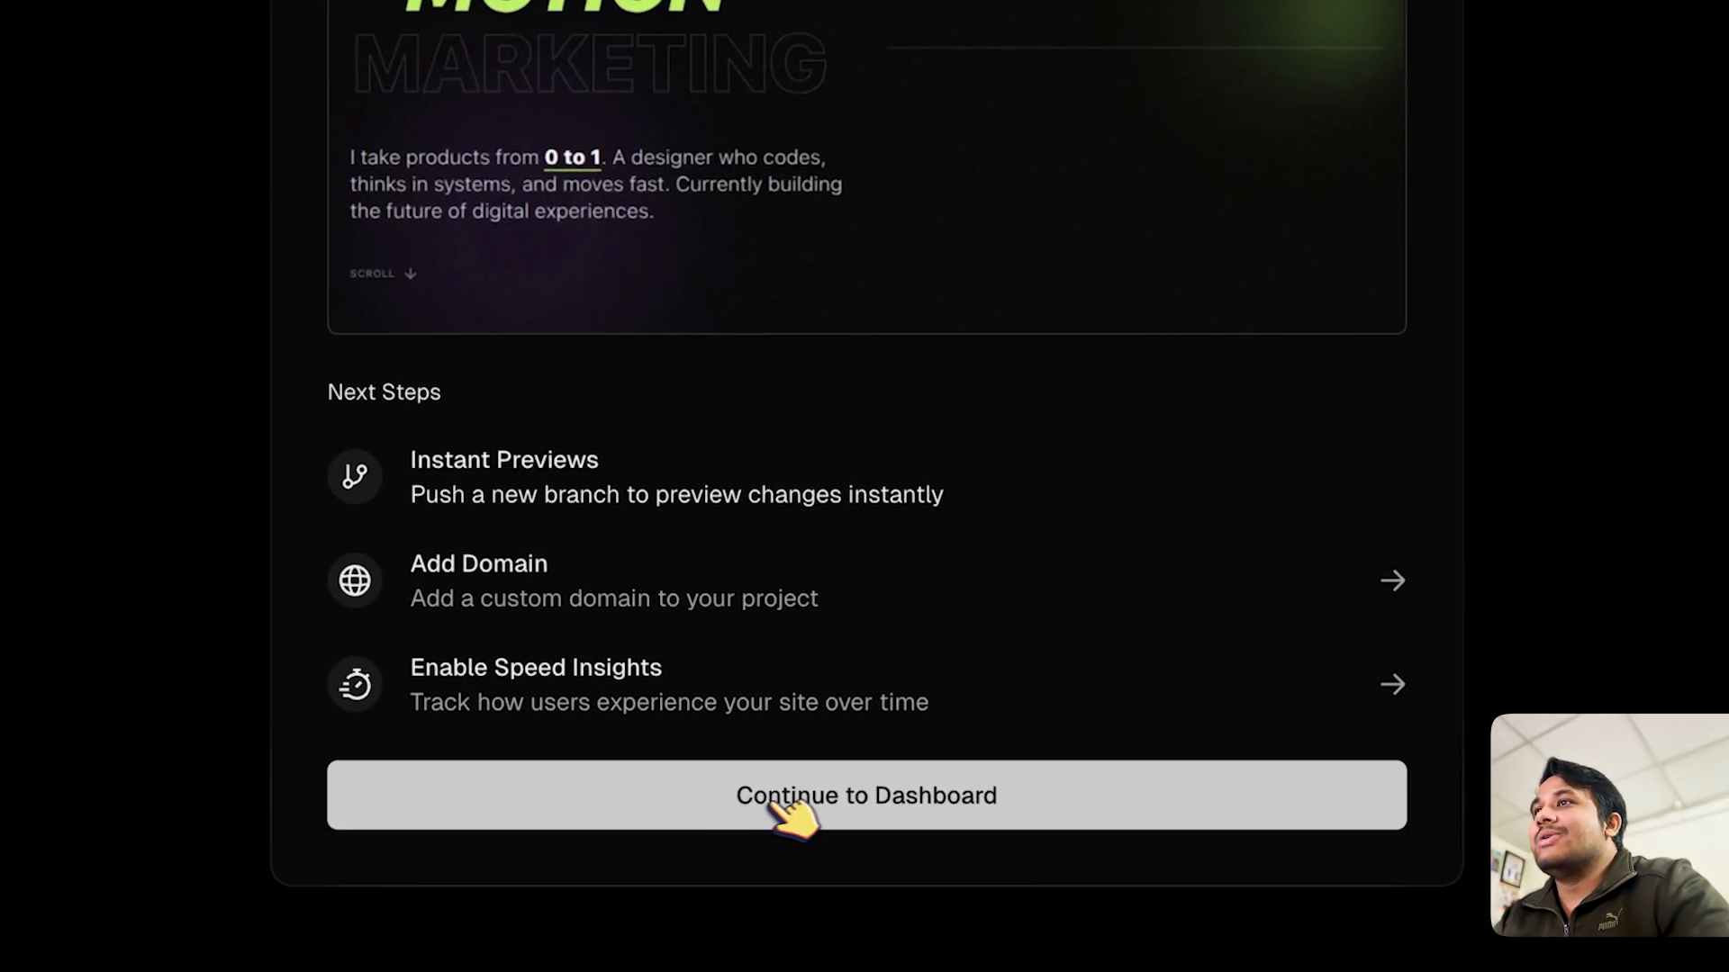
pyautogui.click(774, 801)
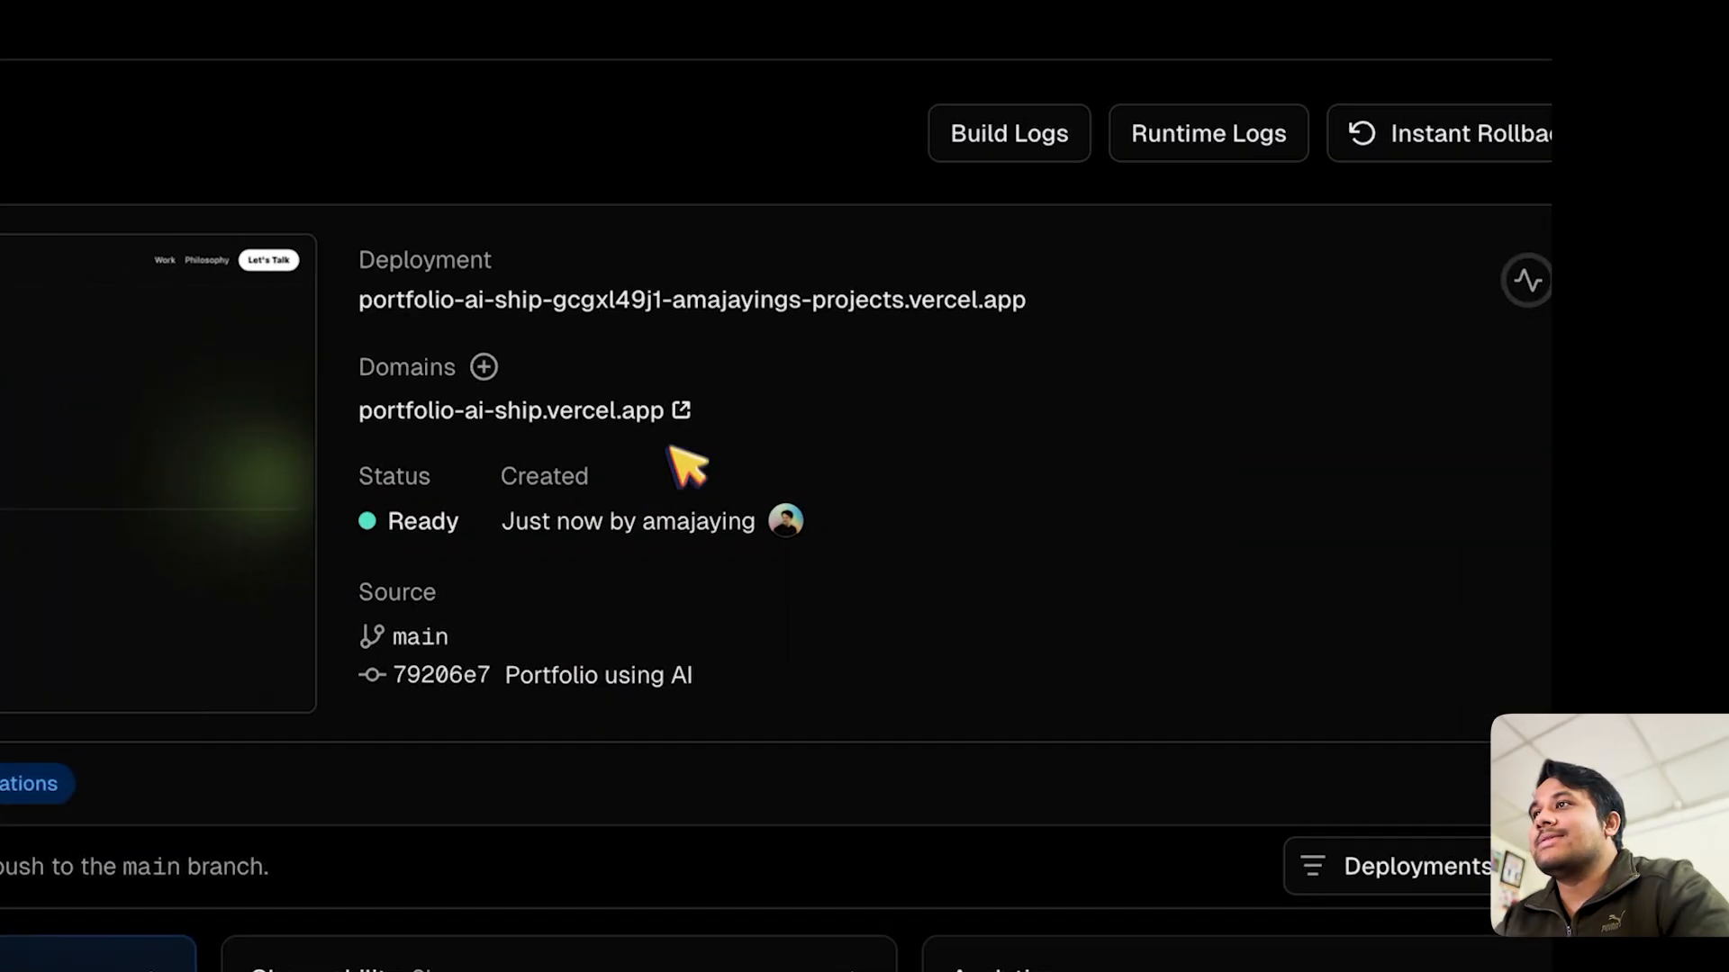
# - Open portfolio-ai-ship.vercel.app from the Vercel dashboard and browse the hero, project cards, skills ticker and footer
pyautogui.click(681, 410)
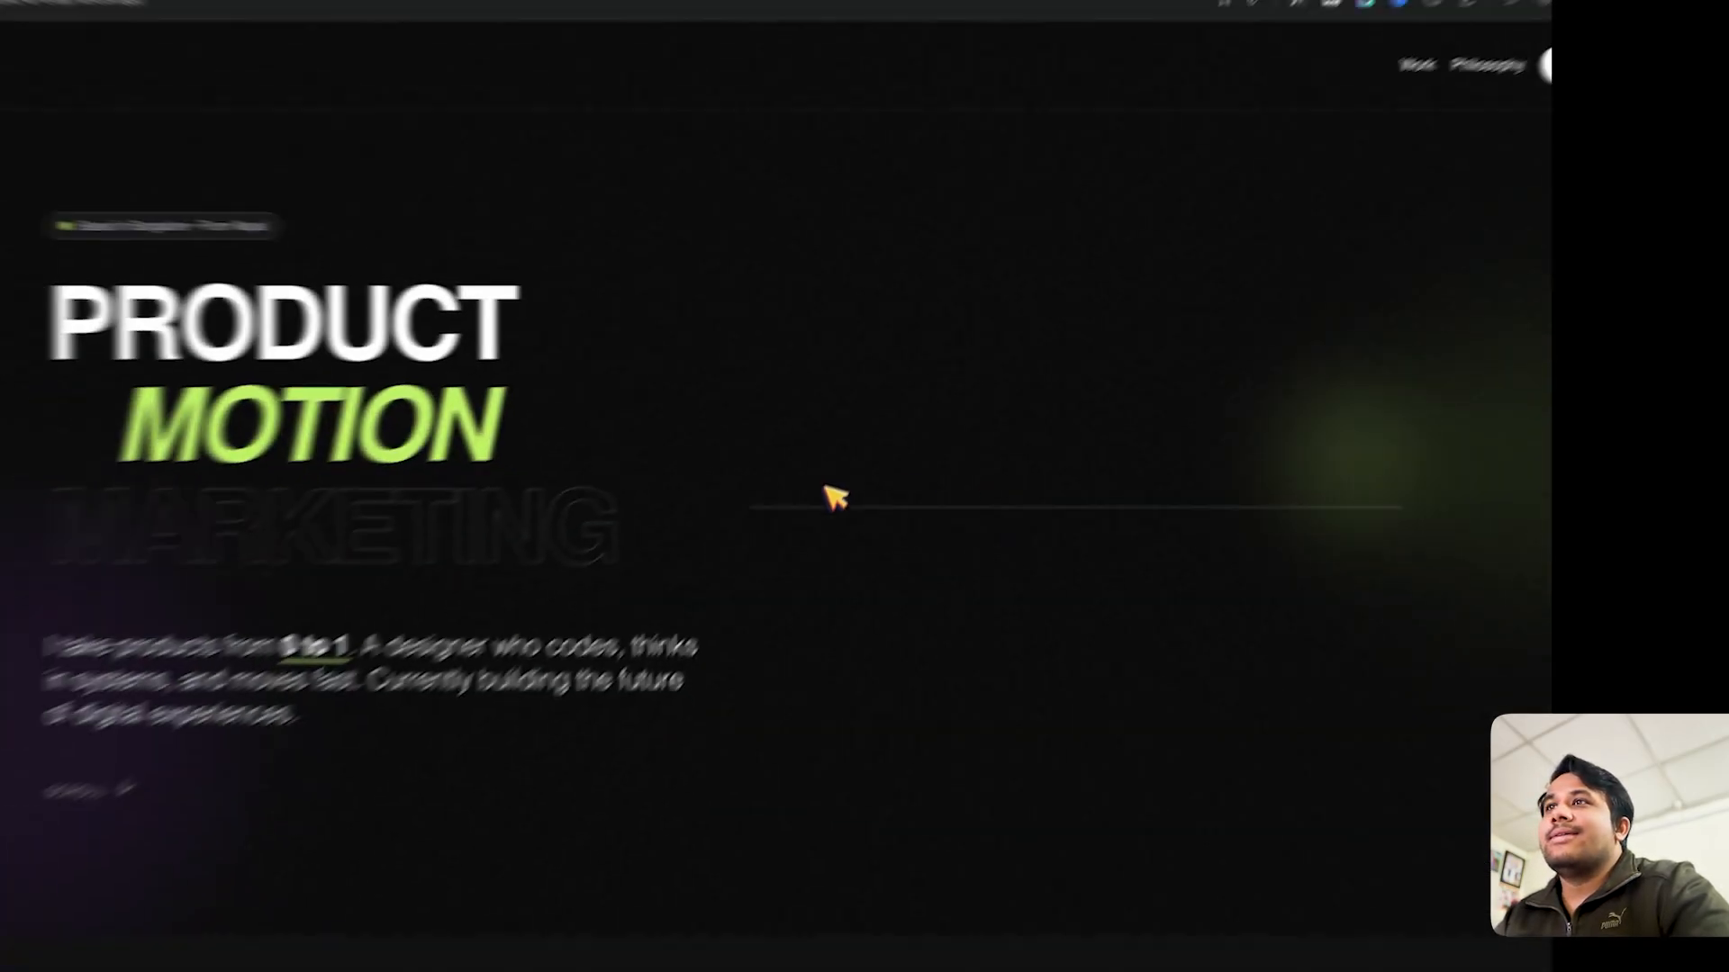
pyautogui.click(900, 56)
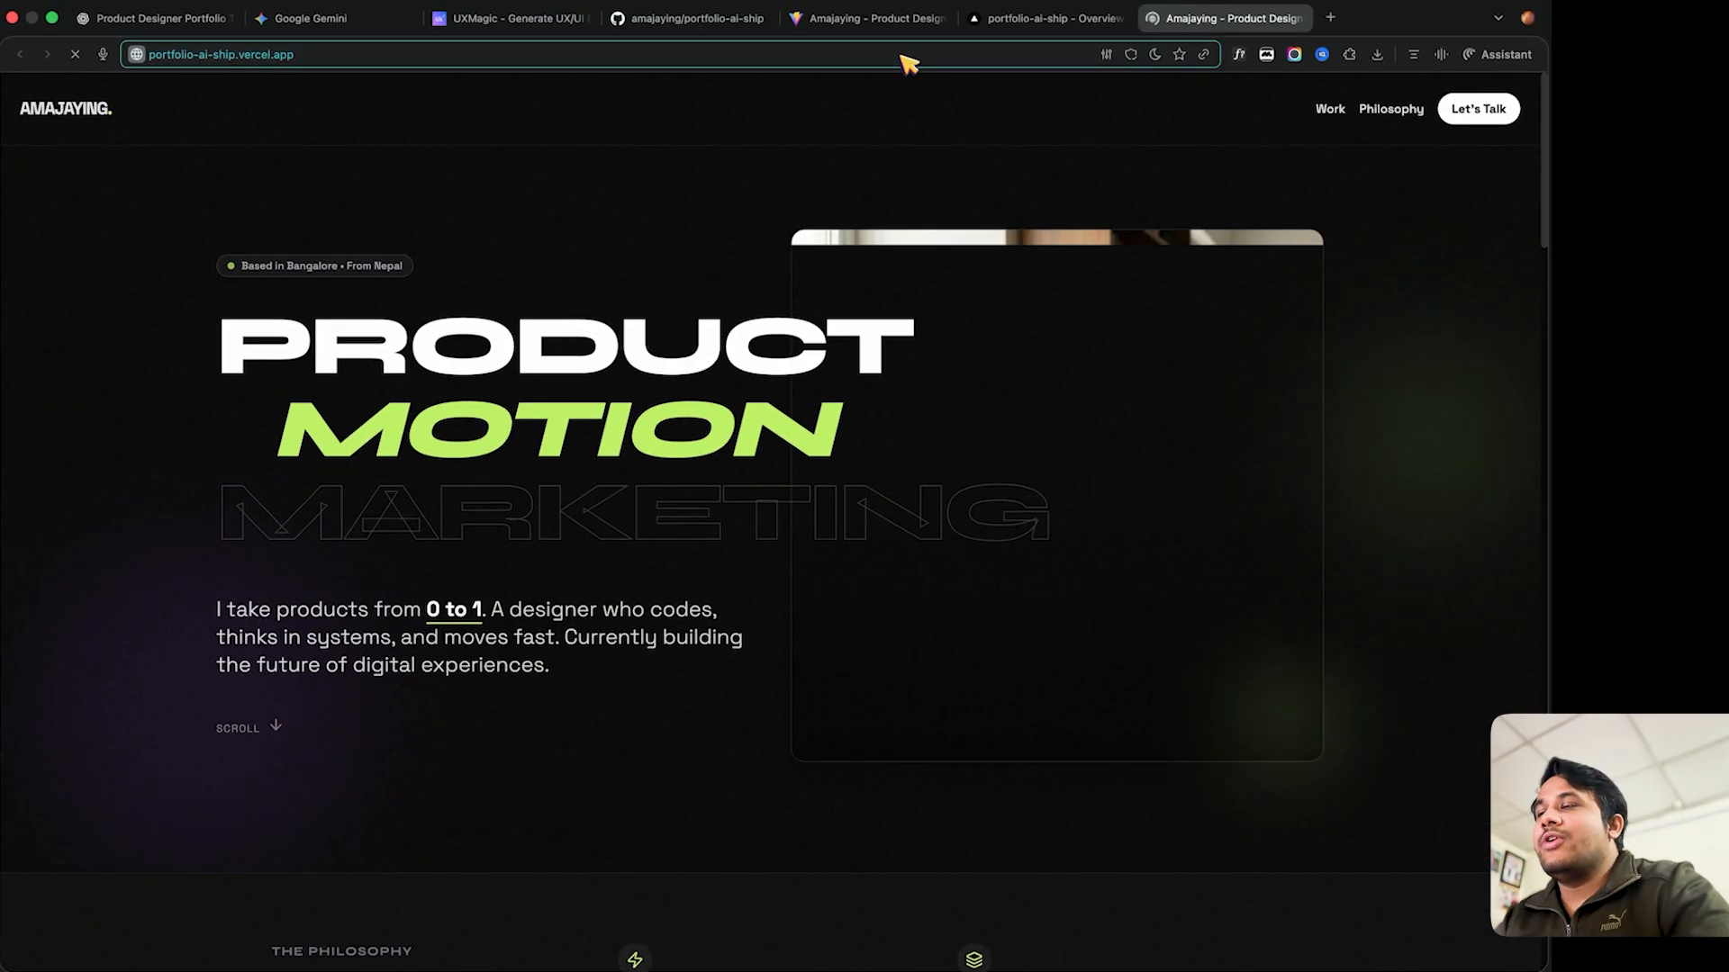
pyautogui.scroll(-15, 577, 486)
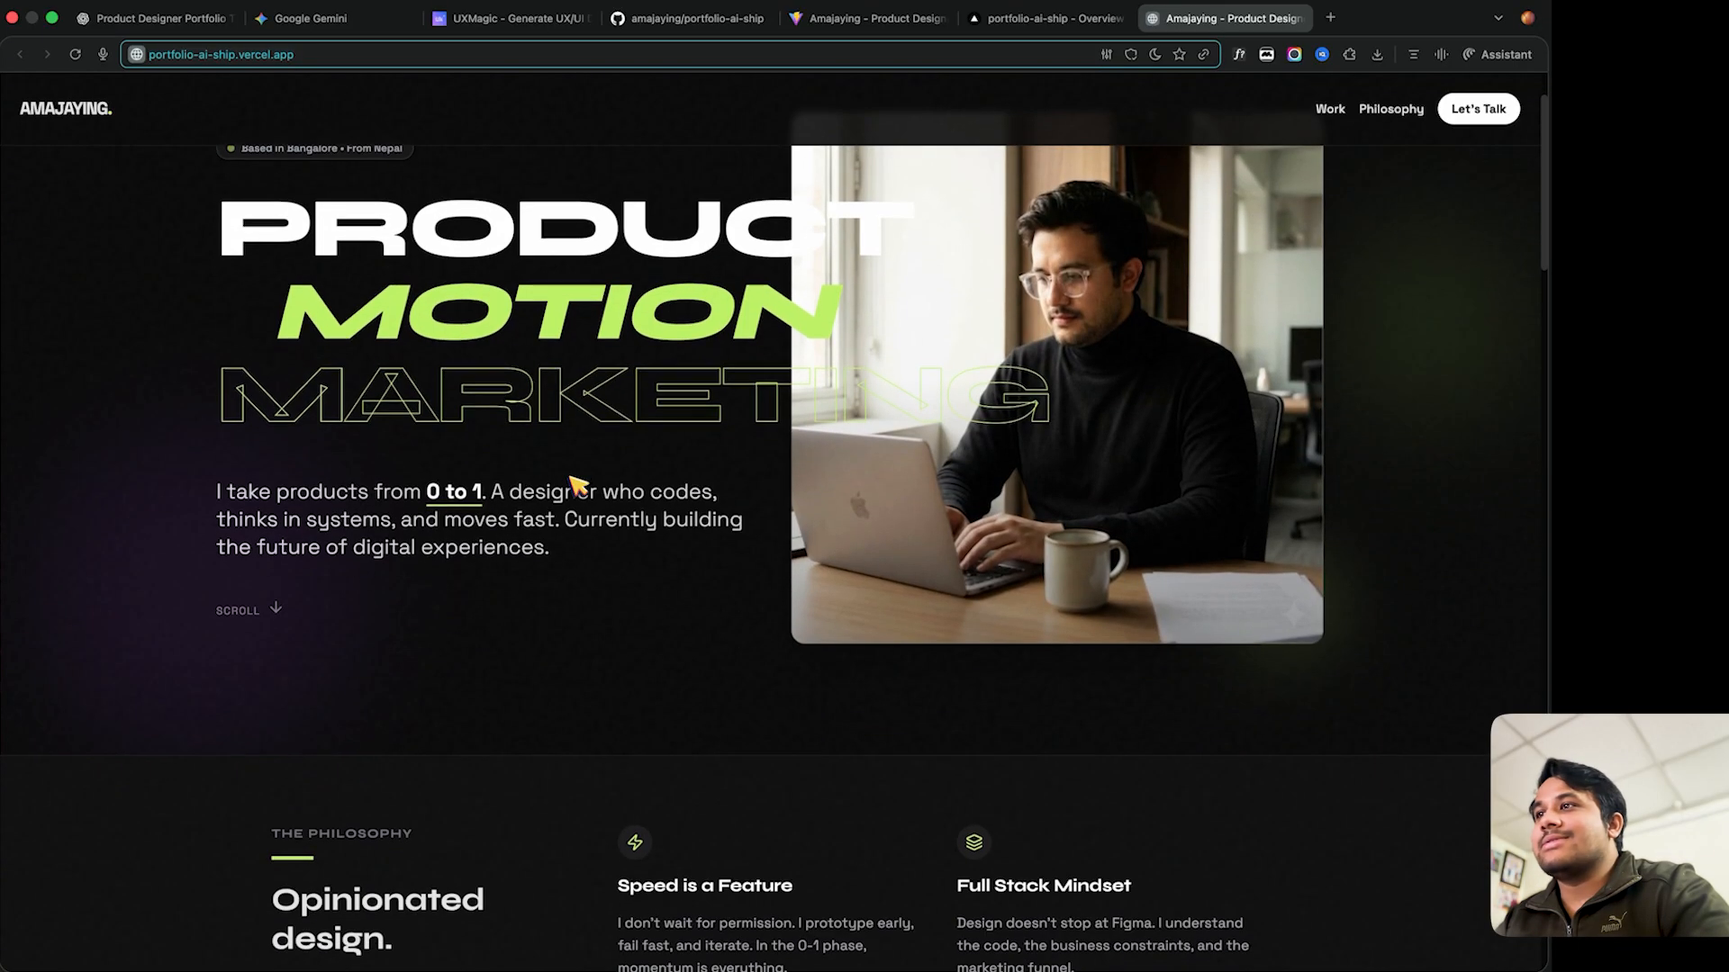
pyautogui.scroll(-20, 577, 486)
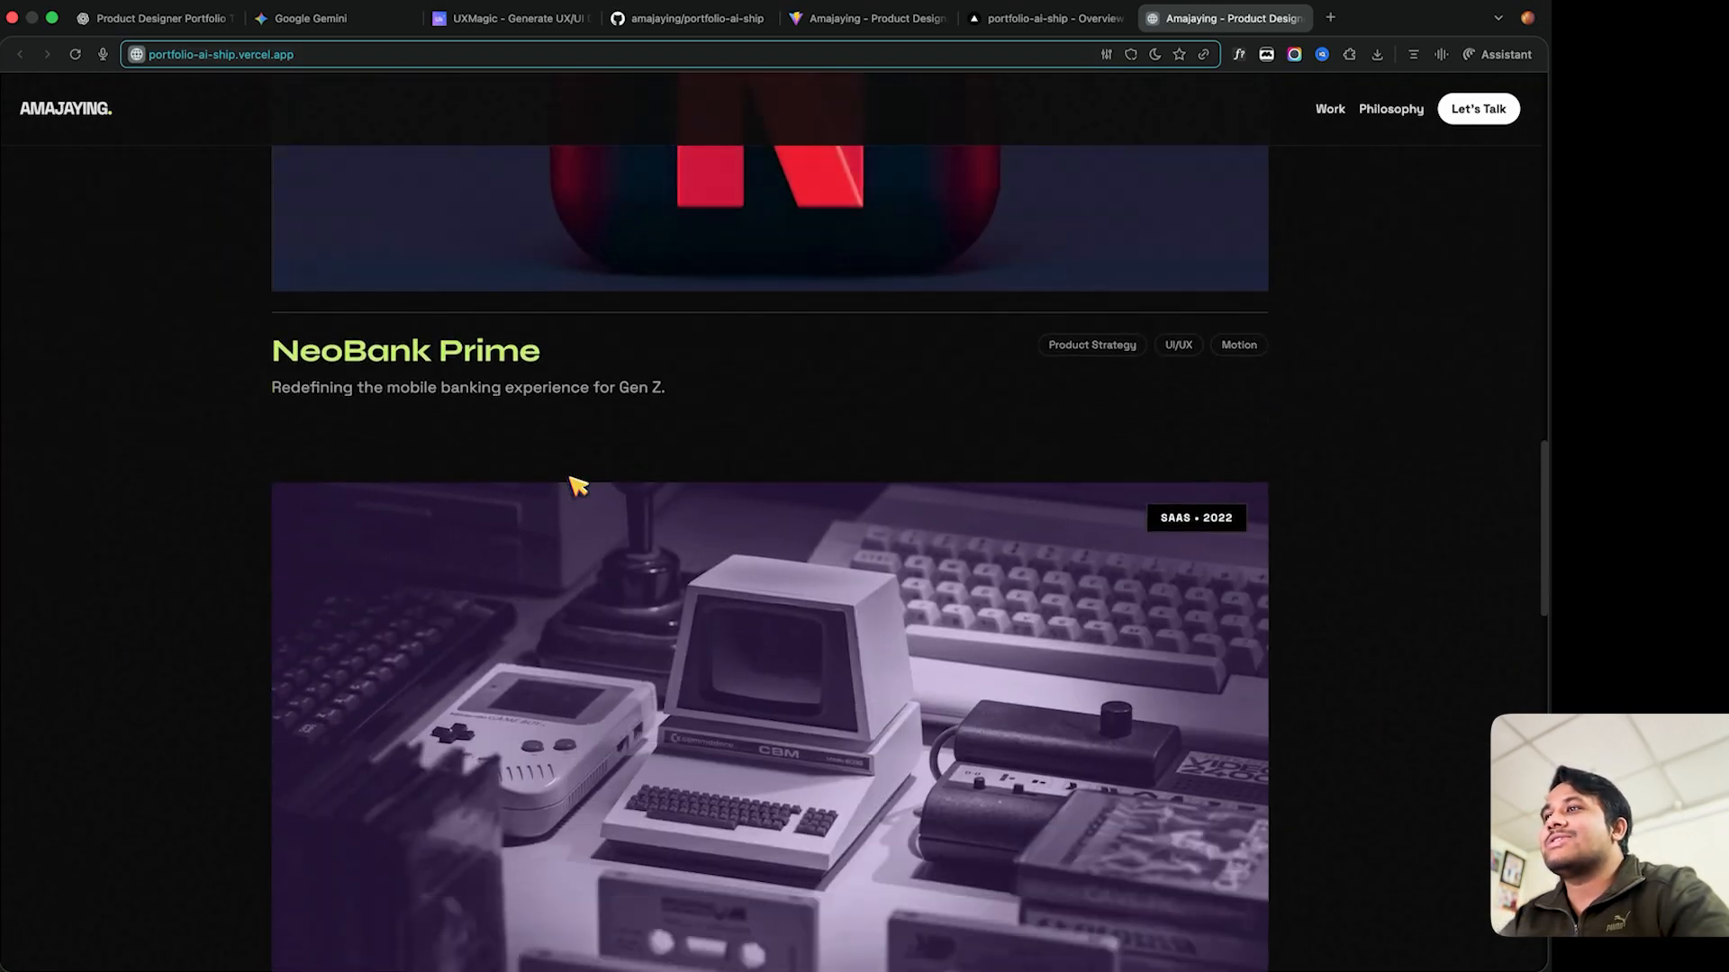
pyautogui.scroll(20, 572, 479)
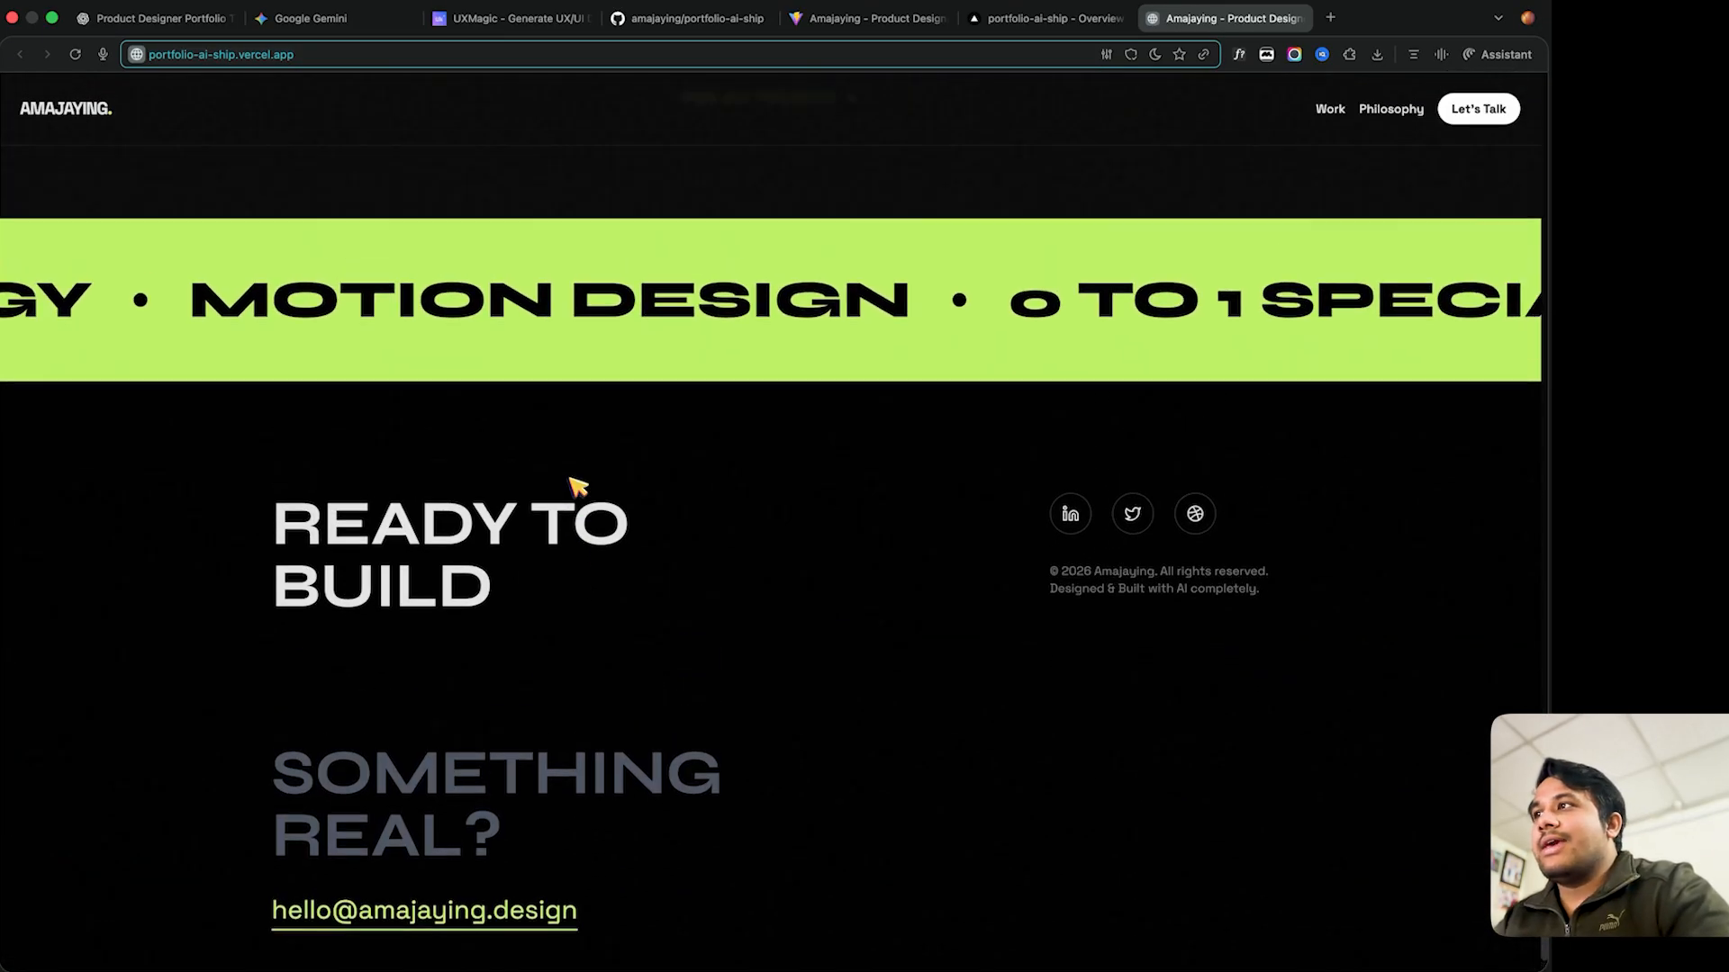
pyautogui.scroll(10, 581, 458)
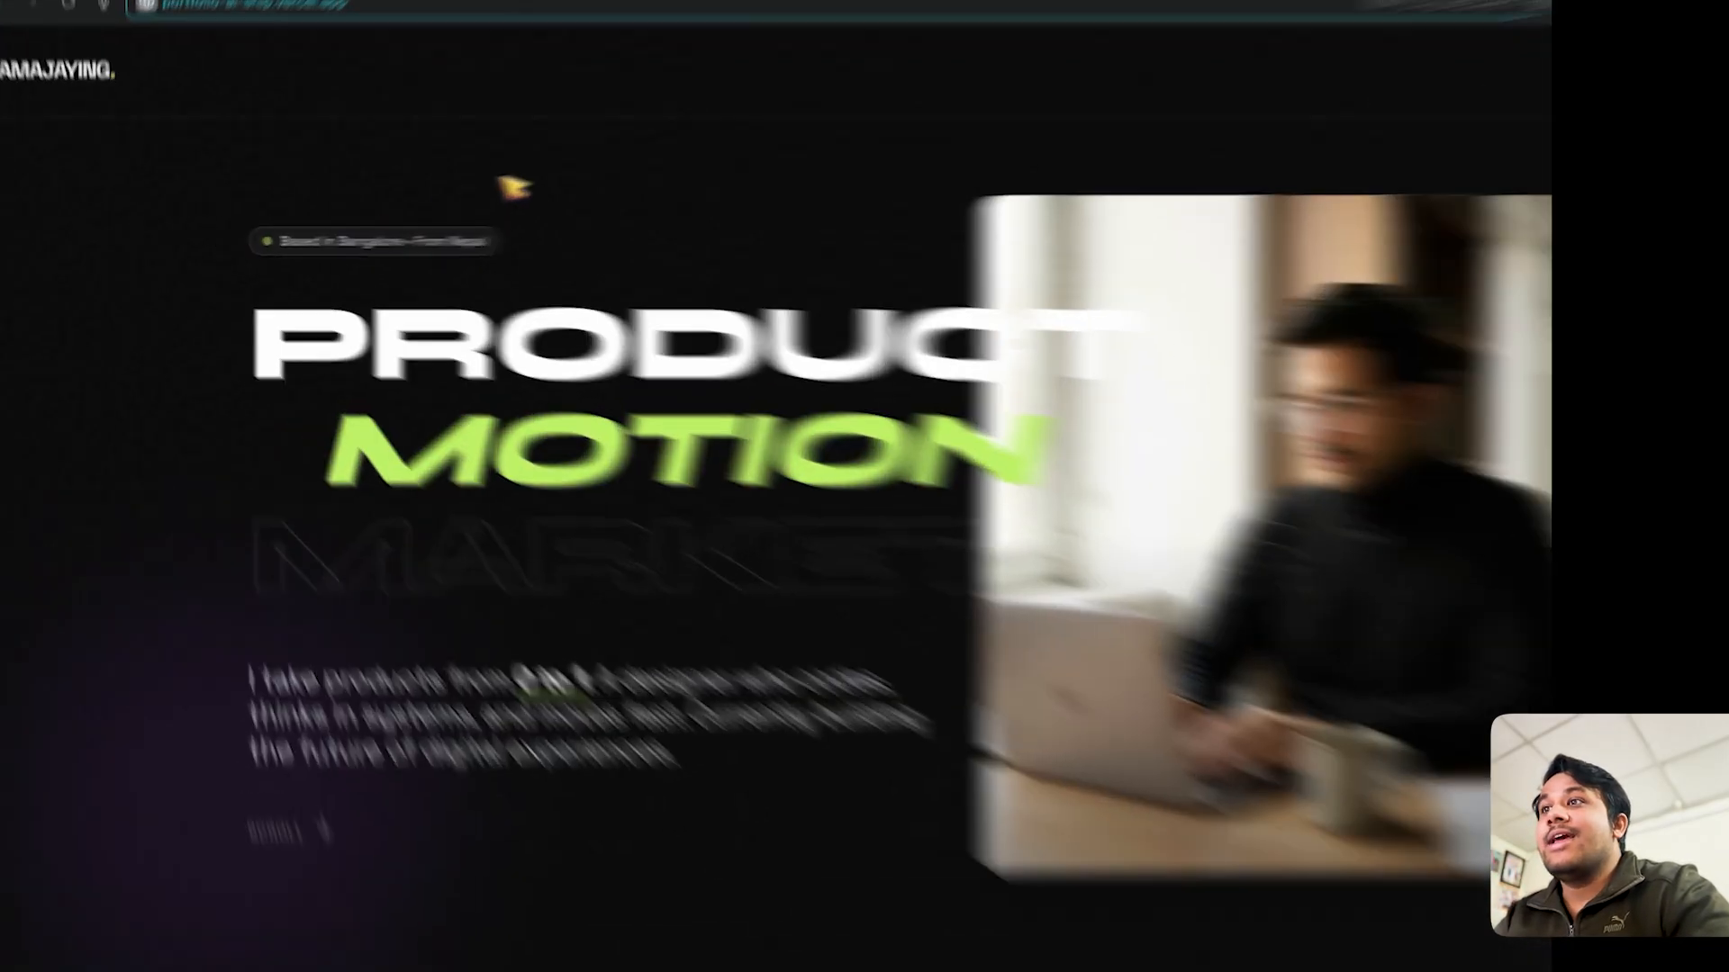
pyautogui.rightClick(410, 214)
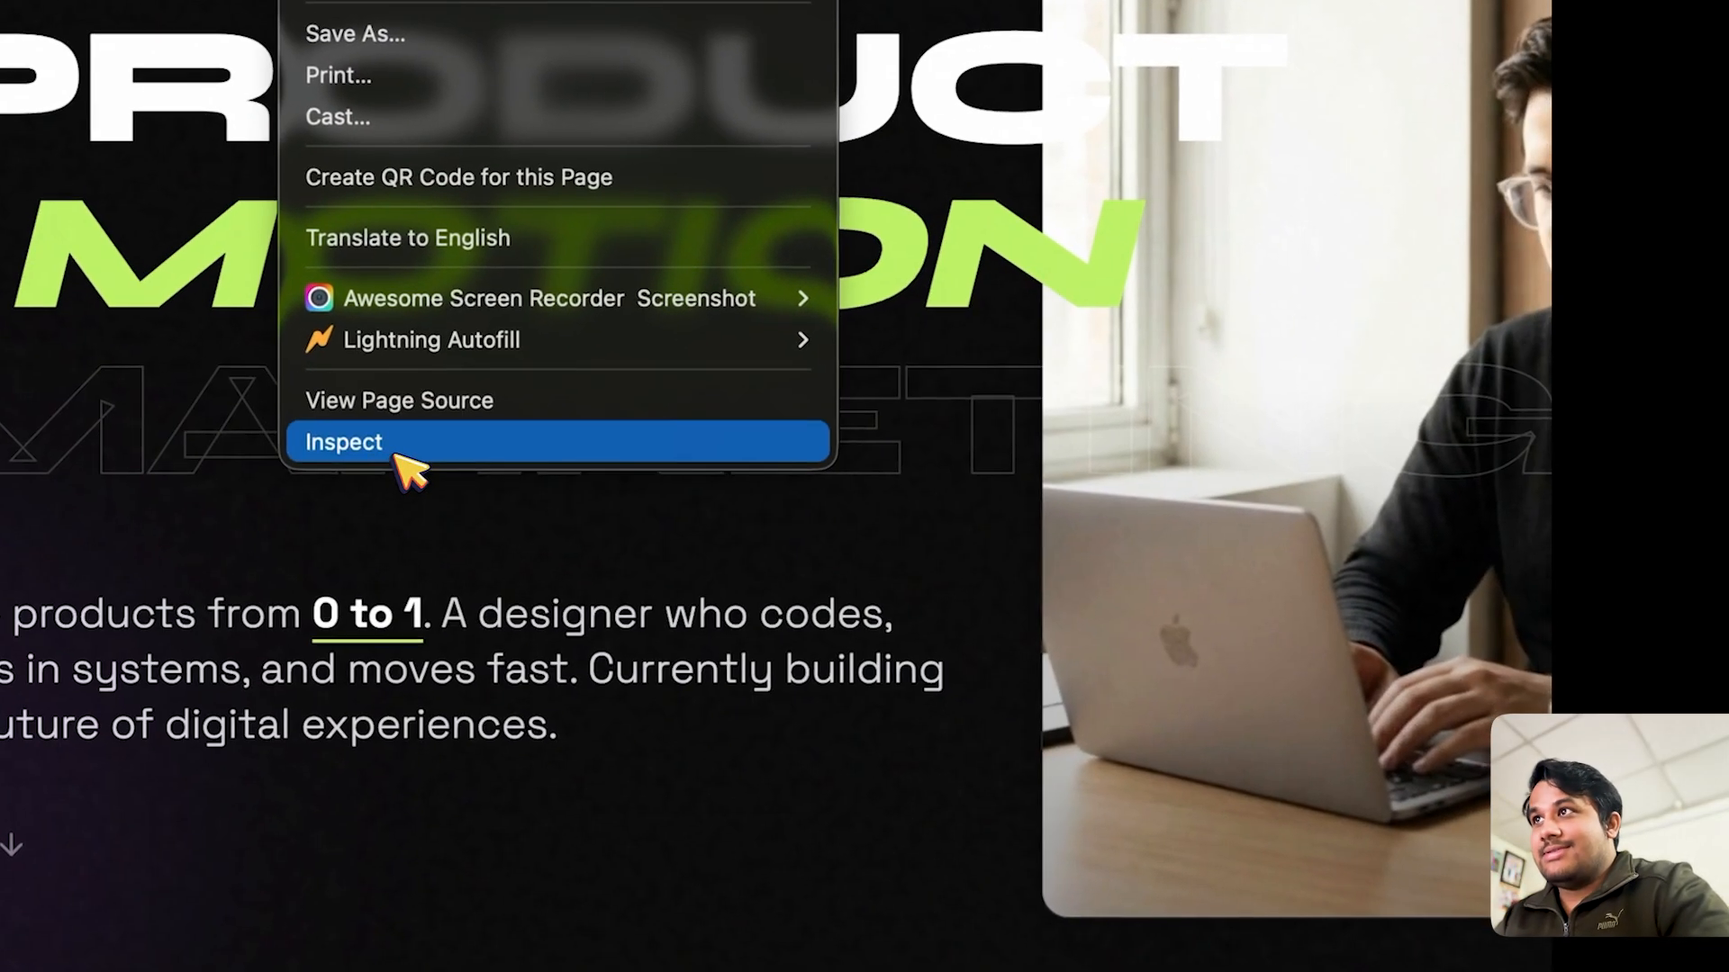
pyautogui.click(409, 488)
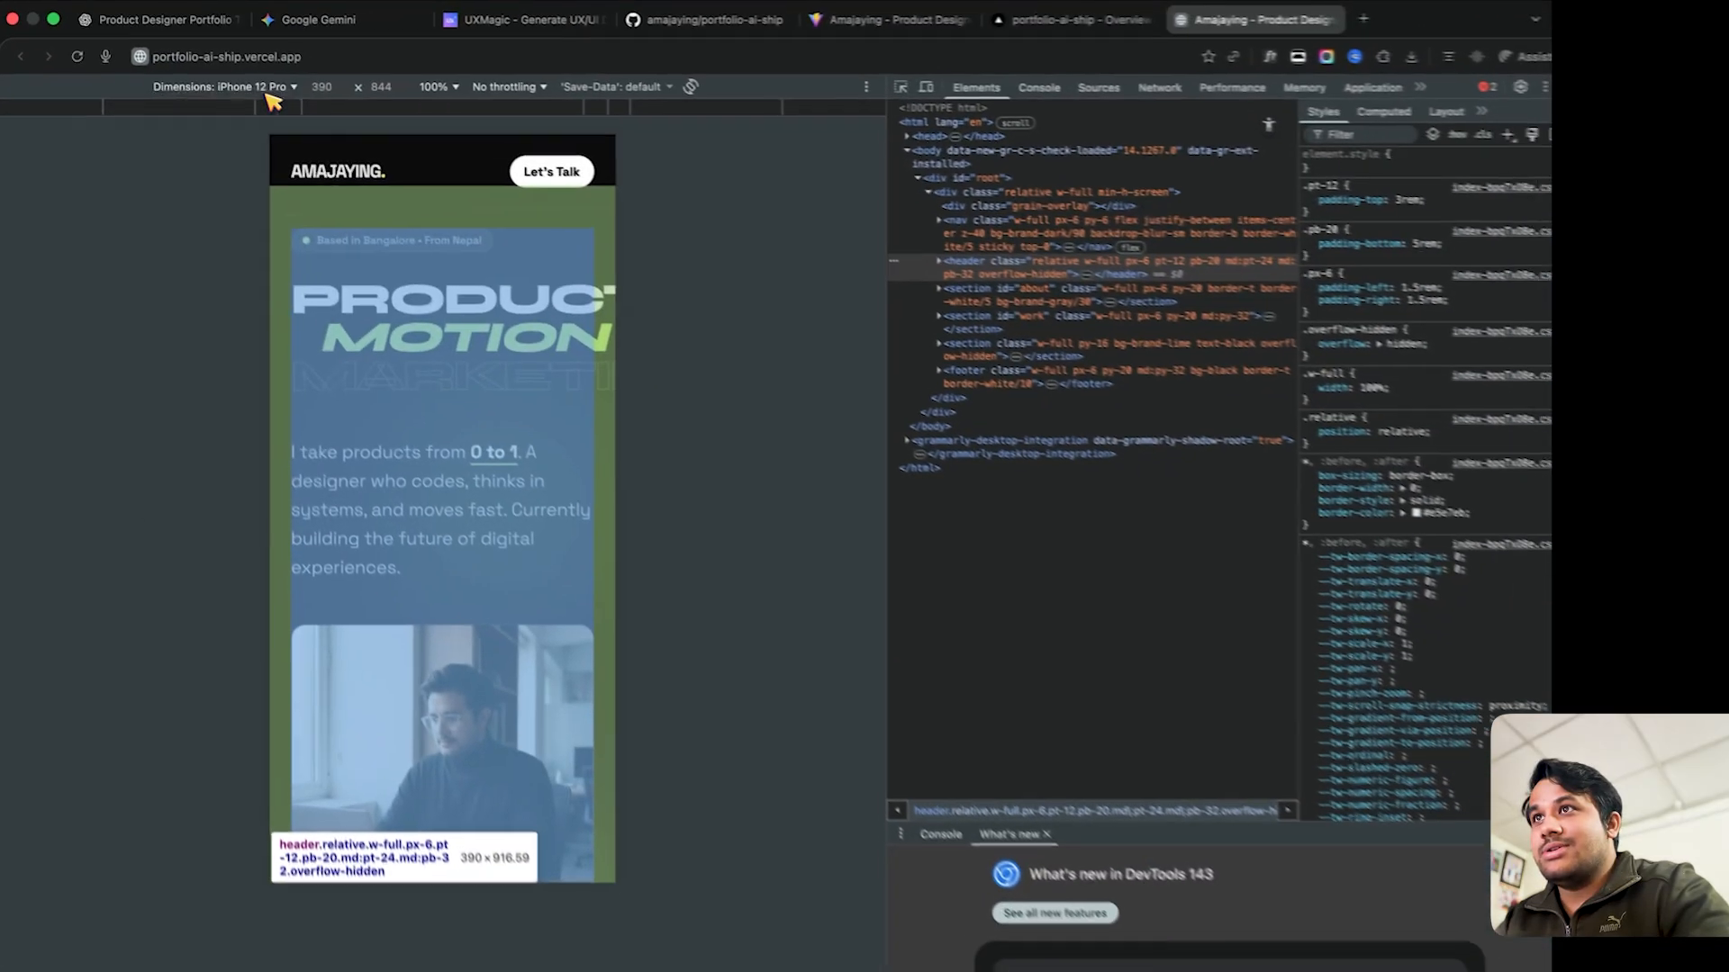
pyautogui.click(219, 83)
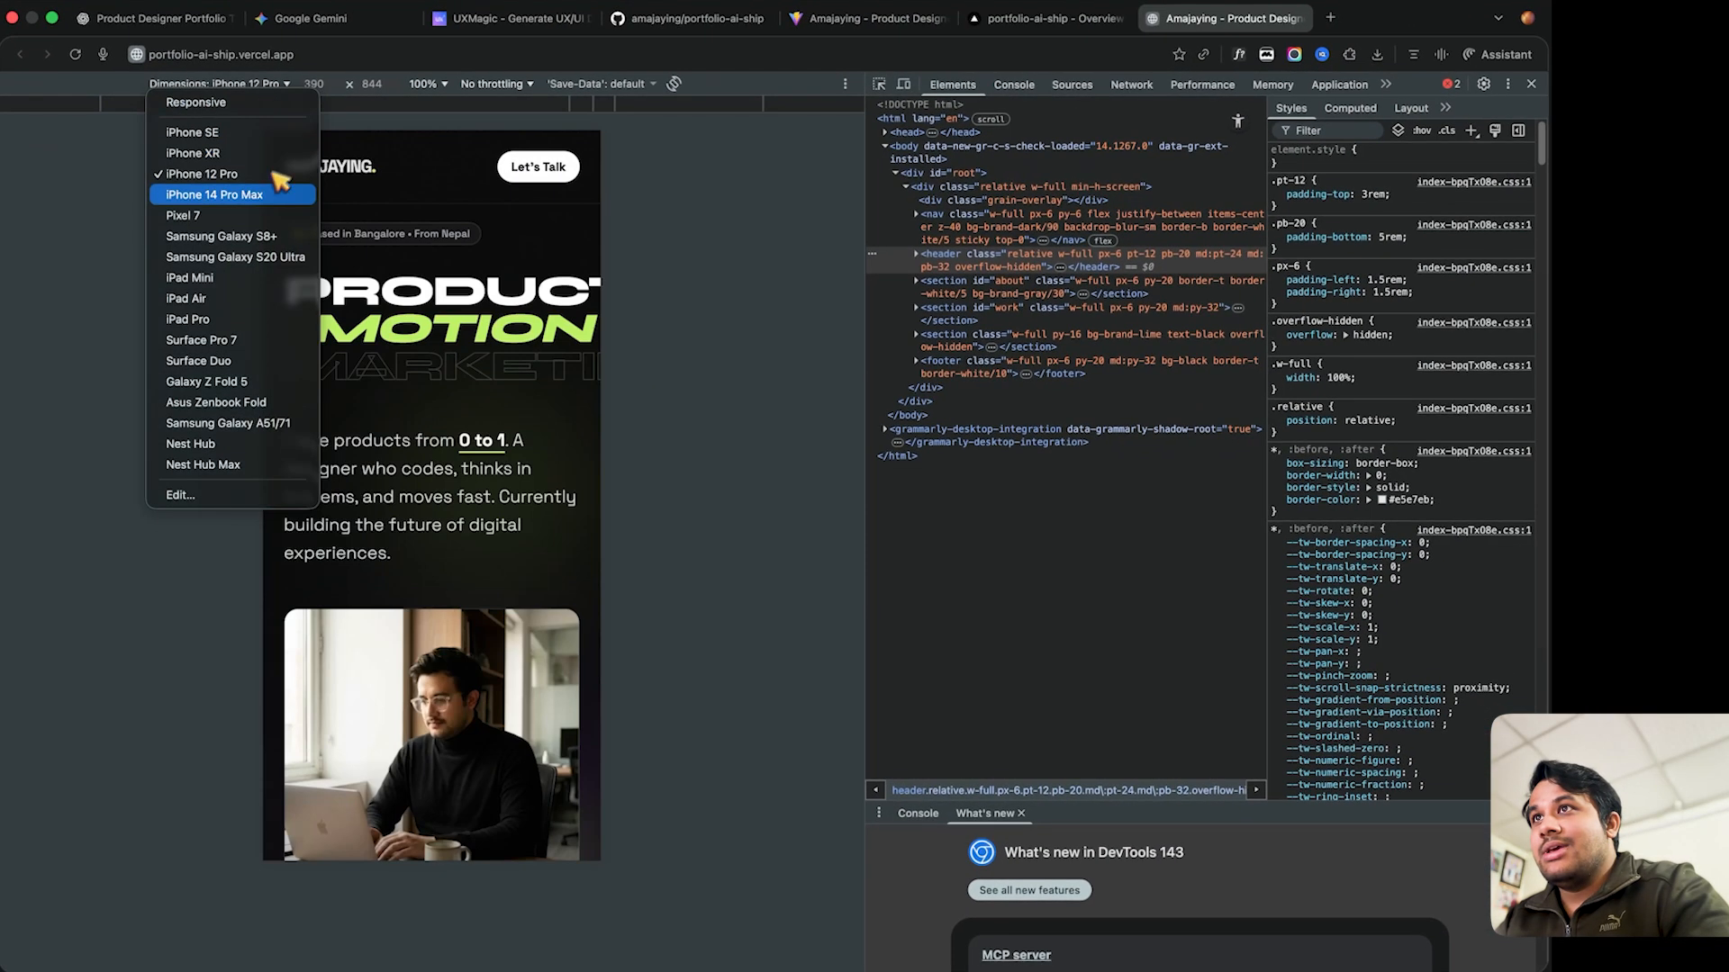
pyautogui.click(221, 104)
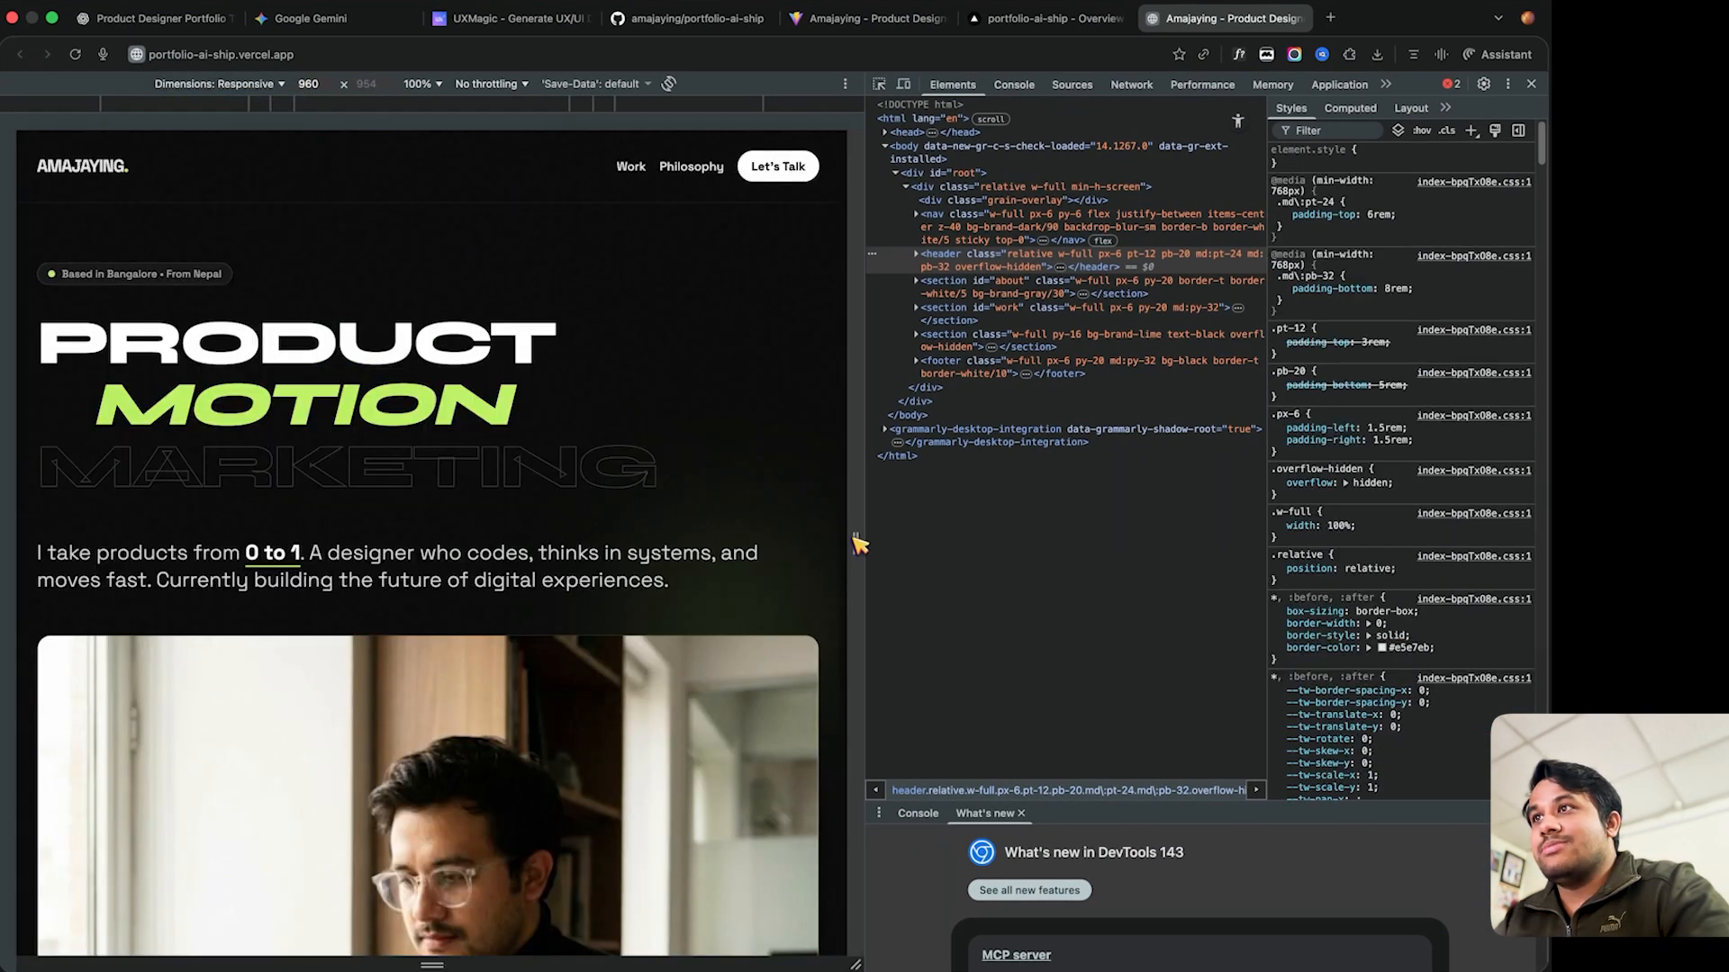
pyautogui.moveTo(856, 542); pyautogui.dragTo(618, 509)
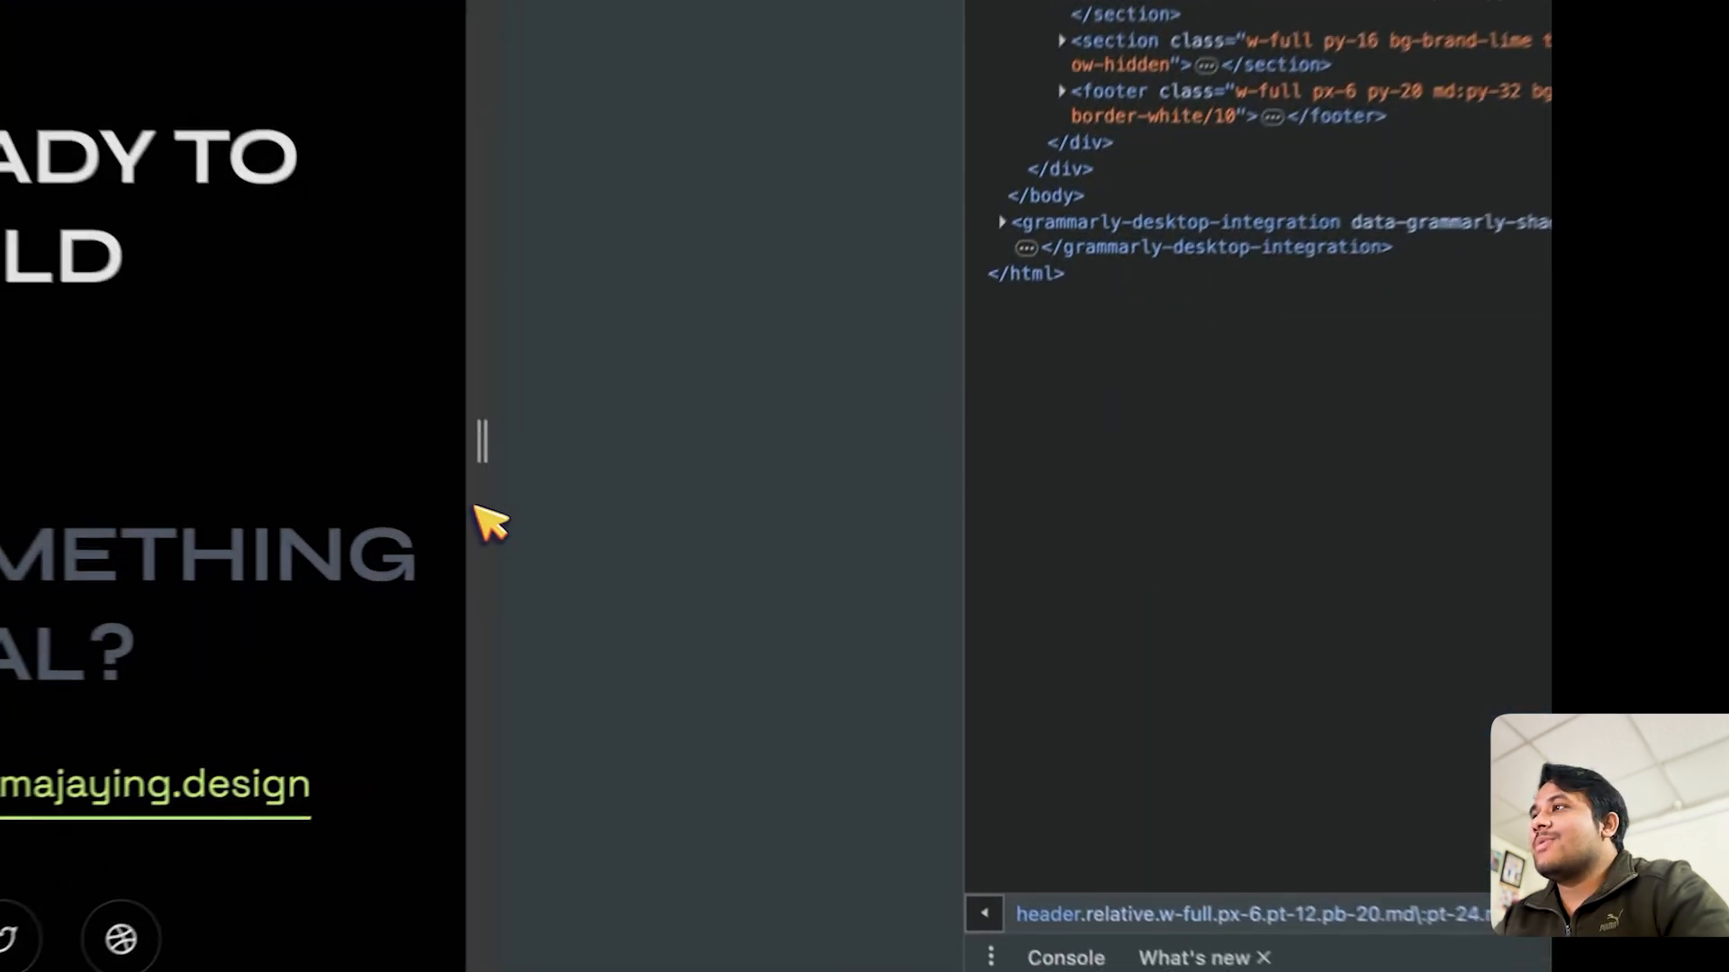
pyautogui.moveTo(612, 576); pyautogui.dragTo(891, 584)
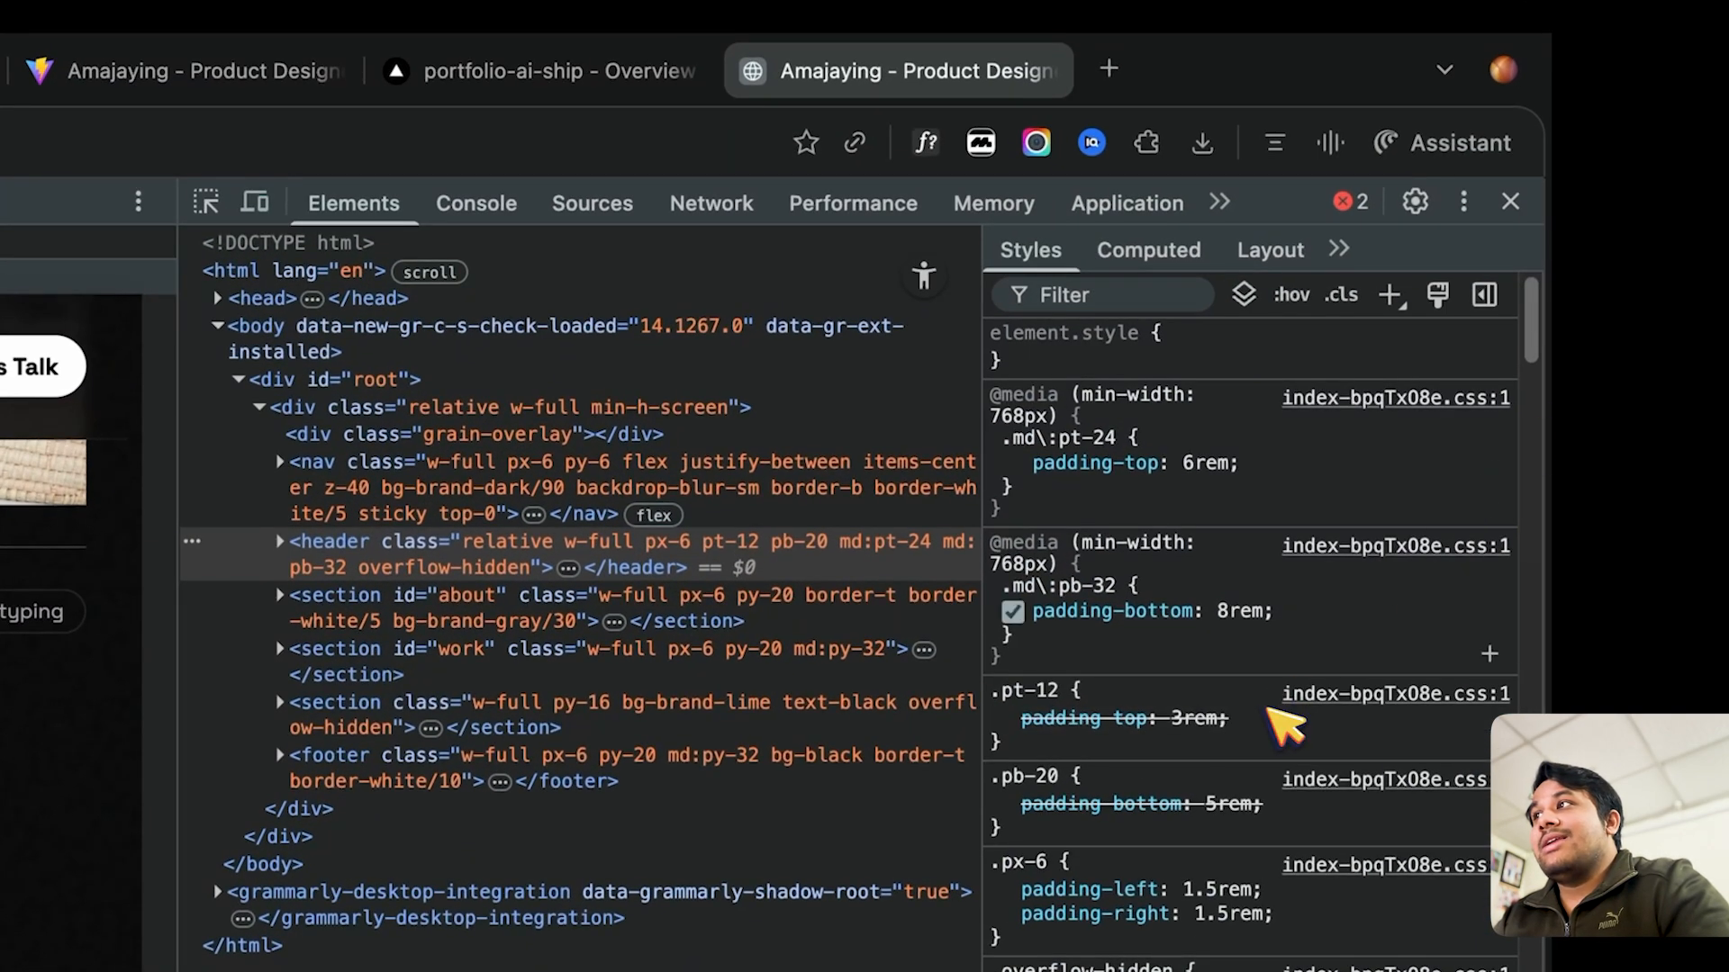
pyautogui.click(1510, 203)
pyautogui.scroll(20, 533, 702)
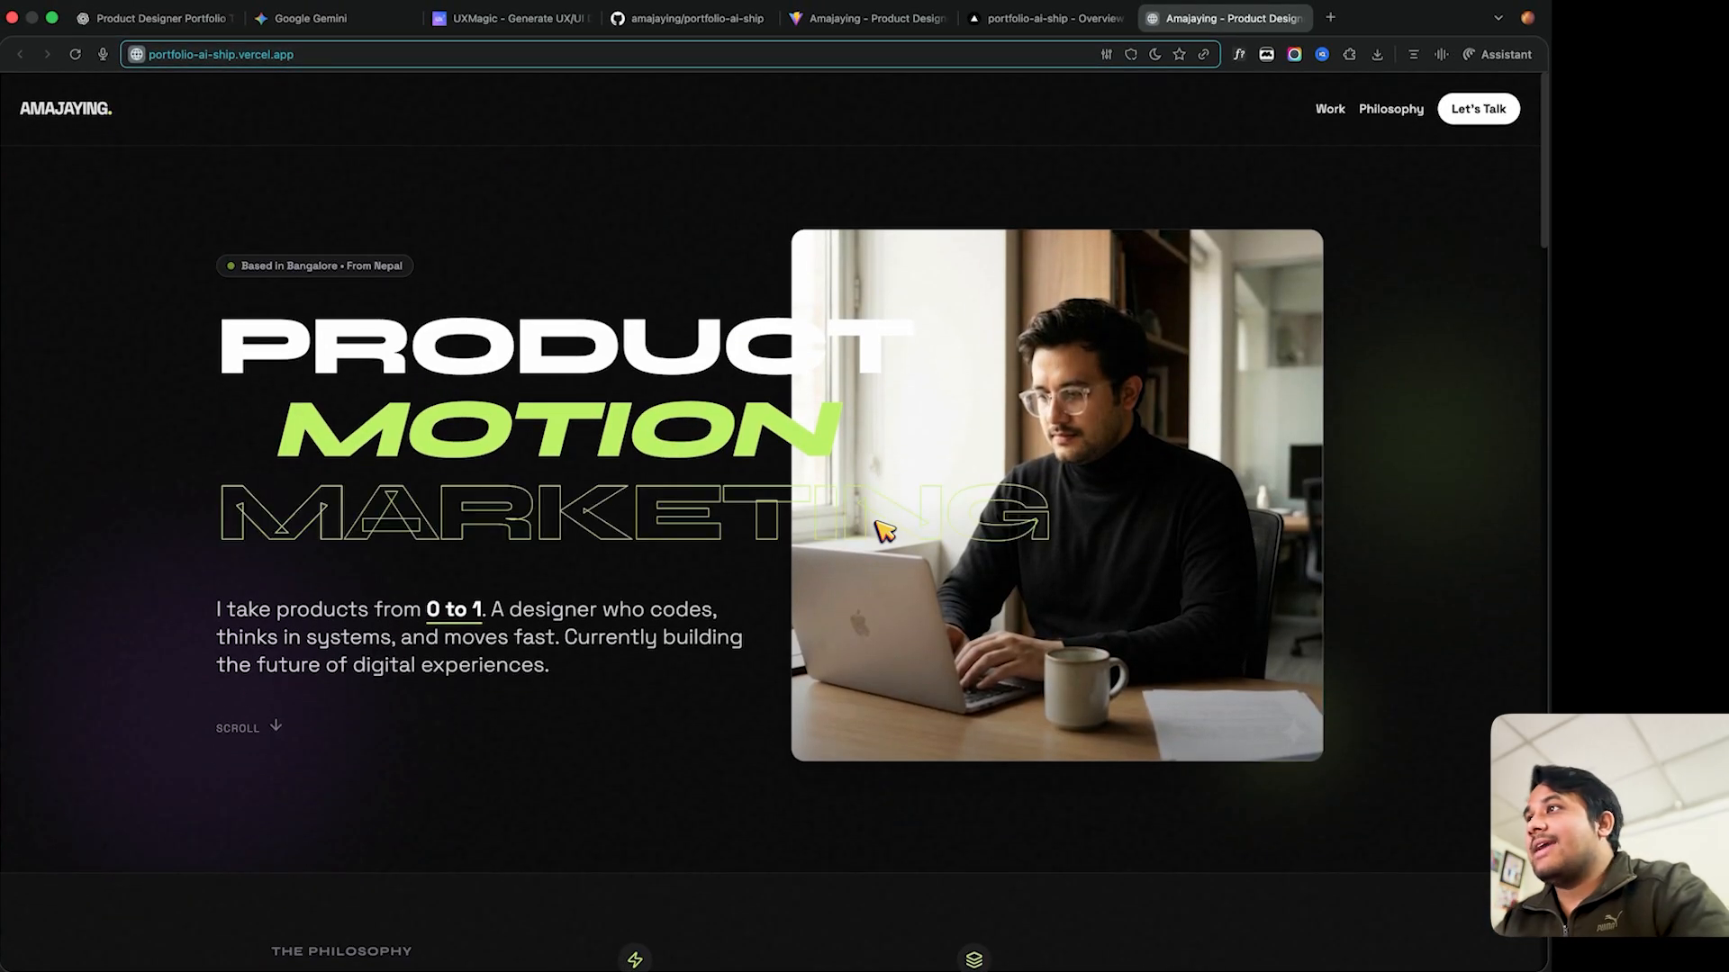
pyautogui.click(1330, 110)
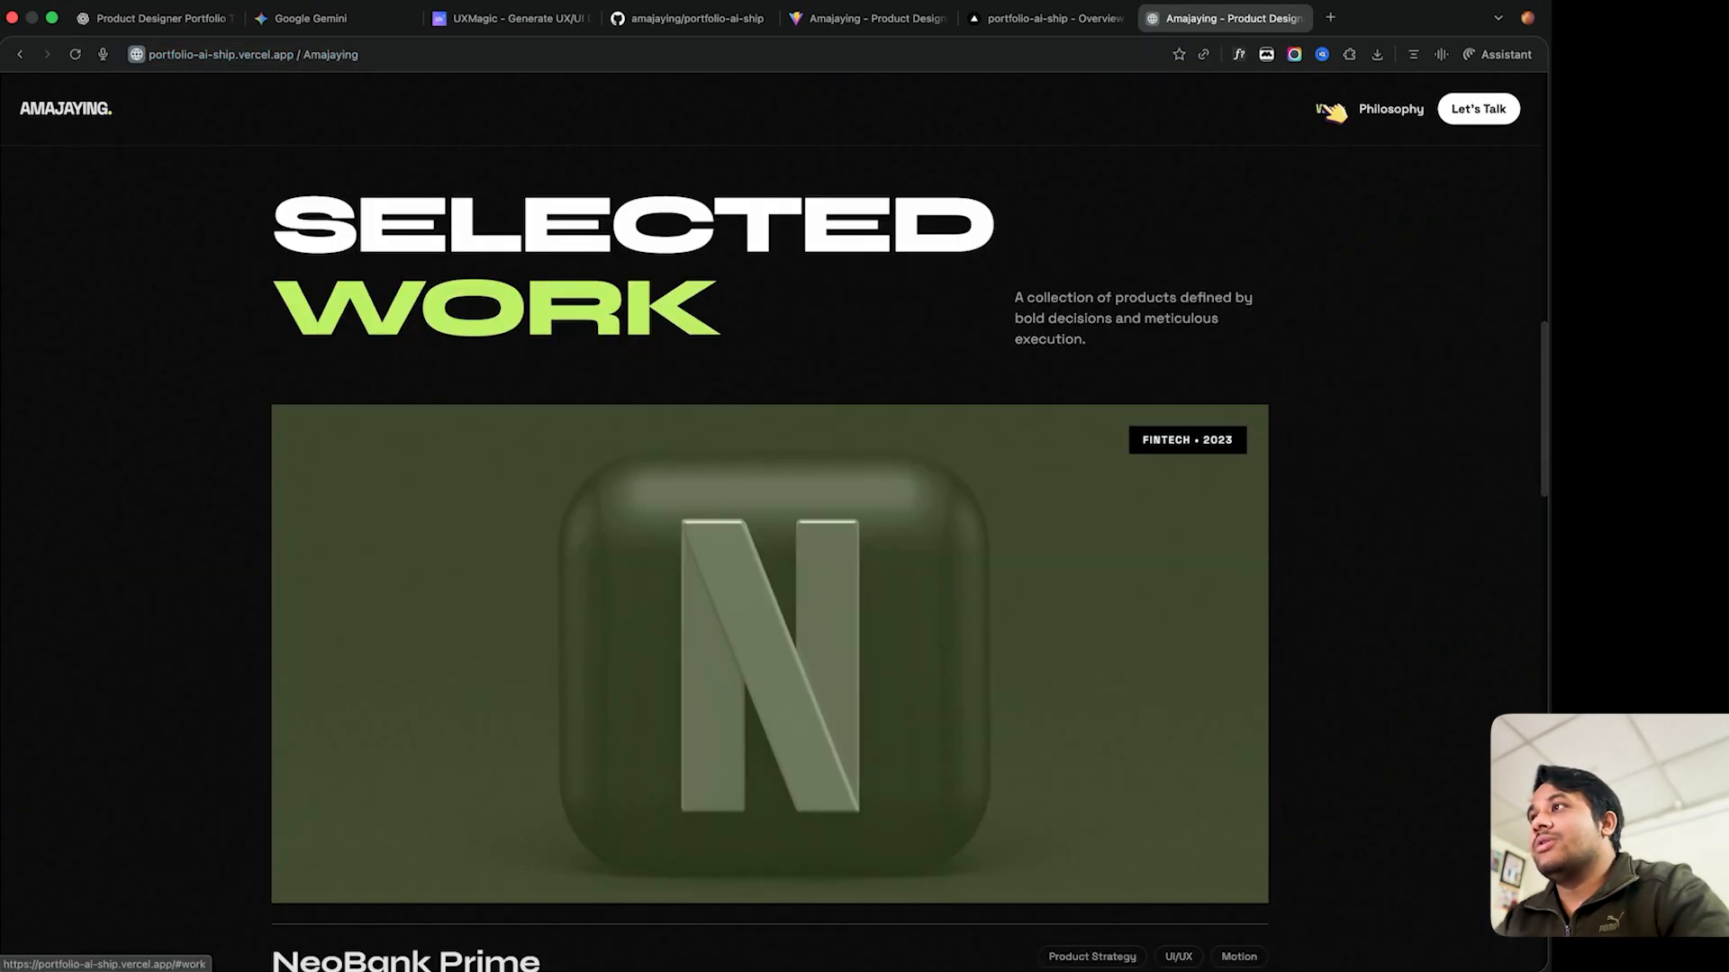
pyautogui.click(1391, 109)
pyautogui.scroll(10, 999, 531)
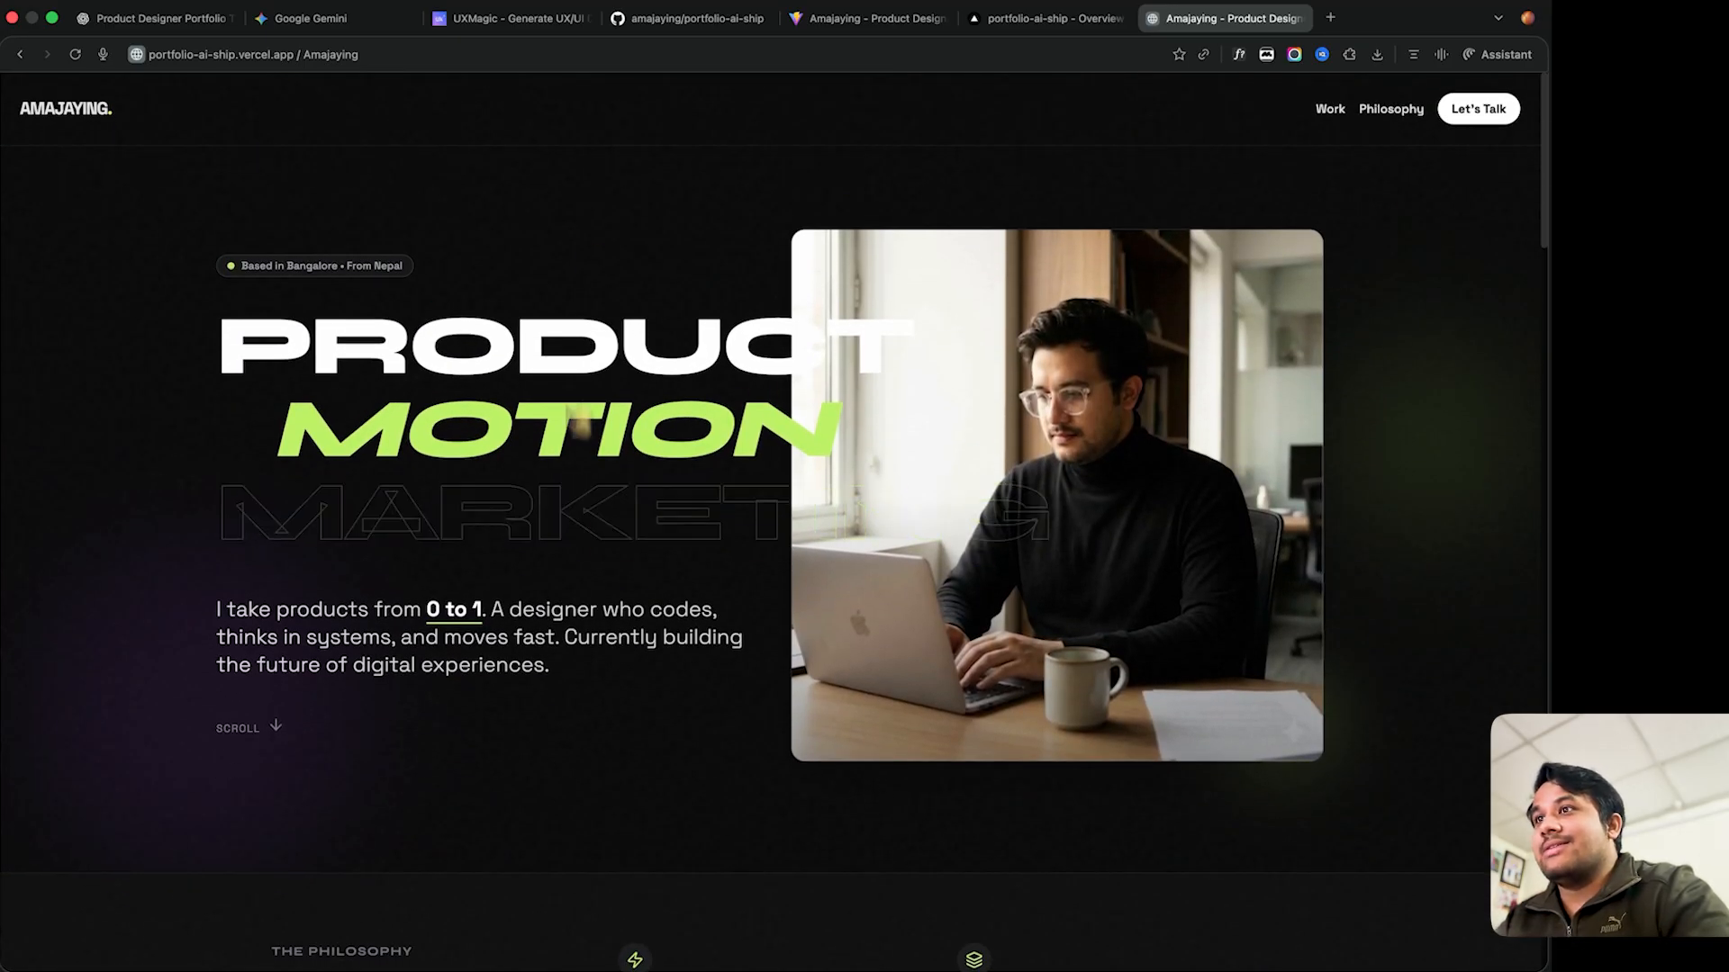
pyautogui.scroll(-15, 565, 641)
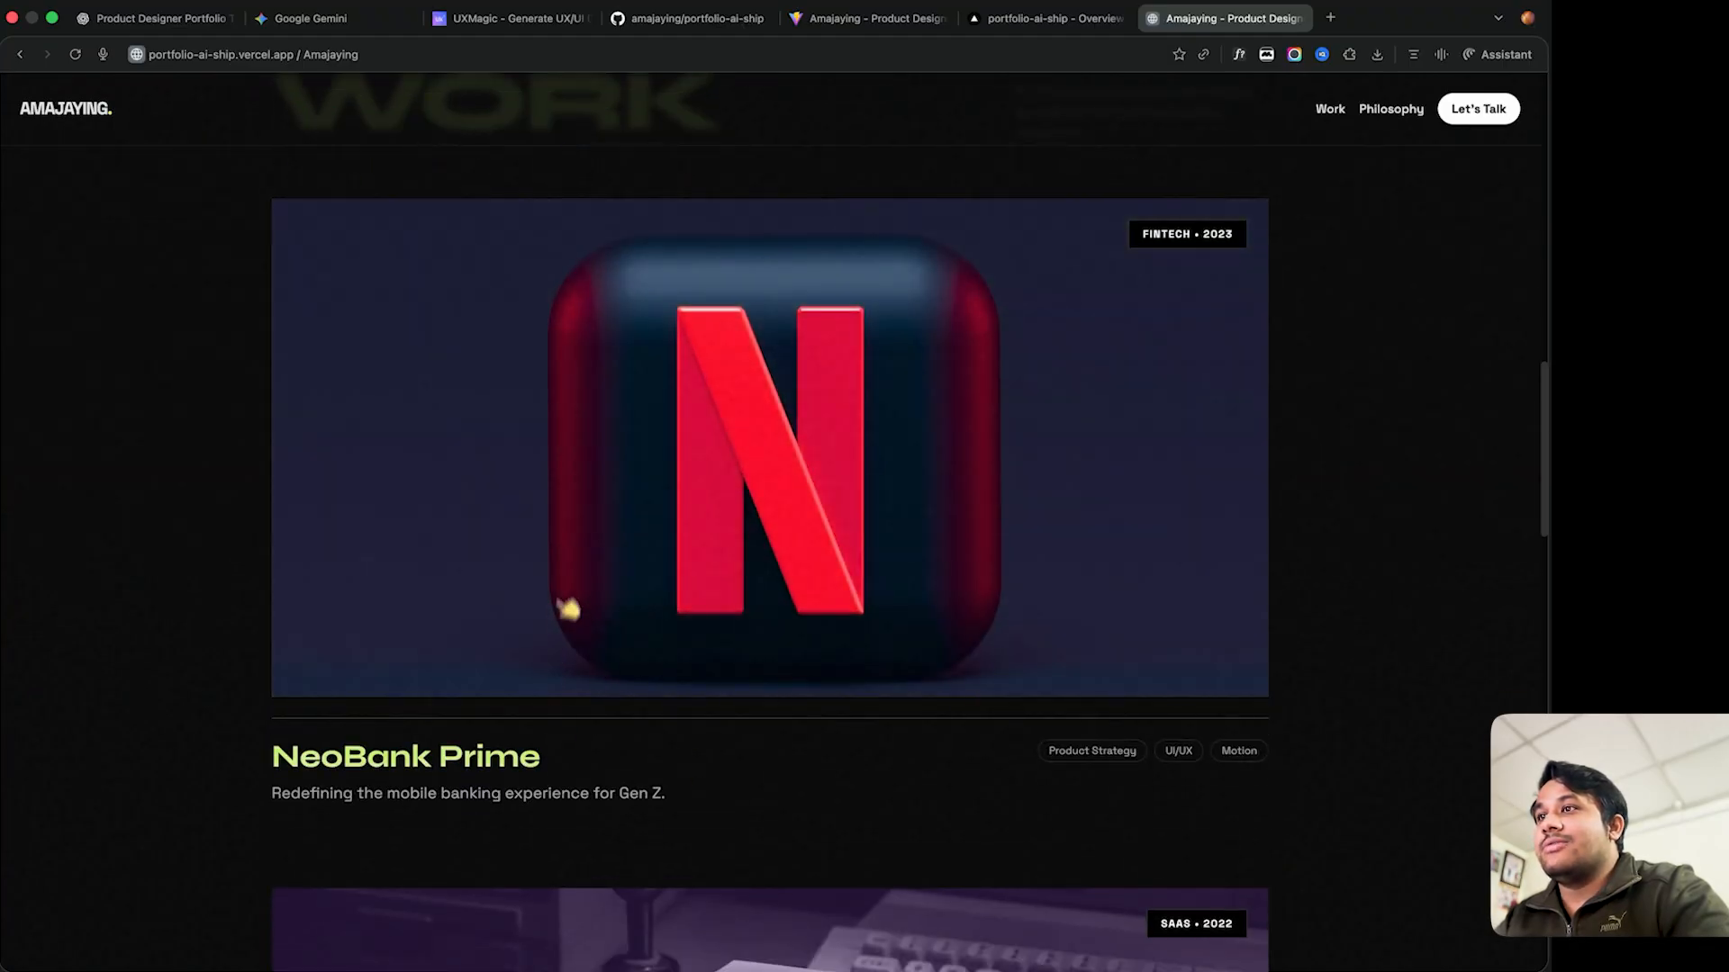
pyautogui.scroll(-15, 570, 559)
pyautogui.scroll(2, 573, 563)
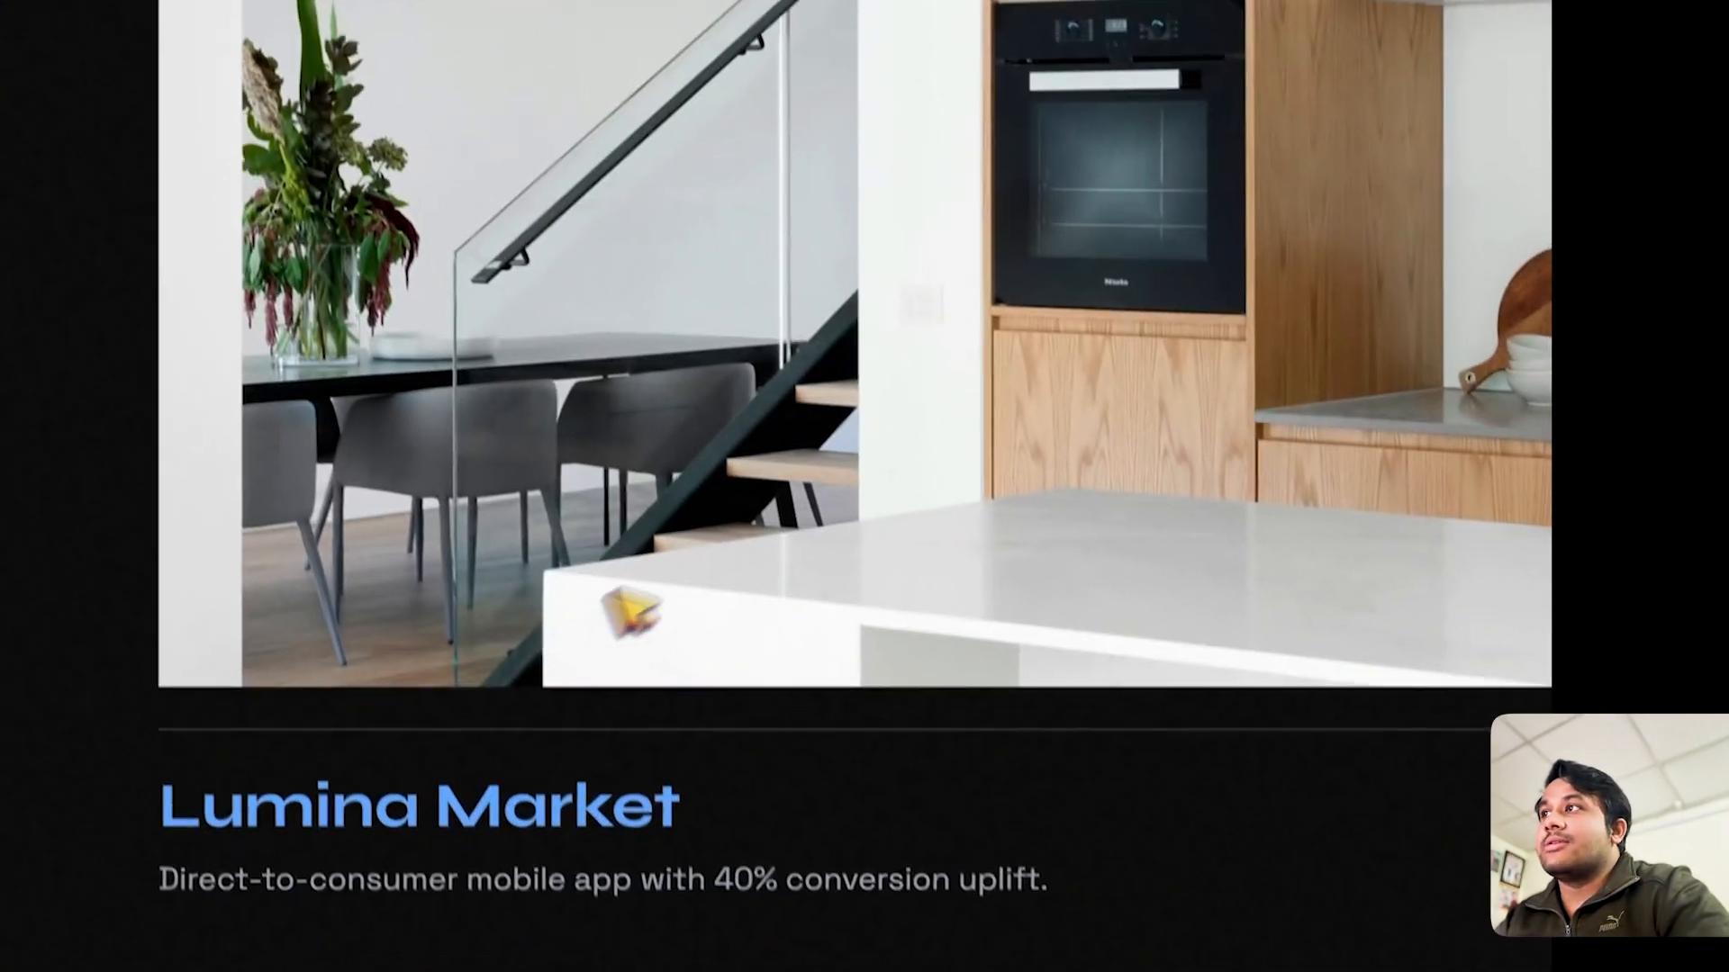
pyautogui.scroll(20, 621, 605)
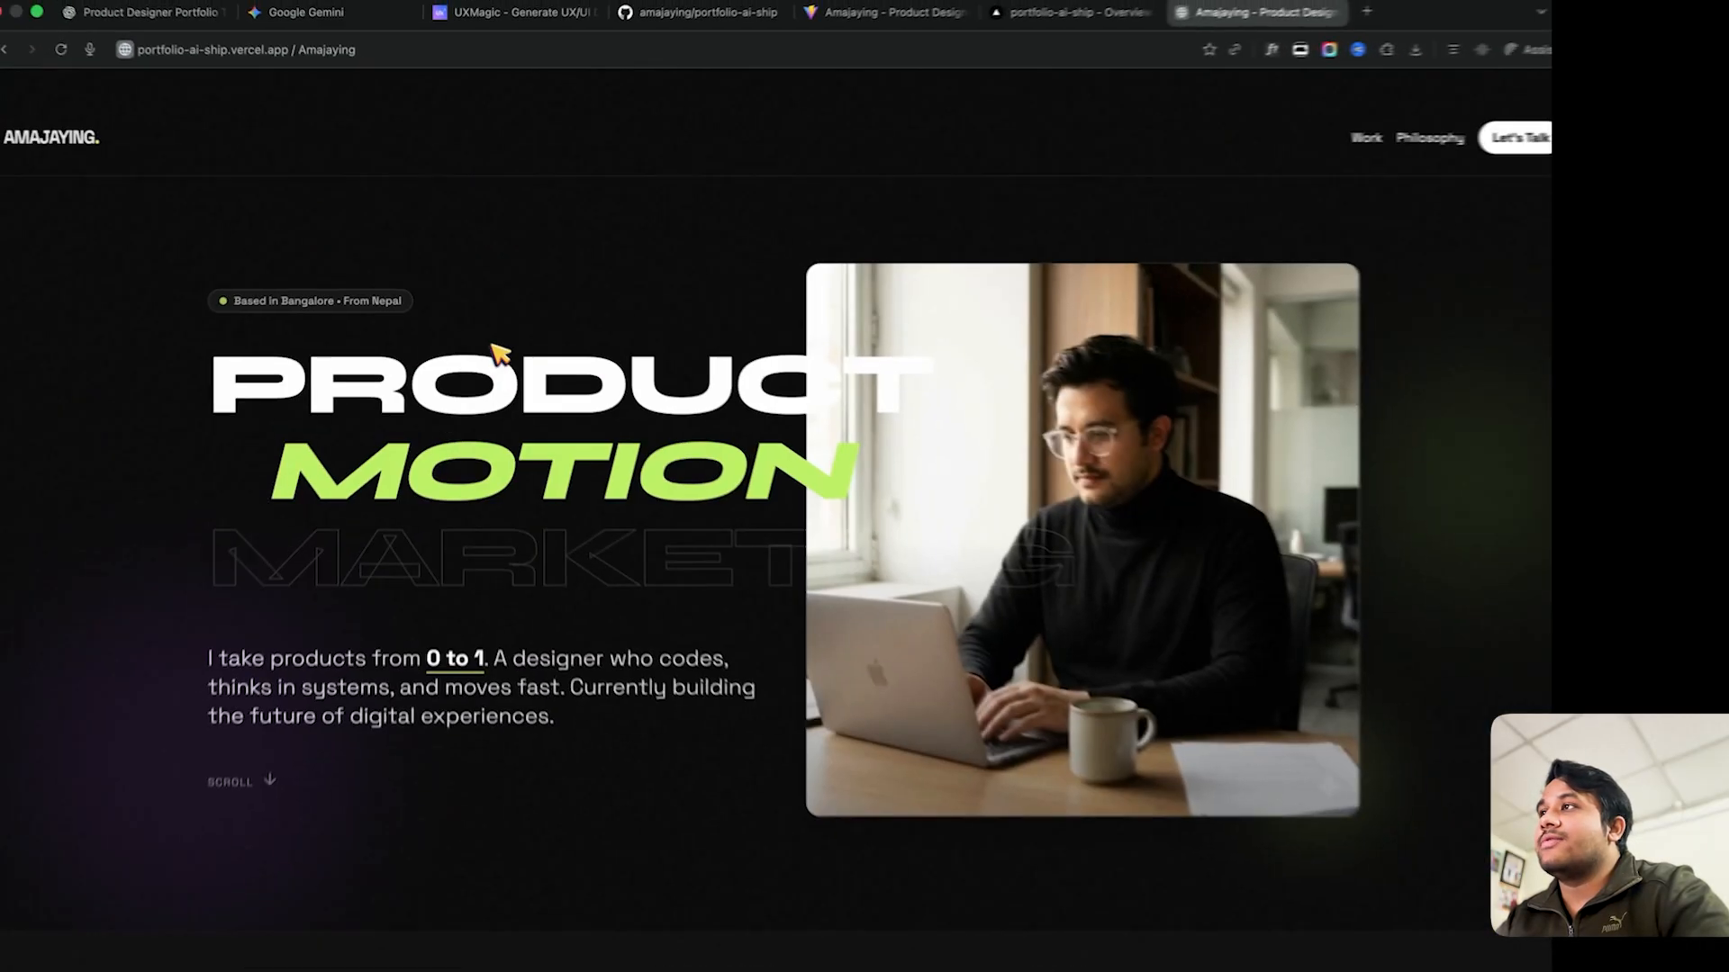
pyautogui.scroll(-1, 495, 342)
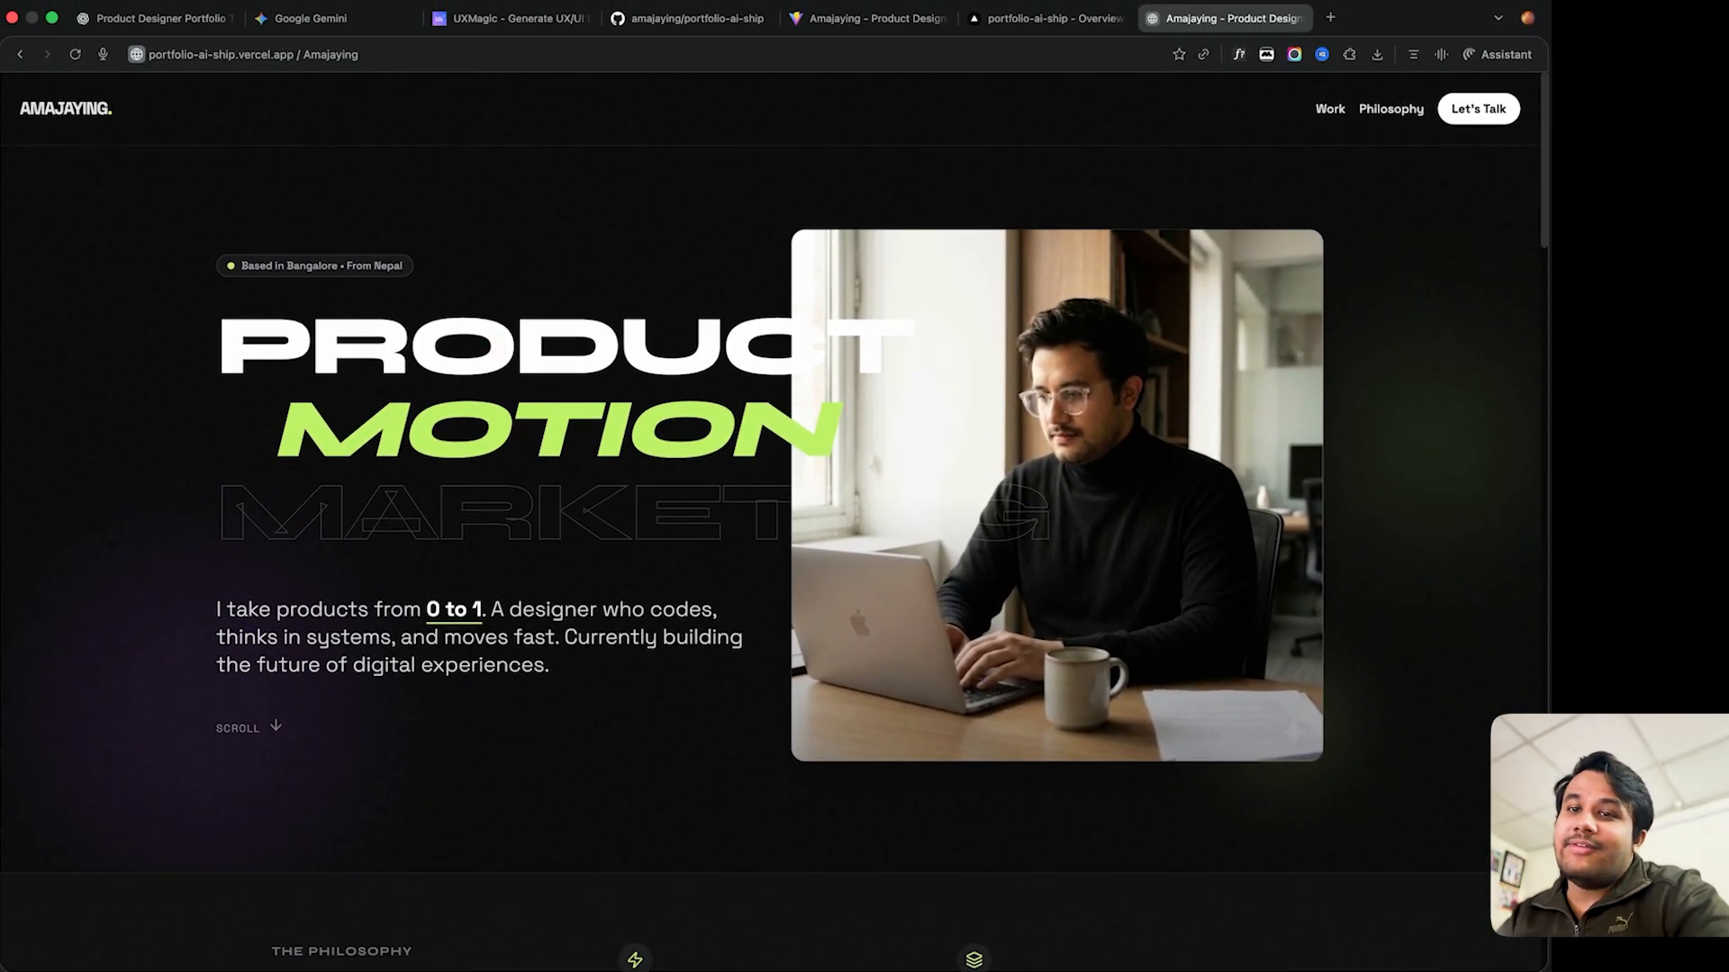